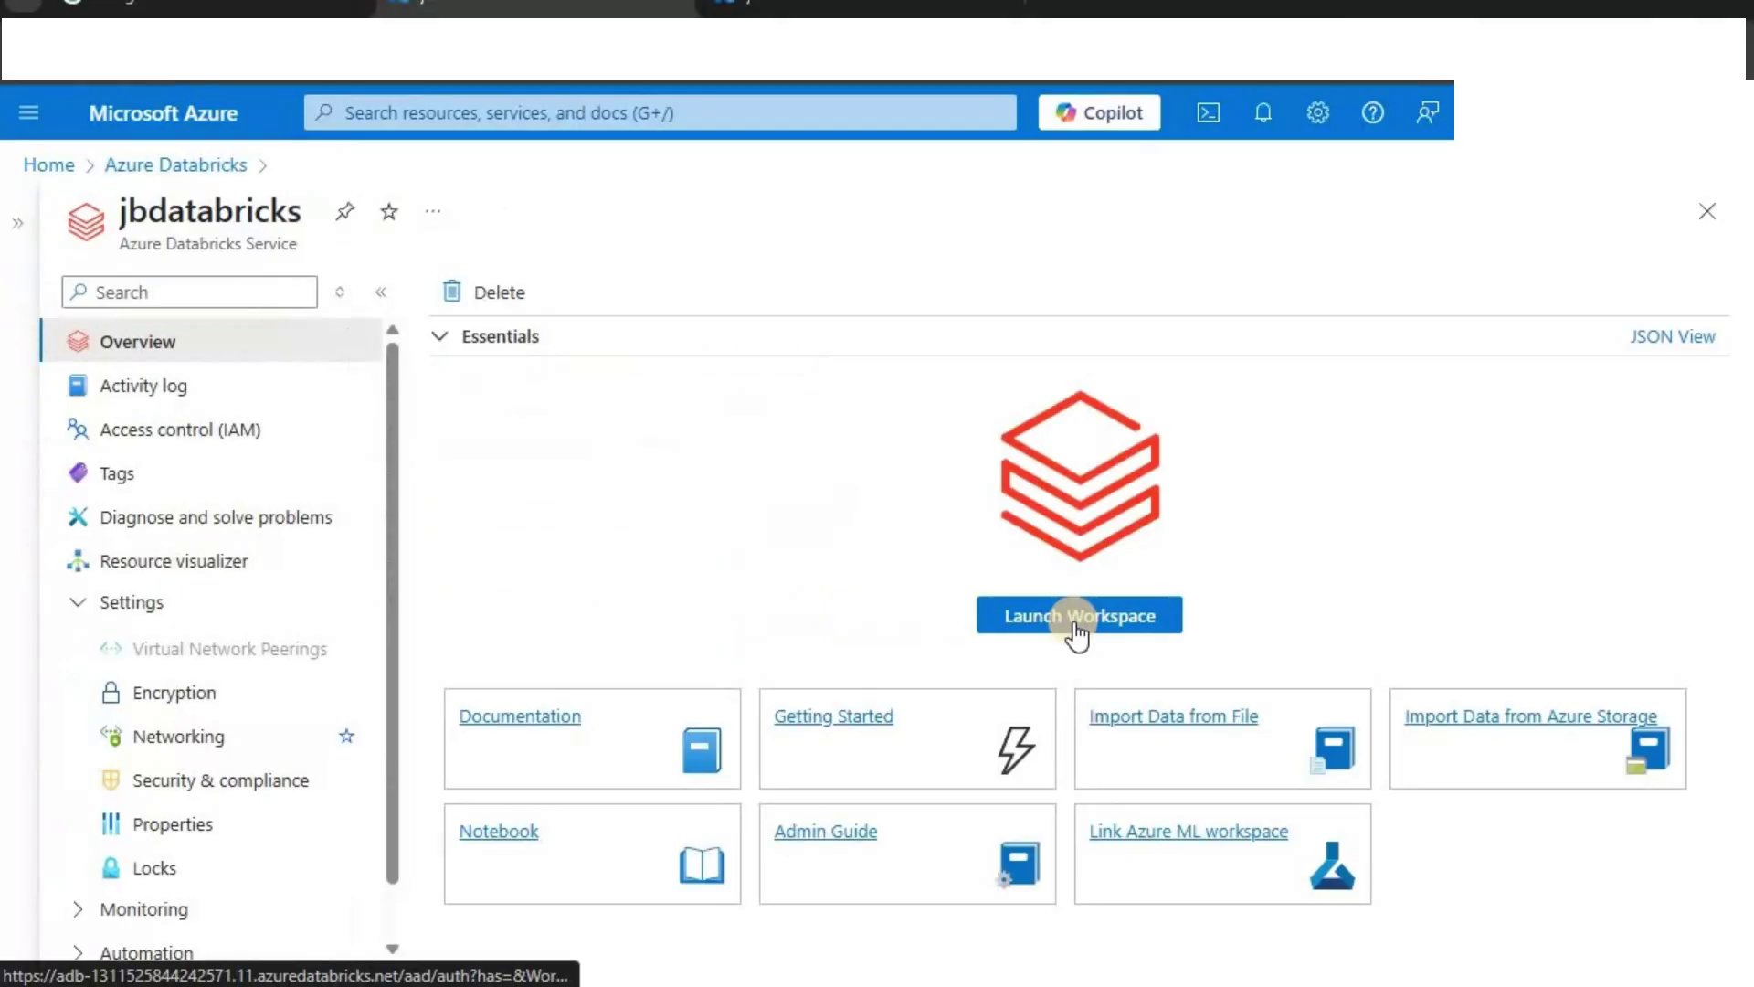
# Try to launch the jbdatabricks workspace and return to the Azure portal.
pyautogui.click(1078, 630)
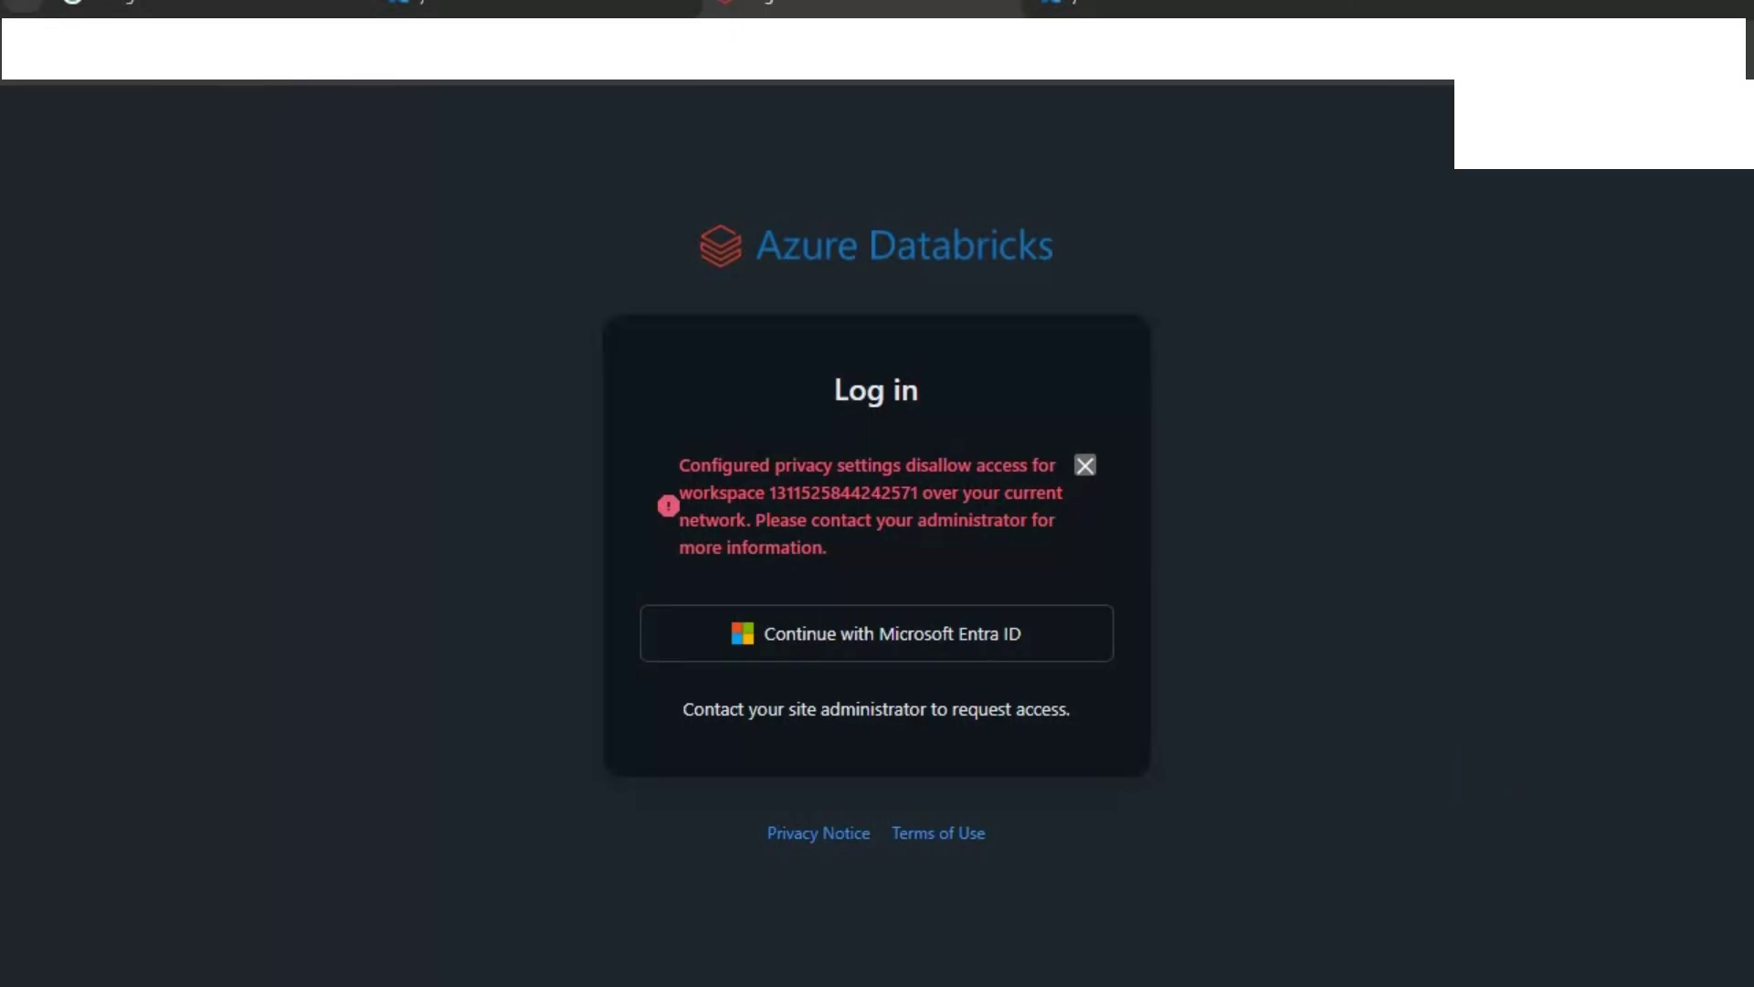
pyautogui.hotkey('alt', 'Tab')
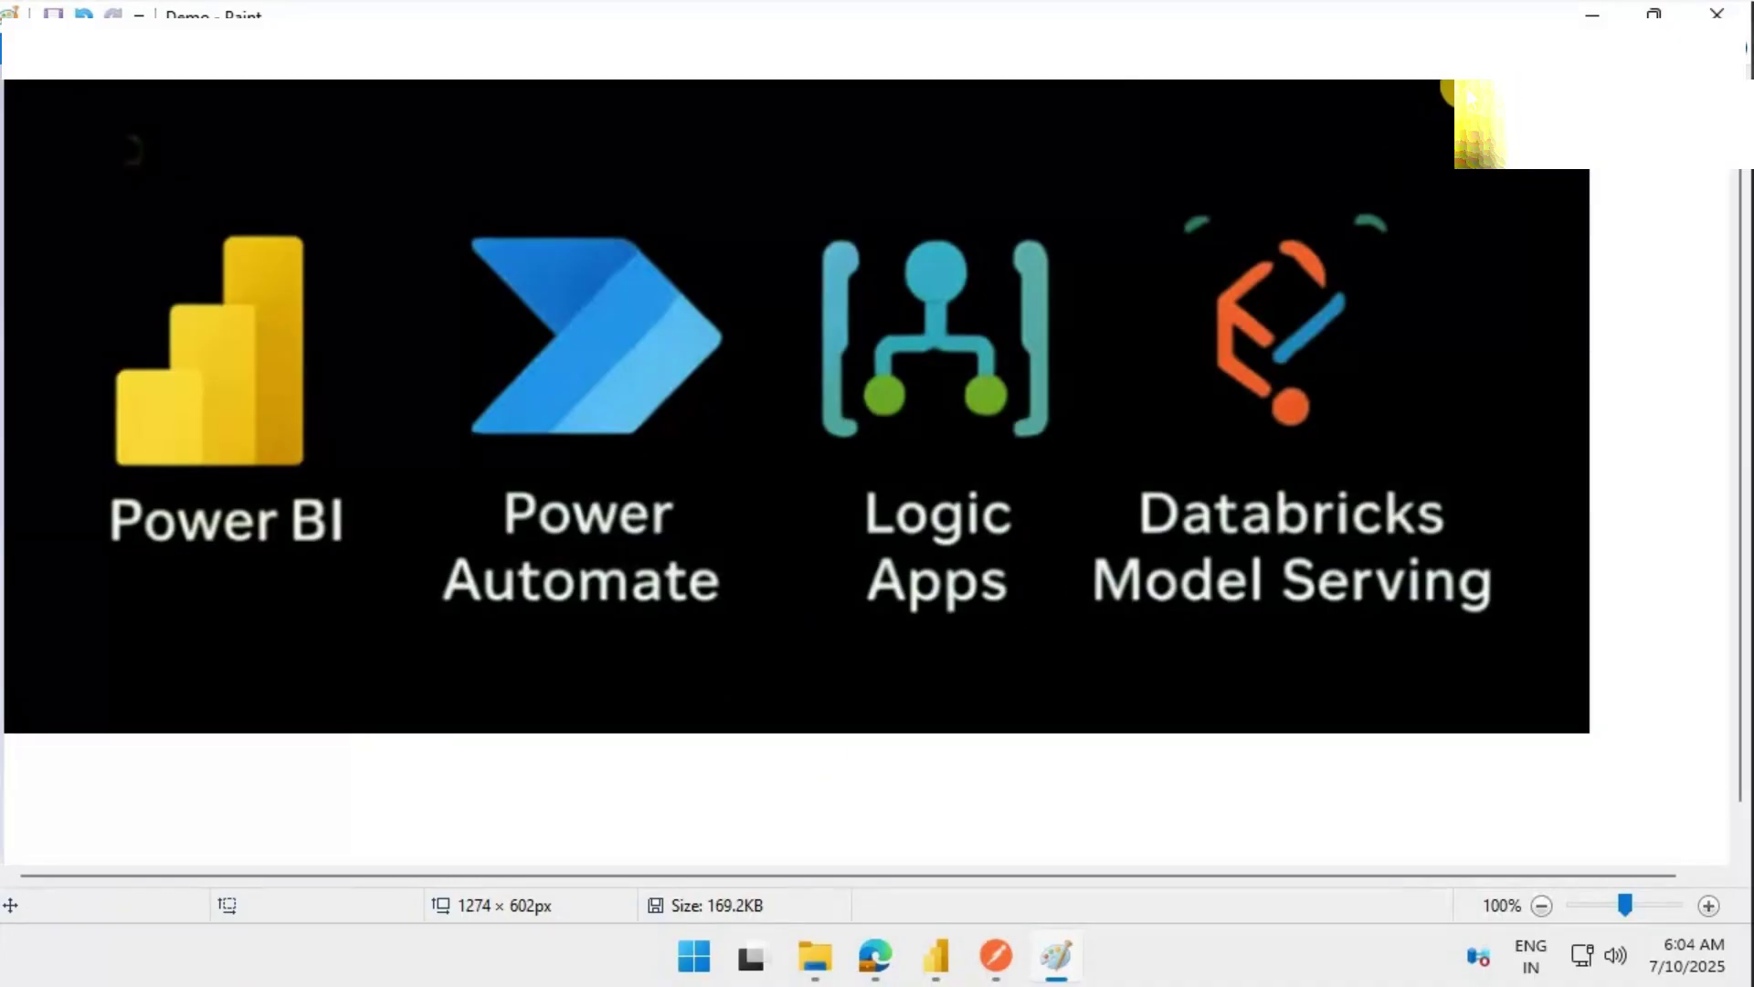
pyautogui.click(1591, 11)
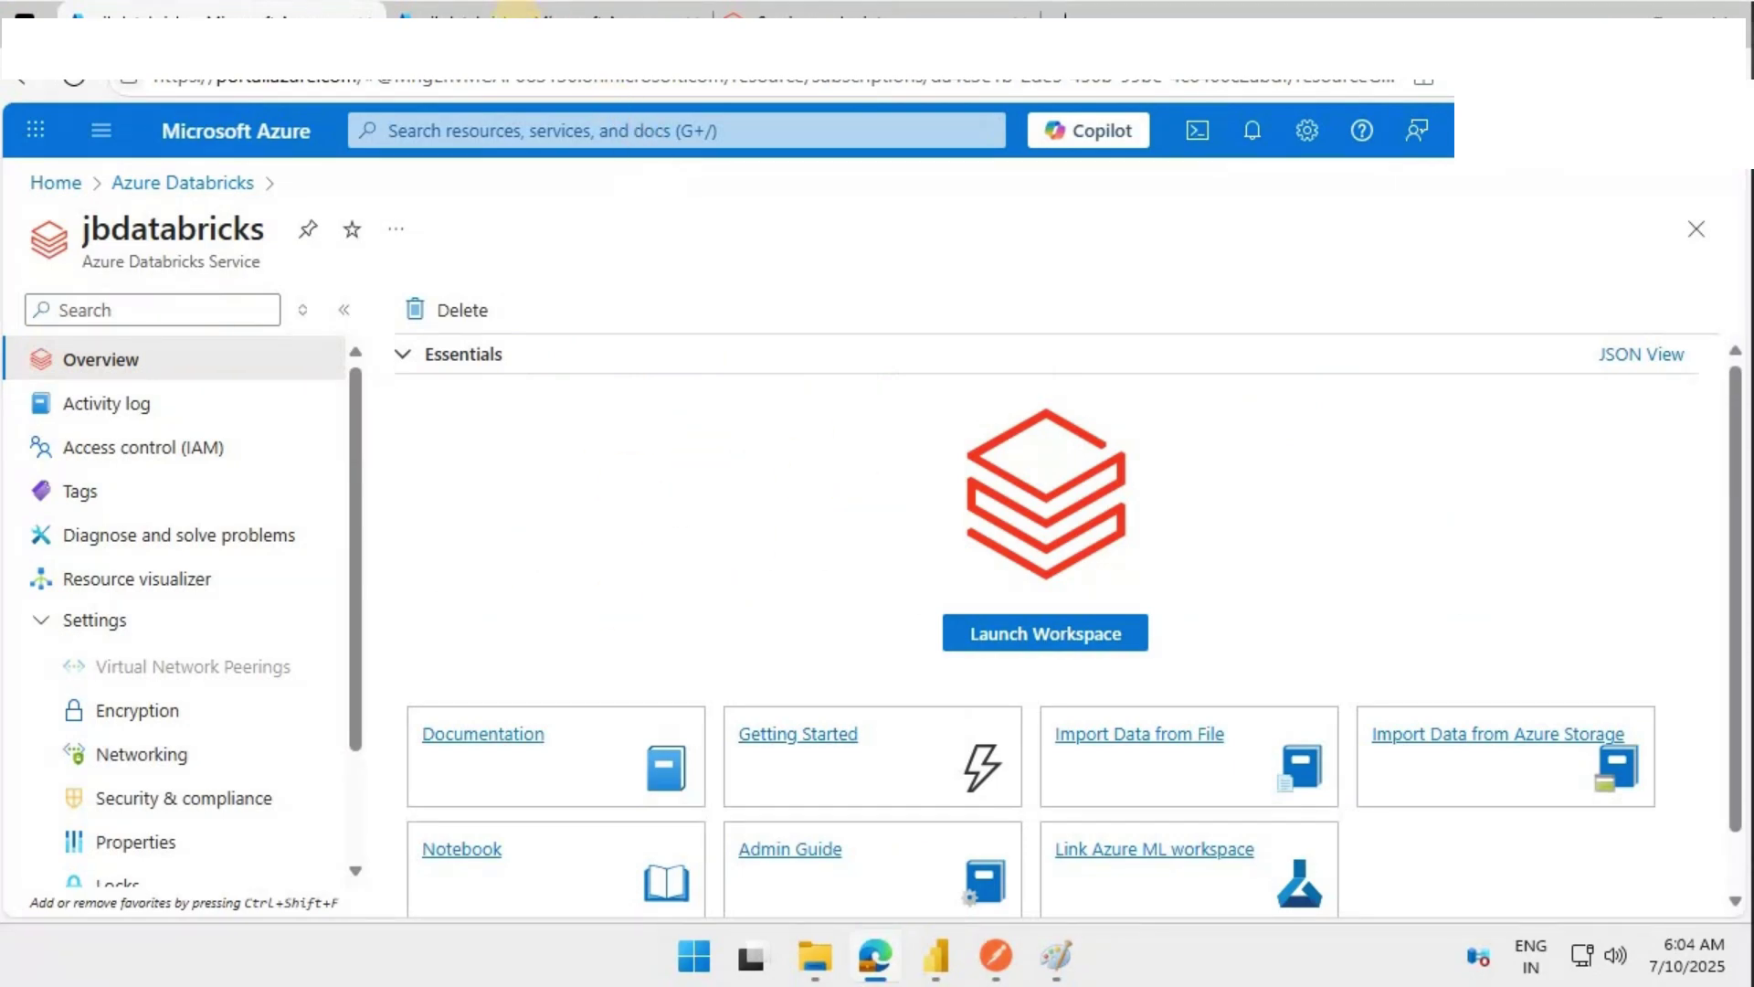
# Check the network access settings of jbdatabricks and switch to the Databricks serving endpoints page.
pyautogui.click(120, 765)
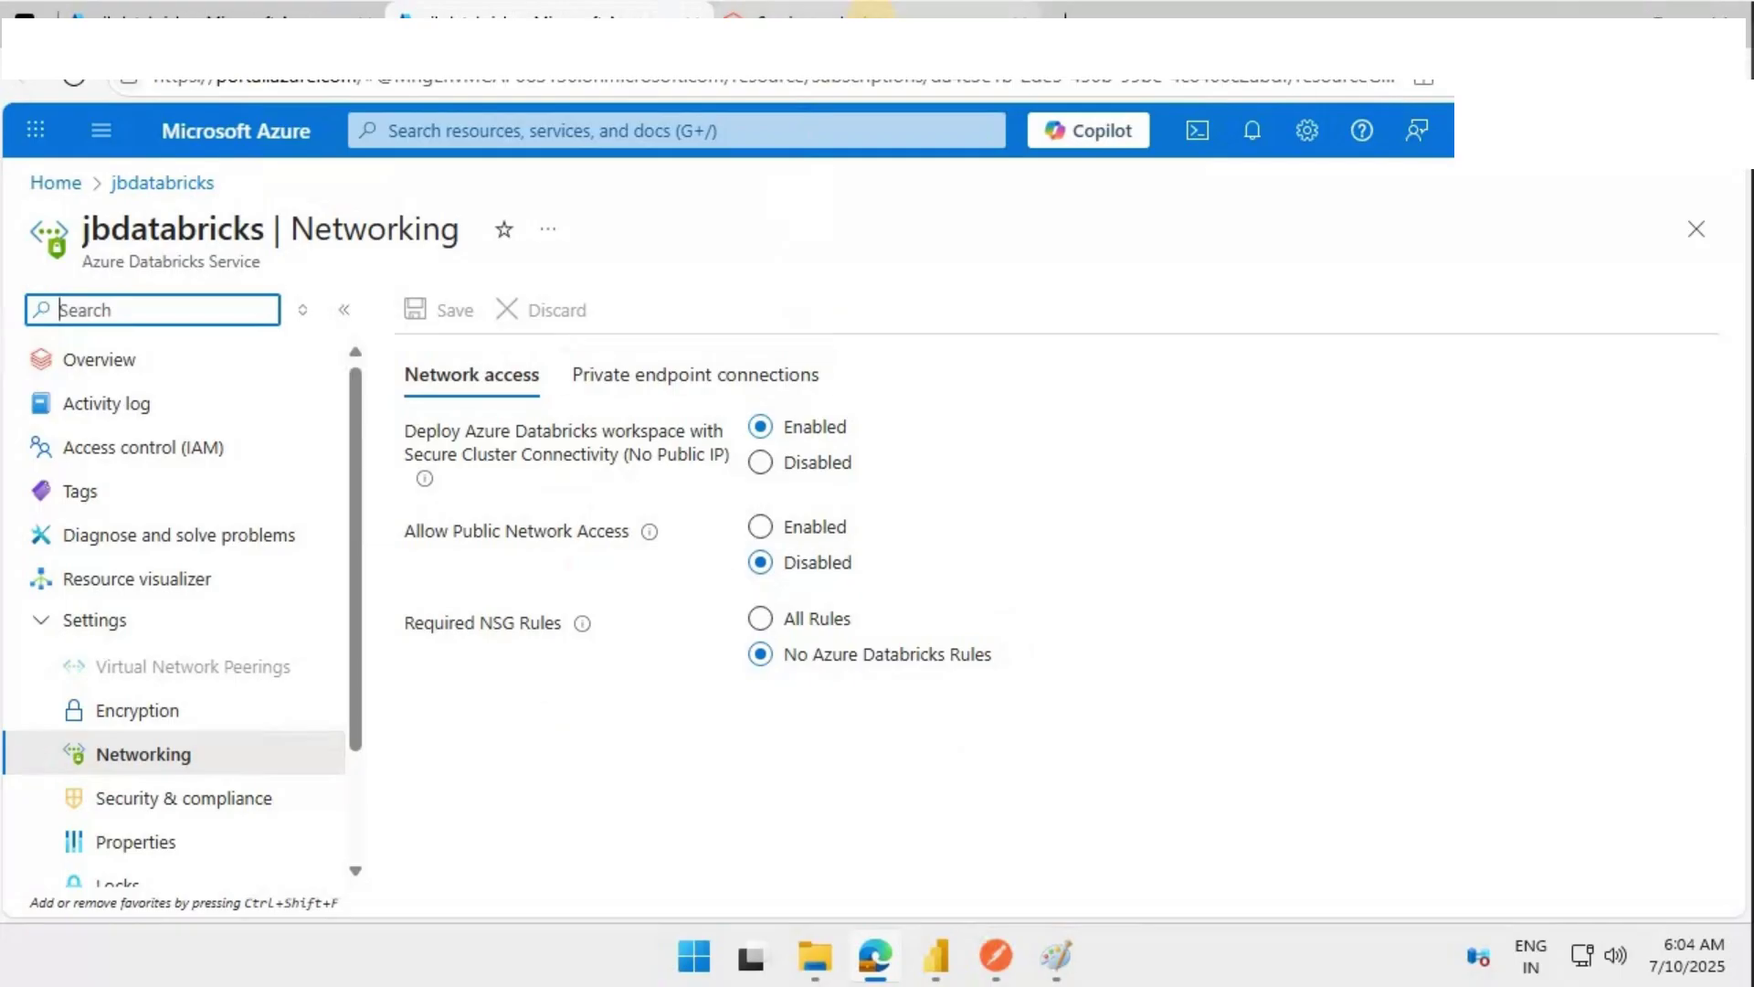
pyautogui.click(873, 16)
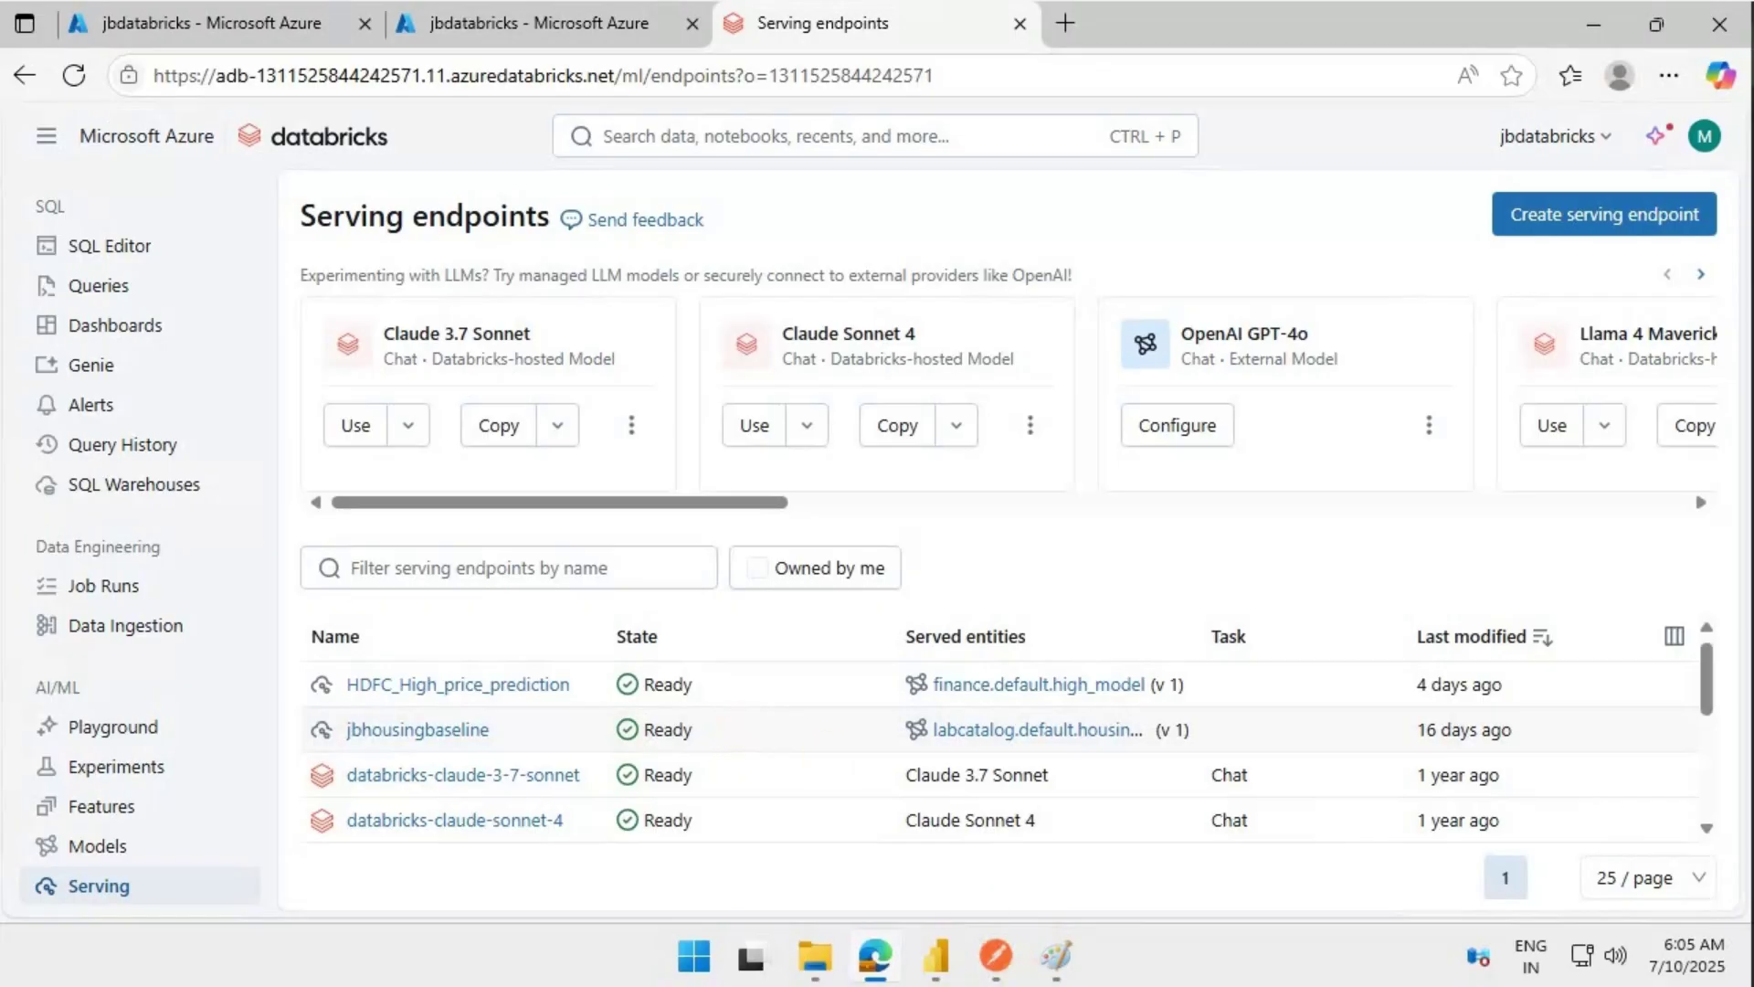
# Switch to Paint and examine the diagram of Power BI, Power Automate, Logic Apps and Databricks Model Serving.
pyautogui.moveTo(907, 966)
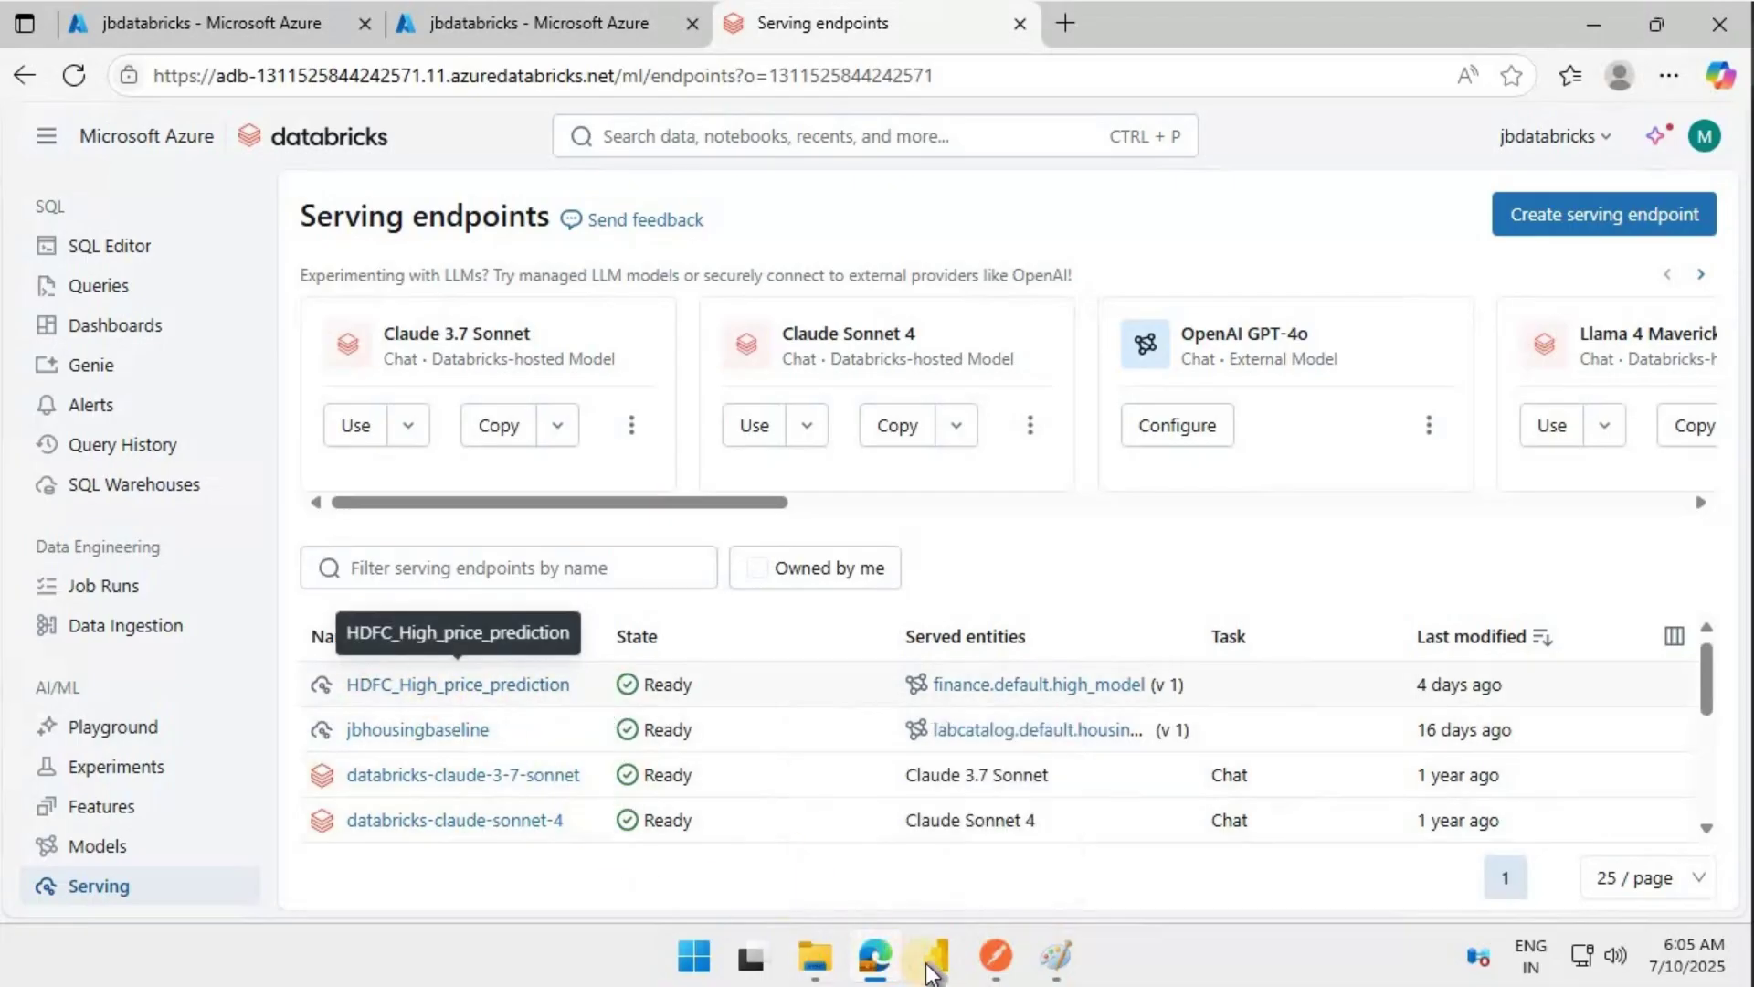
pyautogui.click(1057, 959)
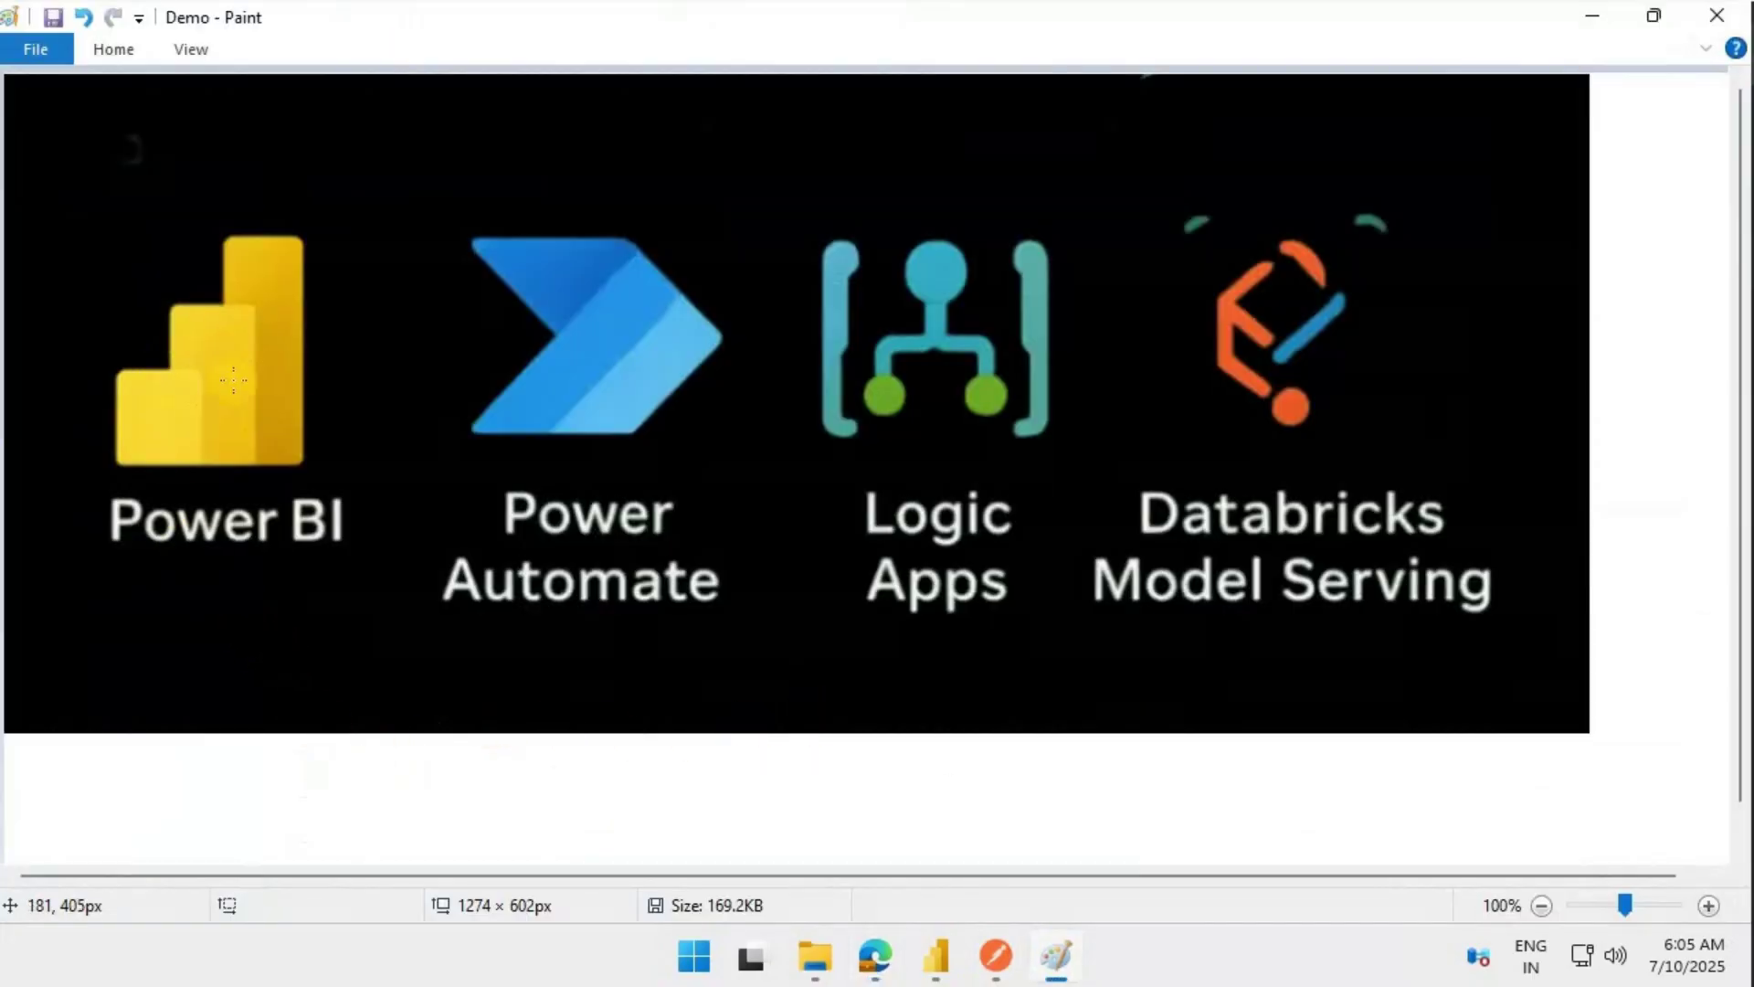
pyautogui.click(257, 440)
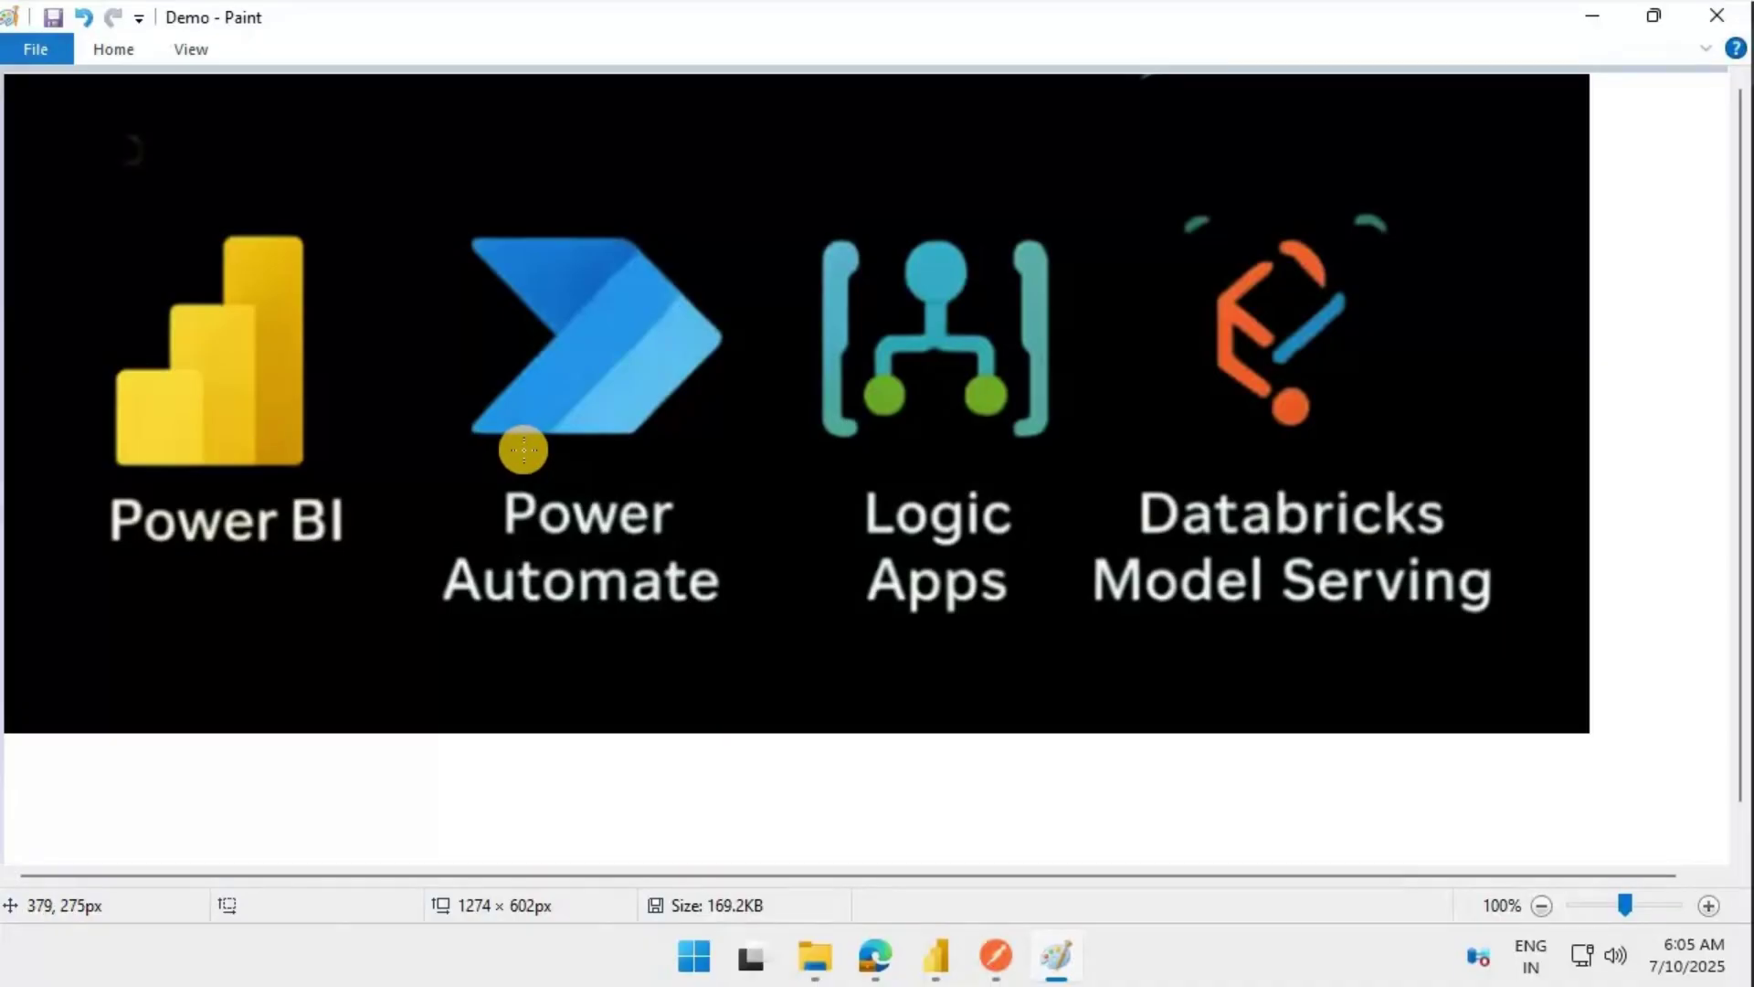
pyautogui.click(575, 413)
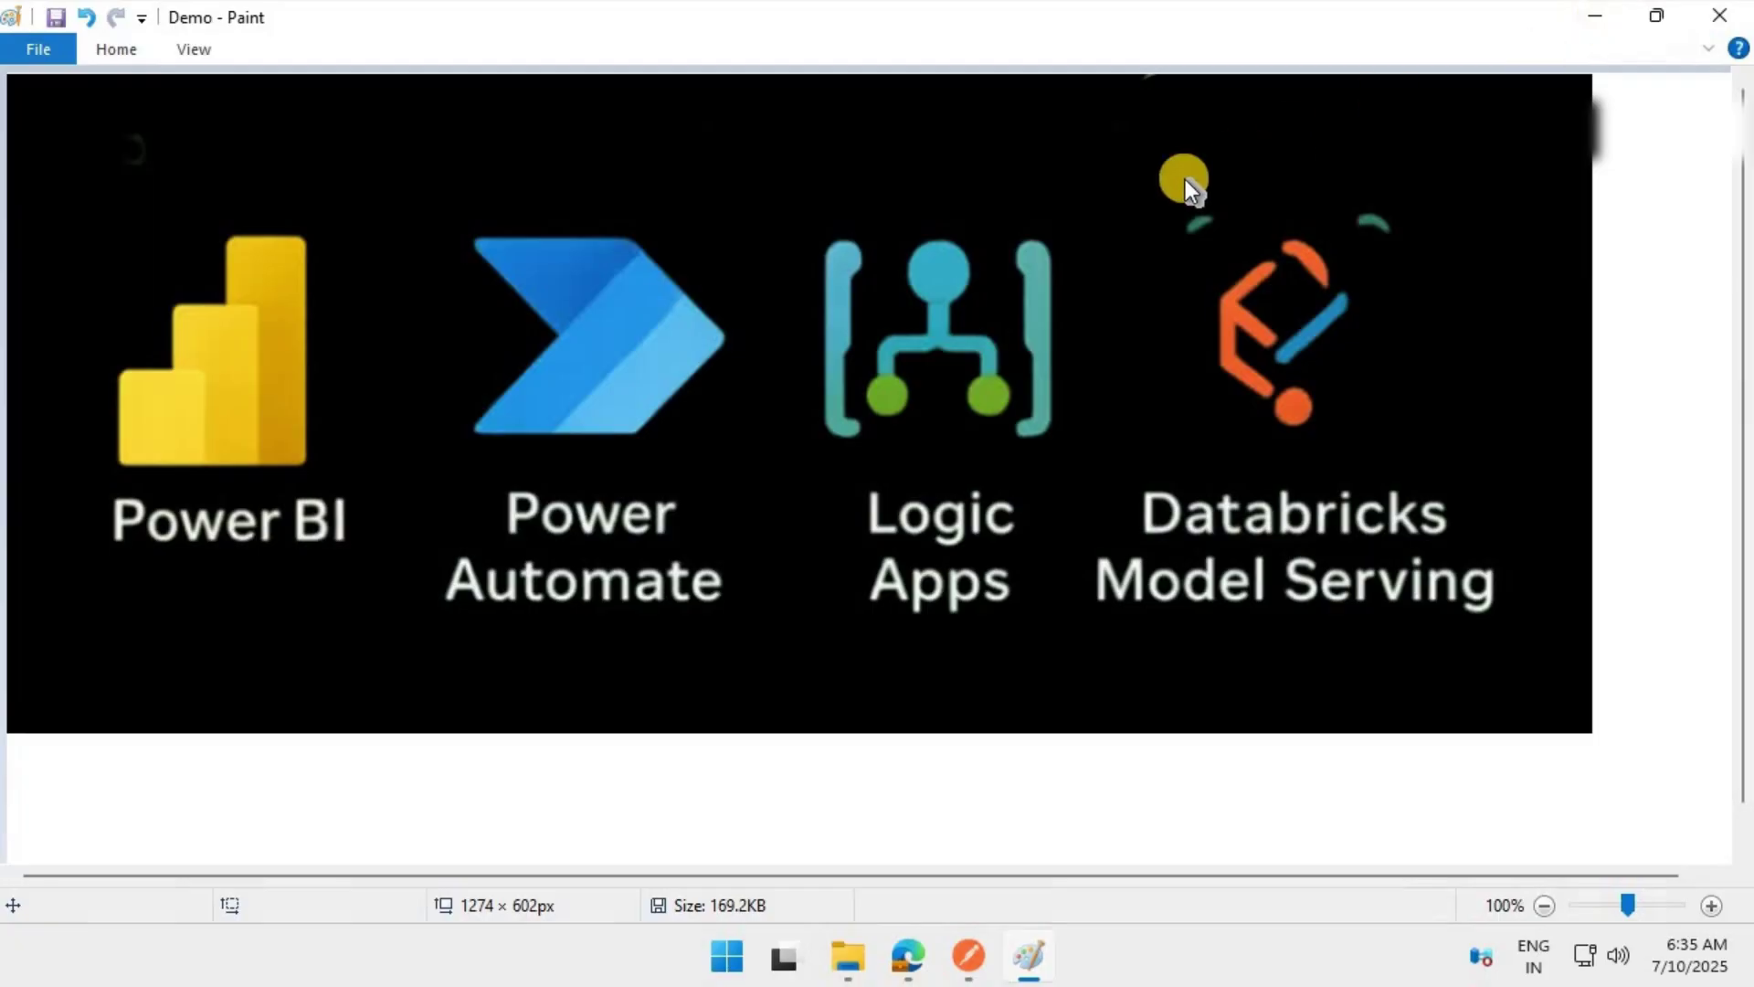
# Find the Logic apps service in the Azure portal and start a new logic app on the Workflow Service Plan.
pyautogui.hotkey('alt', 'Tab')
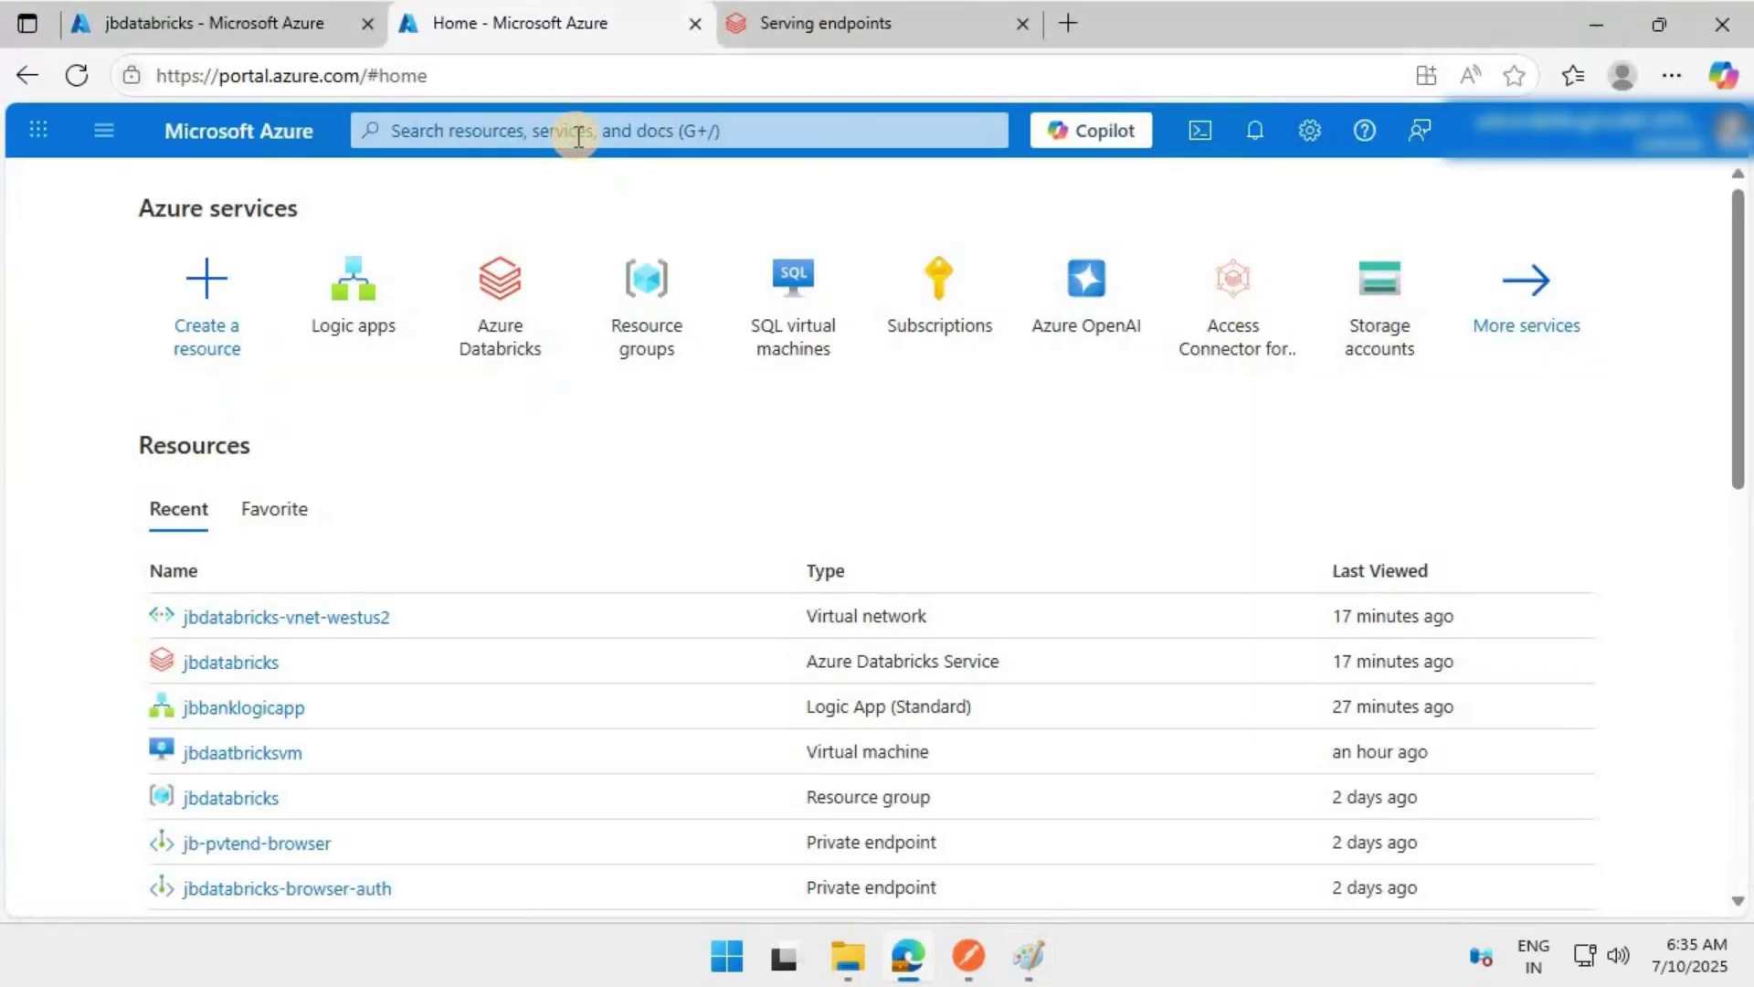
pyautogui.click(578, 135)
pyautogui.write('logi')
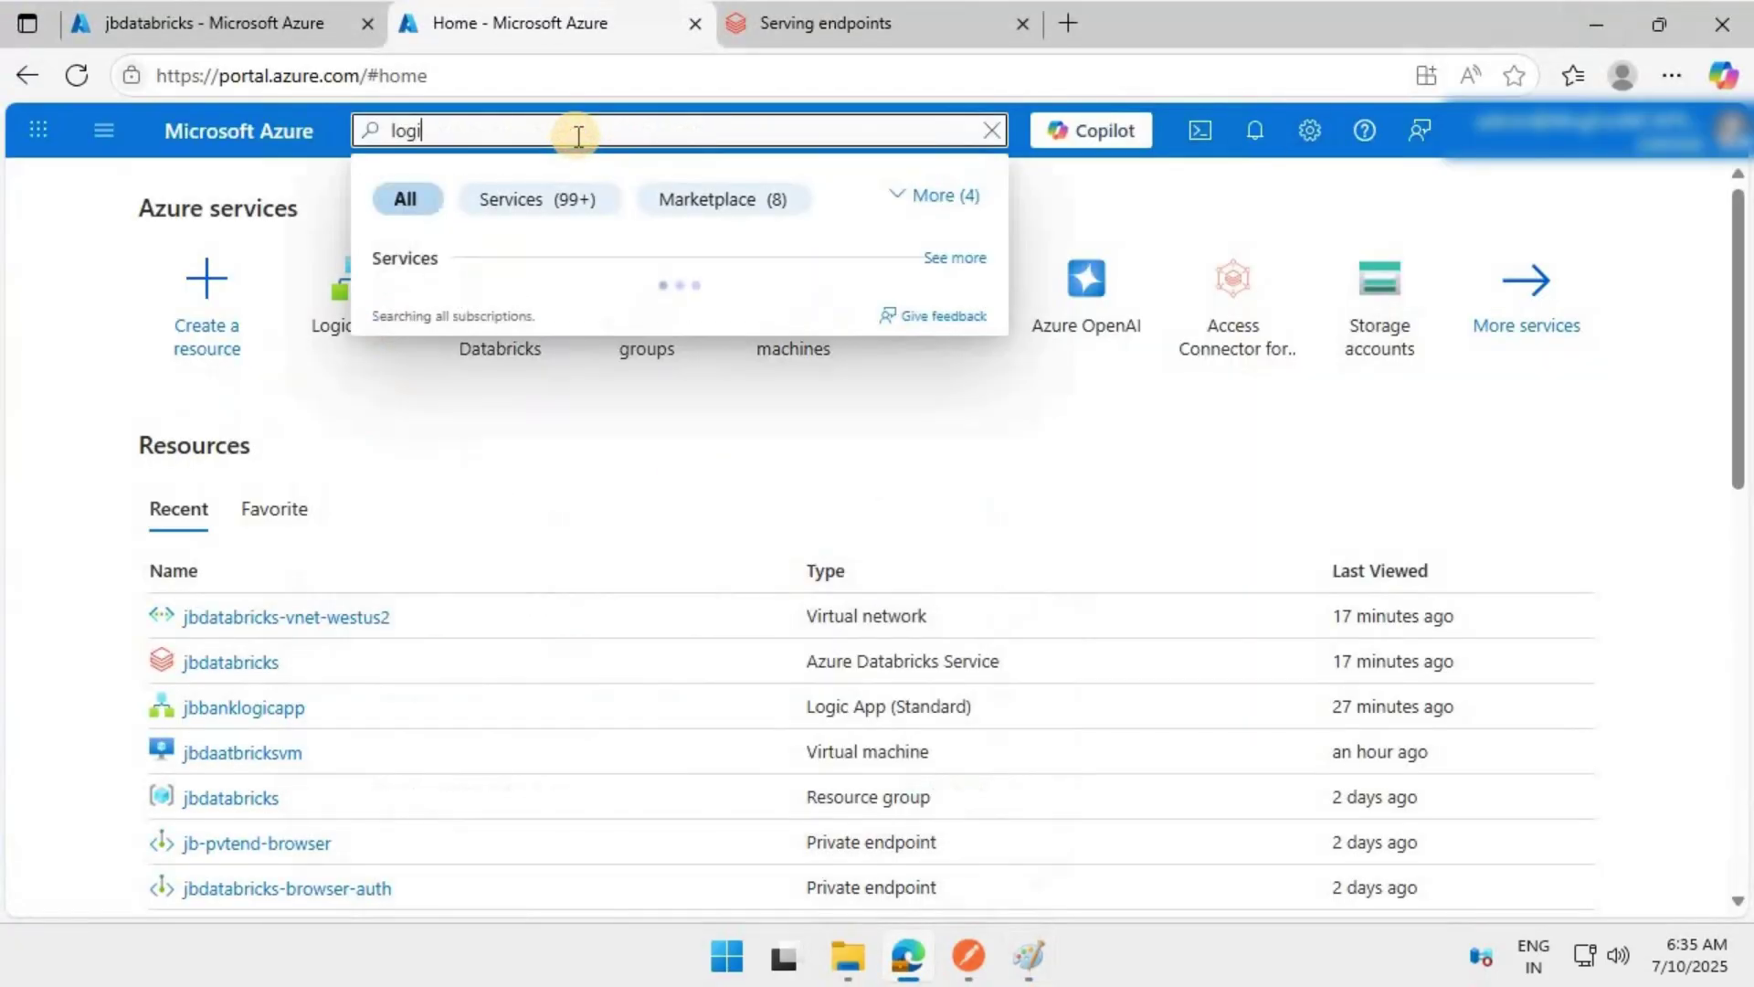
pyautogui.write('c app')
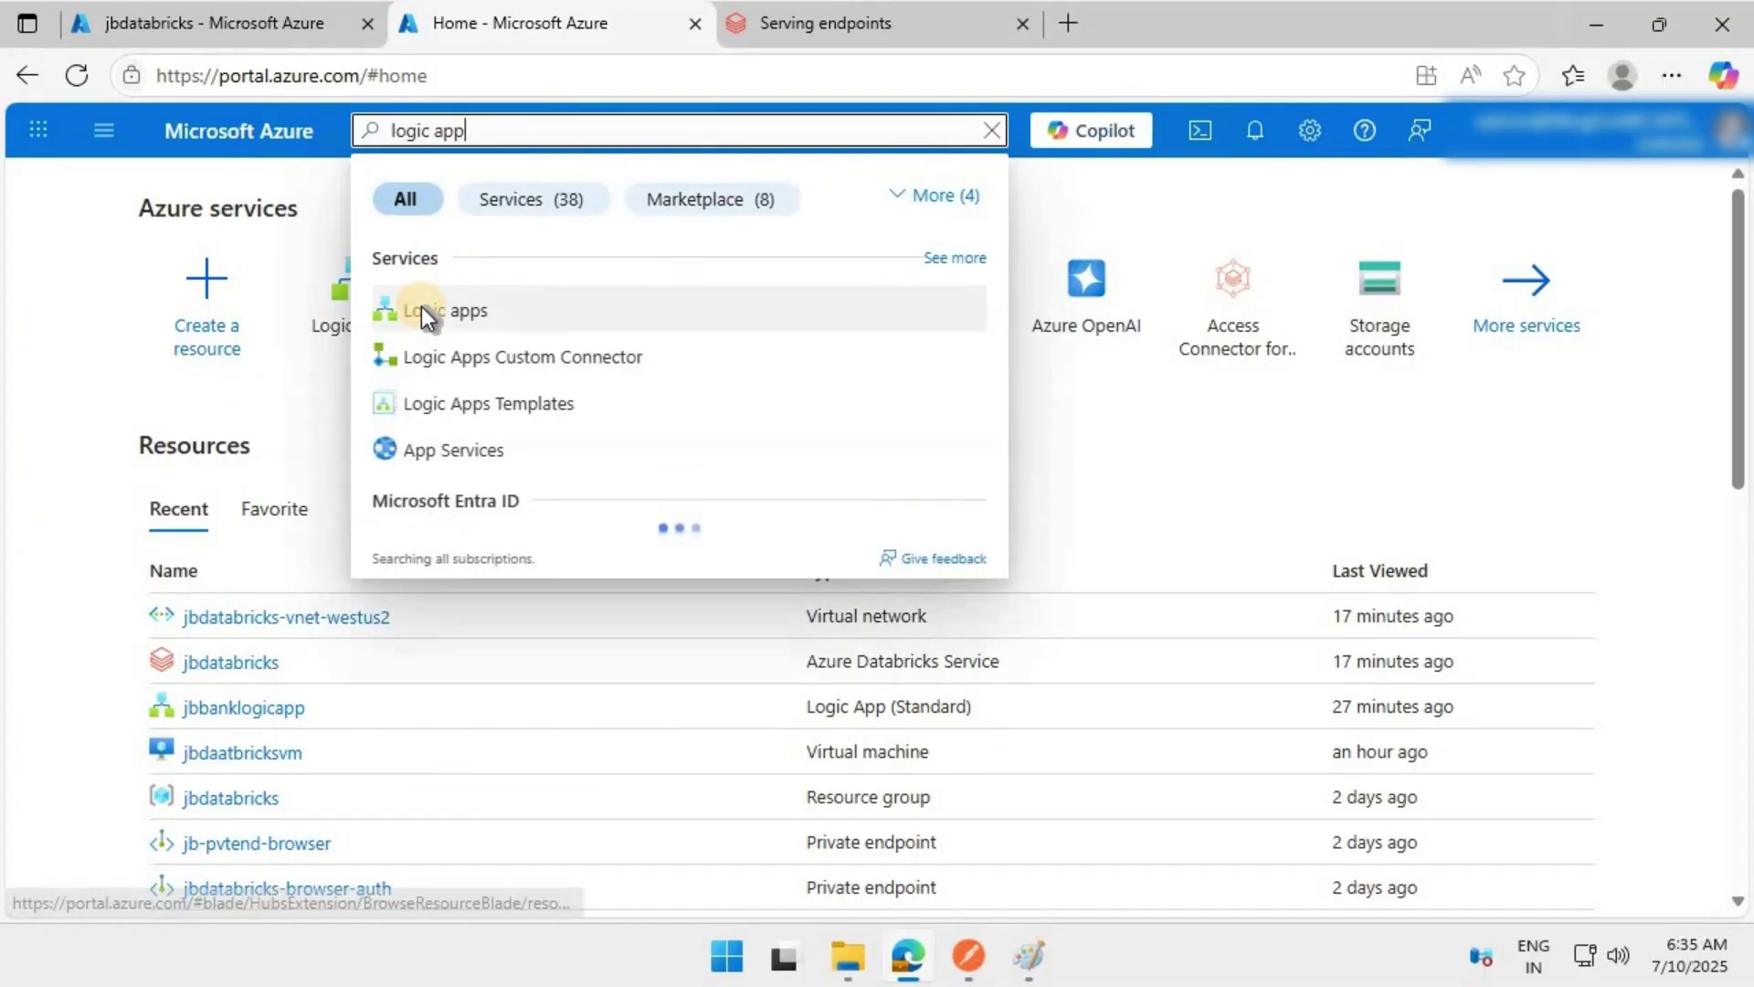
pyautogui.click(421, 308)
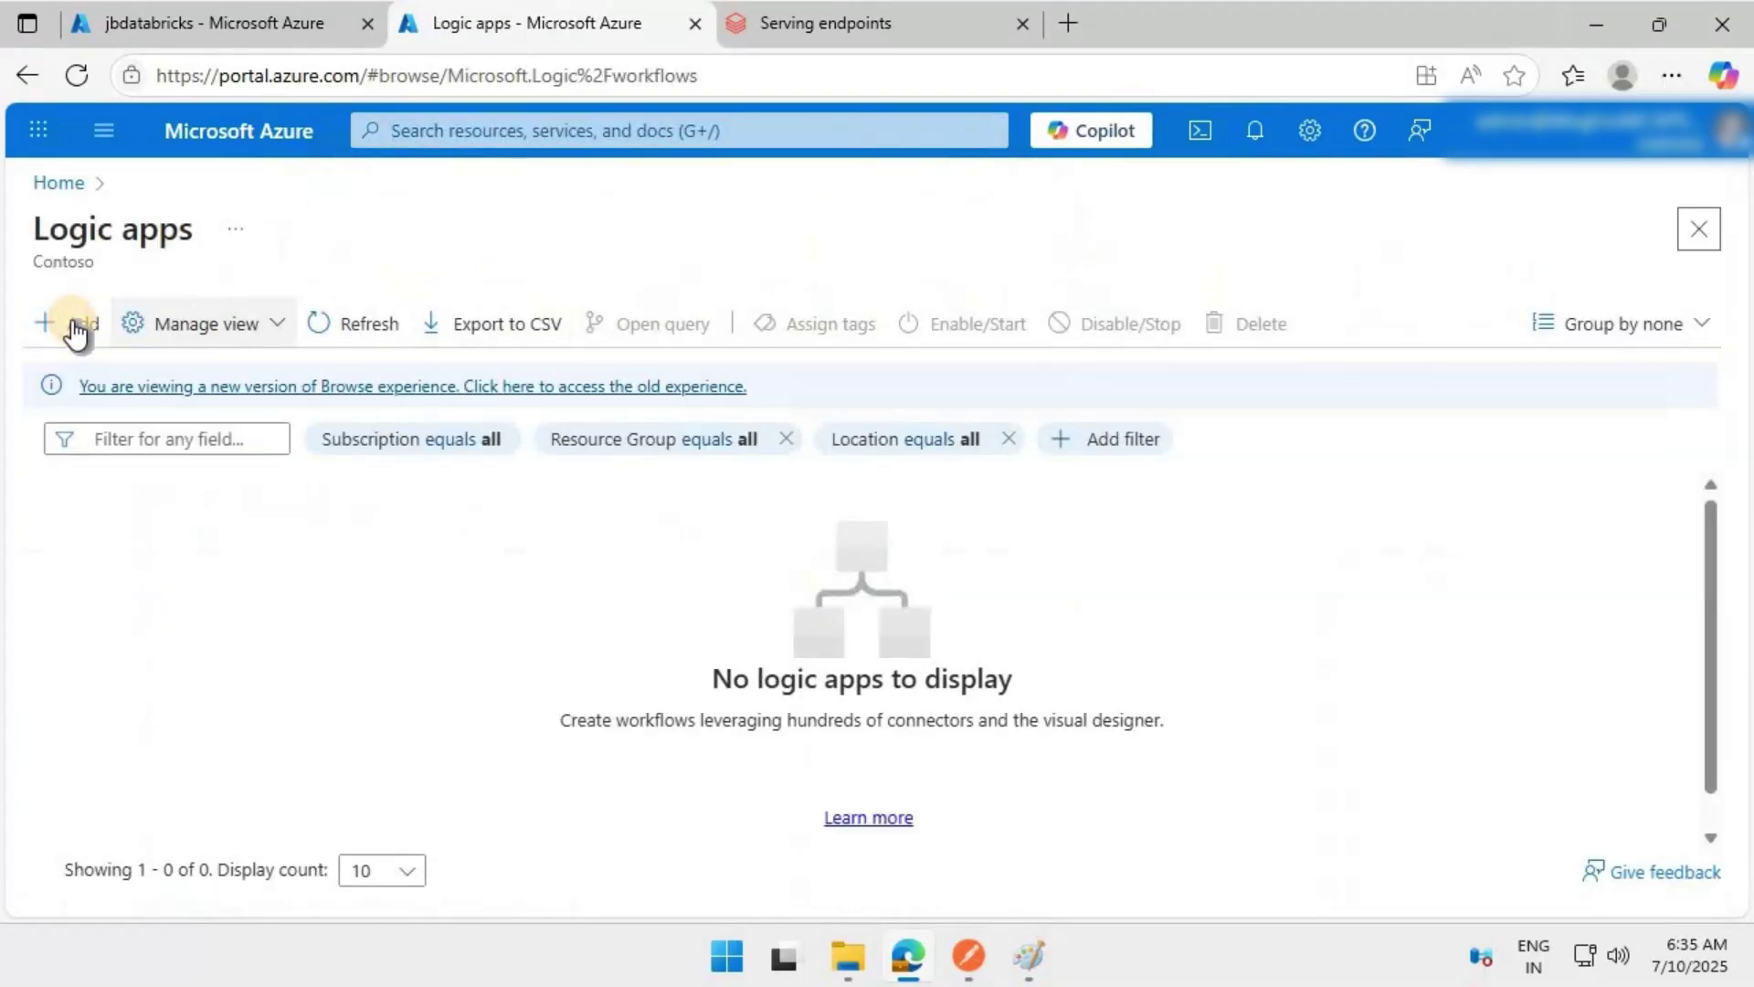
pyautogui.click(76, 327)
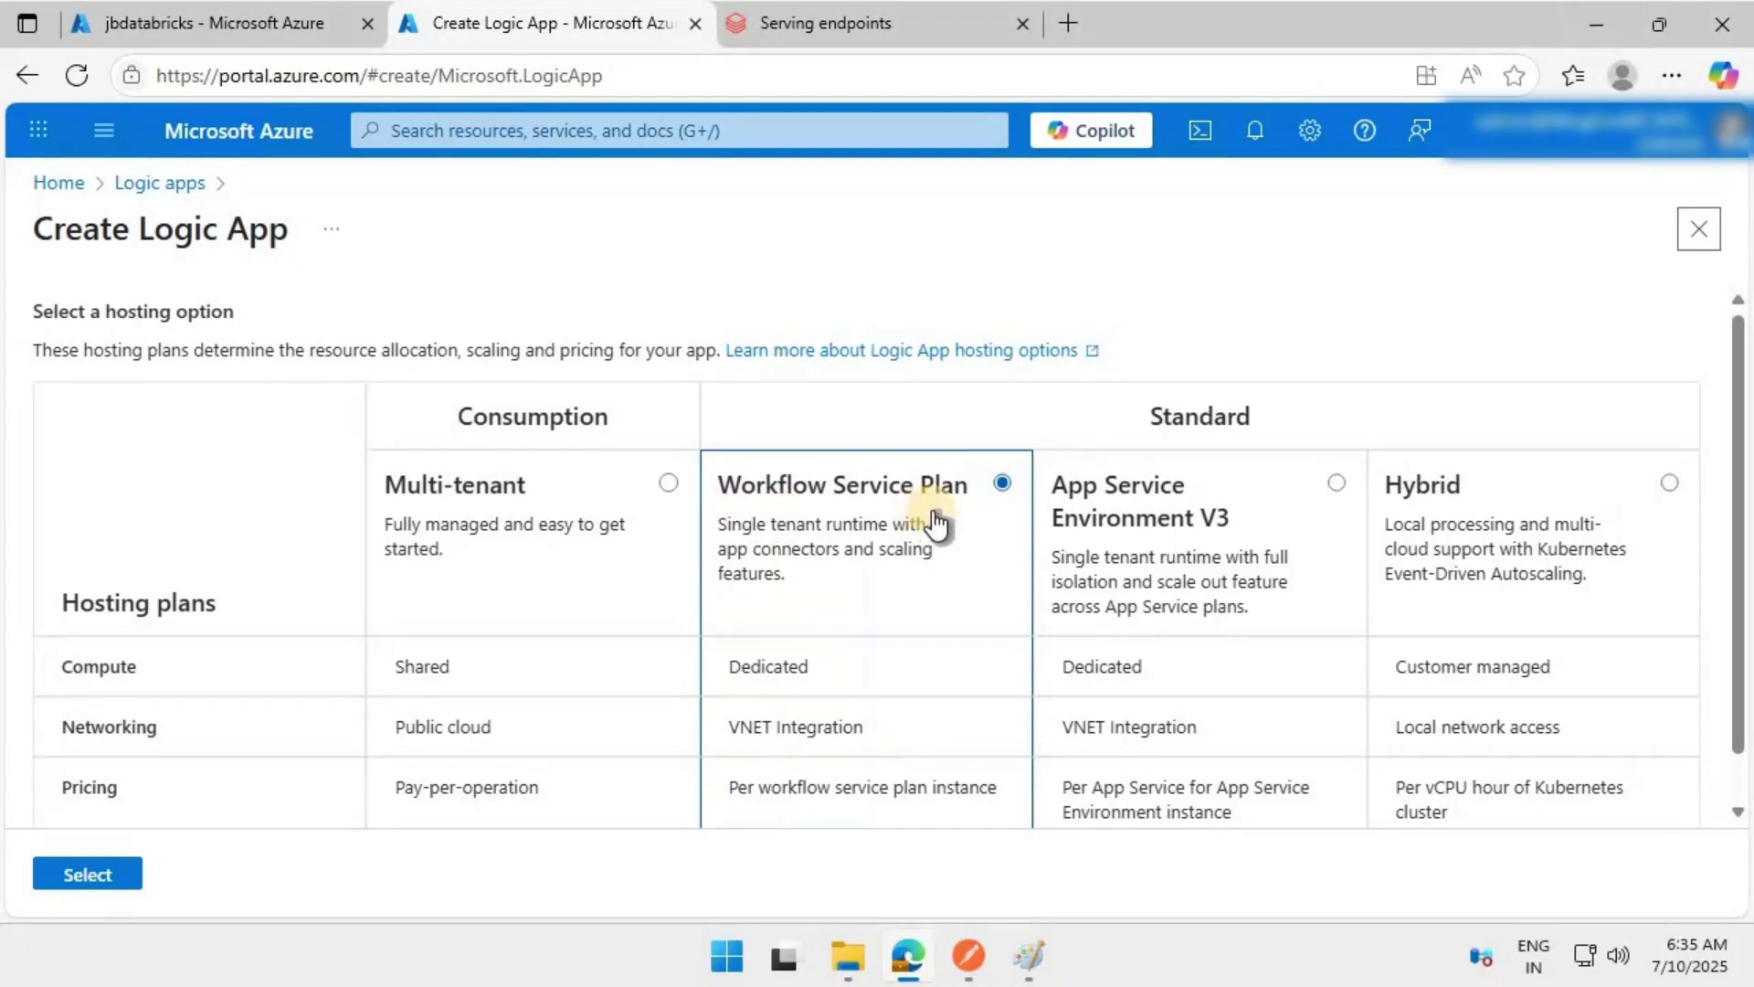
pyautogui.click(80, 877)
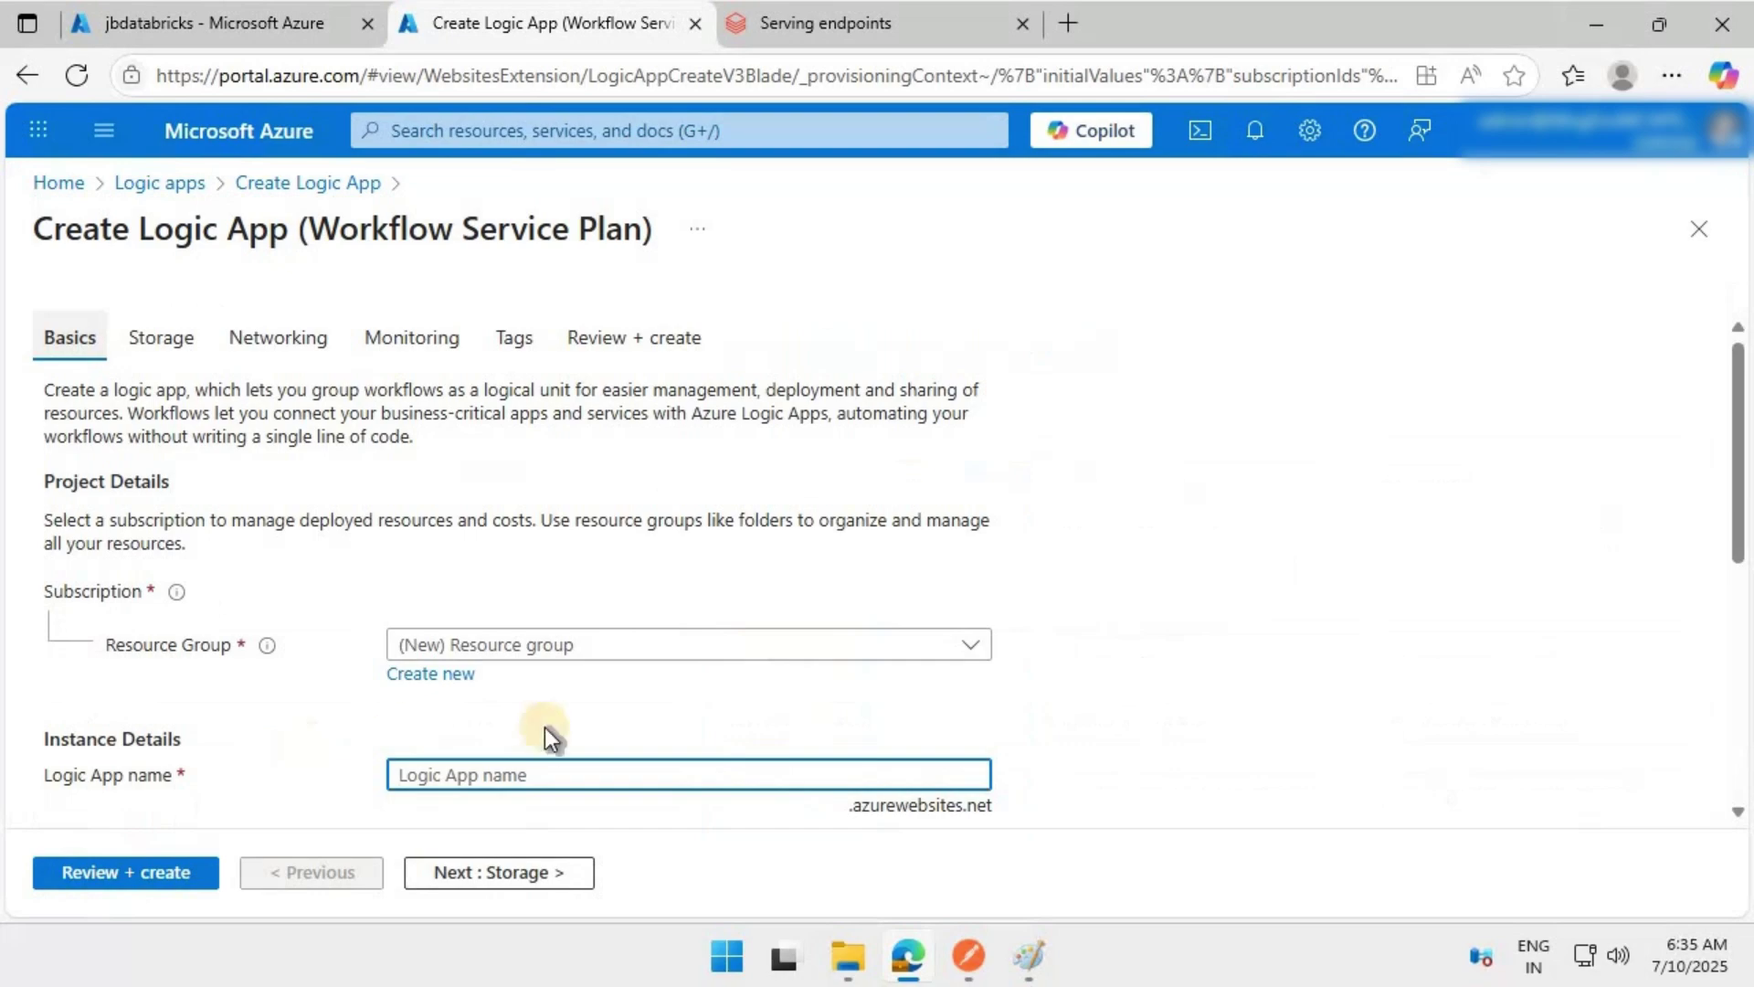
# Create a new resource group named jblogicapp for the logic app.
pyautogui.click(450, 674)
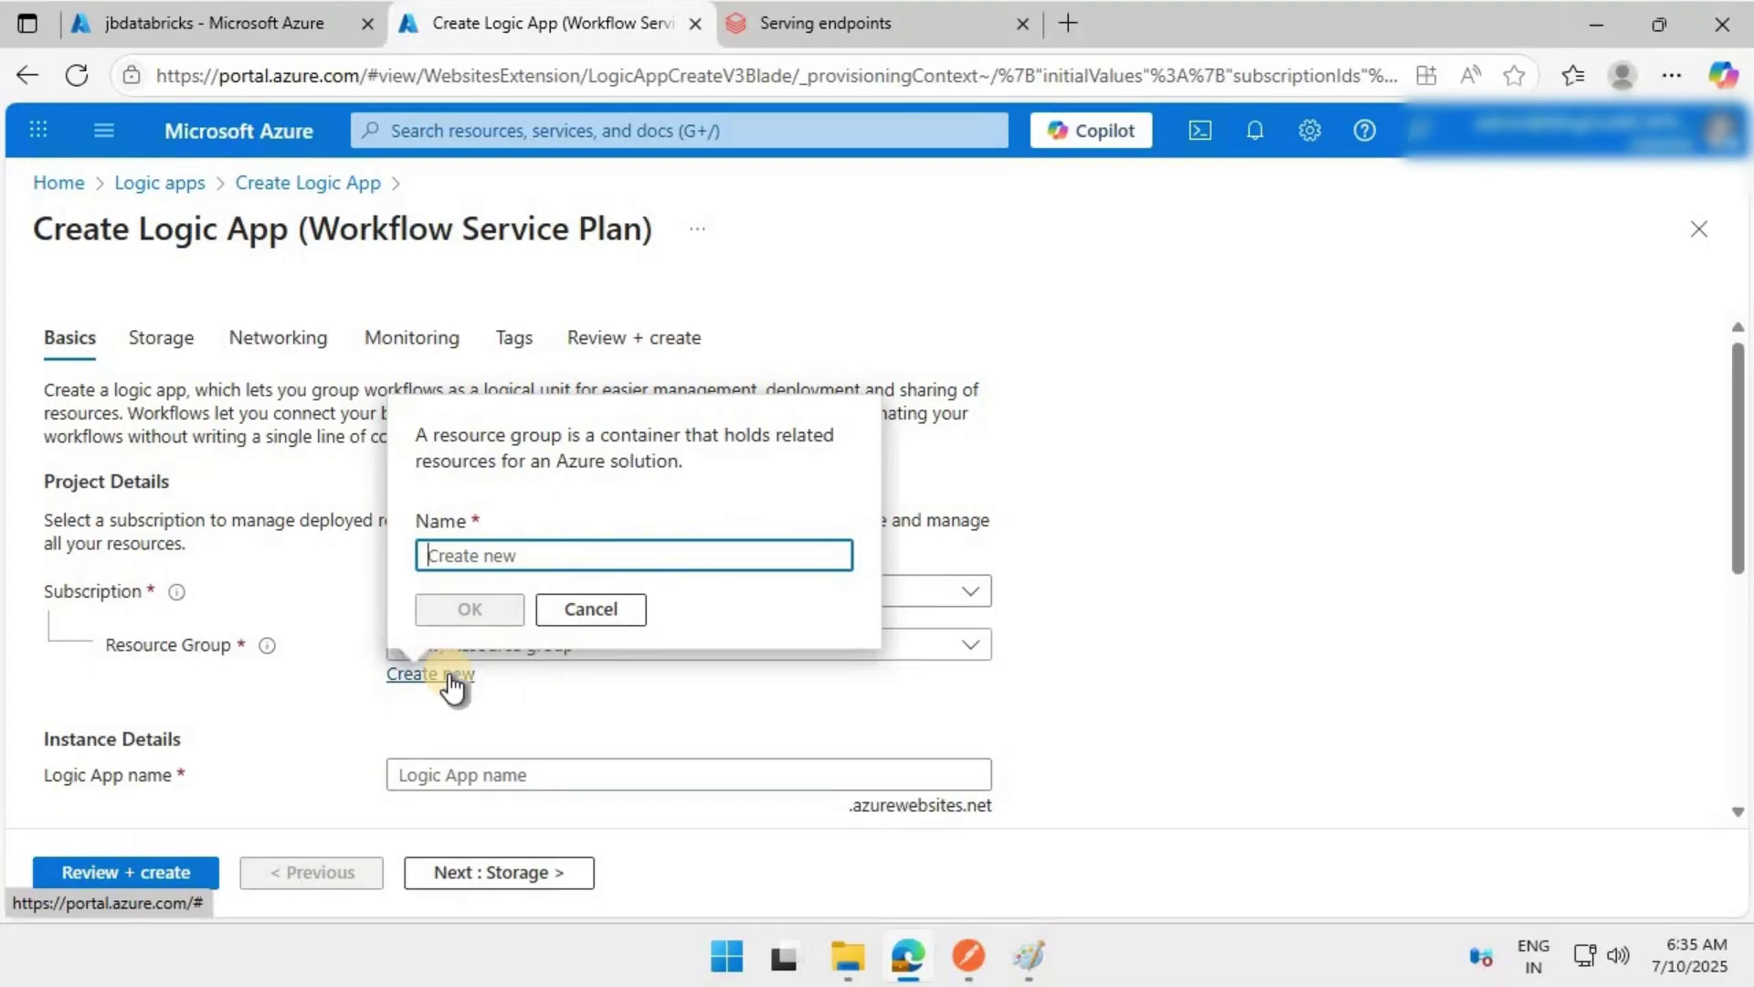
pyautogui.write('jblo')
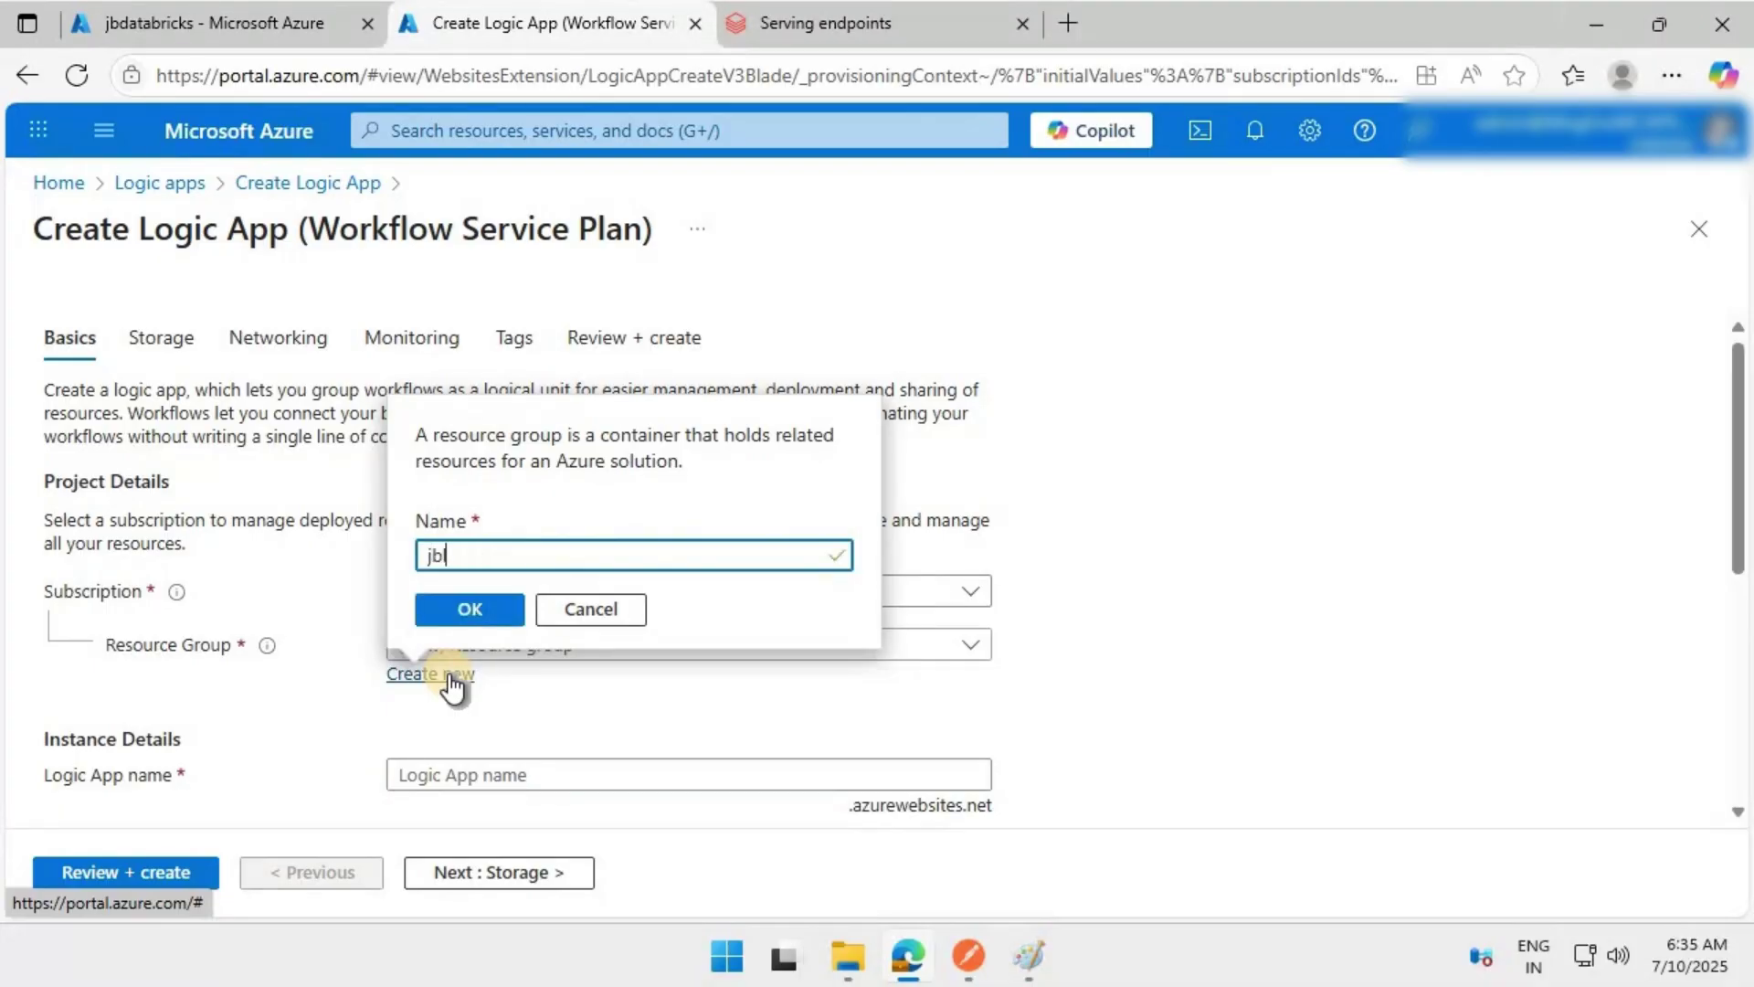
pyautogui.write('gicapp')
pyautogui.click(469, 609)
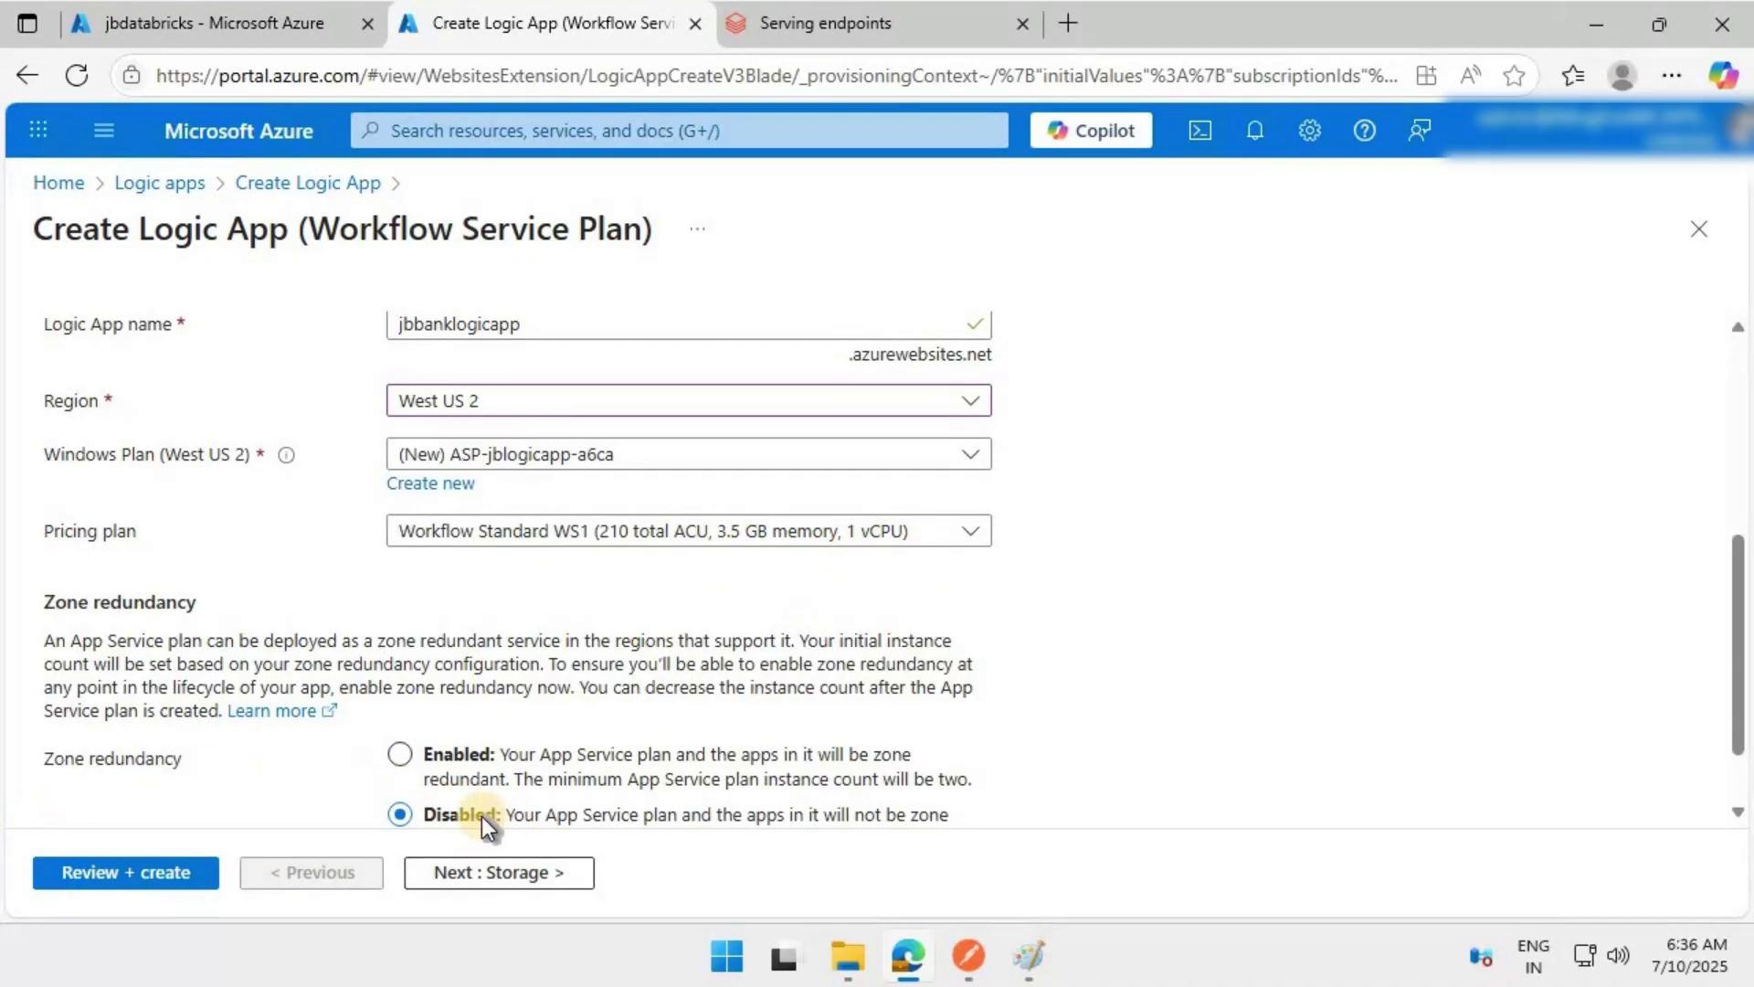
# Keep the default storage account and blob diagnostic settings, and proceed to the logic app's networking settings.
pyautogui.click(500, 879)
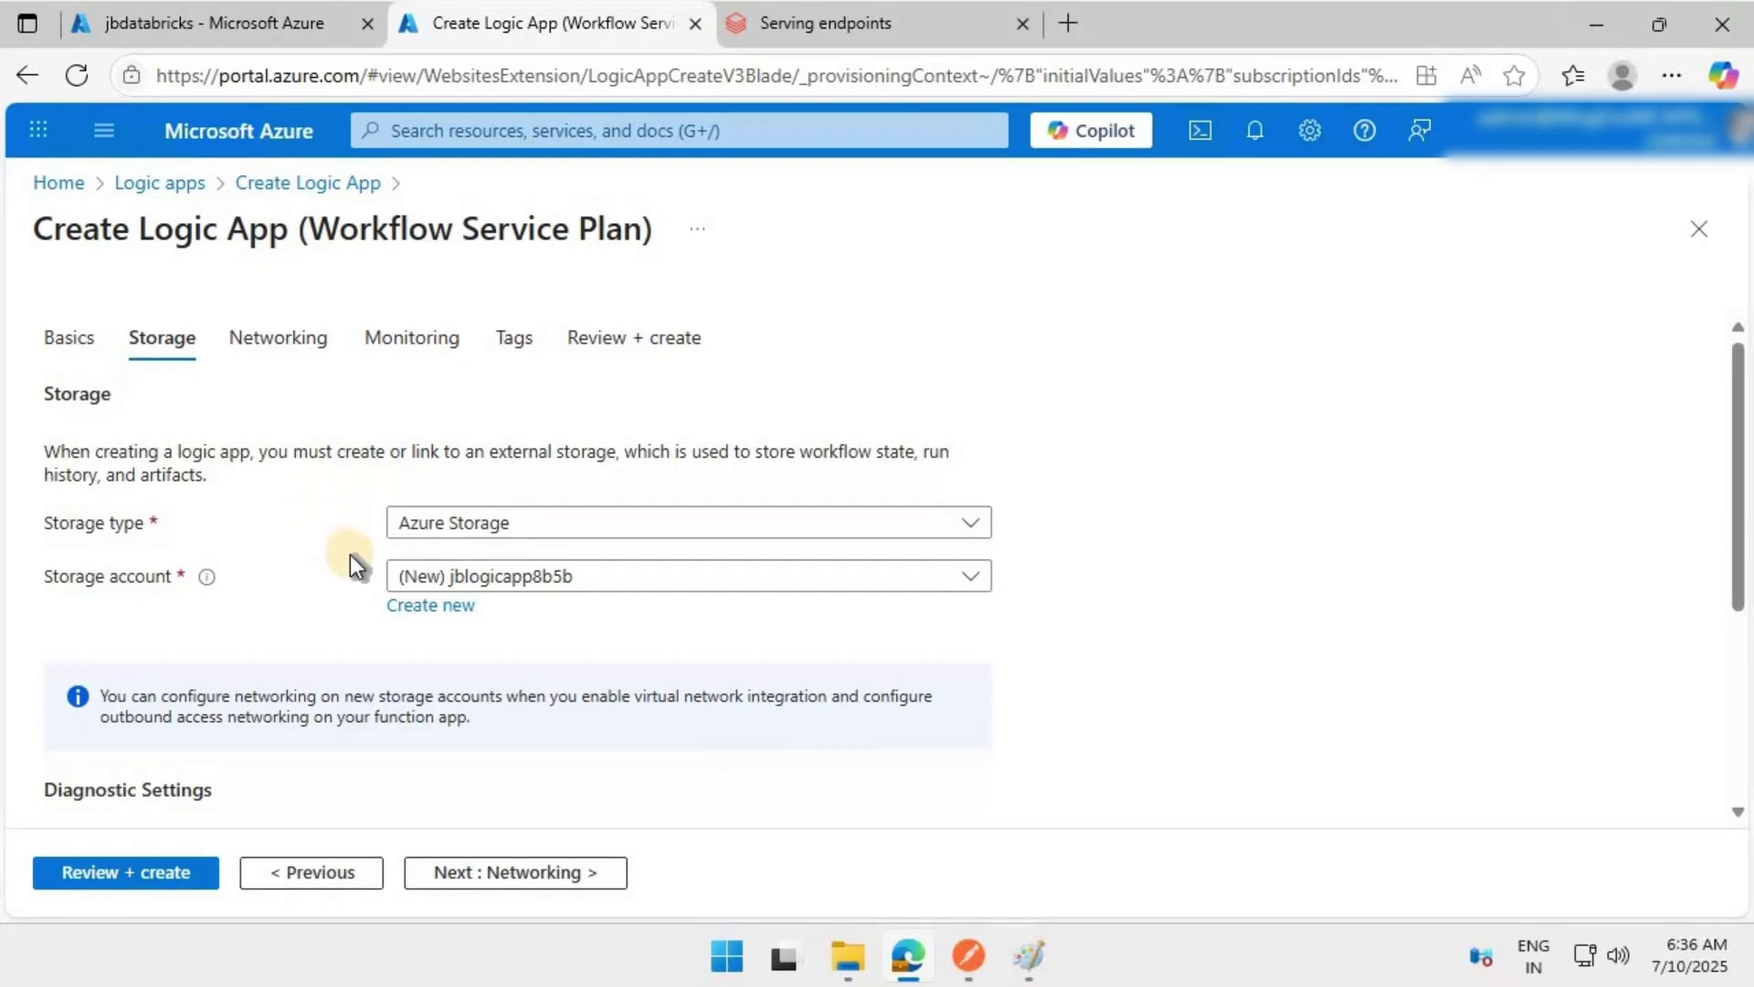
pyautogui.scroll(-4, 349, 555)
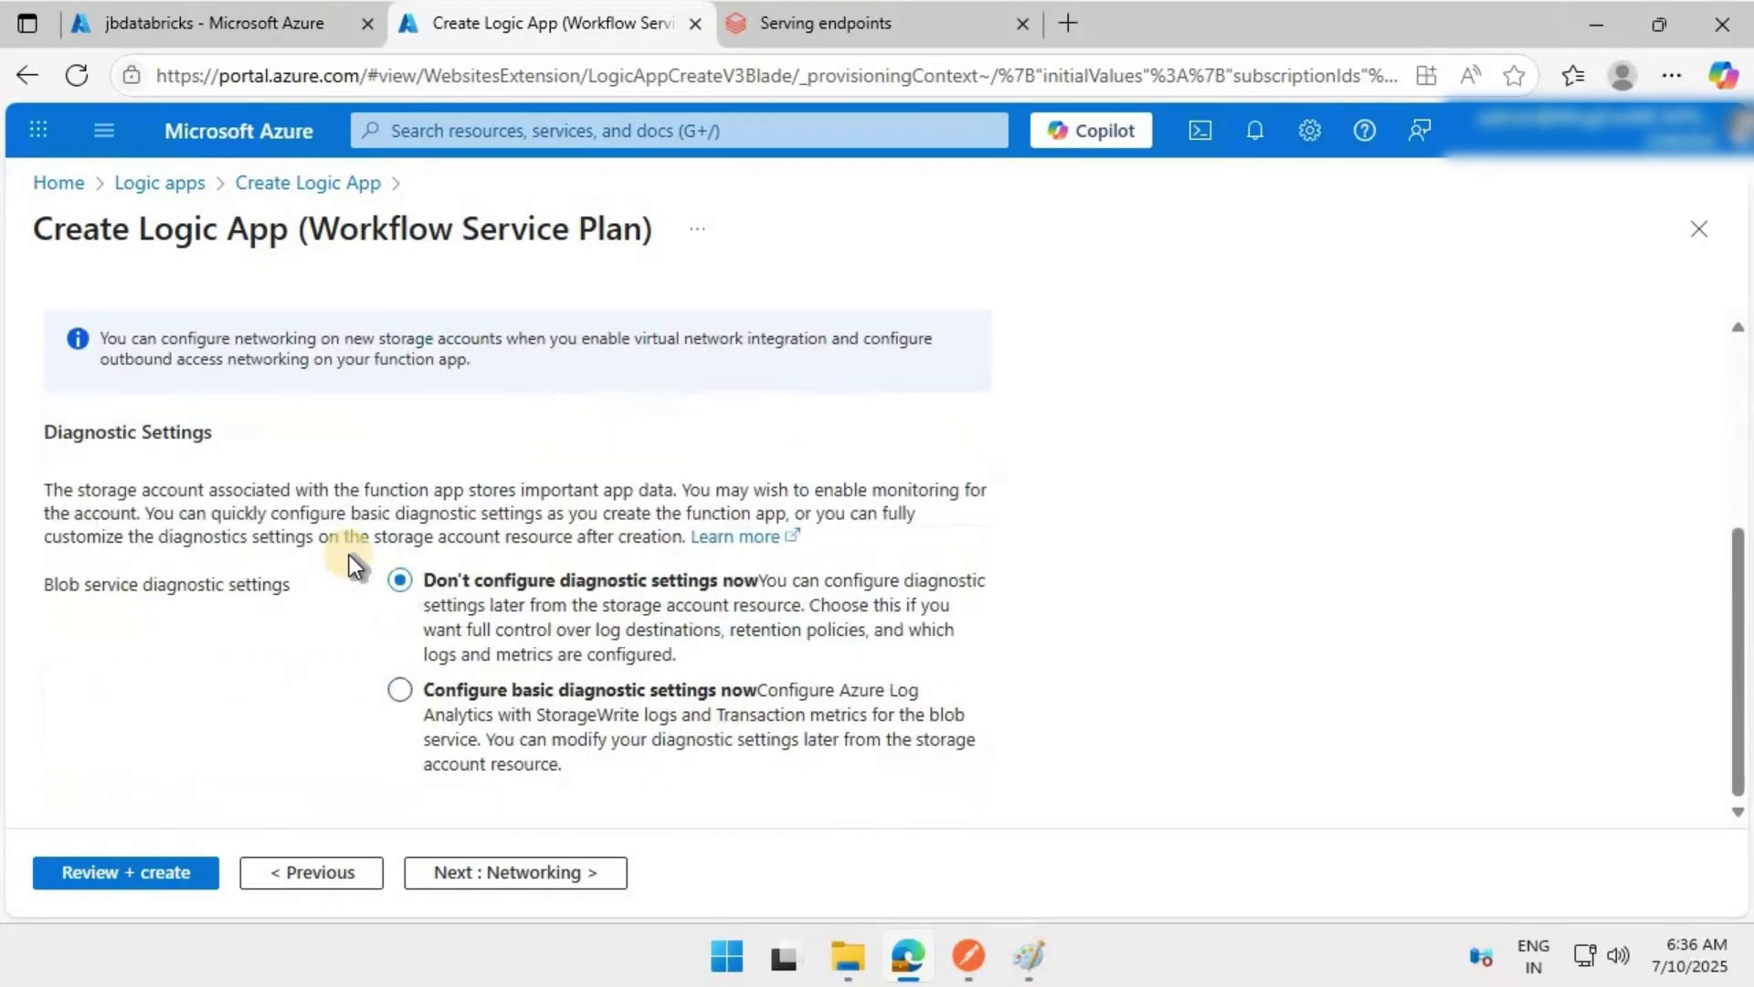
pyautogui.click(547, 879)
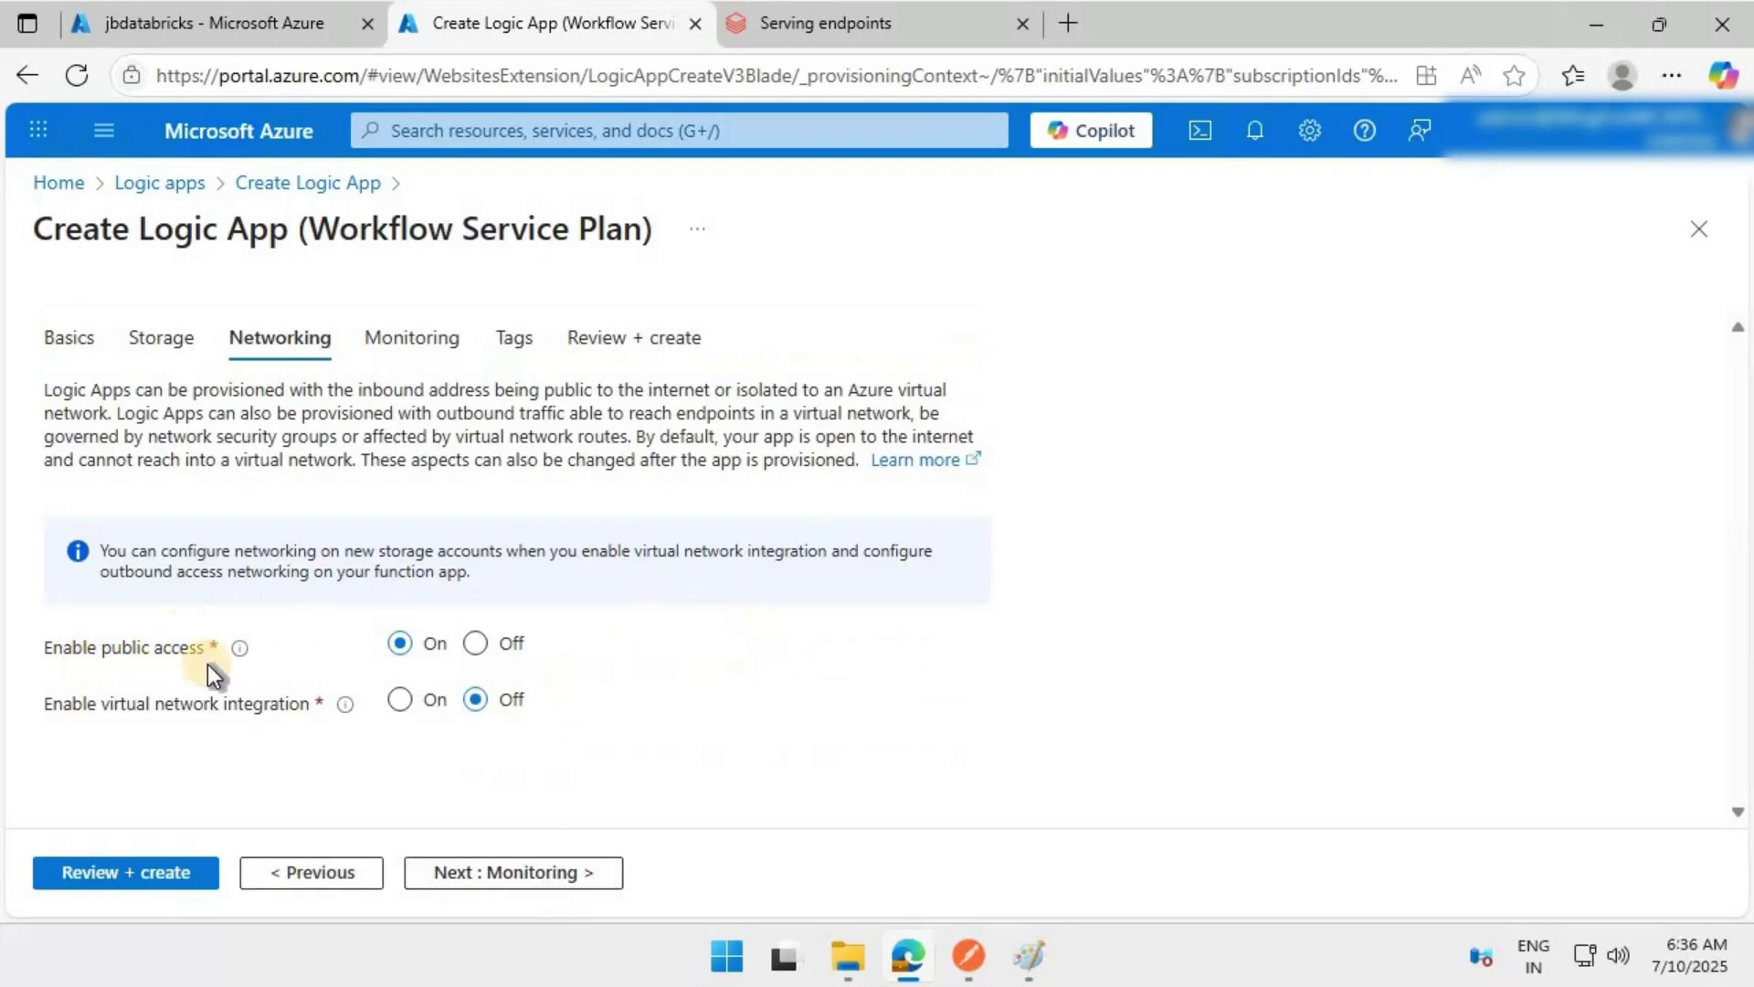
# Turn off public access and enable virtual network integration with the jbdatabricks-vnet-westus2 network.
pyautogui.click(475, 643)
pyautogui.click(399, 701)
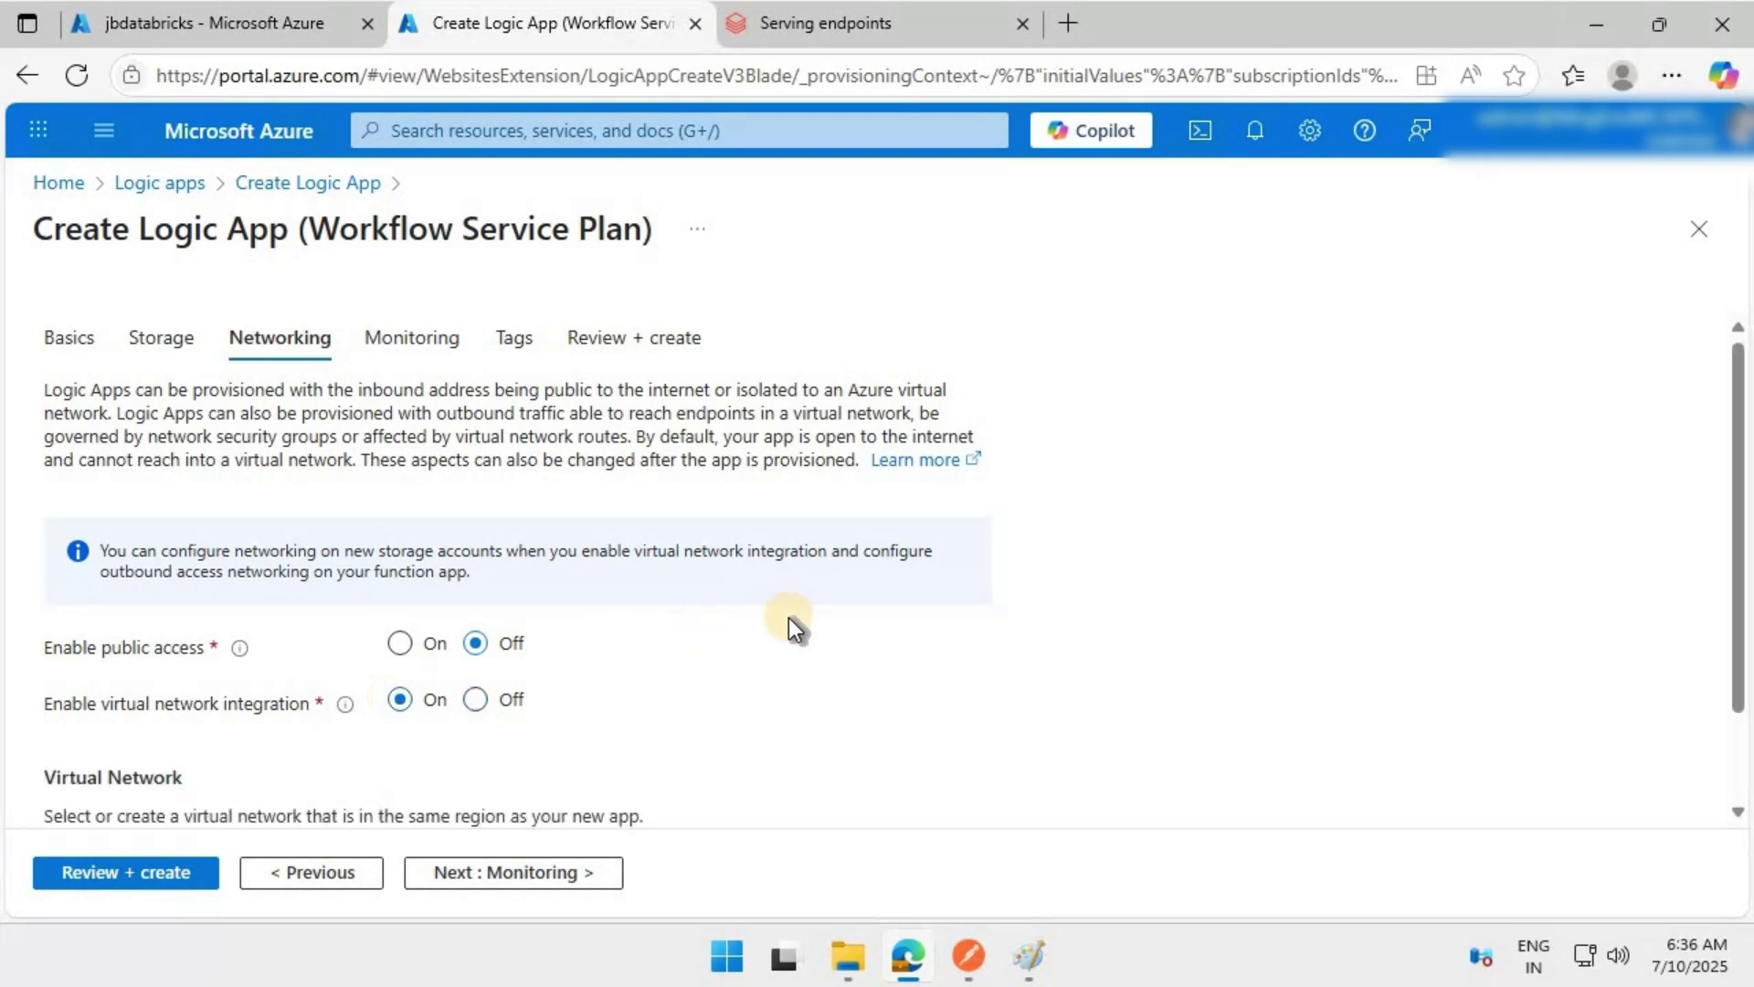
pyautogui.scroll(-1, 690, 744)
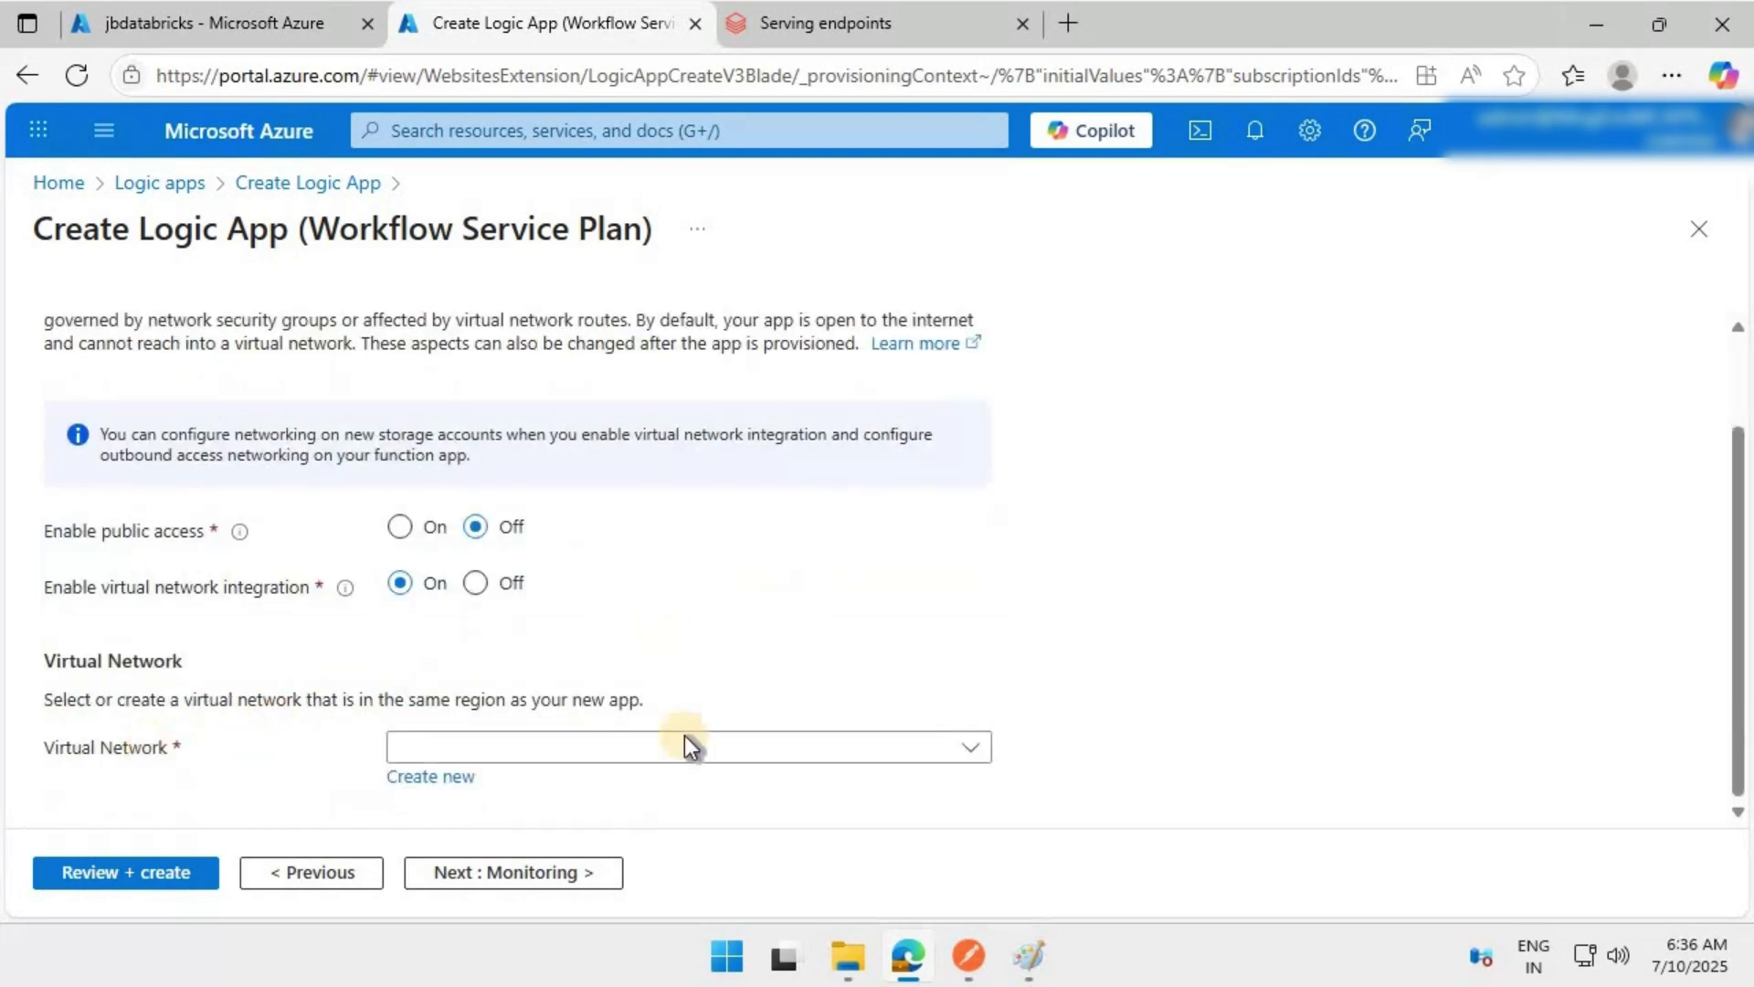
pyautogui.click(969, 755)
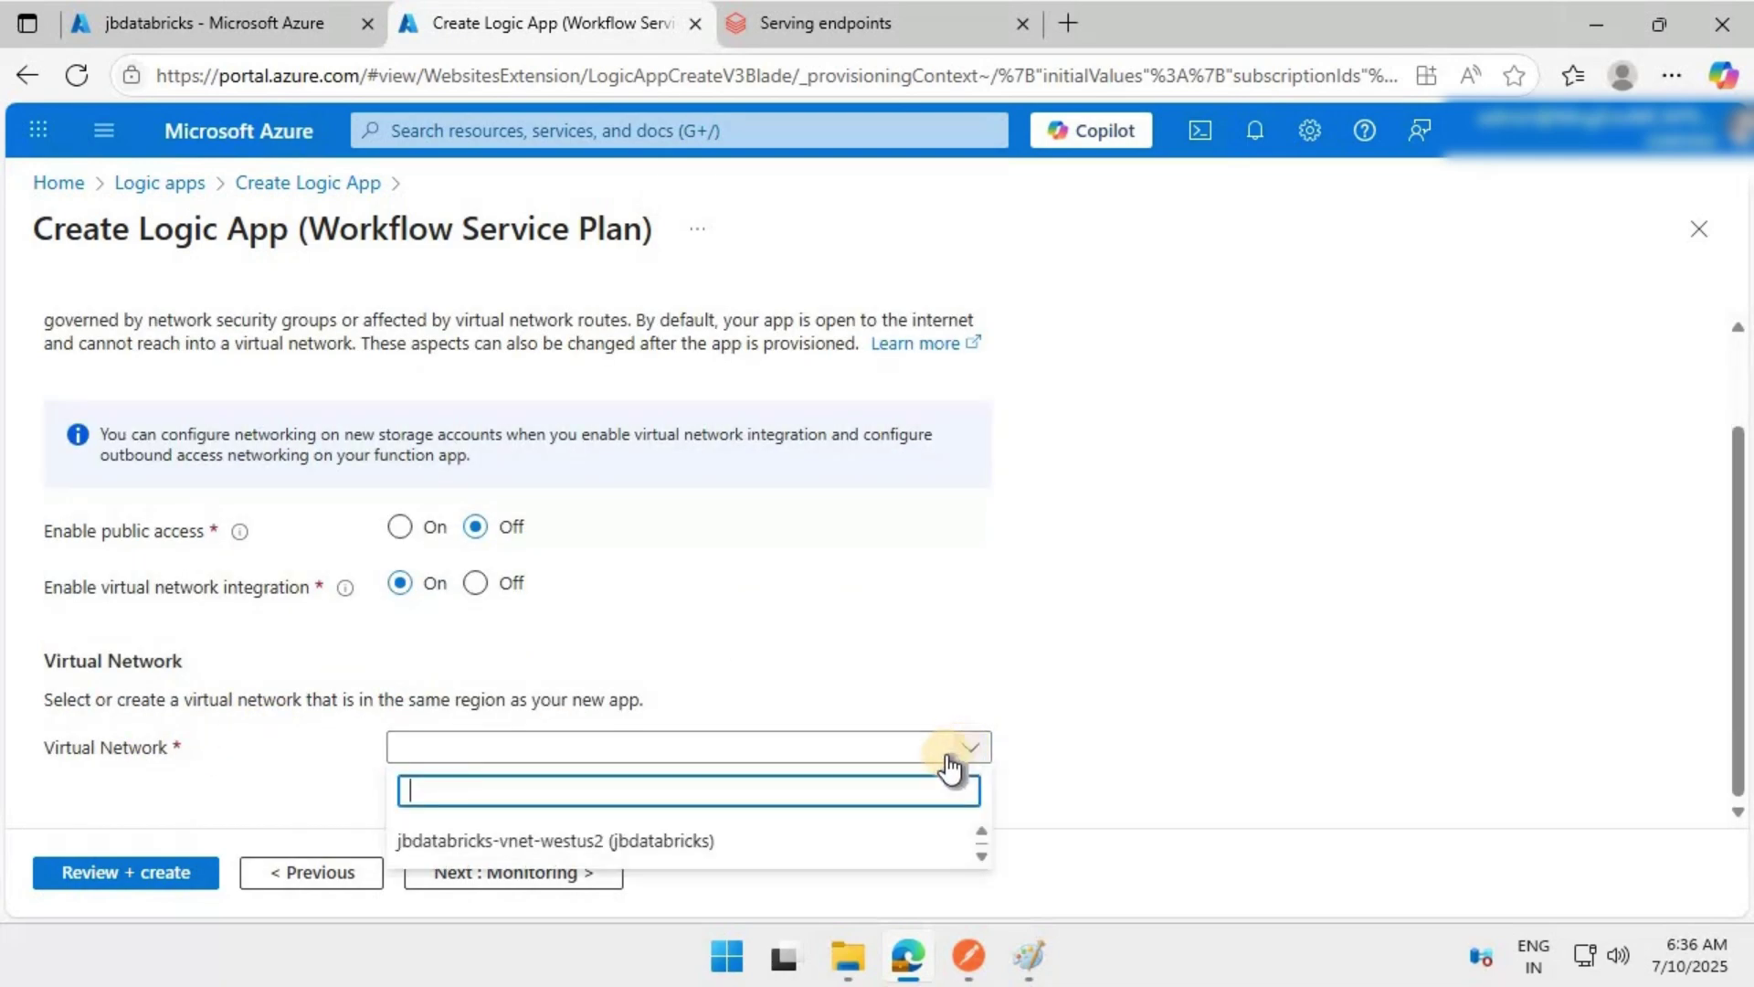
pyautogui.click(694, 839)
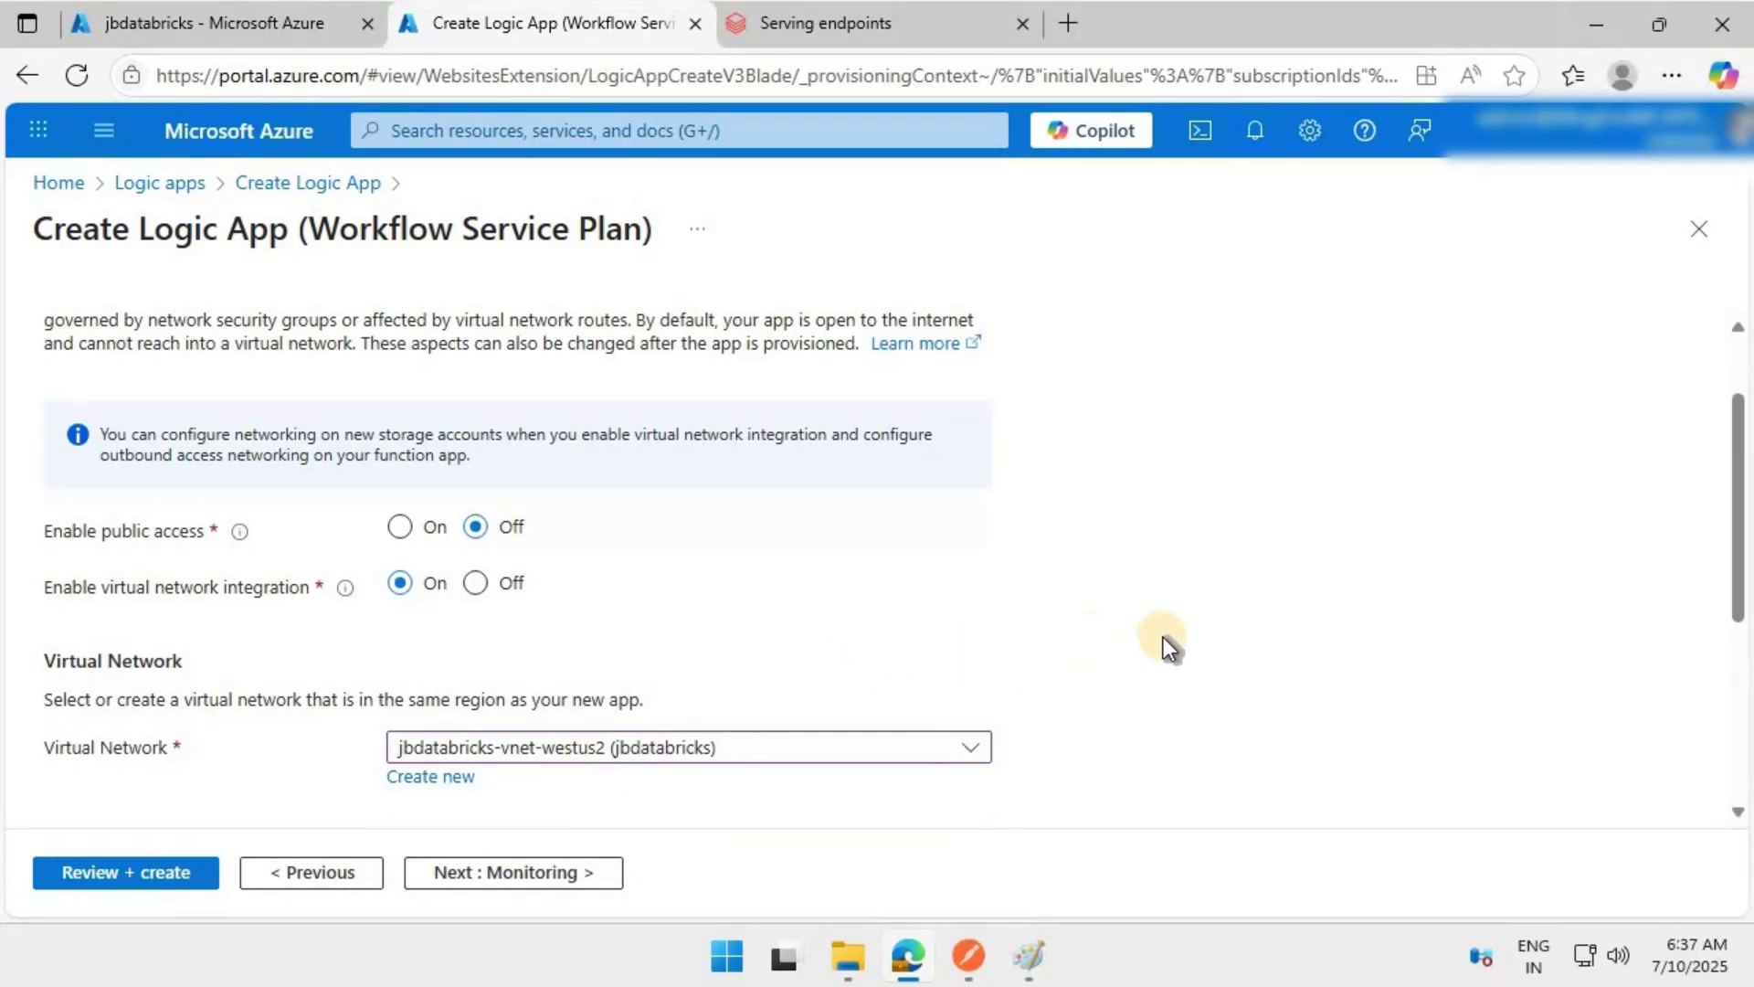
# Enable an inbound private endpoint named jb-pvtendpoint-jbbanklogicapp-databricks on the jblogicapp subnet.
pyautogui.scroll(-4, 1164, 640)
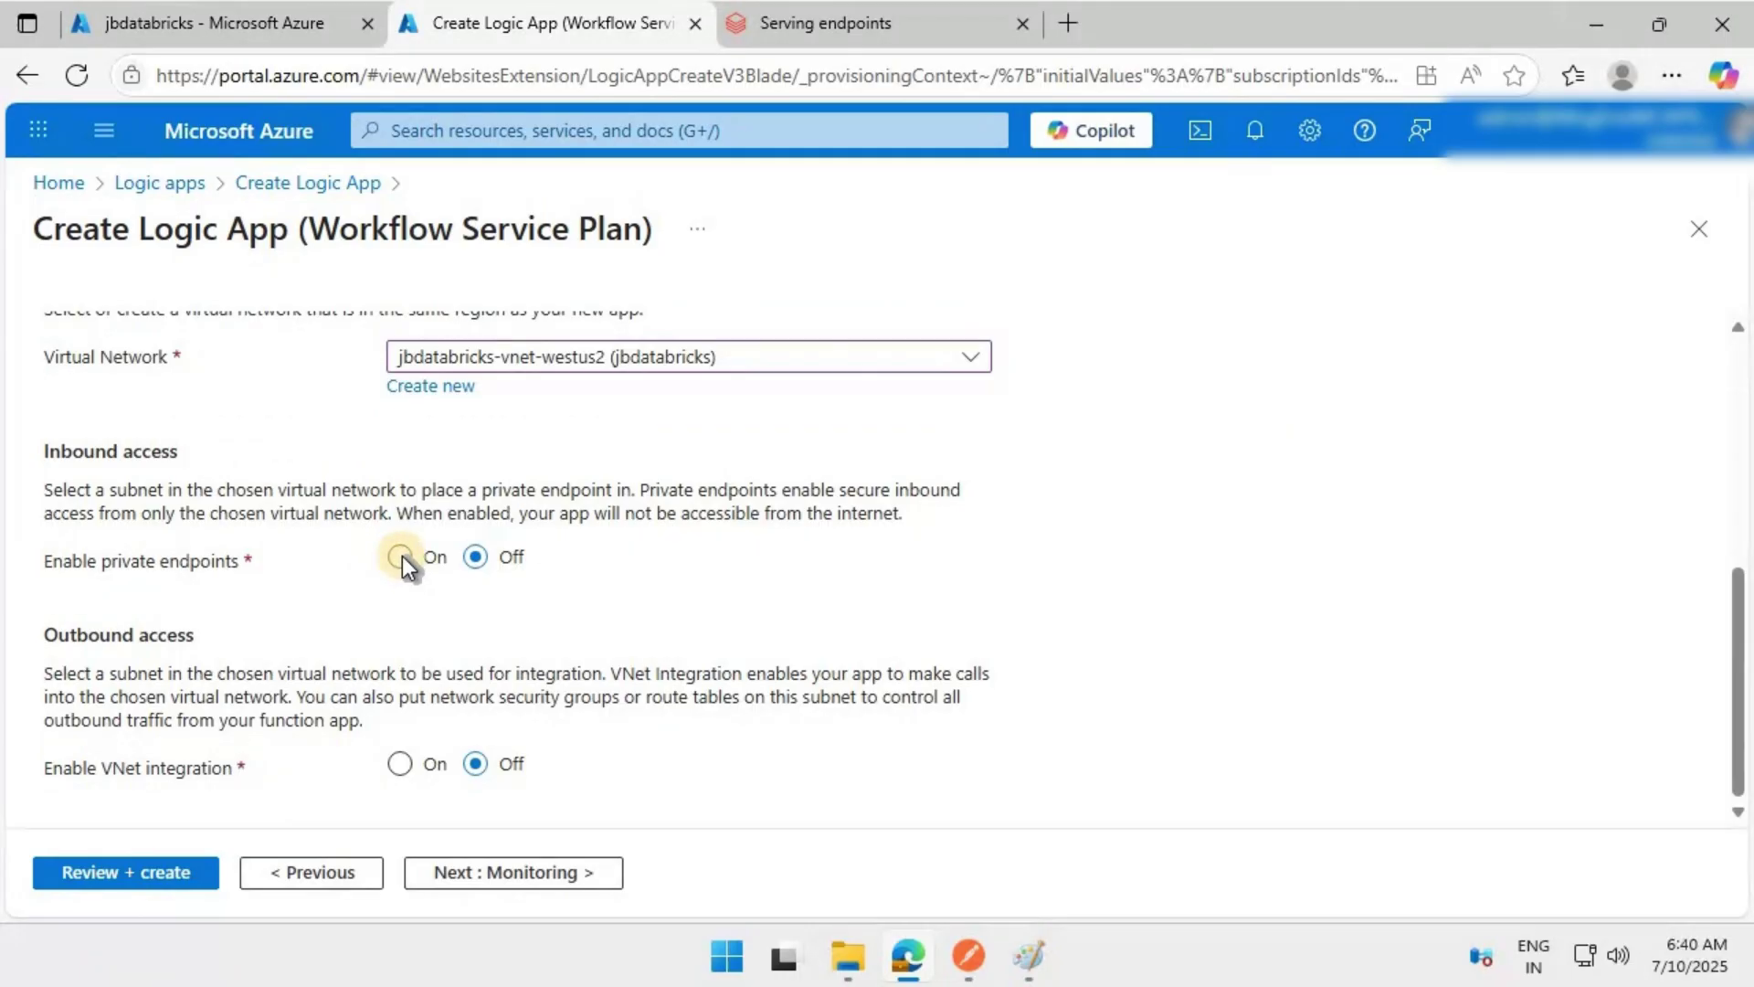
pyautogui.click(400, 558)
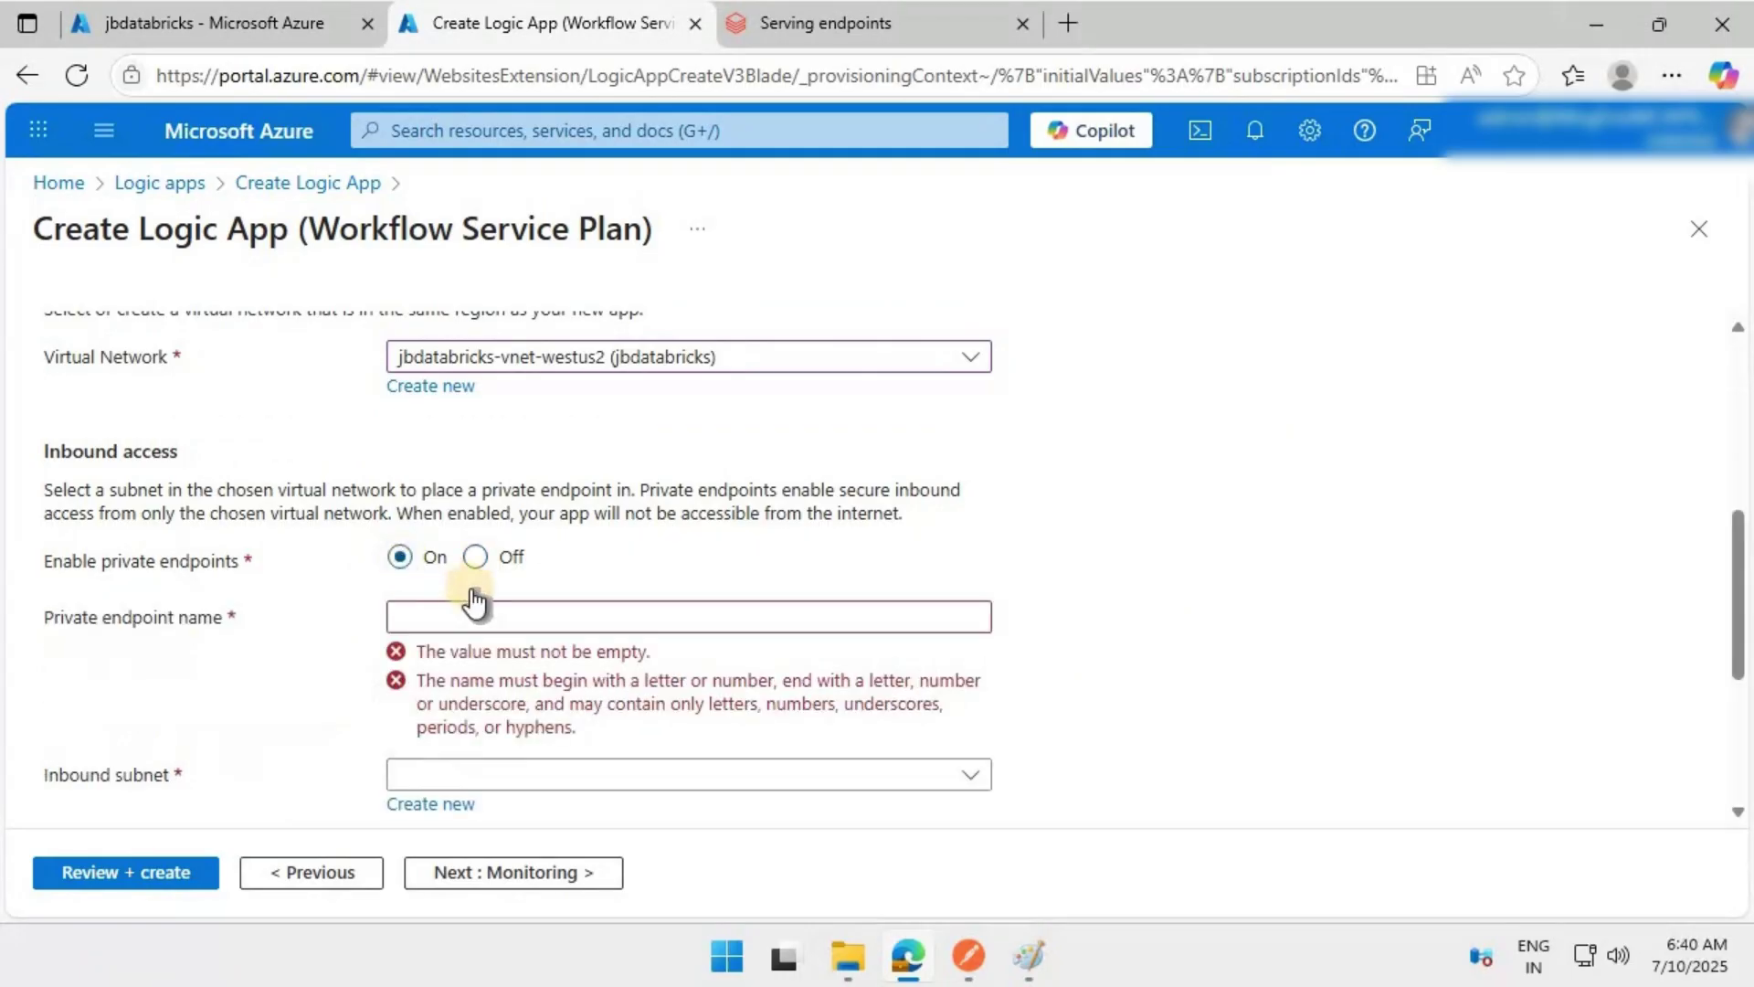
pyautogui.click(490, 616)
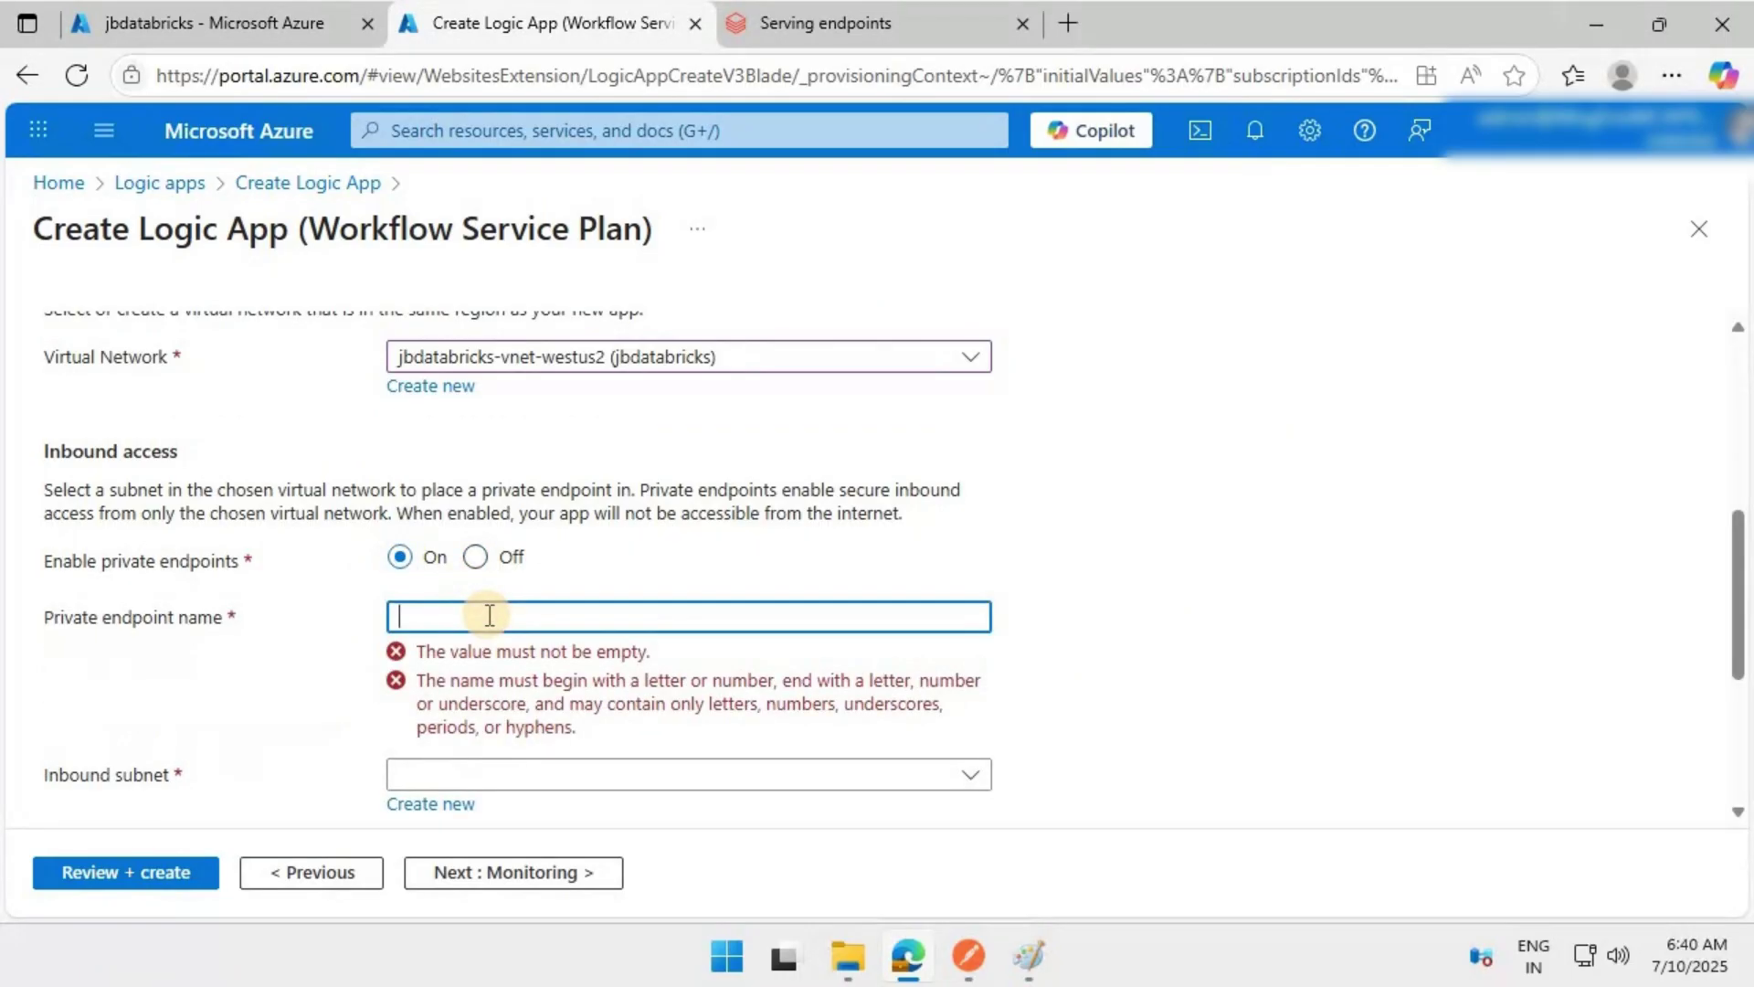
pyautogui.write('jb-p')
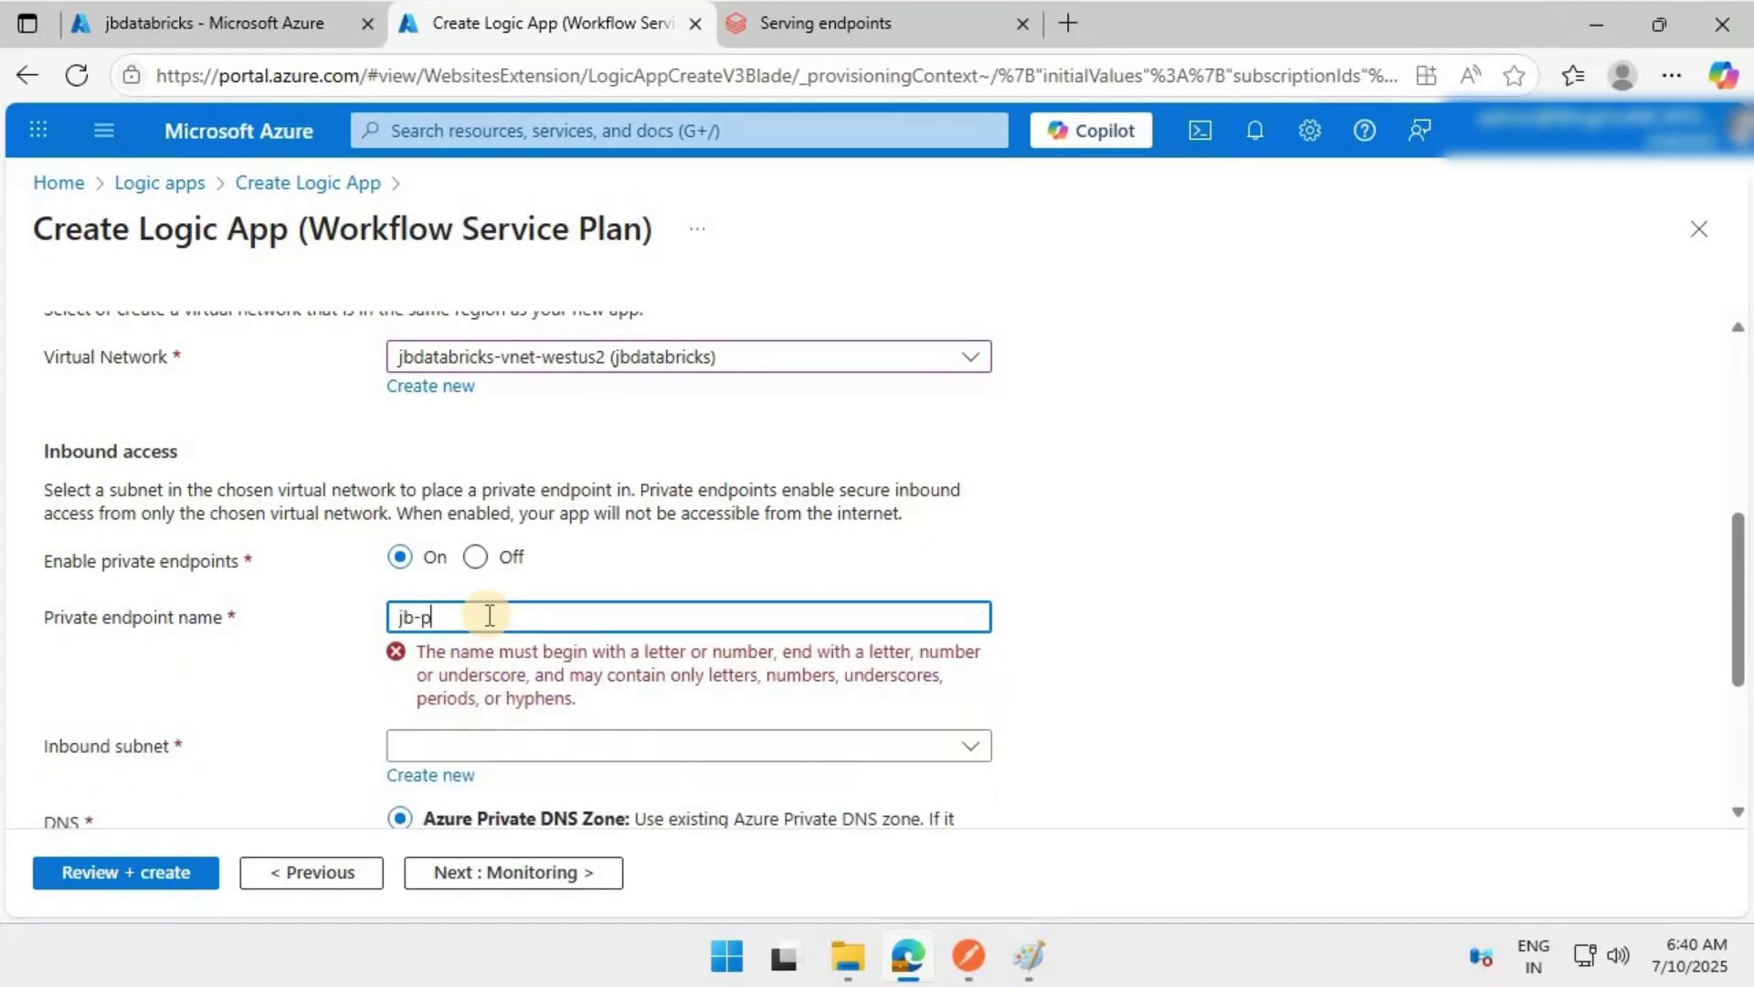
pyautogui.write('vtendpoint-jbbanklogic')
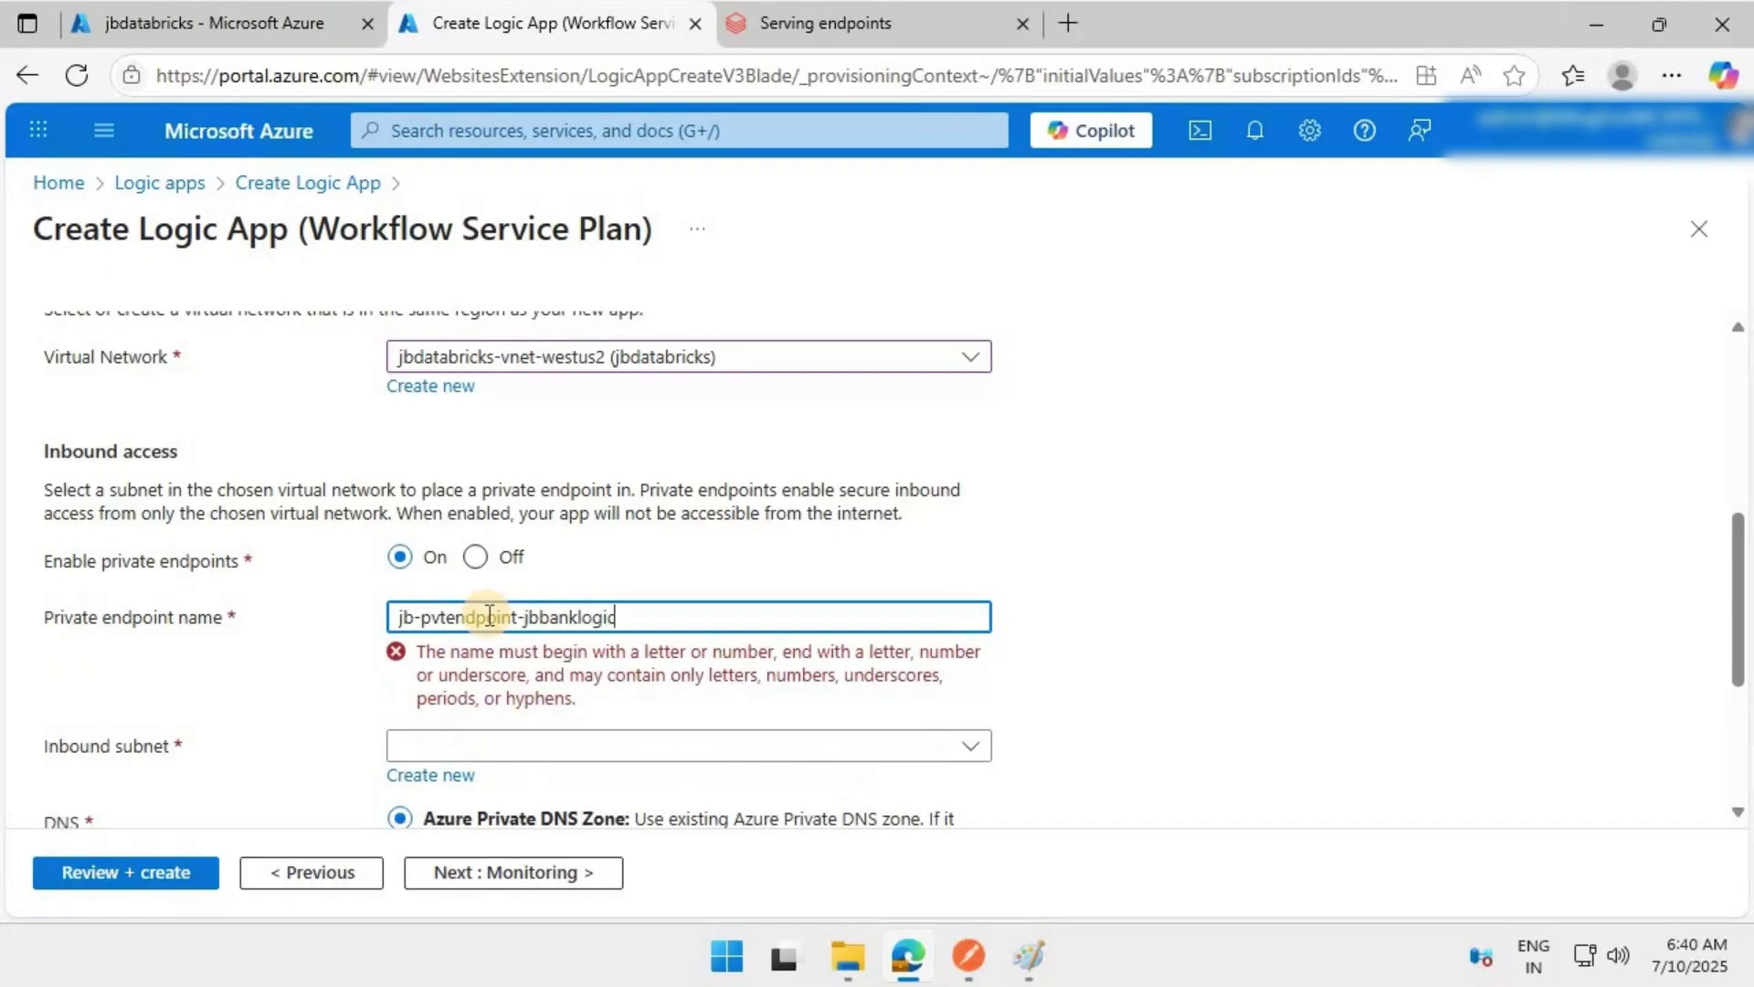
pyautogui.write('app-databricks')
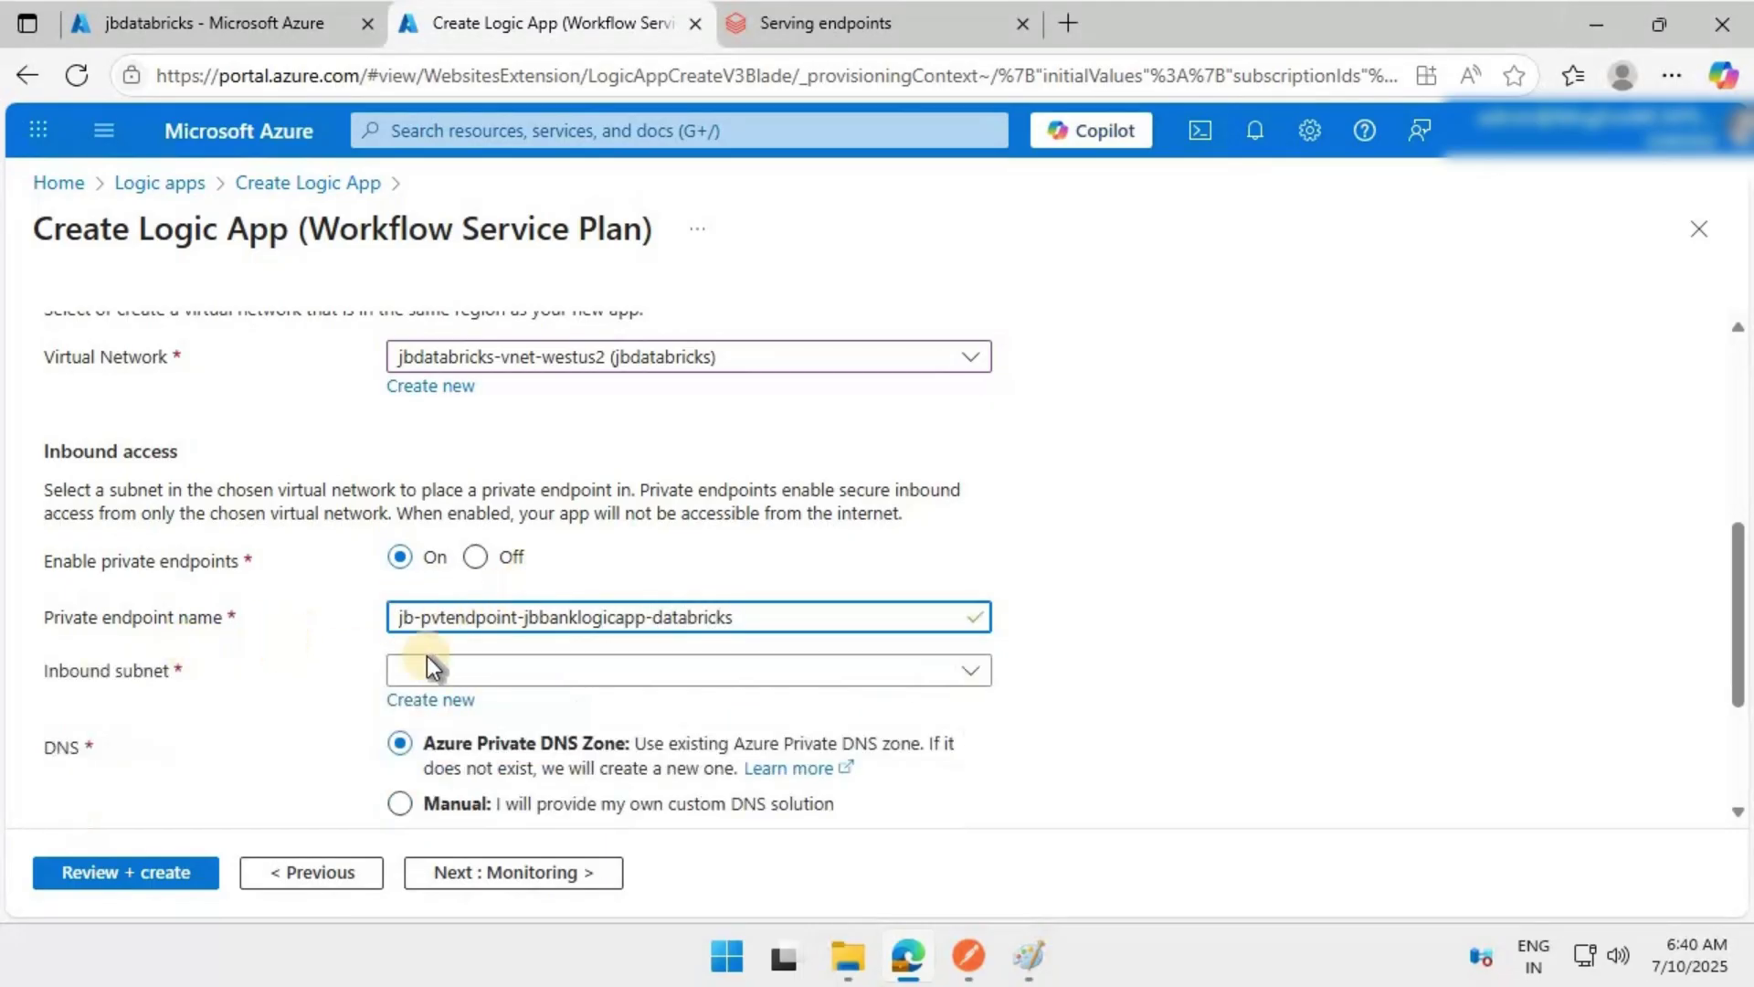
pyautogui.click(970, 676)
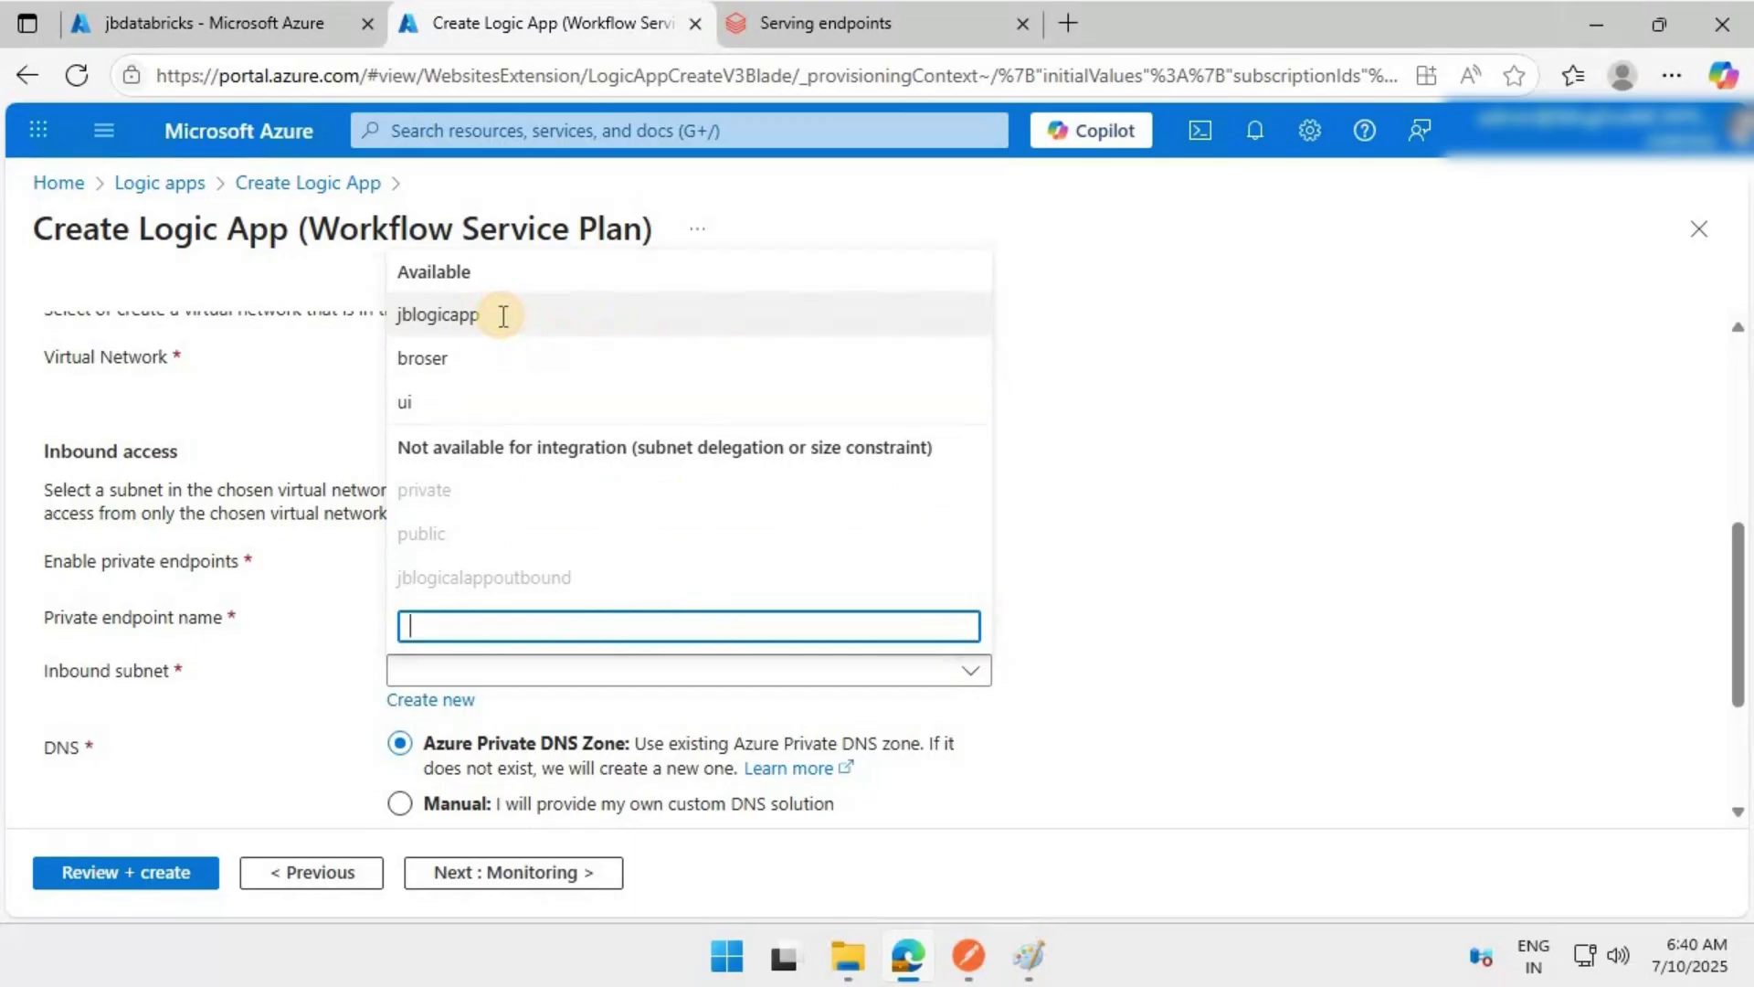
pyautogui.click(502, 315)
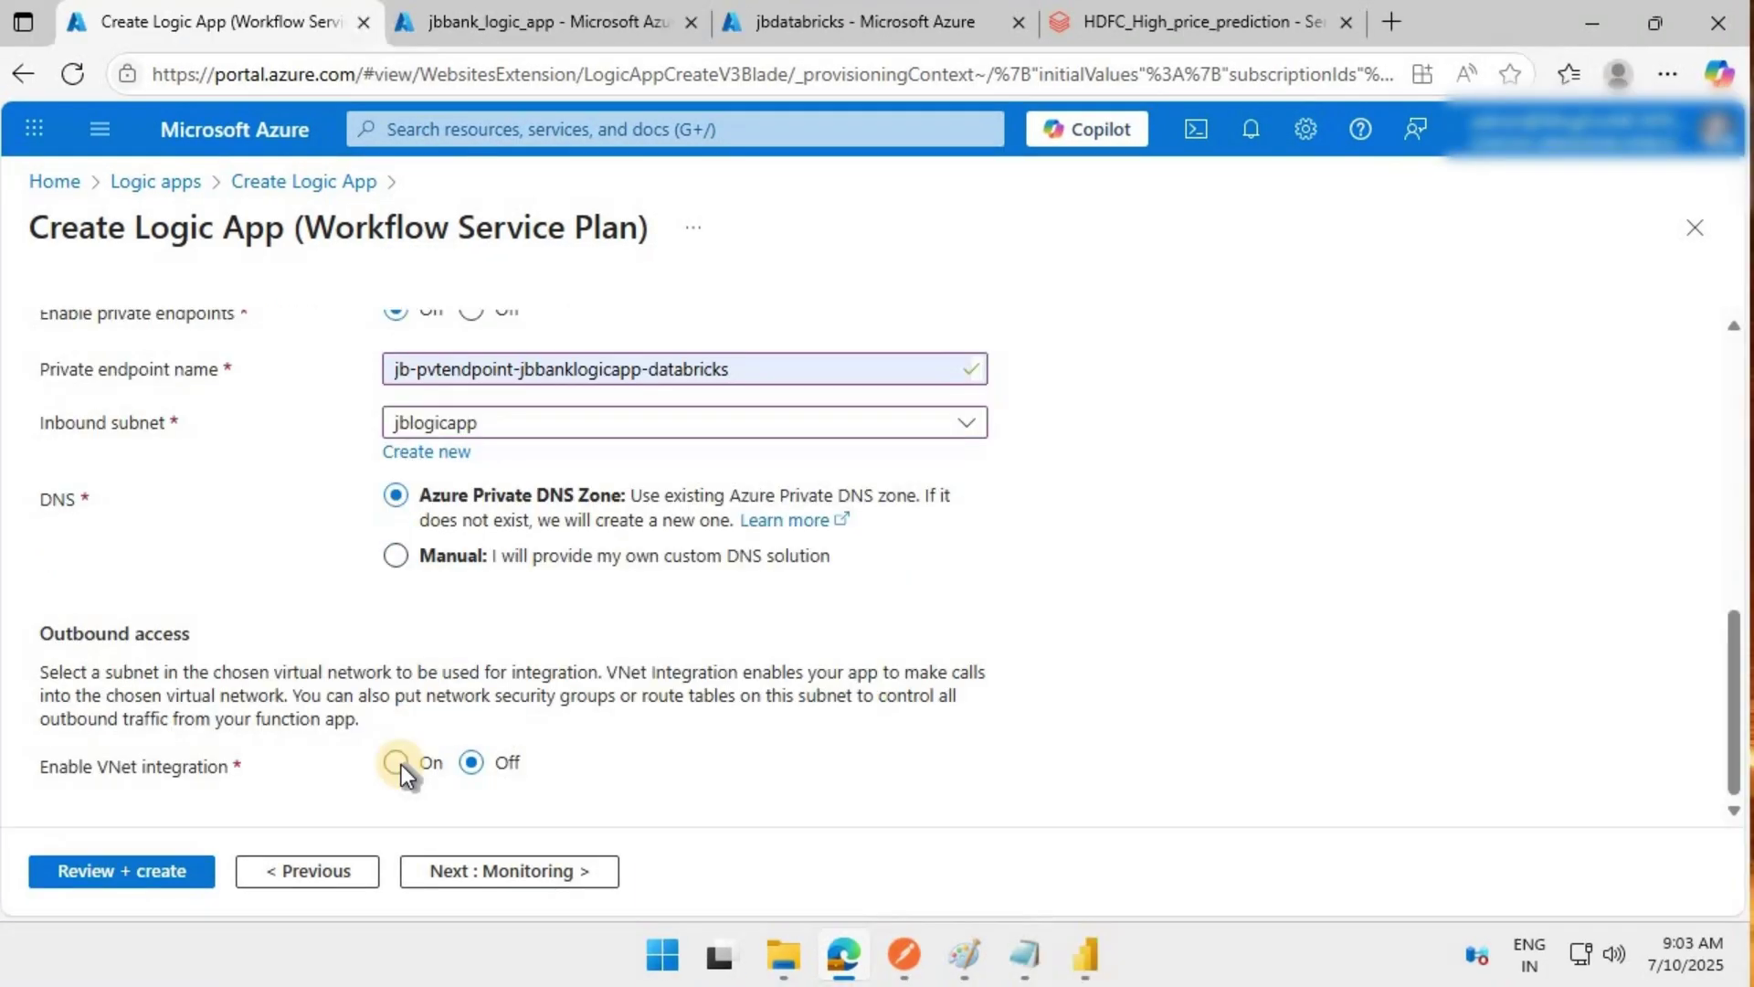
# Turn on outbound virtual network integration for the logic app using the jblogicalappoutbound subnet.
pyautogui.click(399, 765)
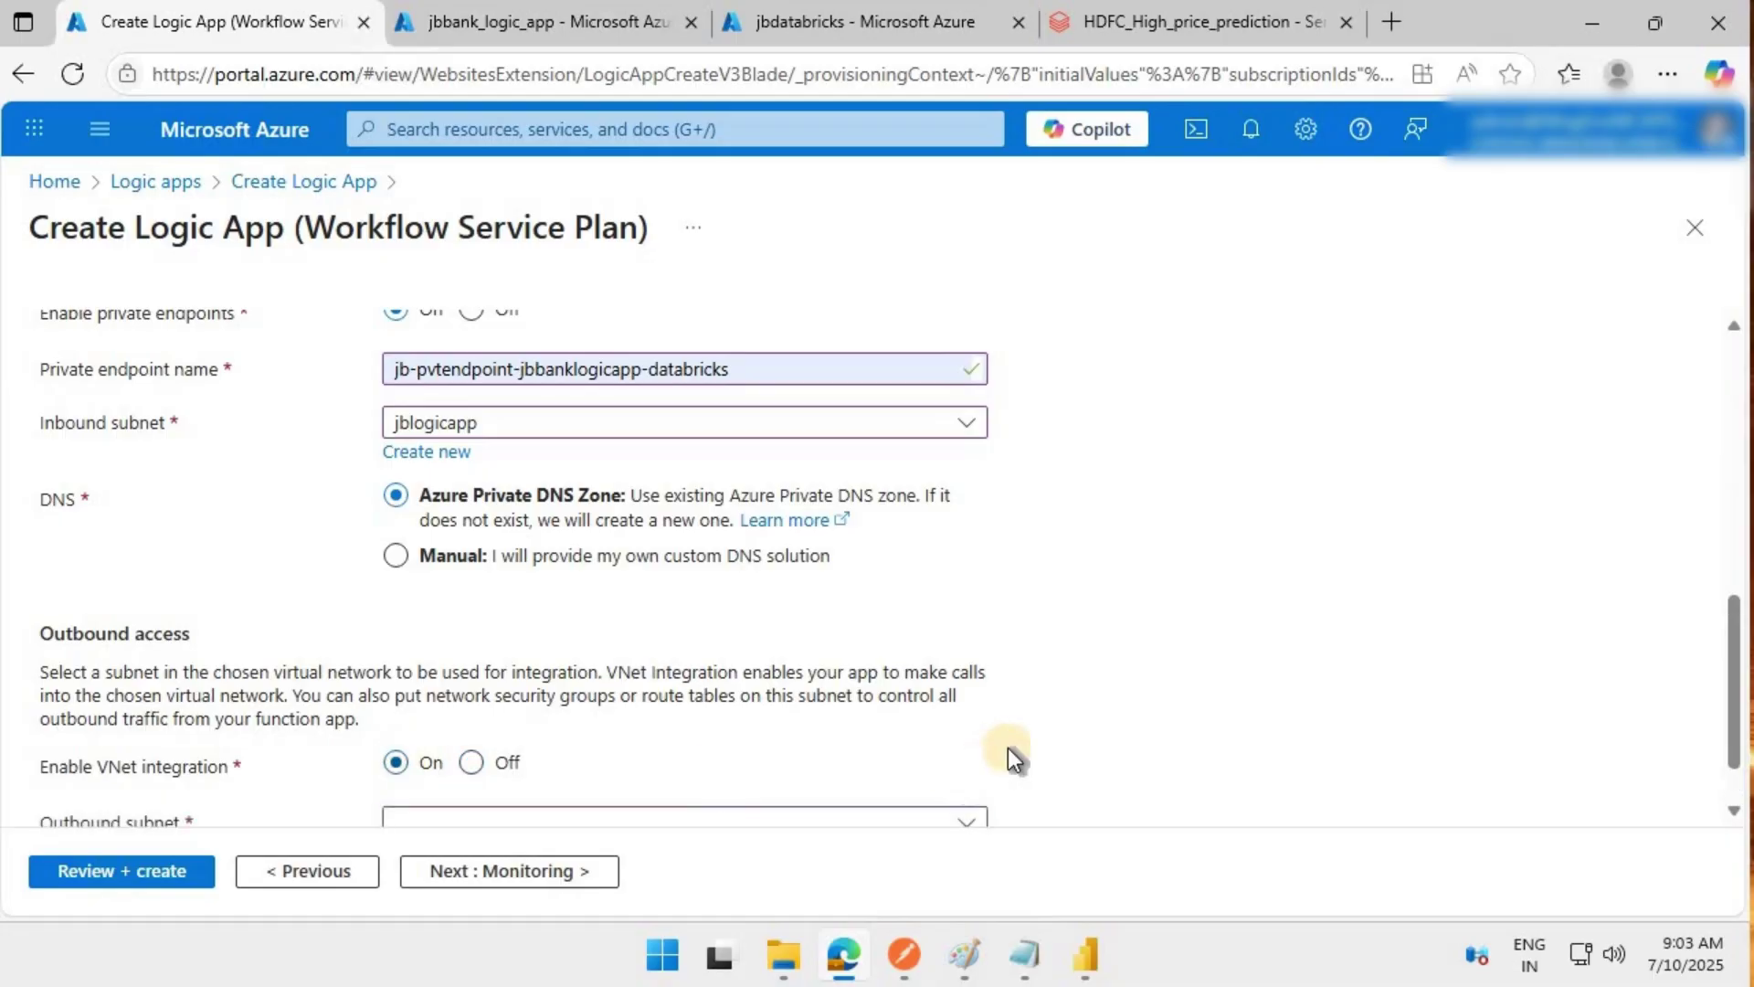
pyautogui.scroll(-1, 951, 751)
pyautogui.click(951, 751)
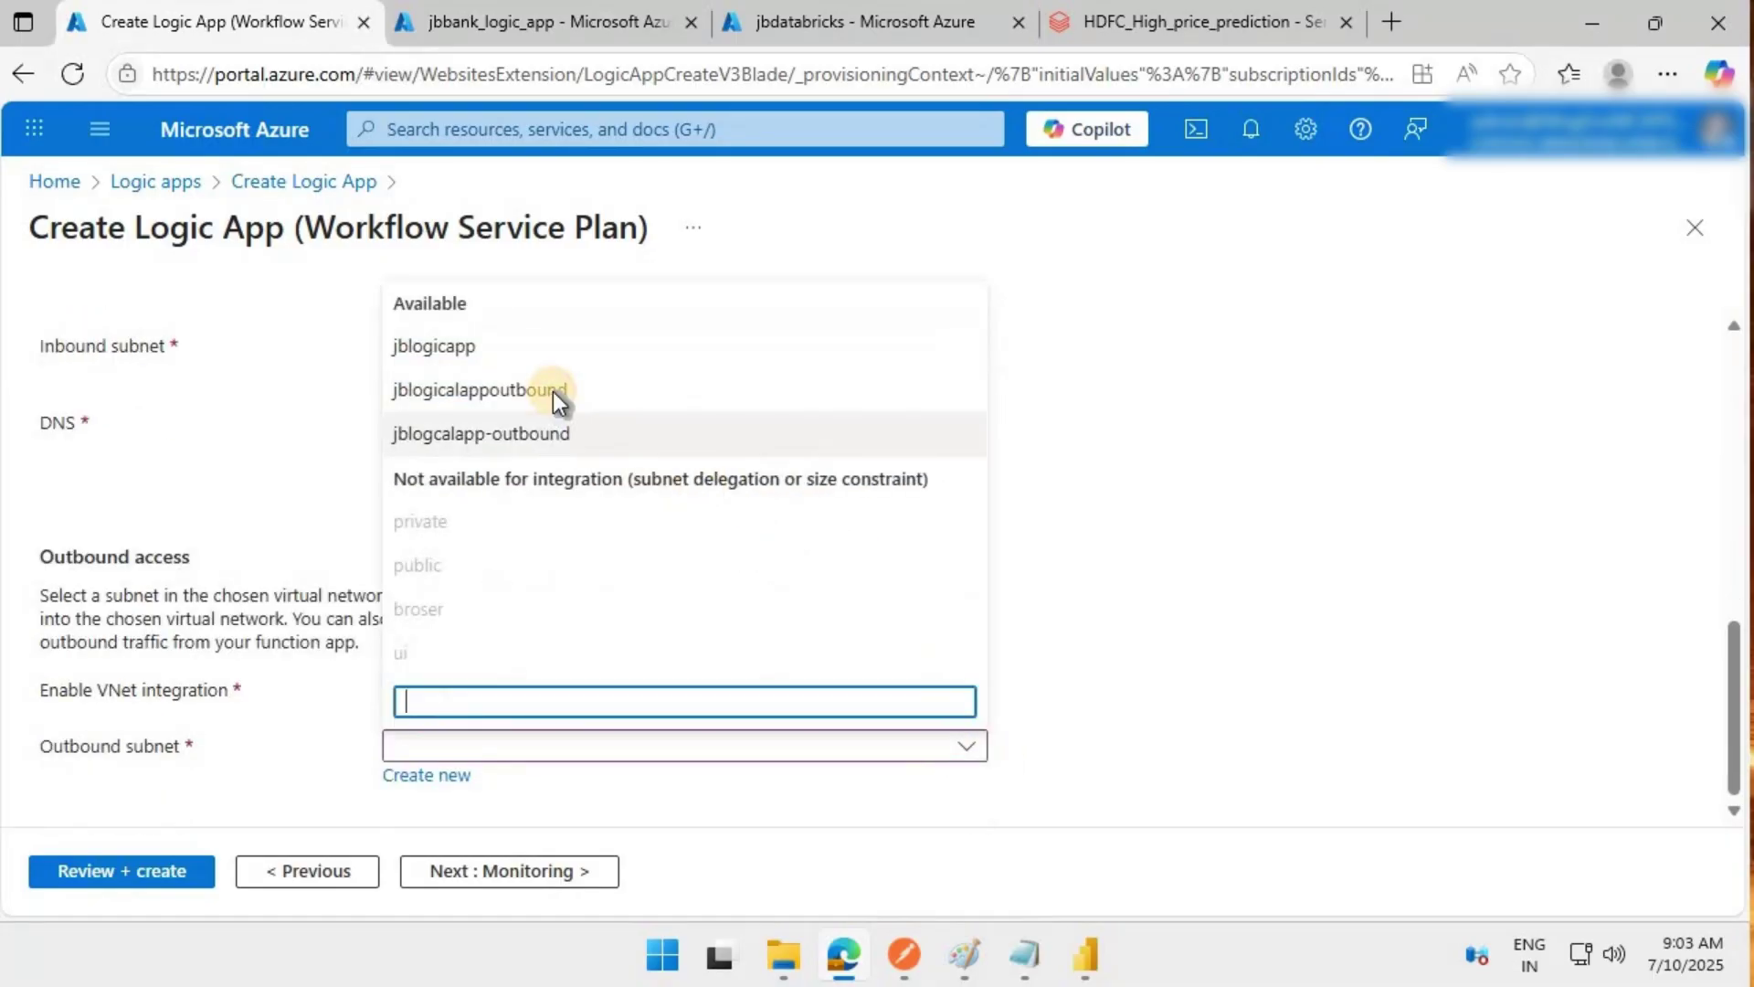
pyautogui.click(554, 393)
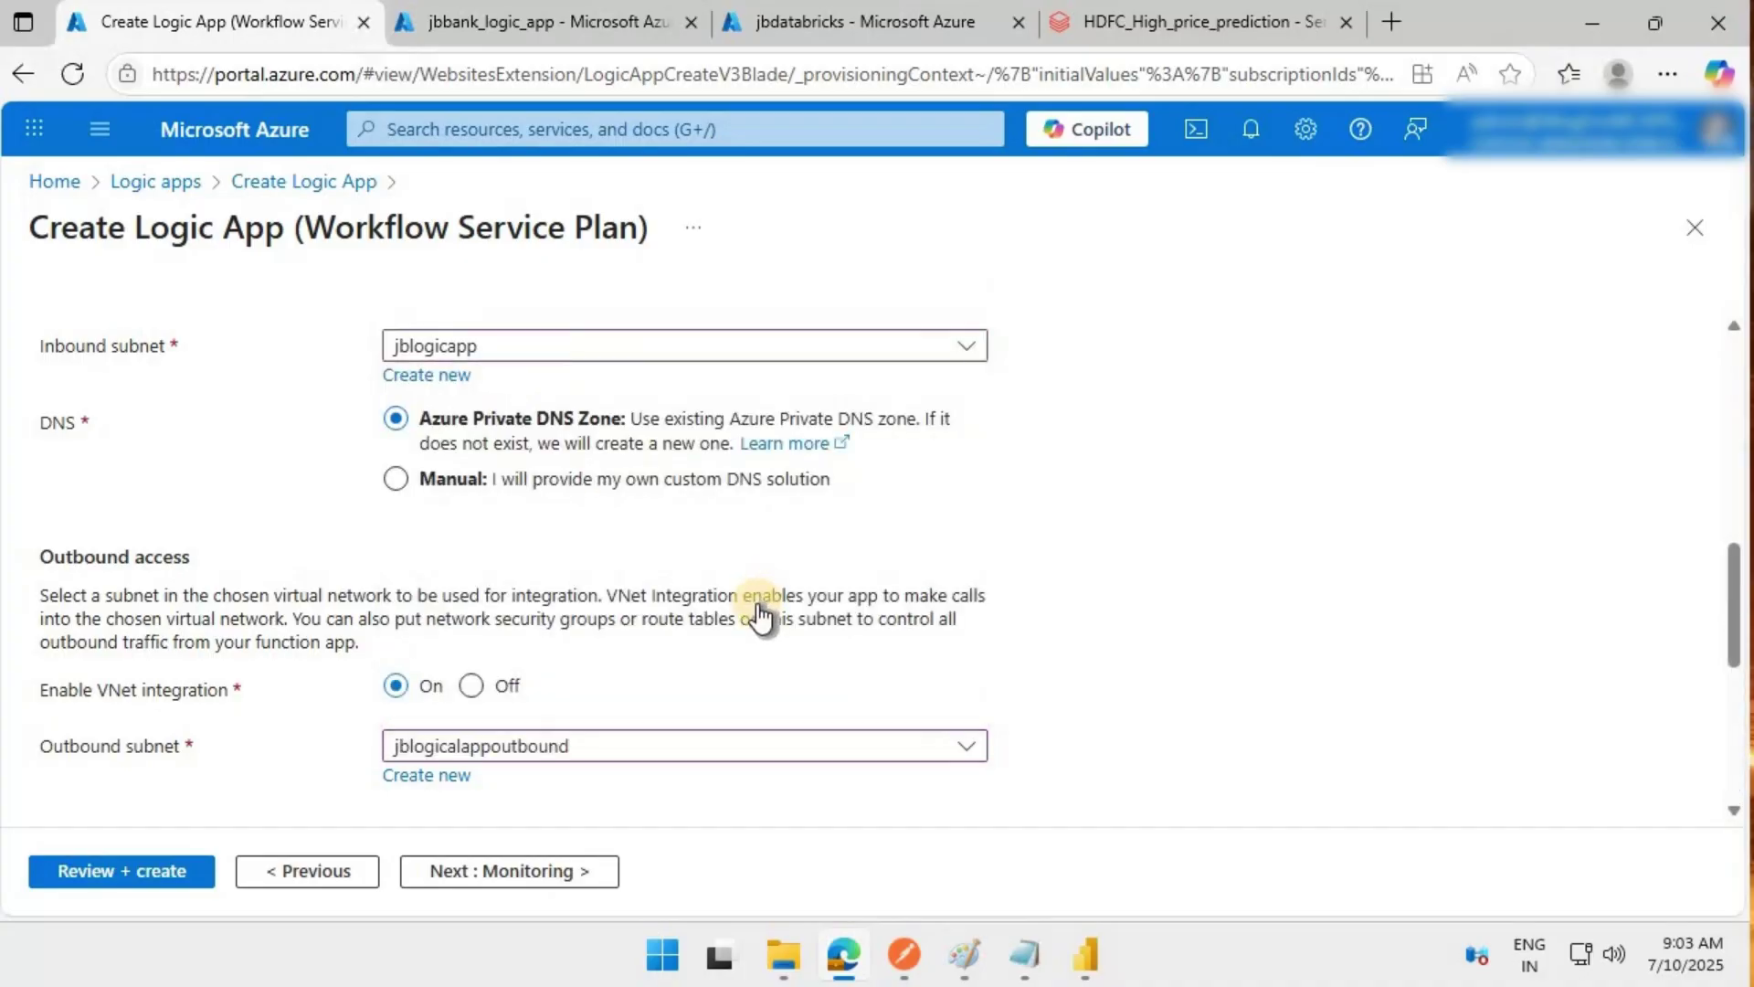
# Add a private endpoint for connected services with prefix jb-pvtendpoint-jbbanklogicapp-databricks-outbound, and open its subnet choices.
pyautogui.scroll(-5, 761, 618)
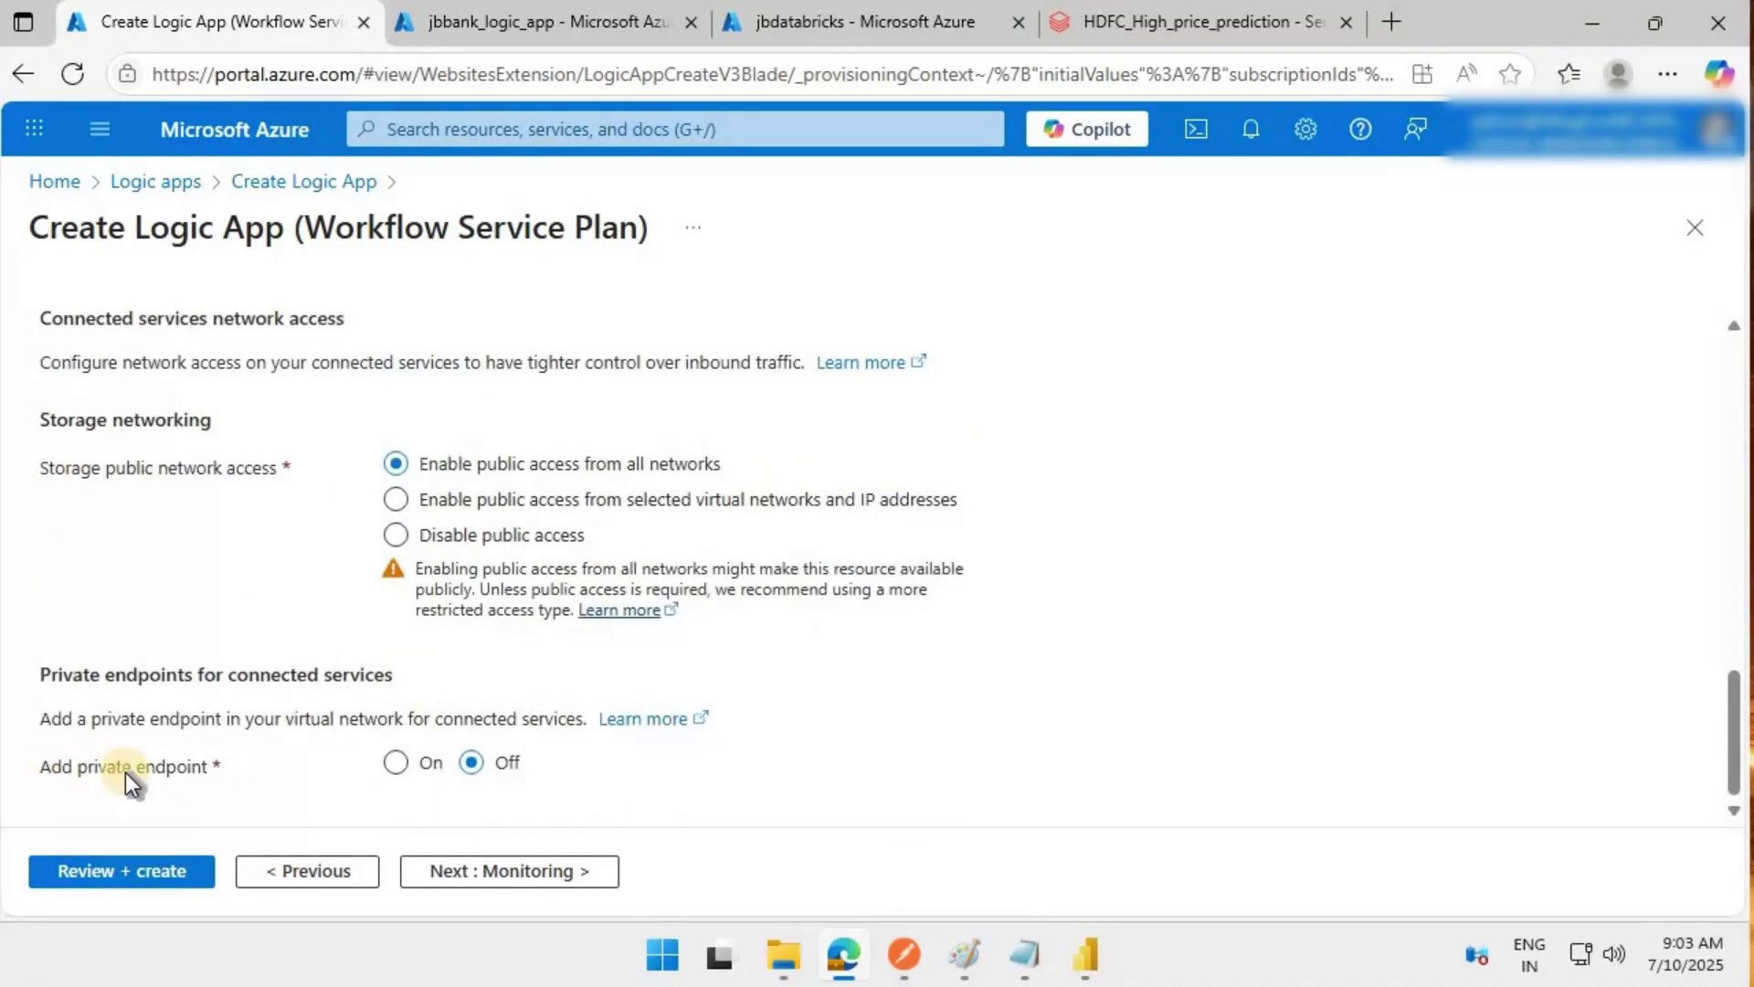
pyautogui.click(395, 764)
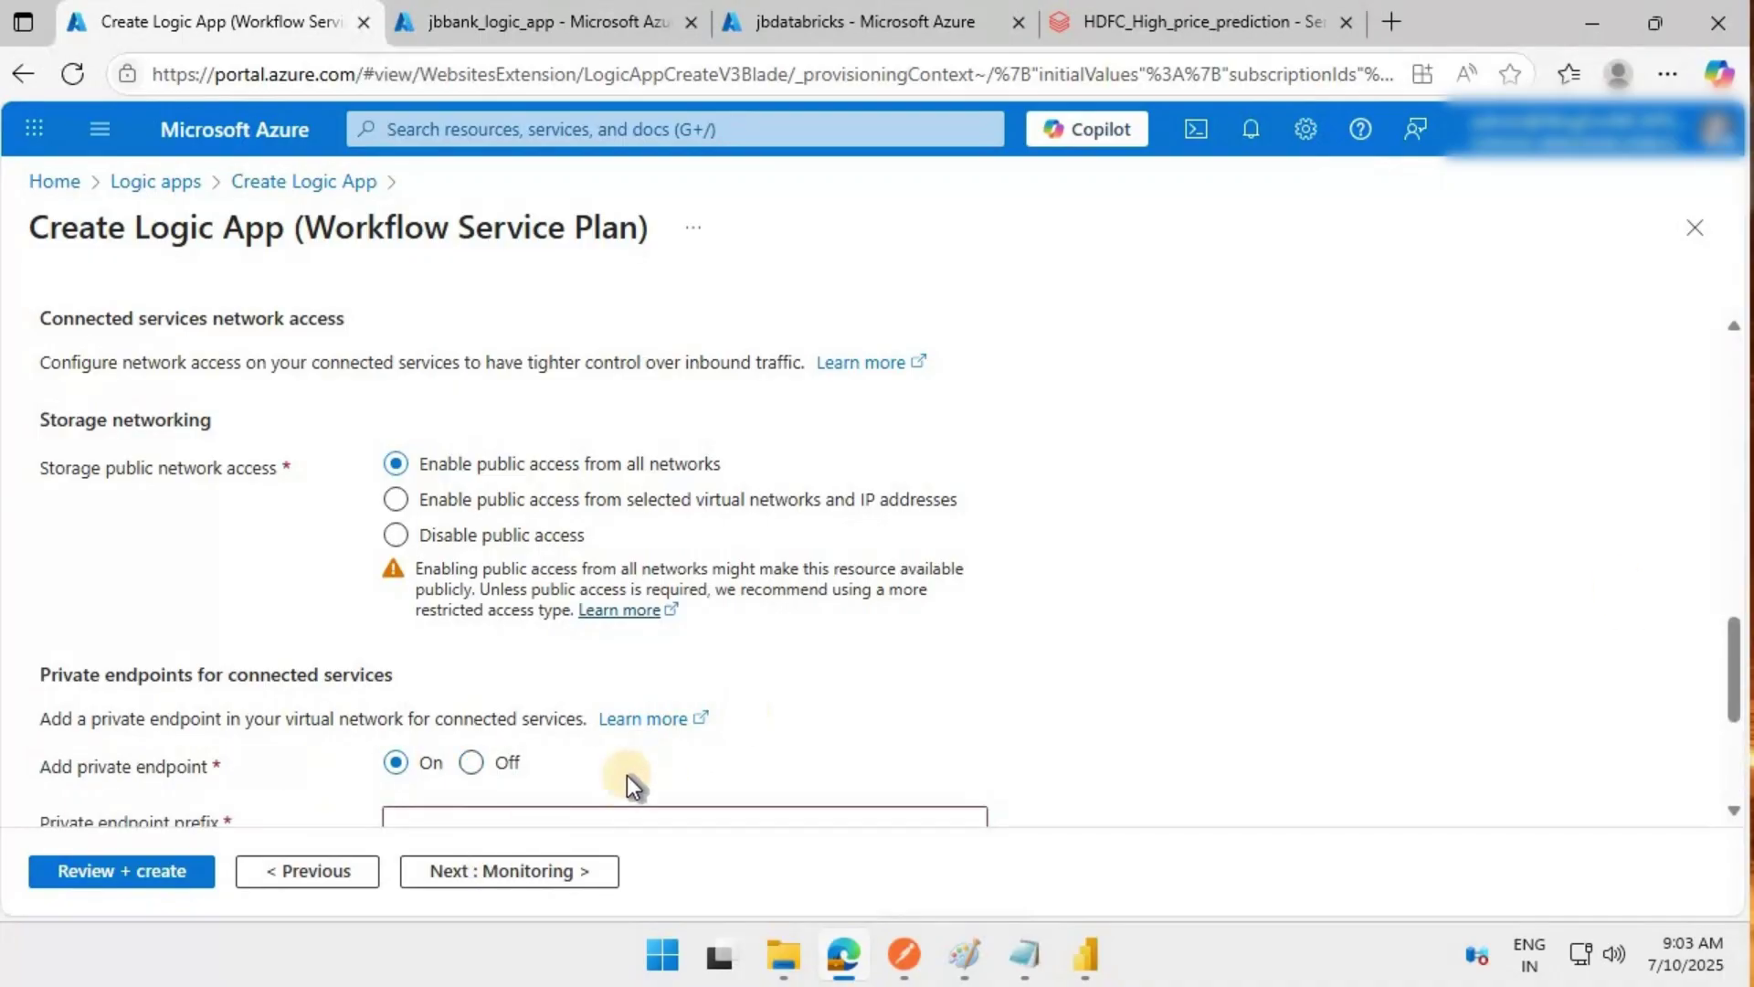
pyautogui.click(628, 804)
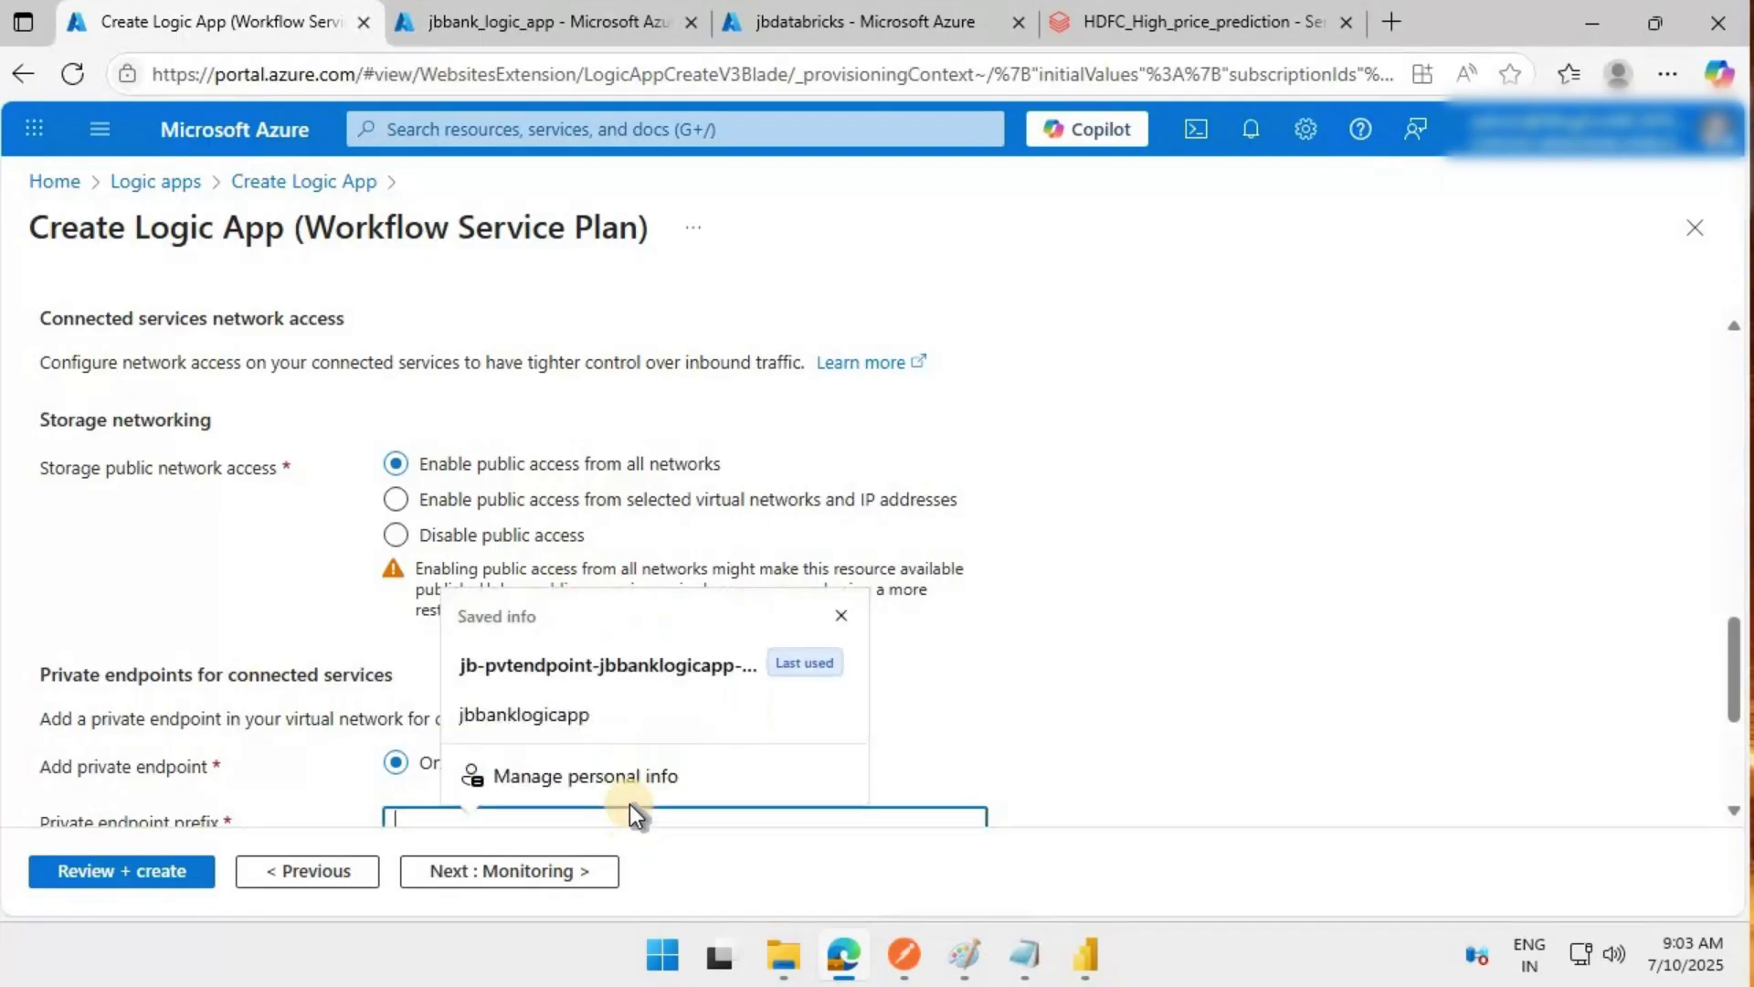
pyautogui.press('Down')
pyautogui.press('Return')
pyautogui.scroll(-3, 1177, 601)
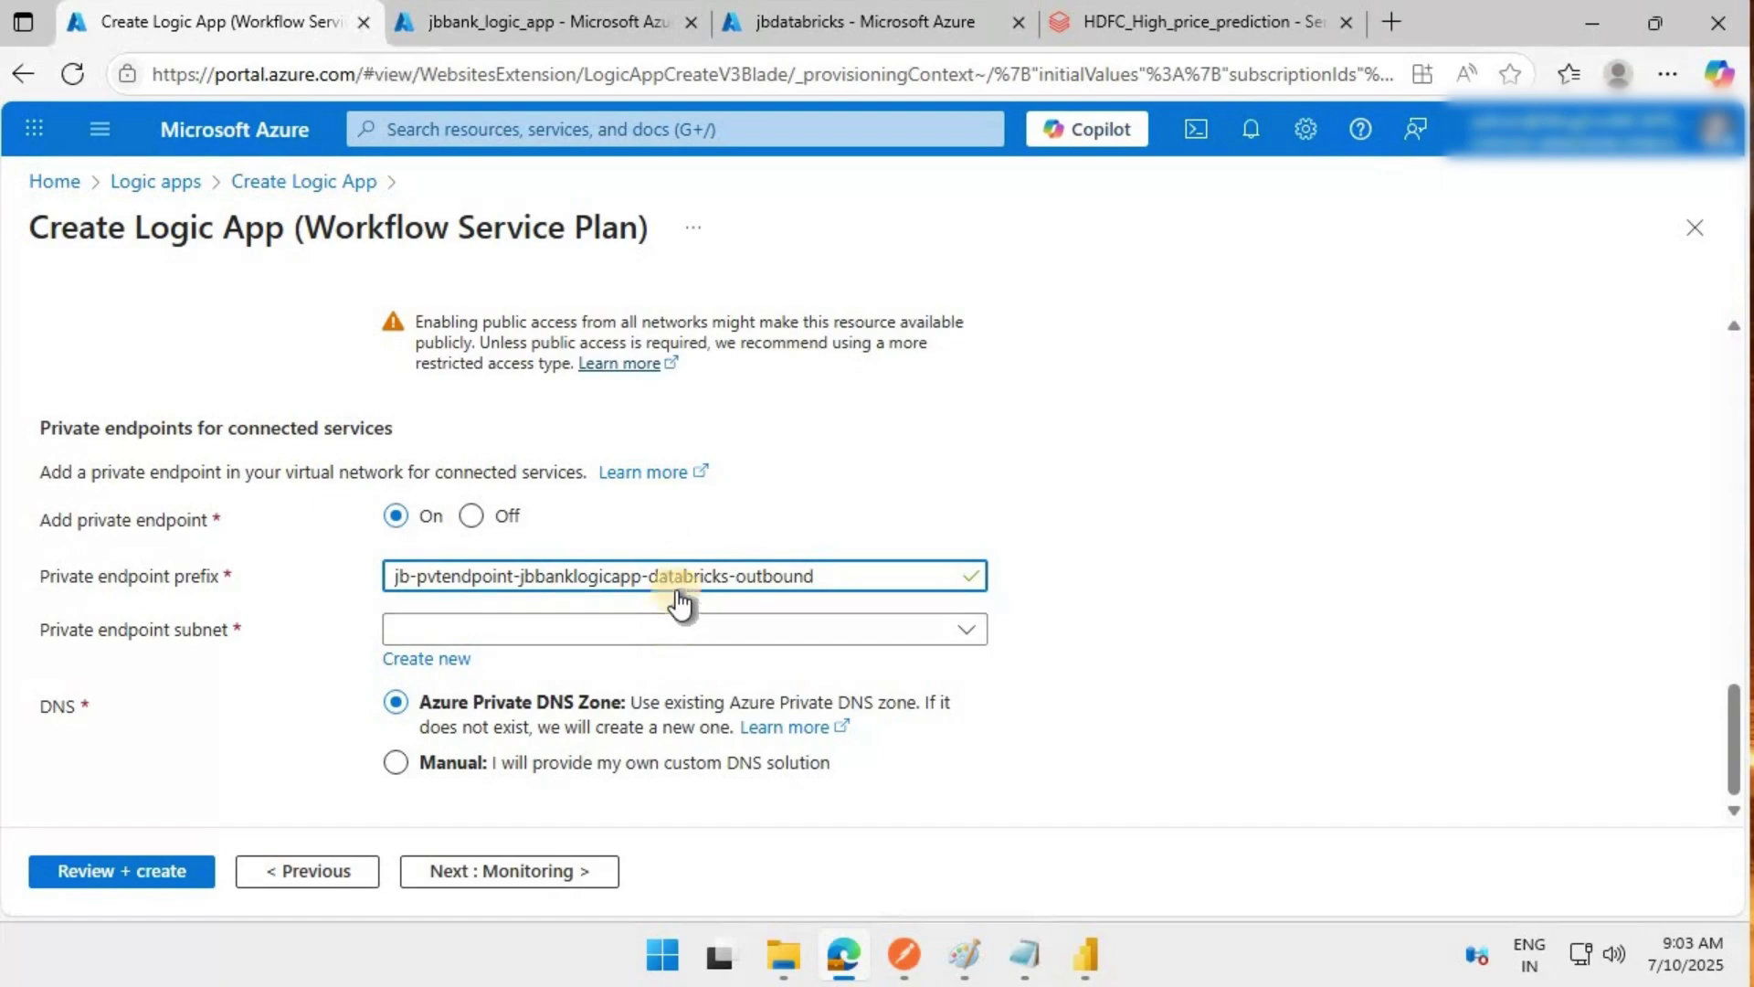
pyautogui.click(676, 628)
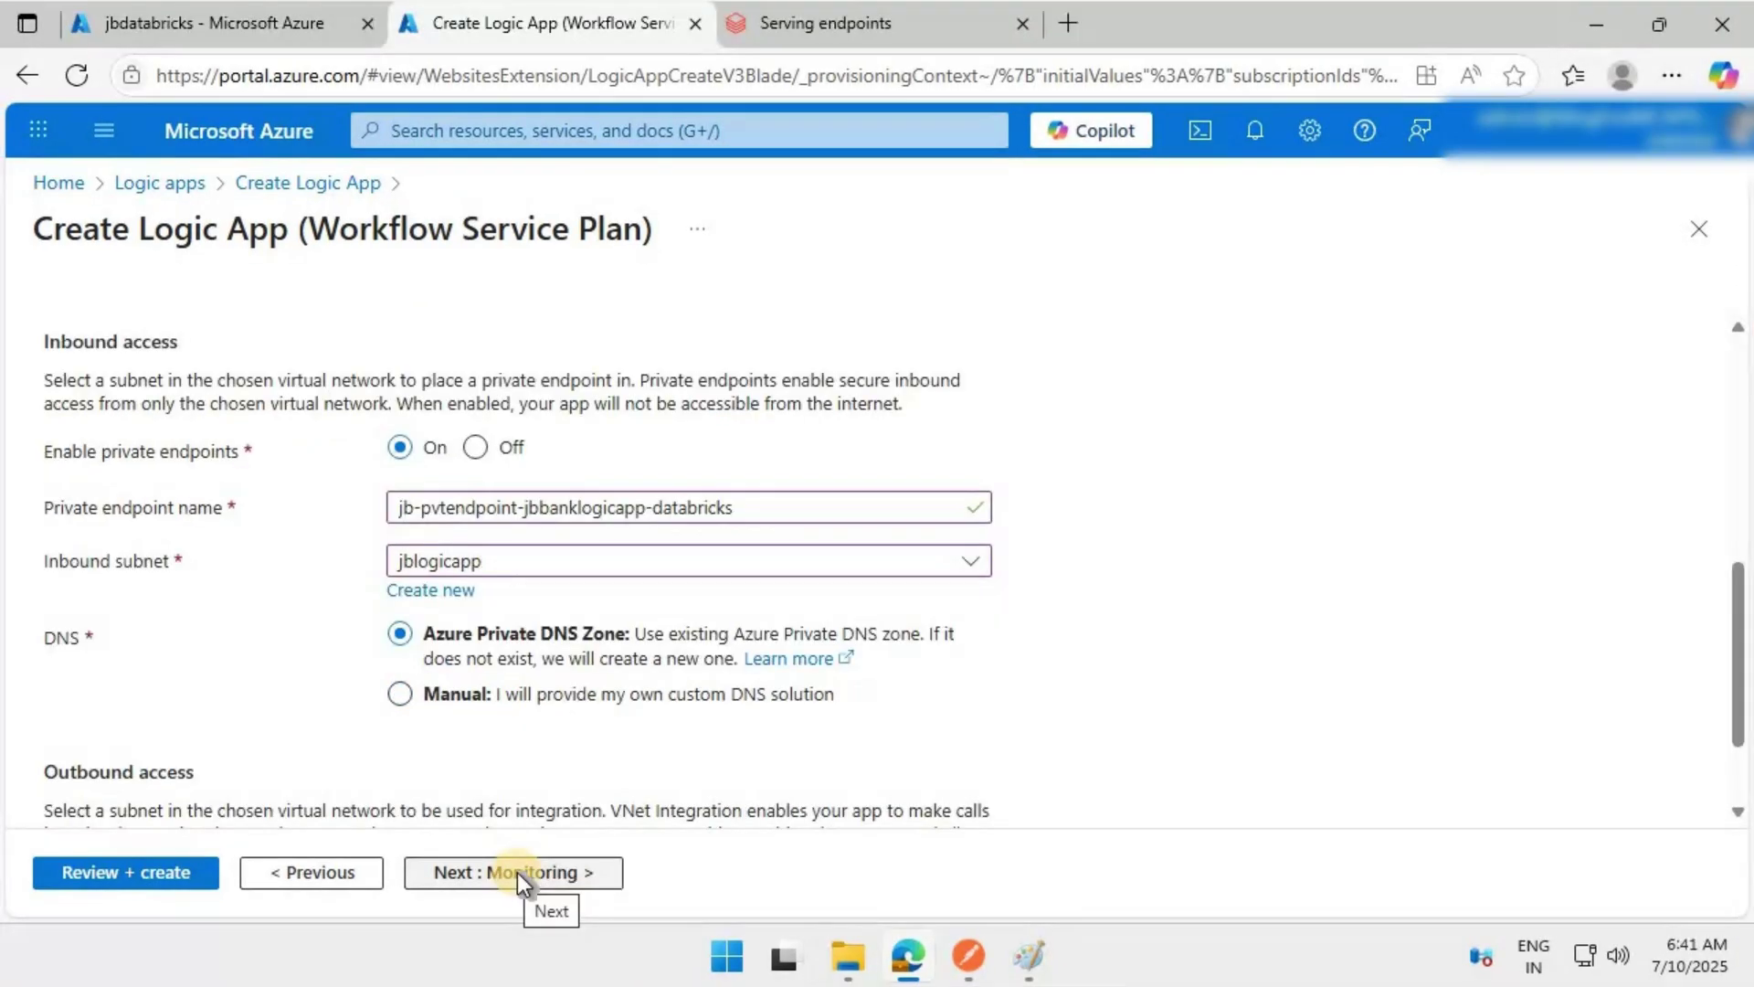
# Disable Application Insights in the monitoring settings, and review and create the logic app.
pyautogui.click(517, 873)
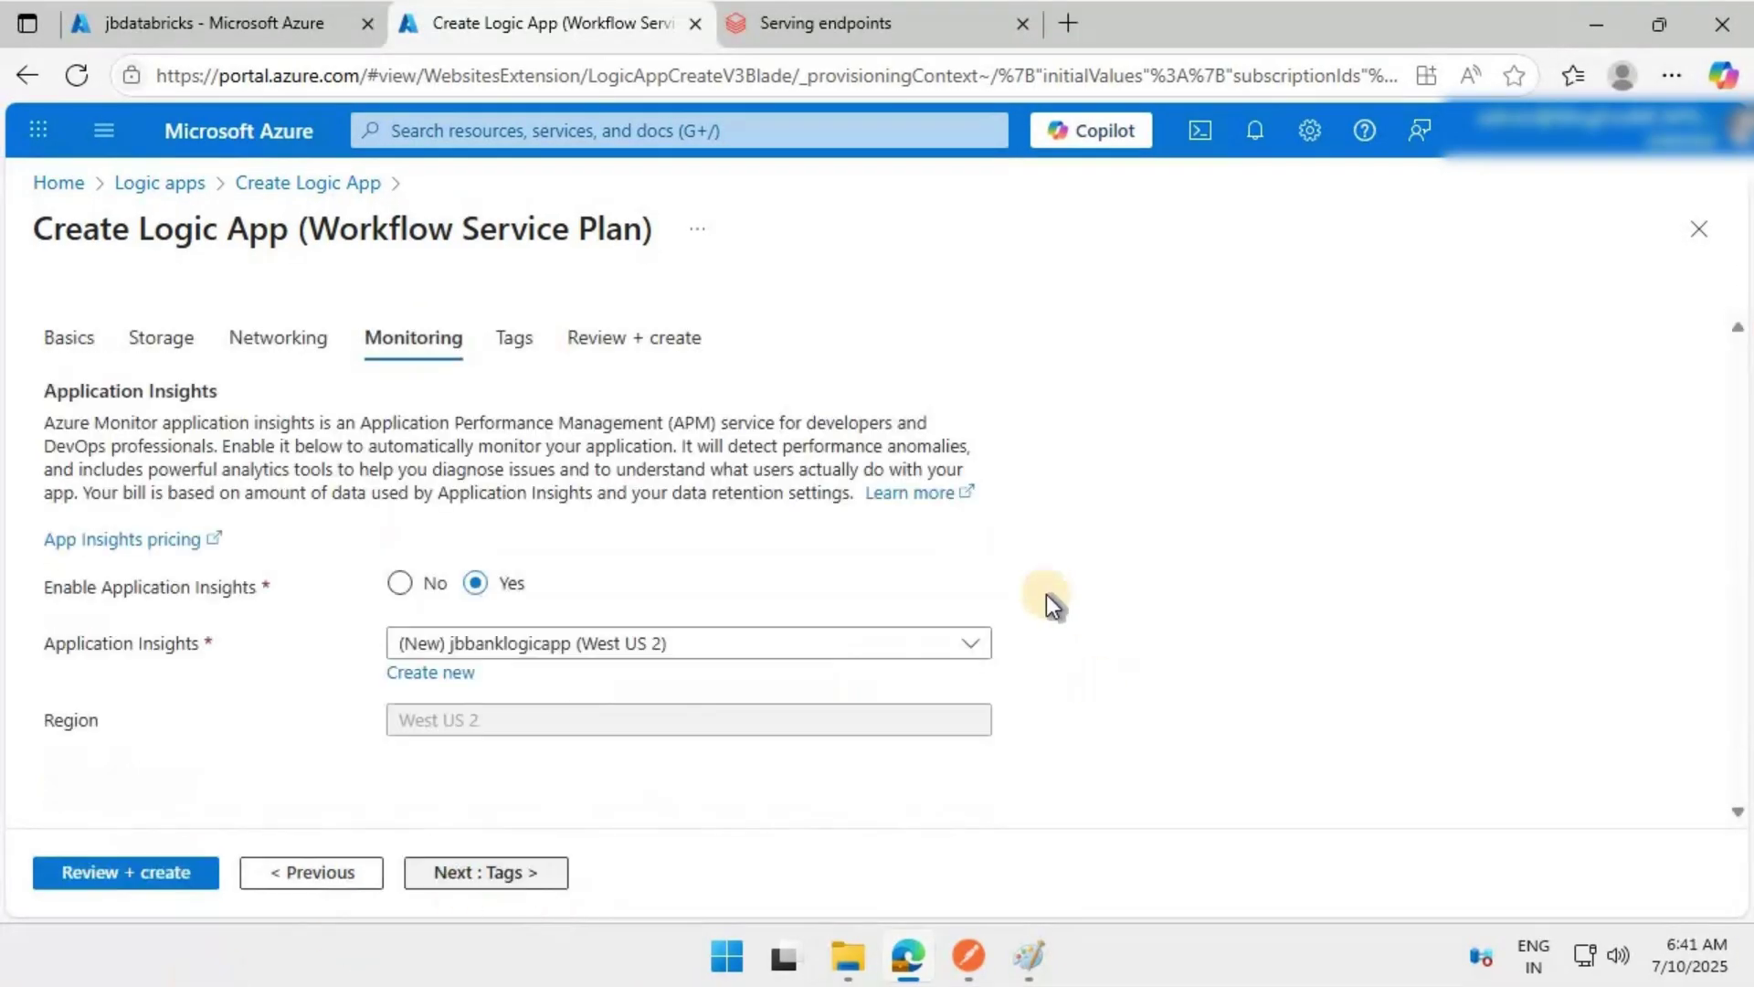
pyautogui.click(401, 586)
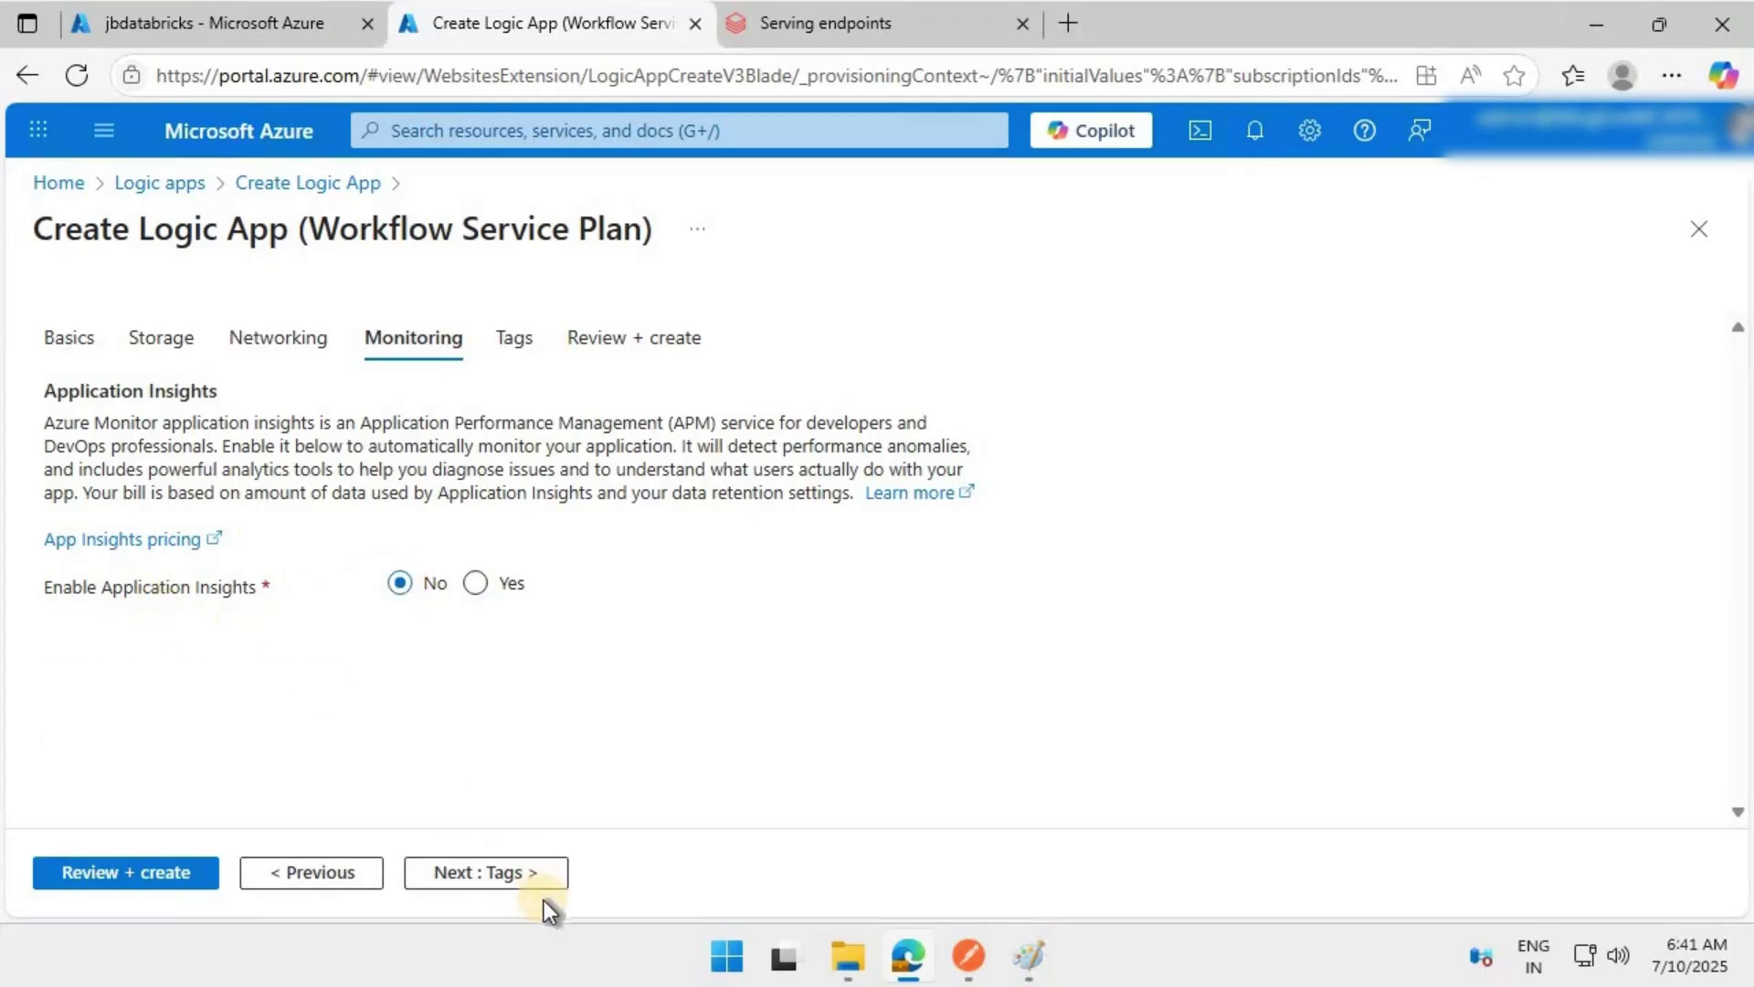
pyautogui.click(147, 890)
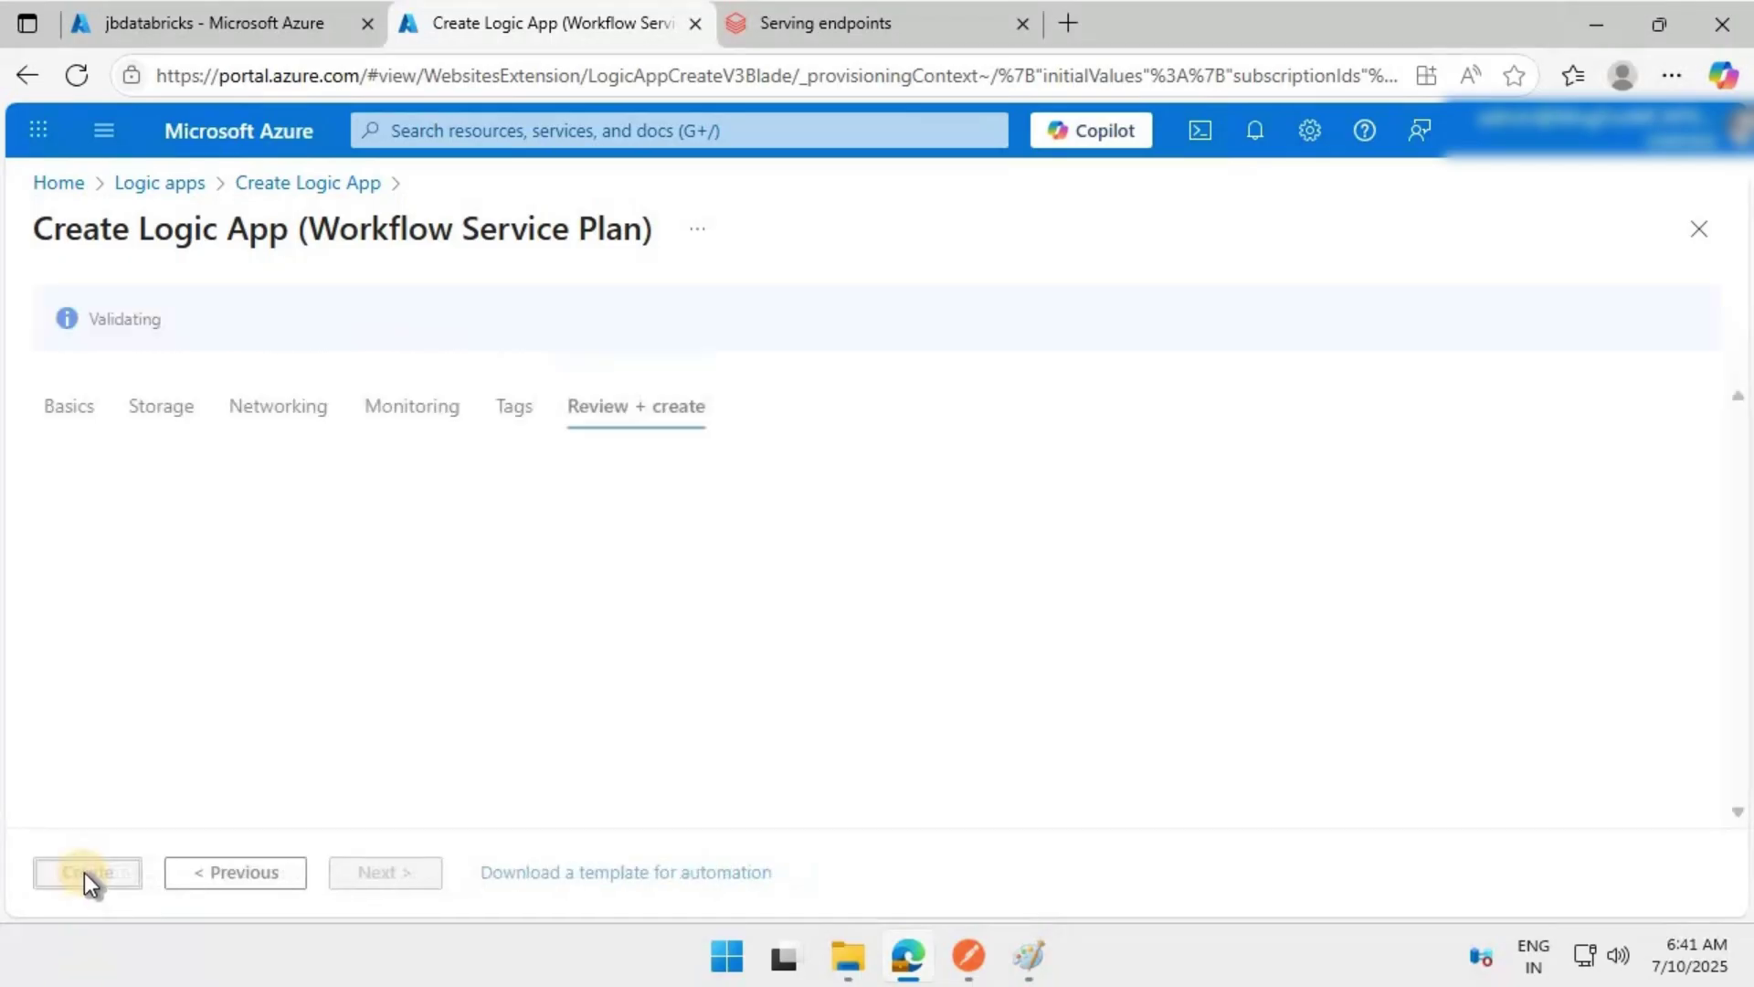
pyautogui.click(89, 870)
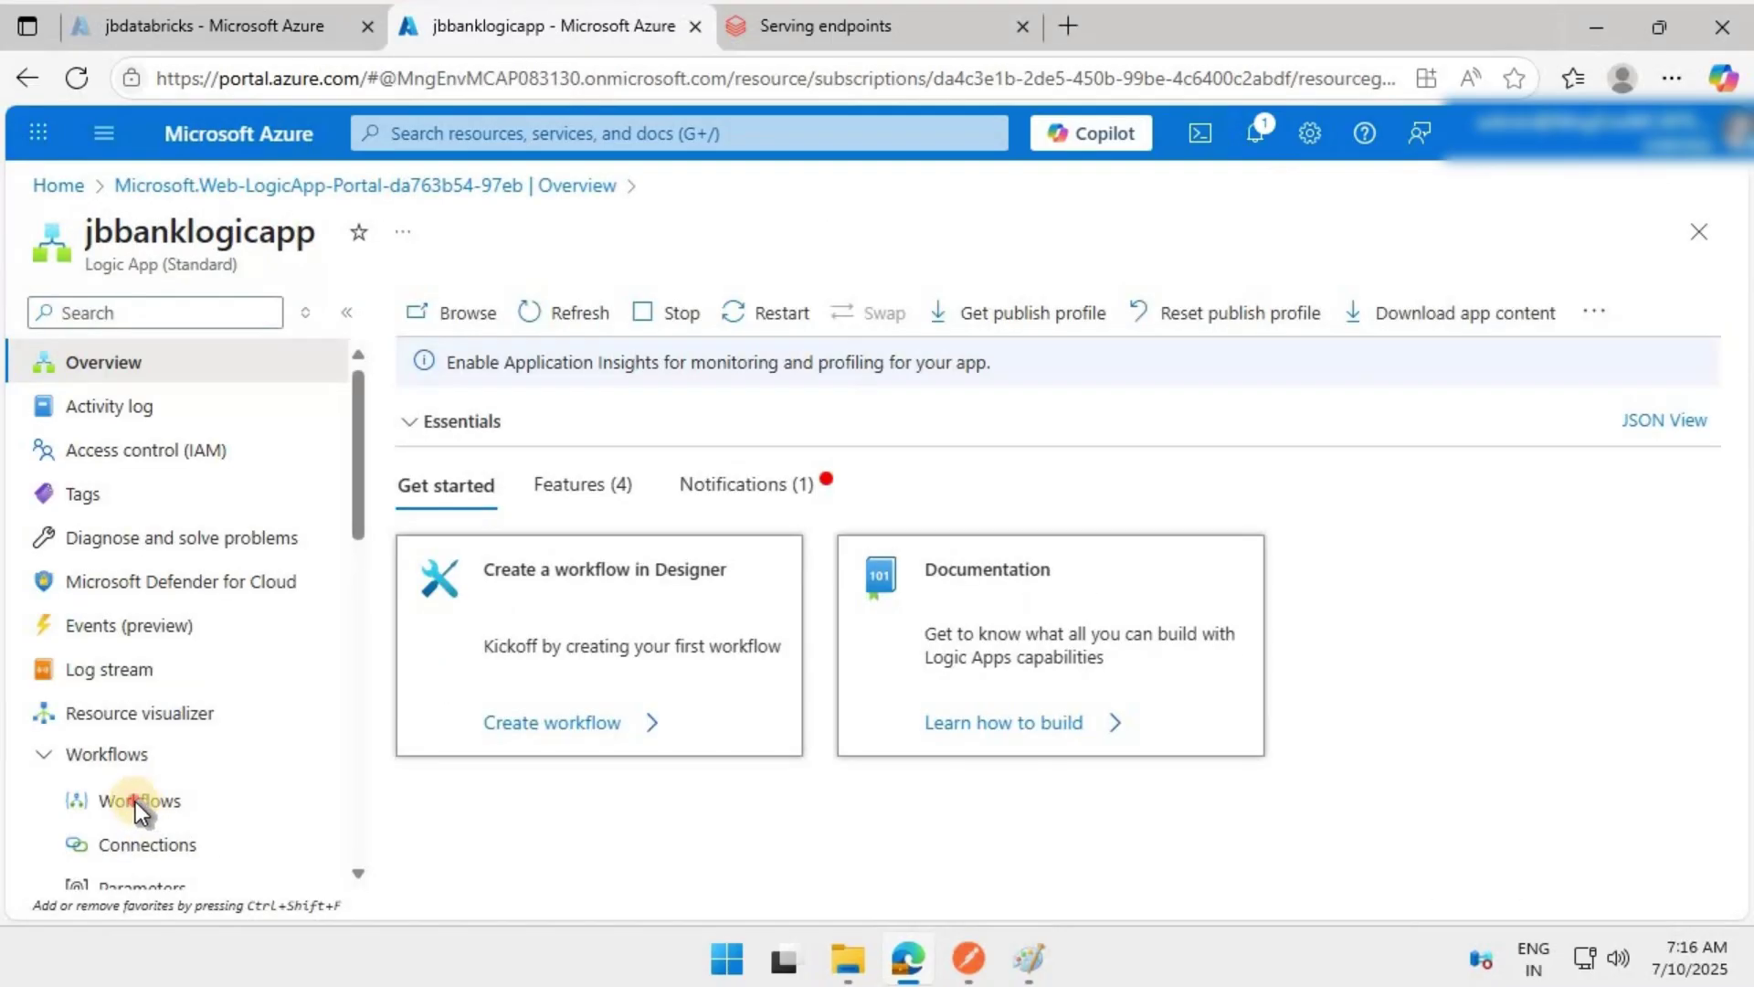
# Create a new Agent (Preview) workflow named jbbank_logic_app in the jbbanklogicapp logic app.
pyautogui.click(137, 804)
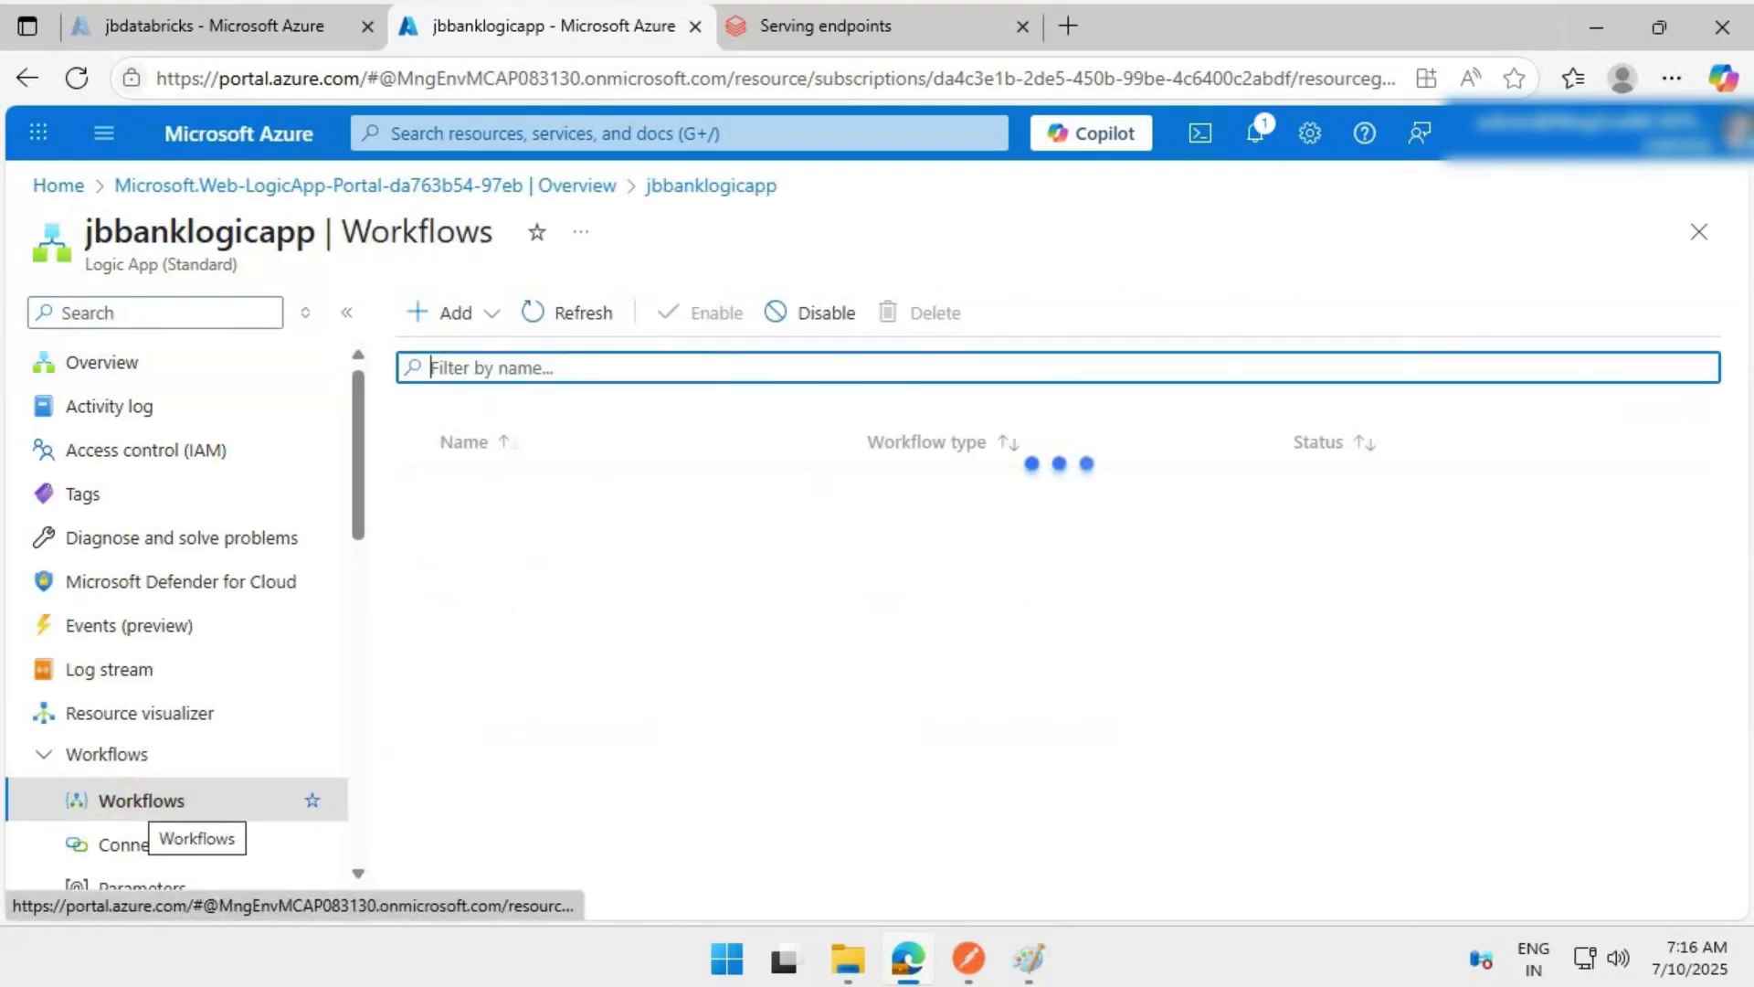
pyautogui.click(493, 328)
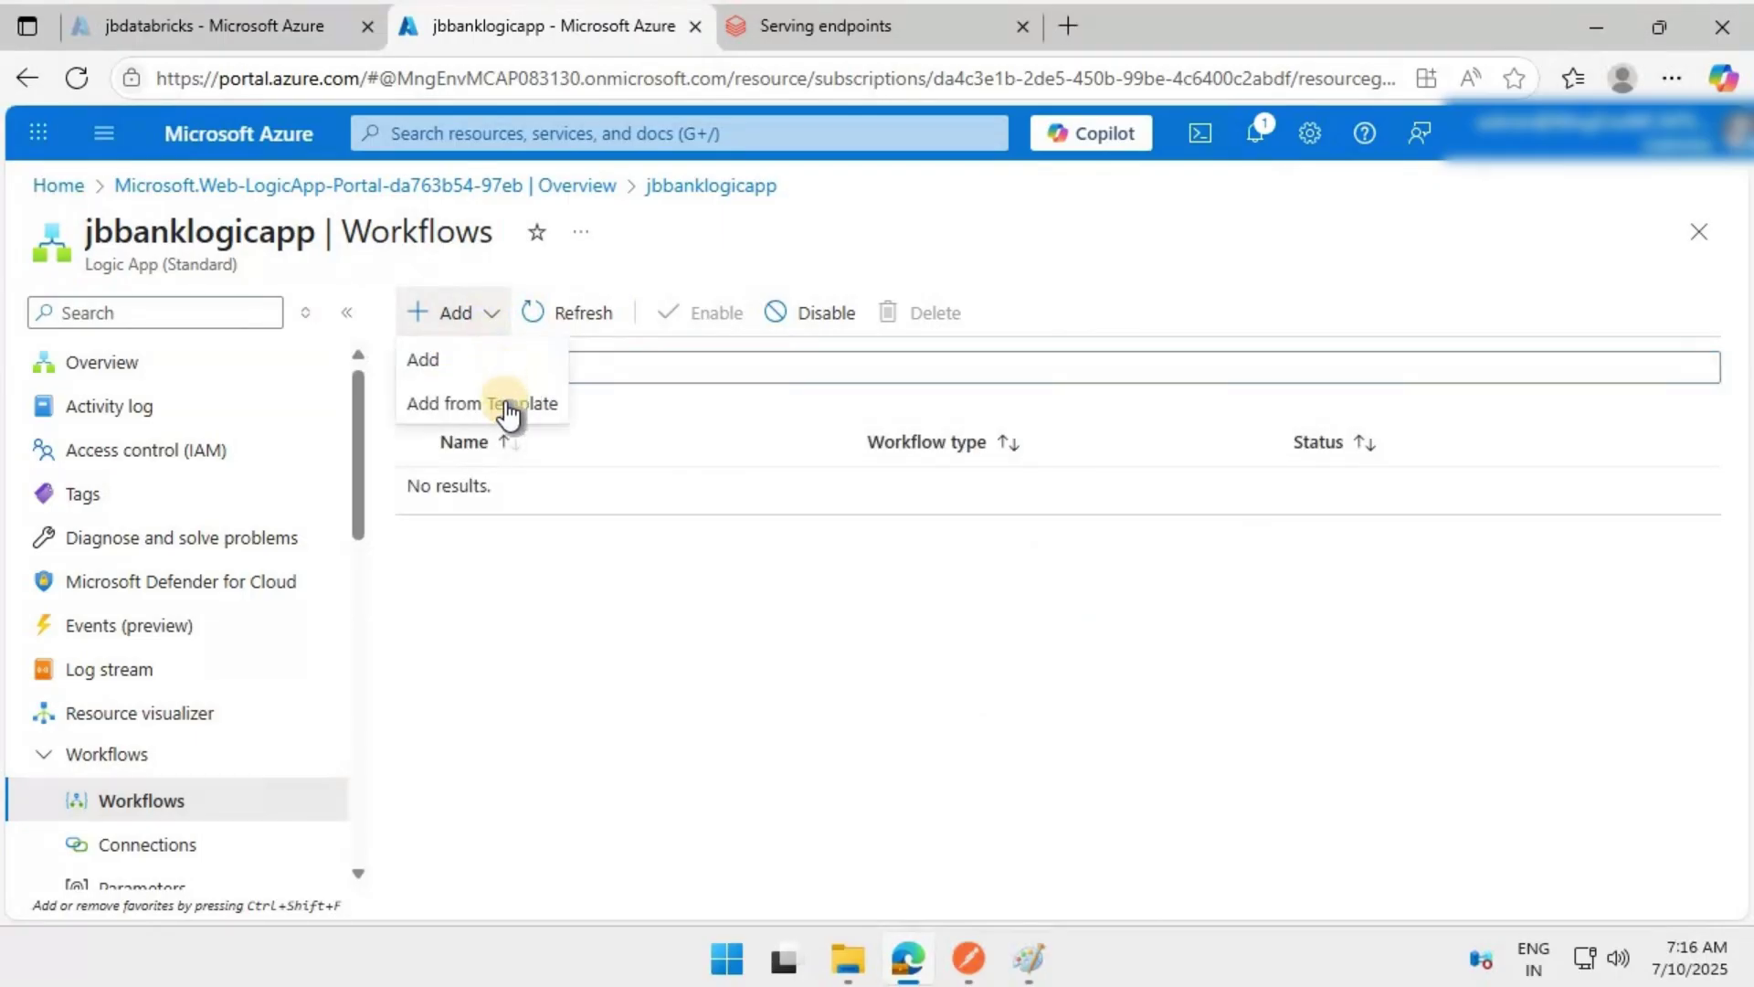
pyautogui.click(455, 359)
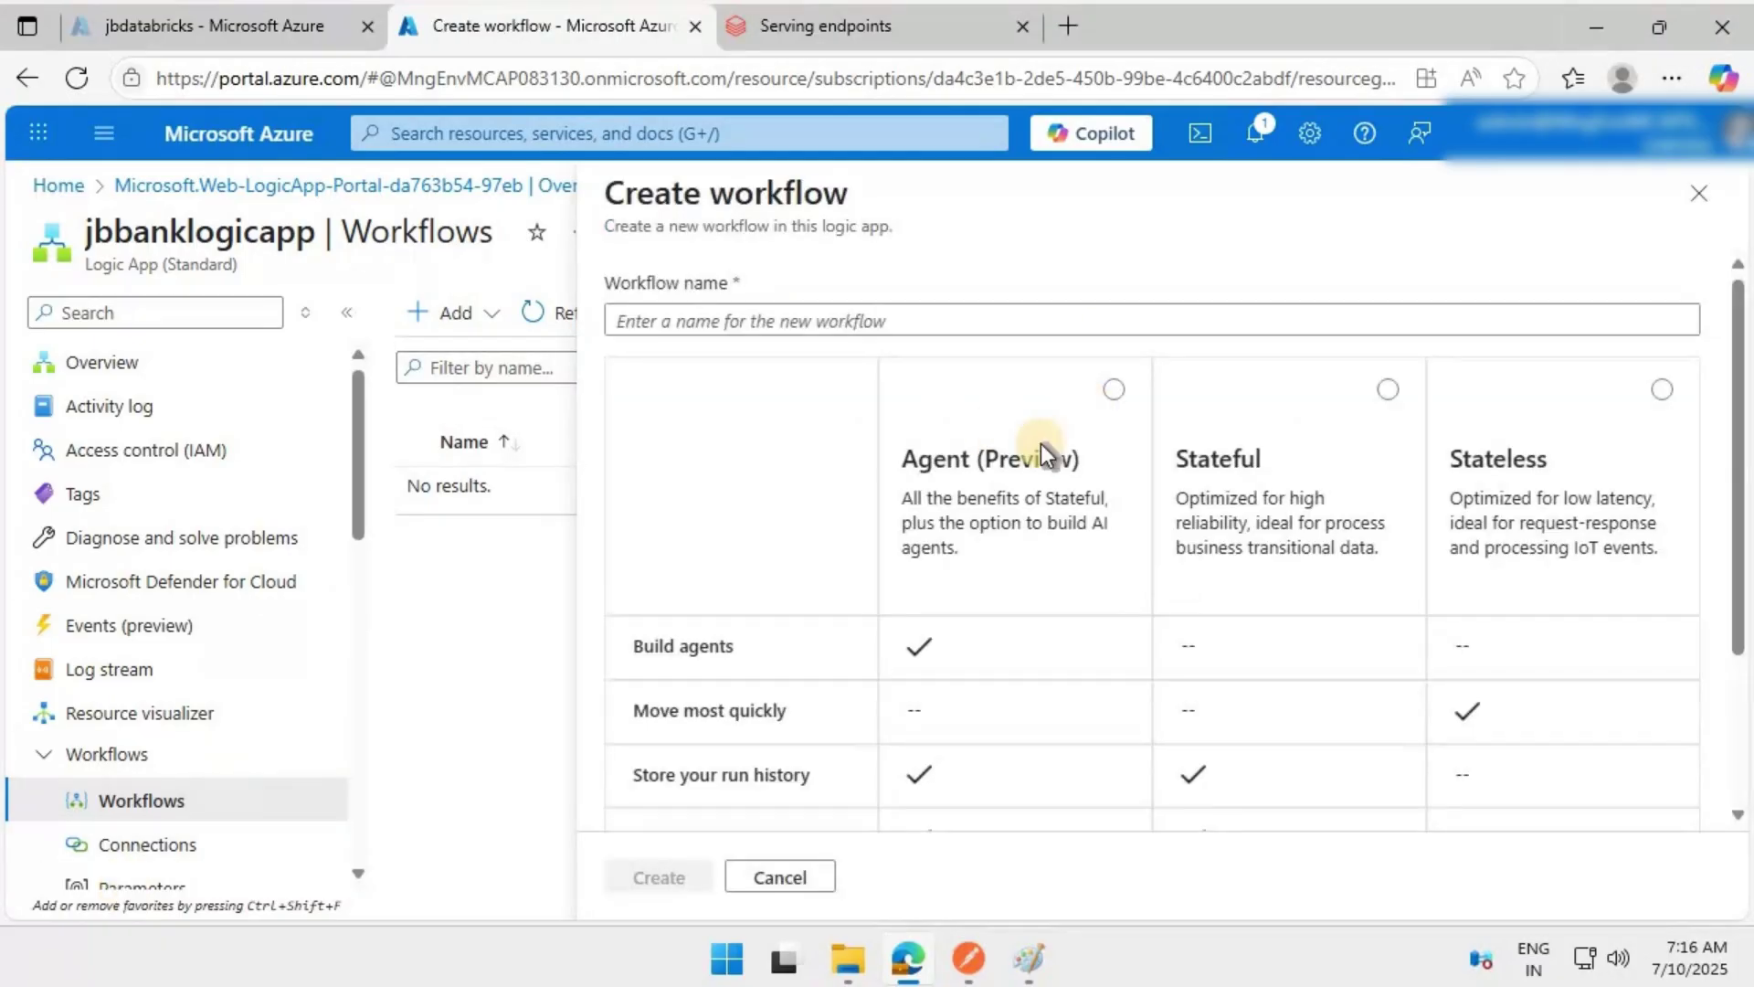
pyautogui.click(1114, 390)
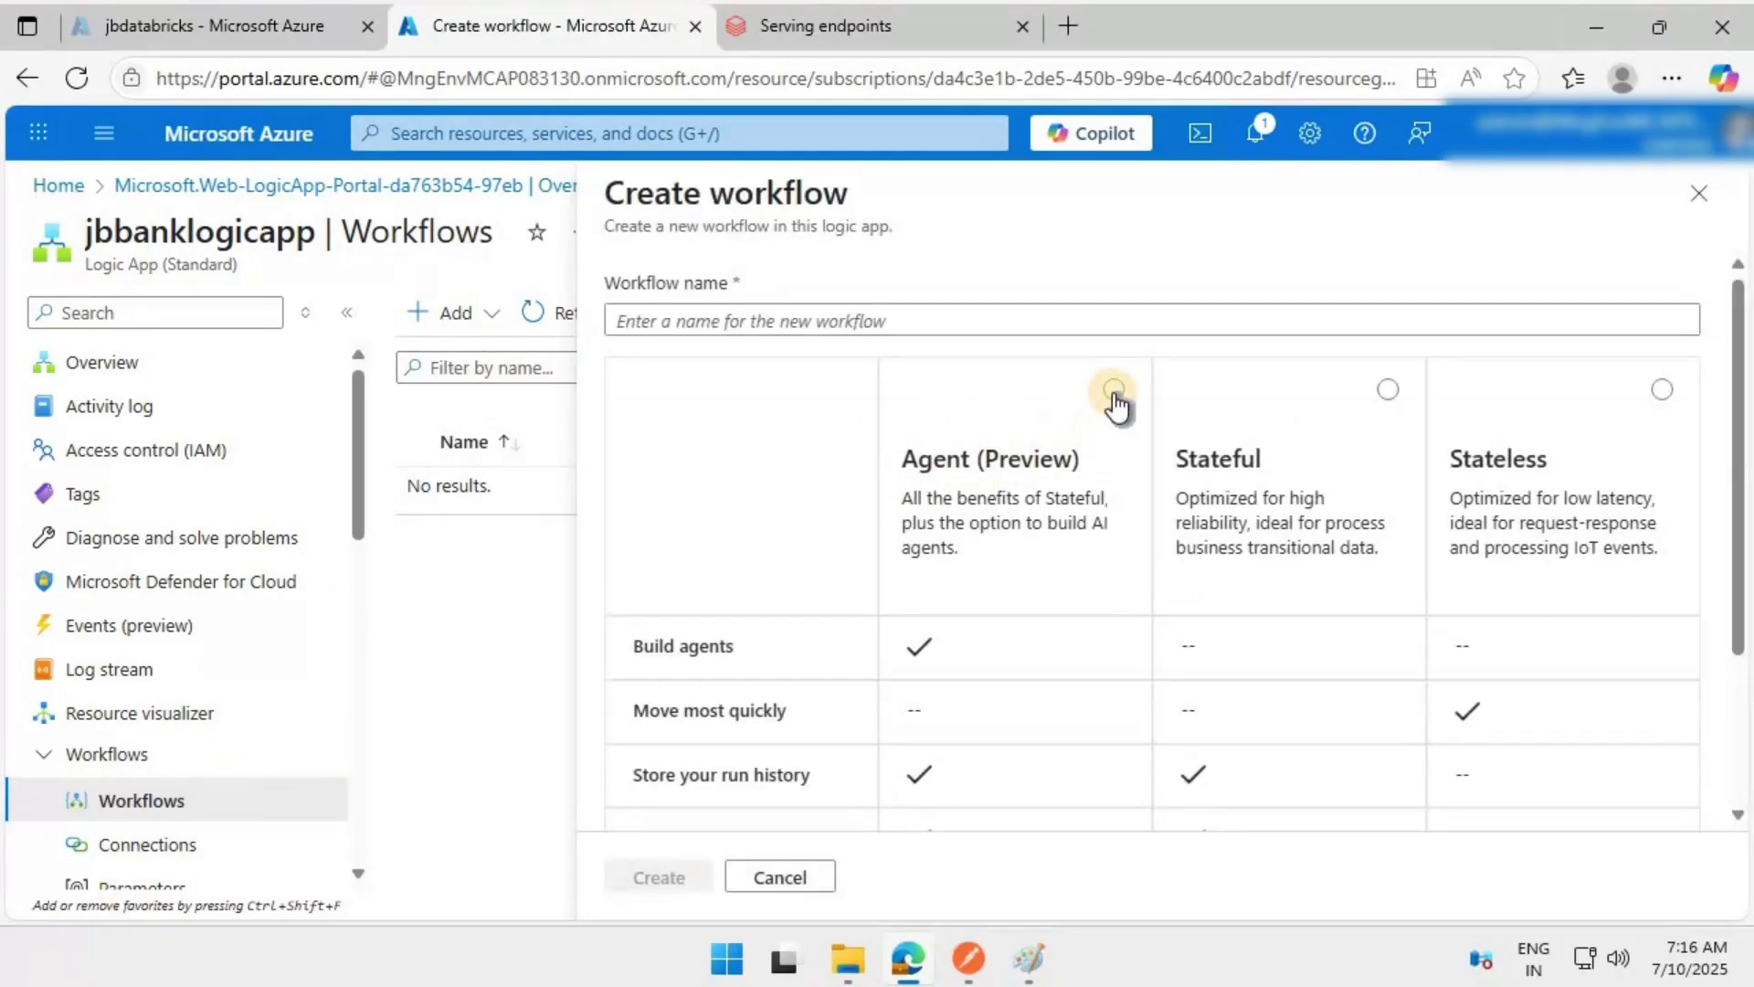
pyautogui.click(799, 324)
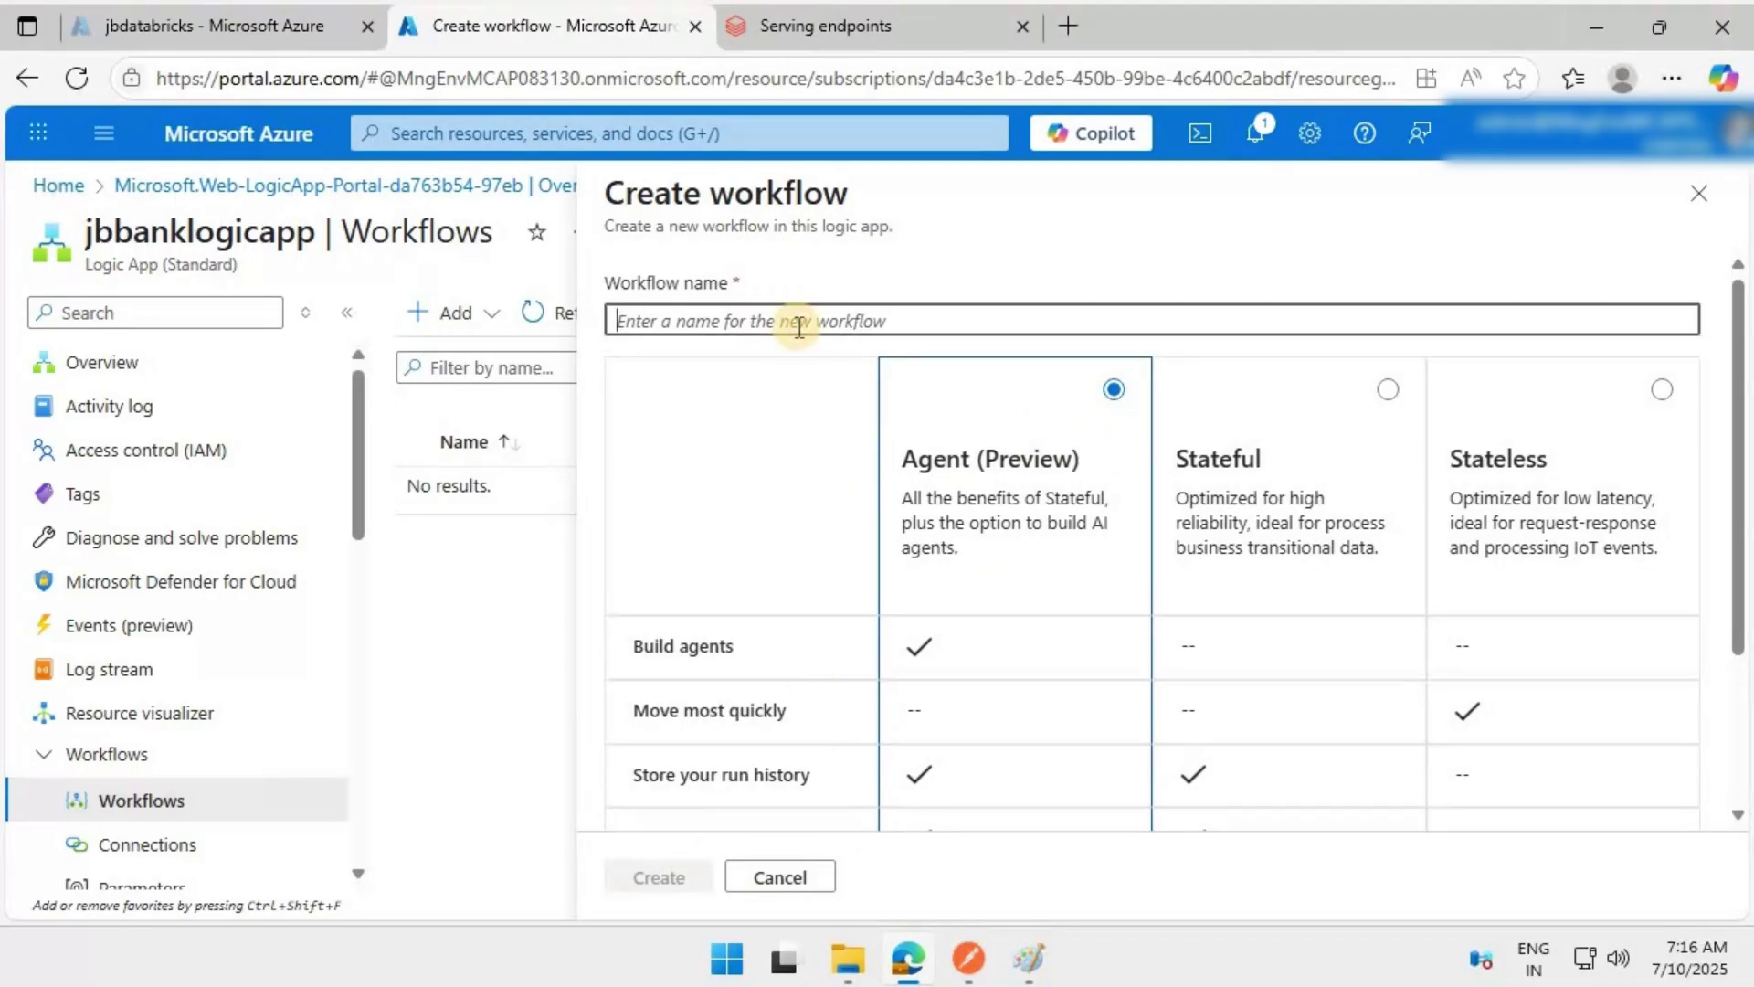
pyautogui.write('j')
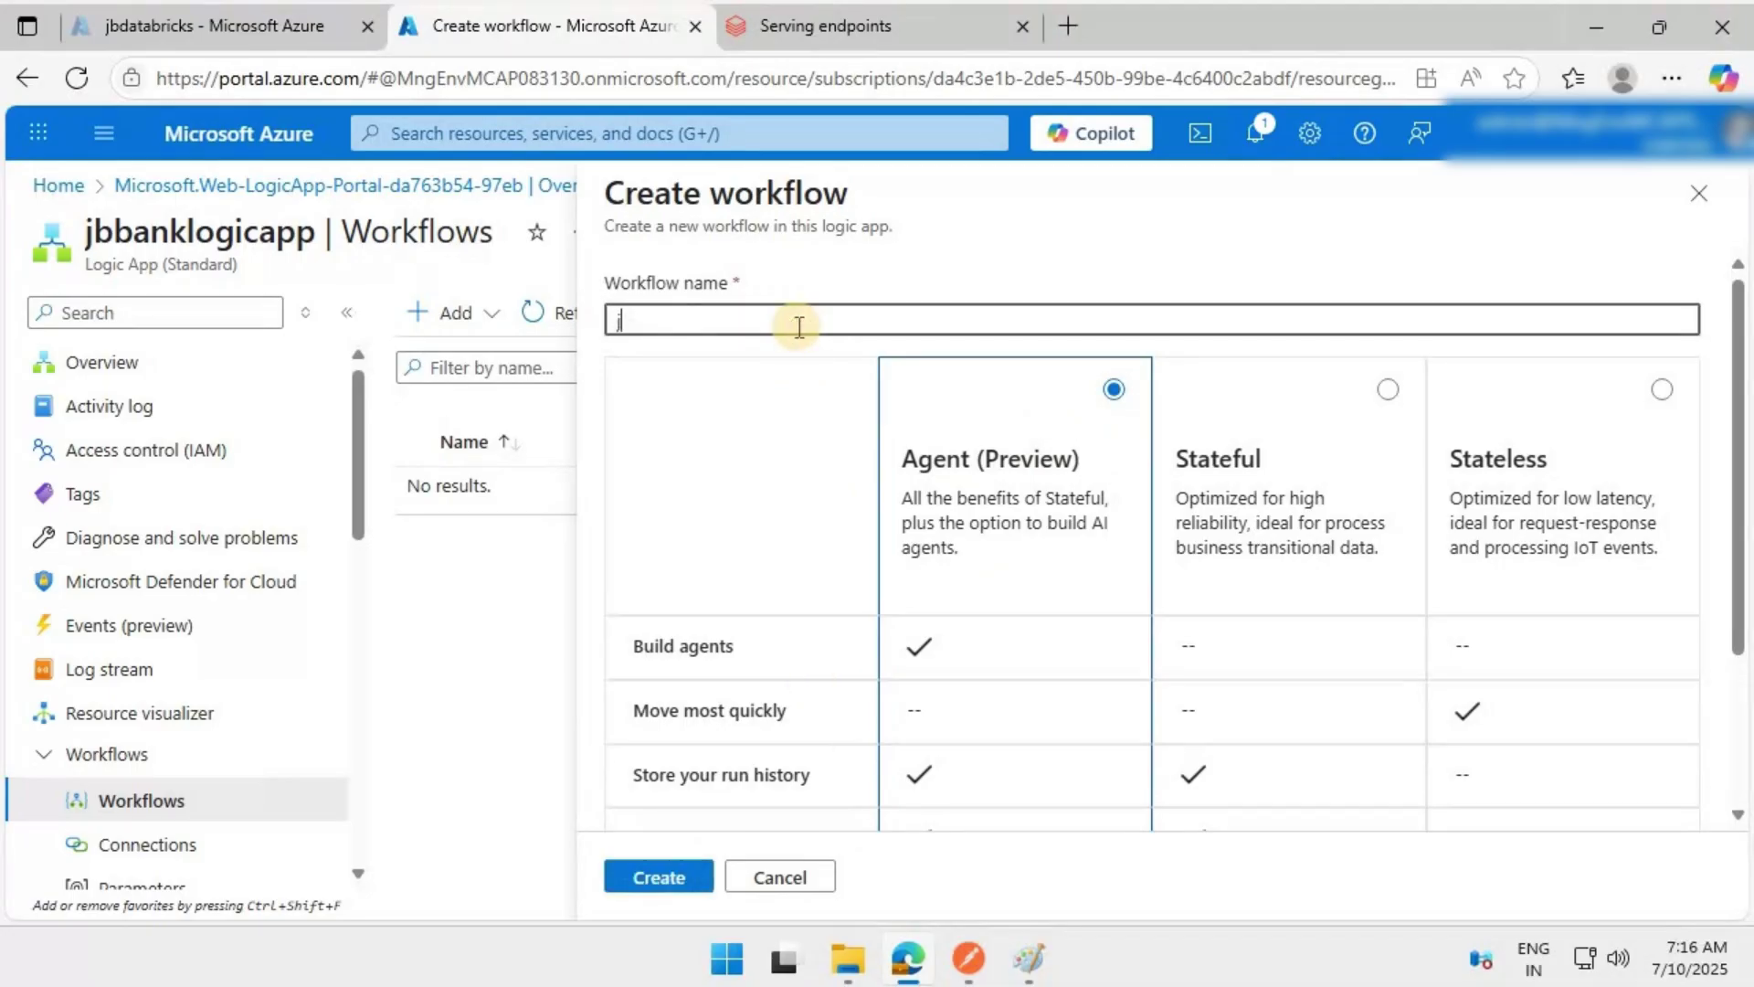
pyautogui.write('bban_')
pyautogui.press('Left')
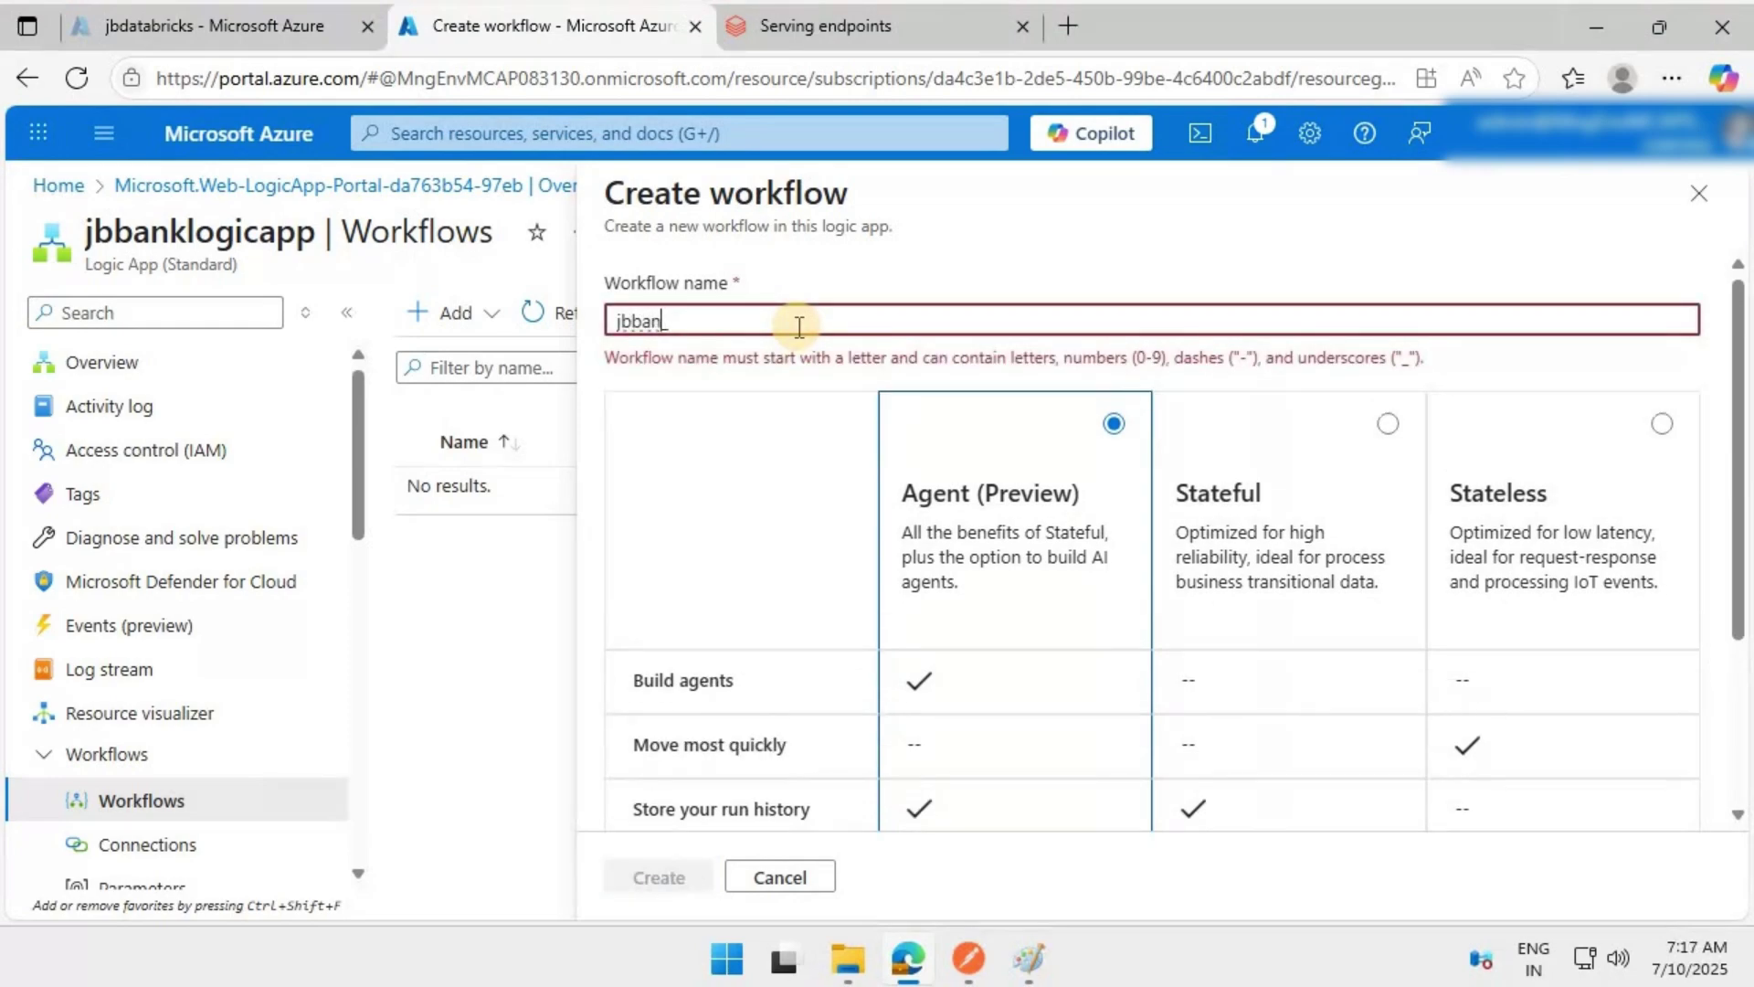
pyautogui.write('k_logic_app')
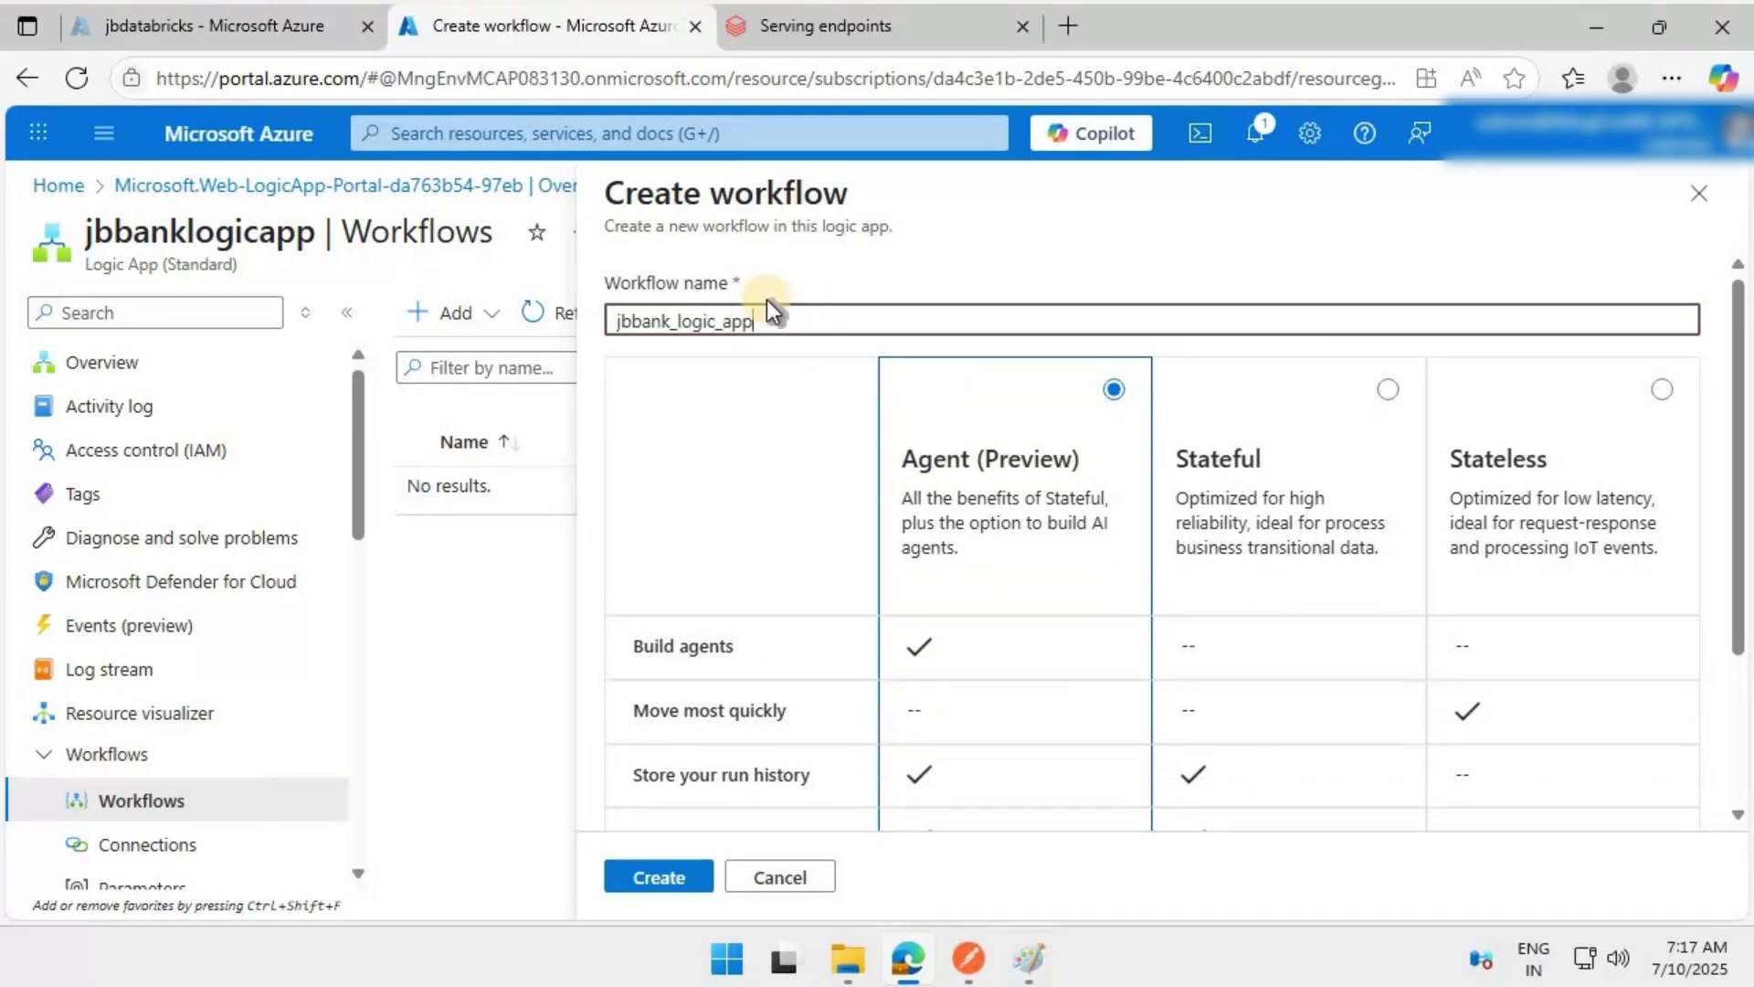
pyautogui.click(696, 879)
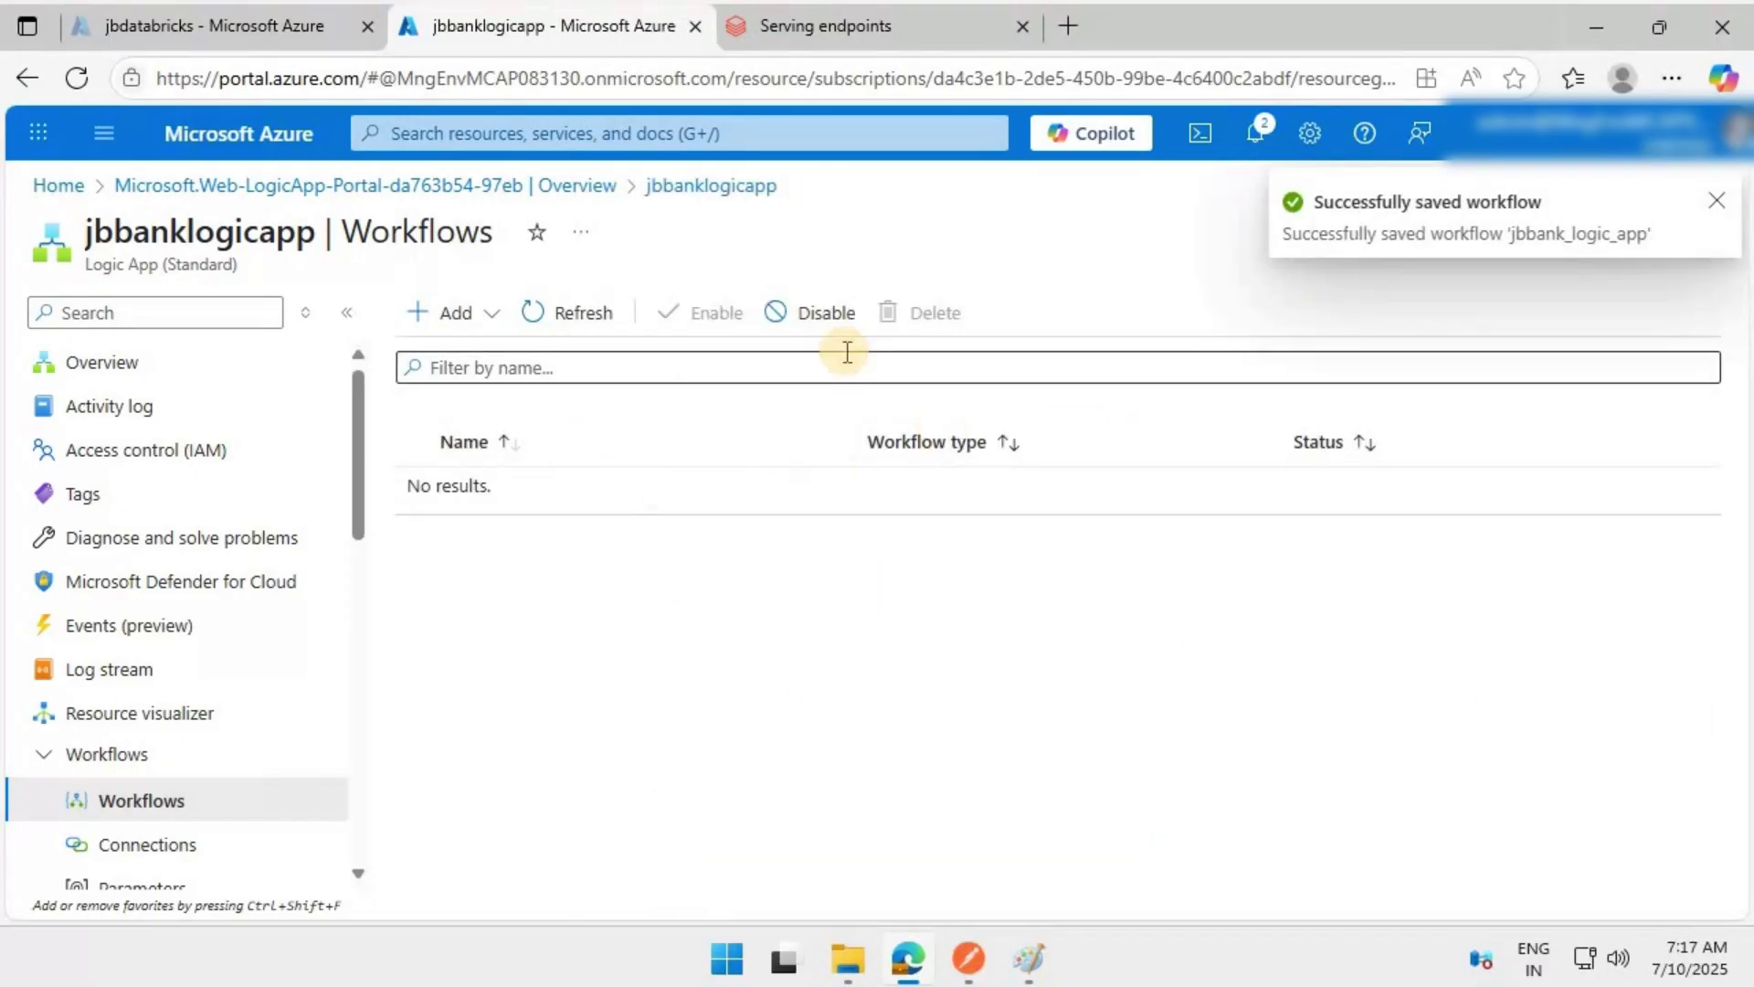
# Refresh the workflow list, open jbbank_logic_app in the designer, and delete its Default Agent action.
pyautogui.click(589, 310)
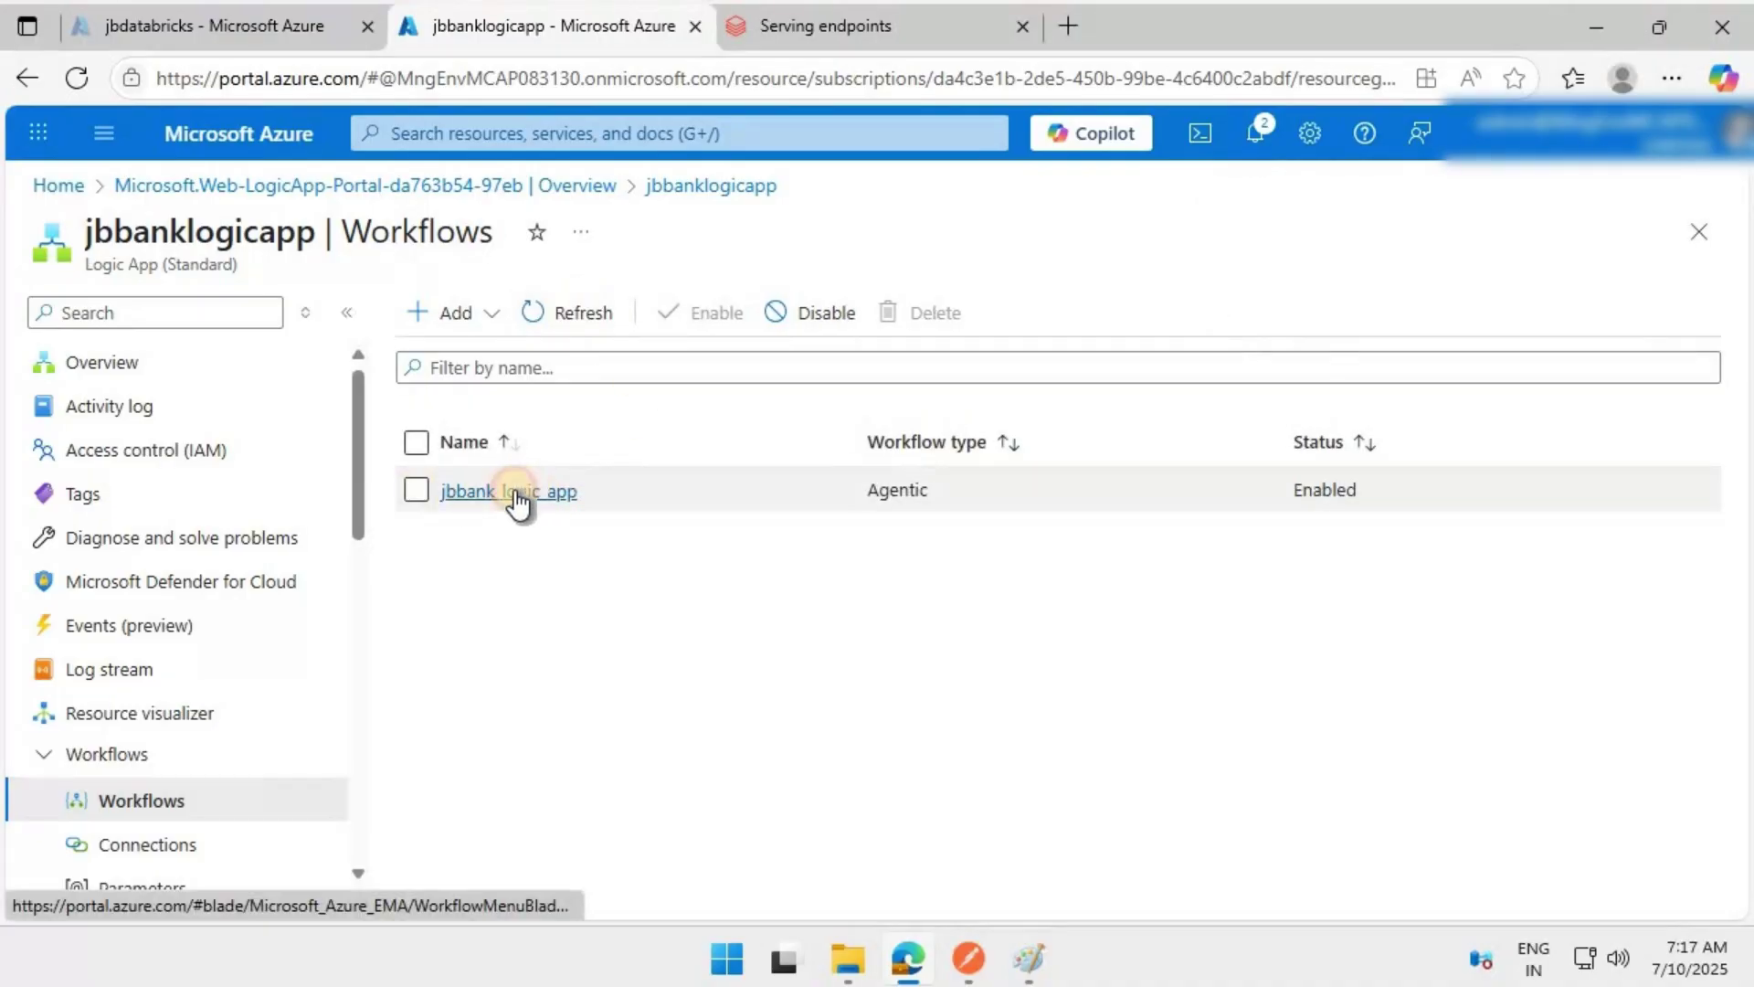
pyautogui.click(513, 489)
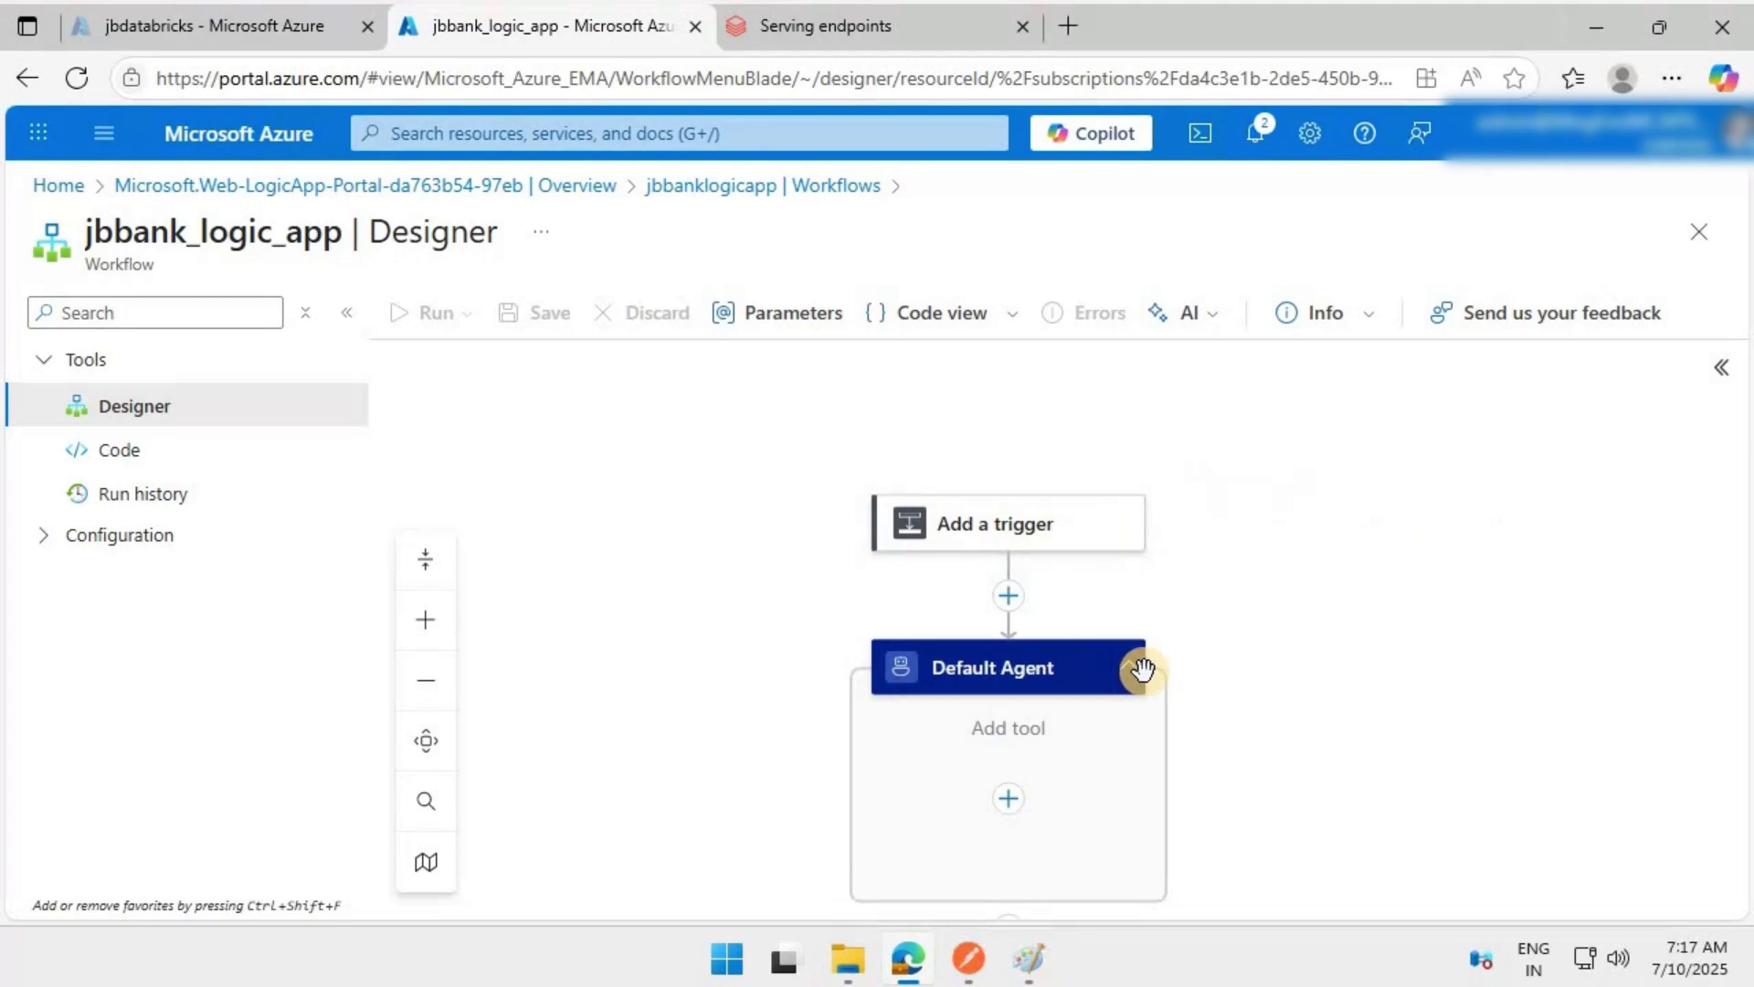
pyautogui.click(881, 672)
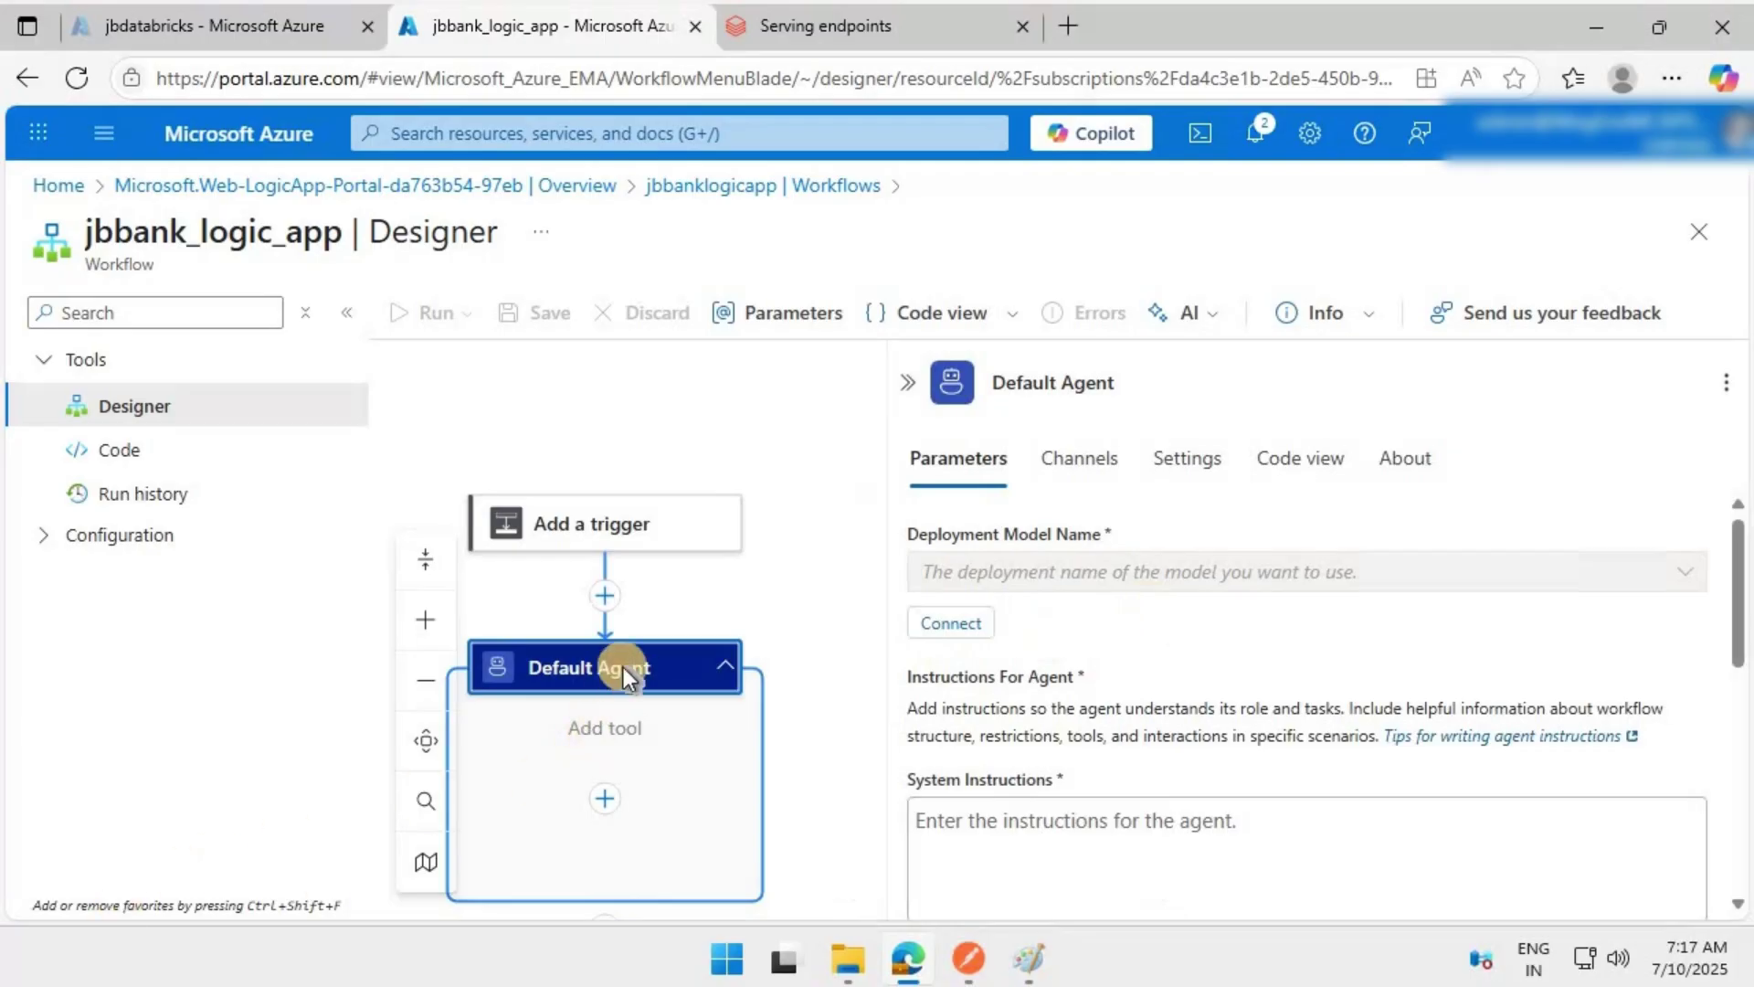
pyautogui.rightClick(692, 683)
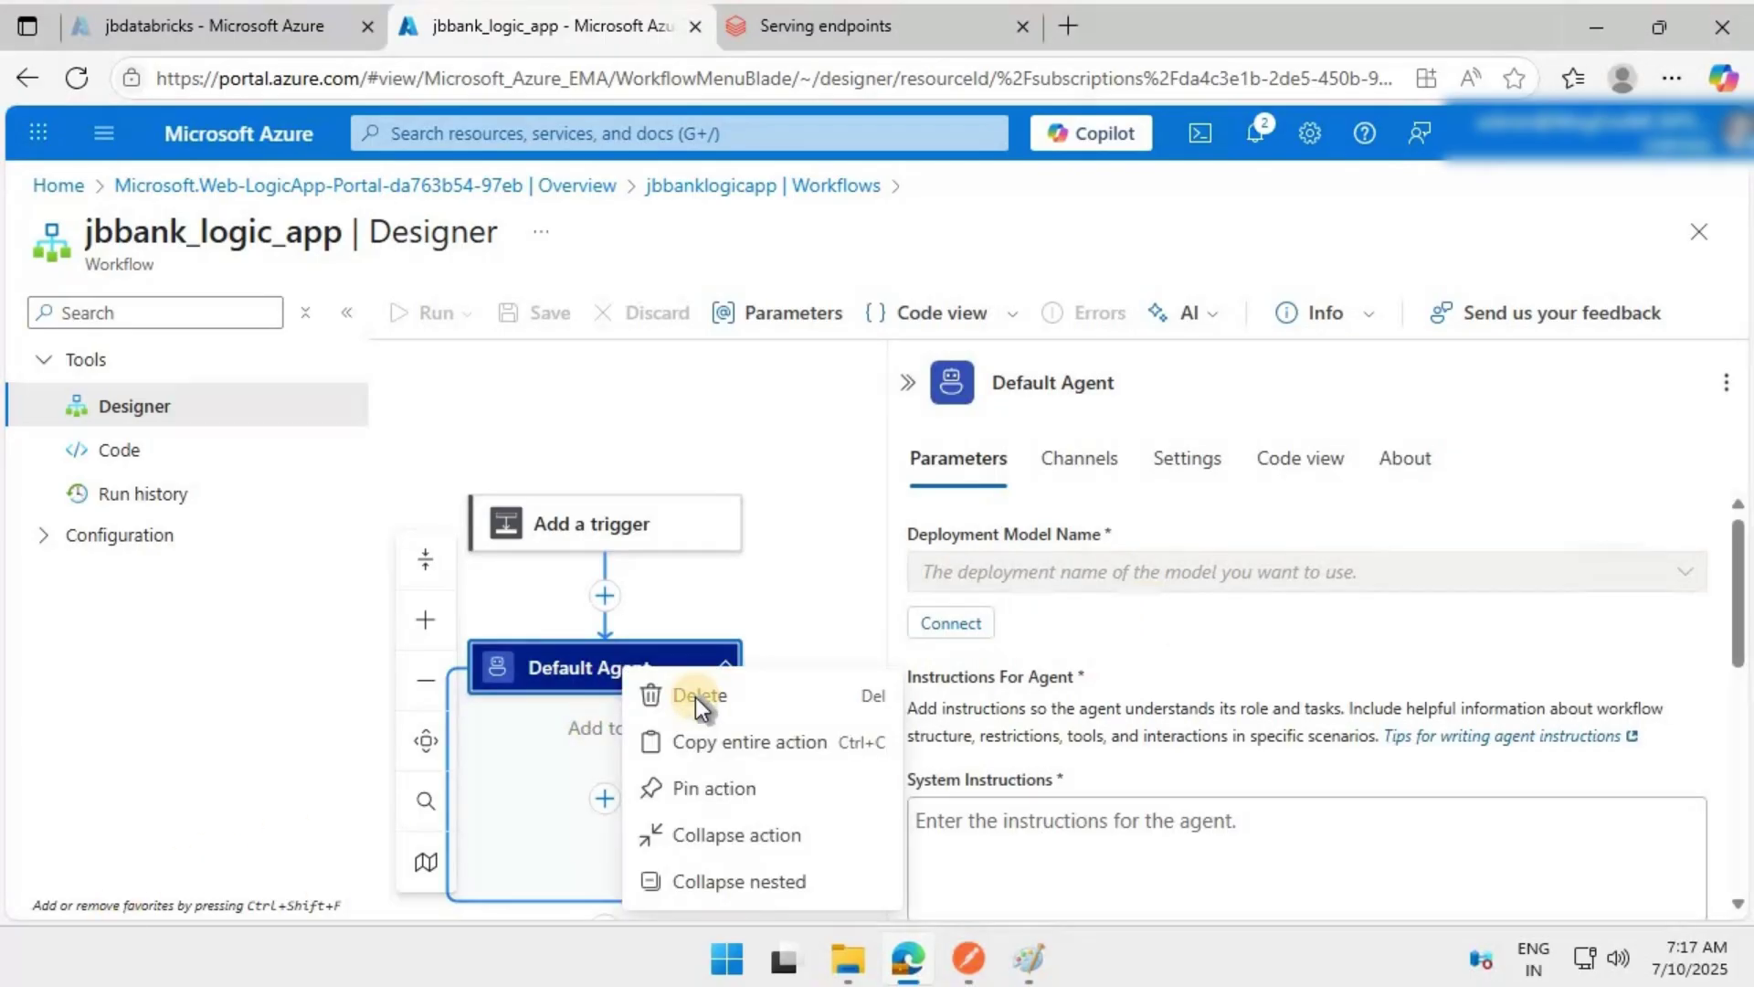
pyautogui.click(699, 697)
pyautogui.click(1227, 689)
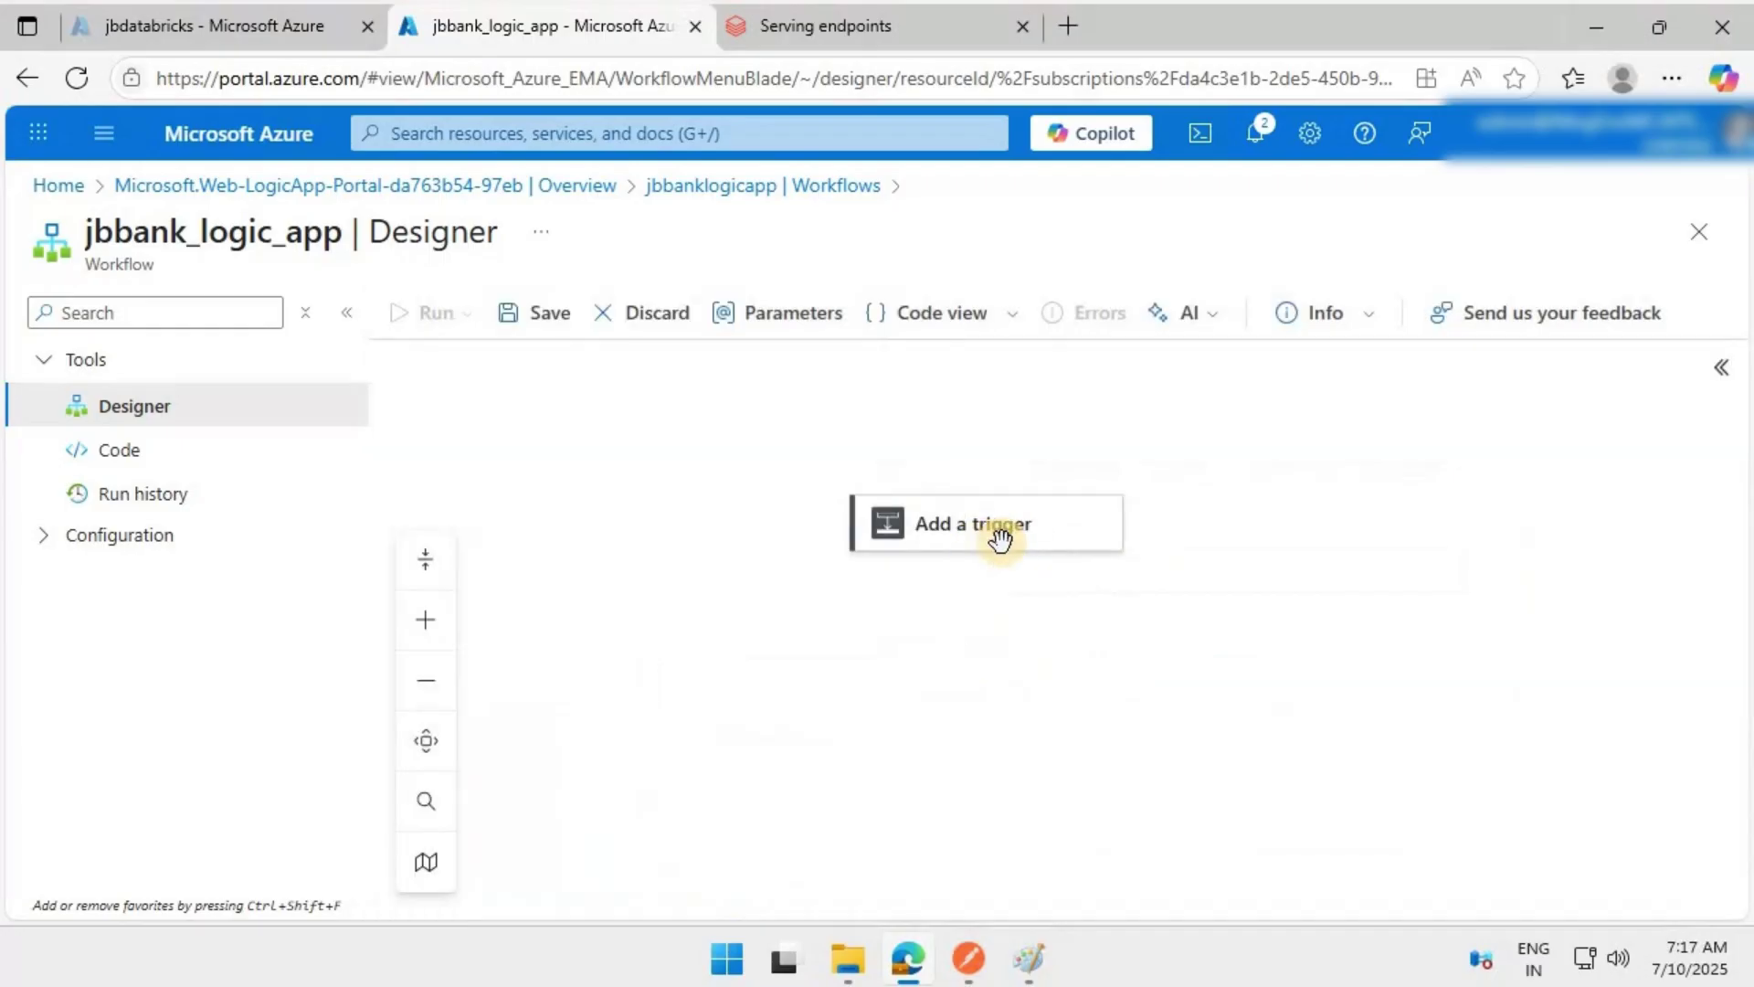
# Add the built-in Request trigger "When a HTTP request is received" to the workflow.
pyautogui.click(1003, 548)
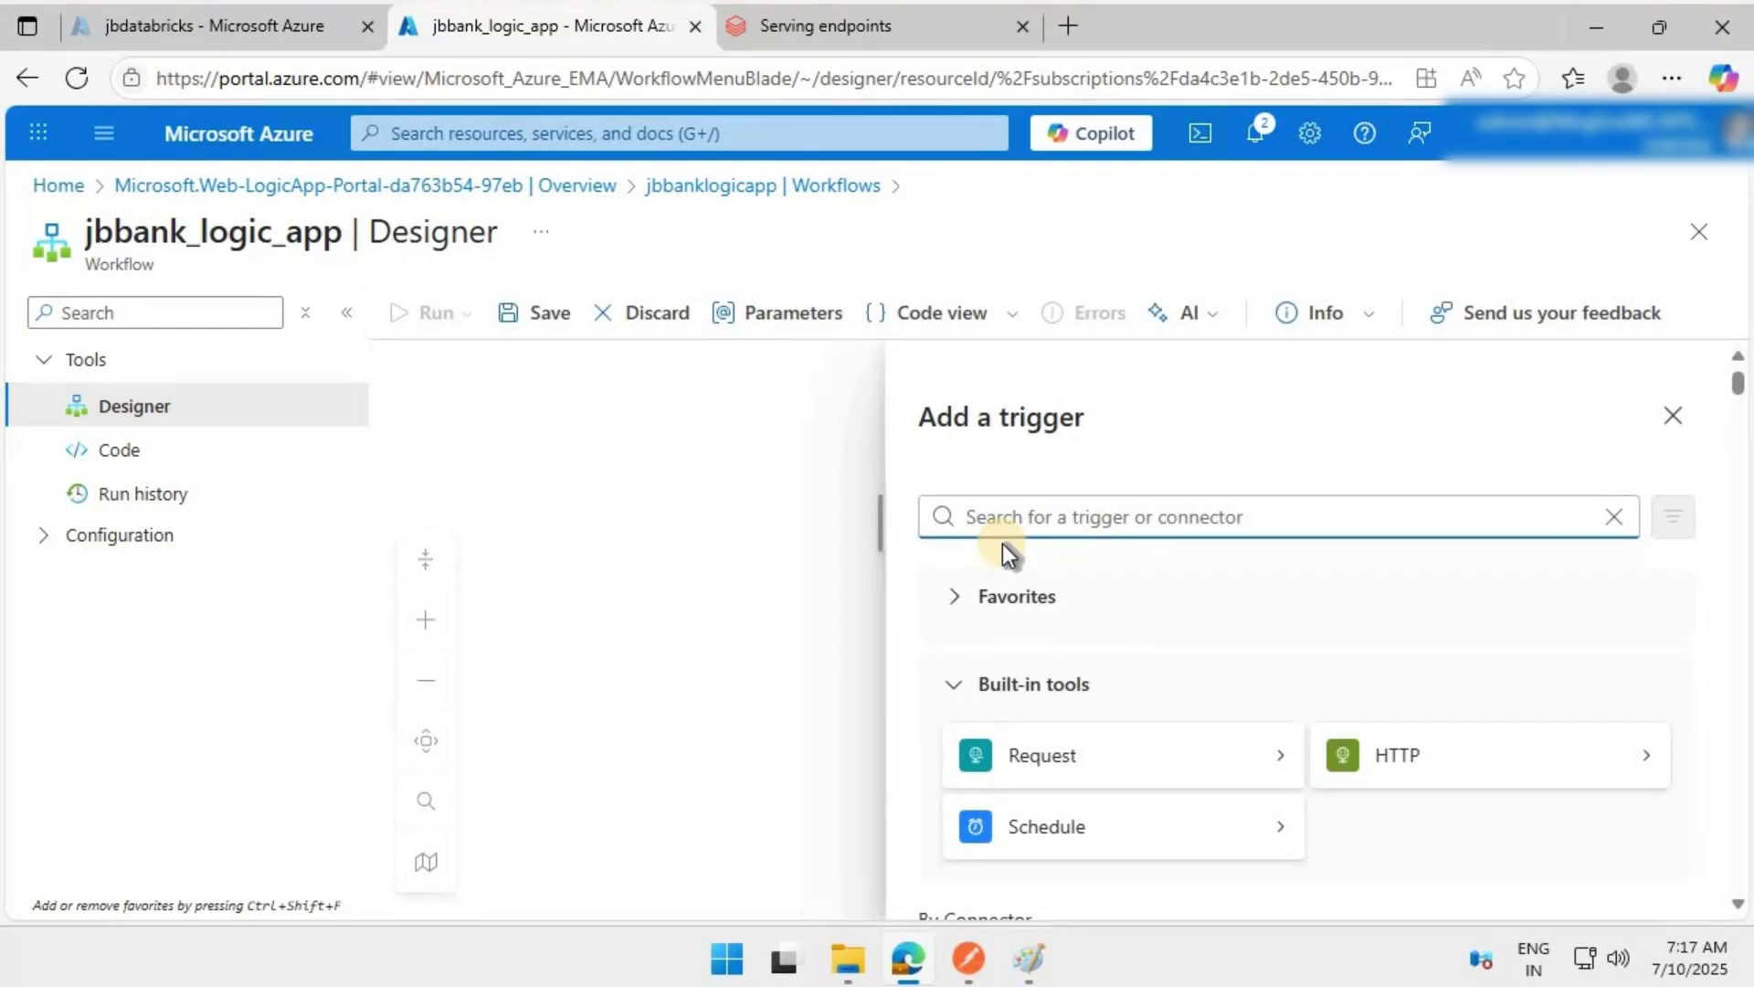
pyautogui.click(1156, 758)
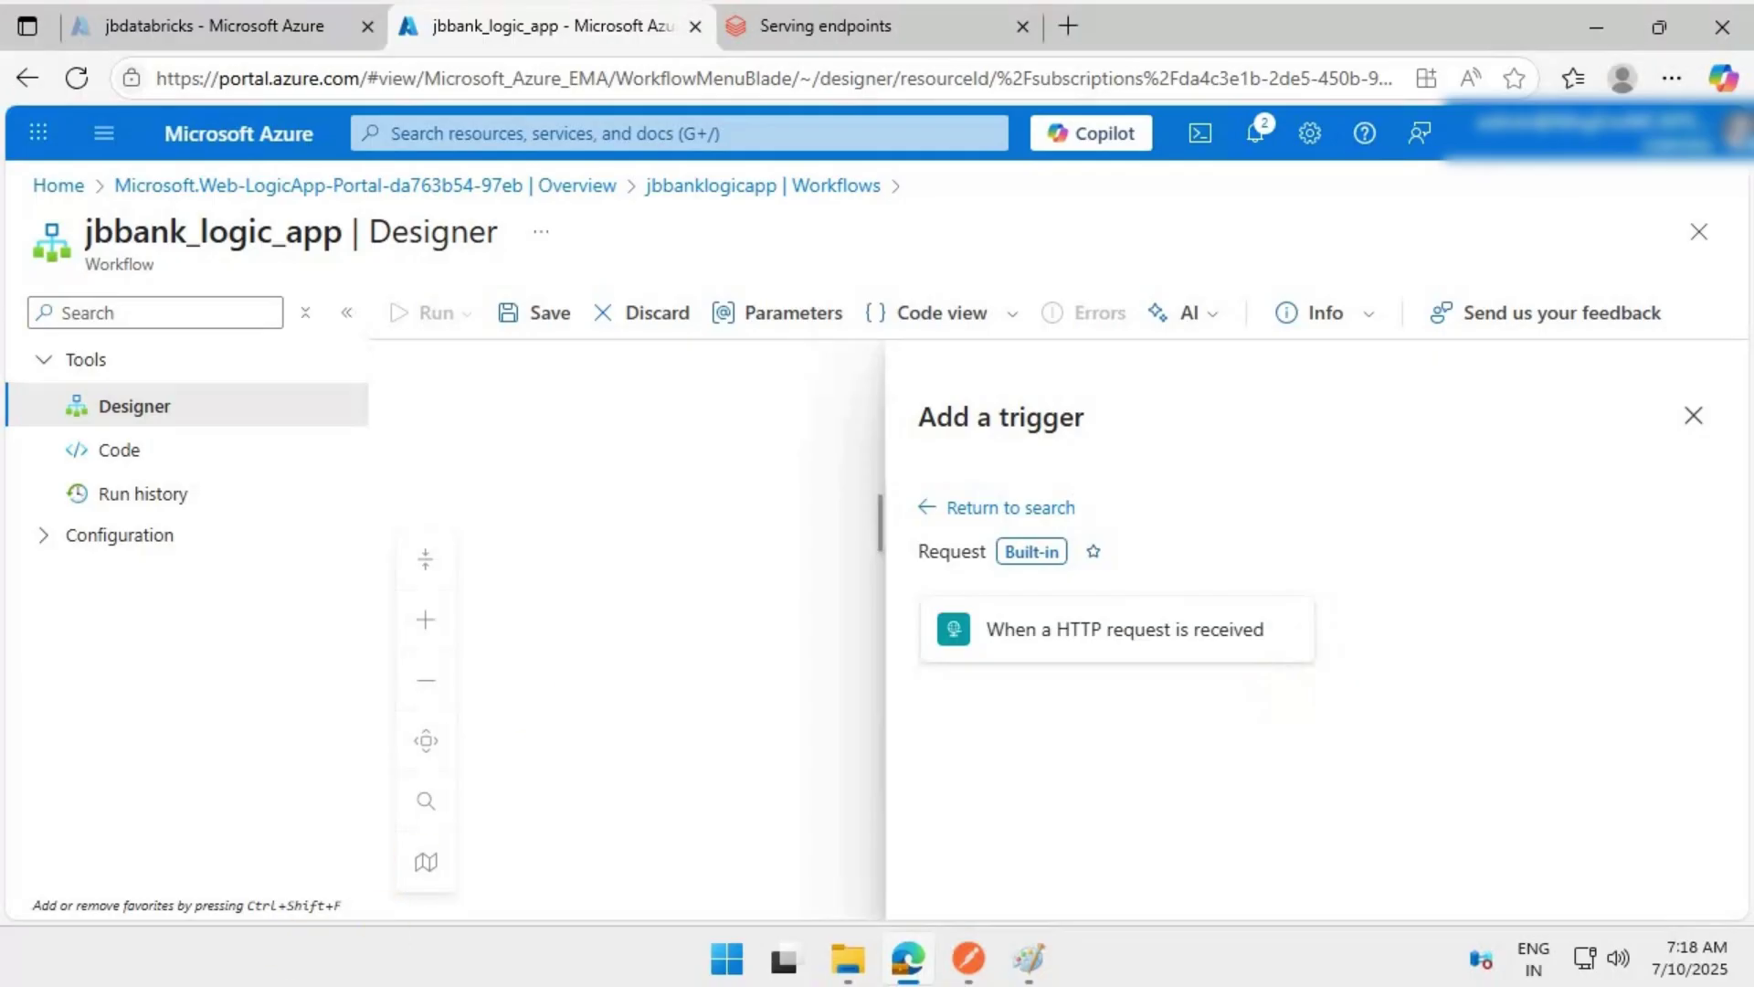
pyautogui.click(1141, 639)
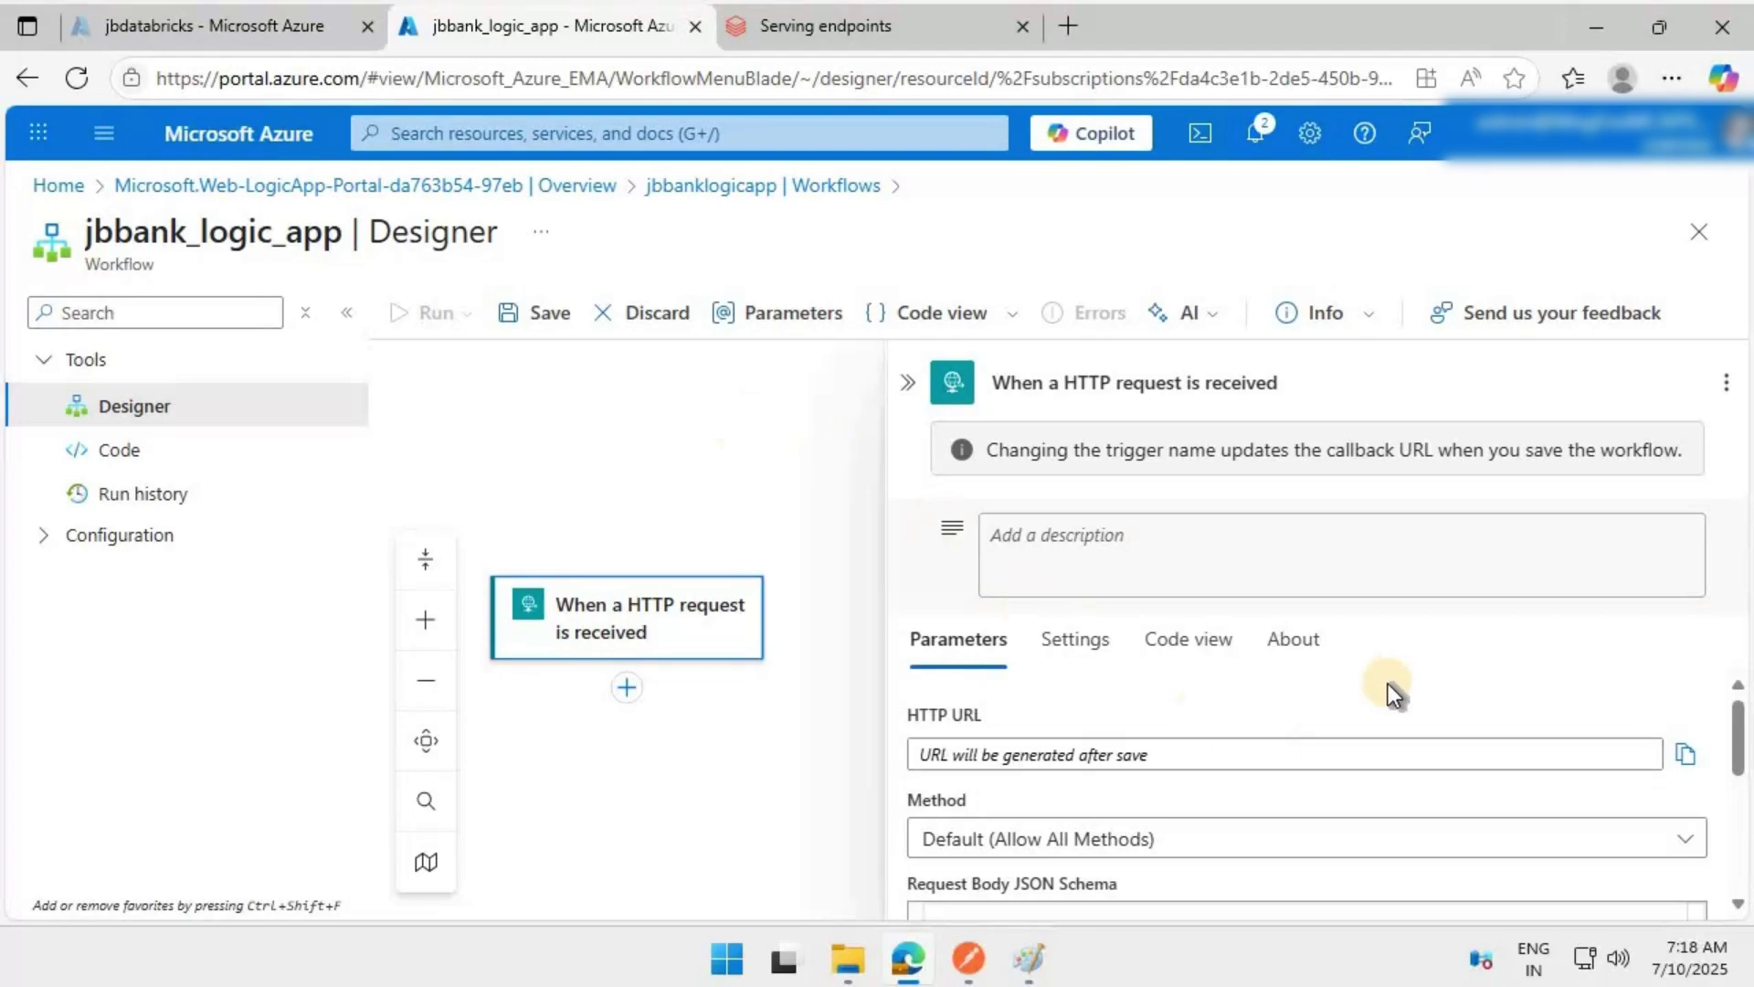
# Paste the copied request body JSON schema, an object with an inputs array, into the HTTP request trigger and check it.
pyautogui.scroll(-2, 1055, 805)
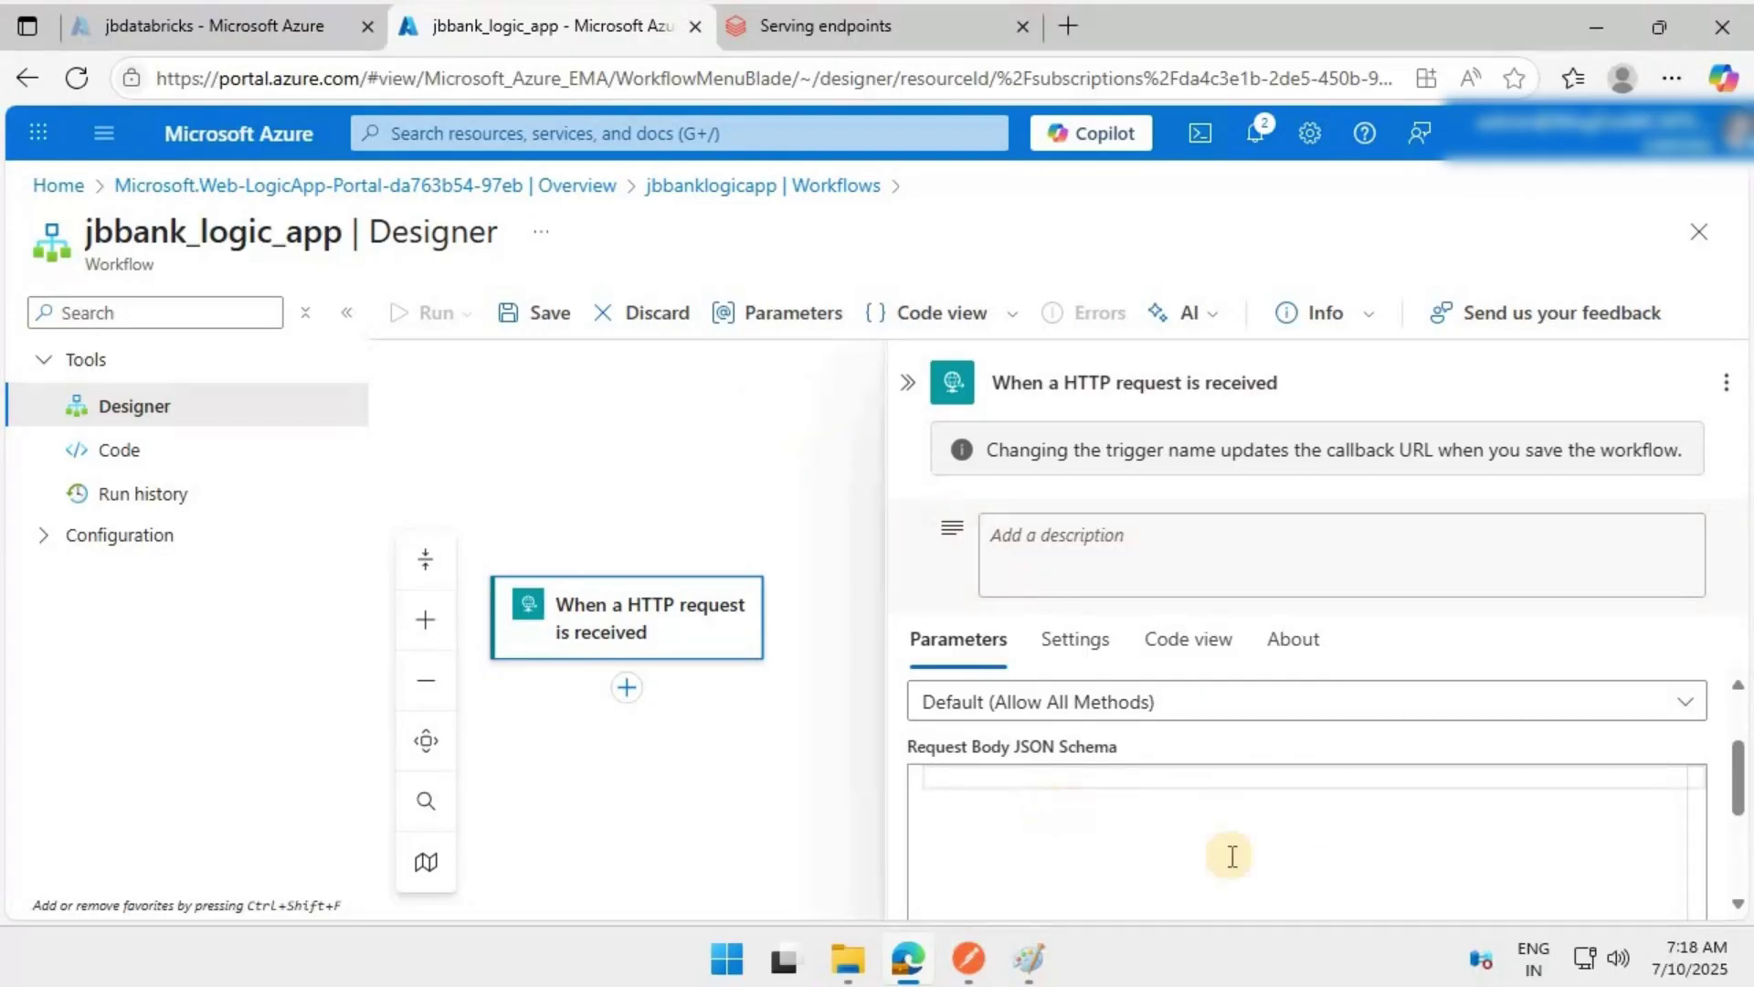
pyautogui.hotkey('ctrl', 'v')
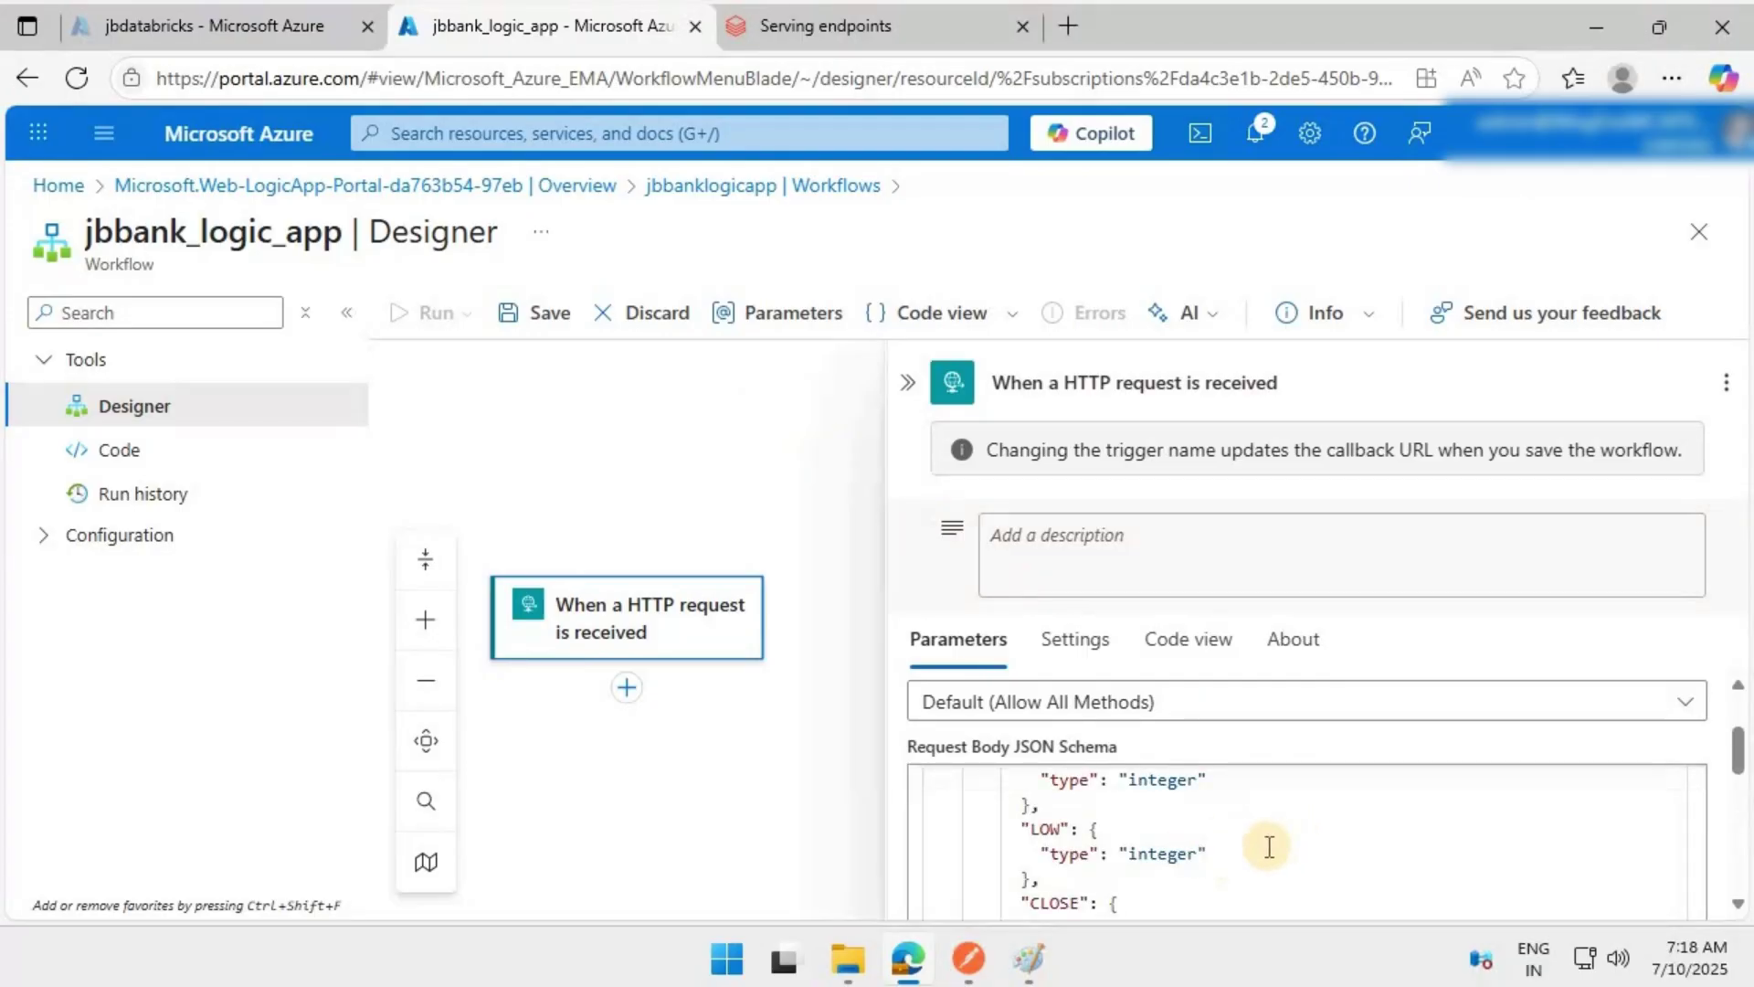
pyautogui.scroll(5, 1279, 842)
pyautogui.scroll(3, 1266, 849)
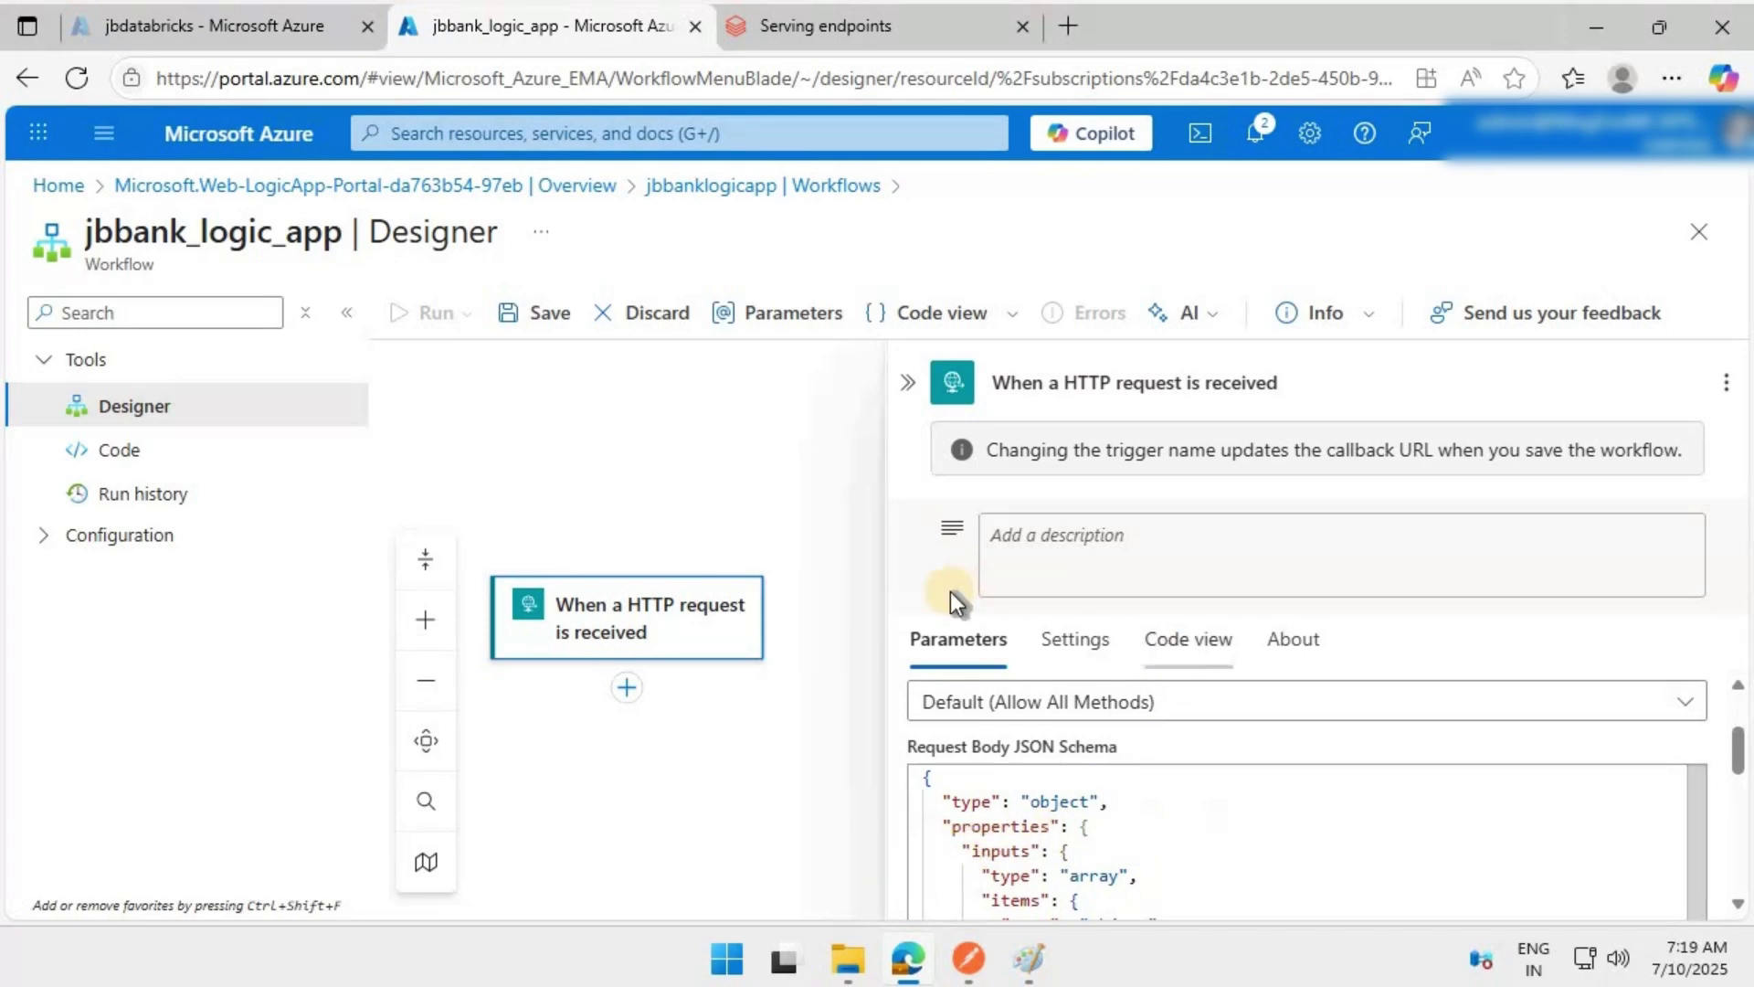
pyautogui.moveTo(1739, 758); pyautogui.dragTo(1738, 630)
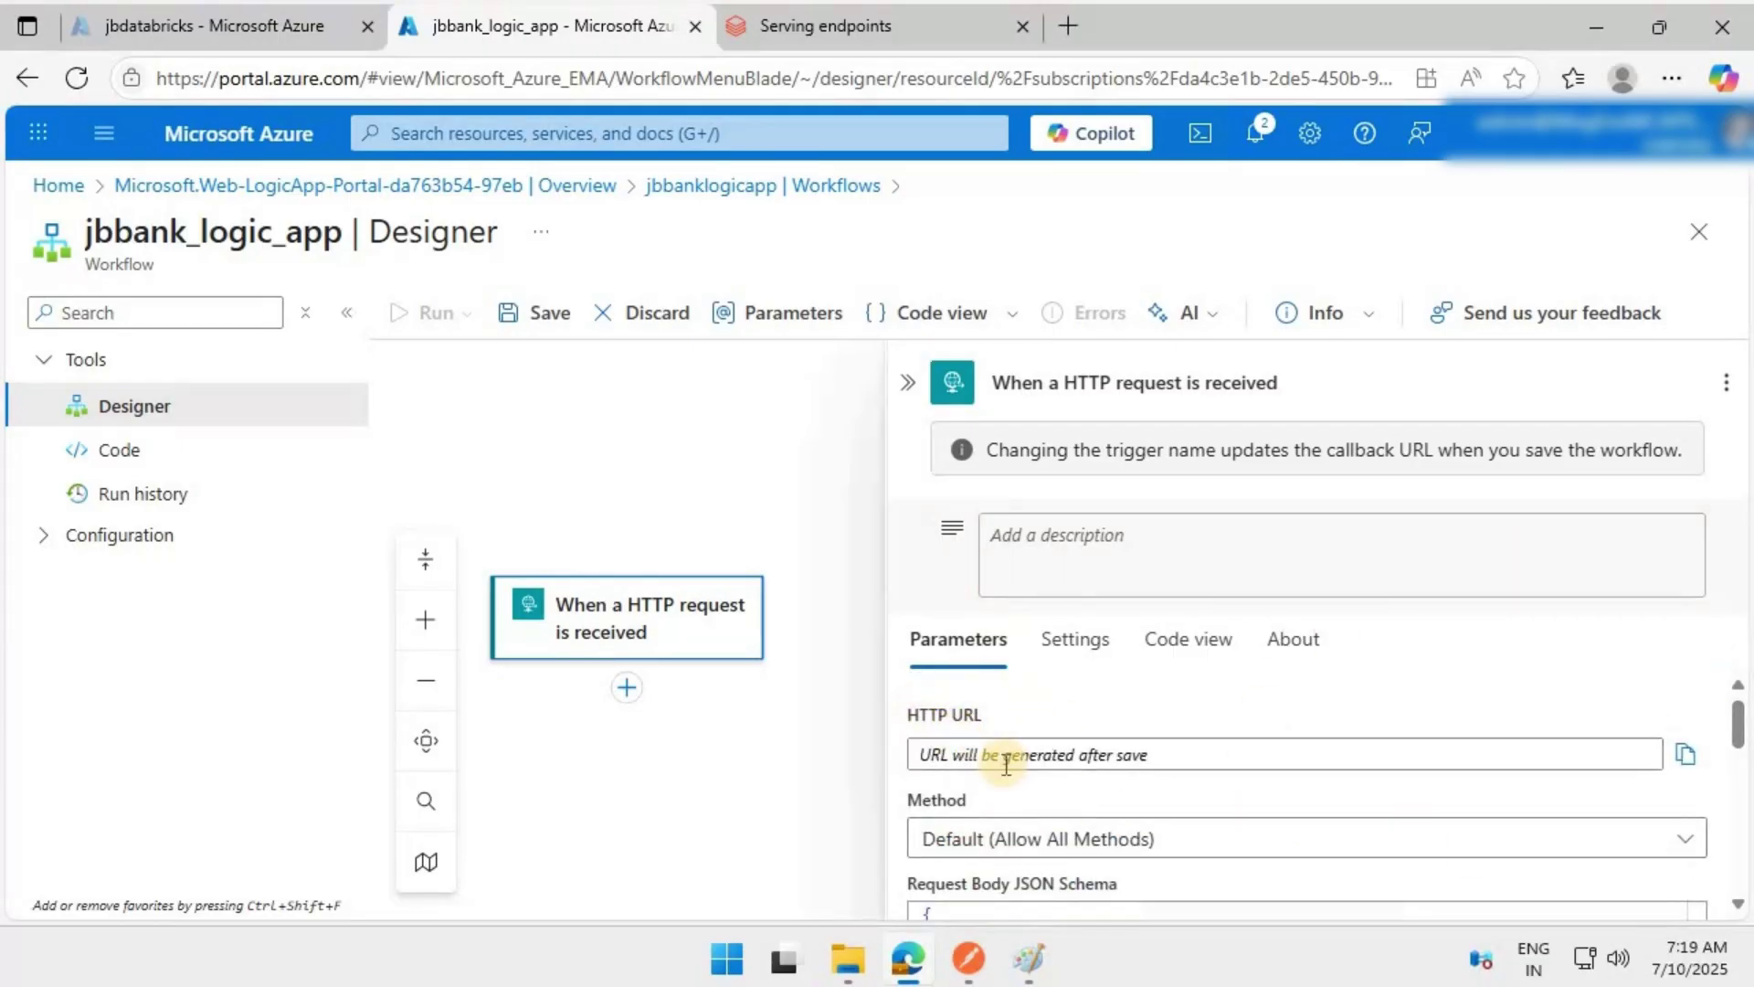
pyautogui.click(531, 330)
# Add a built-in HTTP action directly after the "When a HTTP request is received" trigger.
pyautogui.click(628, 694)
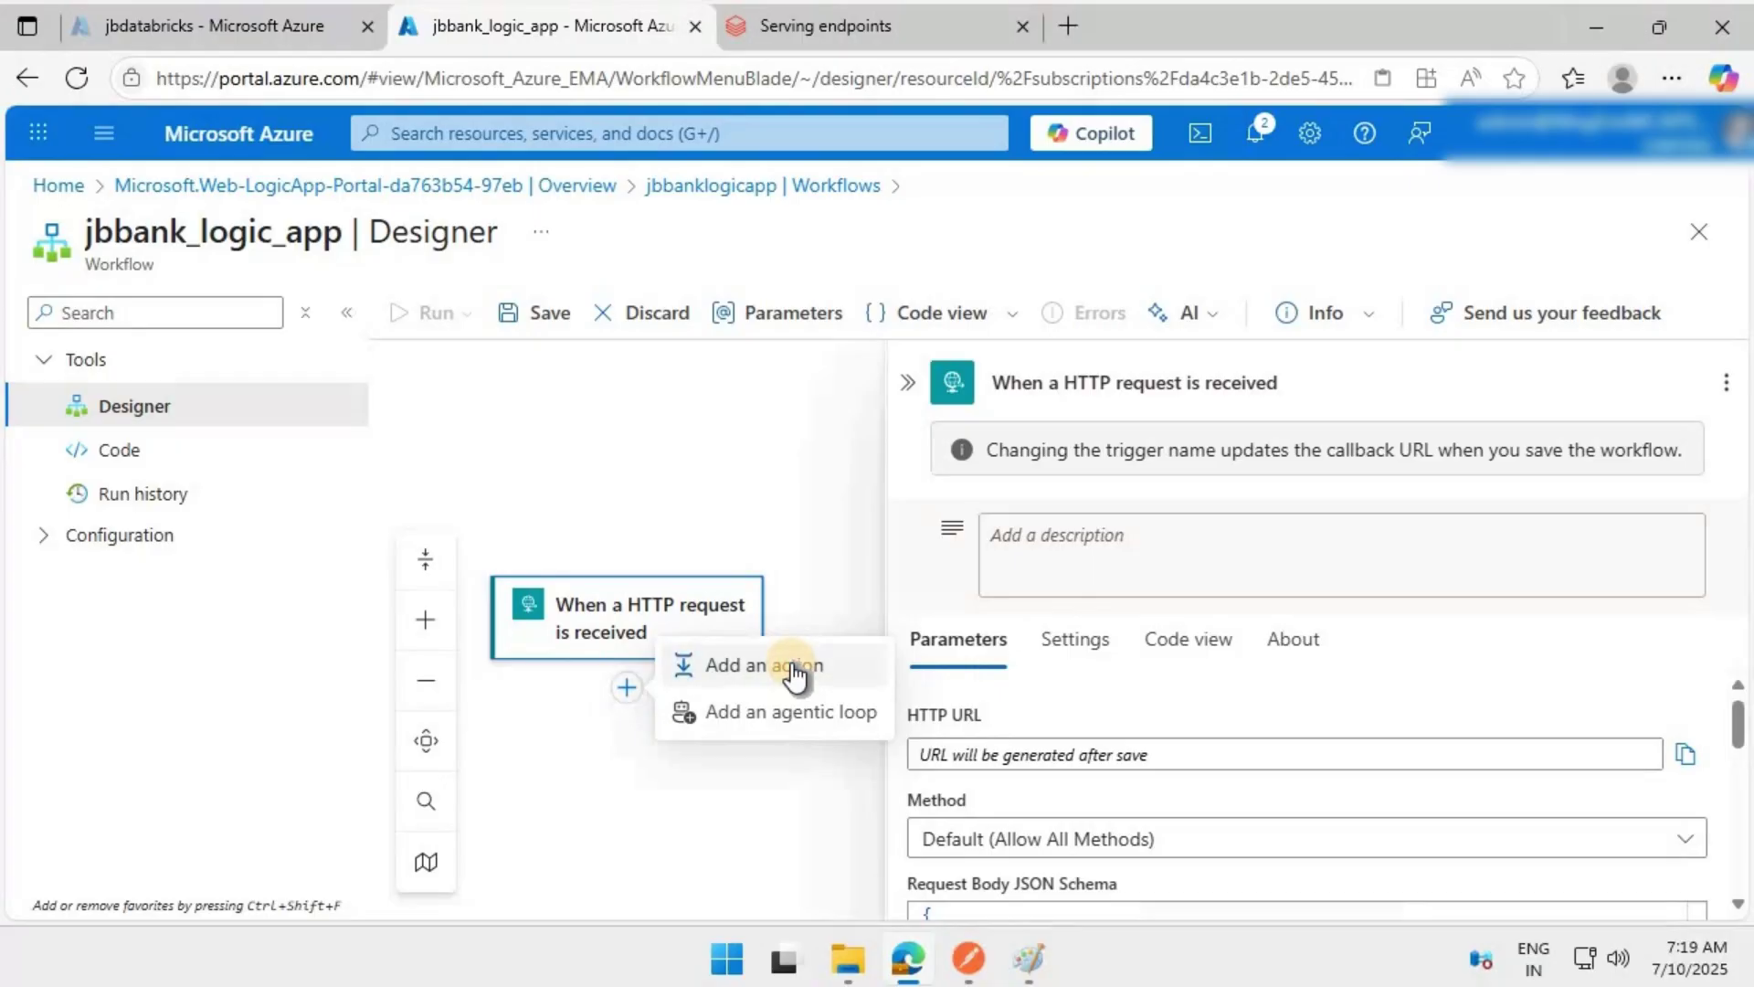
pyautogui.click(828, 676)
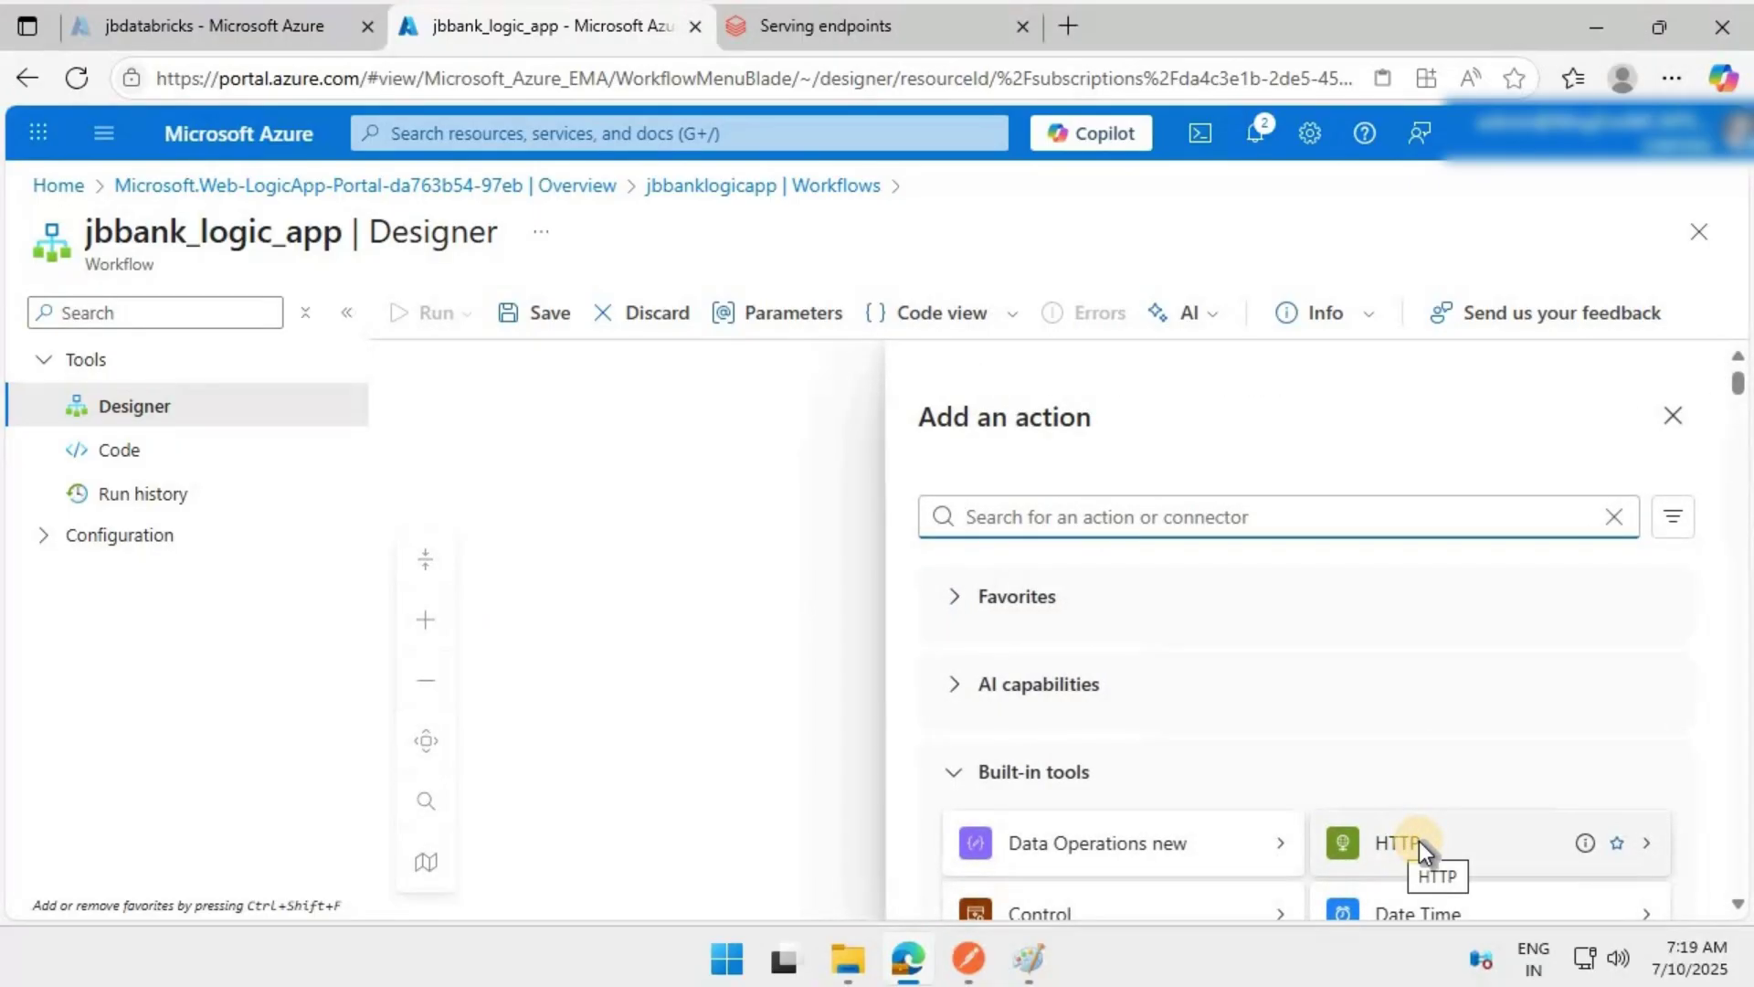
pyautogui.click(1418, 840)
pyautogui.click(1091, 634)
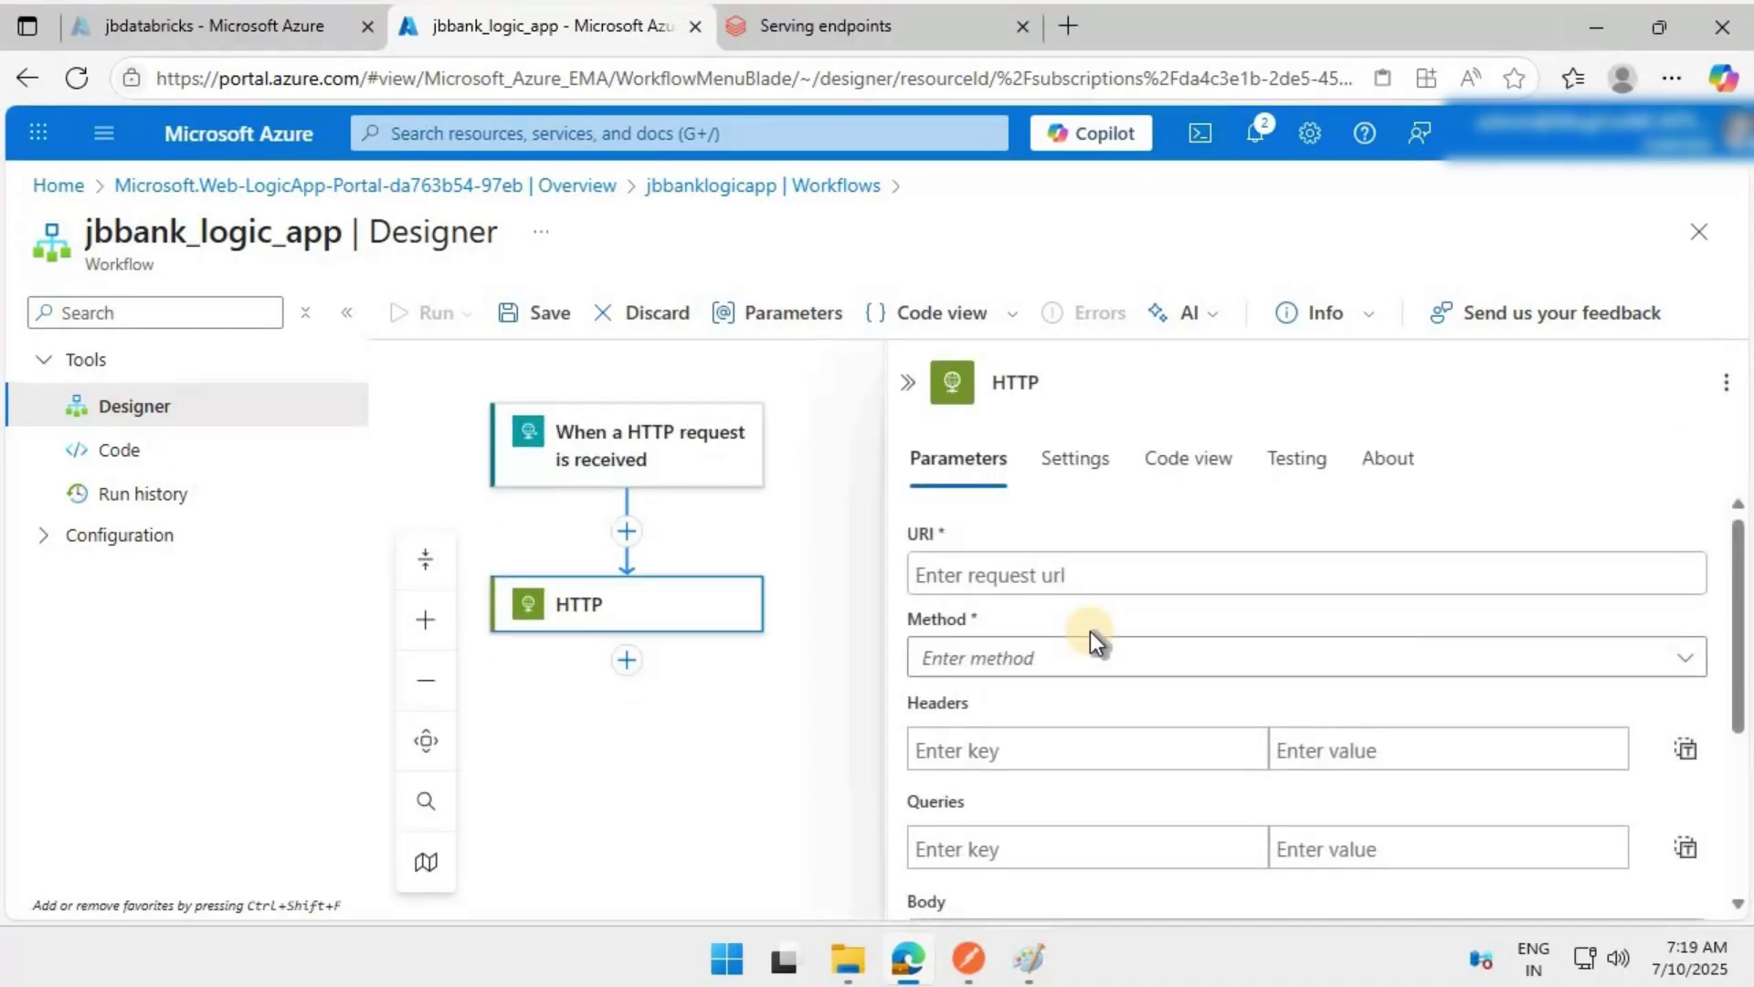
# Copy the HDFC_High_price_prediction serving endpoint's URL from Databricks into the HTTP action's URI and set its method to POST.
pyautogui.click(822, 25)
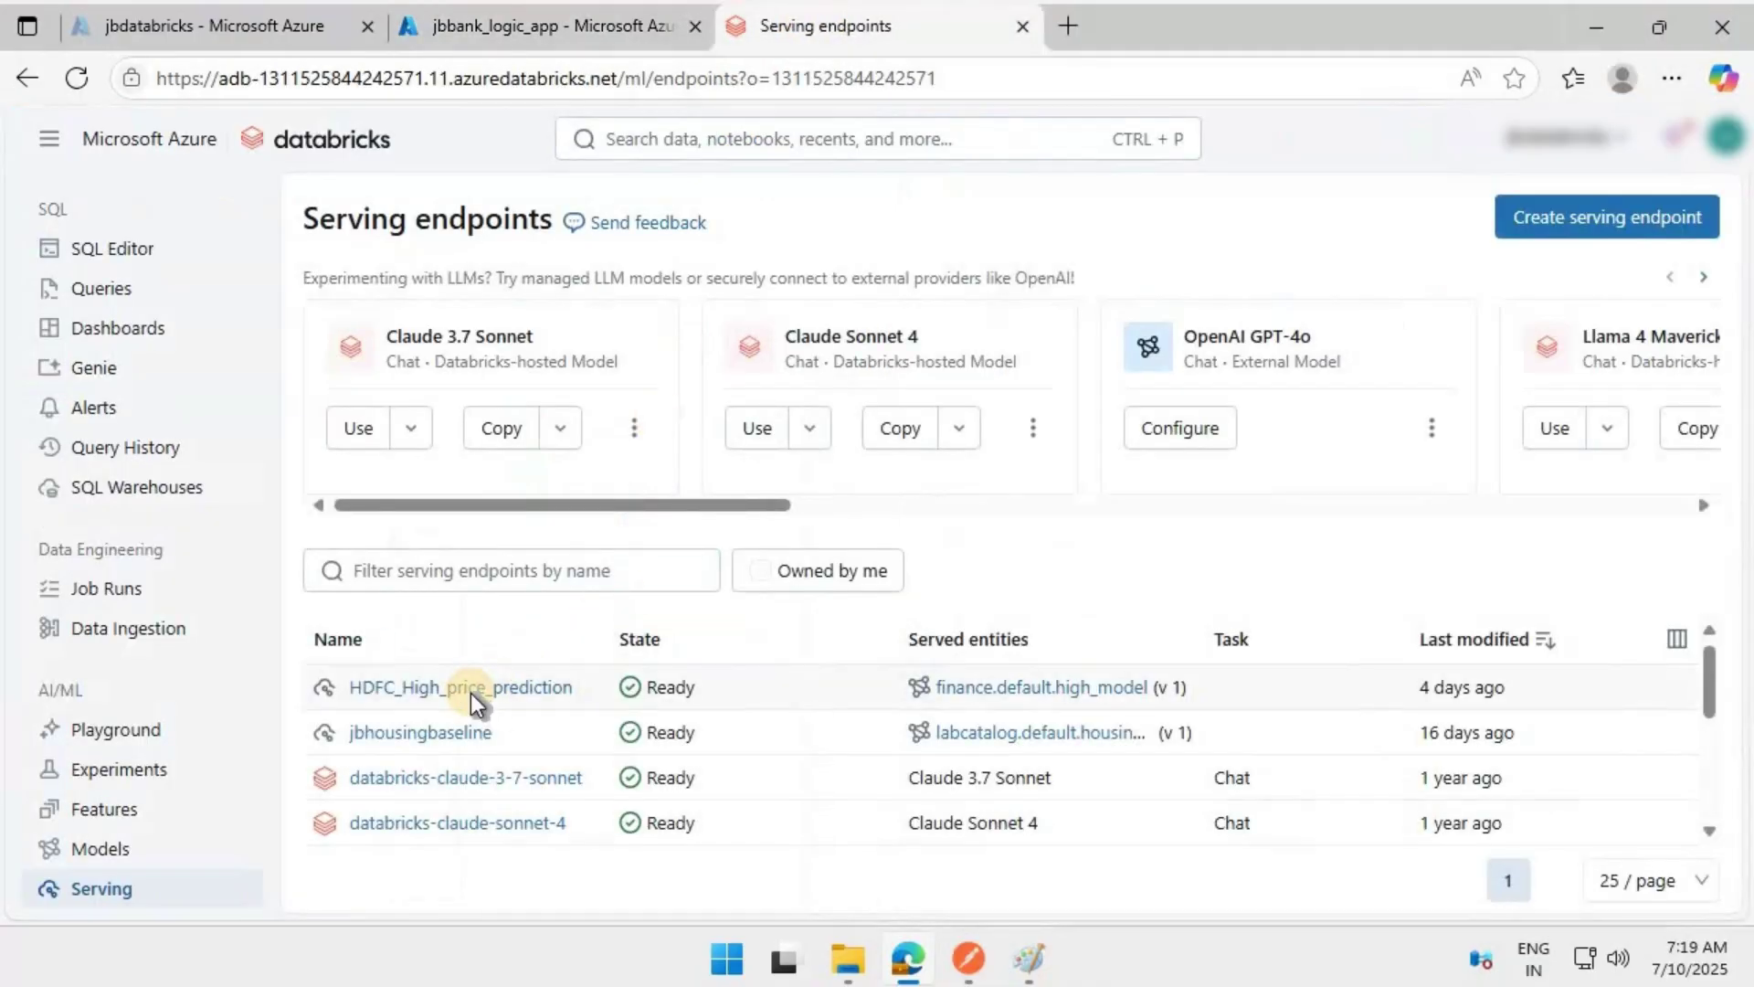
pyautogui.click(469, 694)
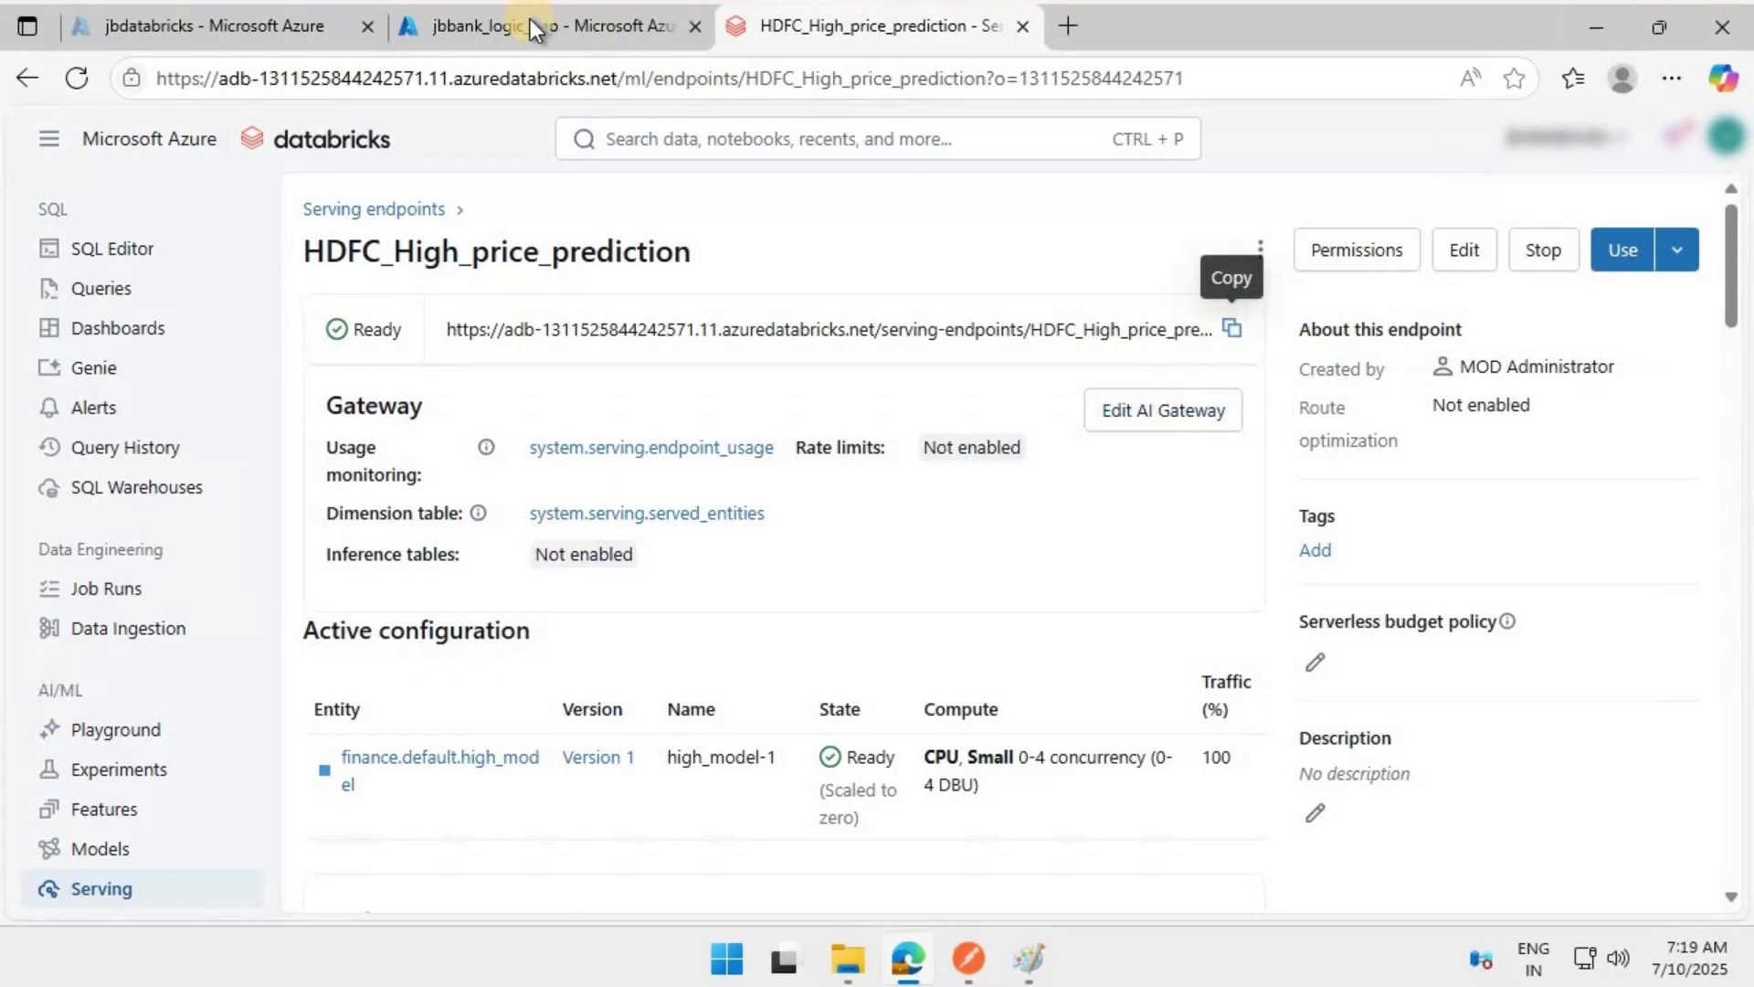
pyautogui.click(1228, 331)
pyautogui.hotkey('ctrl', 'shift', 'Tab')
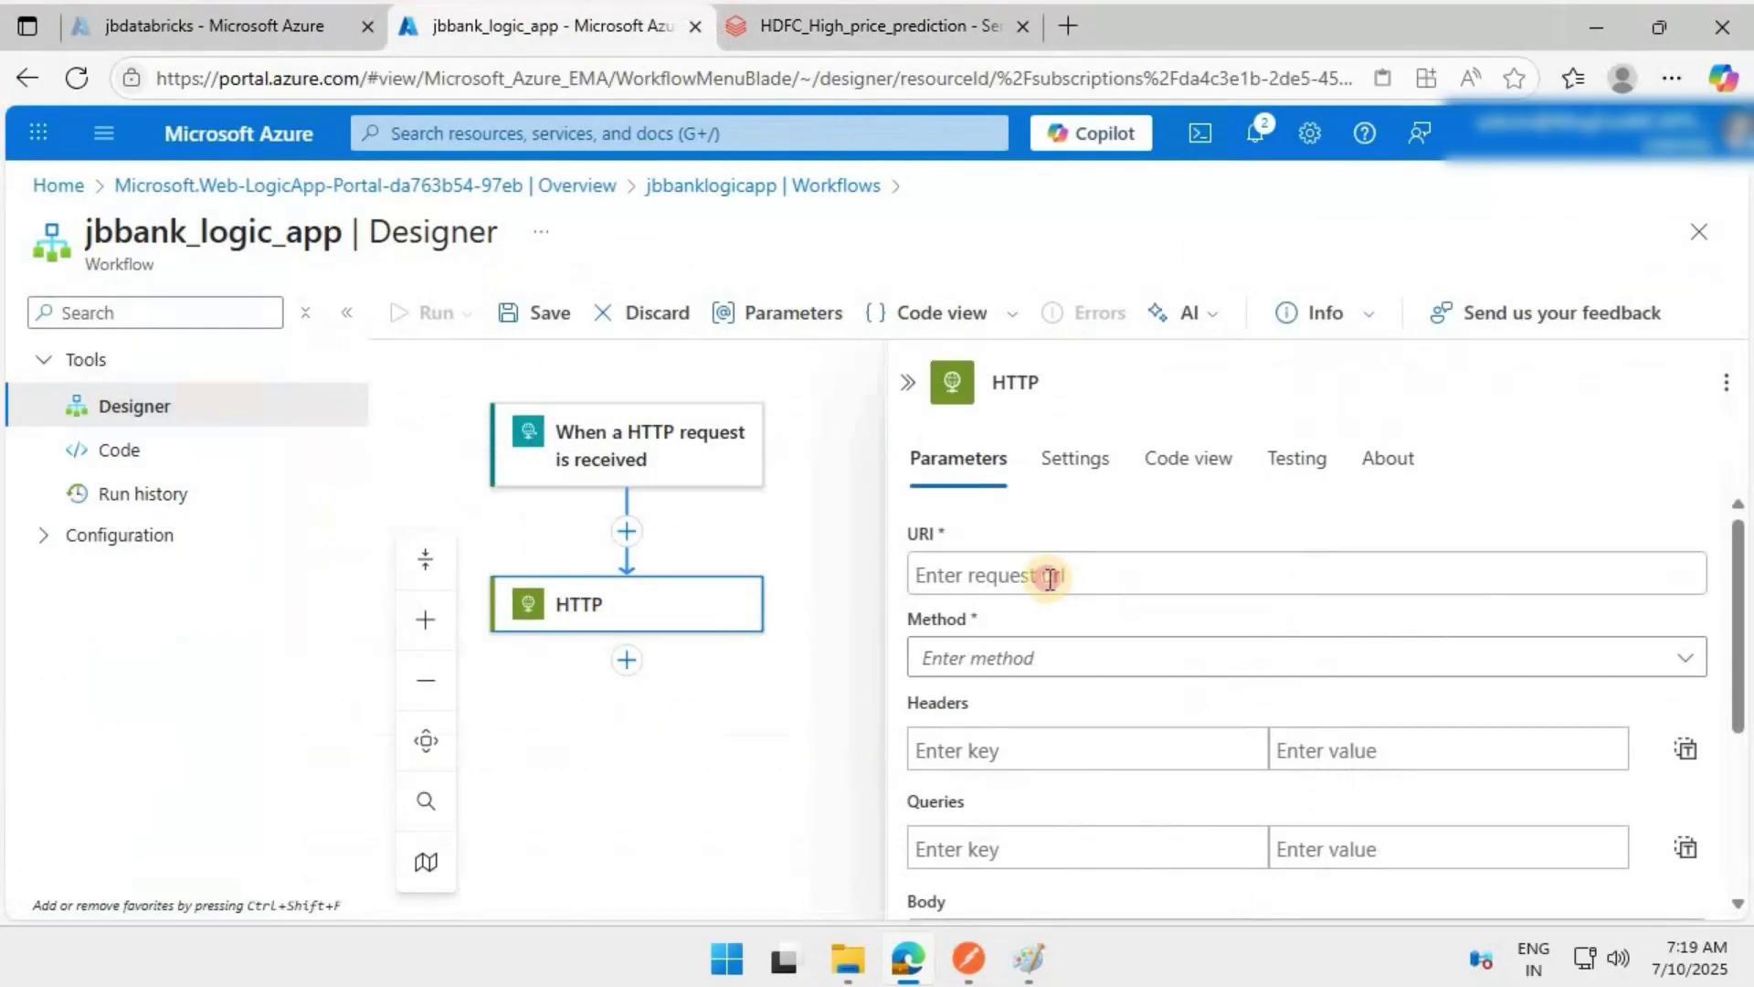
pyautogui.click(1050, 580)
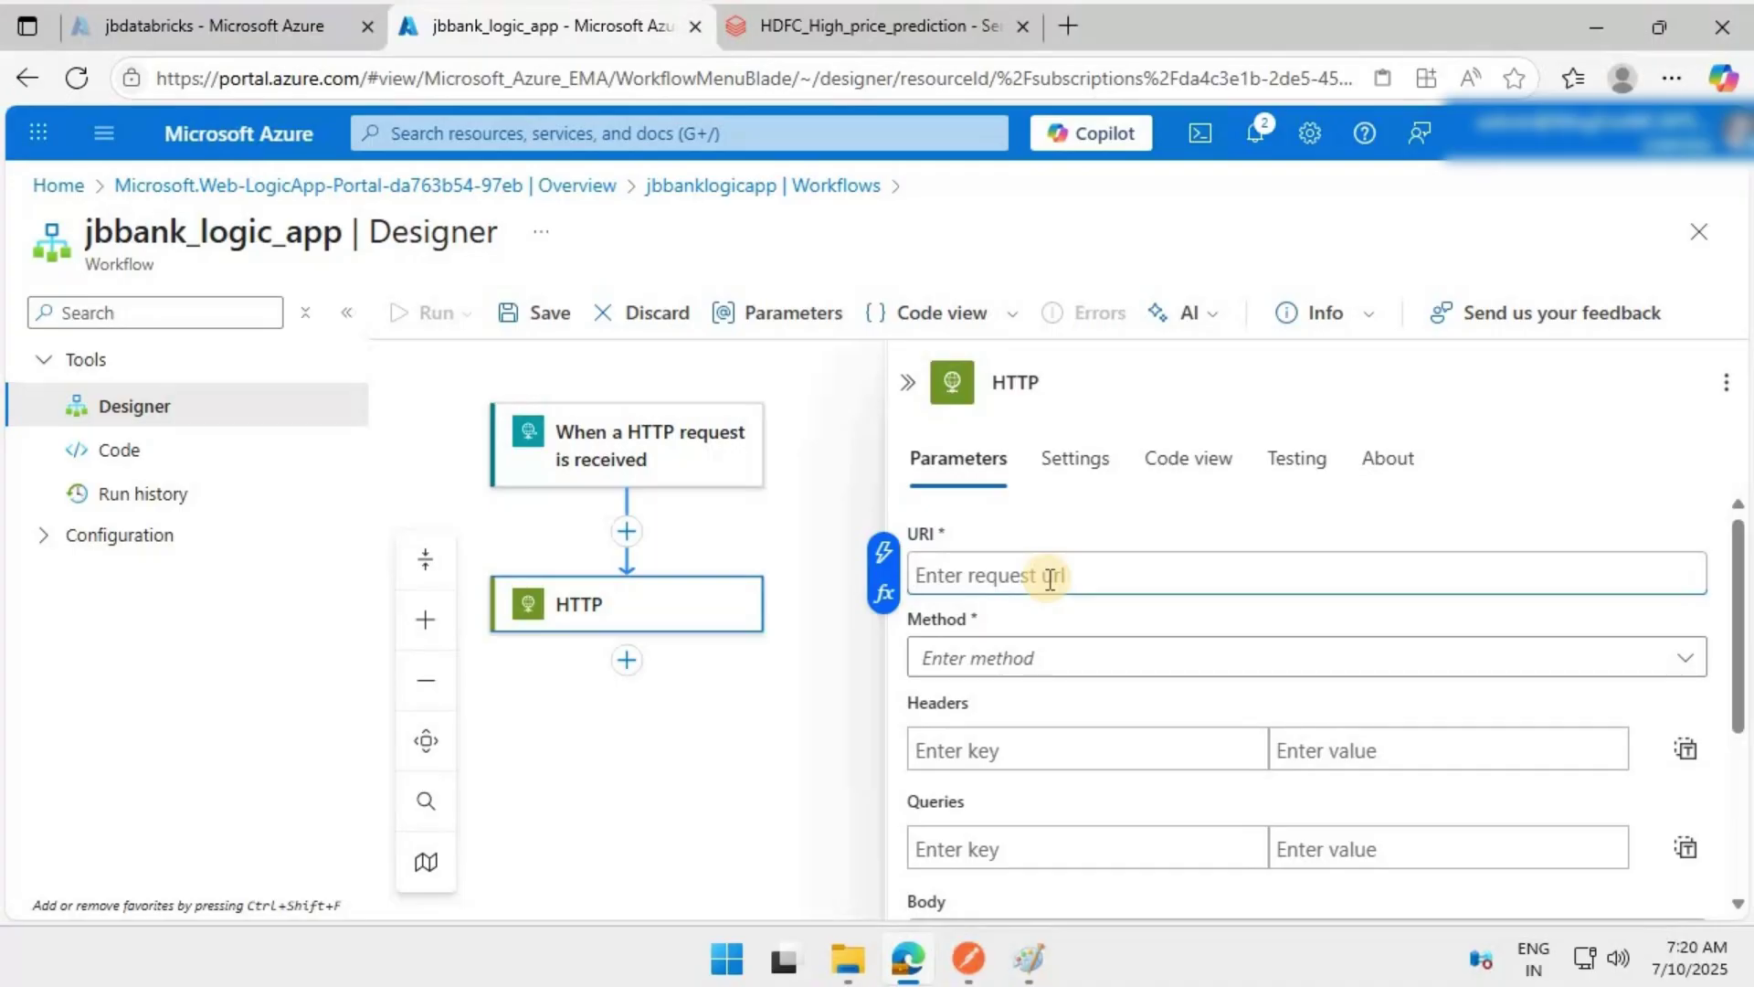
pyautogui.hotkey('ctrl', 'v')
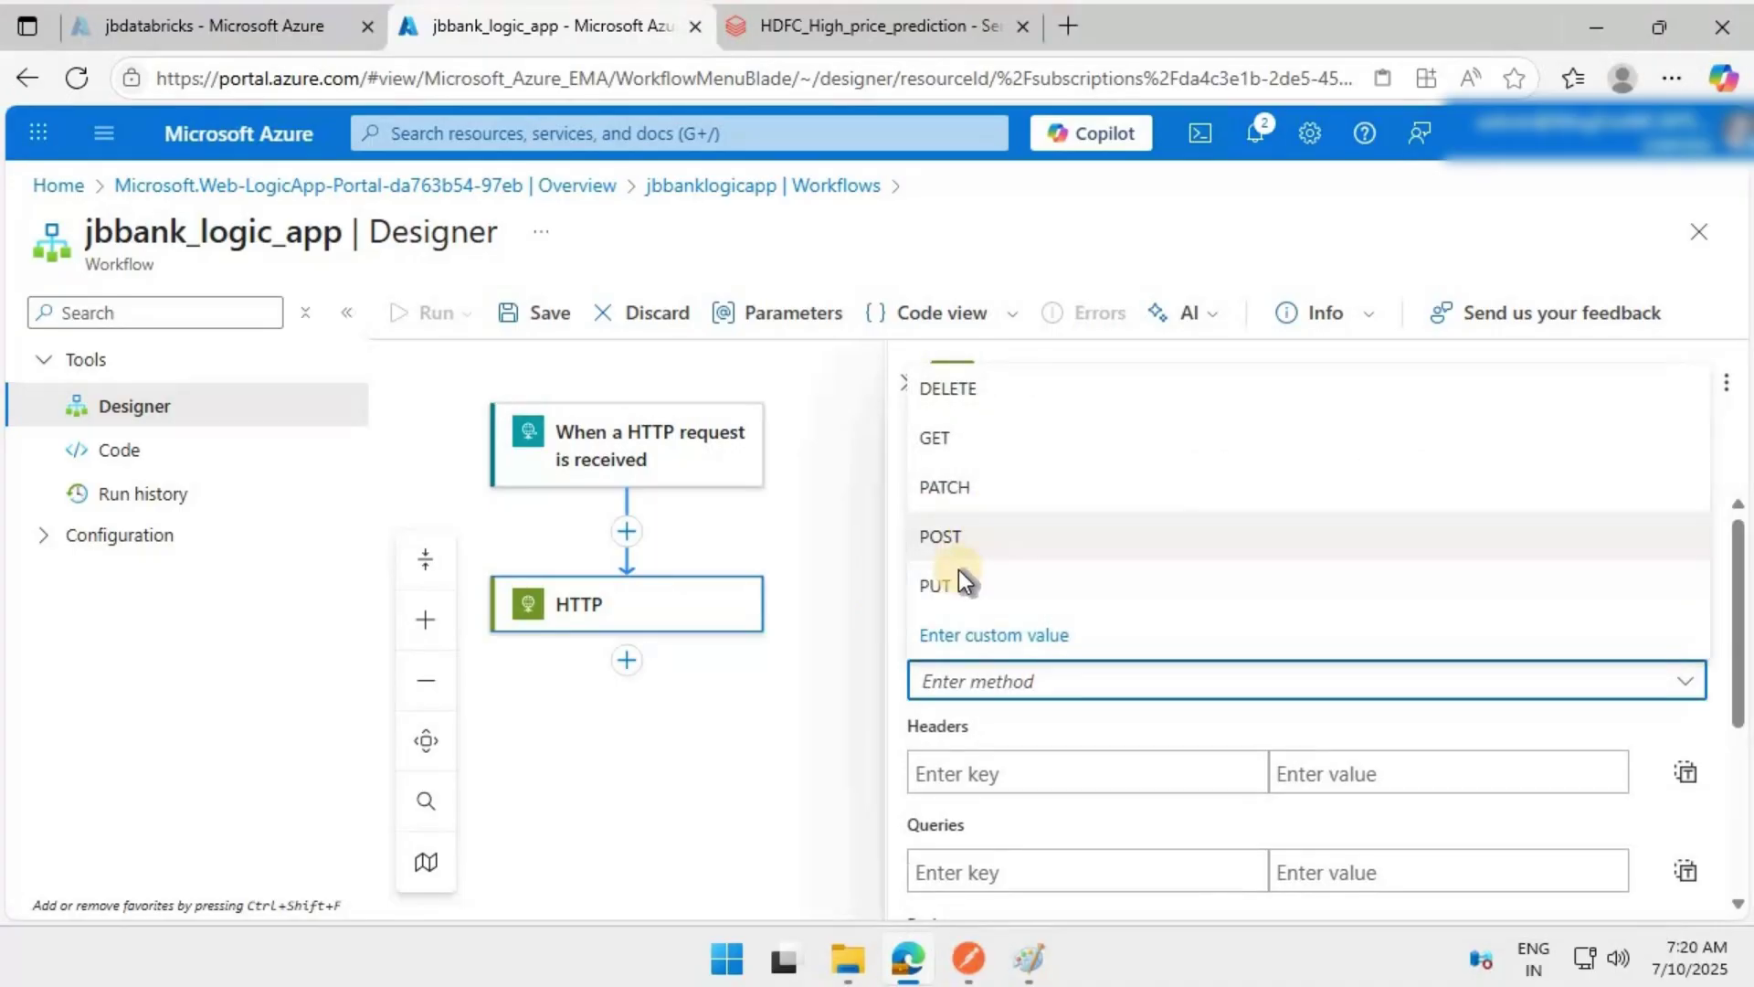
pyautogui.click(955, 539)
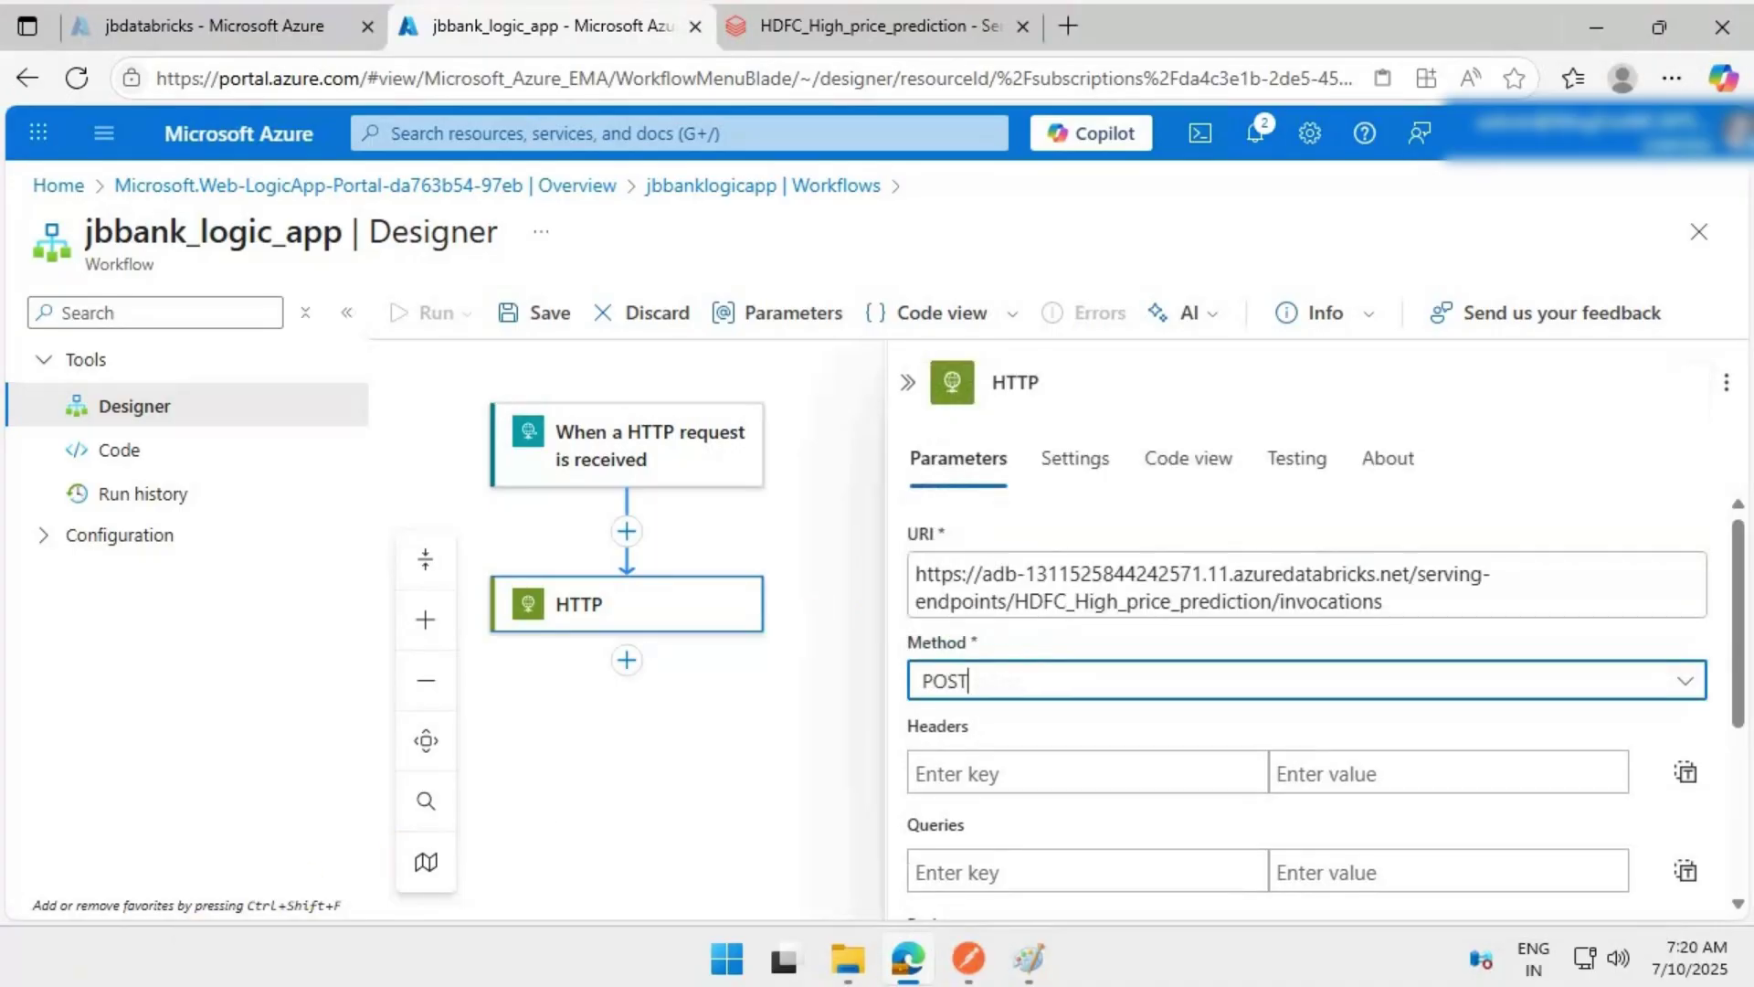
# Add an Authorization header to the HTTP action, with the word Bearer and the Databricks access token as its value.
pyautogui.click(1021, 771)
pyautogui.write('Authorization')
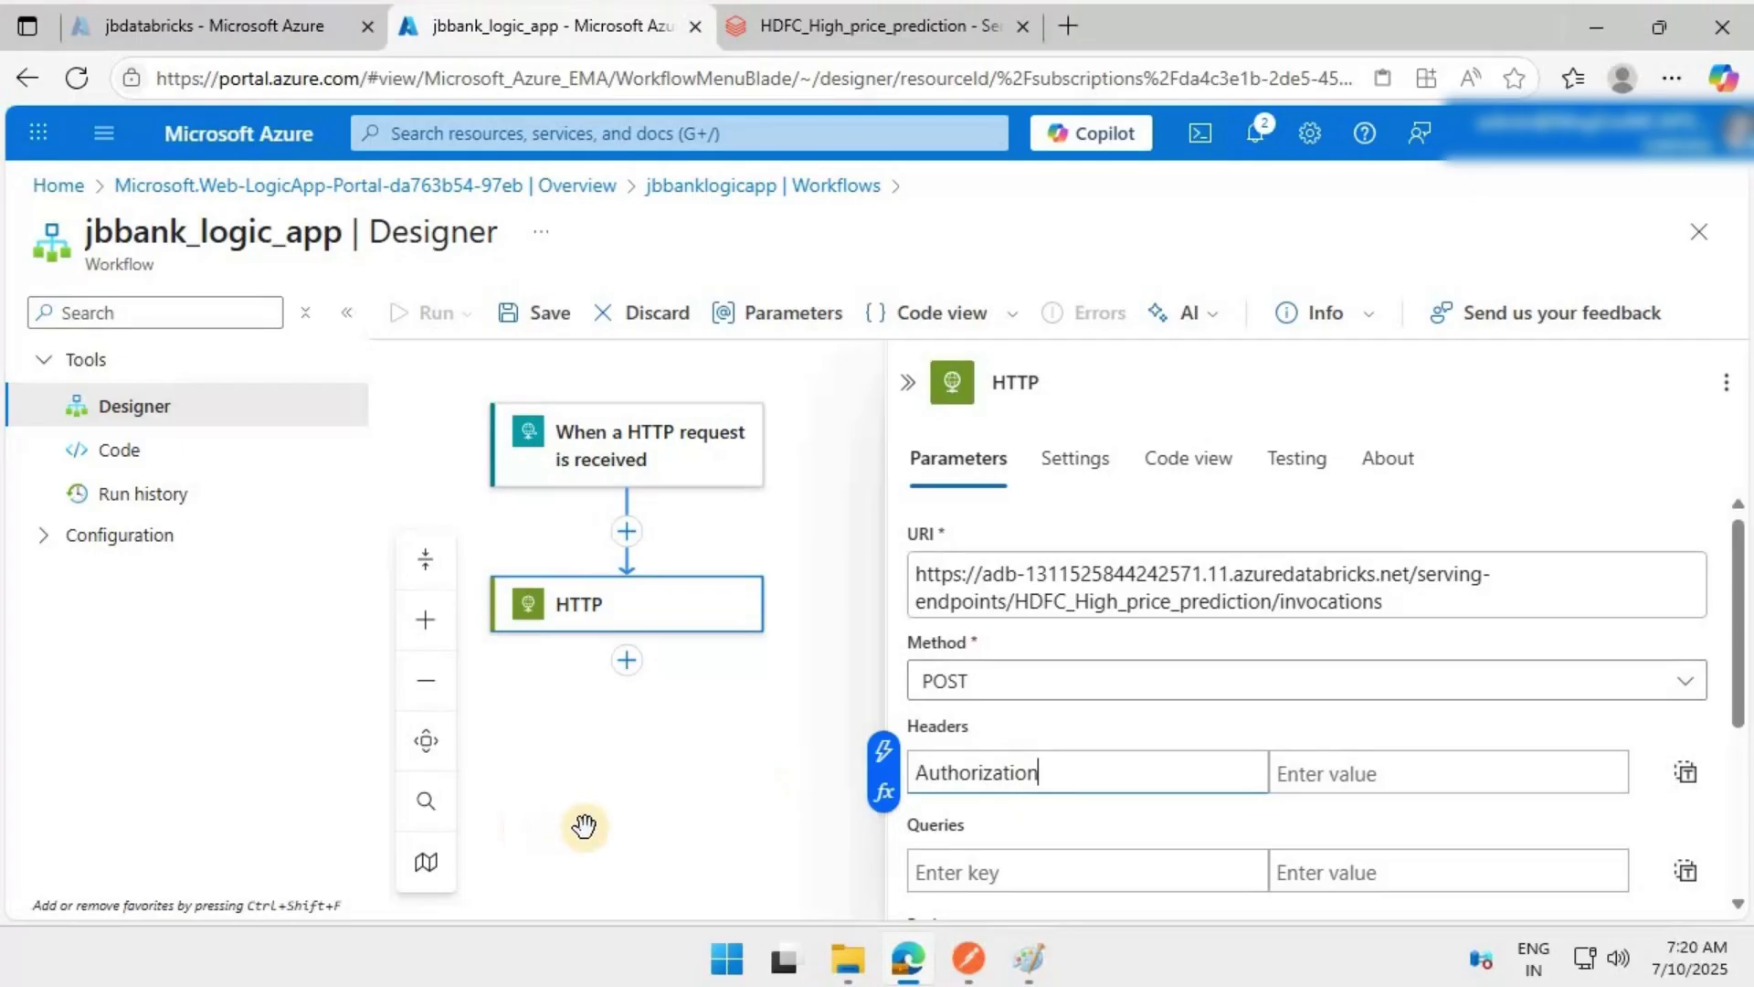
pyautogui.click(1362, 772)
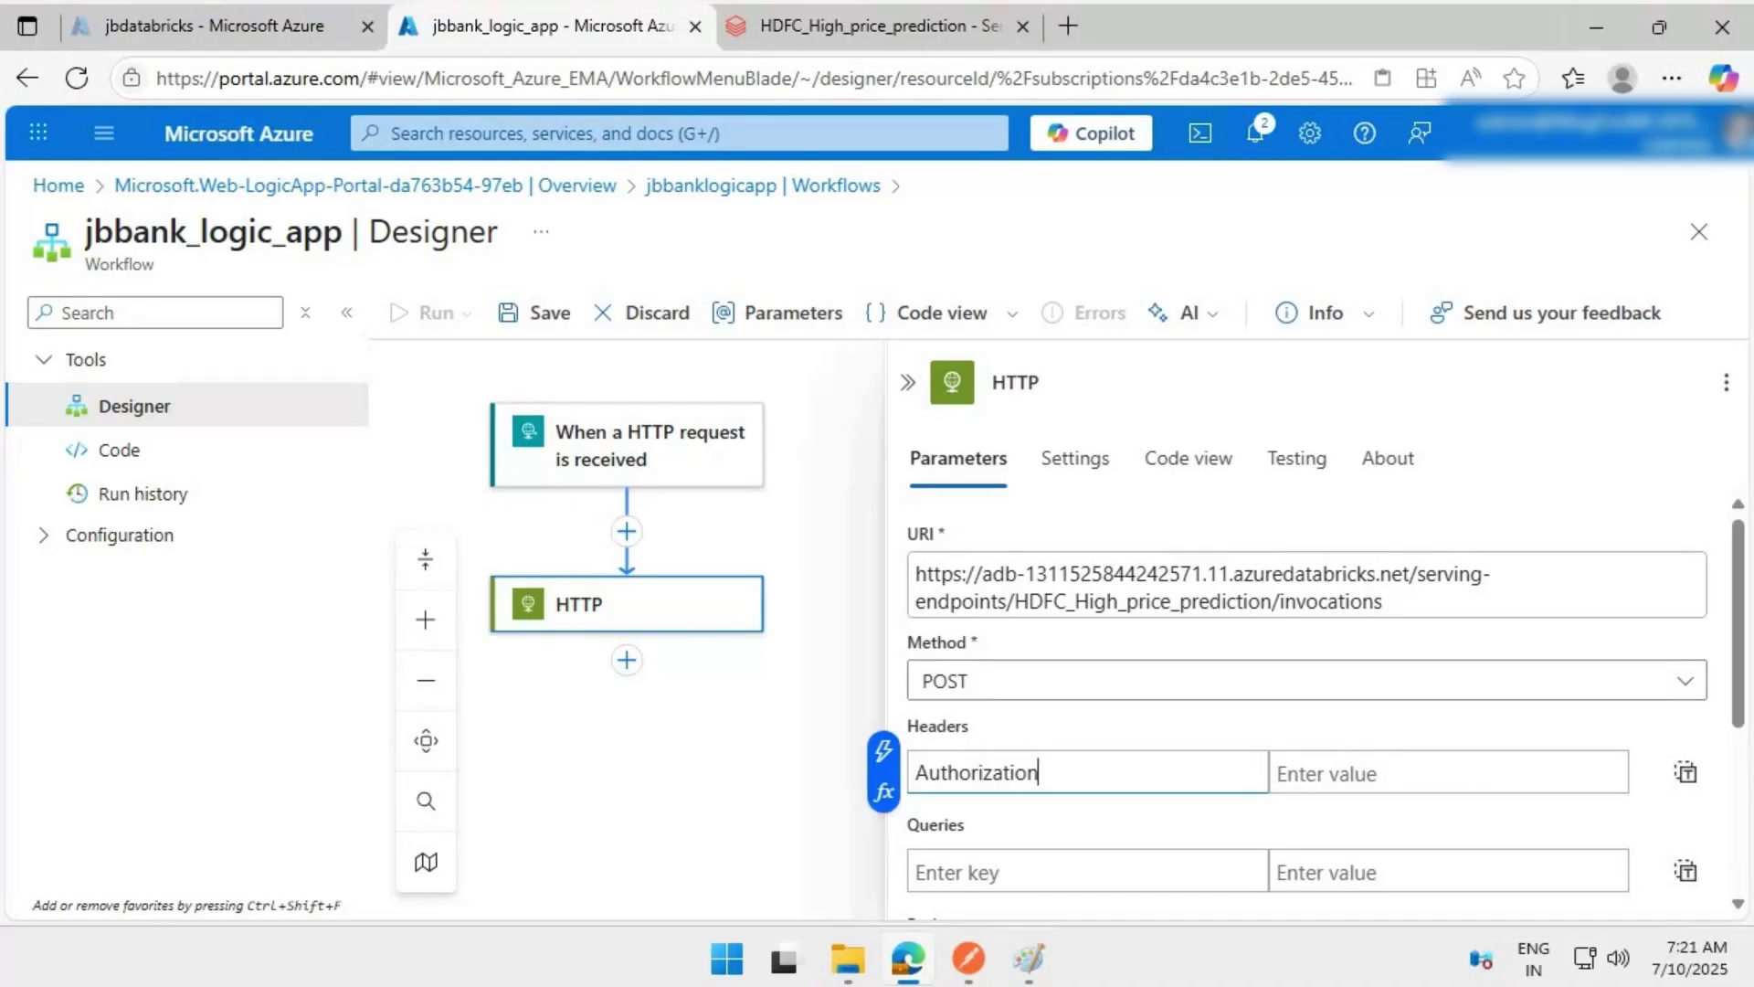
pyautogui.click(1346, 773)
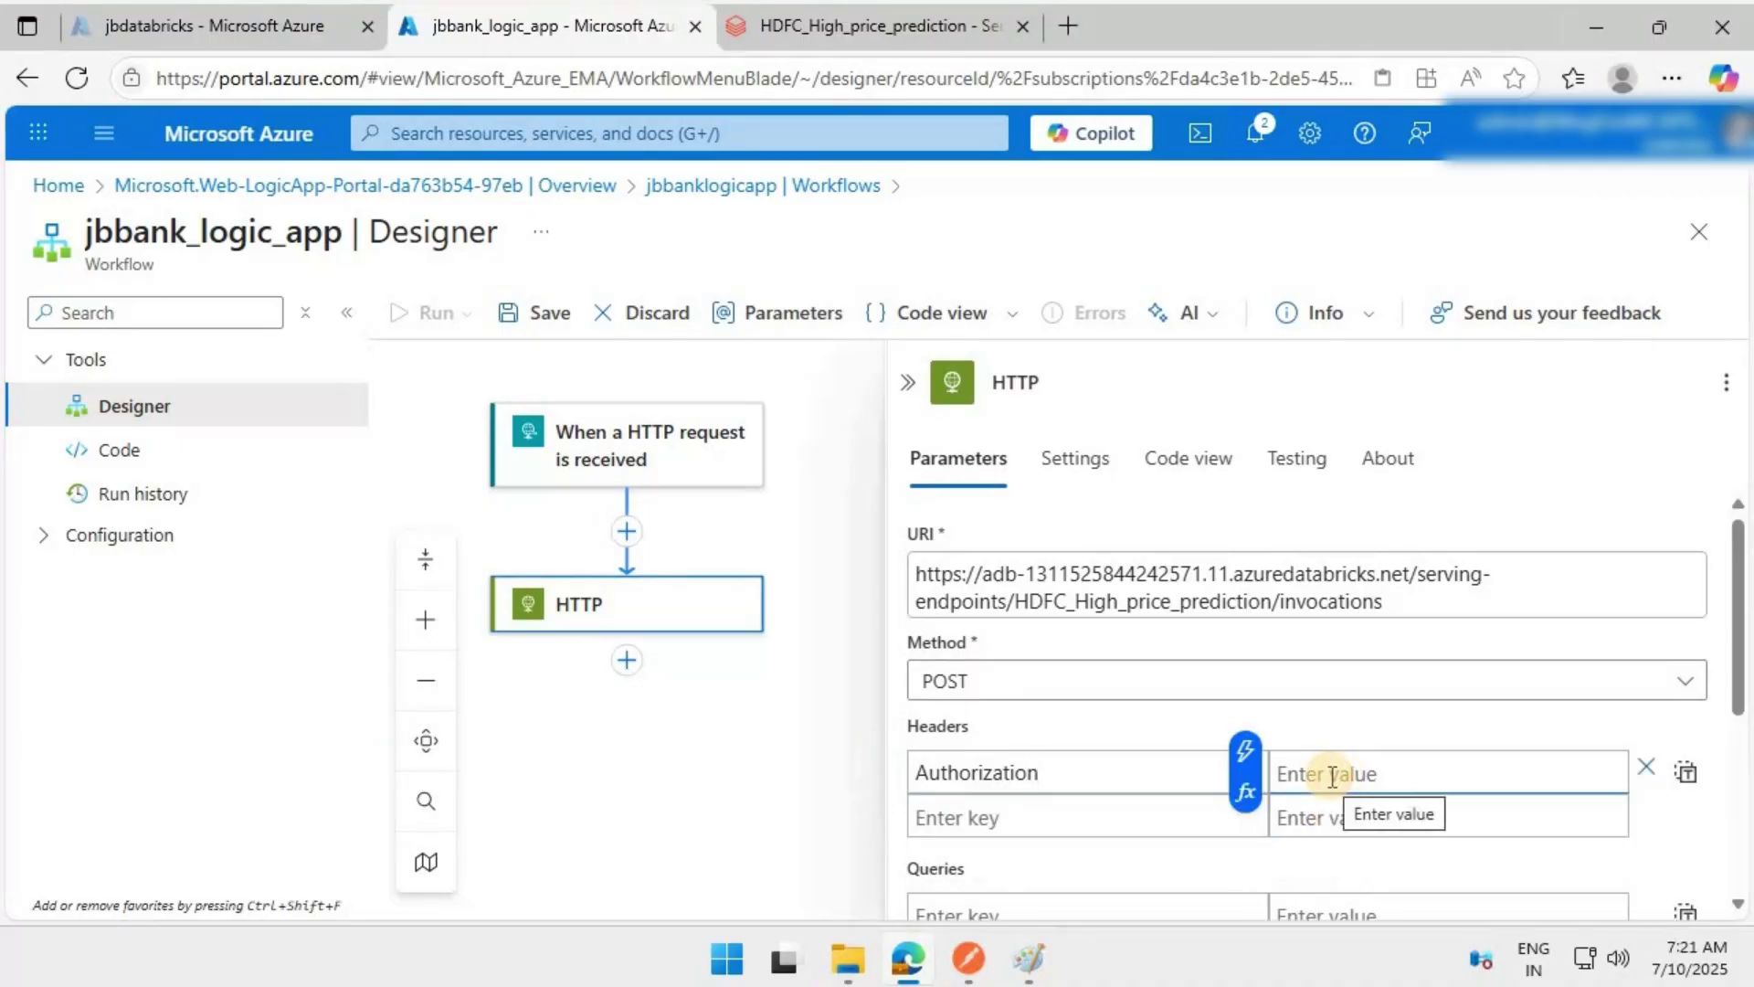
pyautogui.hotkey('ctrl', 'v')
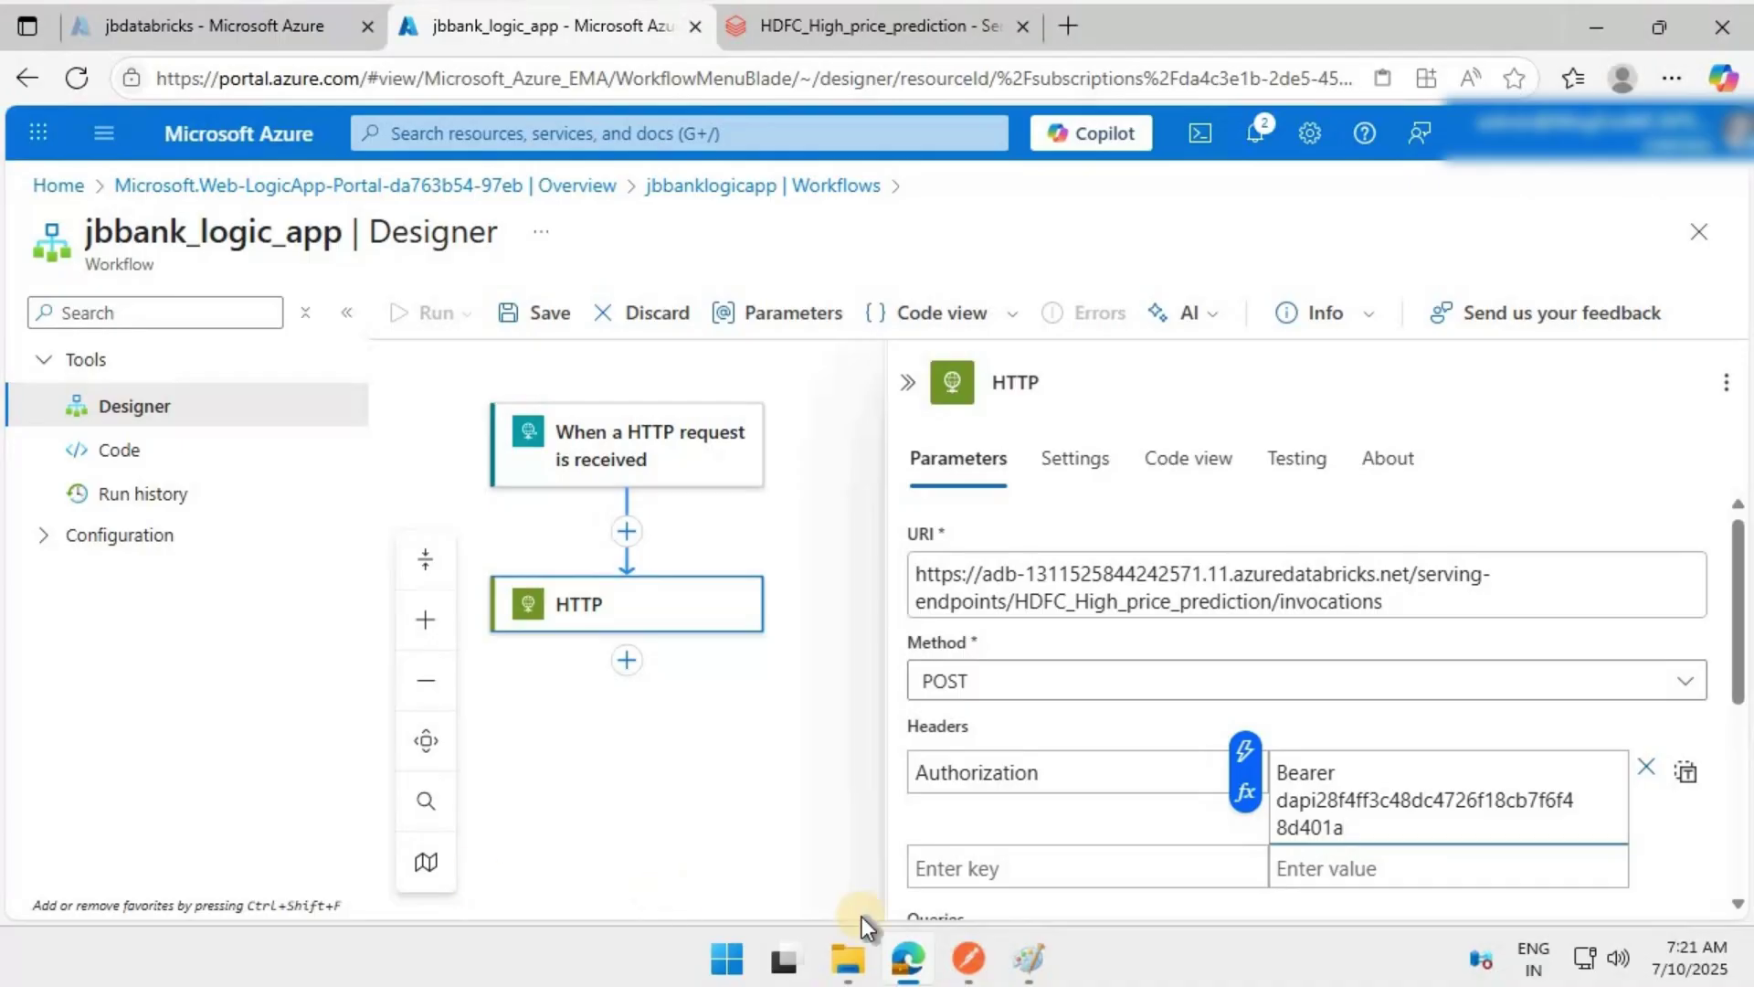
# Add a second header to the HTTP action, Content-Type with the value application/json.
pyautogui.click(1030, 866)
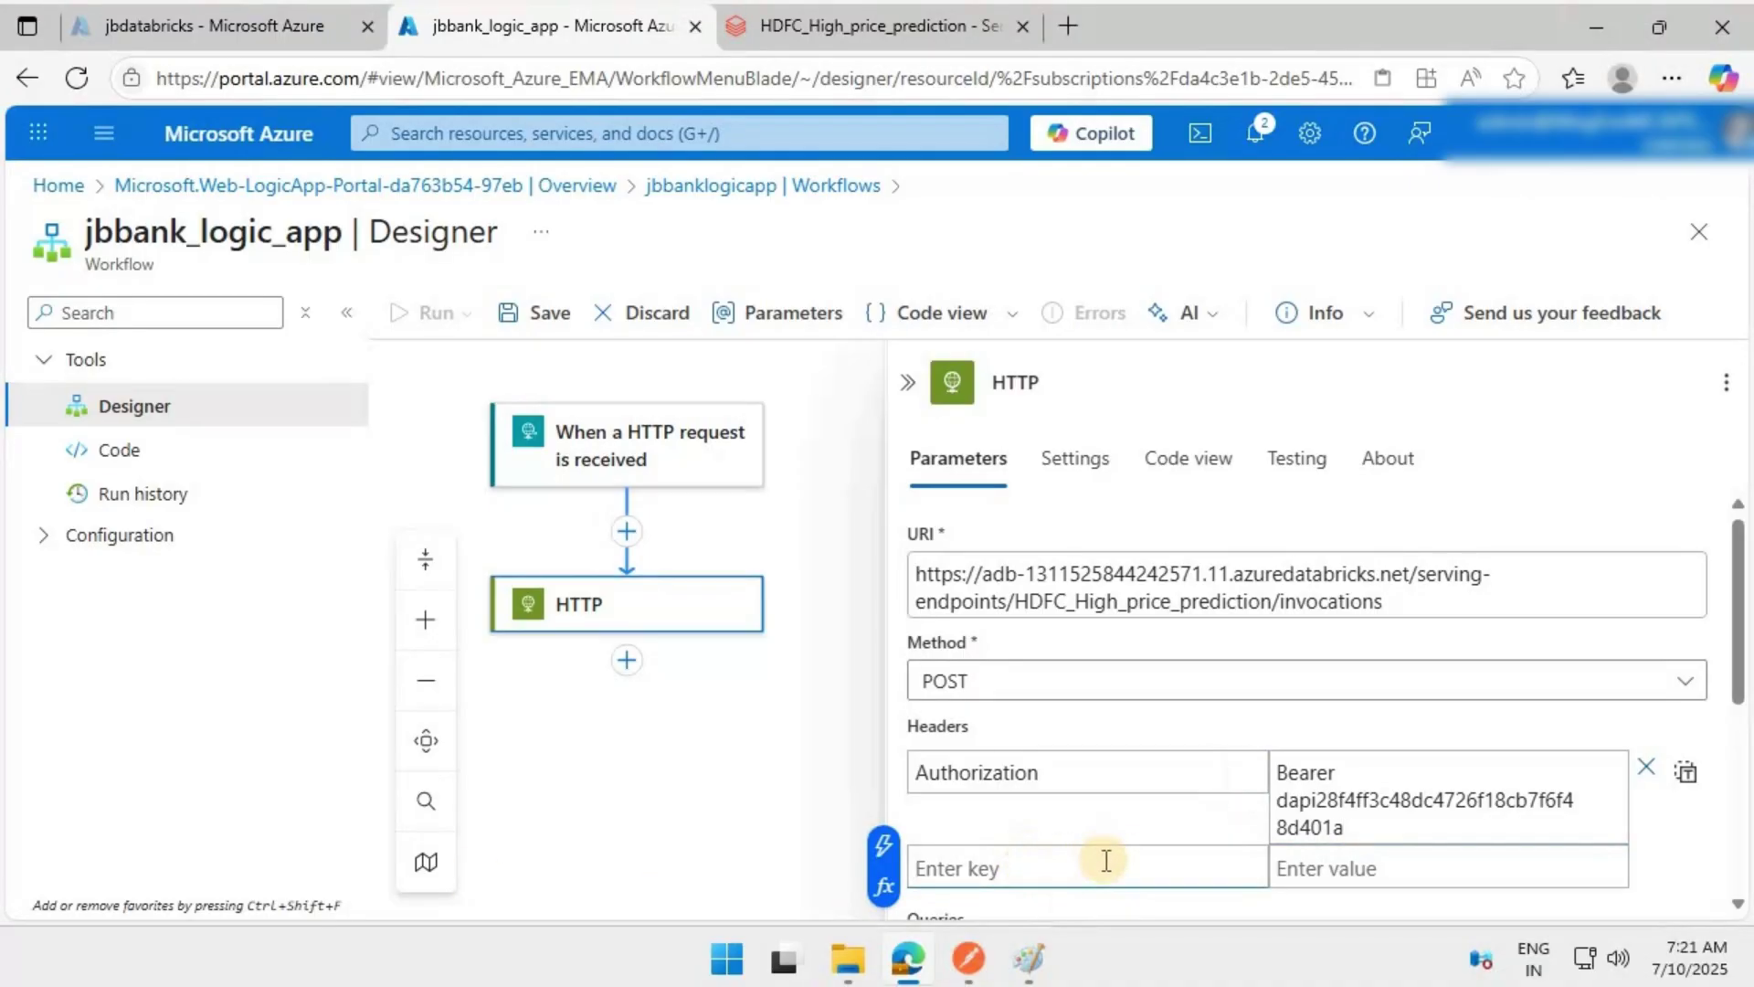
pyautogui.hotkey('ctrl', 'v')
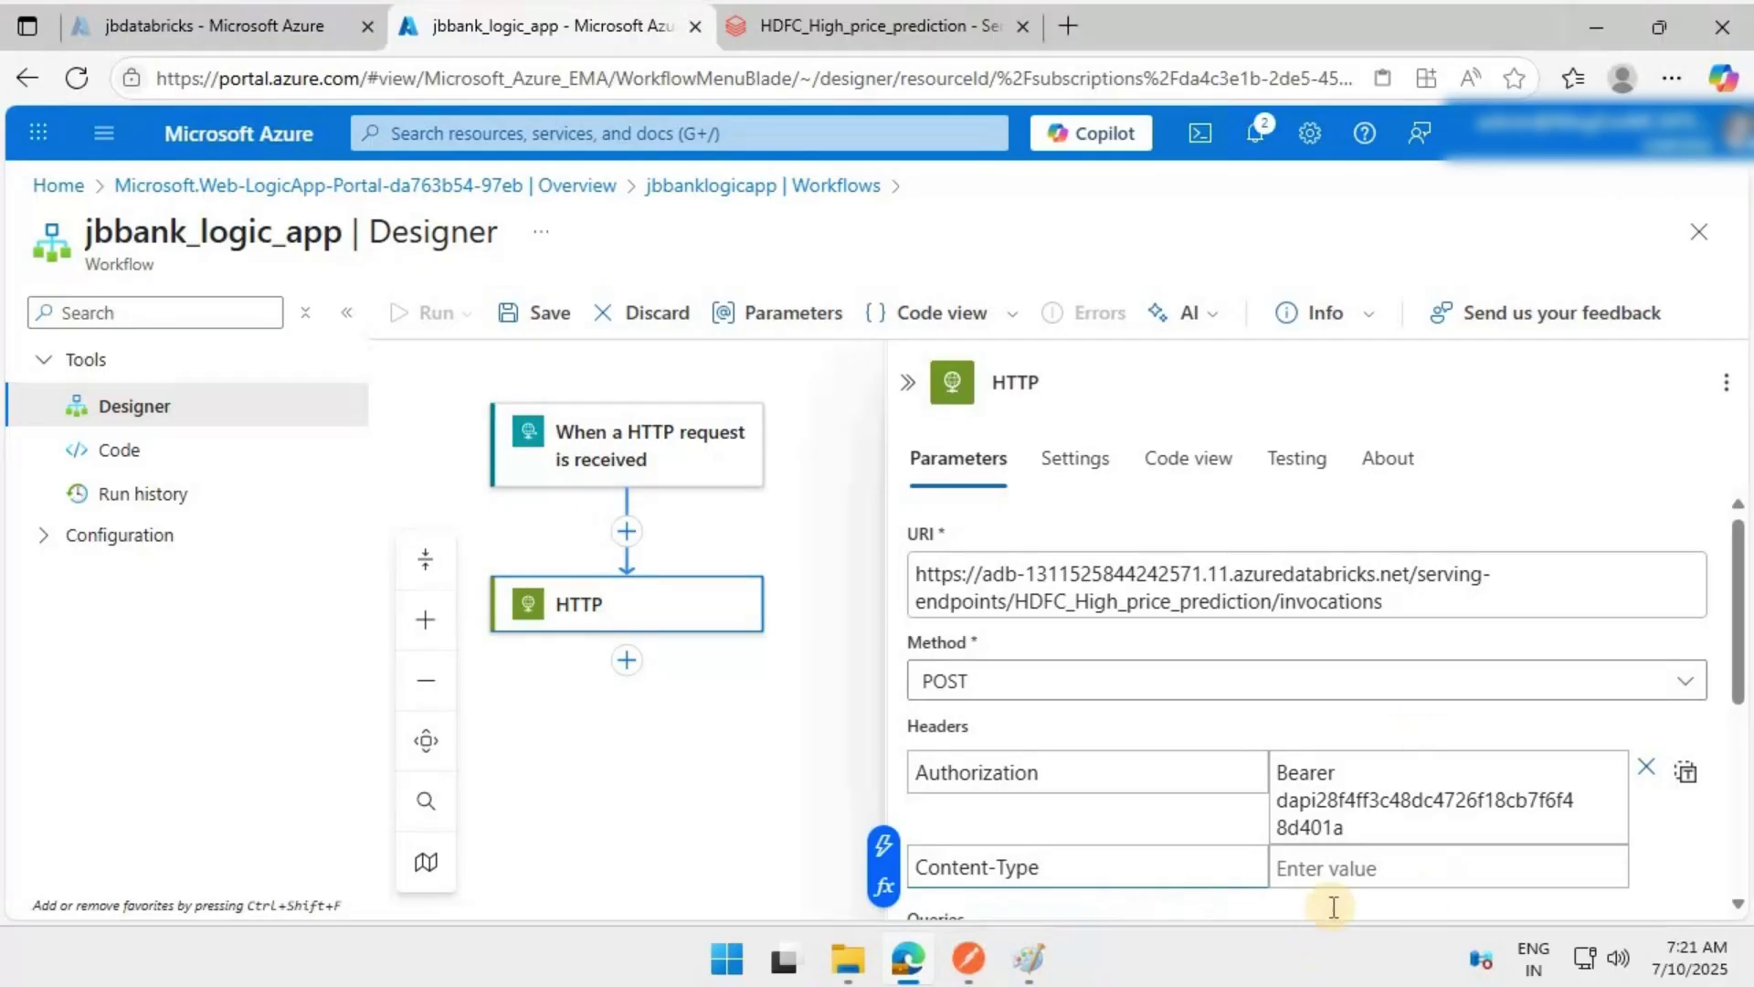
pyautogui.click(1339, 866)
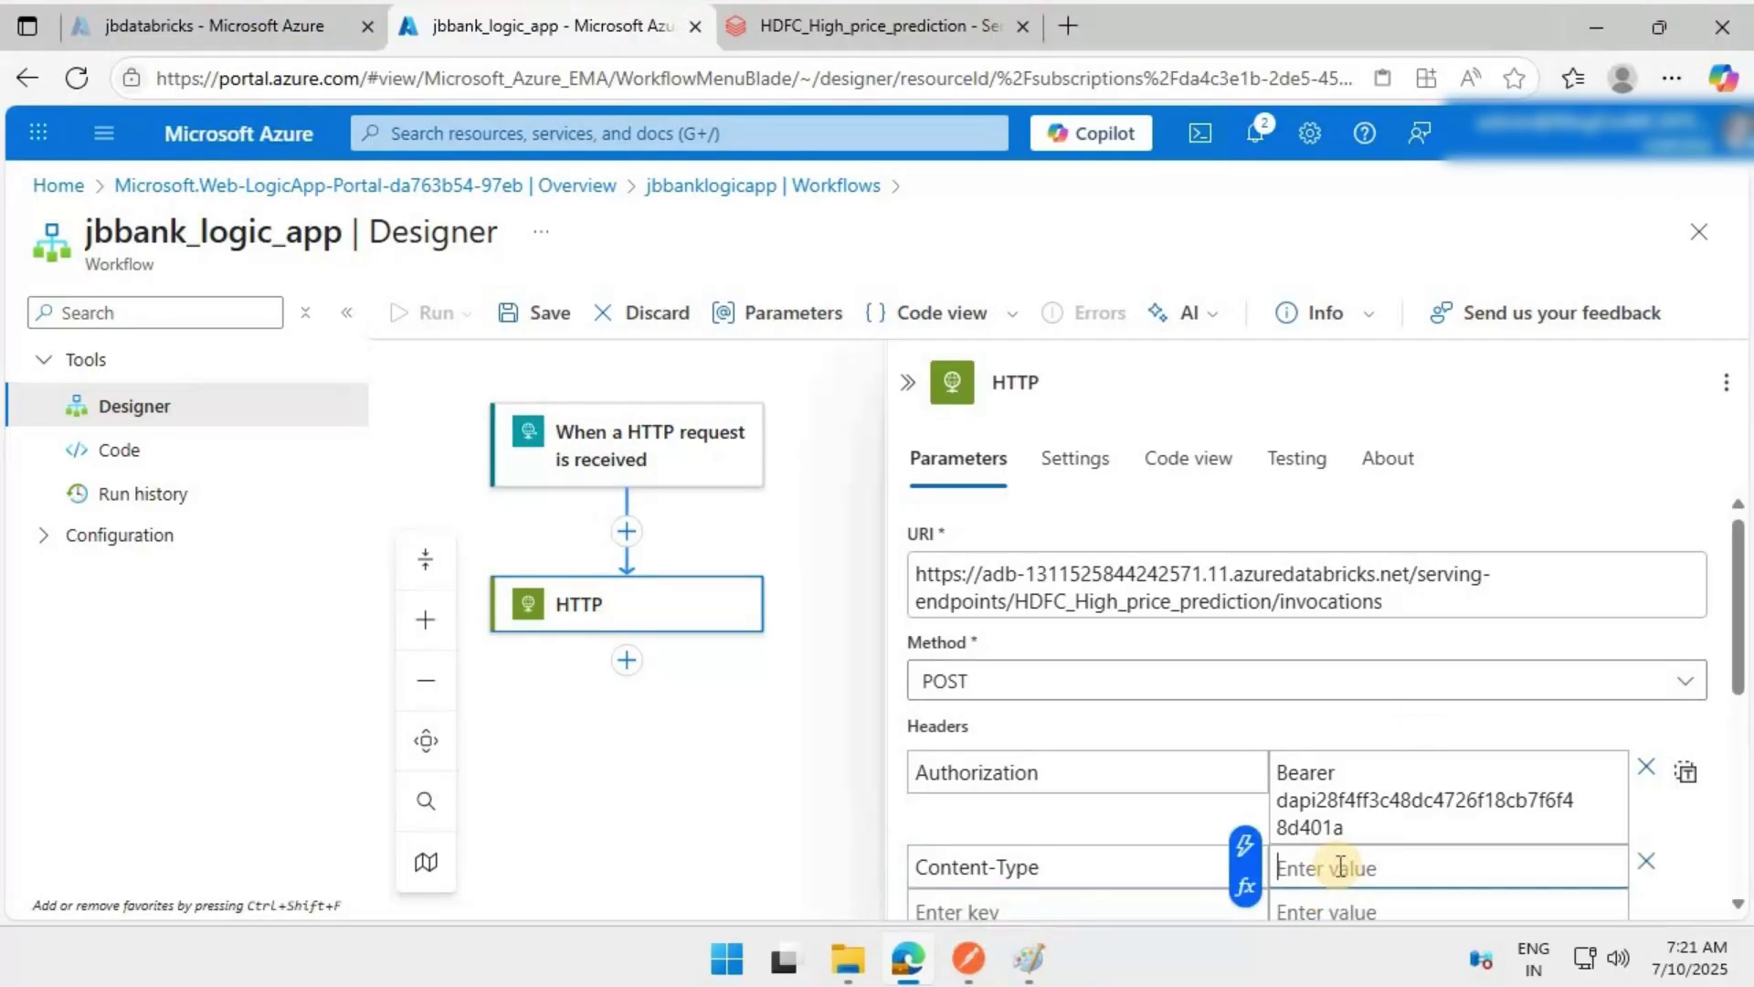
pyautogui.hotkey('ctrl', 'v')
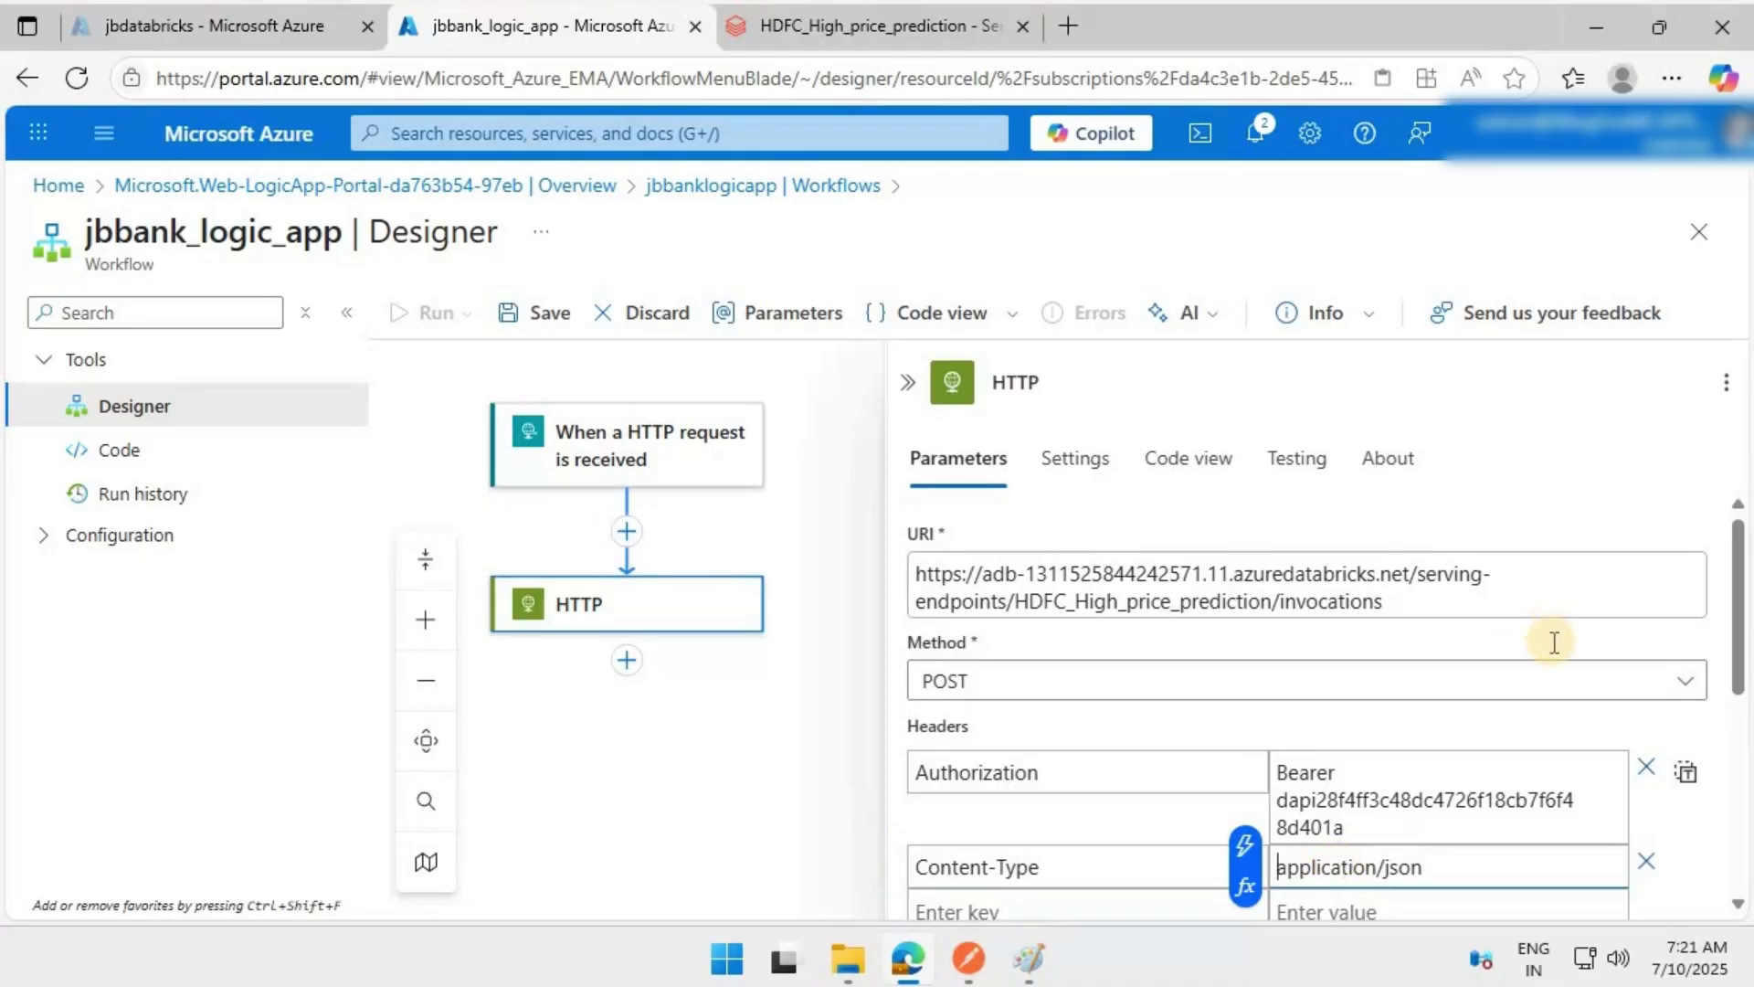
# Paste a JSON body into the HTTP action with inputs Date 2024-07-03, OPEN 2300, HIGH 2400, LOW 2298 and CLOSE 2350.
pyautogui.scroll(-3, 1553, 642)
pyautogui.scroll(-2, 1489, 629)
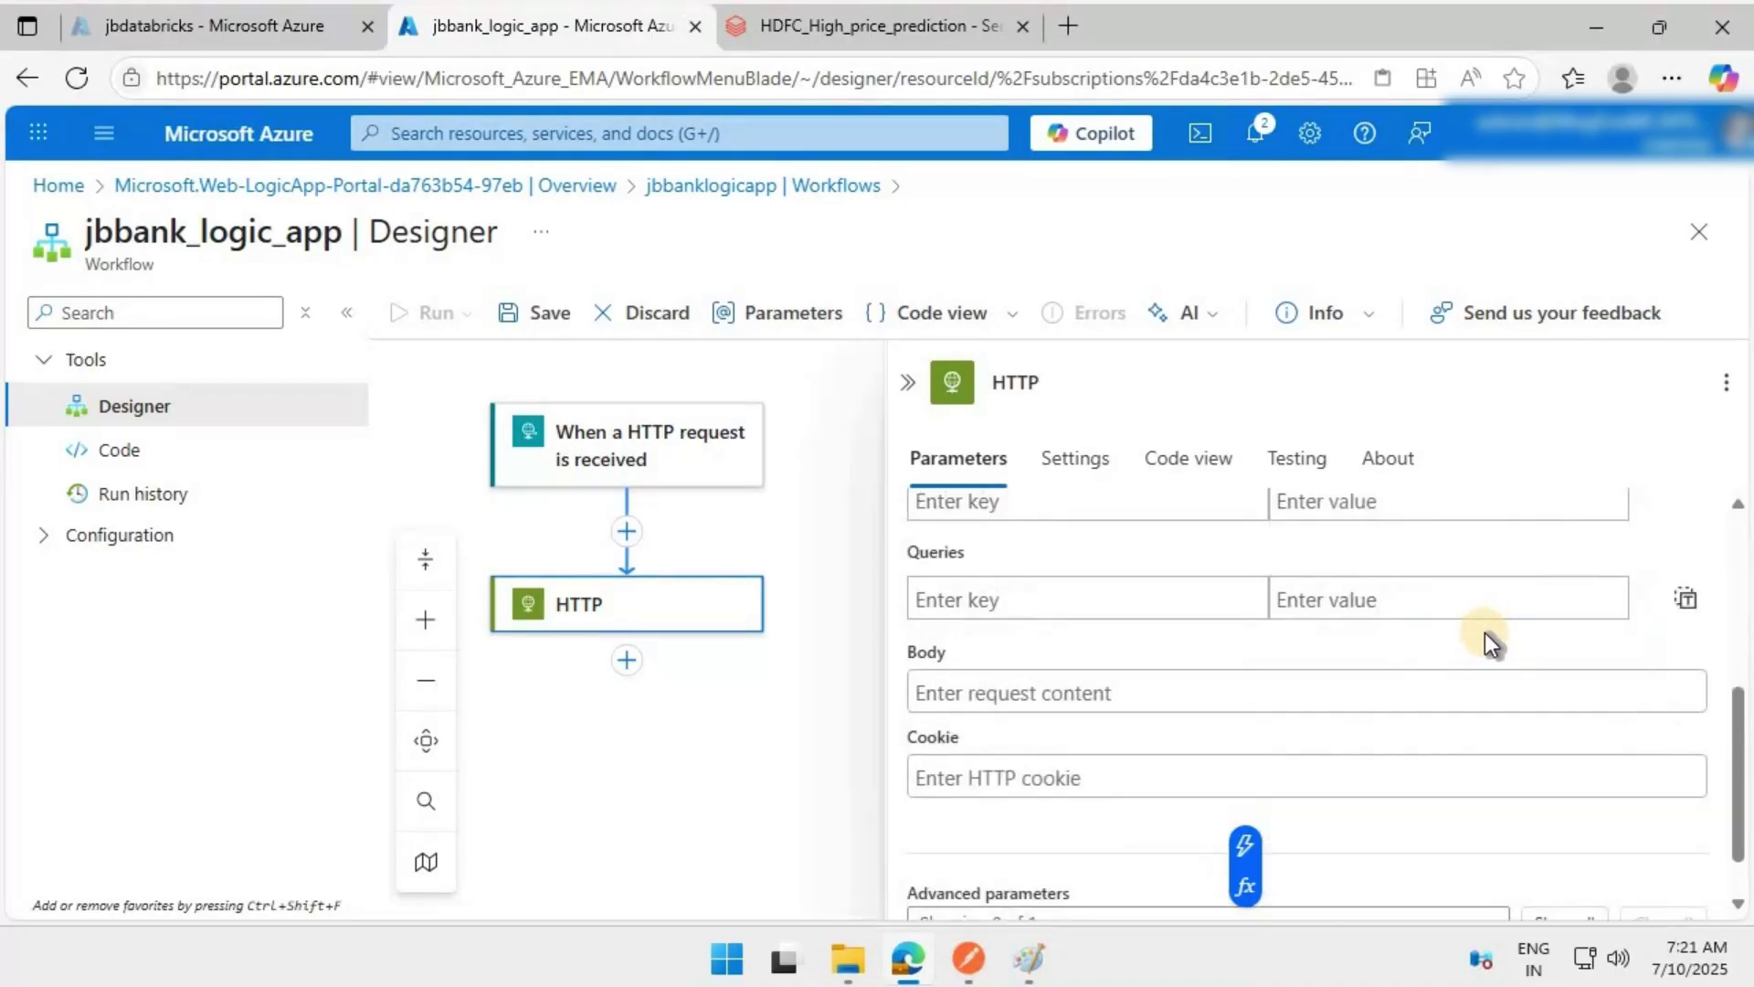
pyautogui.scroll(2, 1370, 640)
pyautogui.scroll(2, 1128, 667)
pyautogui.click(1184, 694)
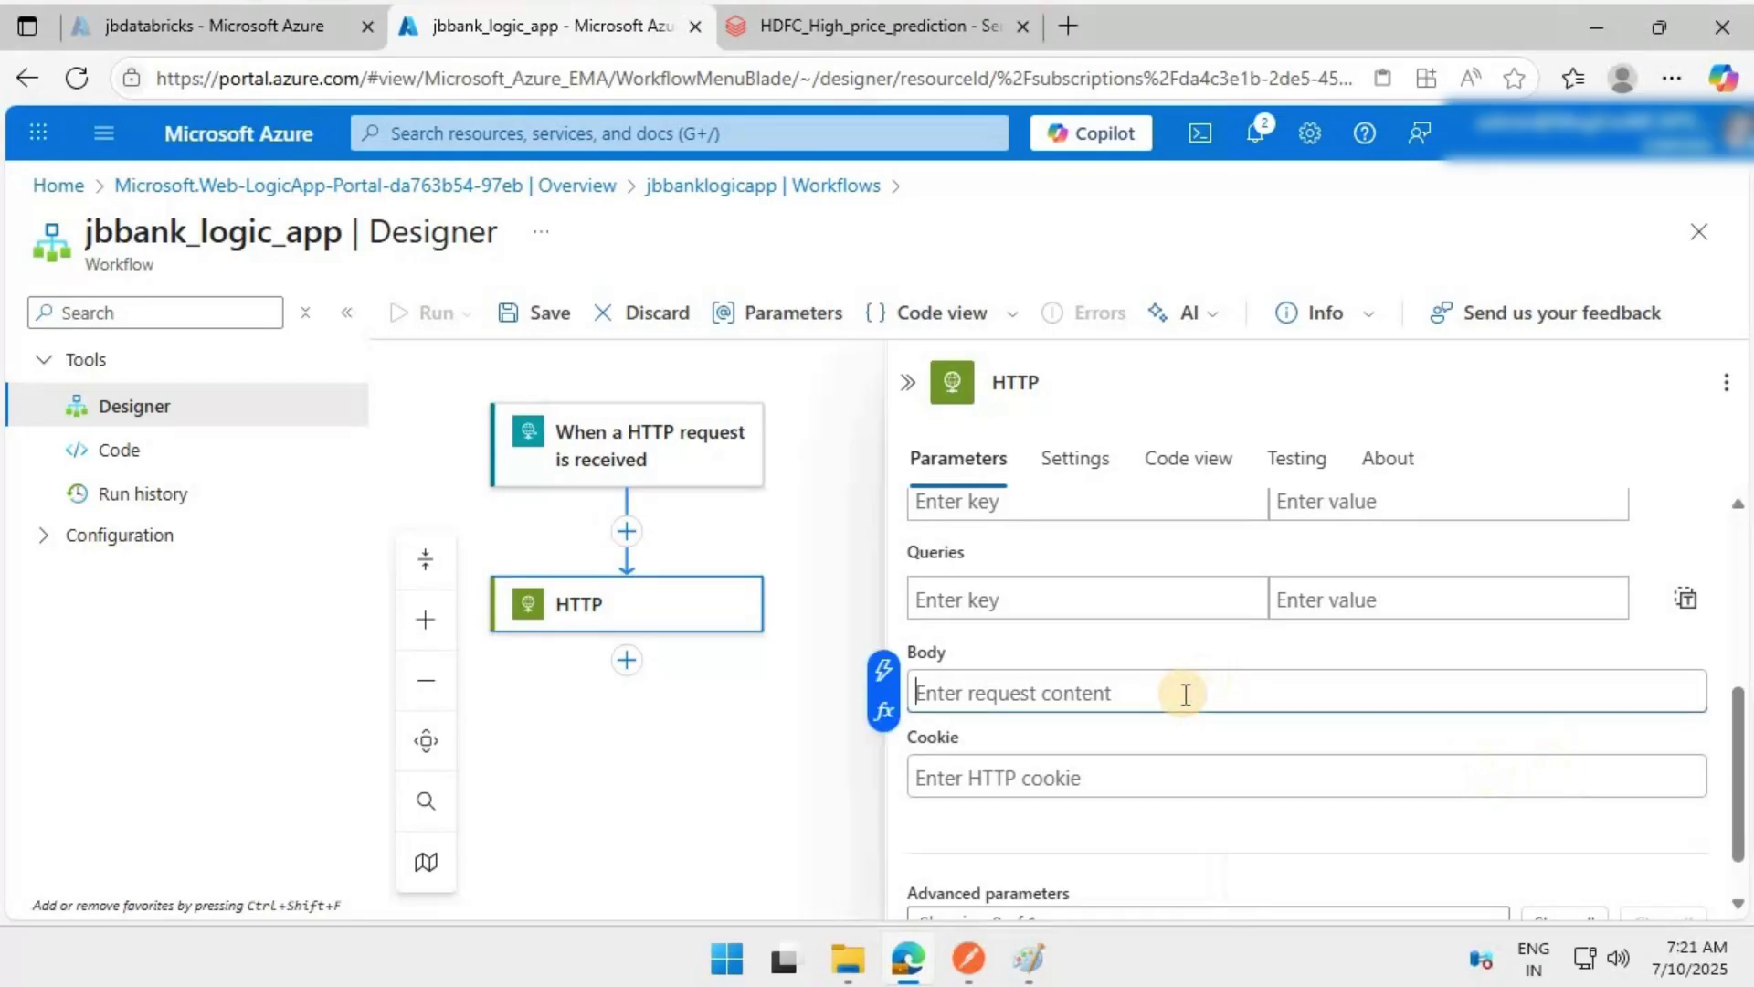
pyautogui.hotkey('ctrl', 'v')
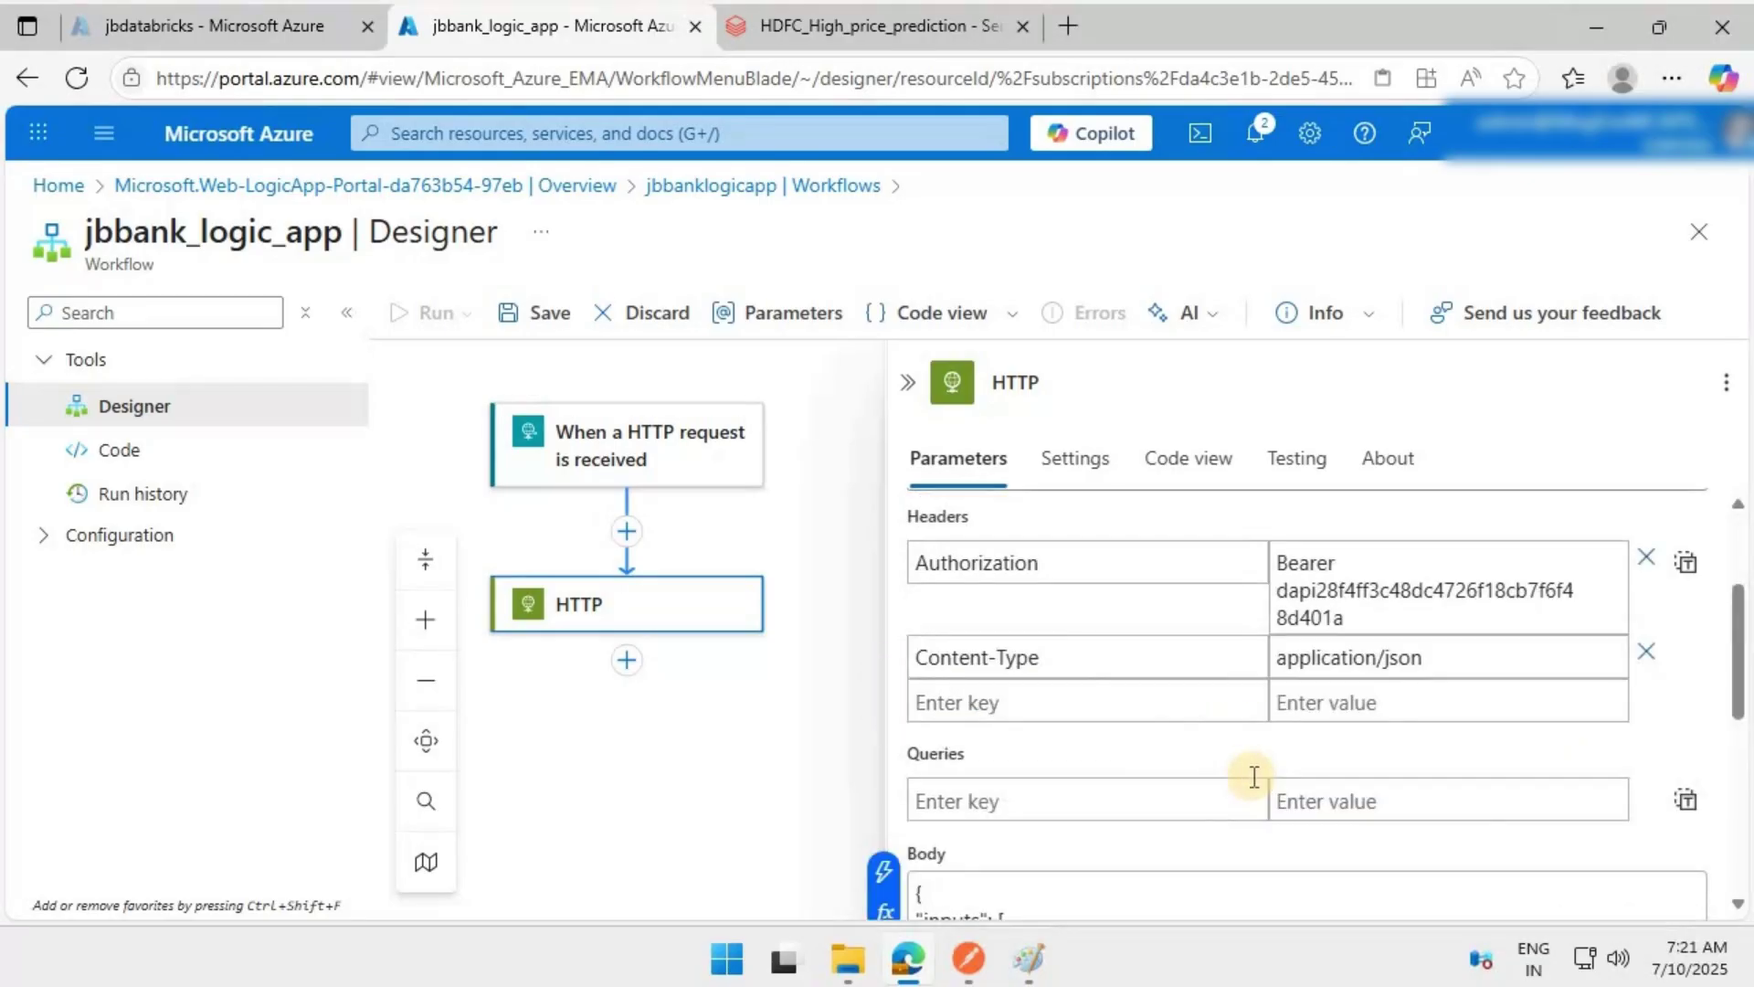
pyautogui.scroll(-3, 1188, 721)
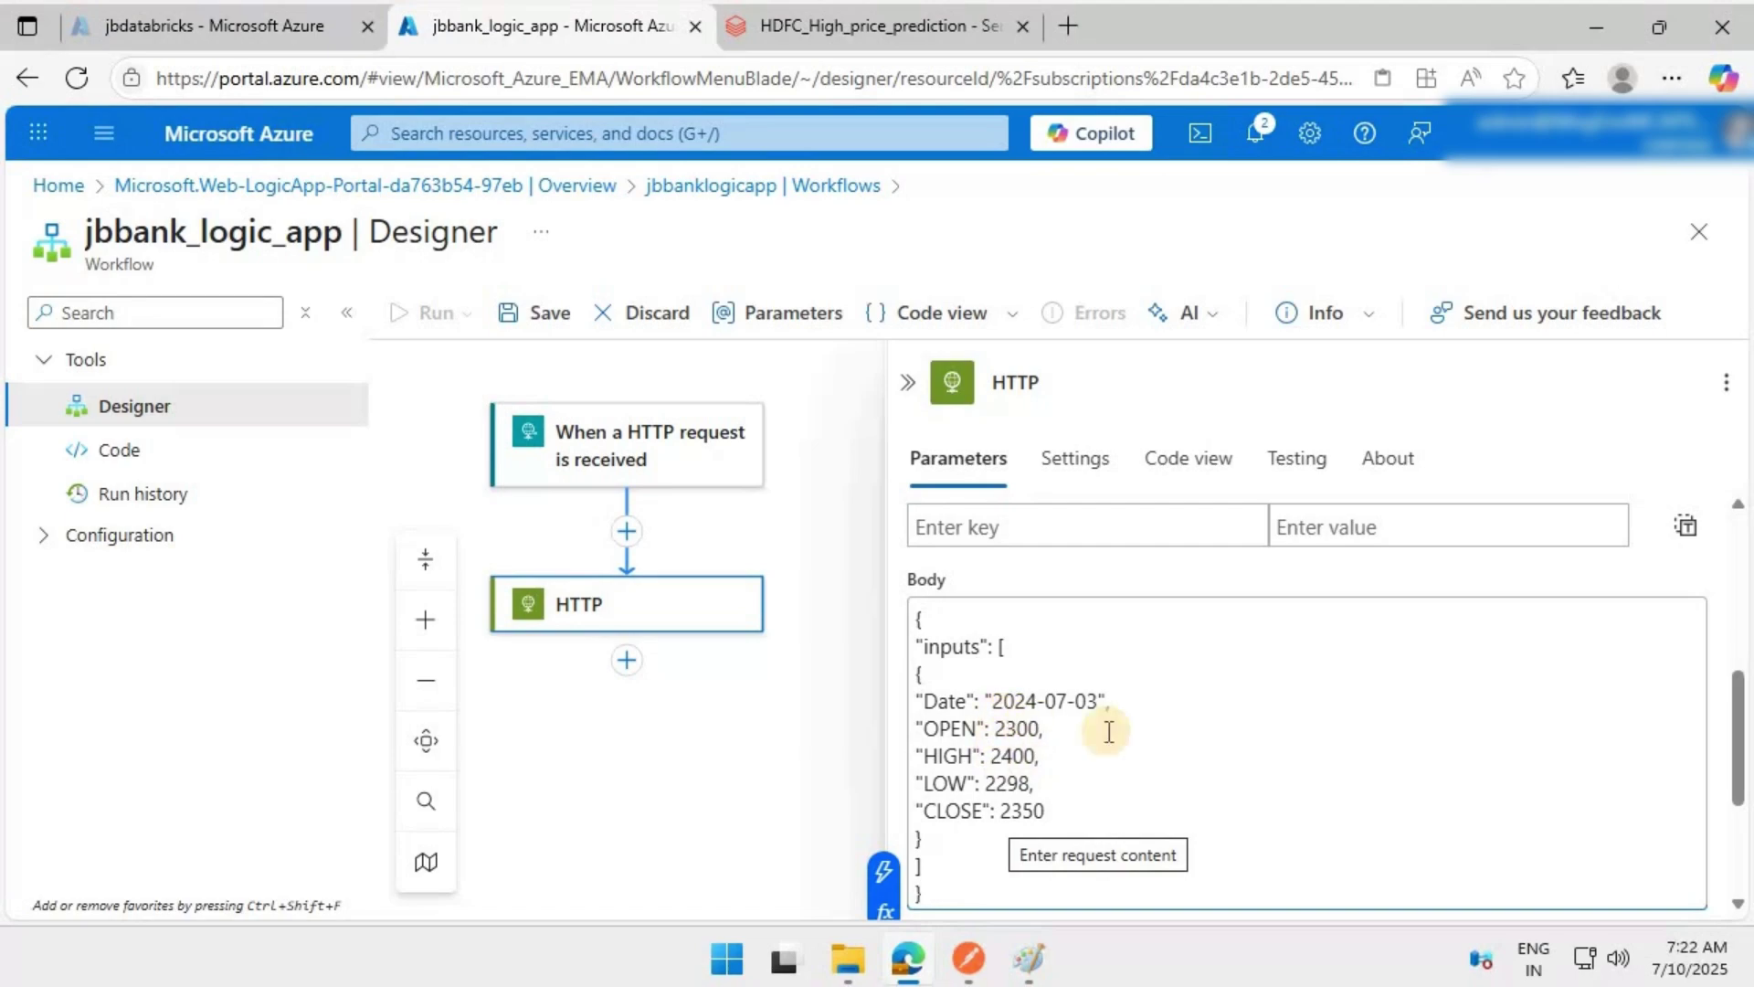
pyautogui.scroll(-3, 1130, 747)
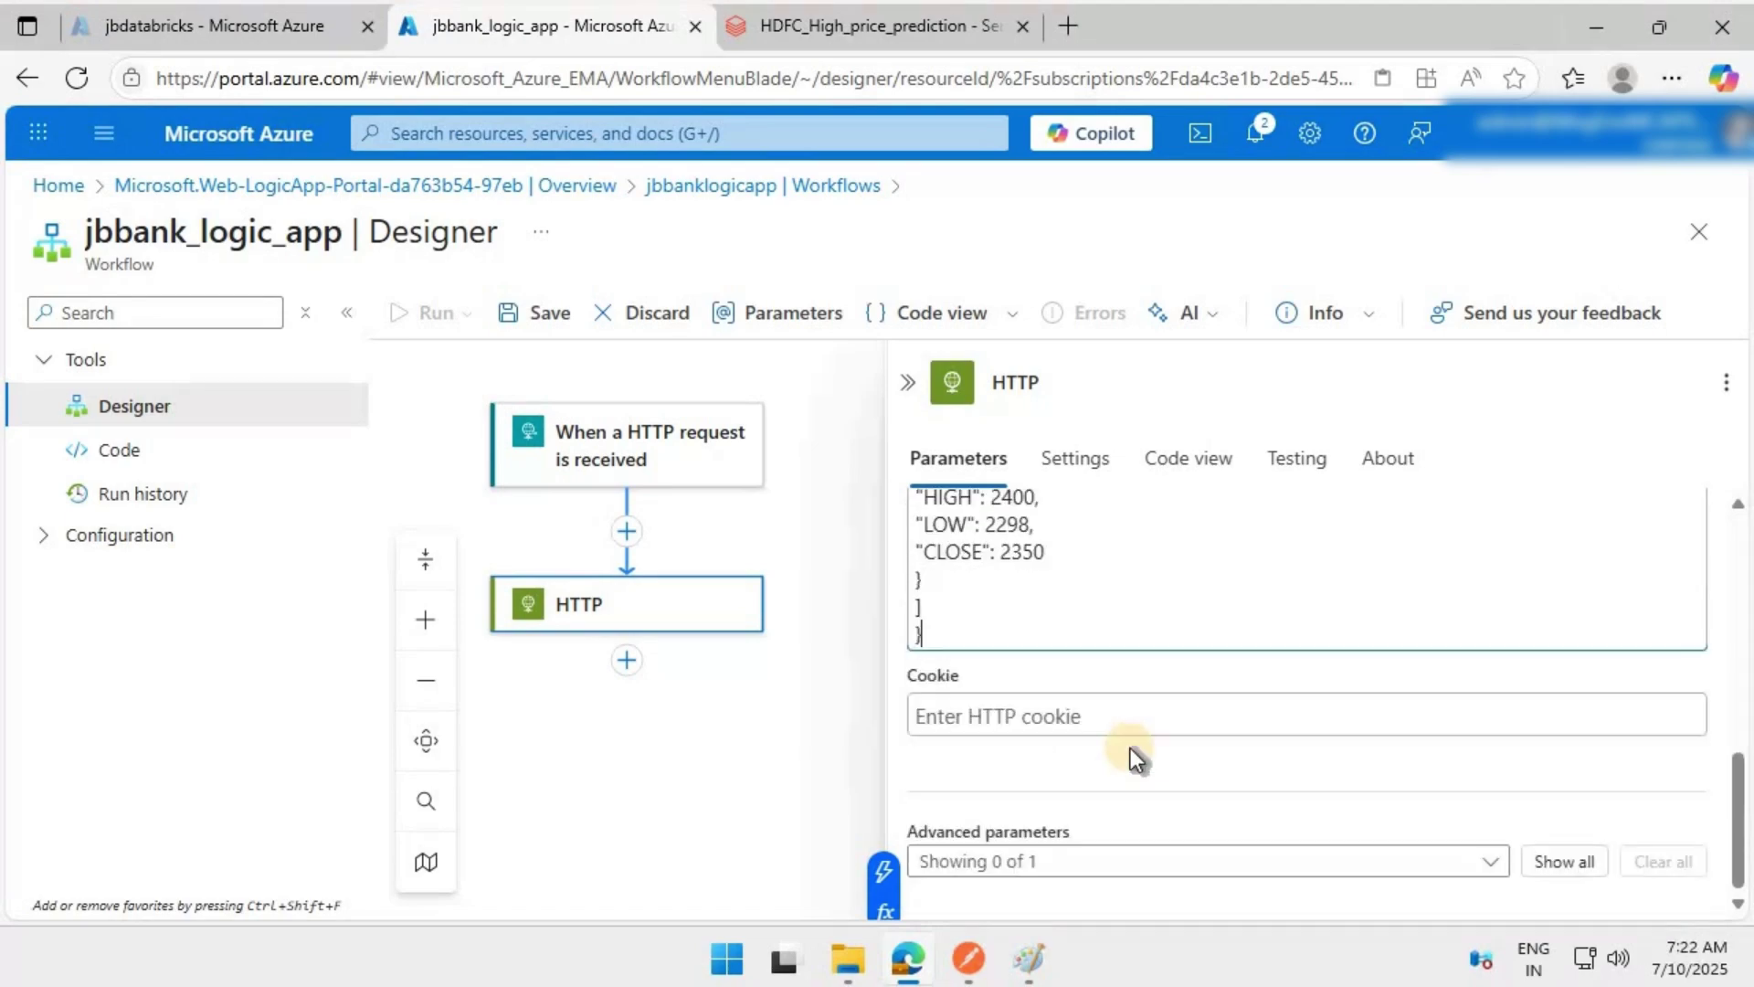
pyautogui.click(931, 638)
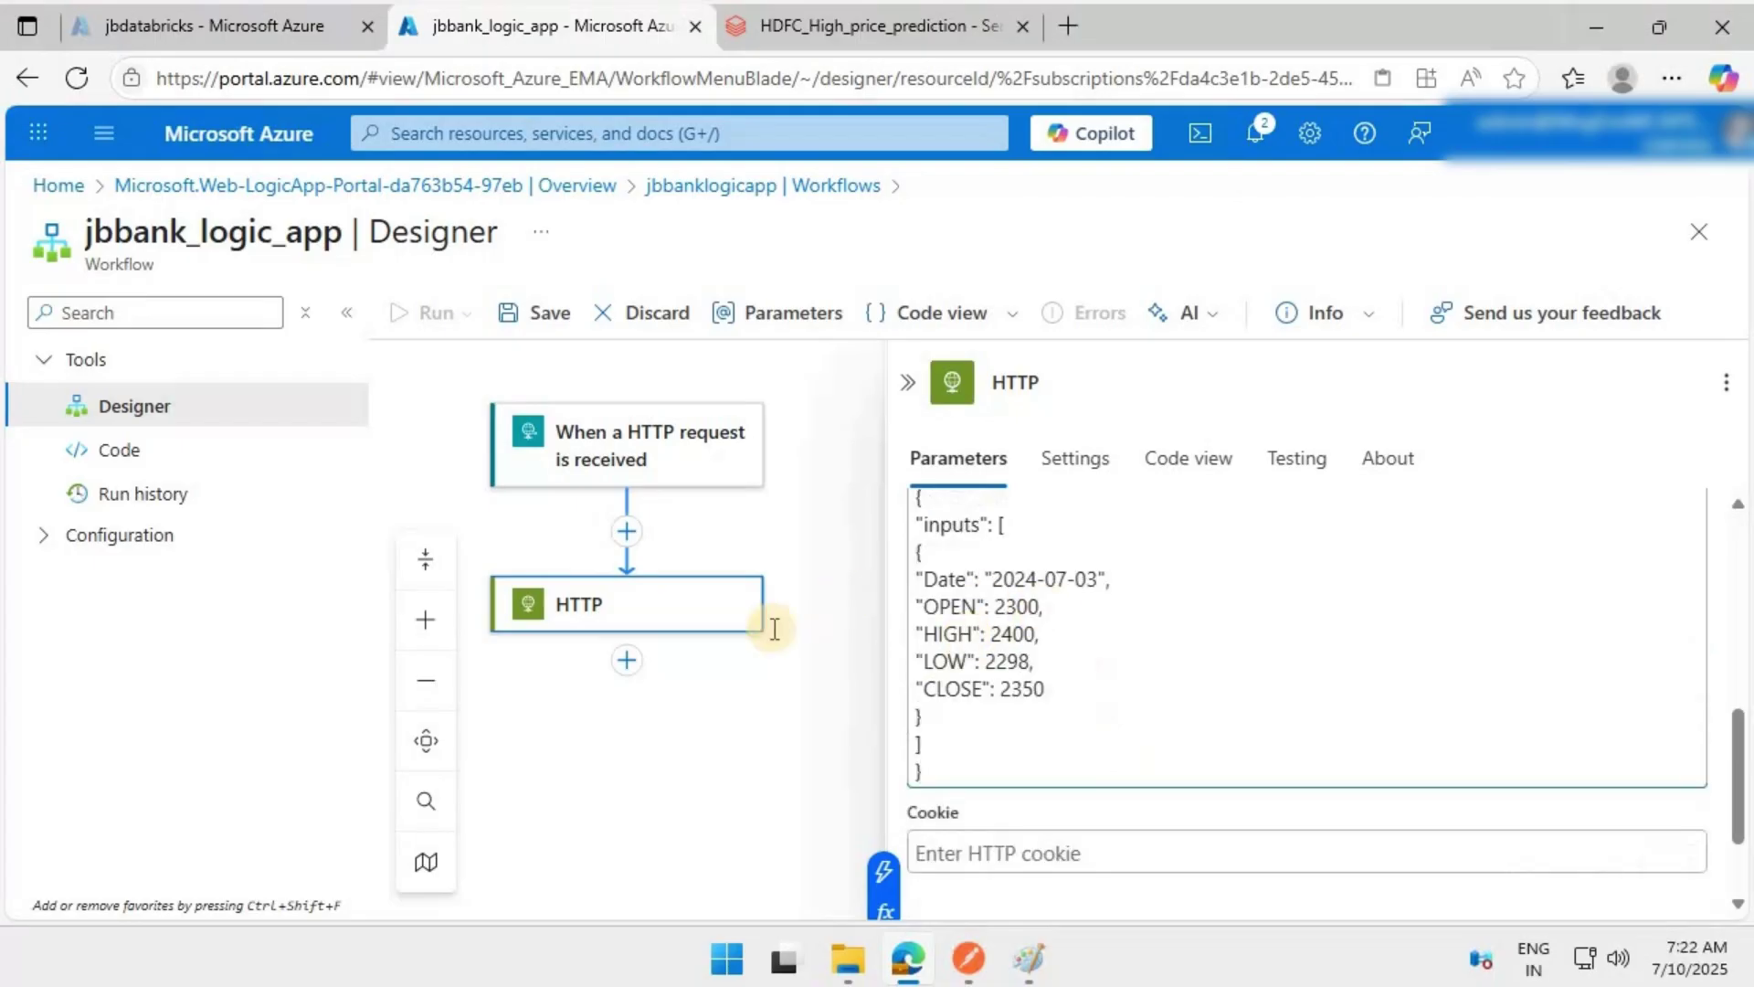
# Add a Terminate control action after the HTTP action and set its status to Succeeded.
pyautogui.click(627, 660)
pyautogui.click(772, 639)
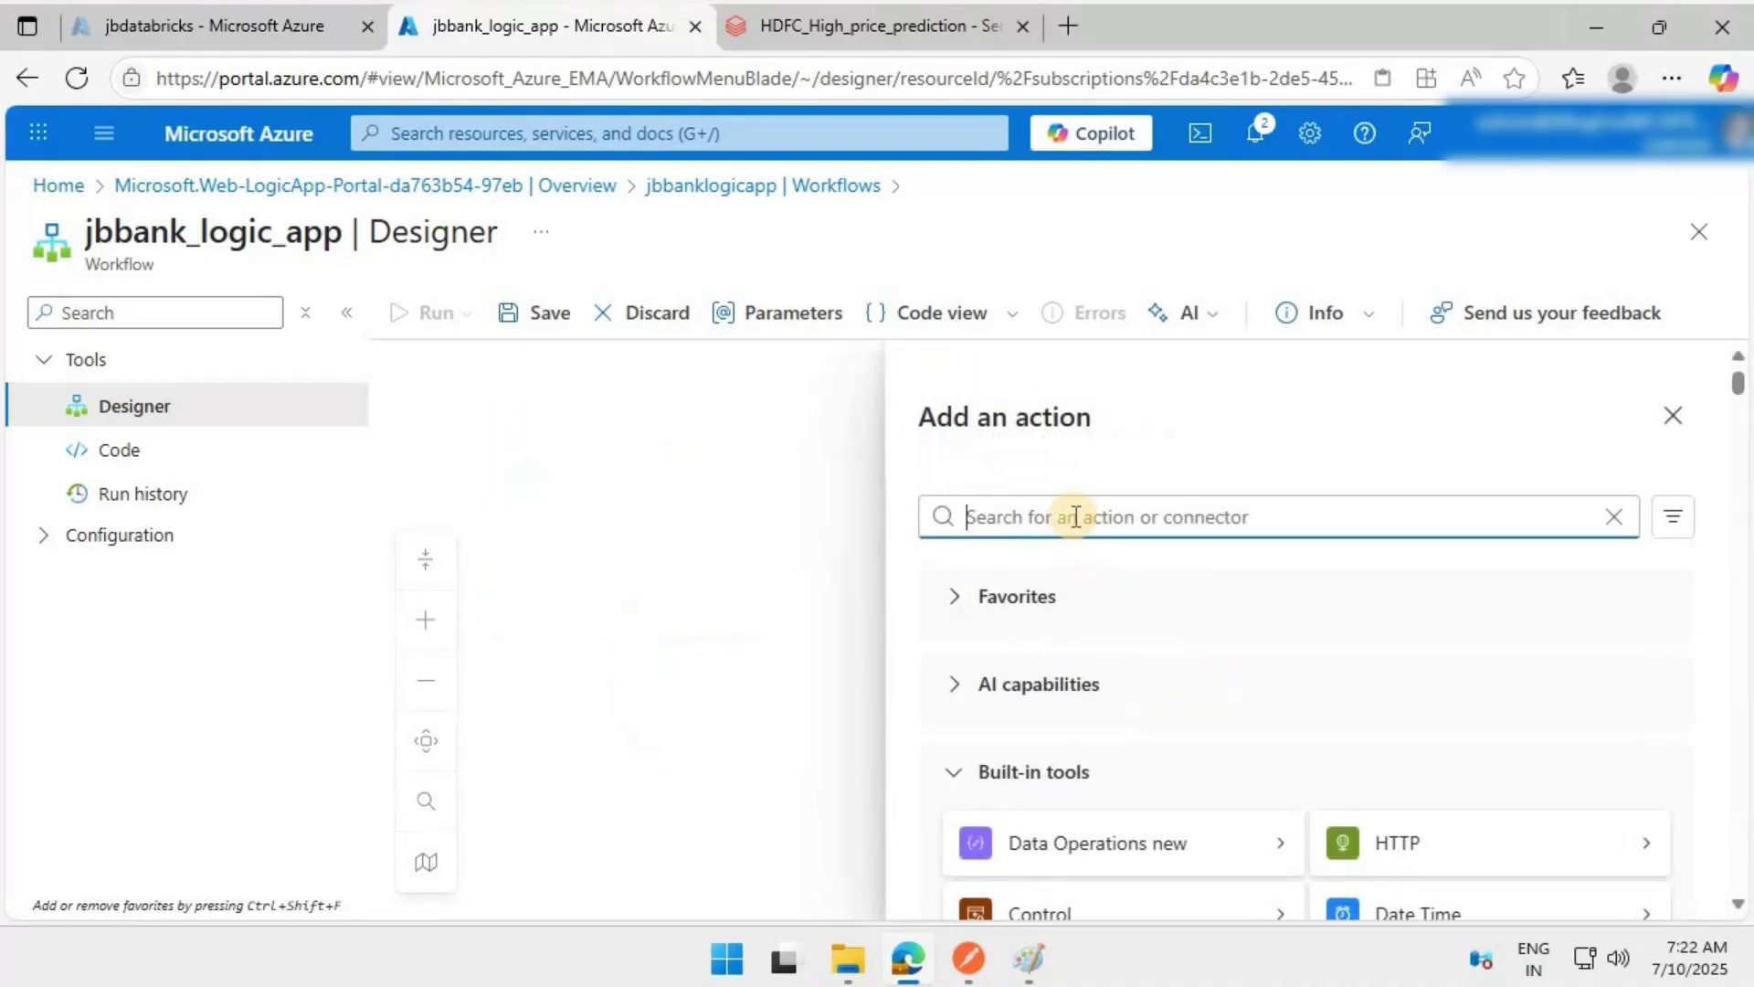
pyautogui.write('te')
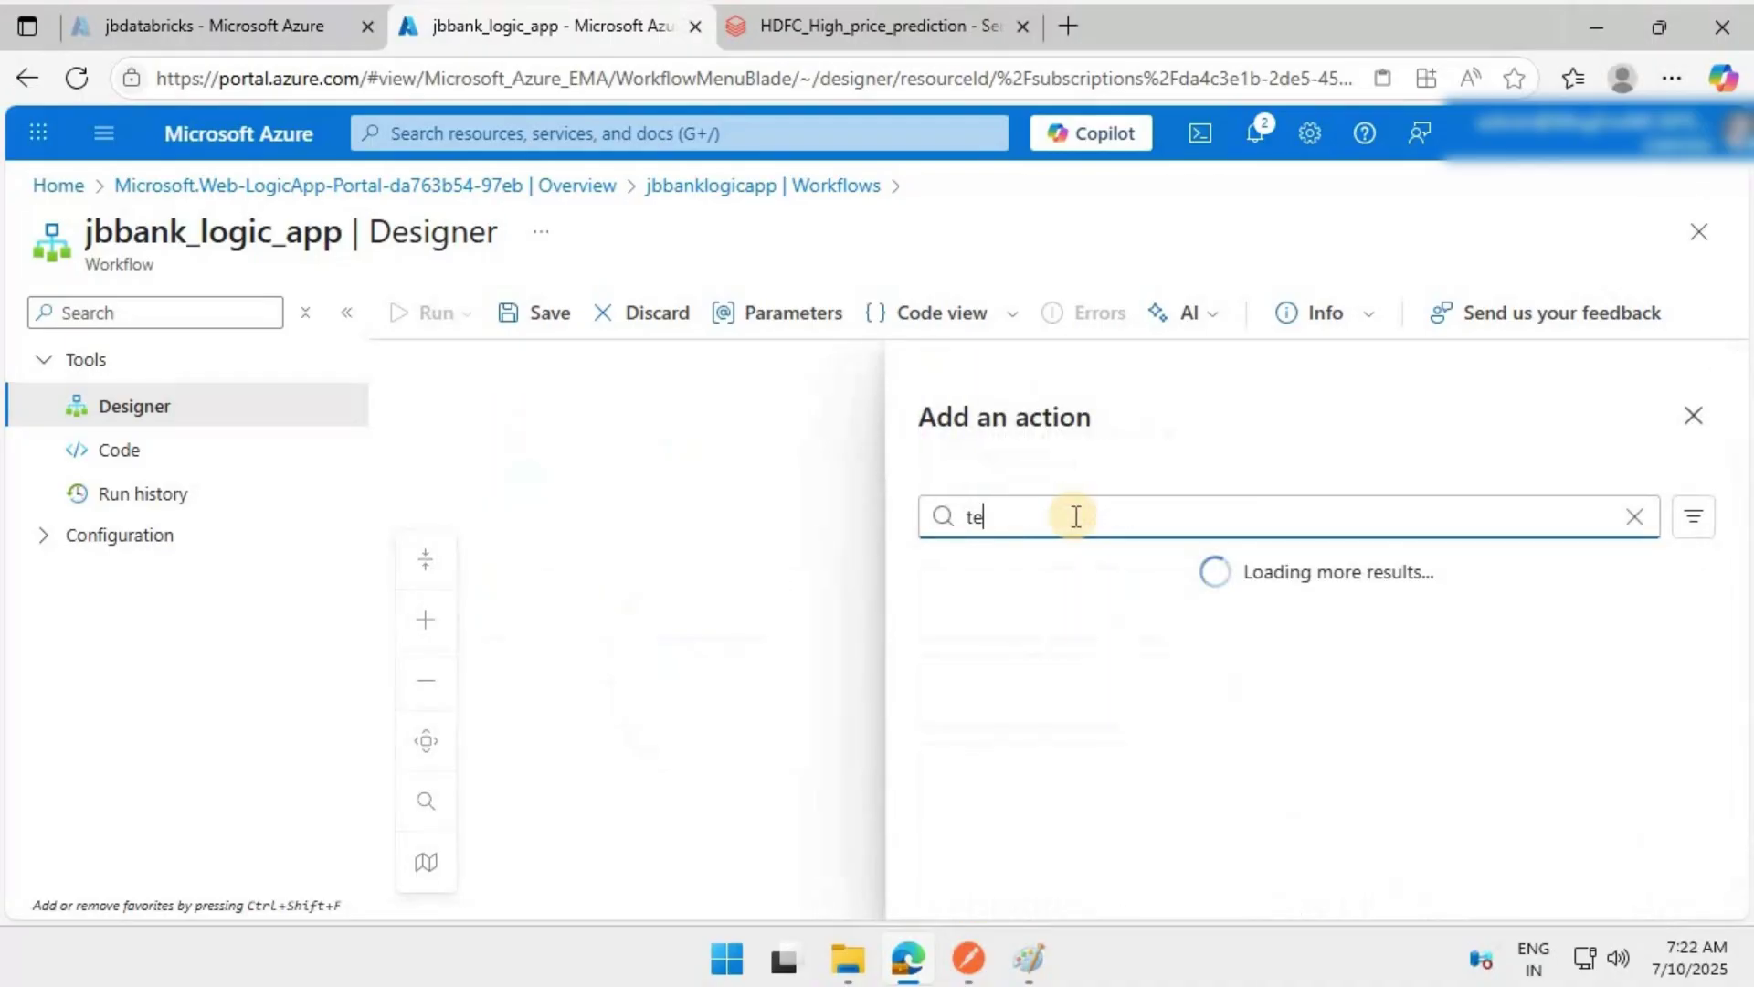
pyautogui.write('rmi')
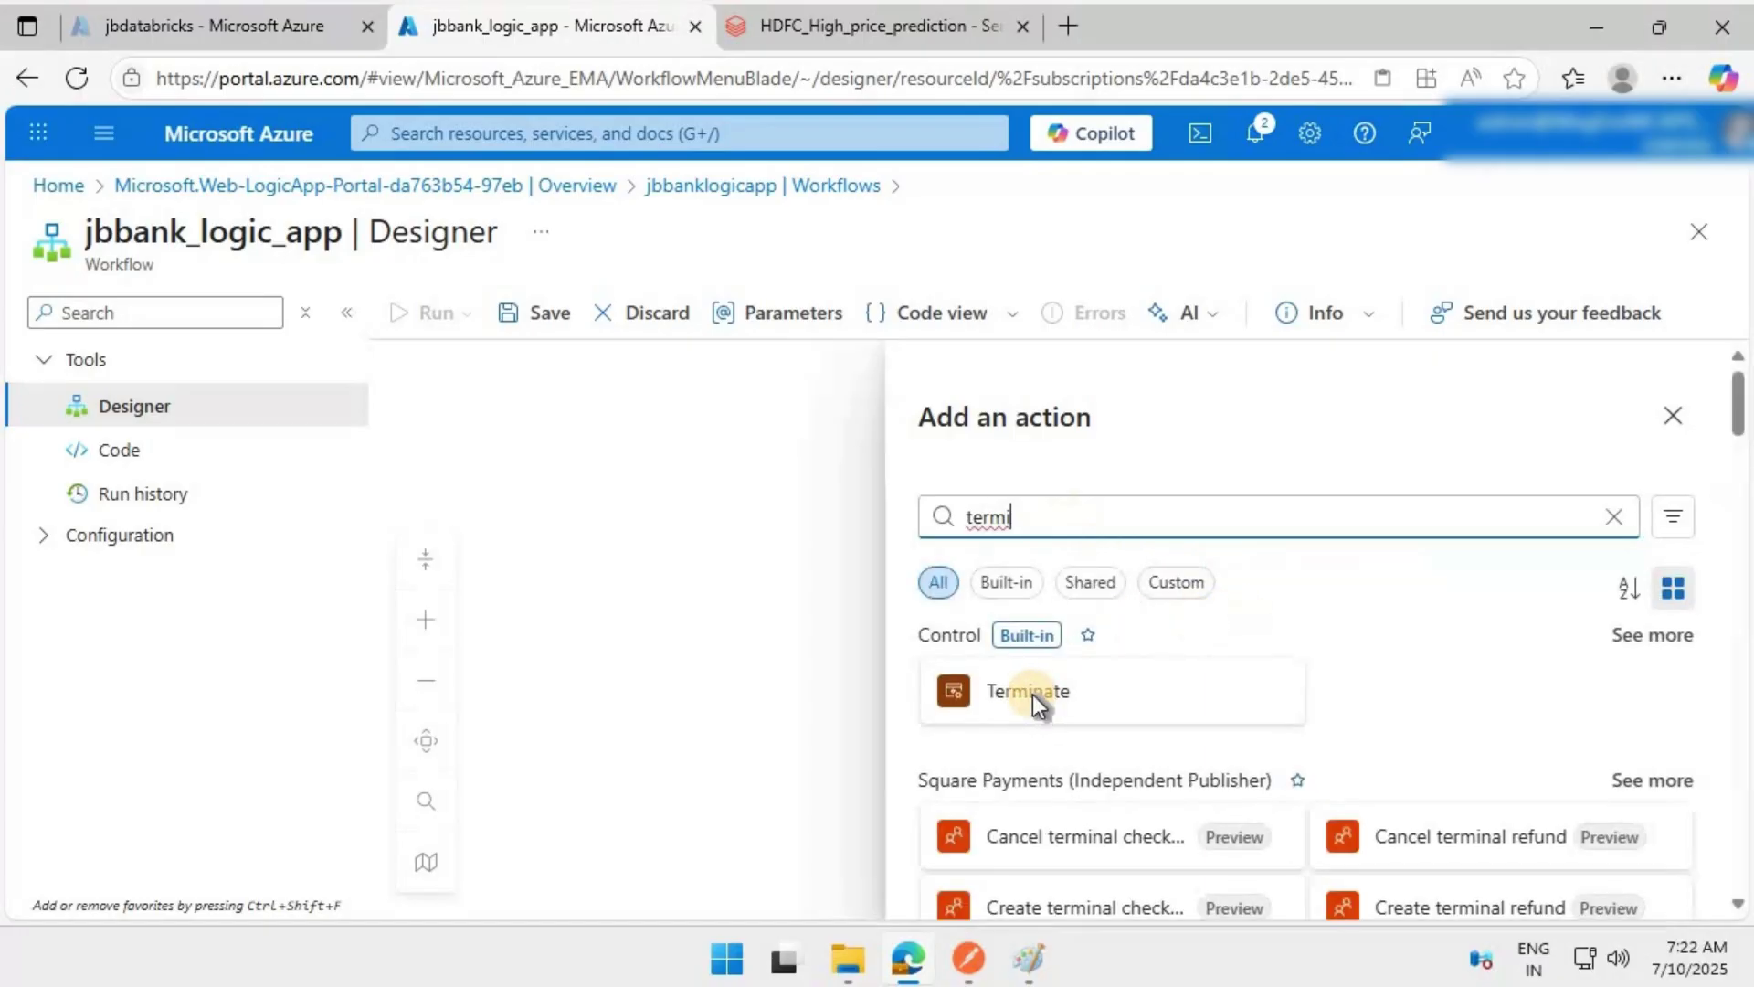
pyautogui.click(1028, 697)
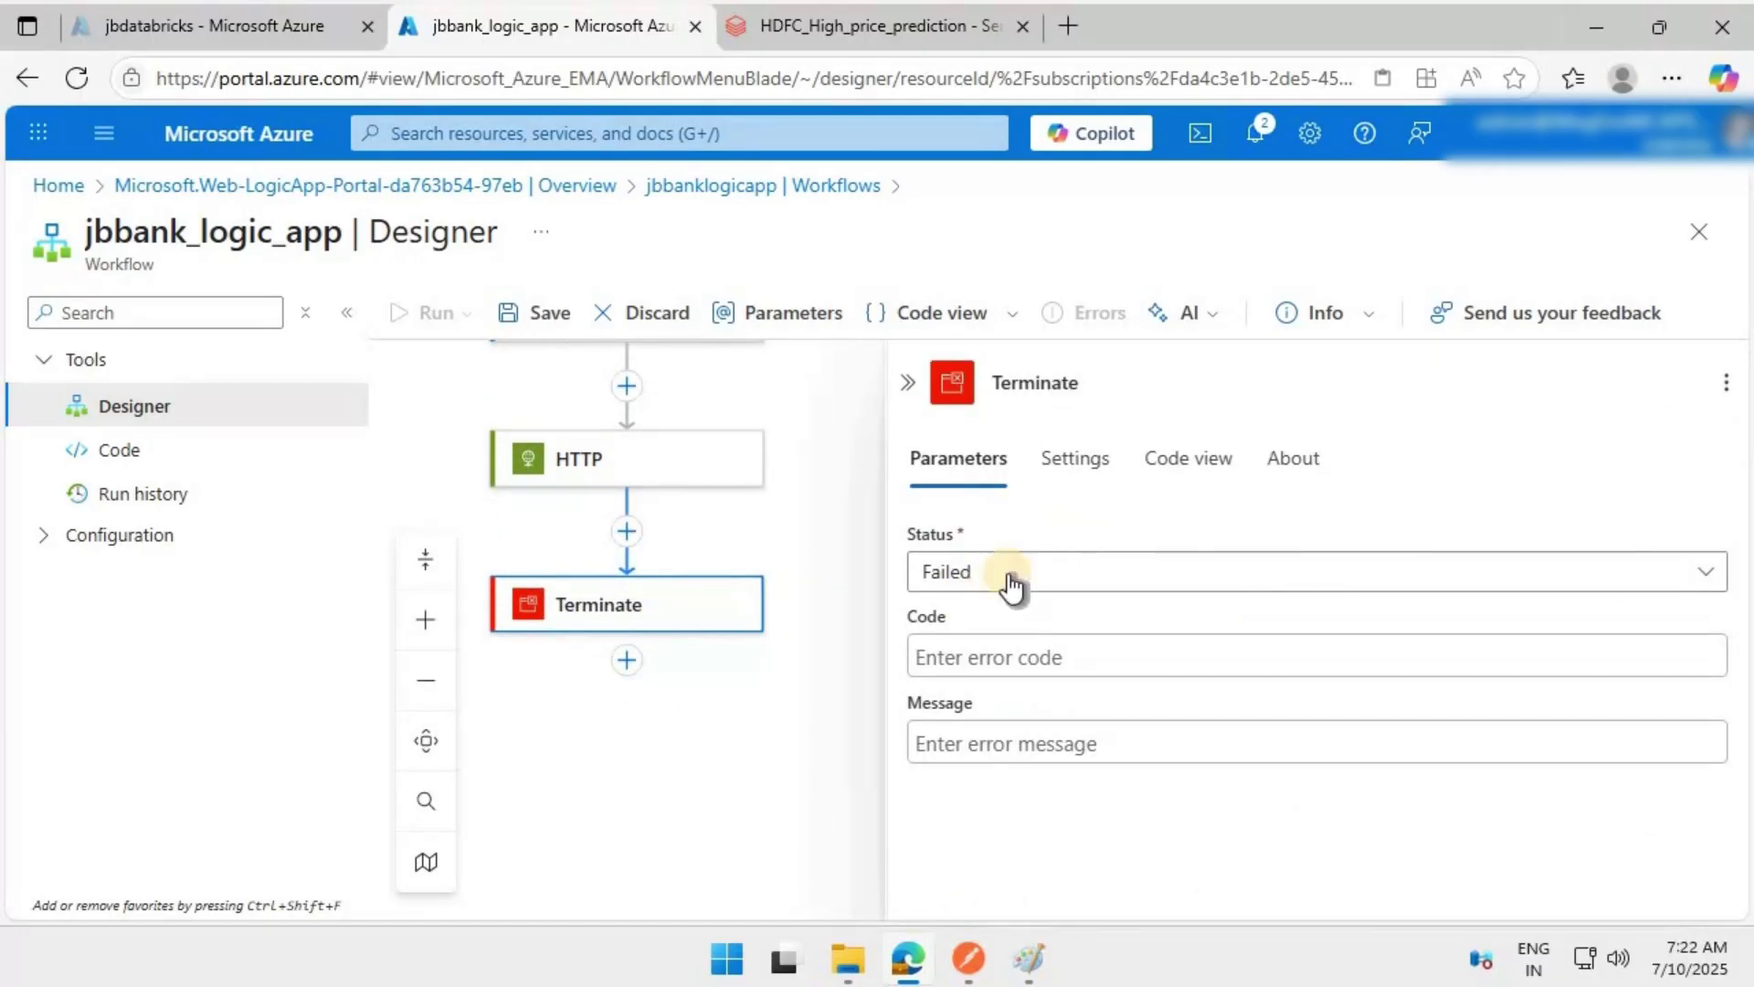
pyautogui.click(1022, 579)
pyautogui.click(1023, 583)
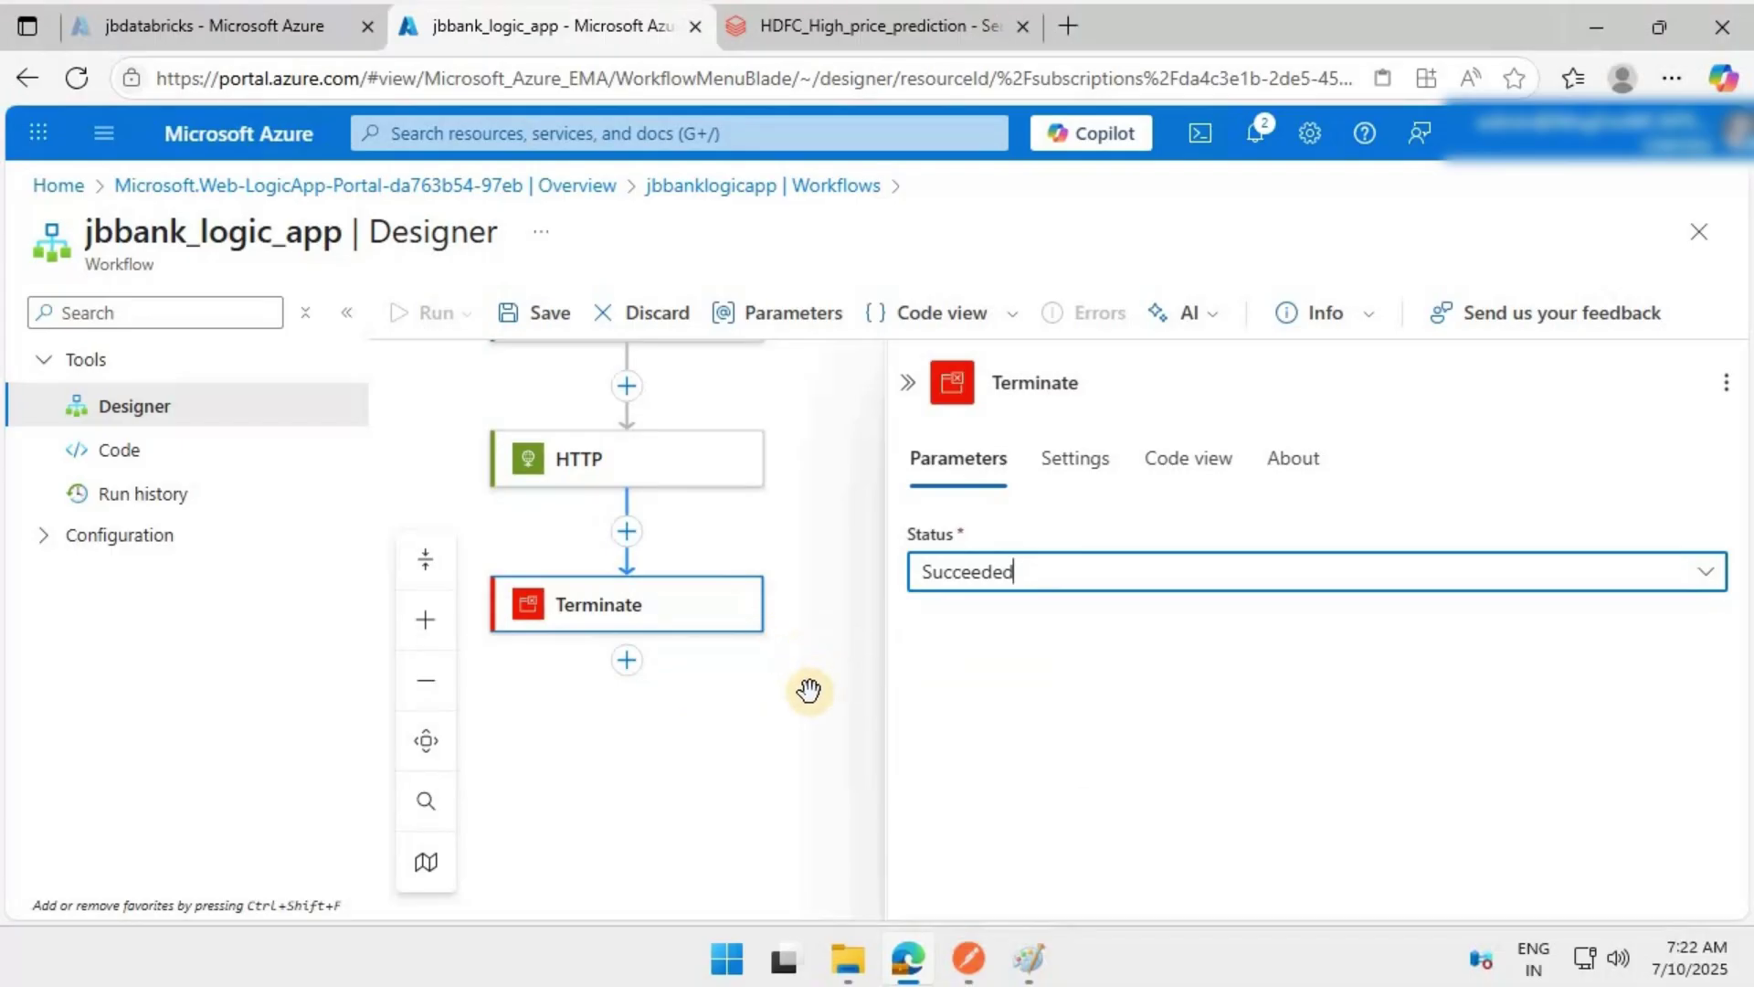
# Save the jbbank_logic_app workflow and collapse the Terminate action's details.
pyautogui.scroll(3, 834, 677)
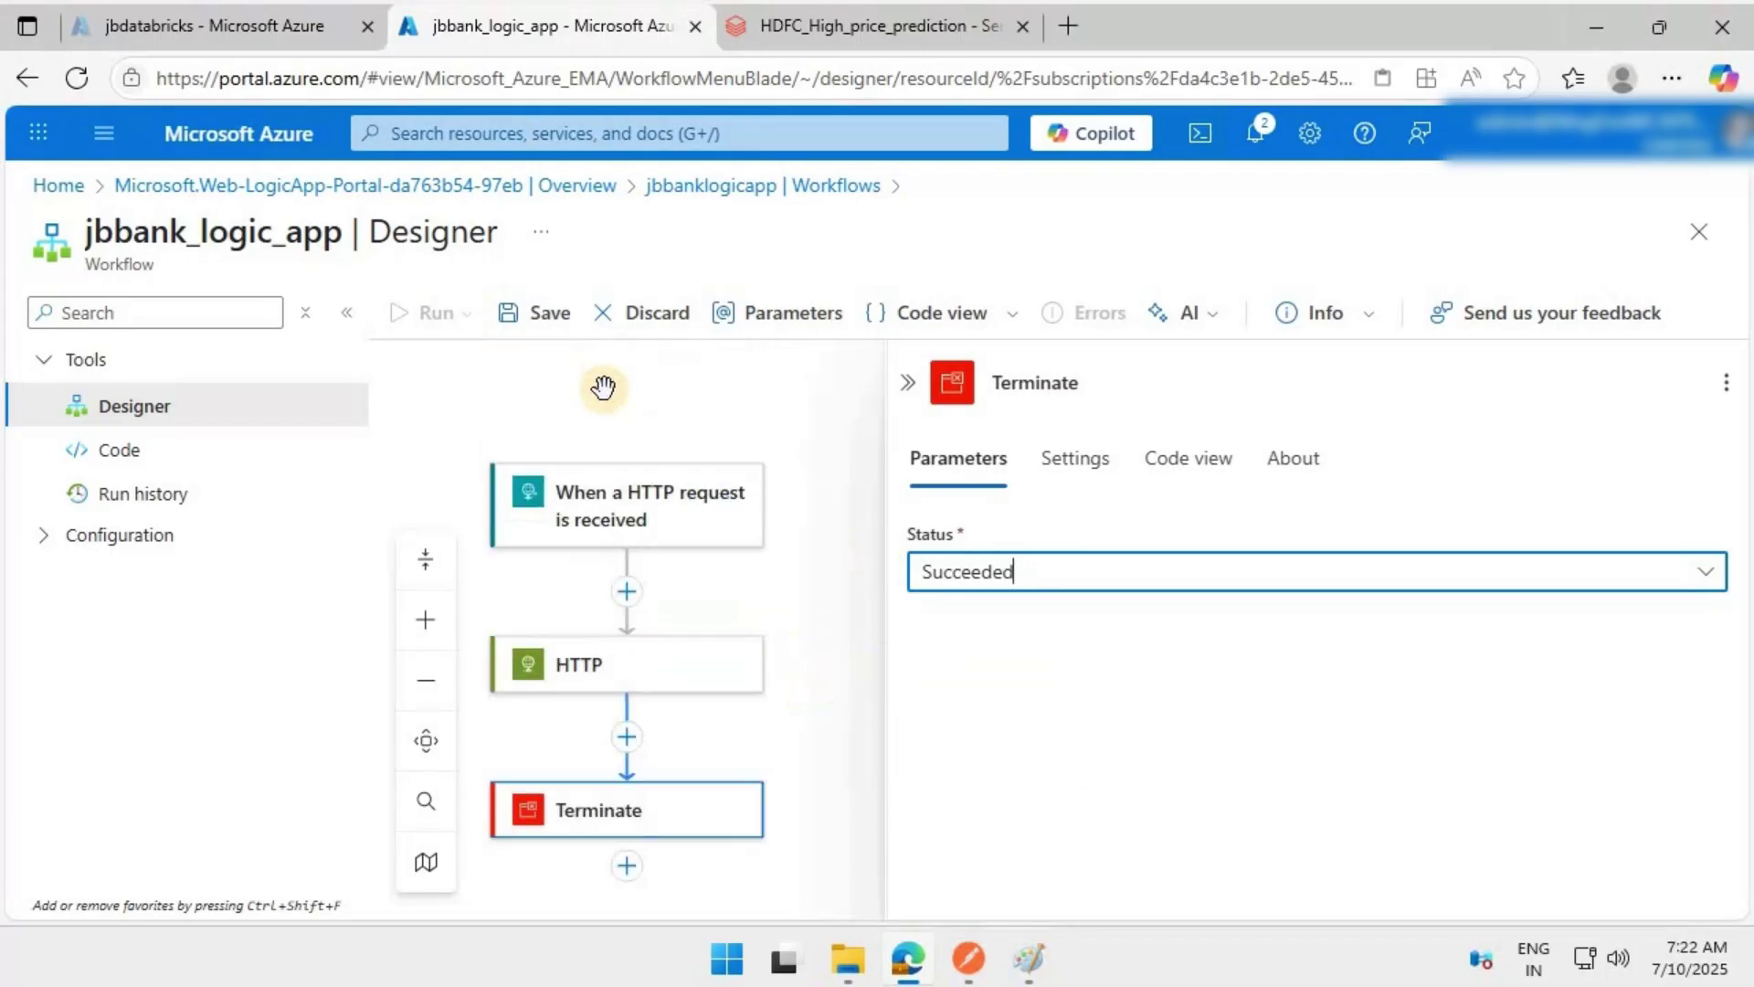
pyautogui.click(548, 318)
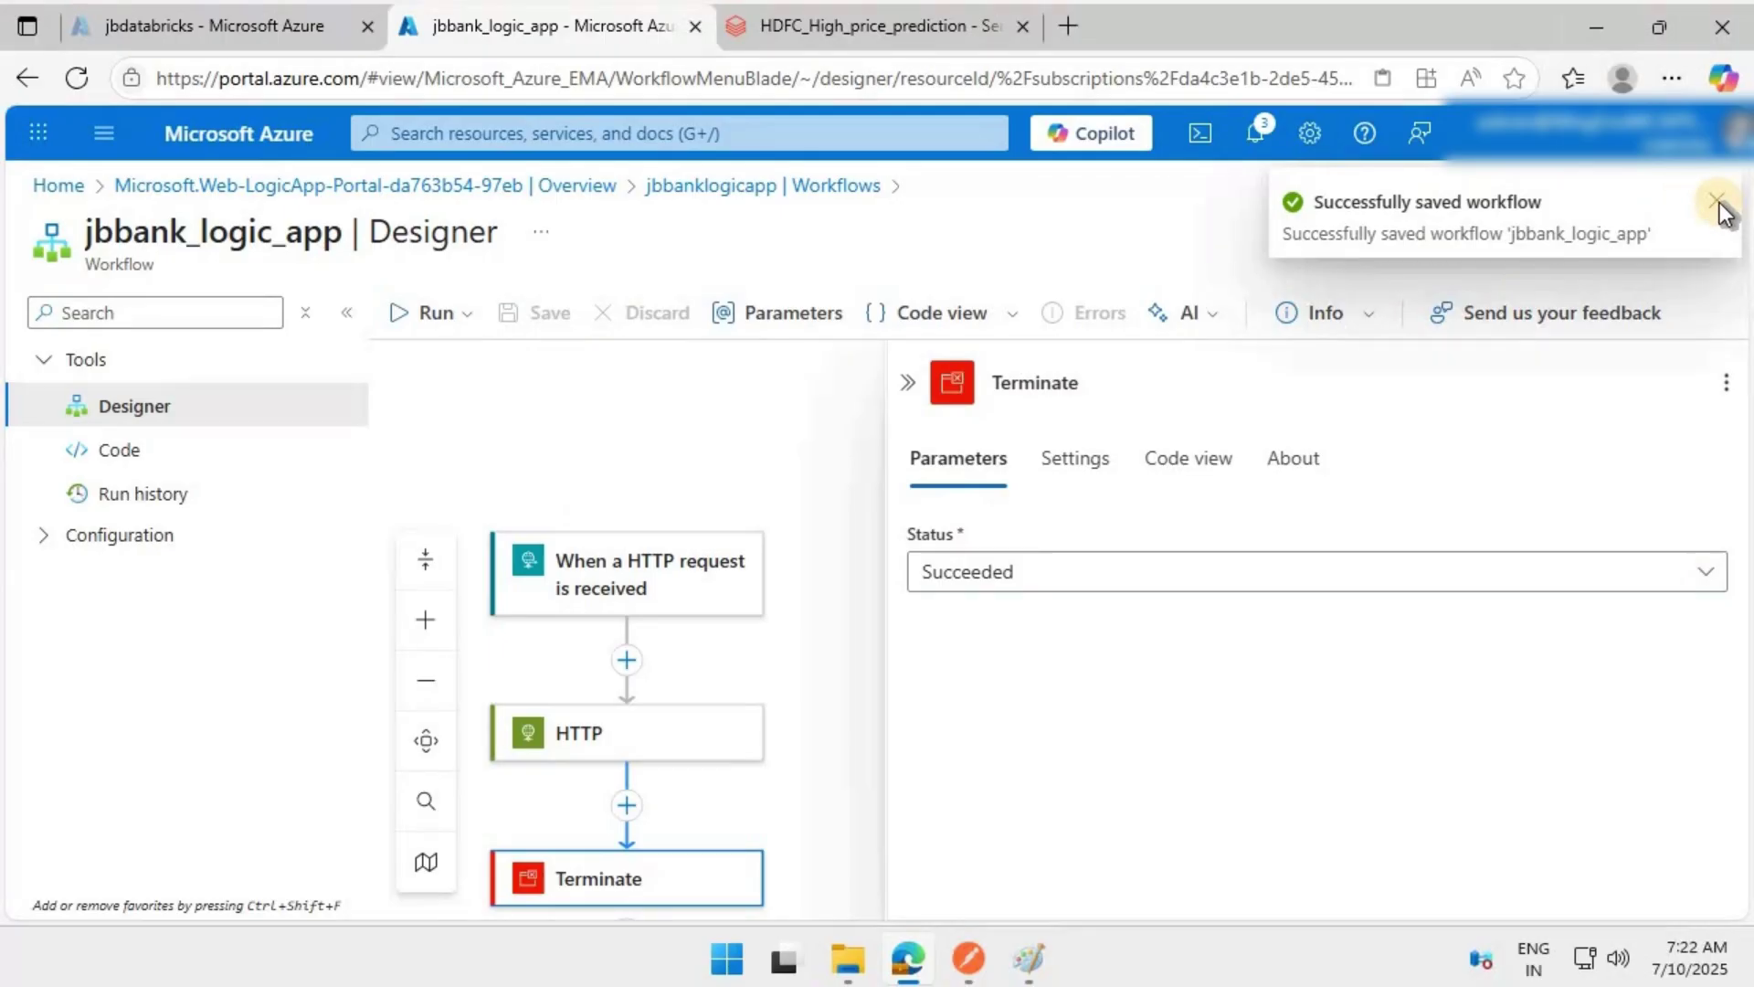
pyautogui.click(898, 385)
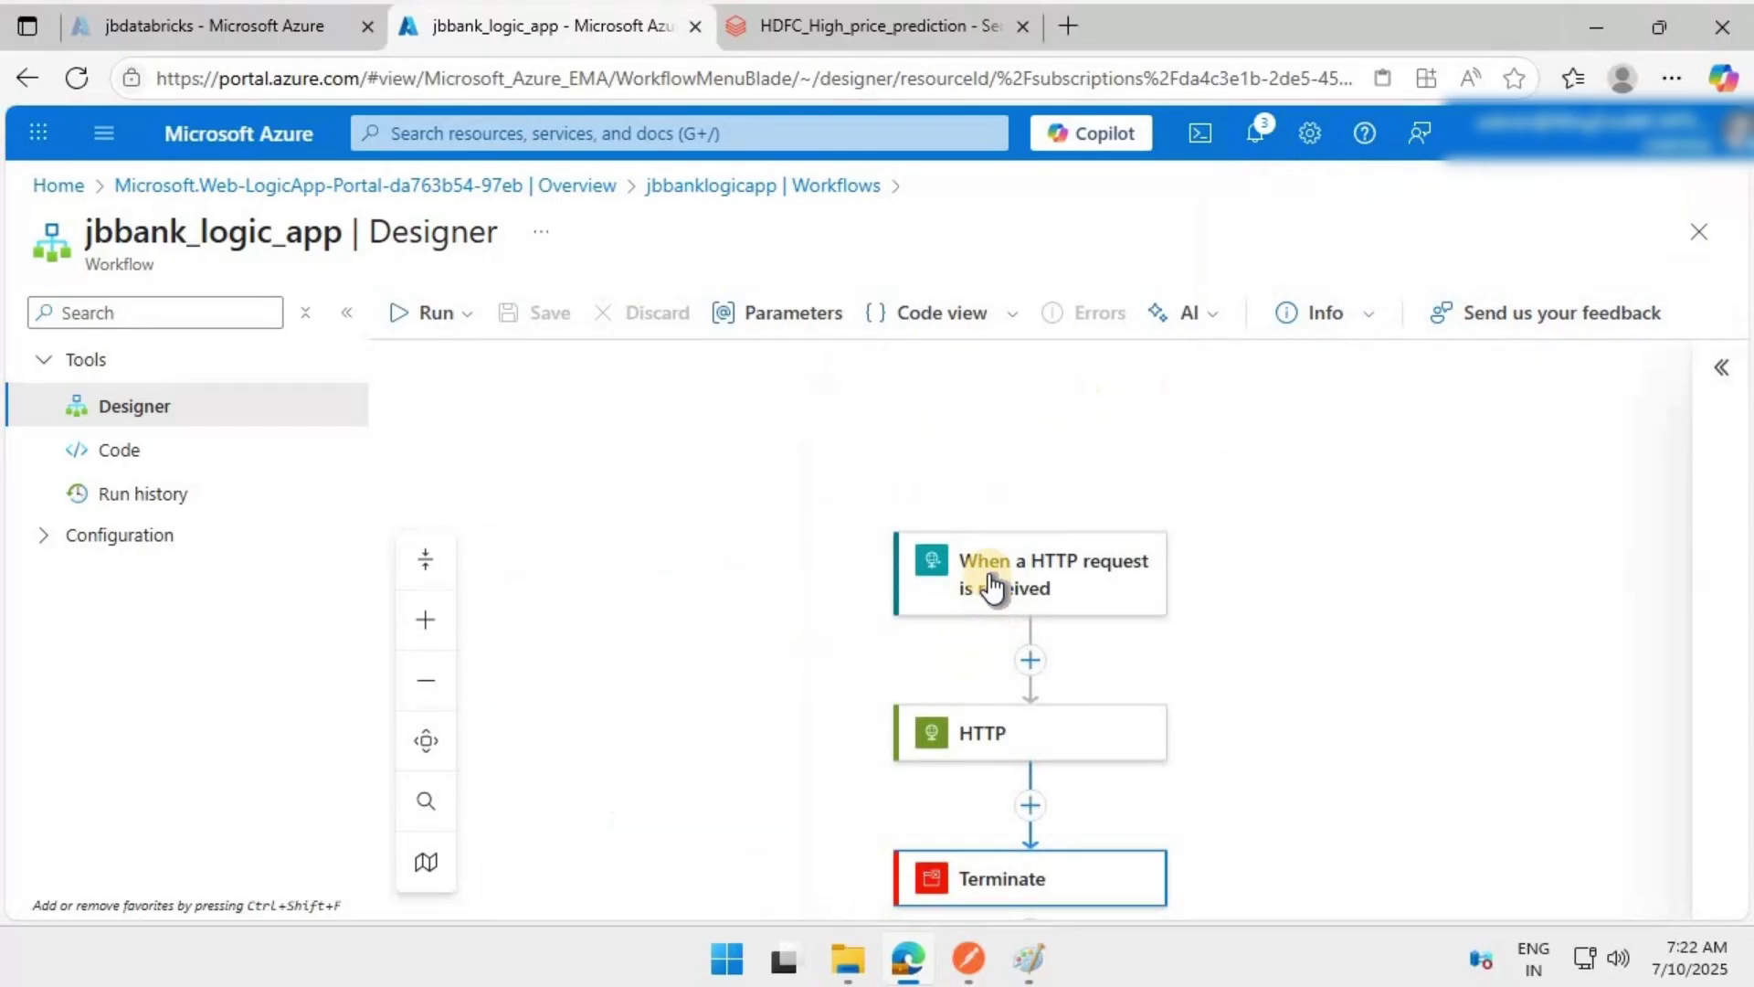
# Open the "When a HTTP request is received" trigger and copy its generated HTTP URL.
pyautogui.click(991, 584)
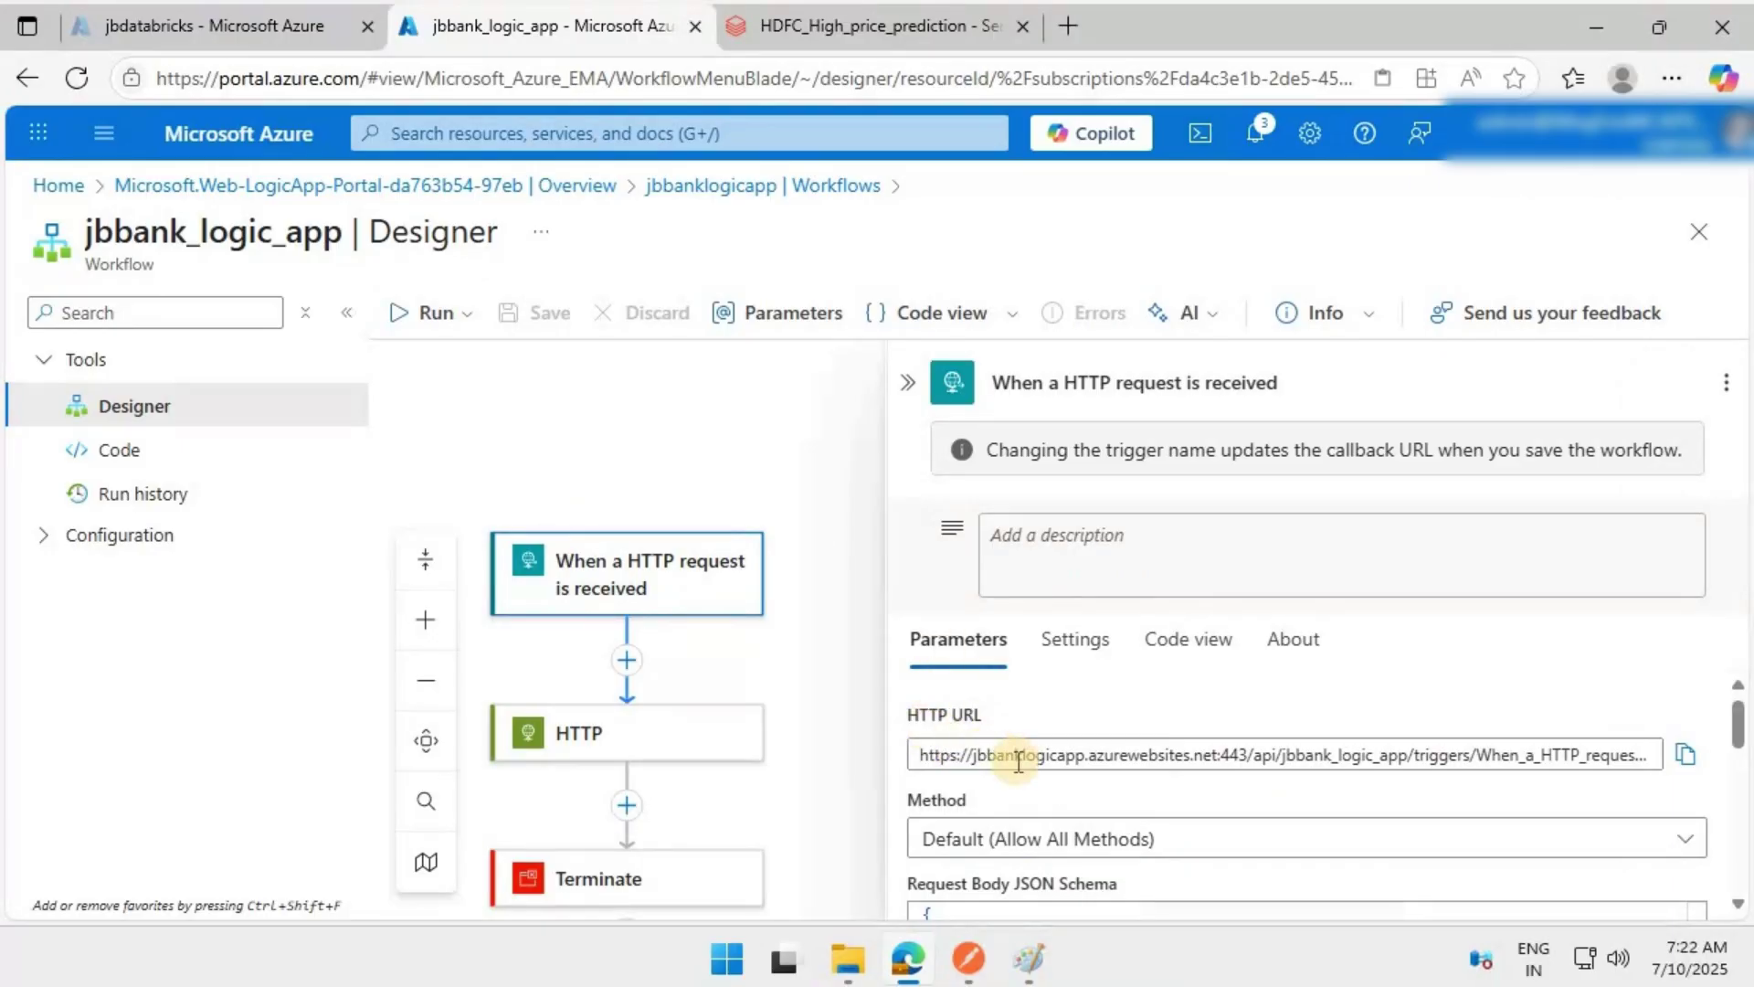
pyautogui.click(1686, 758)
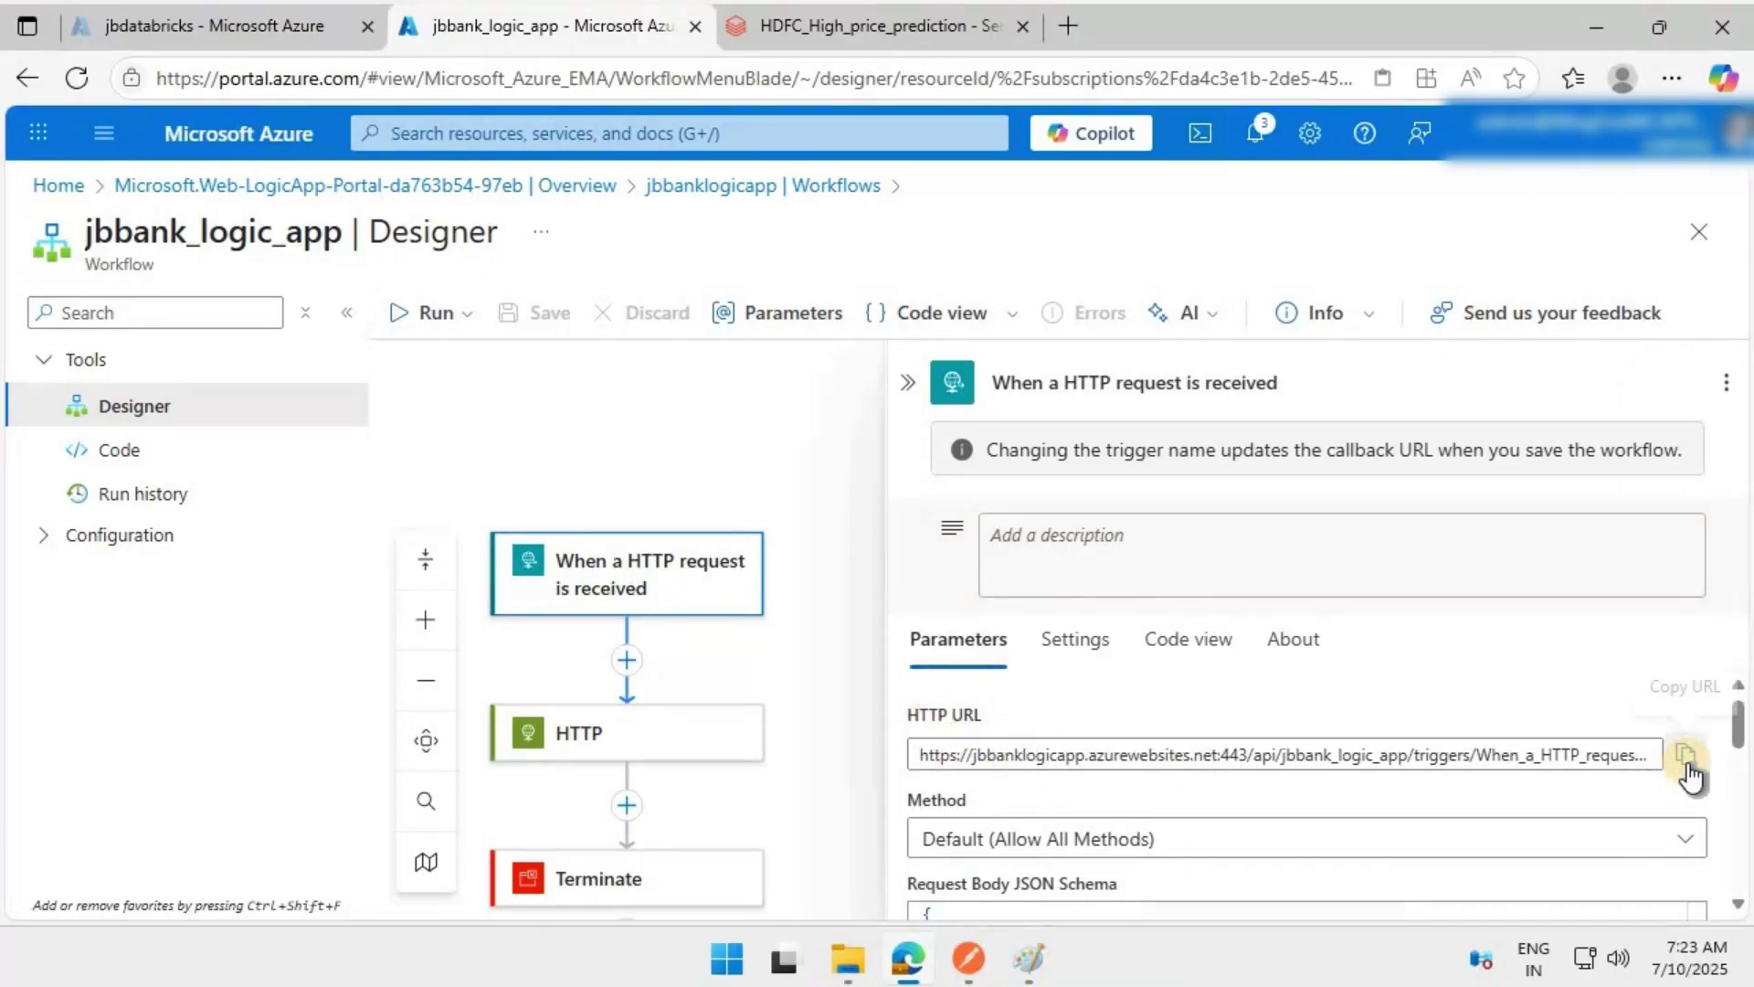
pyautogui.click(1688, 767)
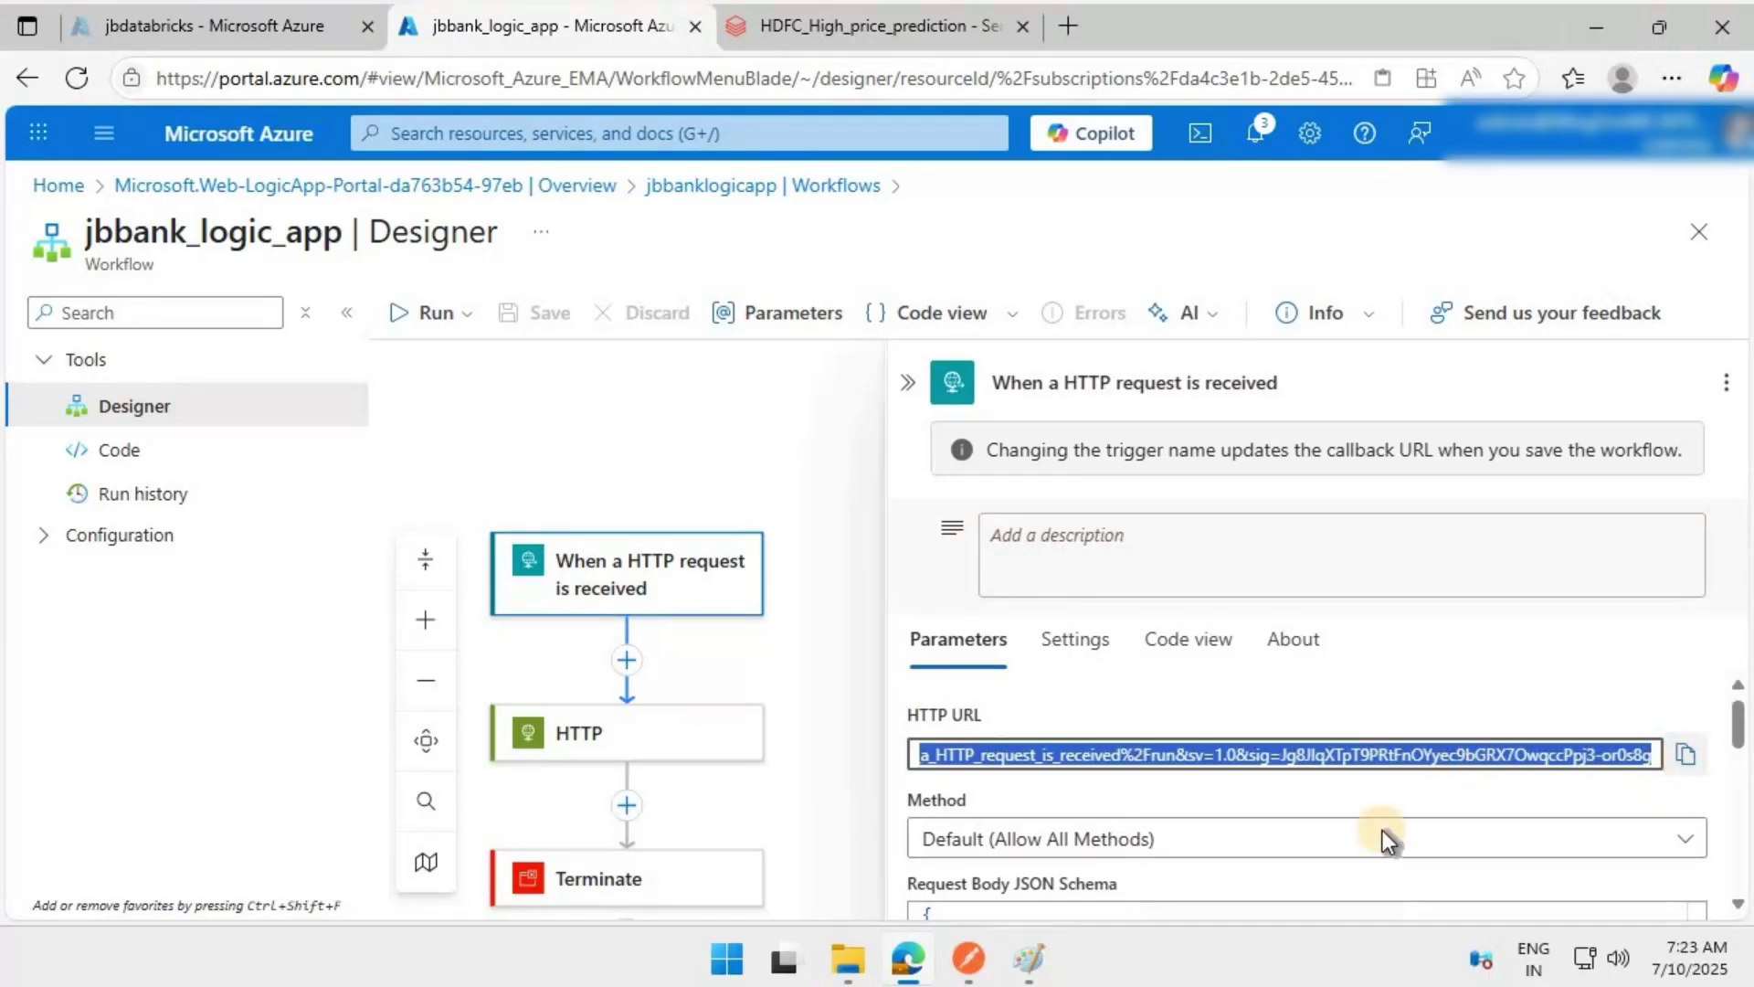
pyautogui.click(711, 961)
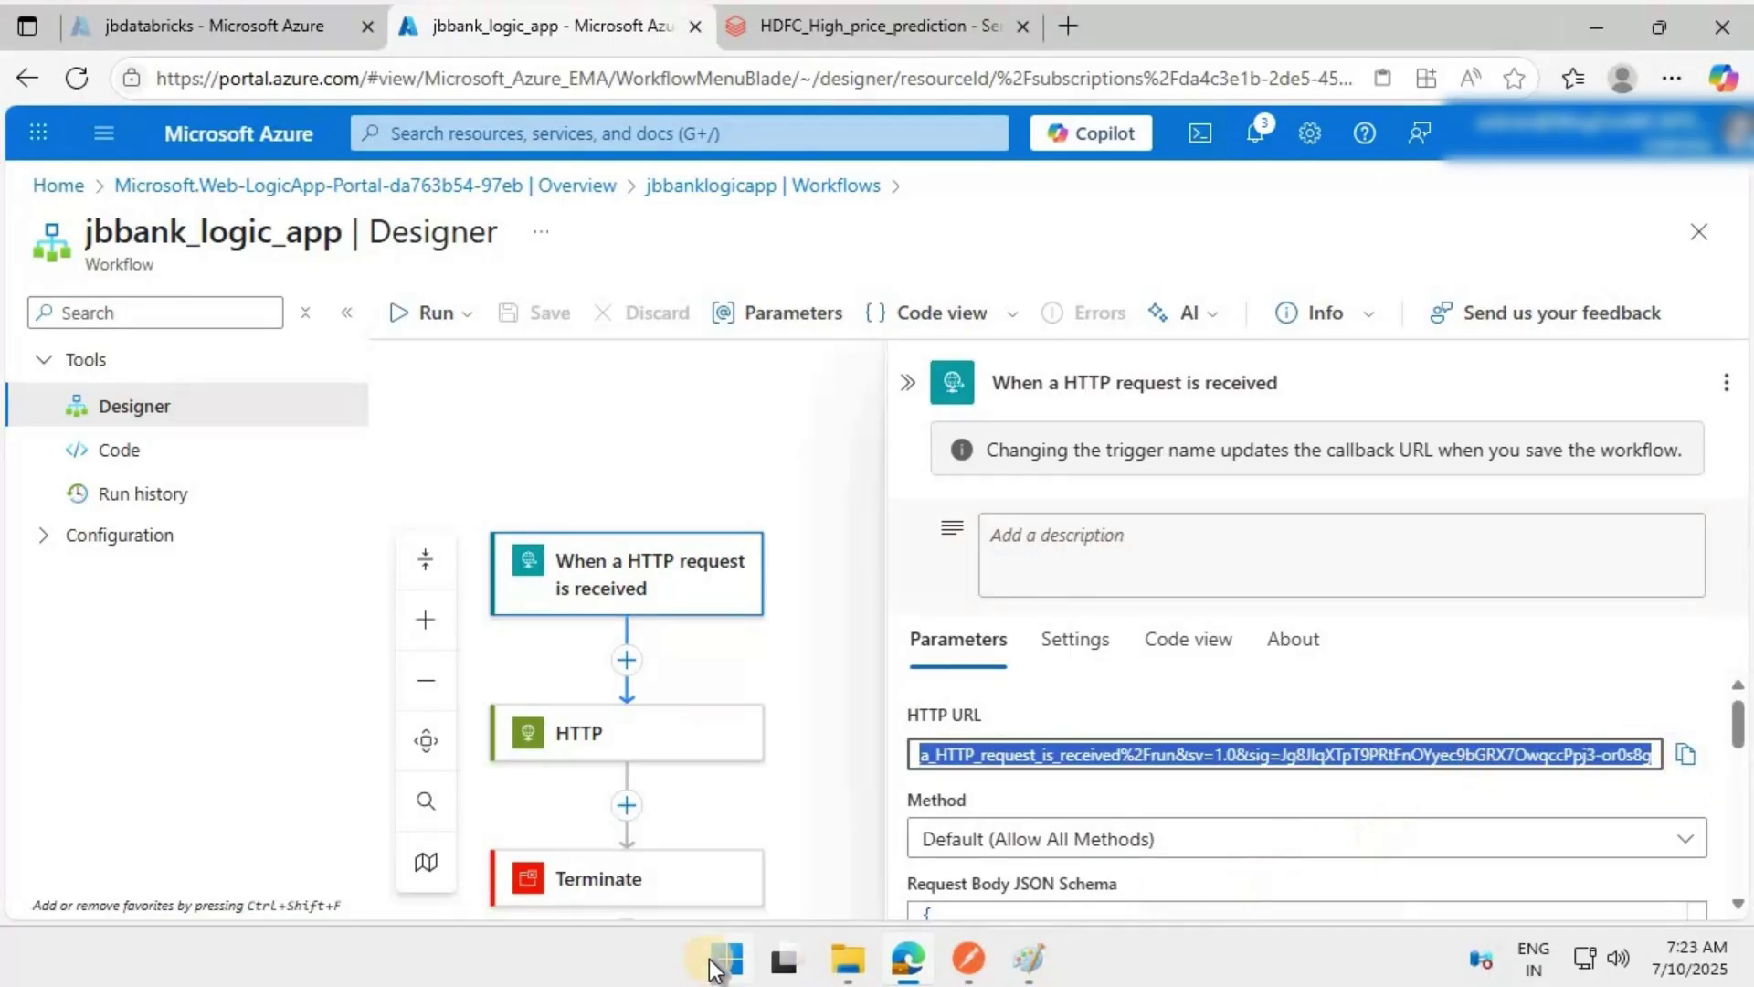
# Open Notepad, paste the copied signed trigger URL into it, and minimize the window.
pyautogui.click(709, 793)
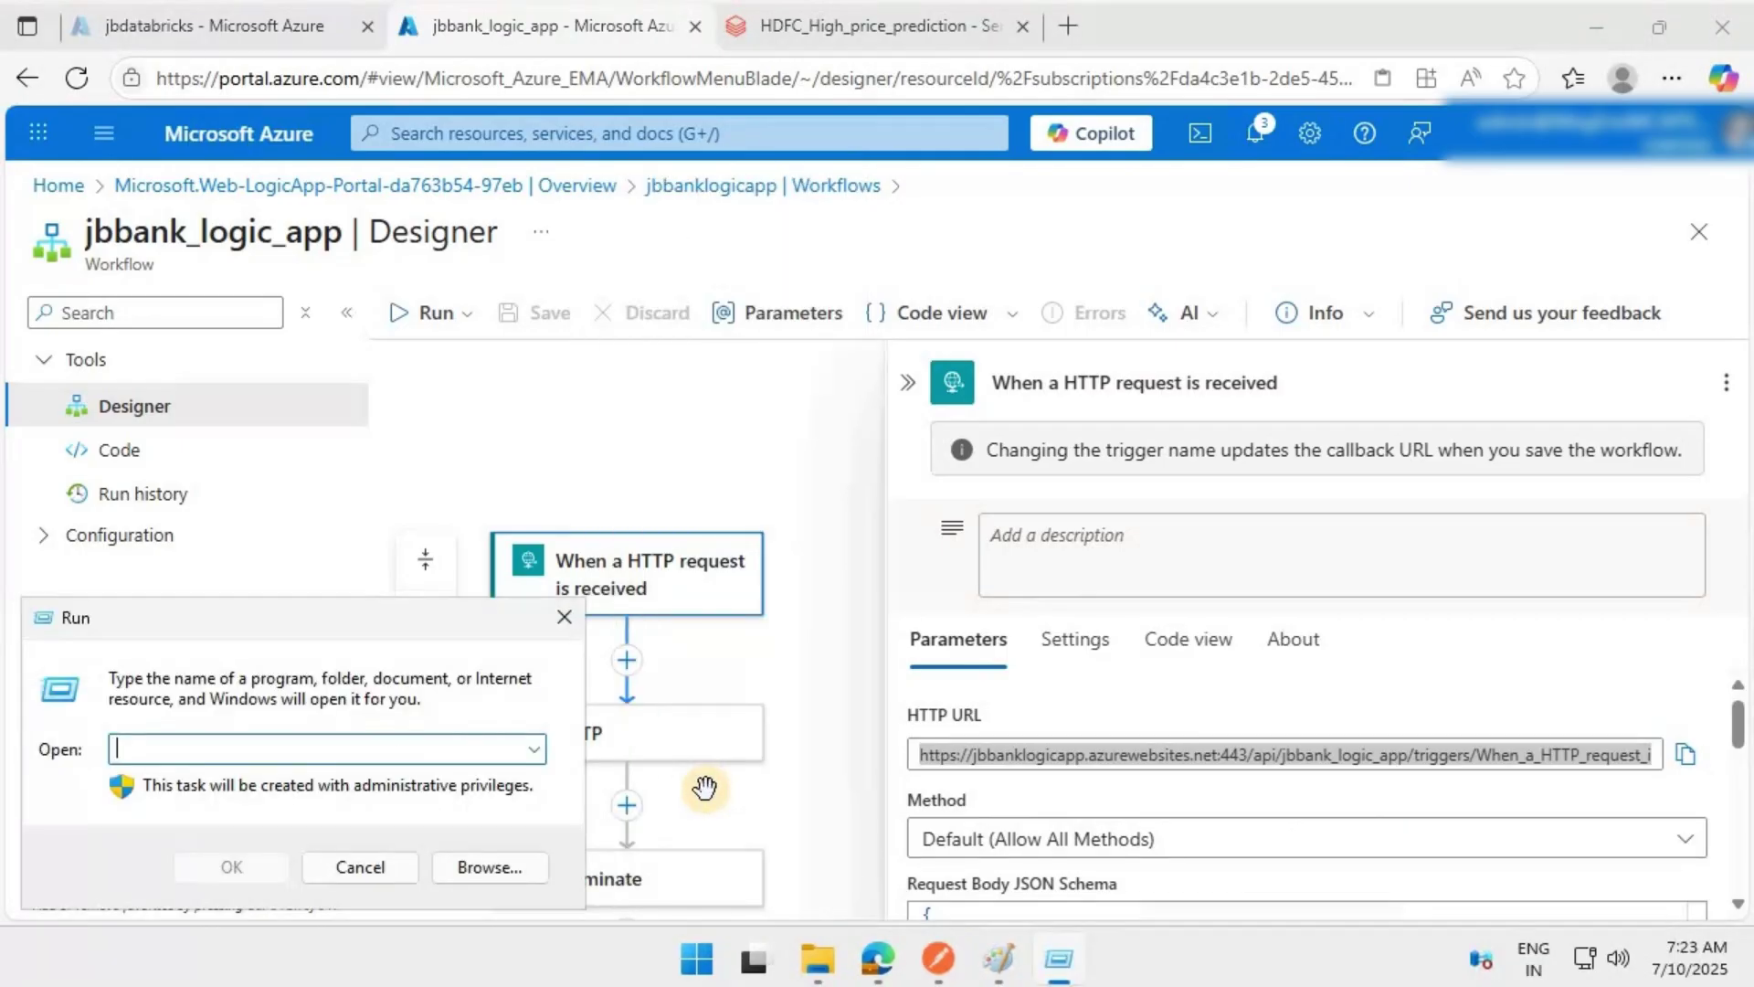
pyautogui.write('notepad')
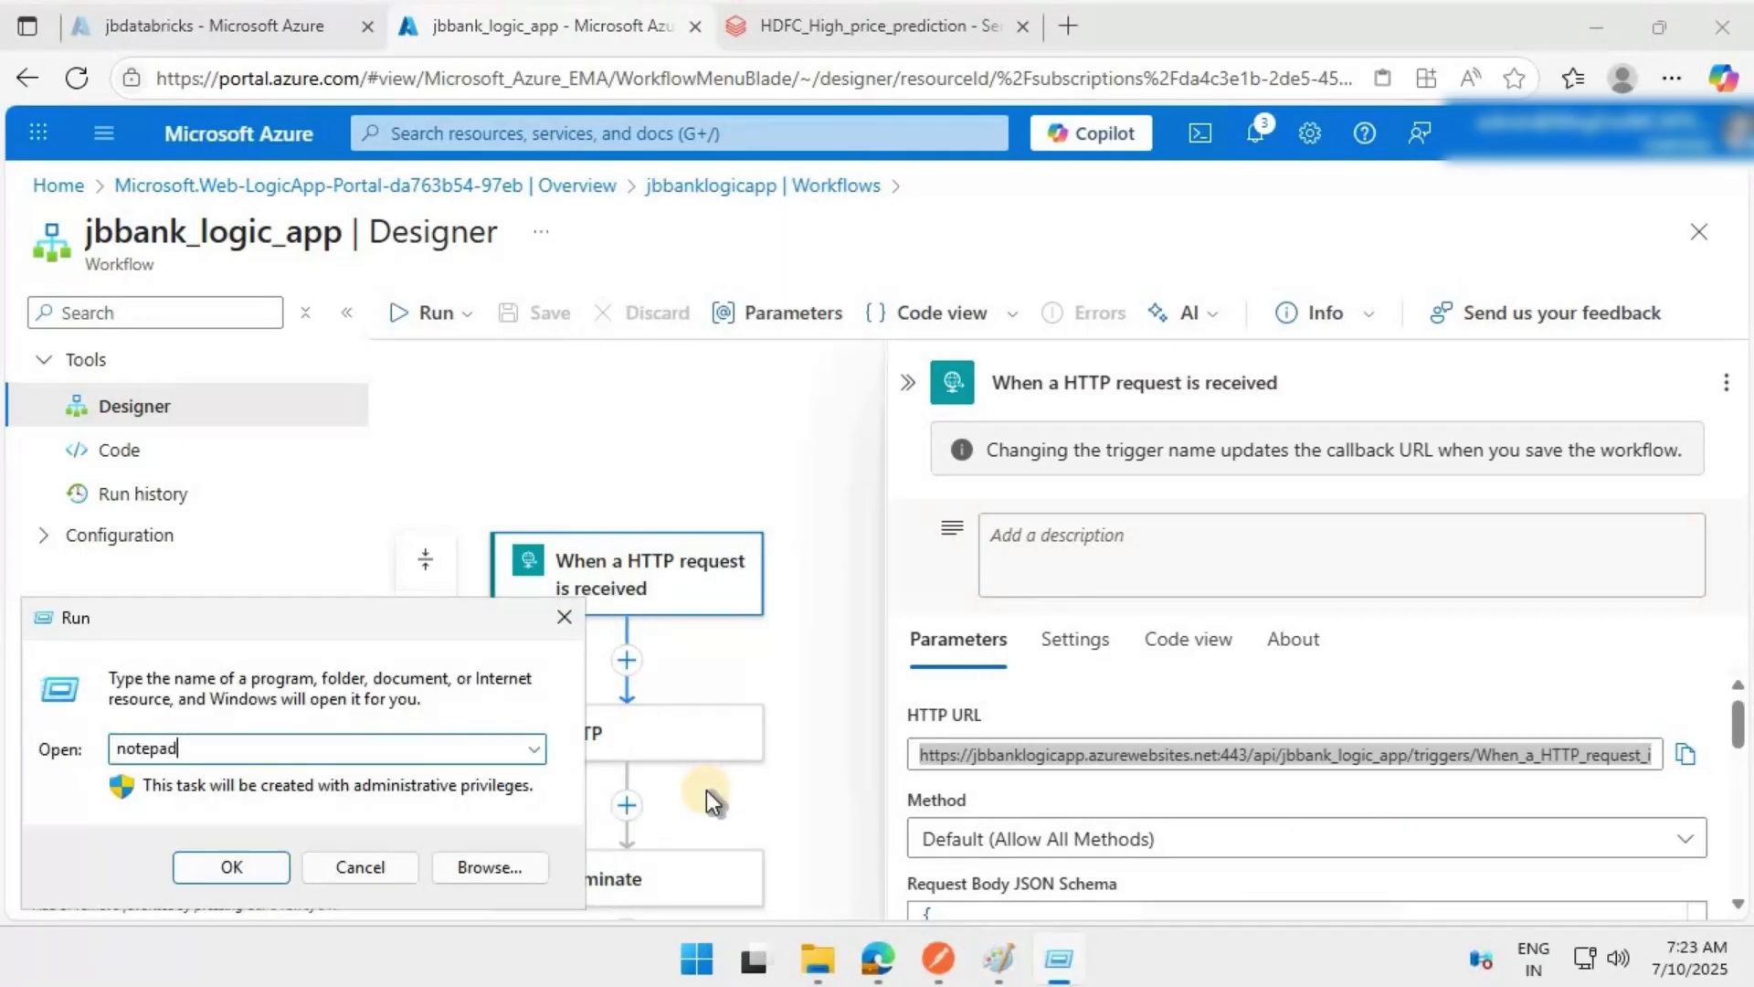
pyautogui.press('Return')
pyautogui.hotkey('ctrl', 'v')
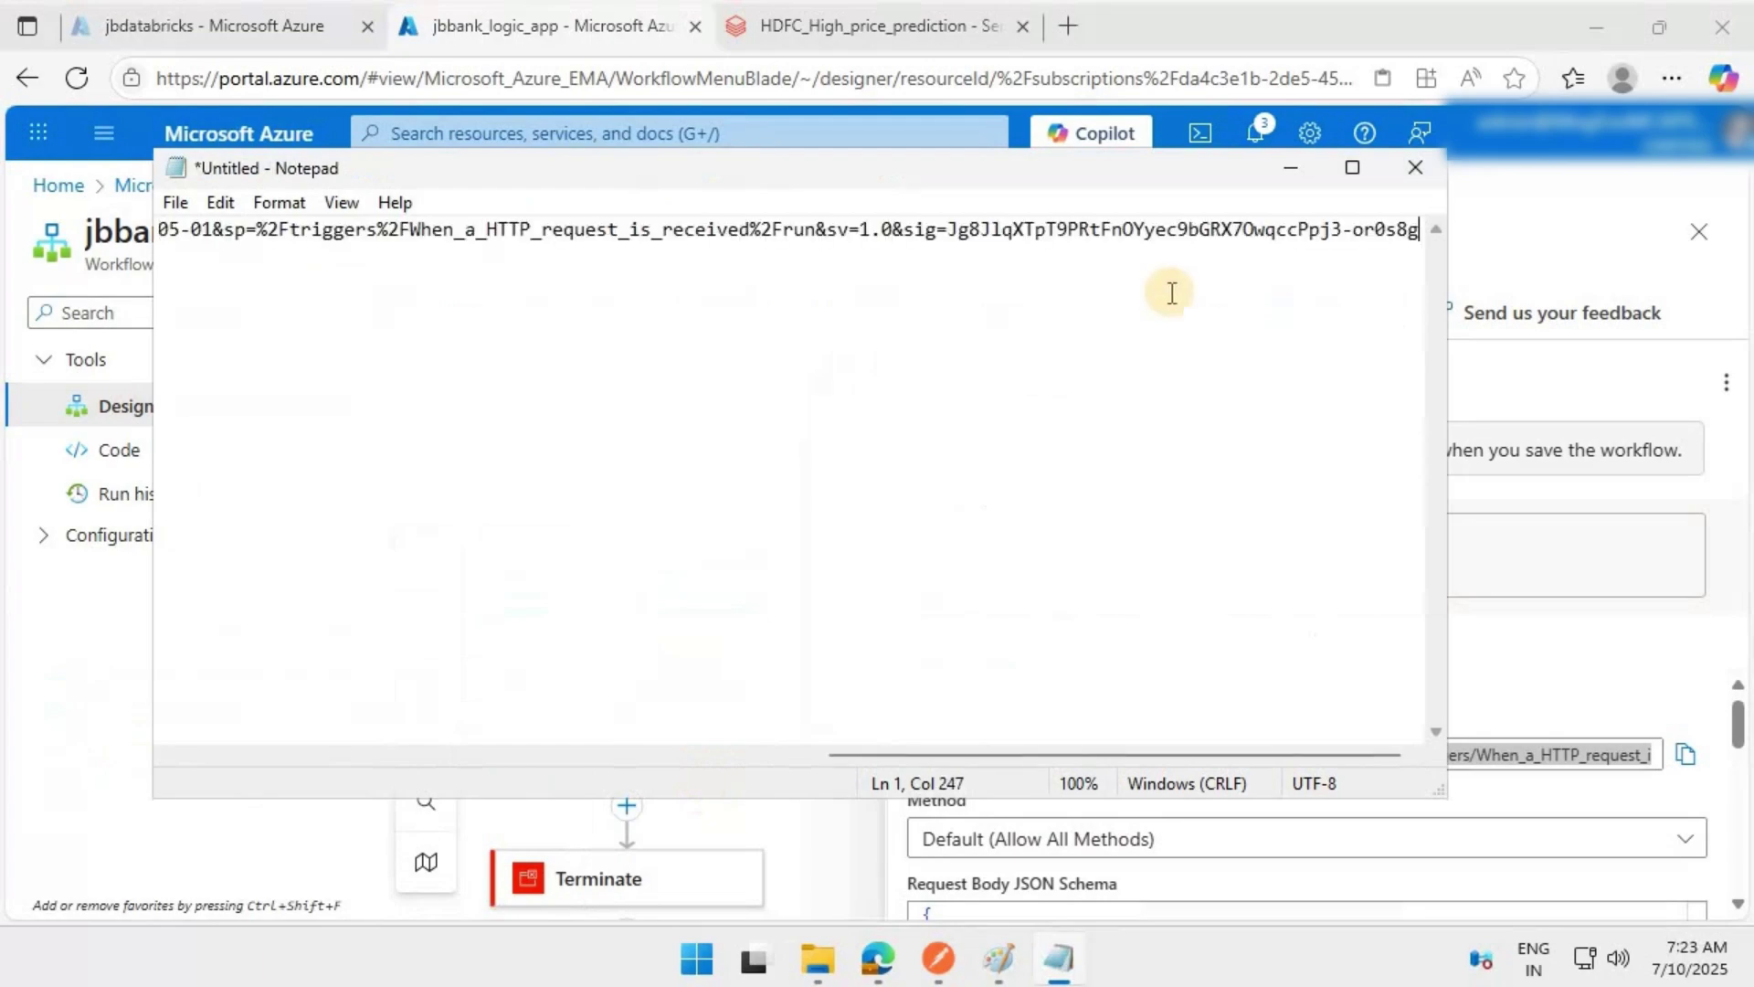
pyautogui.hotkey('ctrl', 'Home')
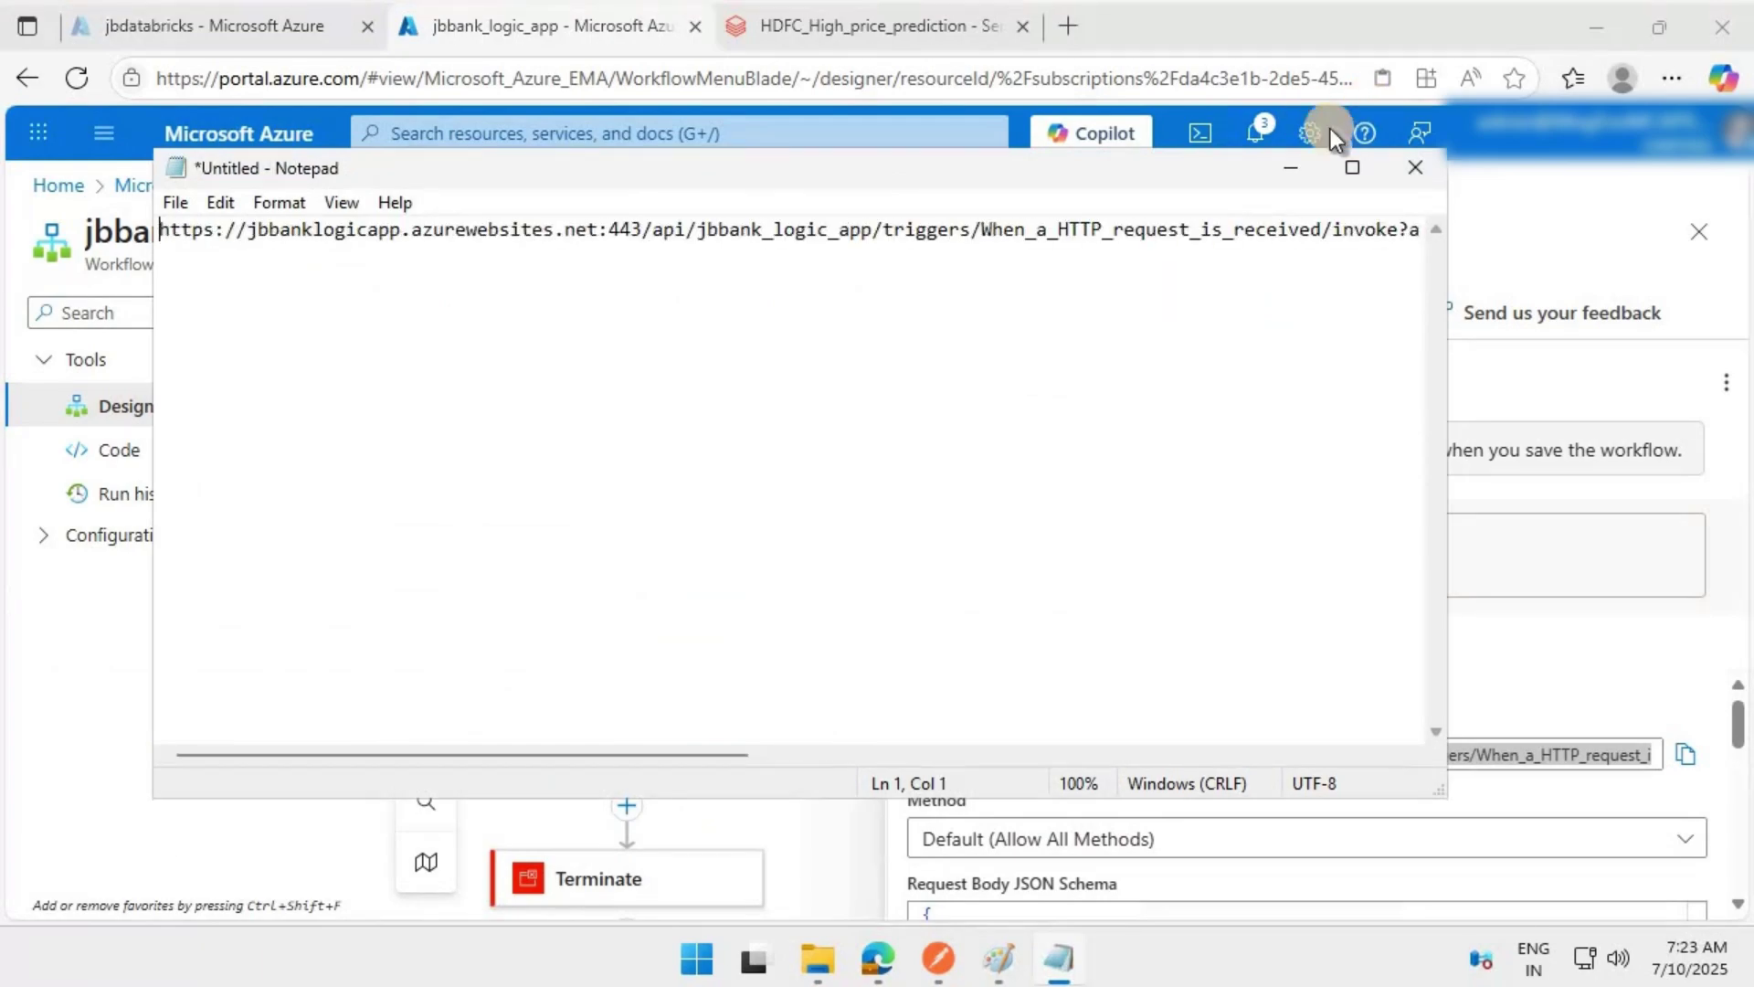
pyautogui.click(1288, 174)
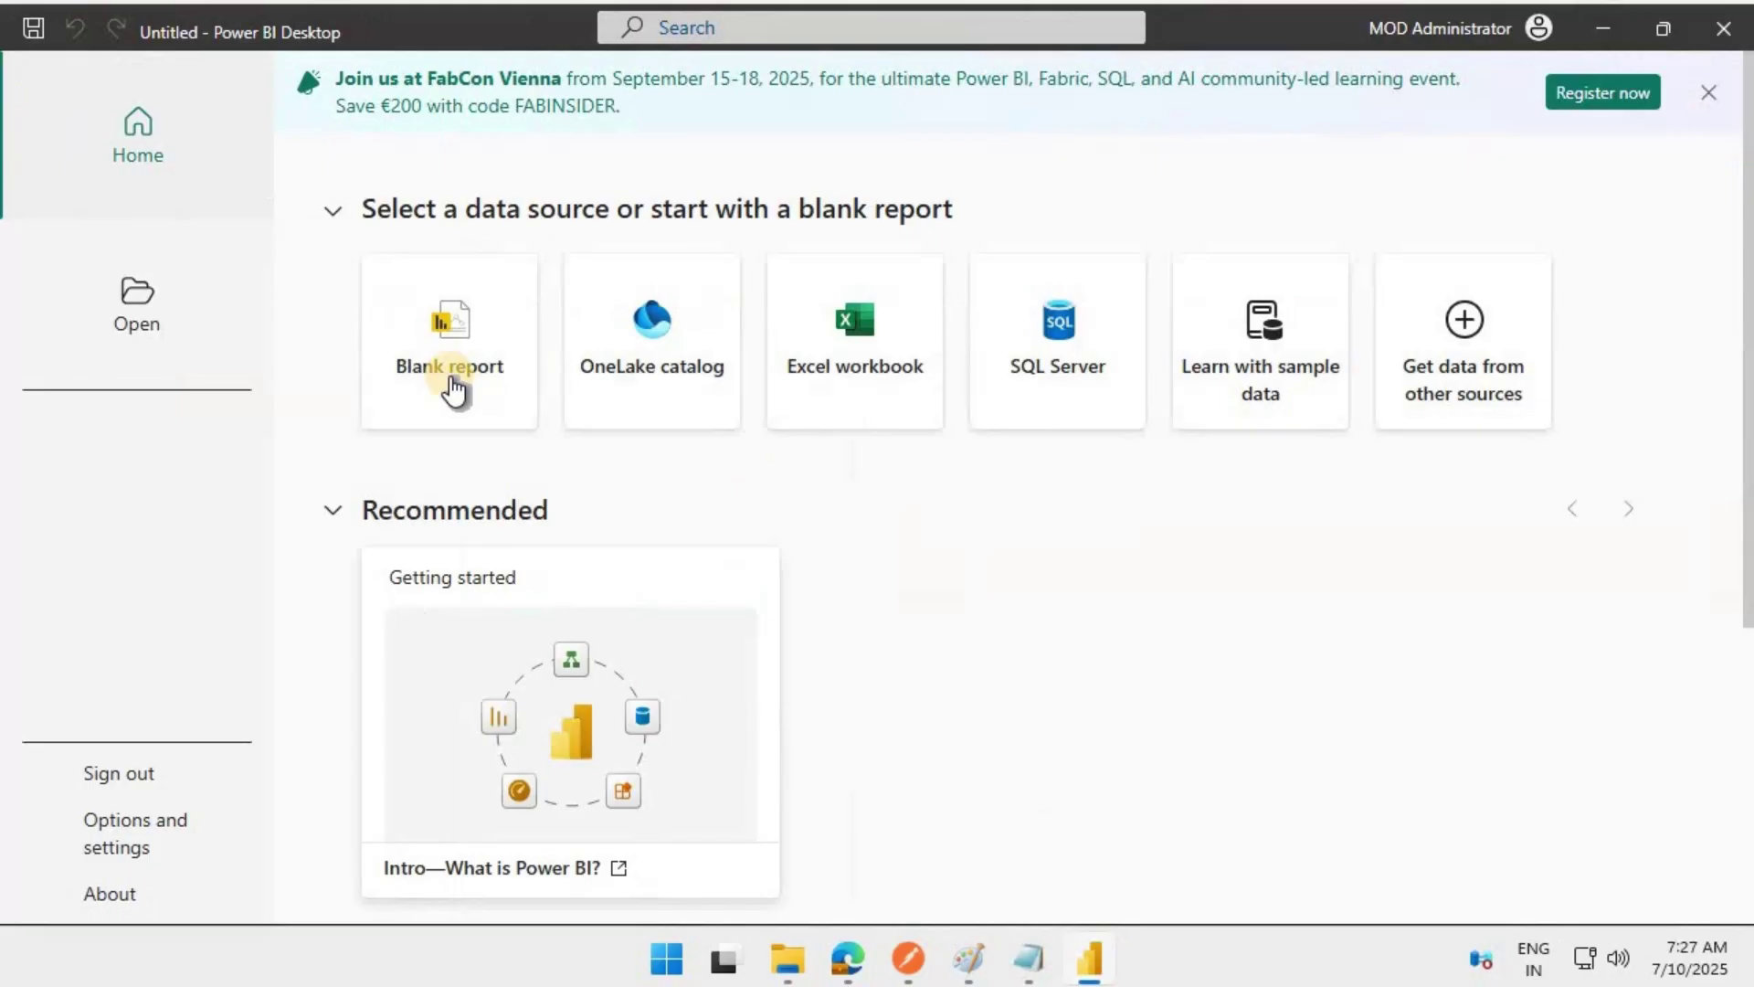
# In Power BI Desktop, start a blank report and place a Power Automate visual in the upper part of Page 1.
pyautogui.click(451, 378)
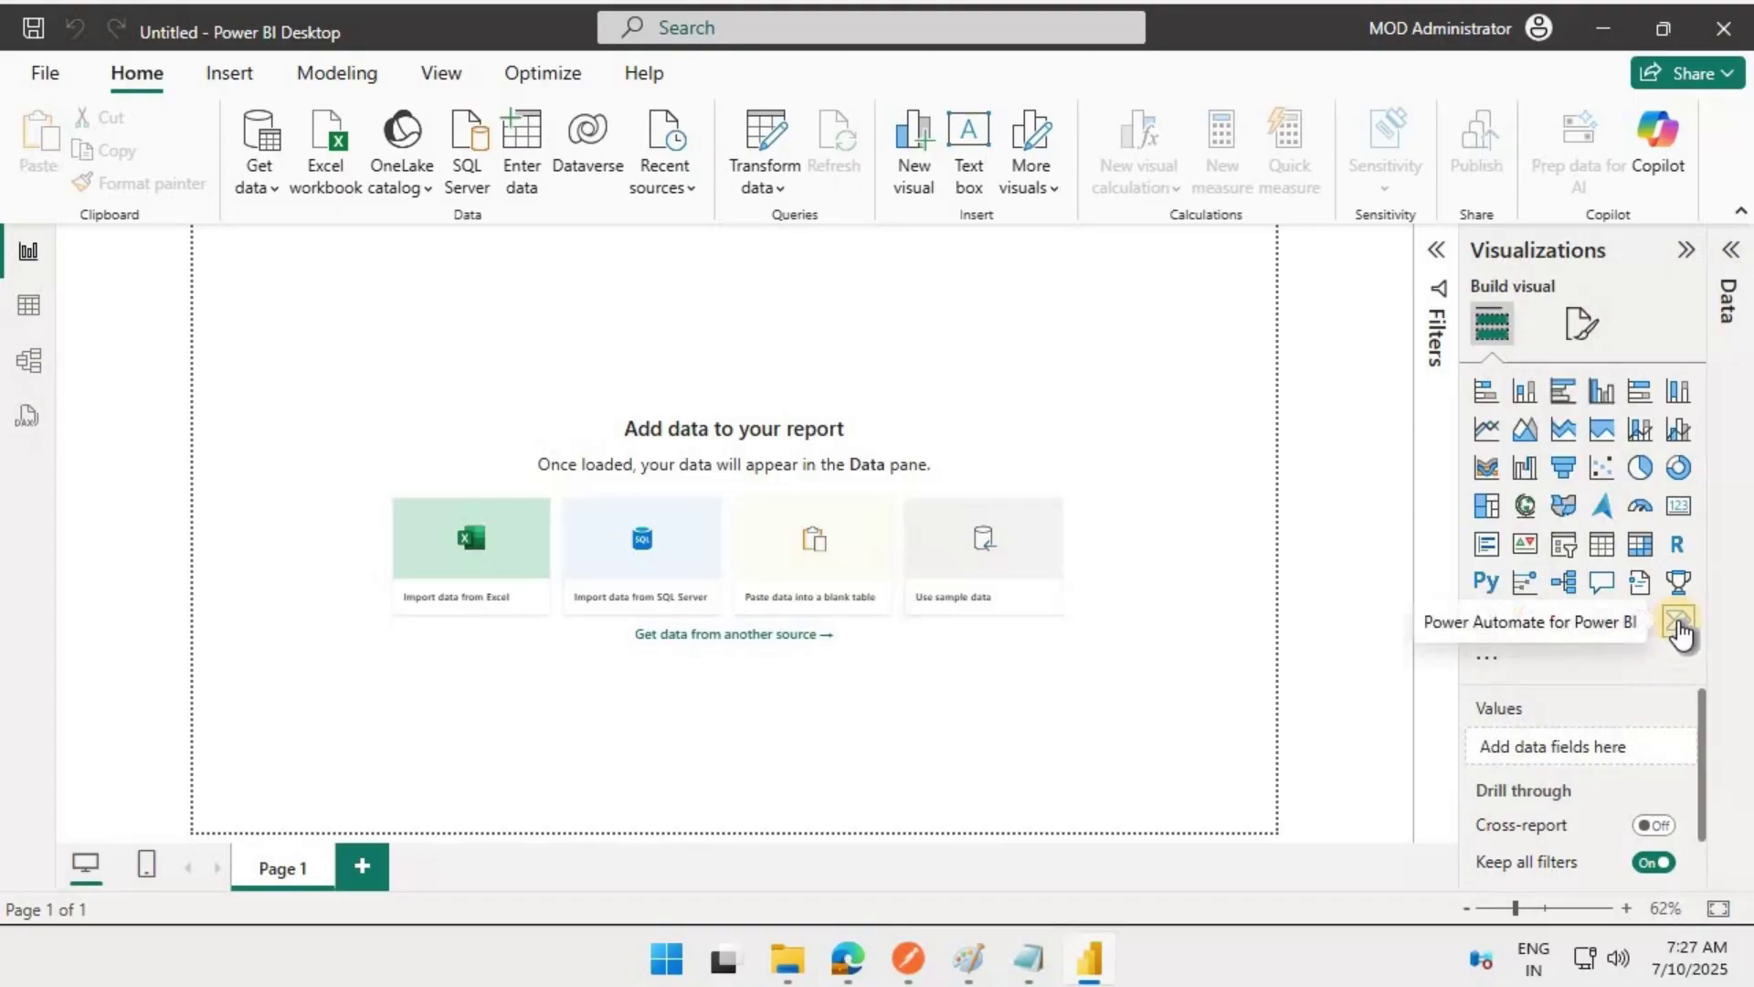
pyautogui.click(1679, 624)
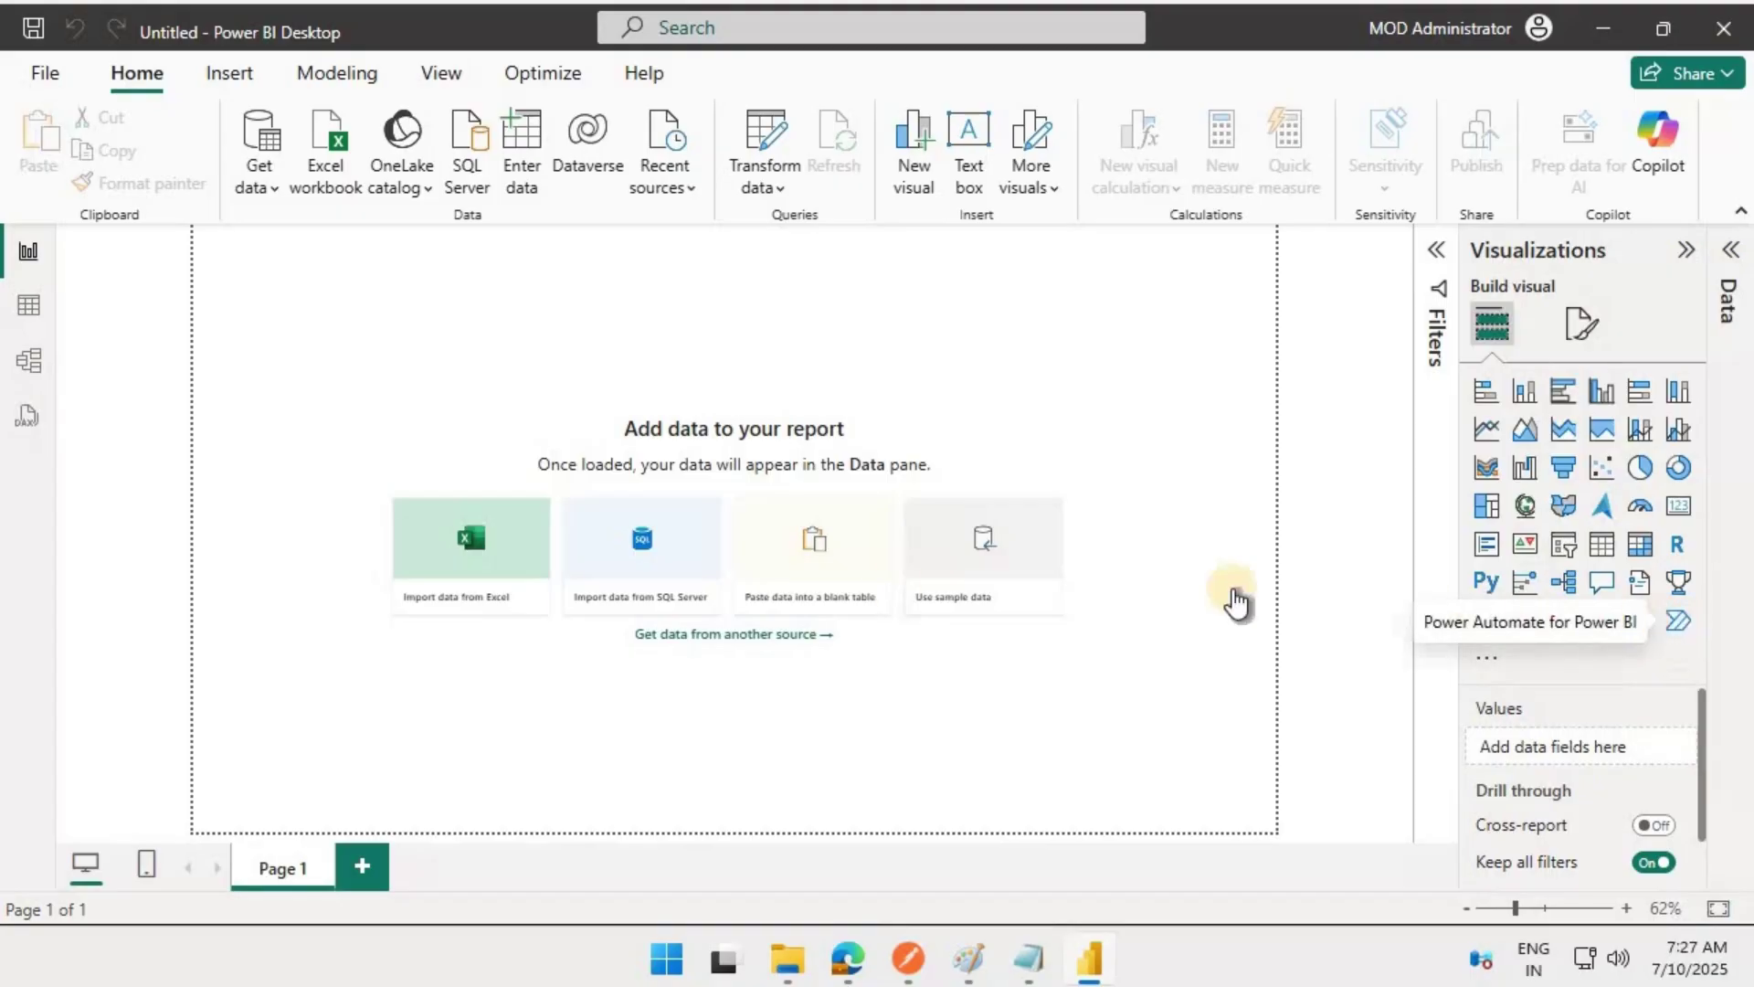
pyautogui.click(423, 481)
pyautogui.moveTo(426, 494); pyautogui.dragTo(658, 530)
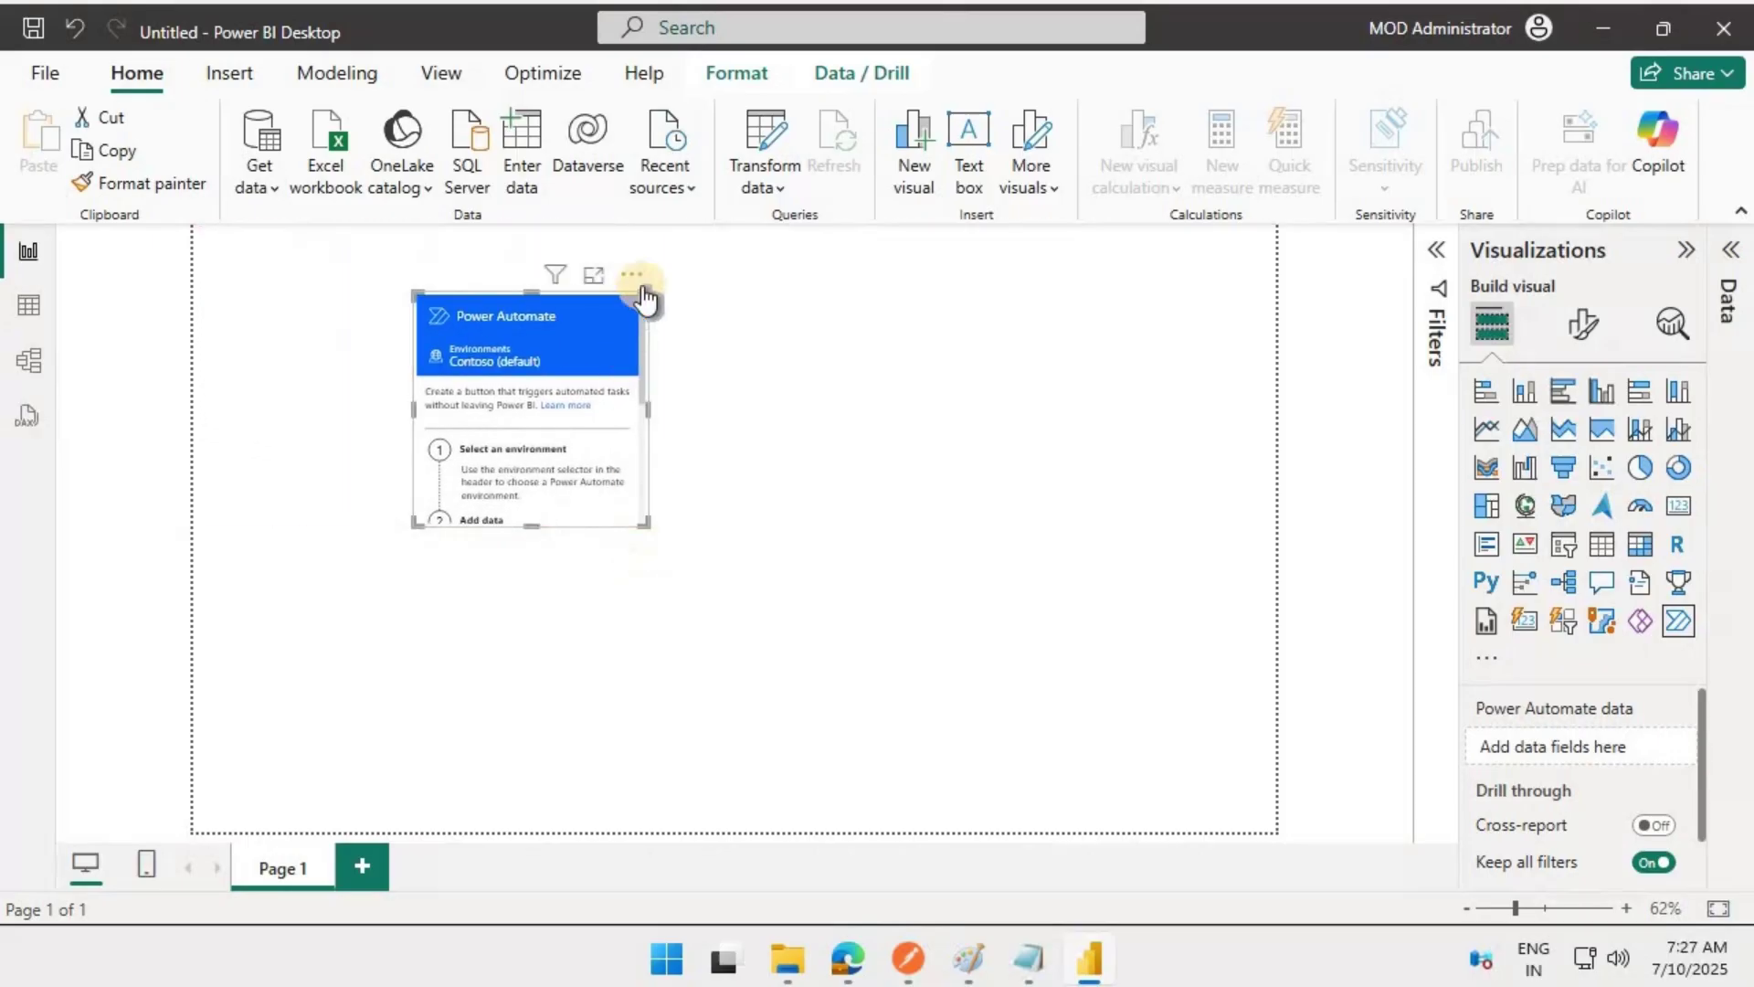
# Edit the Power Automate visual, create a new instant cloud flow and name it jbbank_logic_app_july2025.
pyautogui.rightClick(693, 309)
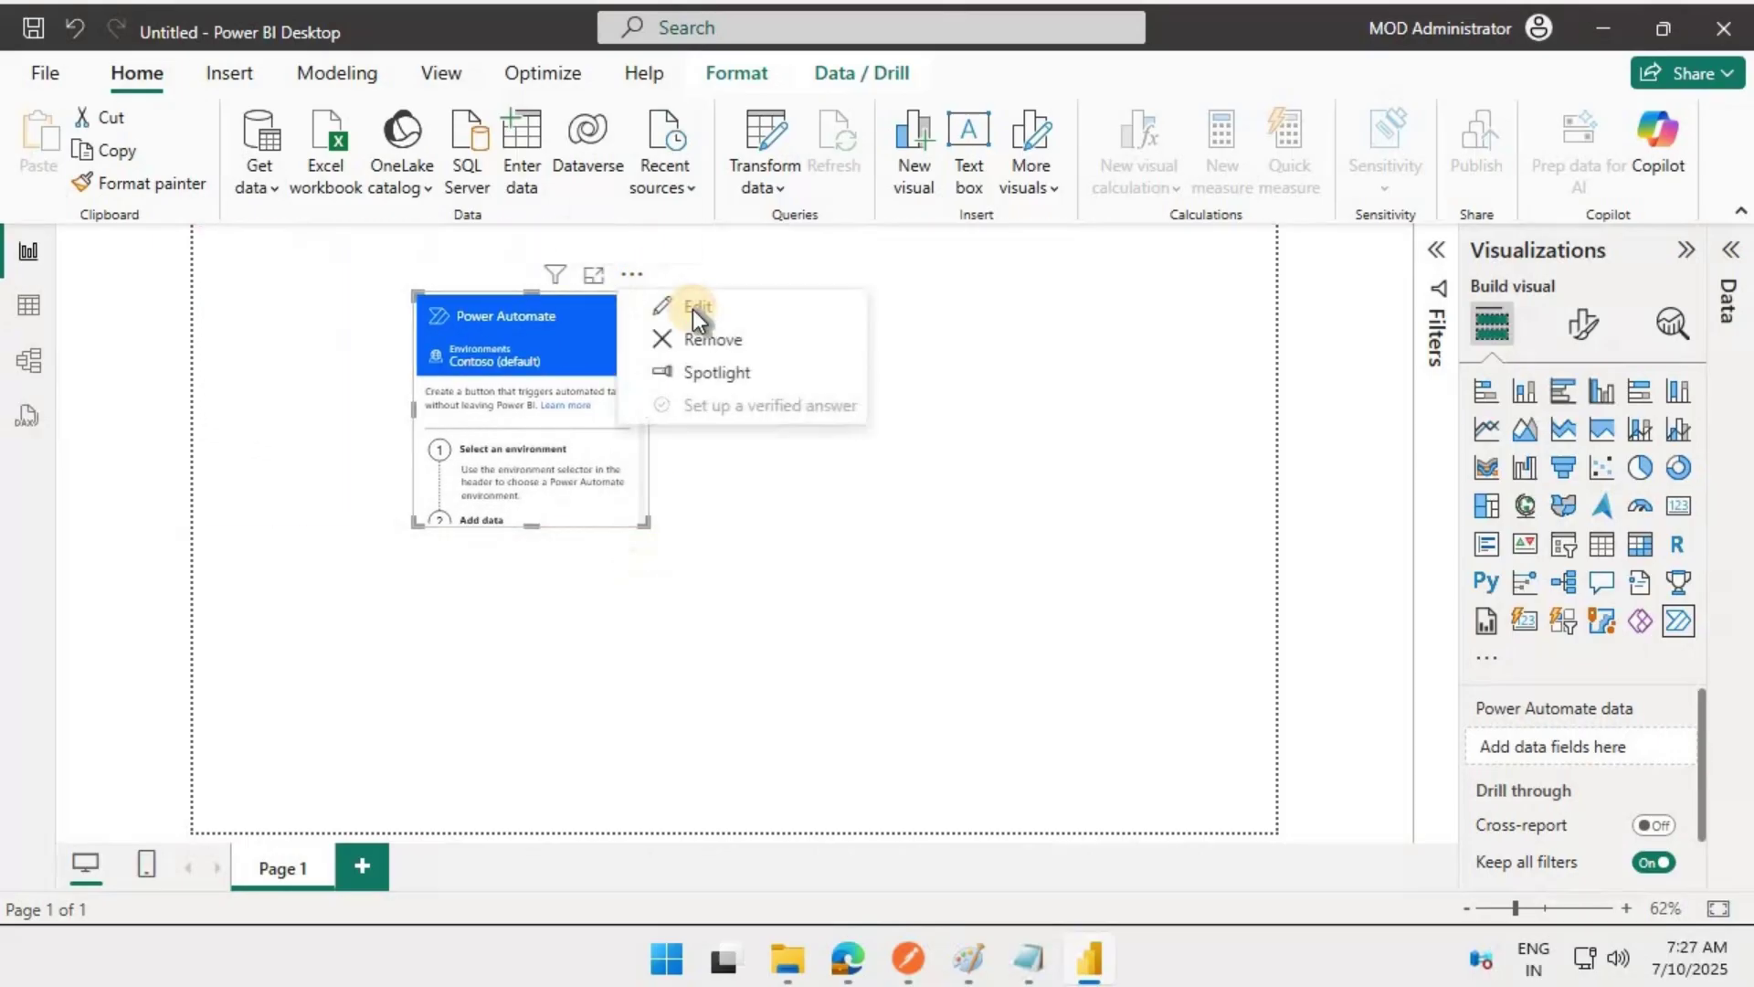
pyautogui.click(684, 305)
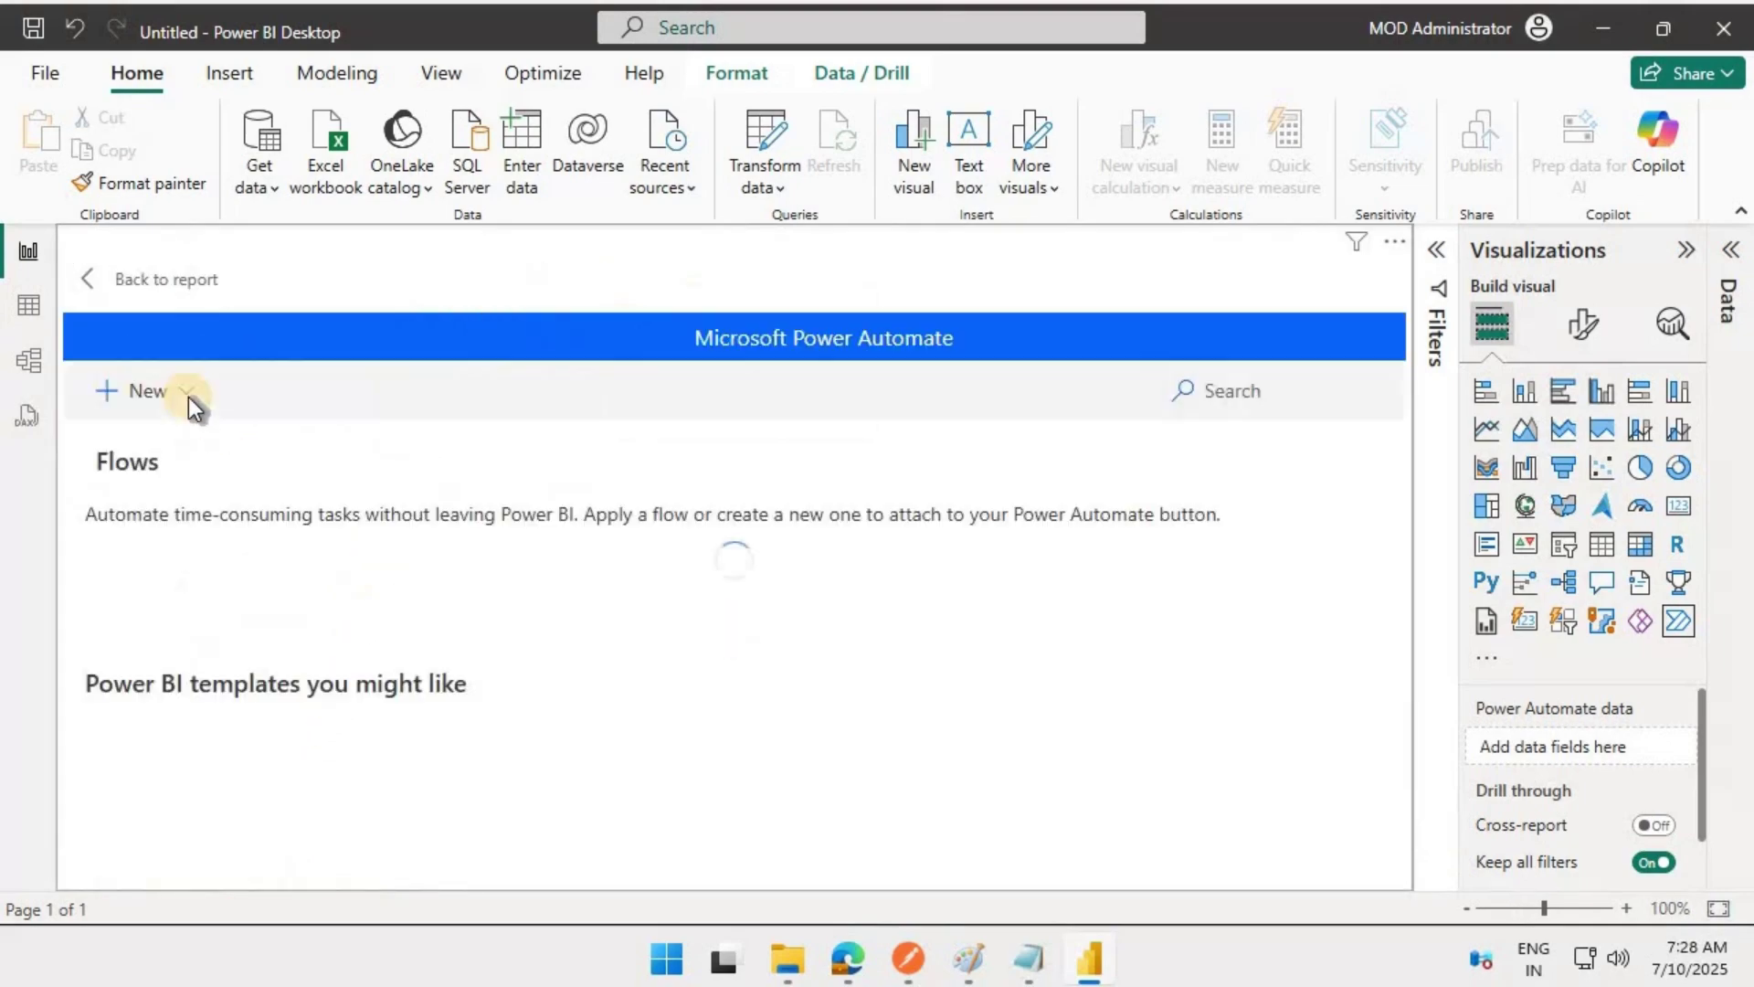
pyautogui.click(187, 392)
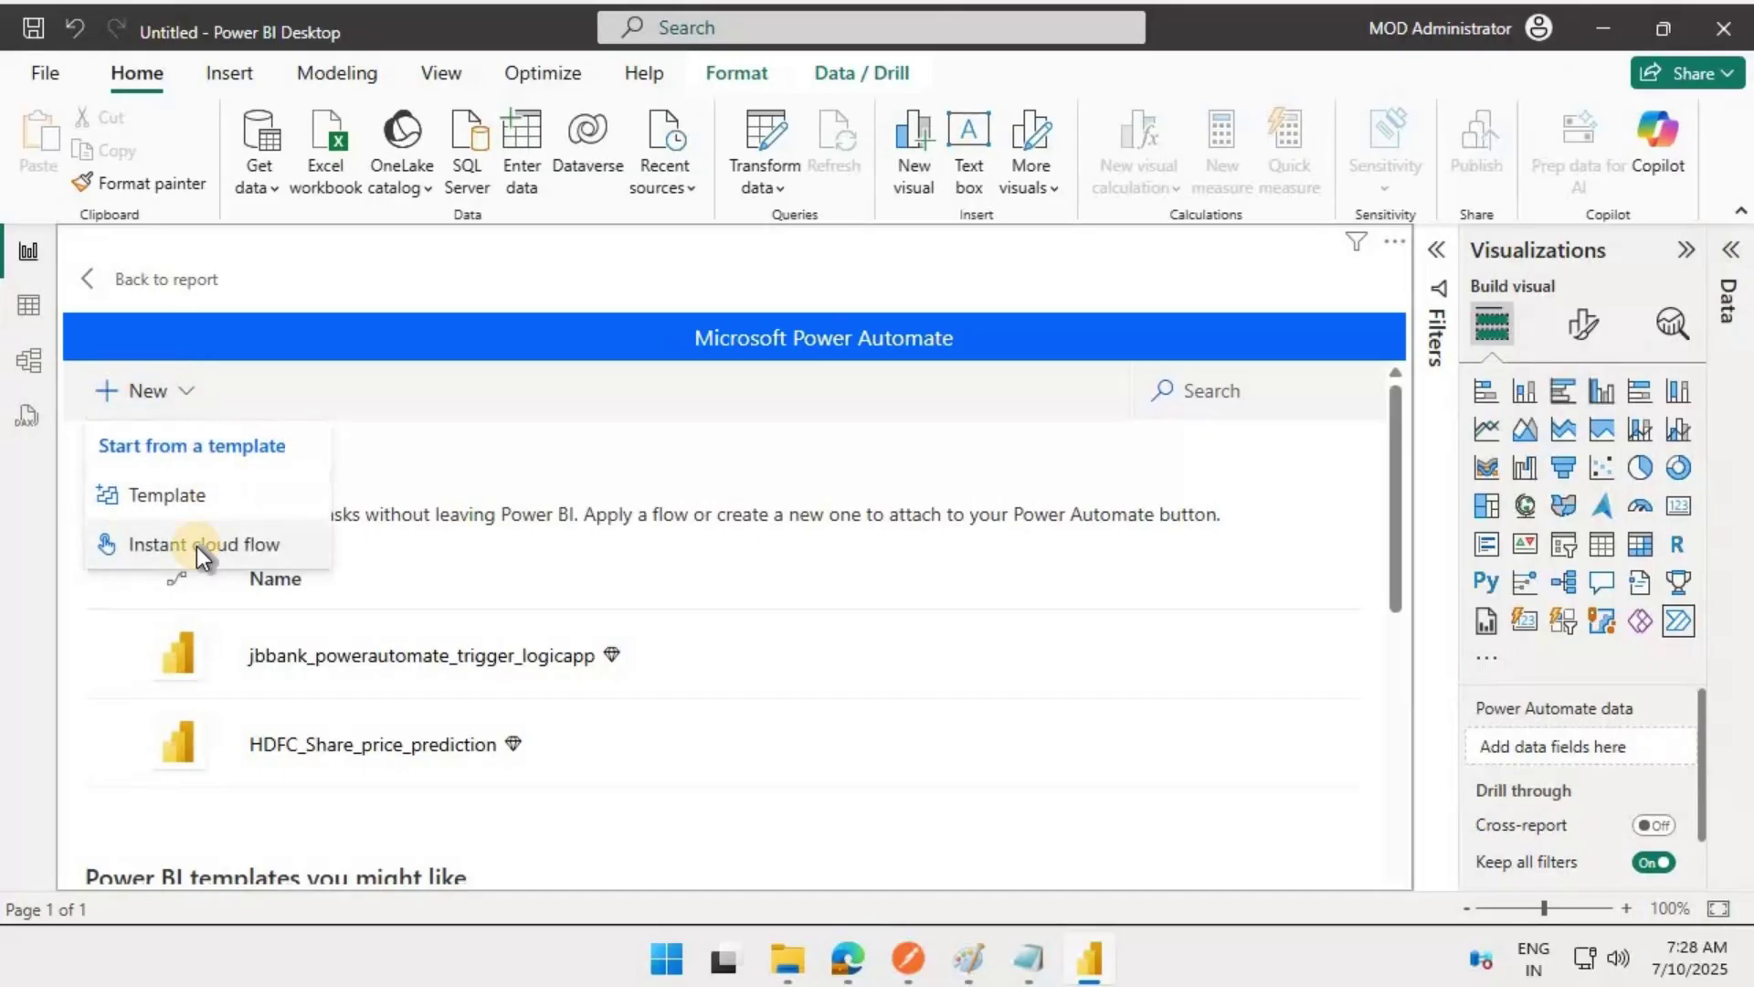
pyautogui.click(199, 548)
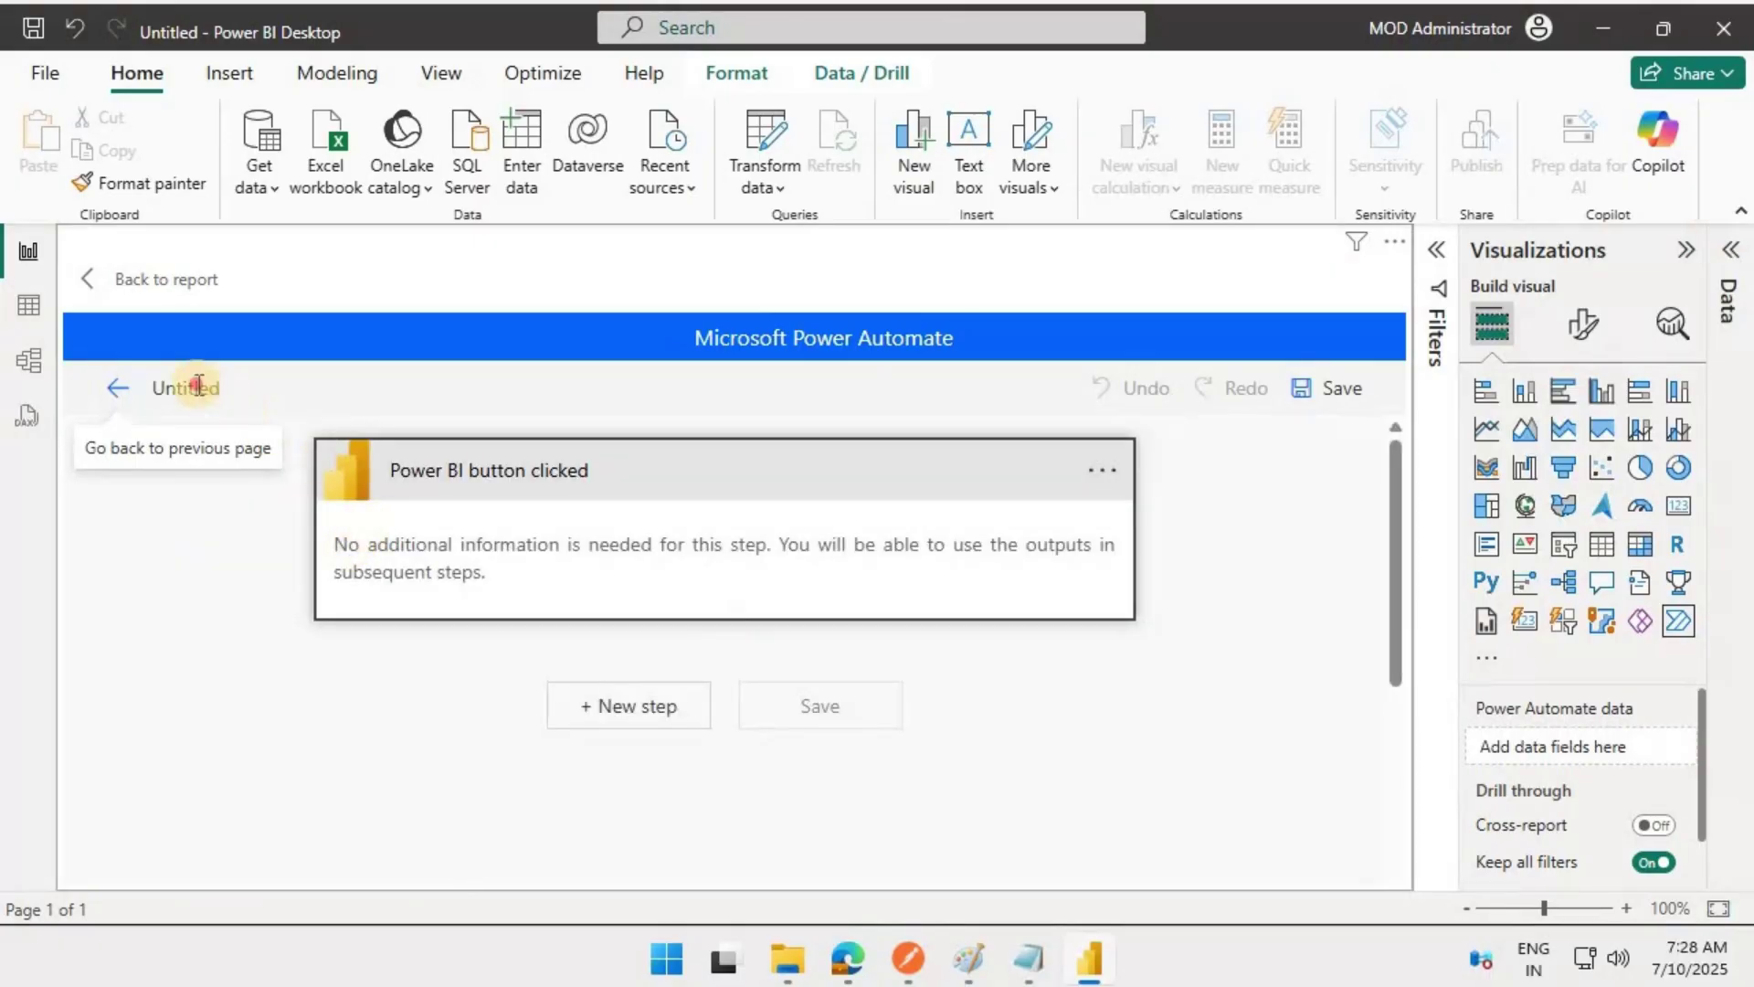
pyautogui.click(199, 386)
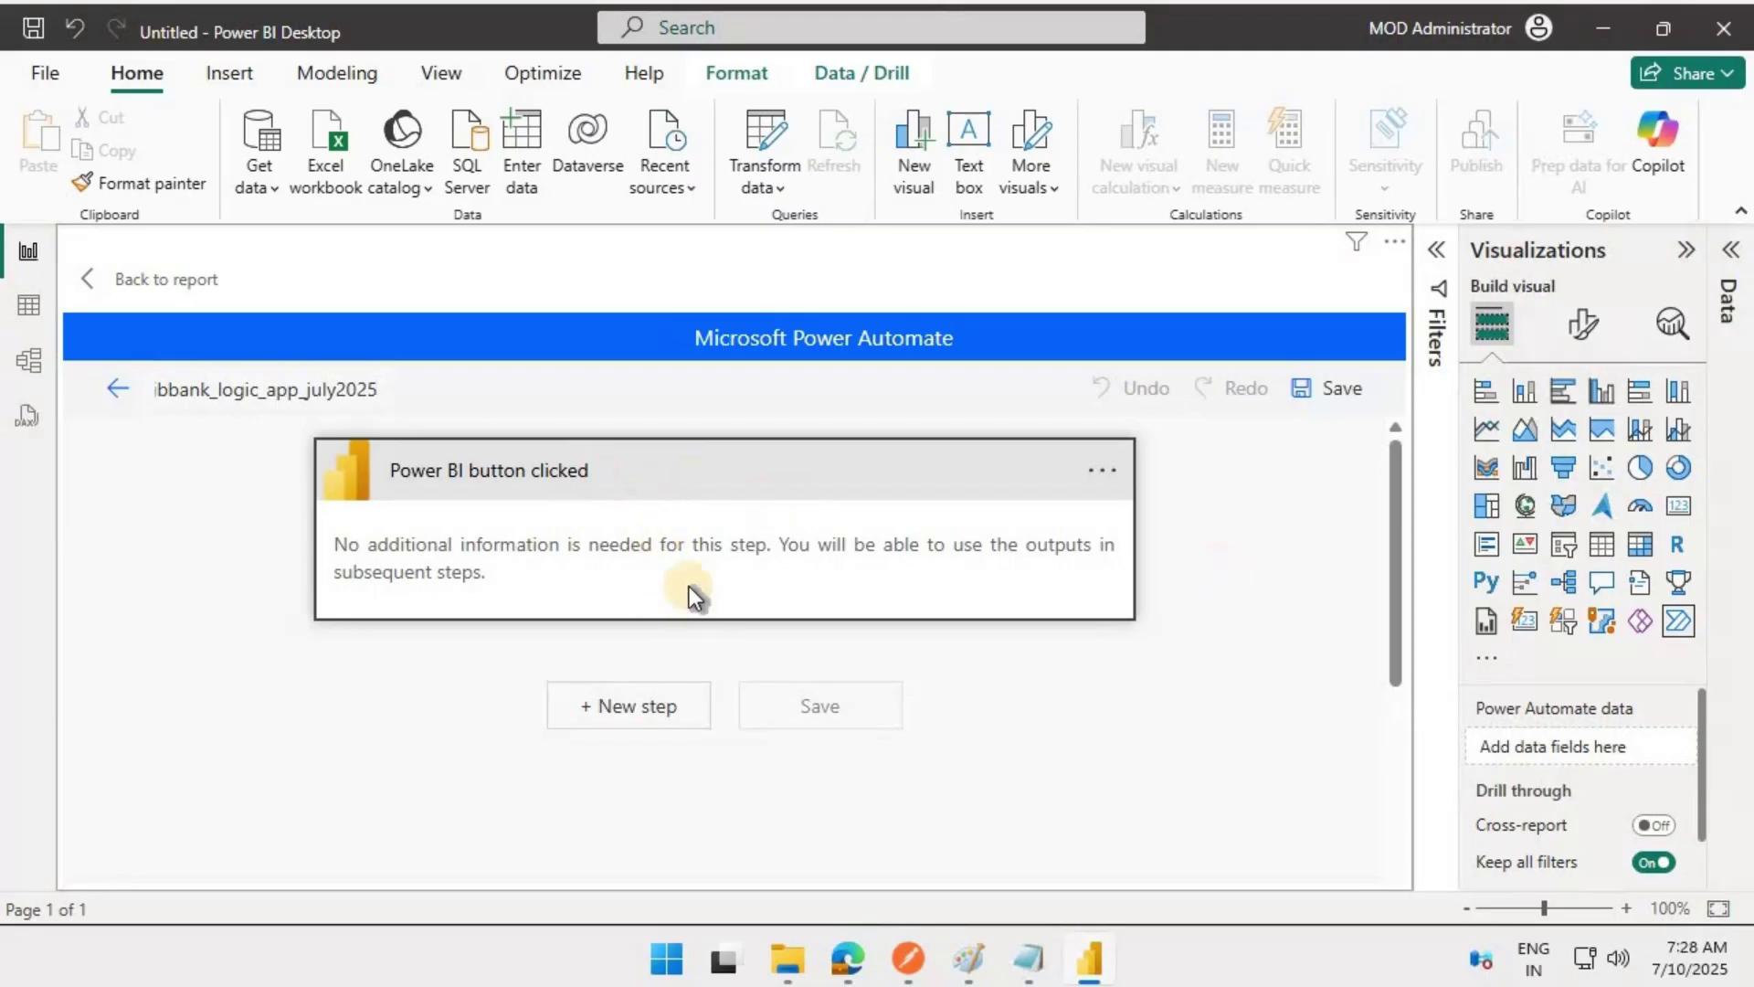
# Add the premium HTTP action after the Power BI button clicked trigger and set its method to POST.
pyautogui.click(632, 713)
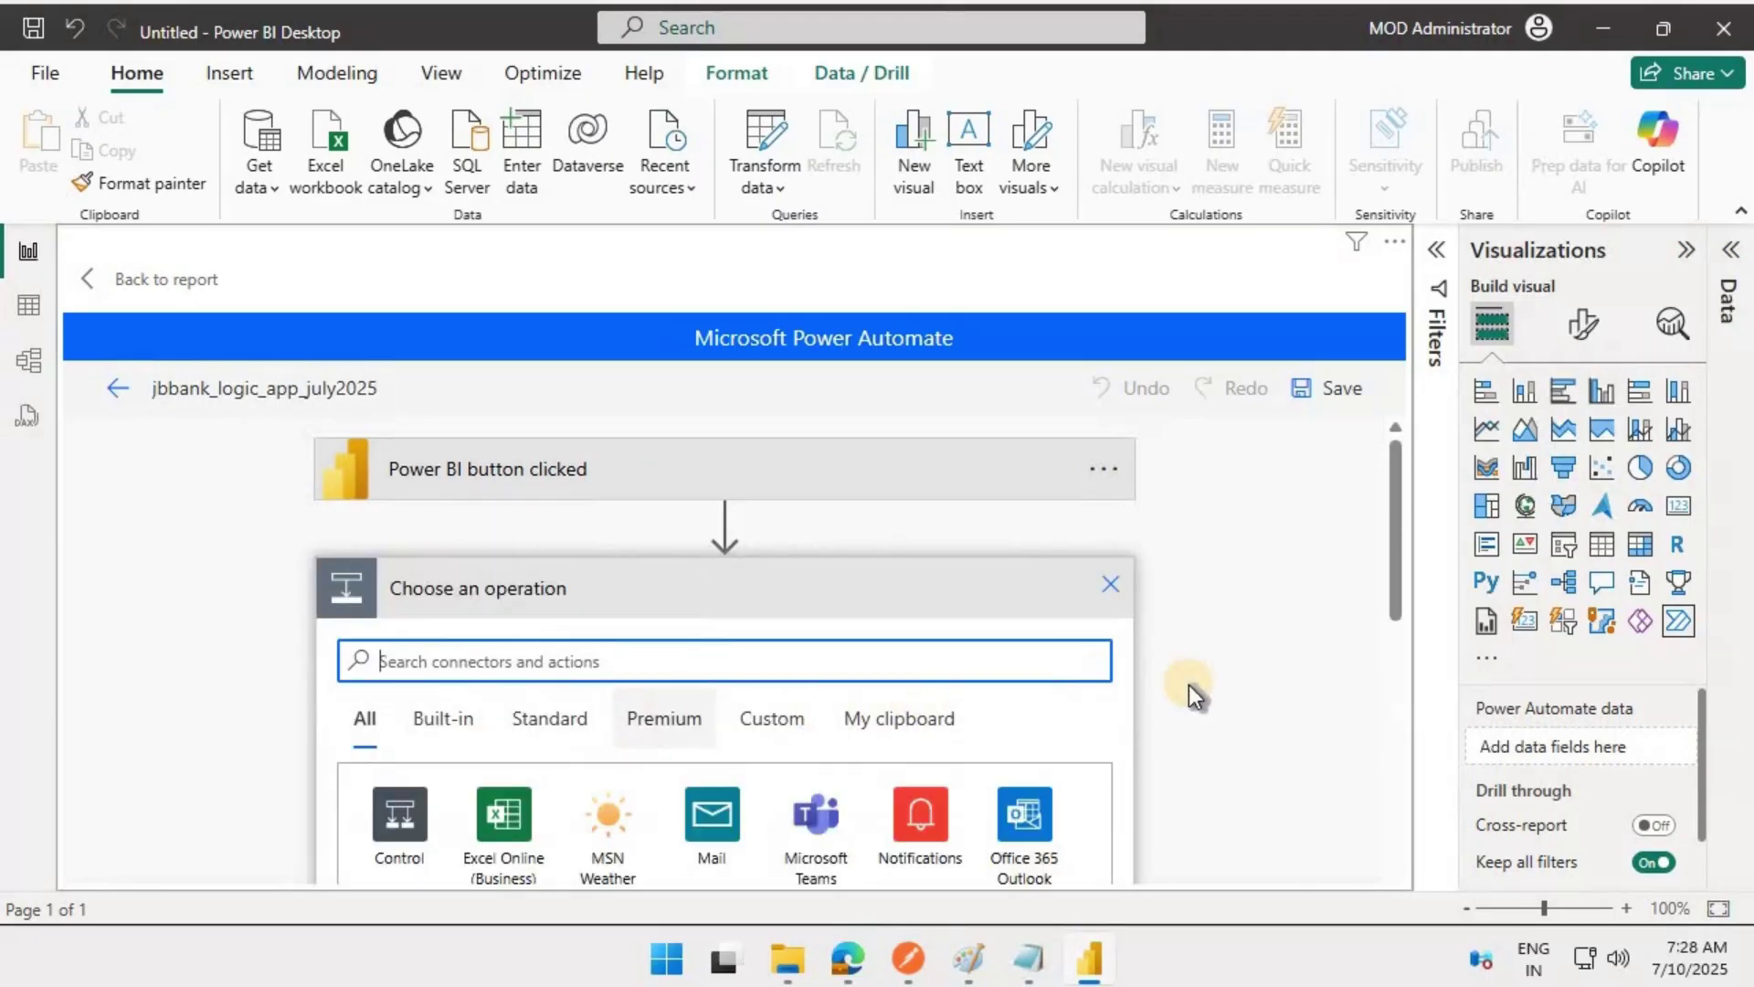
pyautogui.scroll(-3, 1187, 689)
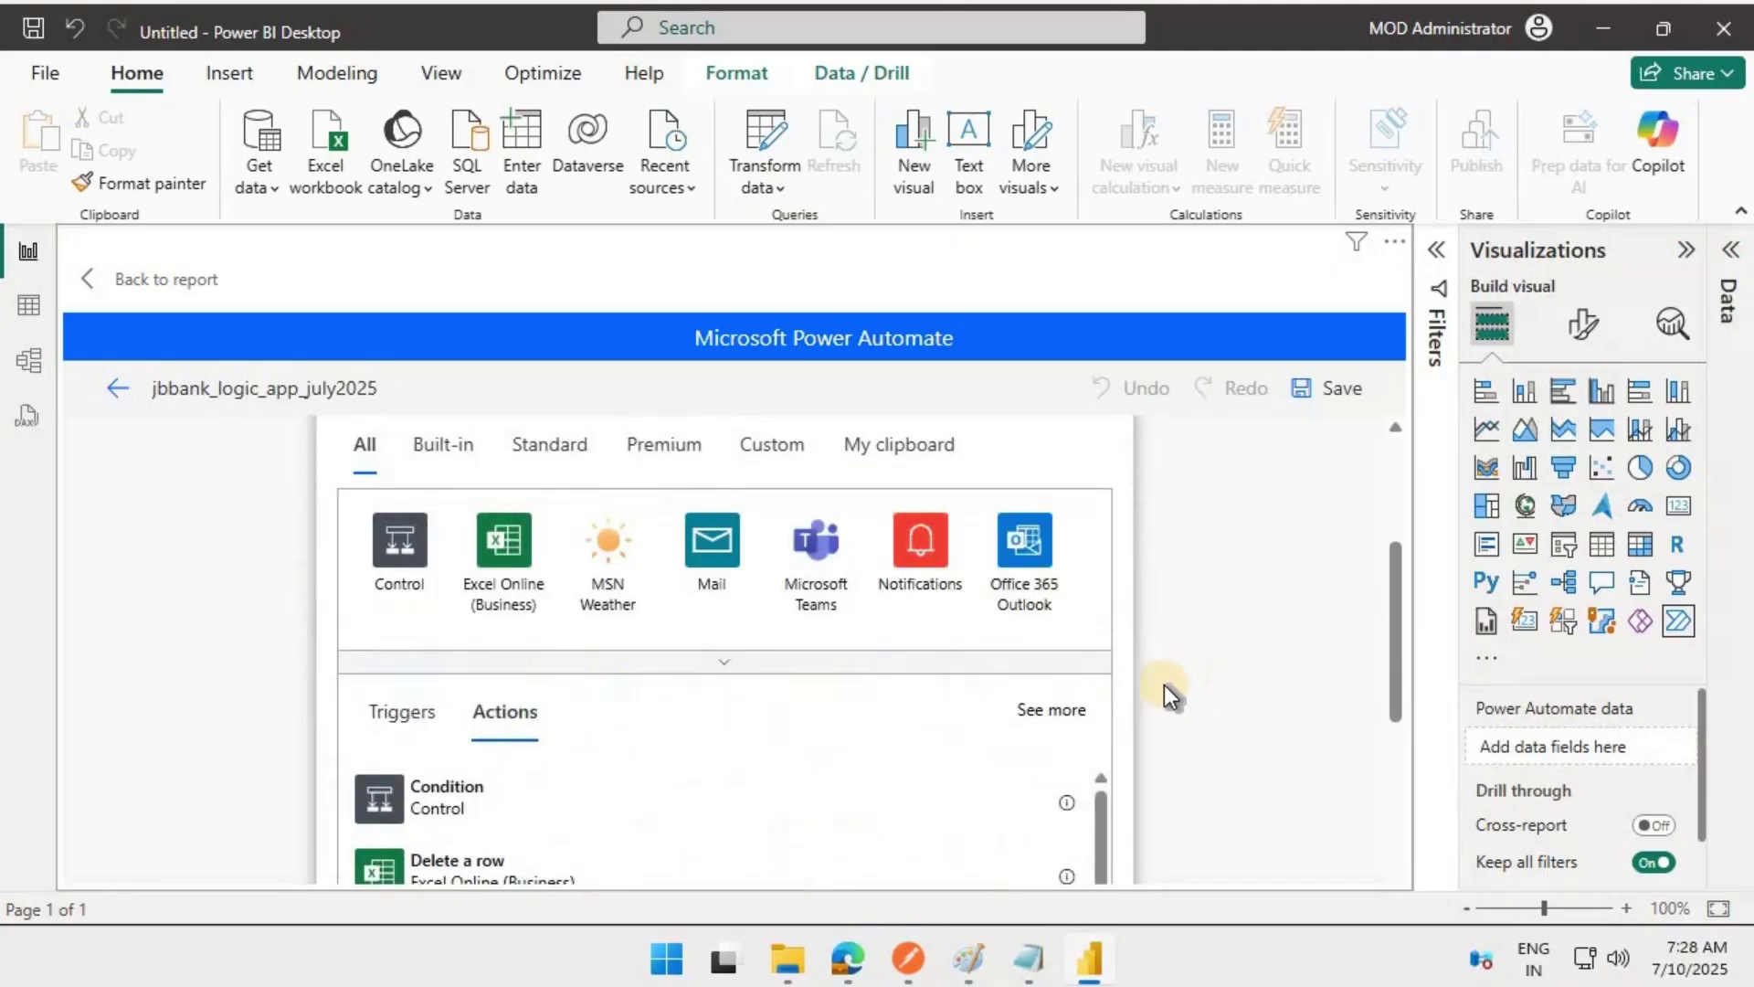
pyautogui.scroll(2, 589, 528)
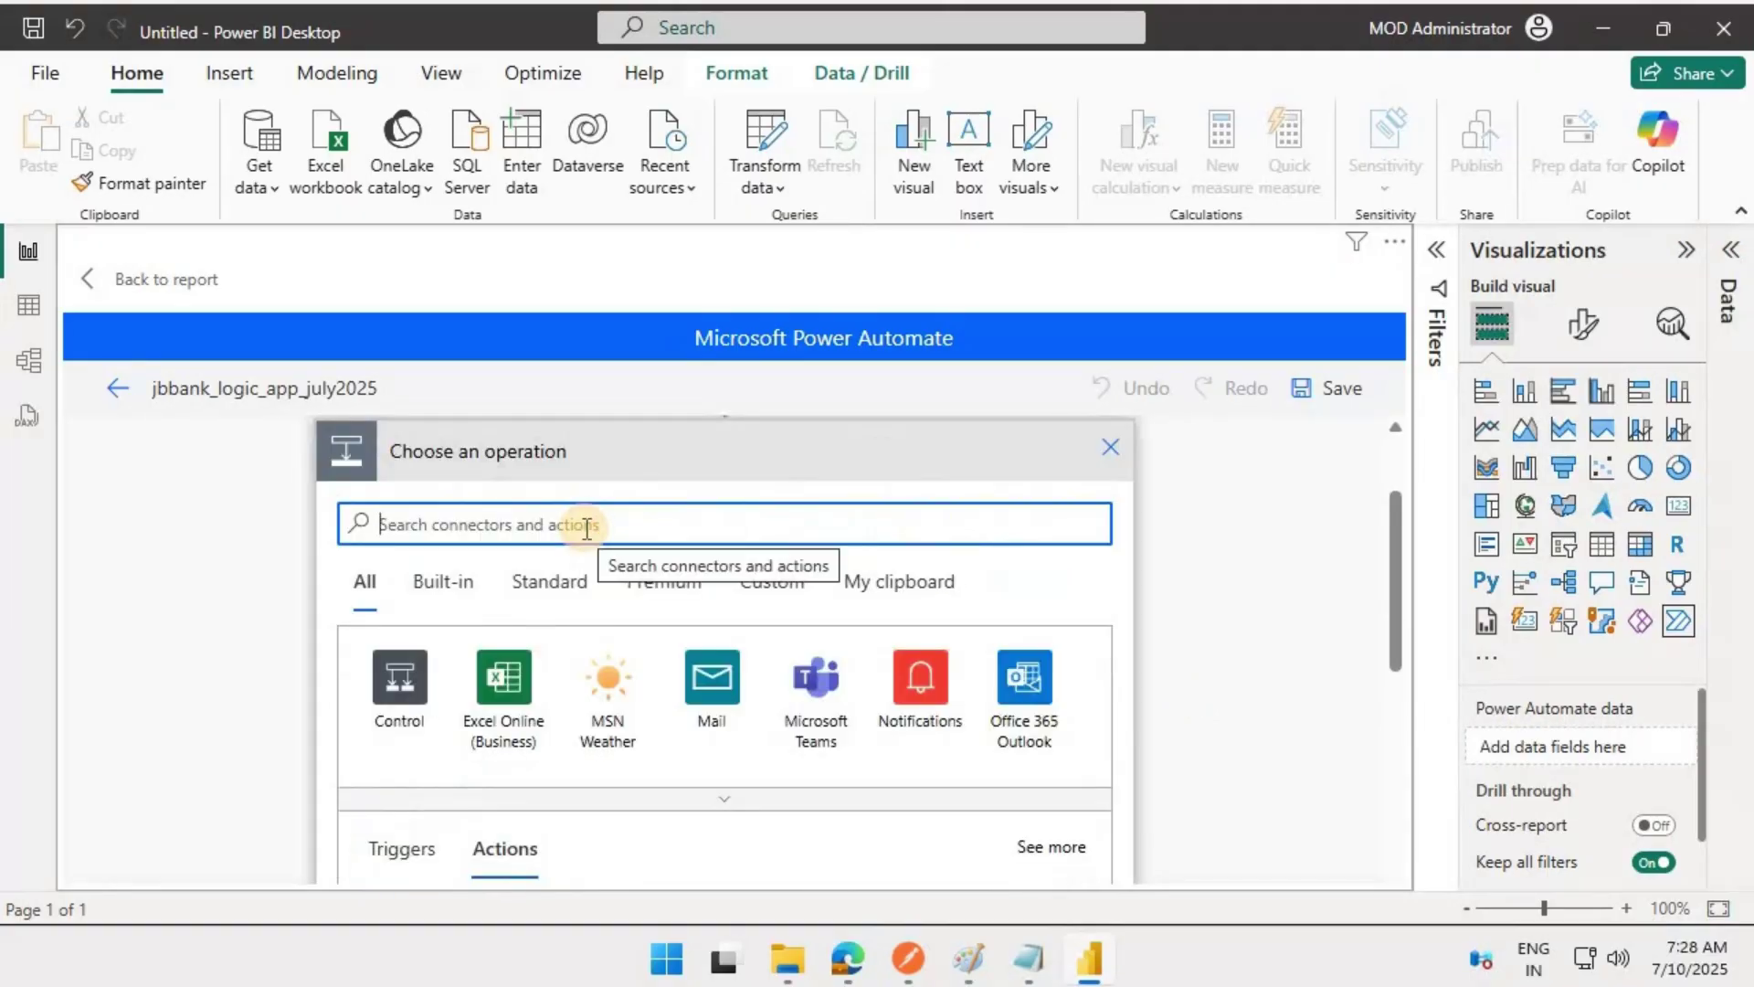
pyautogui.write('http')
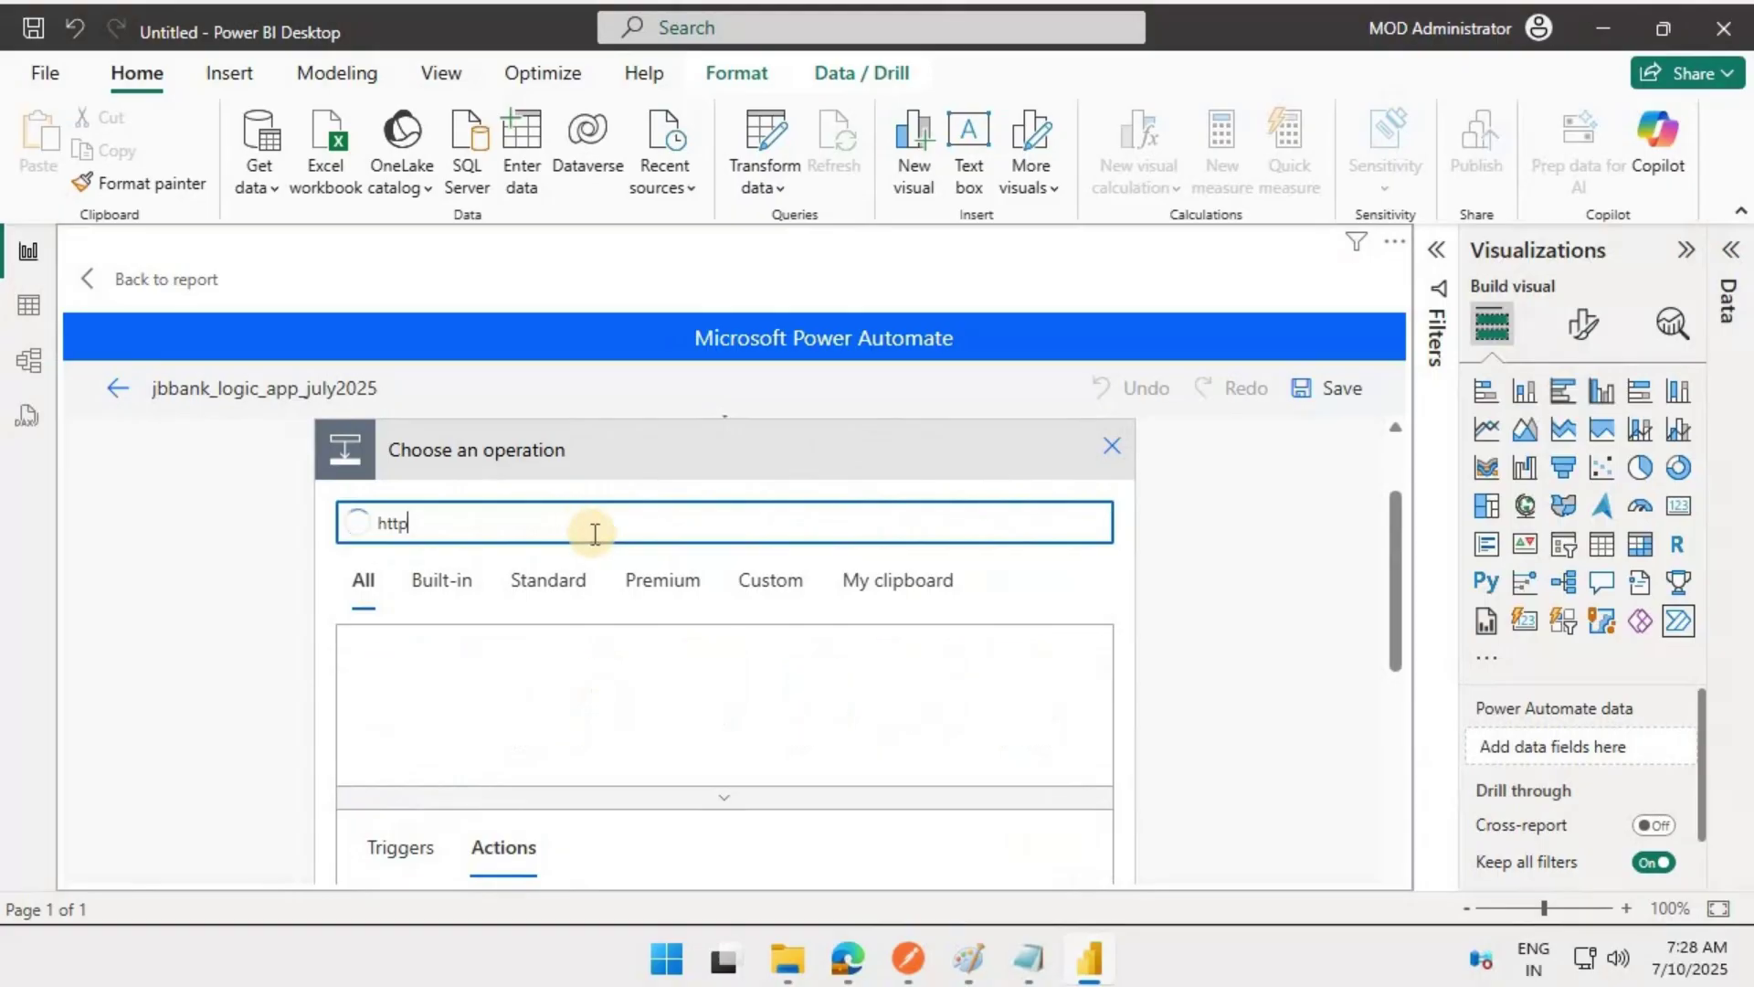
pyautogui.click(809, 683)
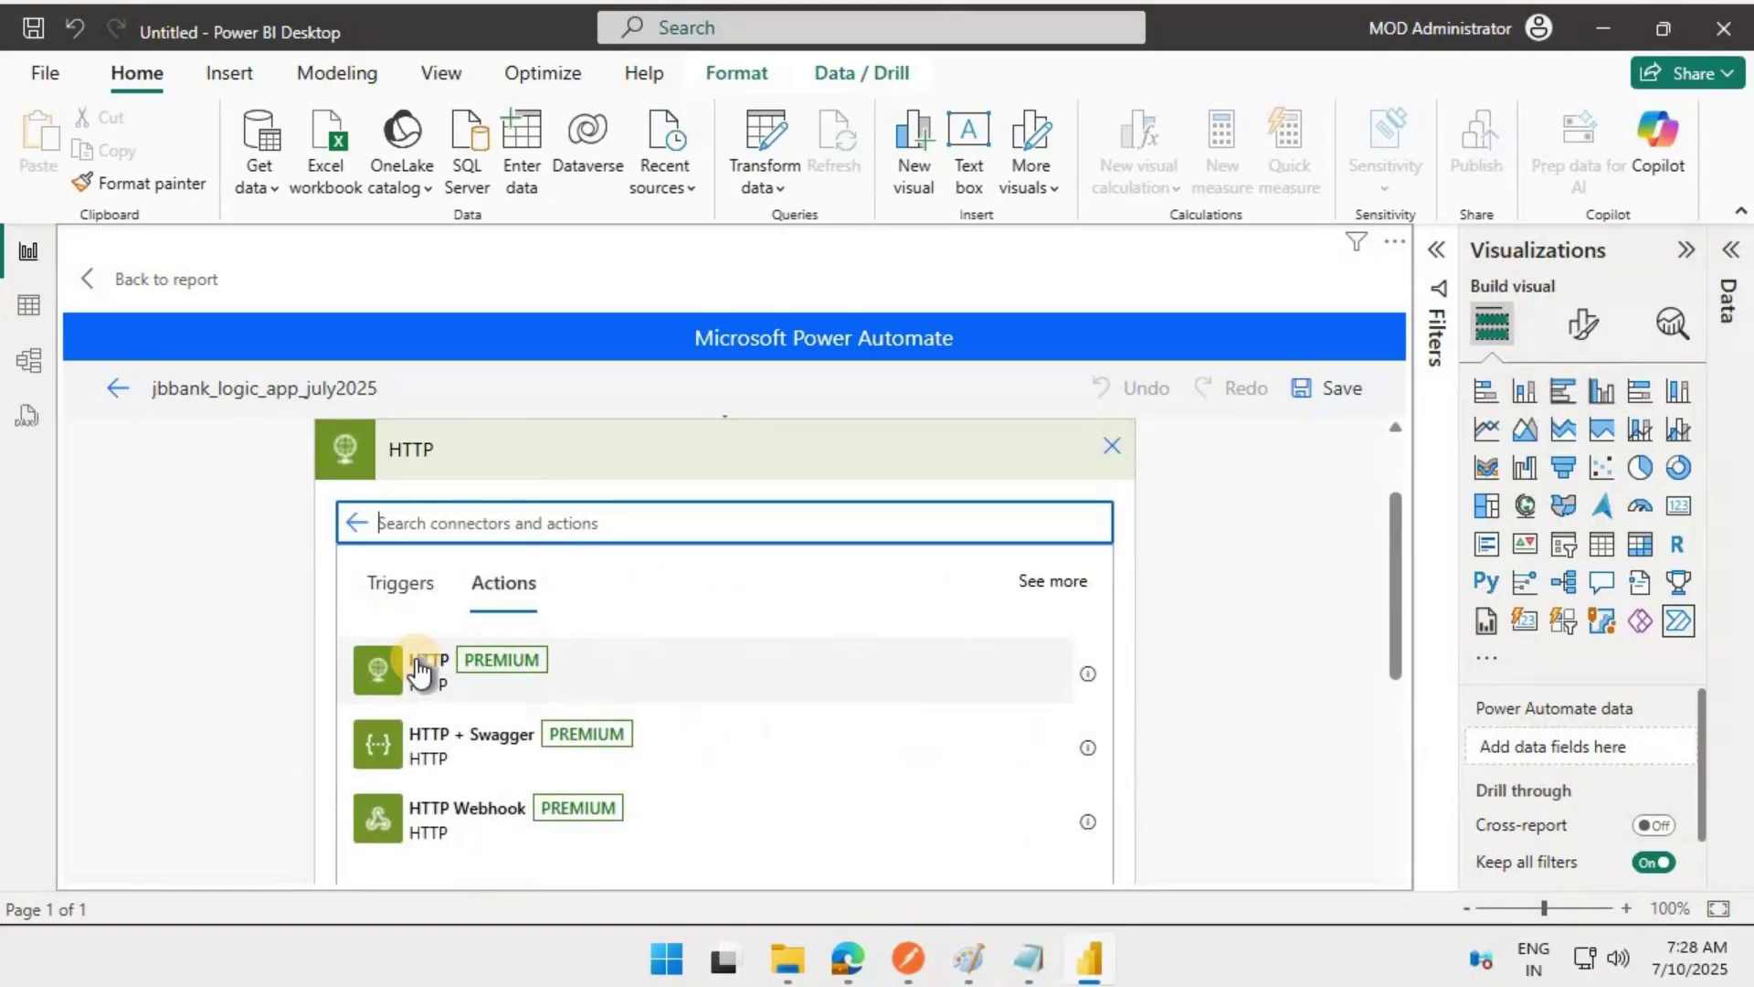
pyautogui.click(418, 662)
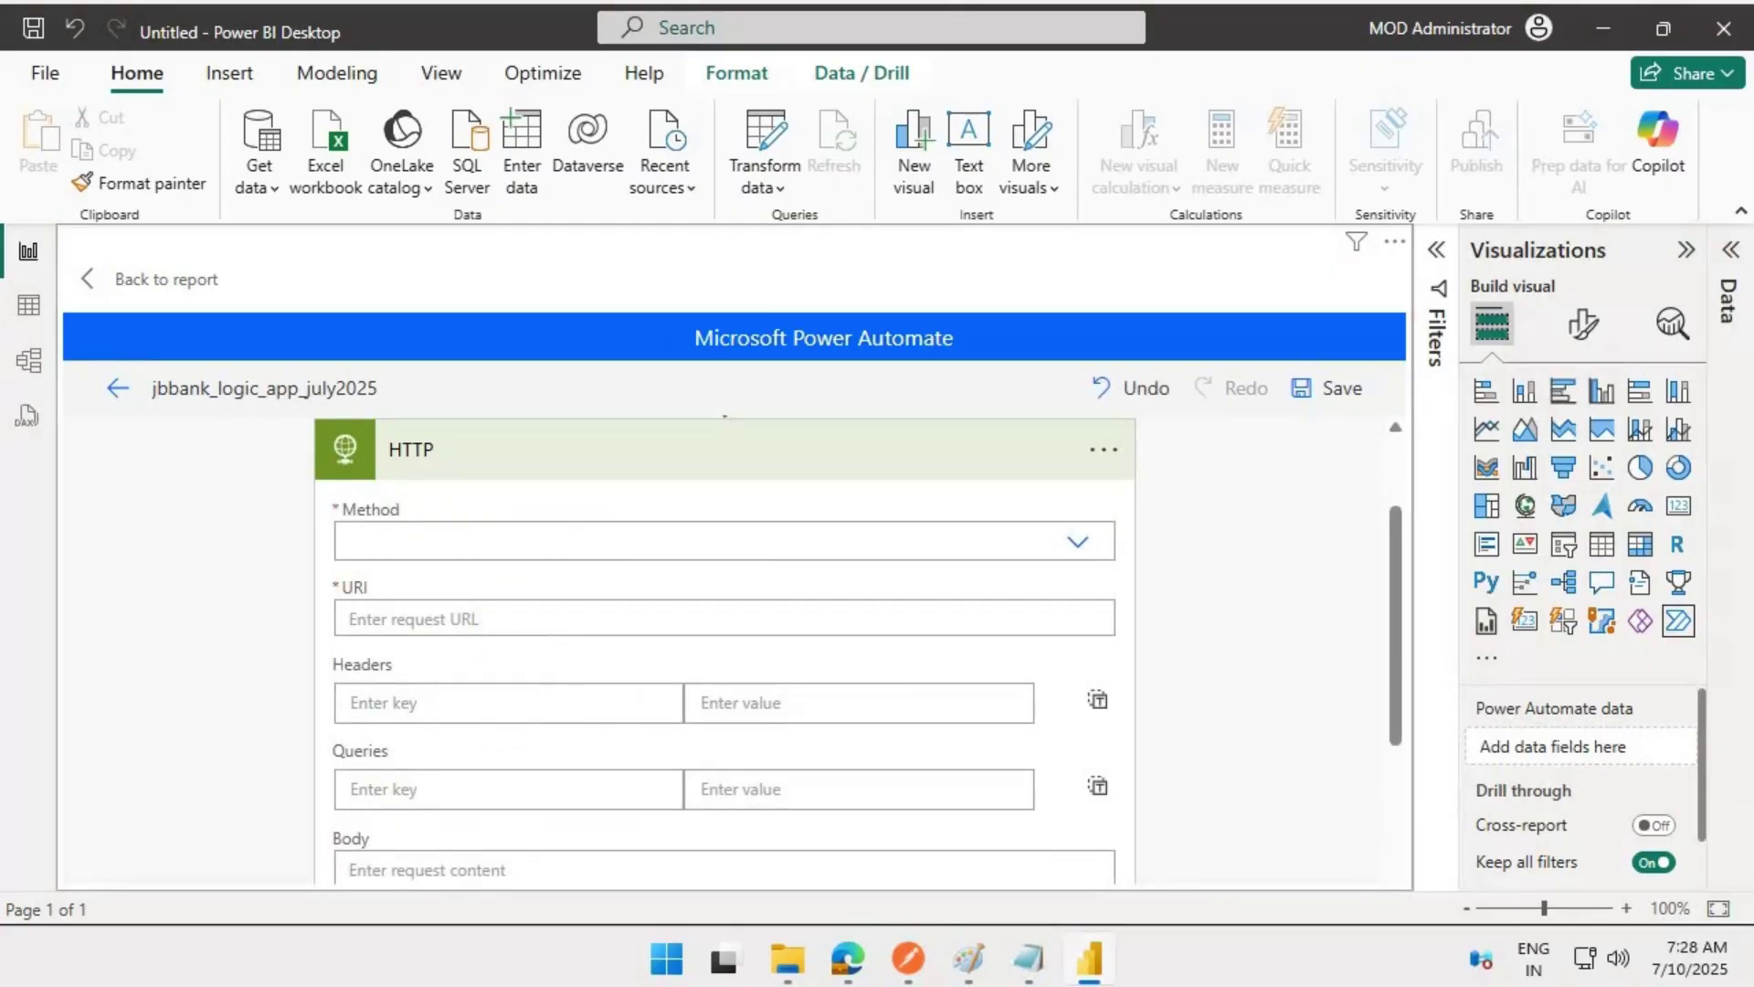
pyautogui.click(628, 545)
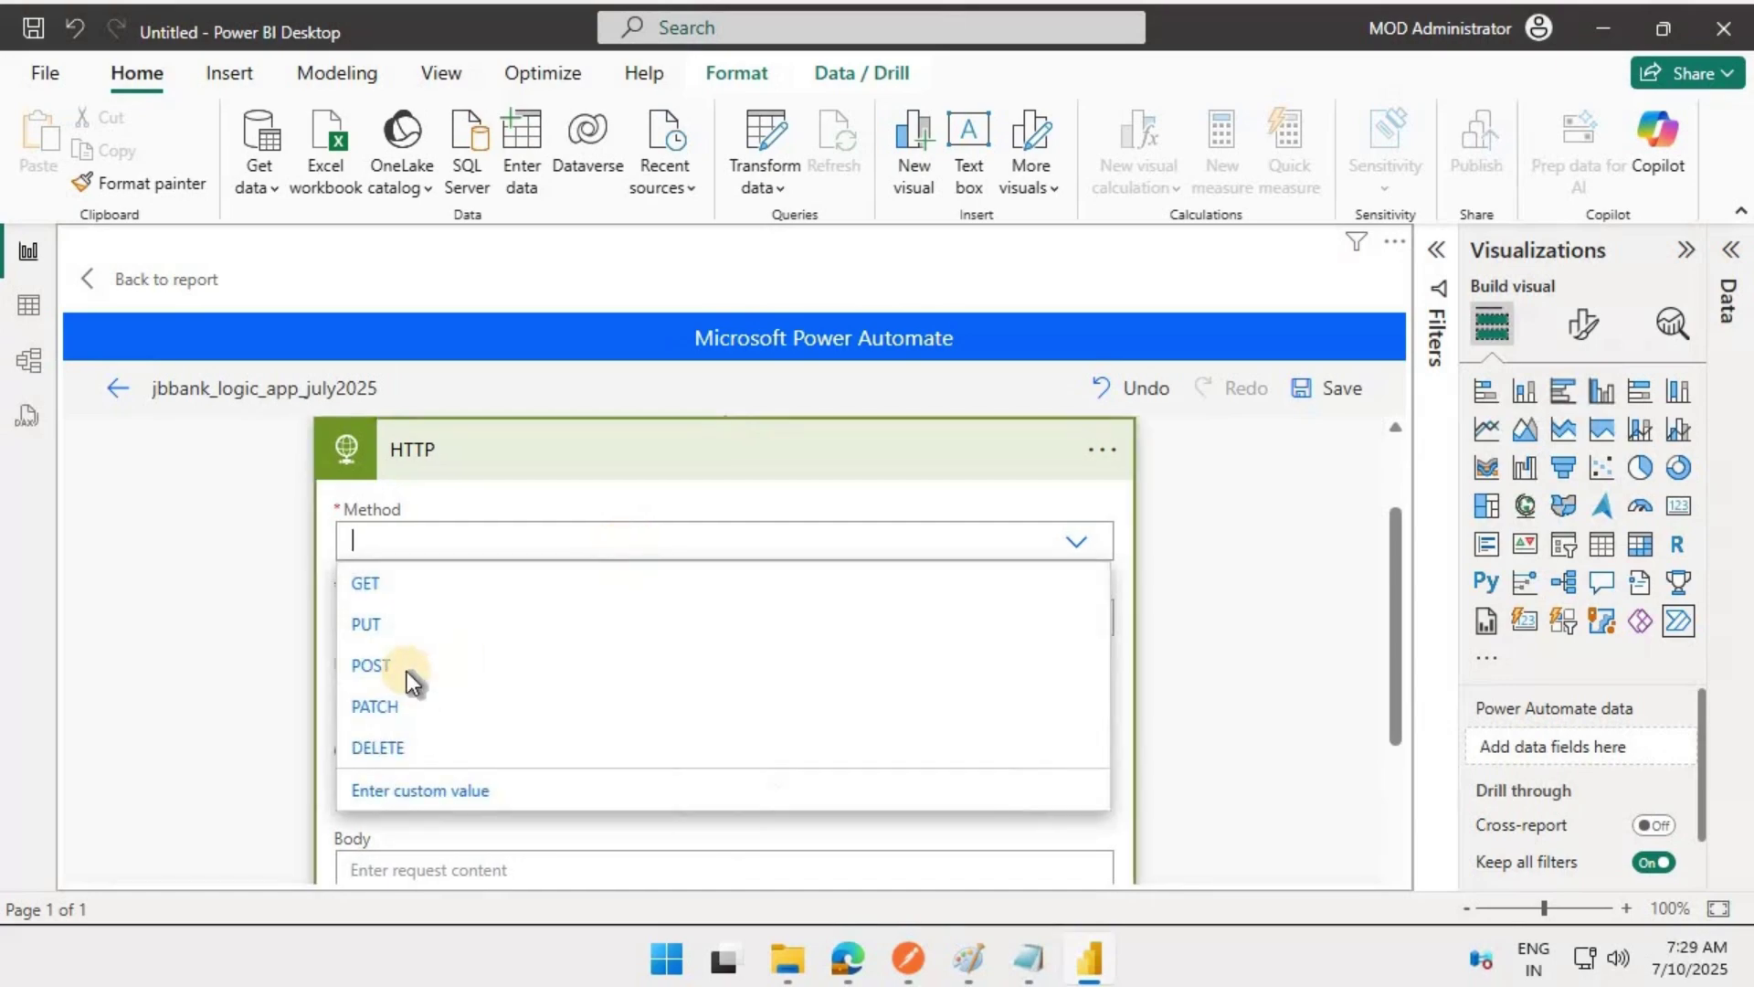
pyautogui.click(407, 671)
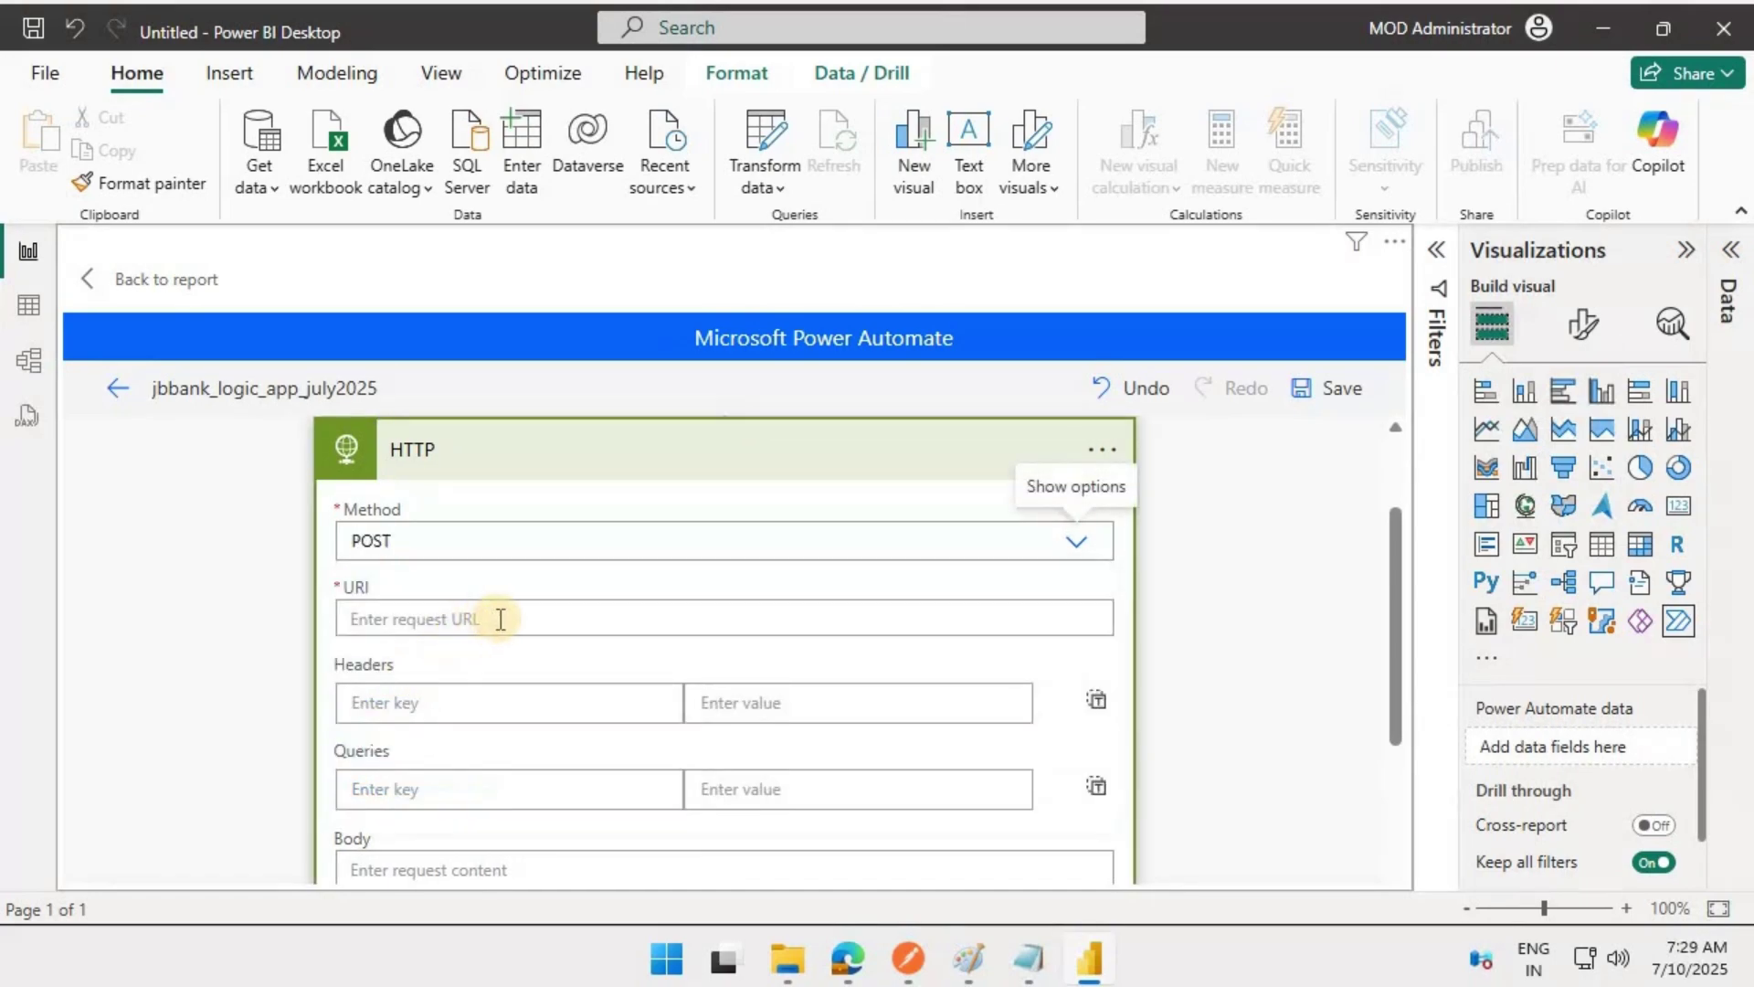
# Copy the signed logic app trigger URL from Notepad and paste it as the HTTP action's URI.
pyautogui.click(1032, 959)
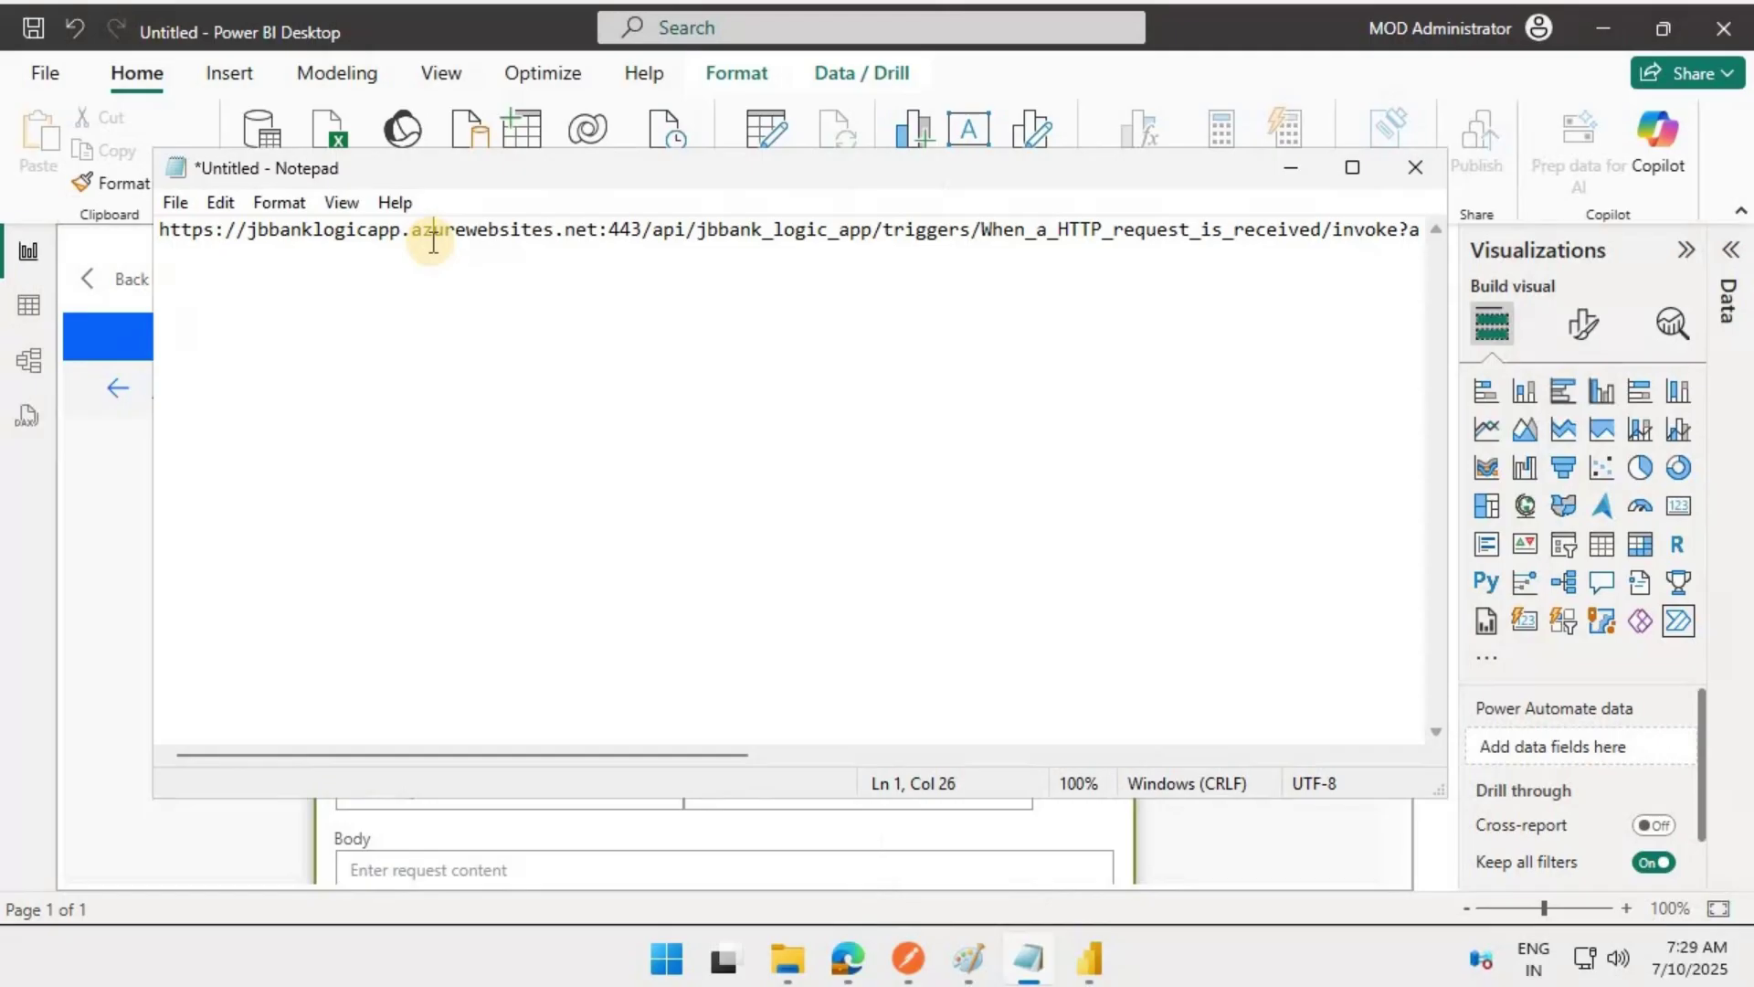
pyautogui.hotkey('ctrl', 'a')
pyautogui.hotkey('ctrl', 'c')
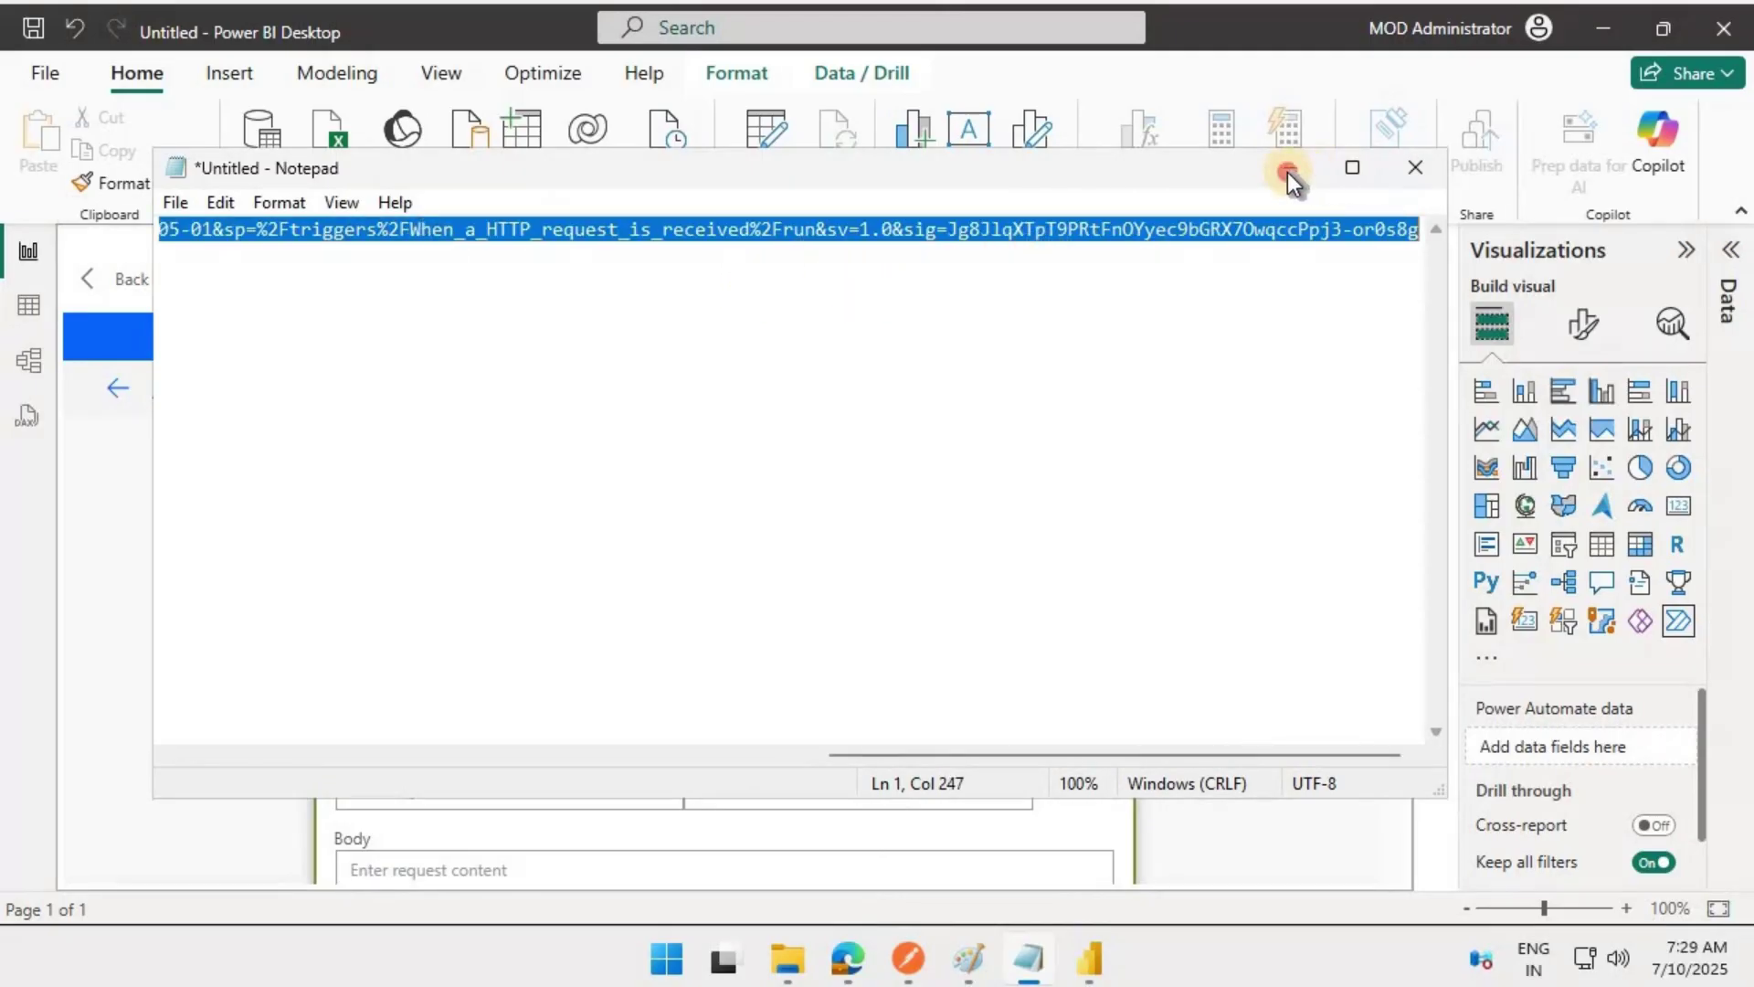
pyautogui.click(394, 622)
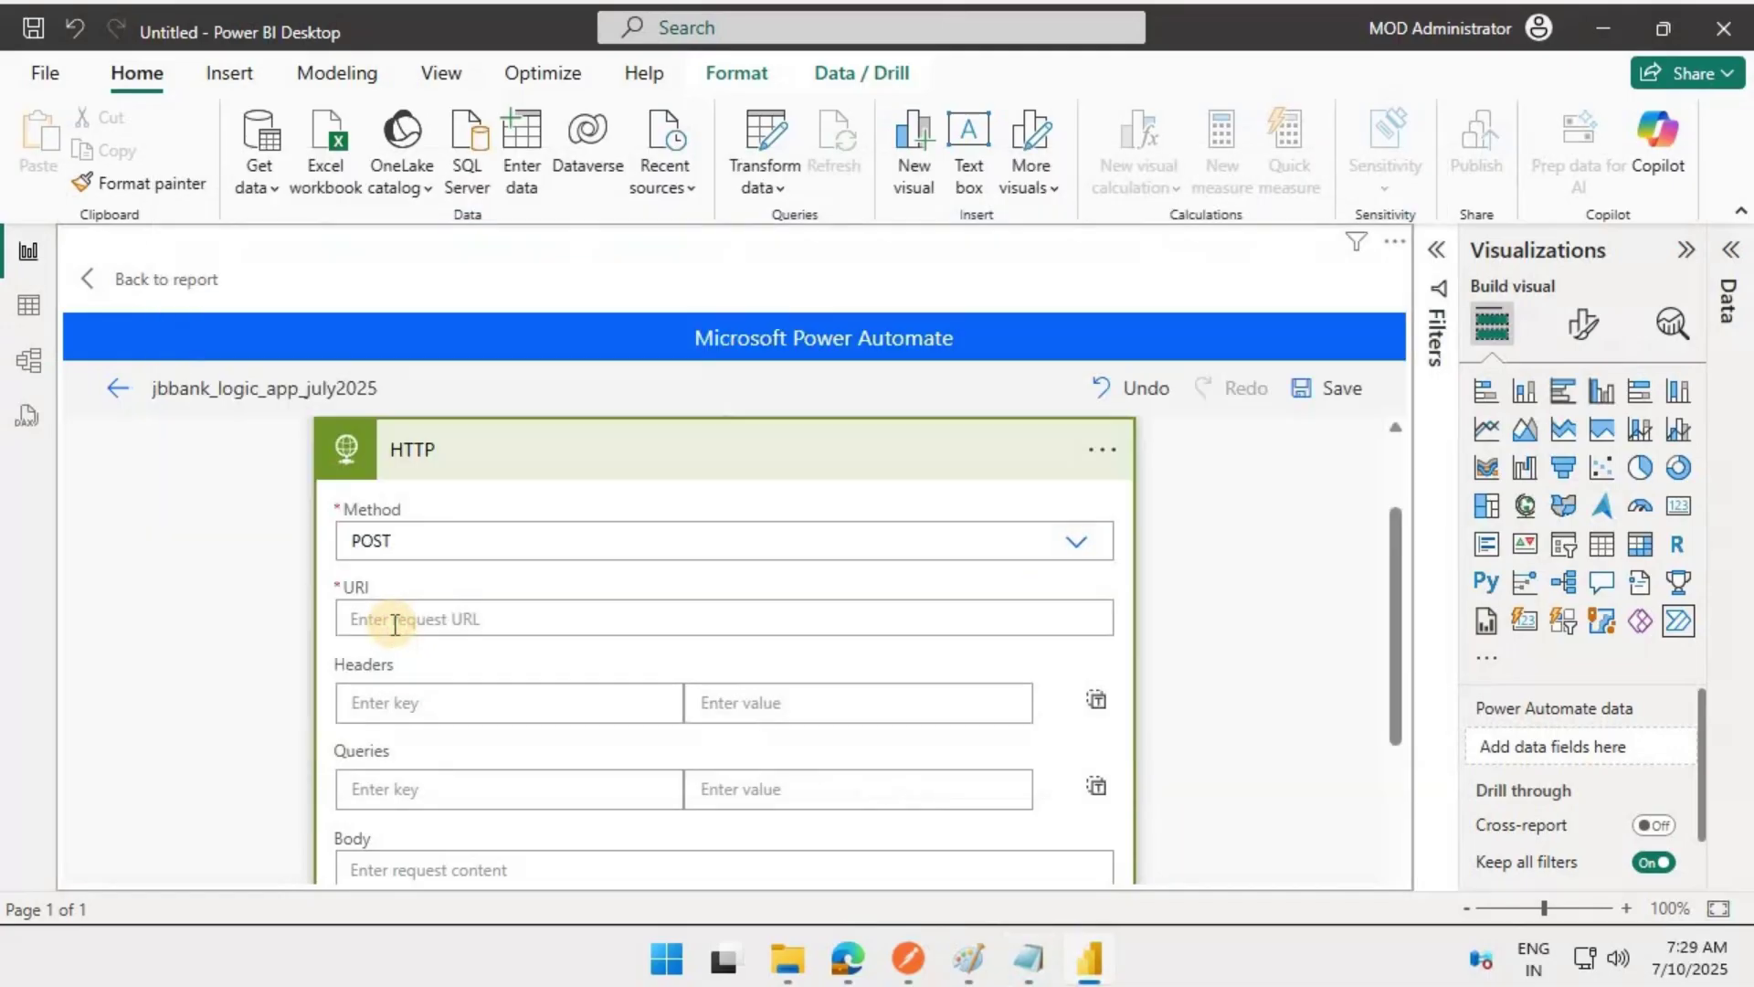
pyautogui.hotkey('ctrl', 'v')
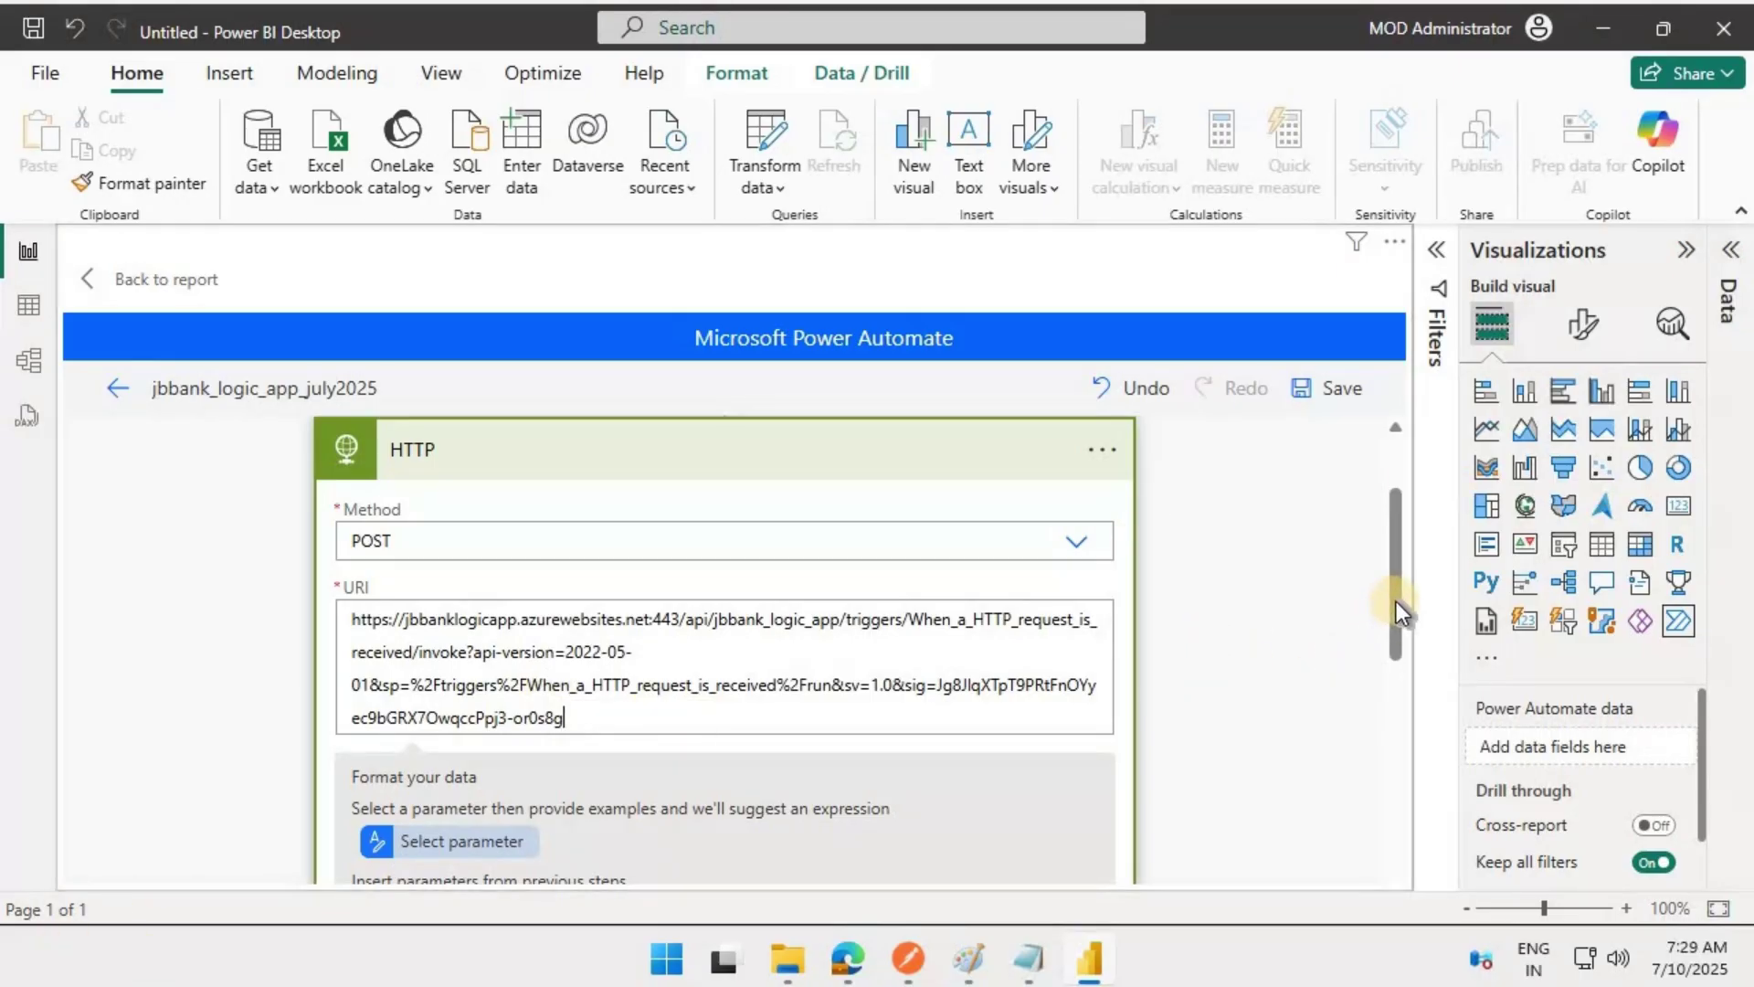
# Paste a JSON request body into the HTTP action with Date 2024-07-03, OPEN 2000, HIGH 2079, LOW 1987 and CLOSE 2075.
pyautogui.click(1391, 683)
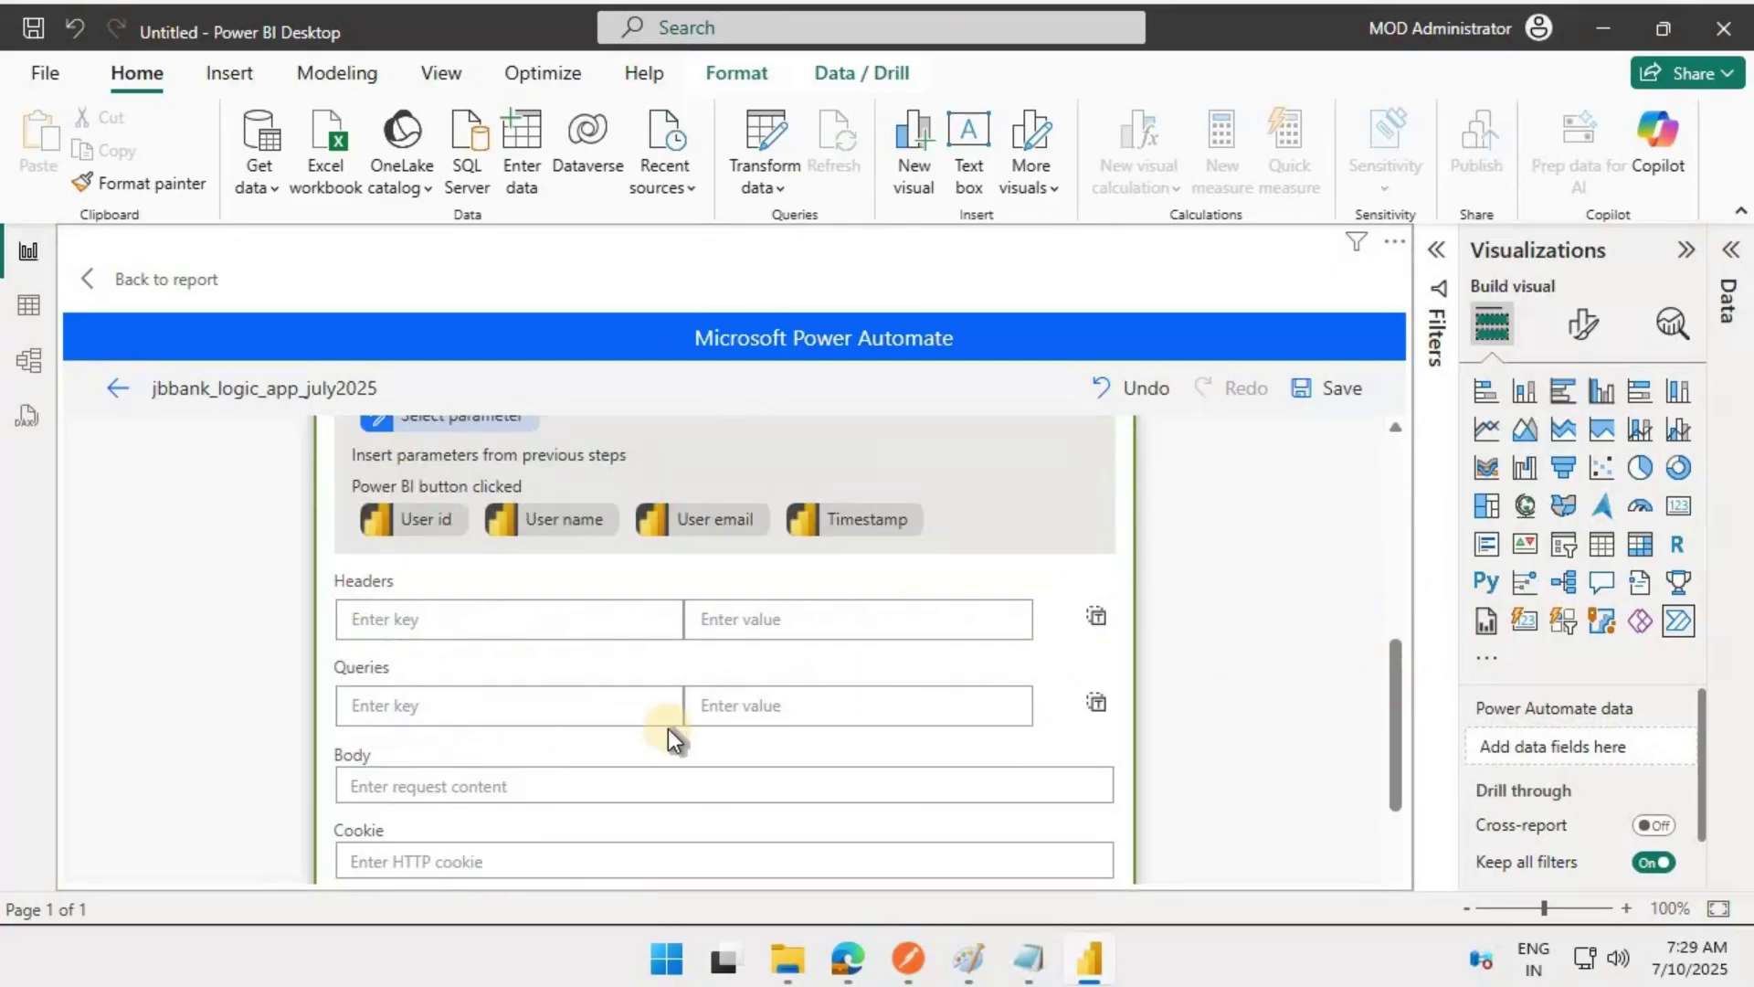
pyautogui.click(421, 787)
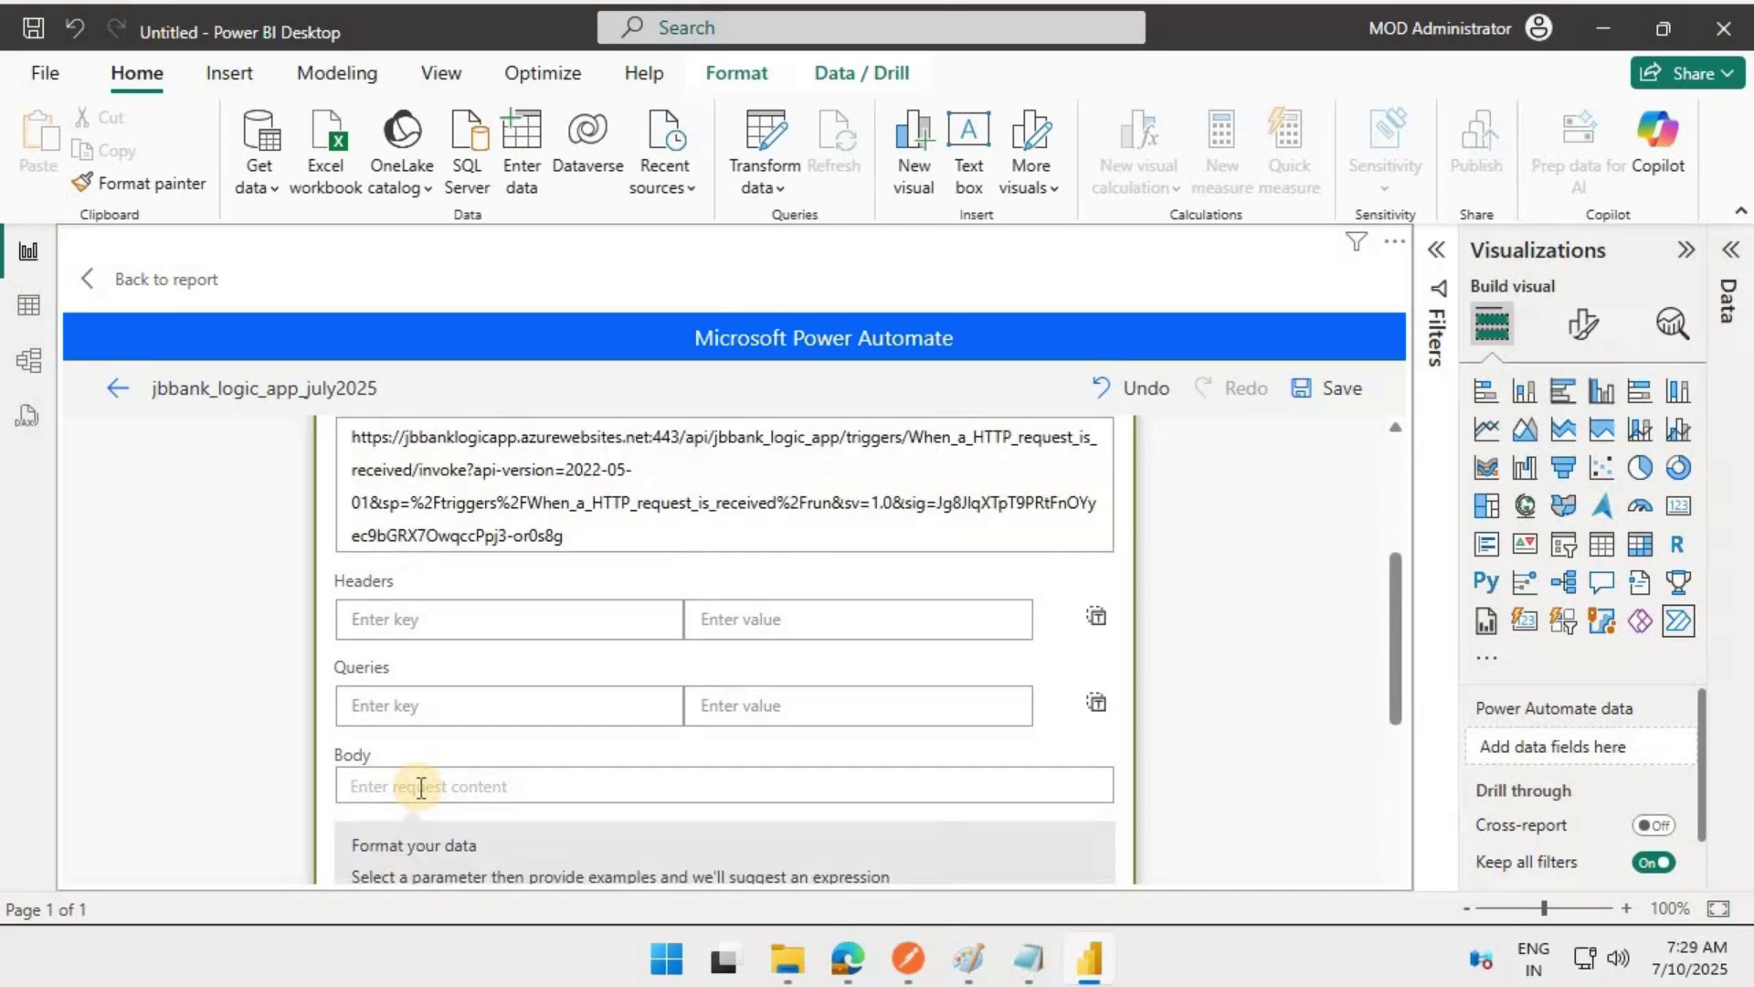
pyautogui.hotkey('ctrl', 'v')
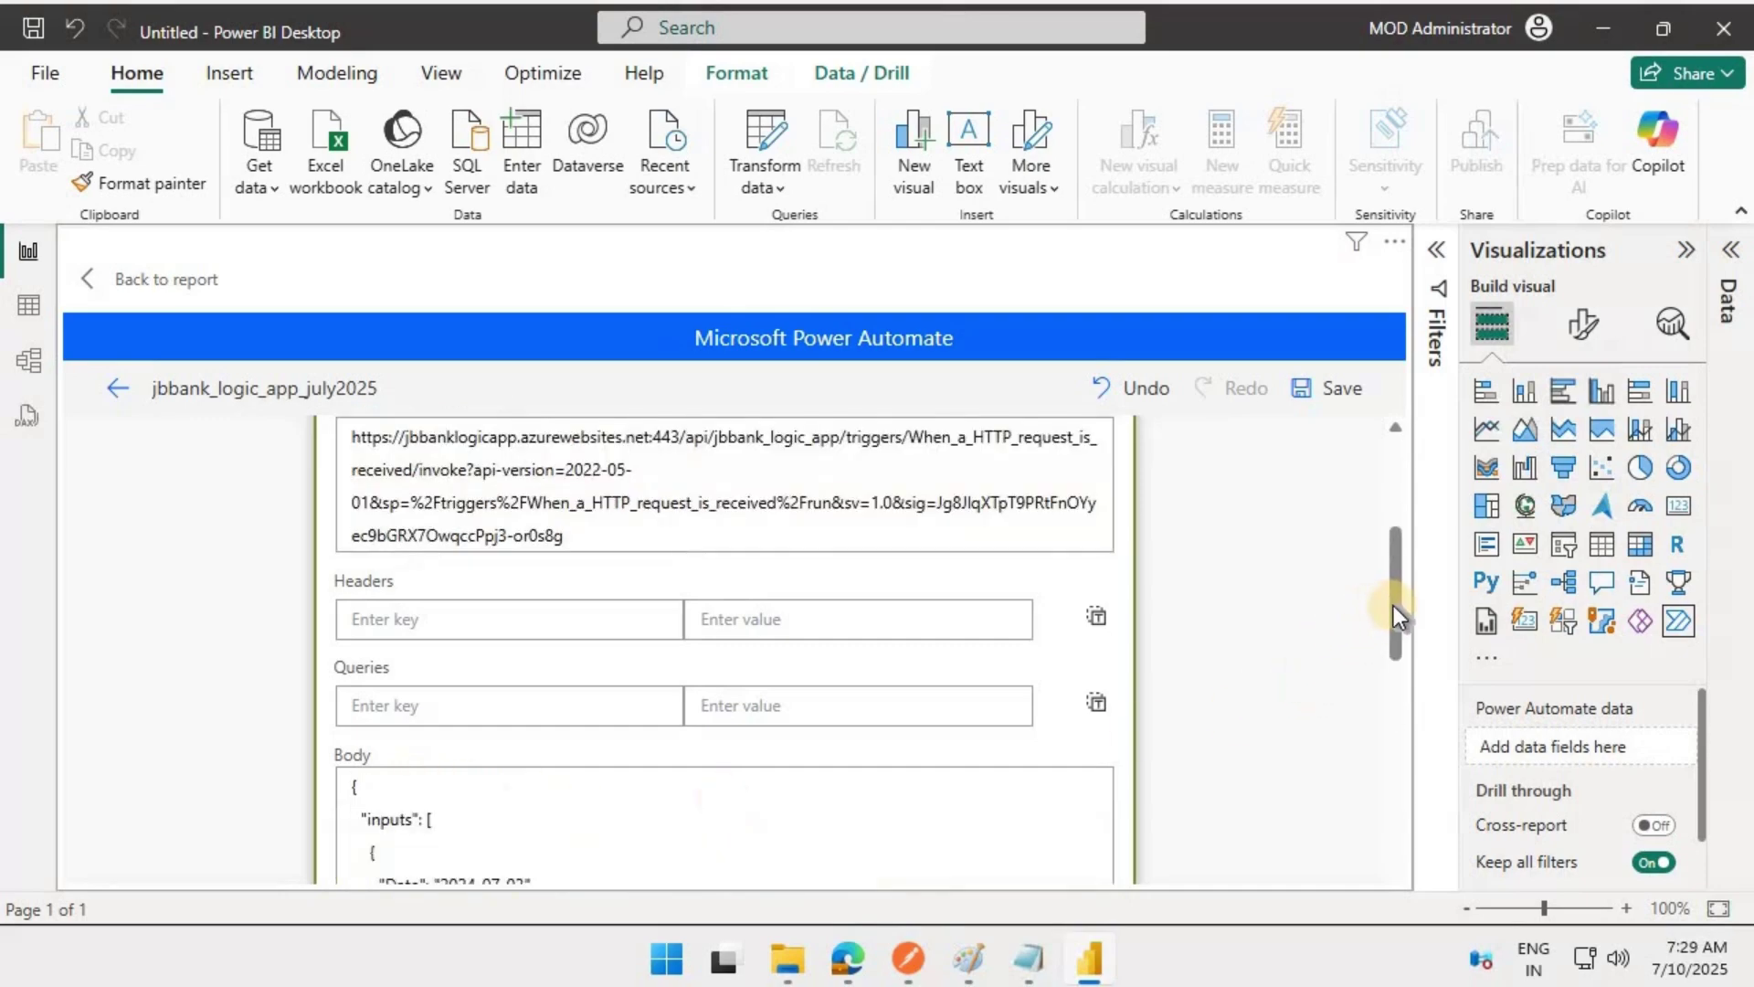
pyautogui.click(1390, 657)
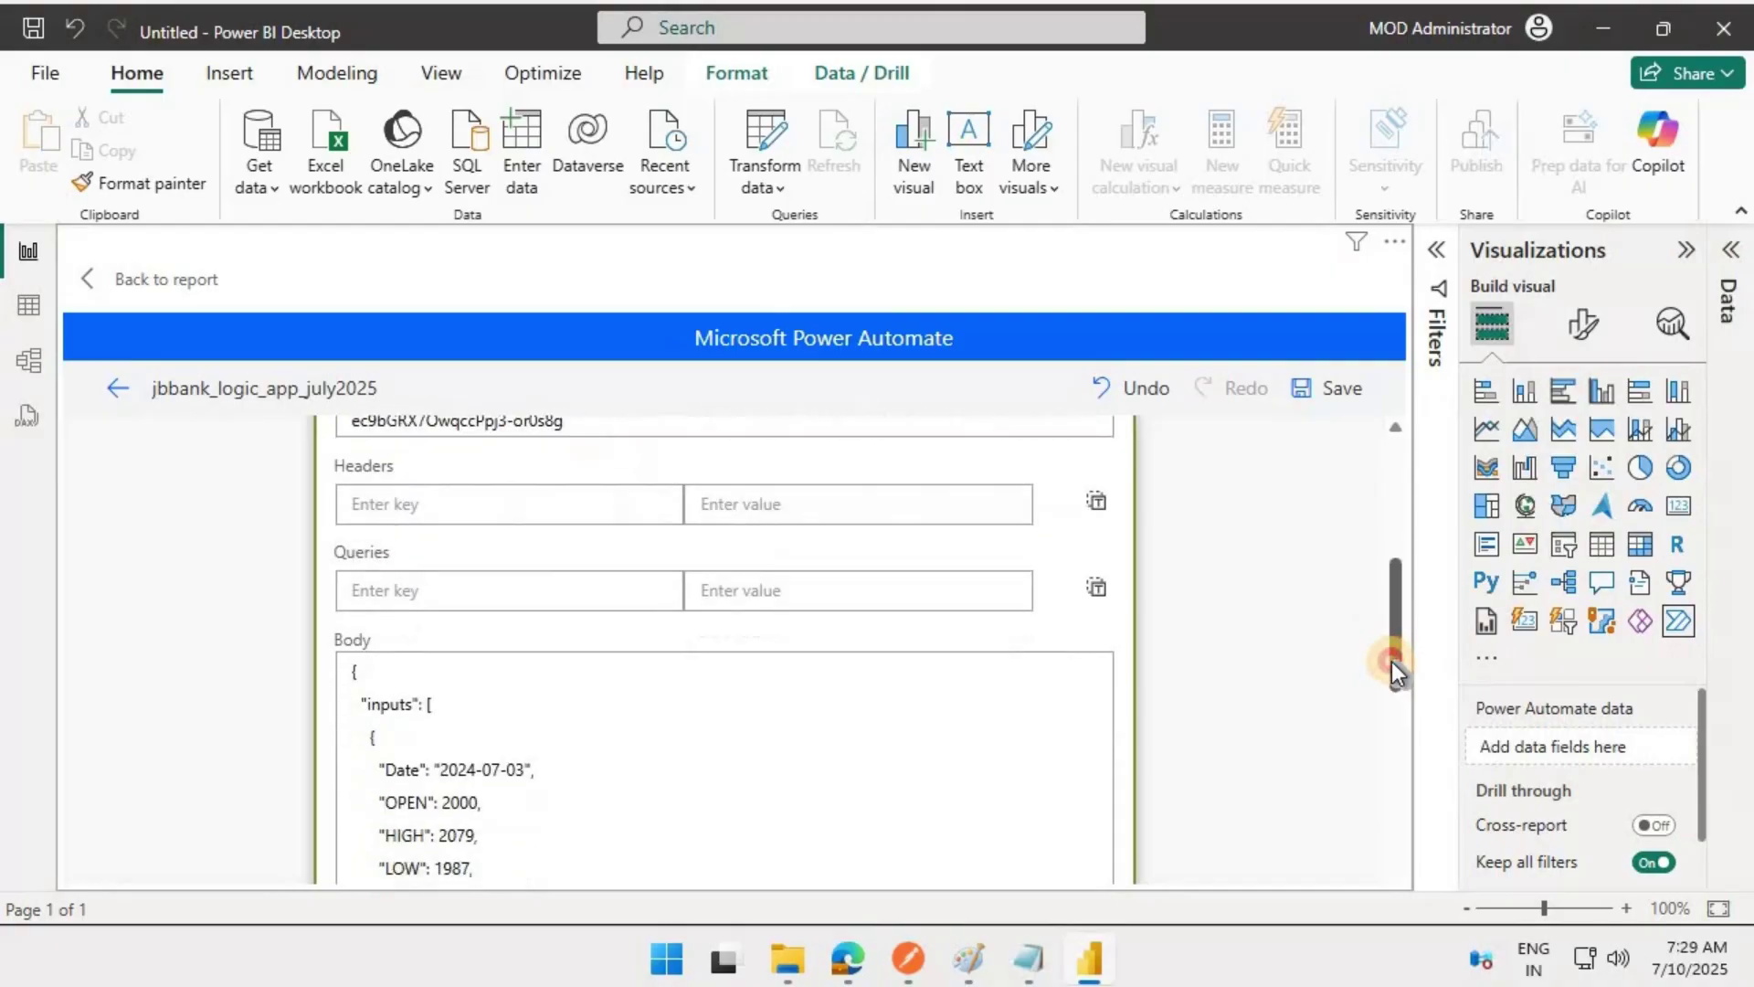
pyautogui.scroll(2, 1390, 617)
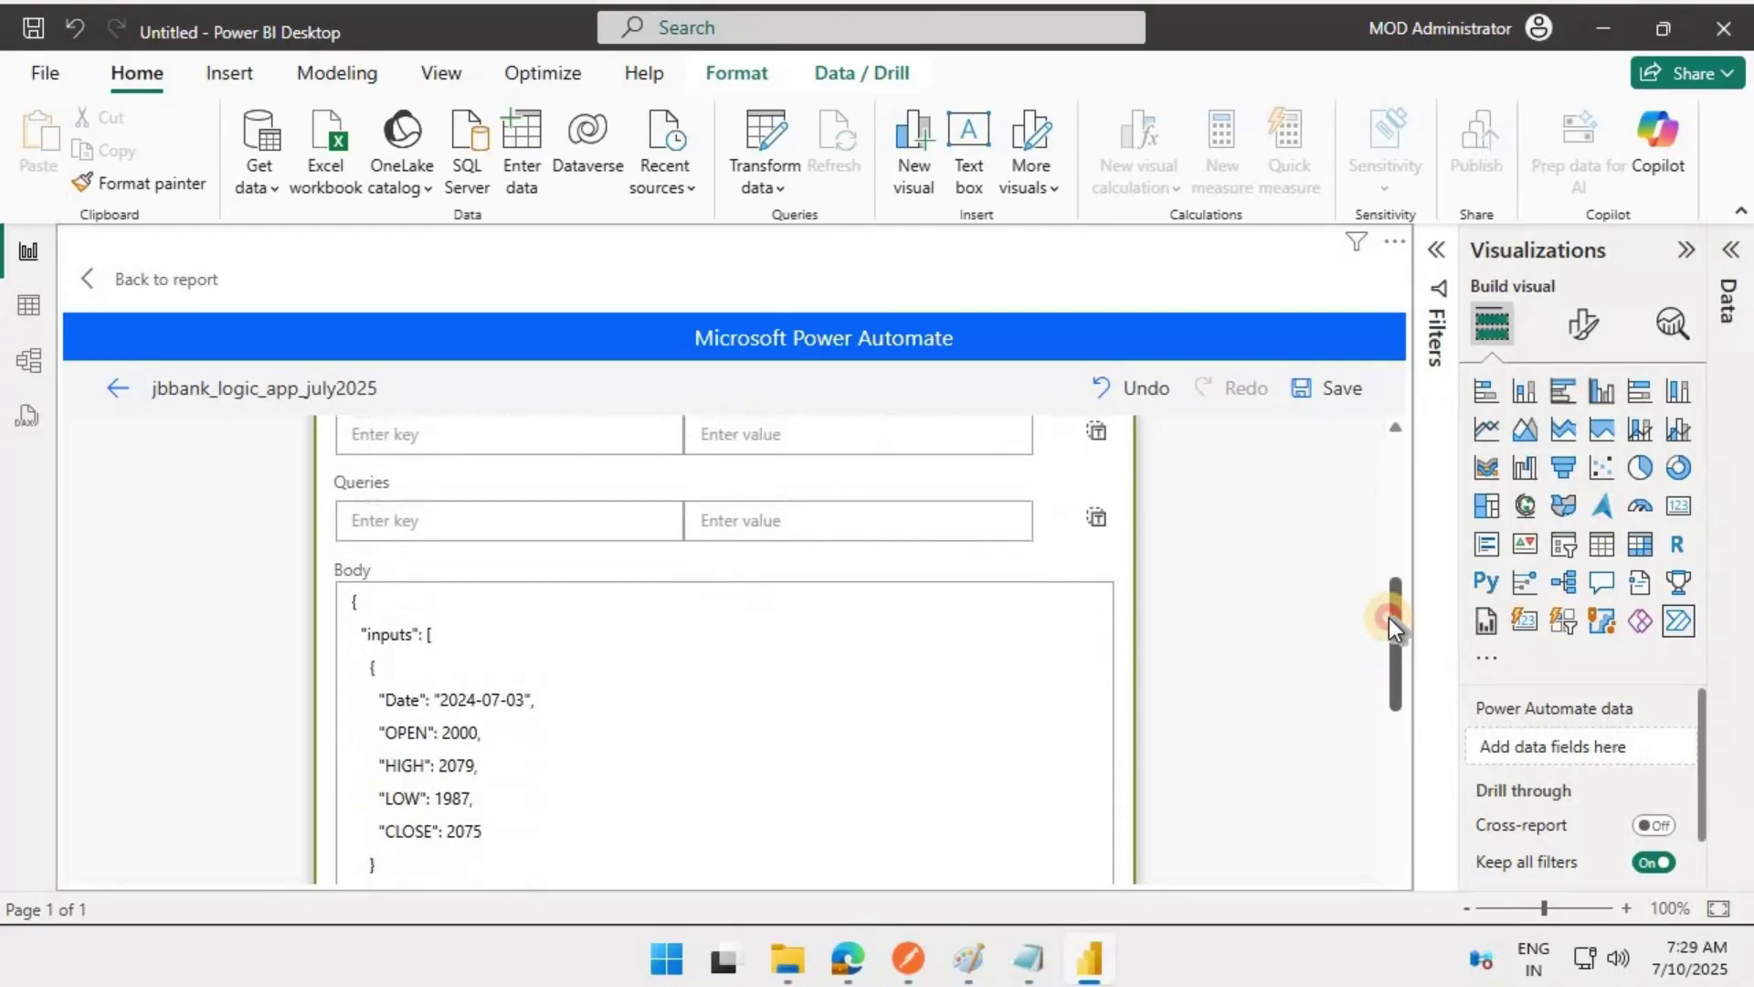
# Add a Content-Type header with the value application/json to the HTTP action.
pyautogui.scroll(1, 1389, 607)
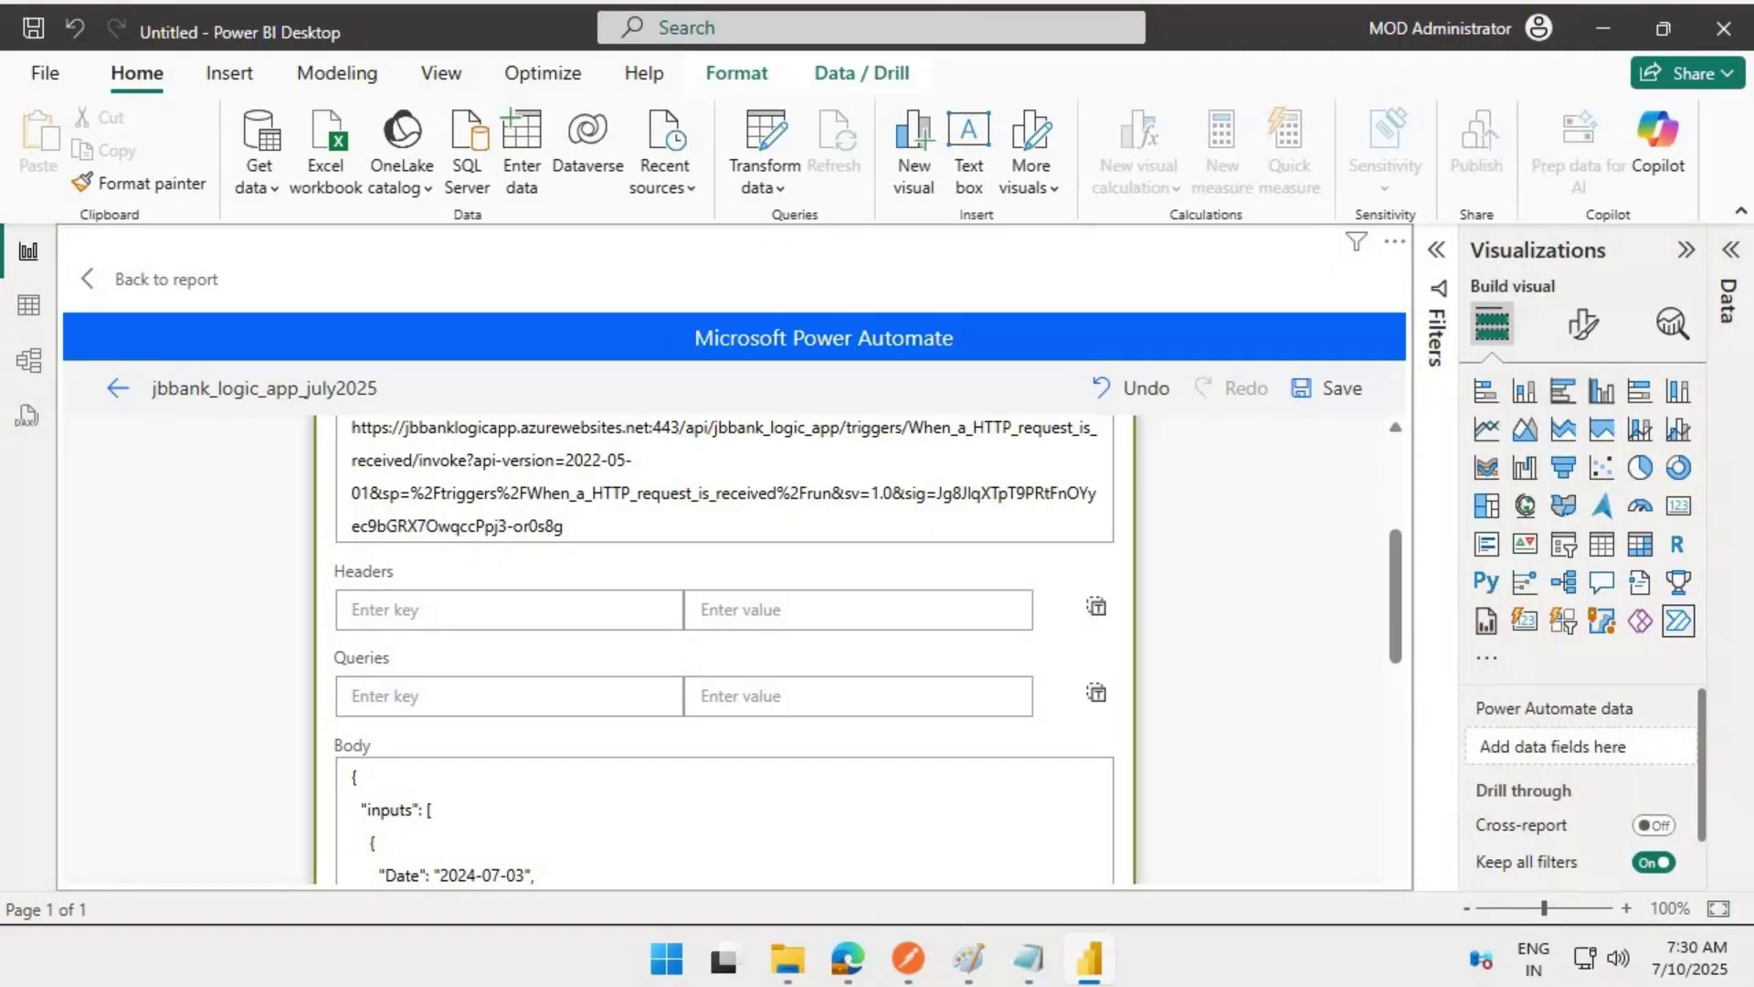
pyautogui.click(419, 611)
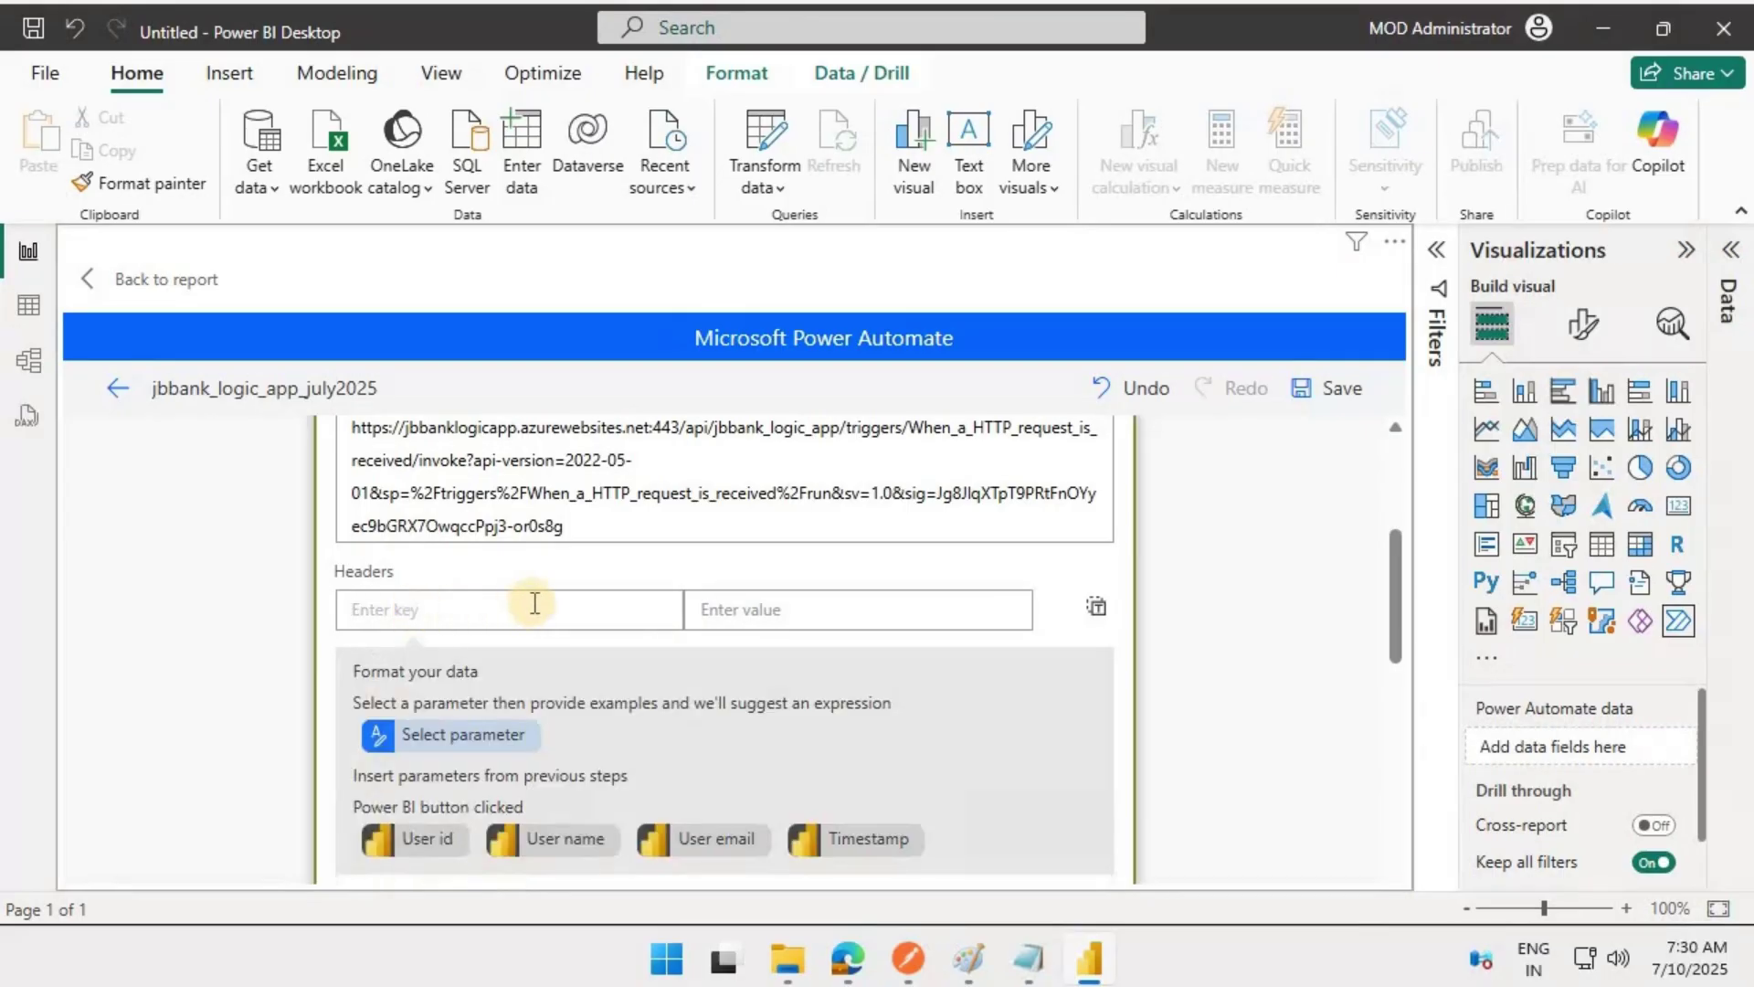
pyautogui.write('Content-Type')
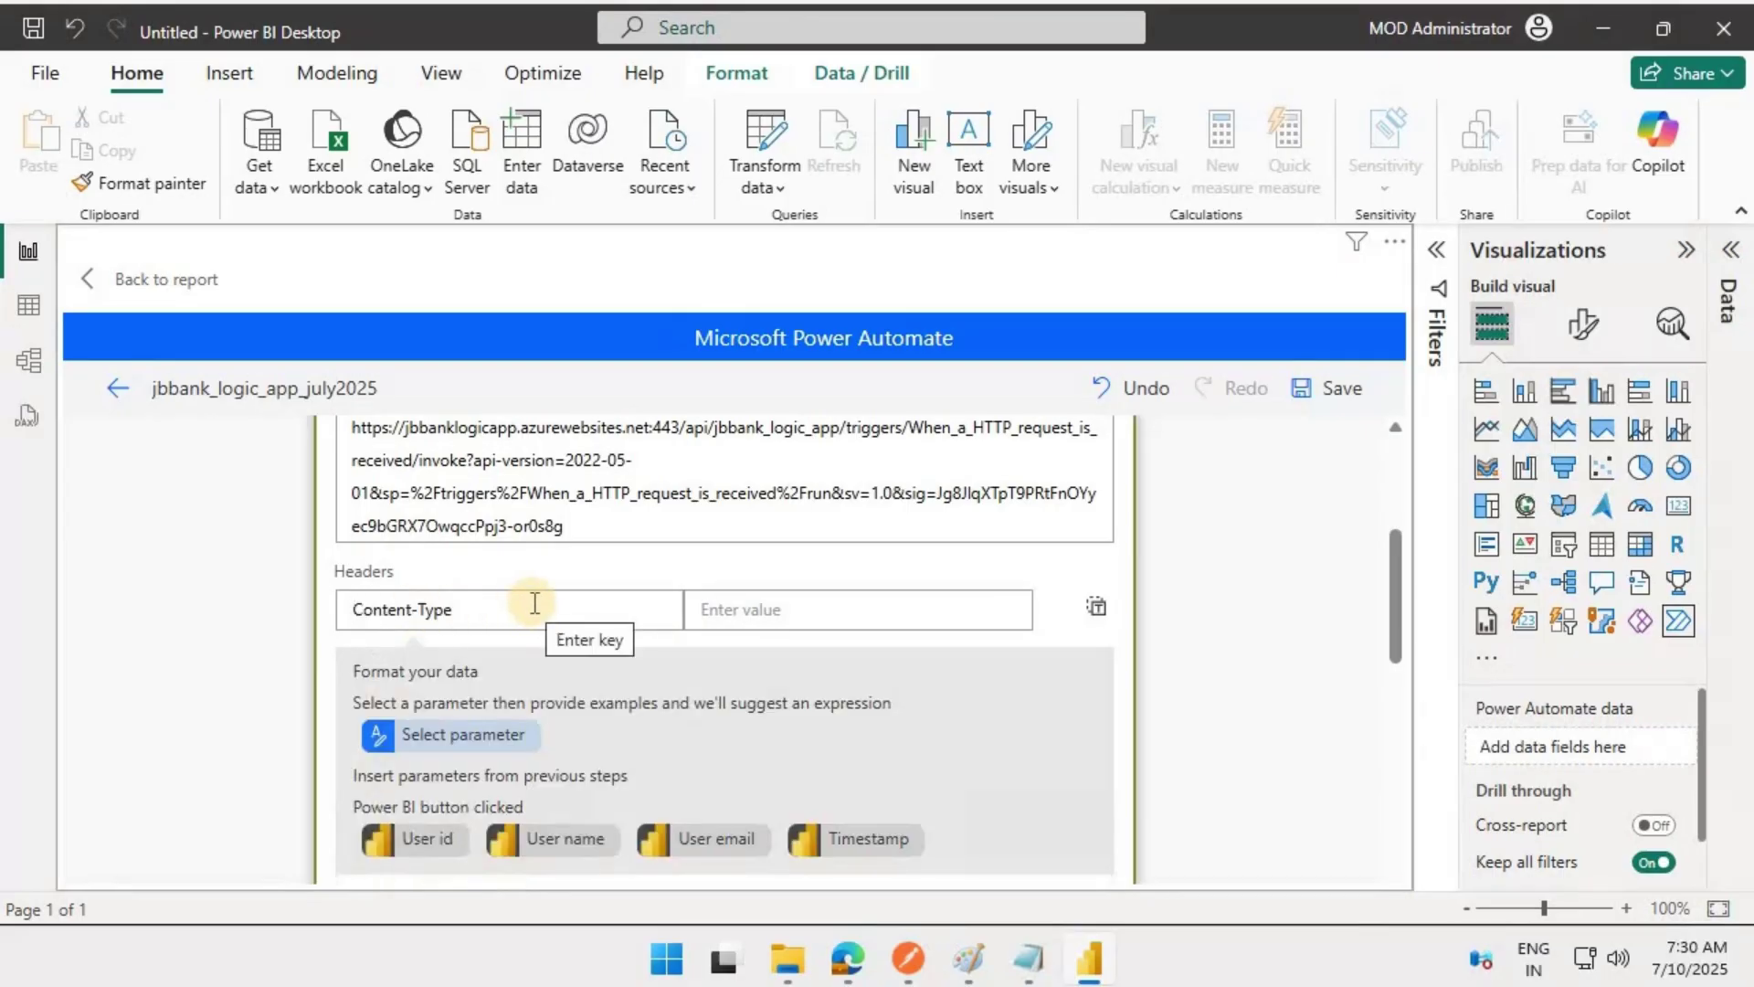
pyautogui.press('End')
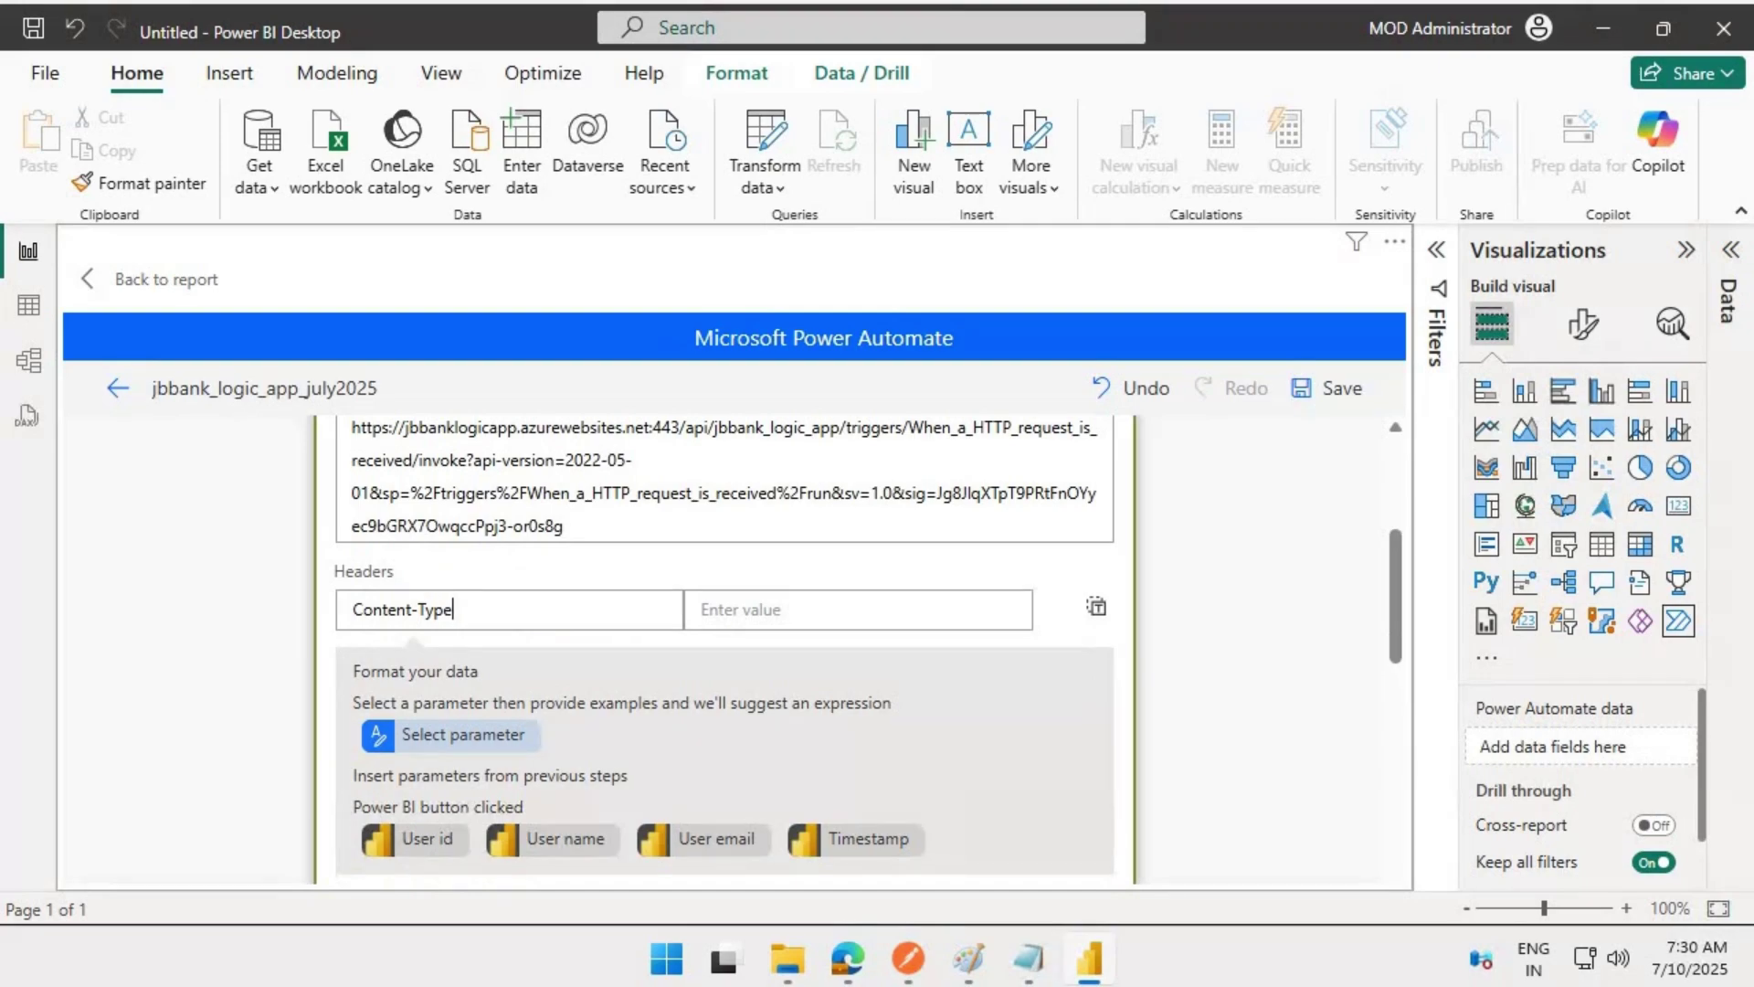
pyautogui.click(750, 603)
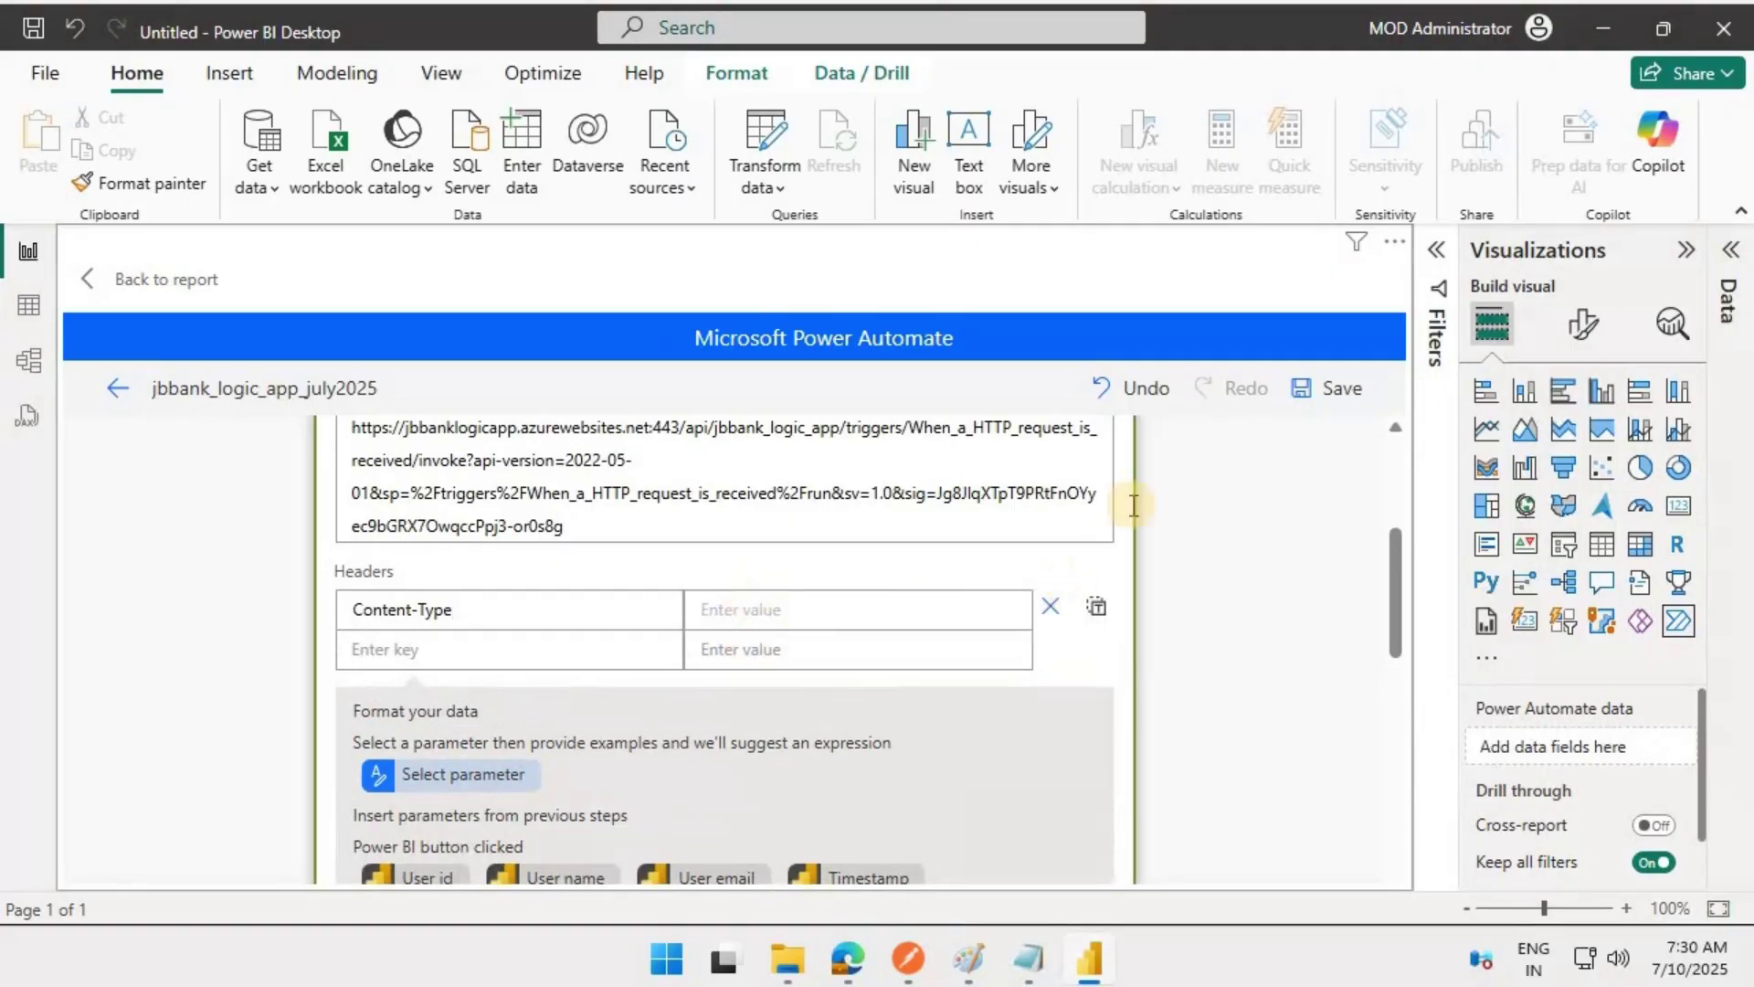
pyautogui.write('application/json')
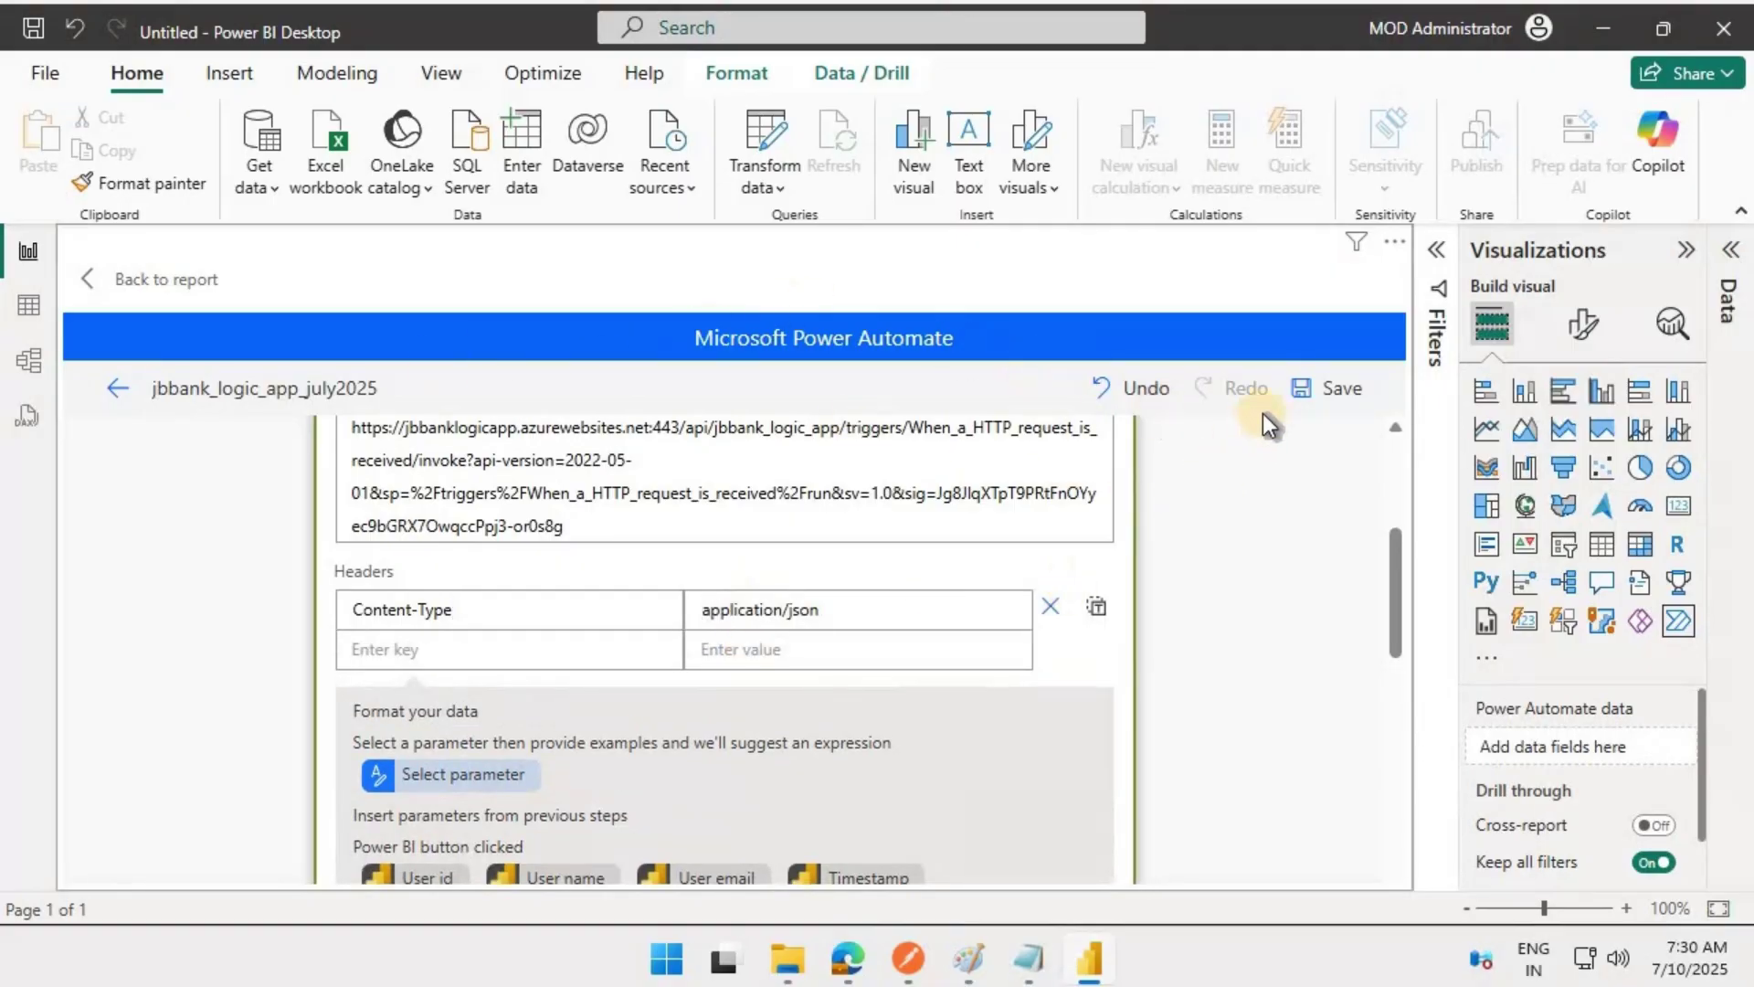
# Save and apply the flow, and run it from the enlarged button on the report page.
pyautogui.click(1322, 393)
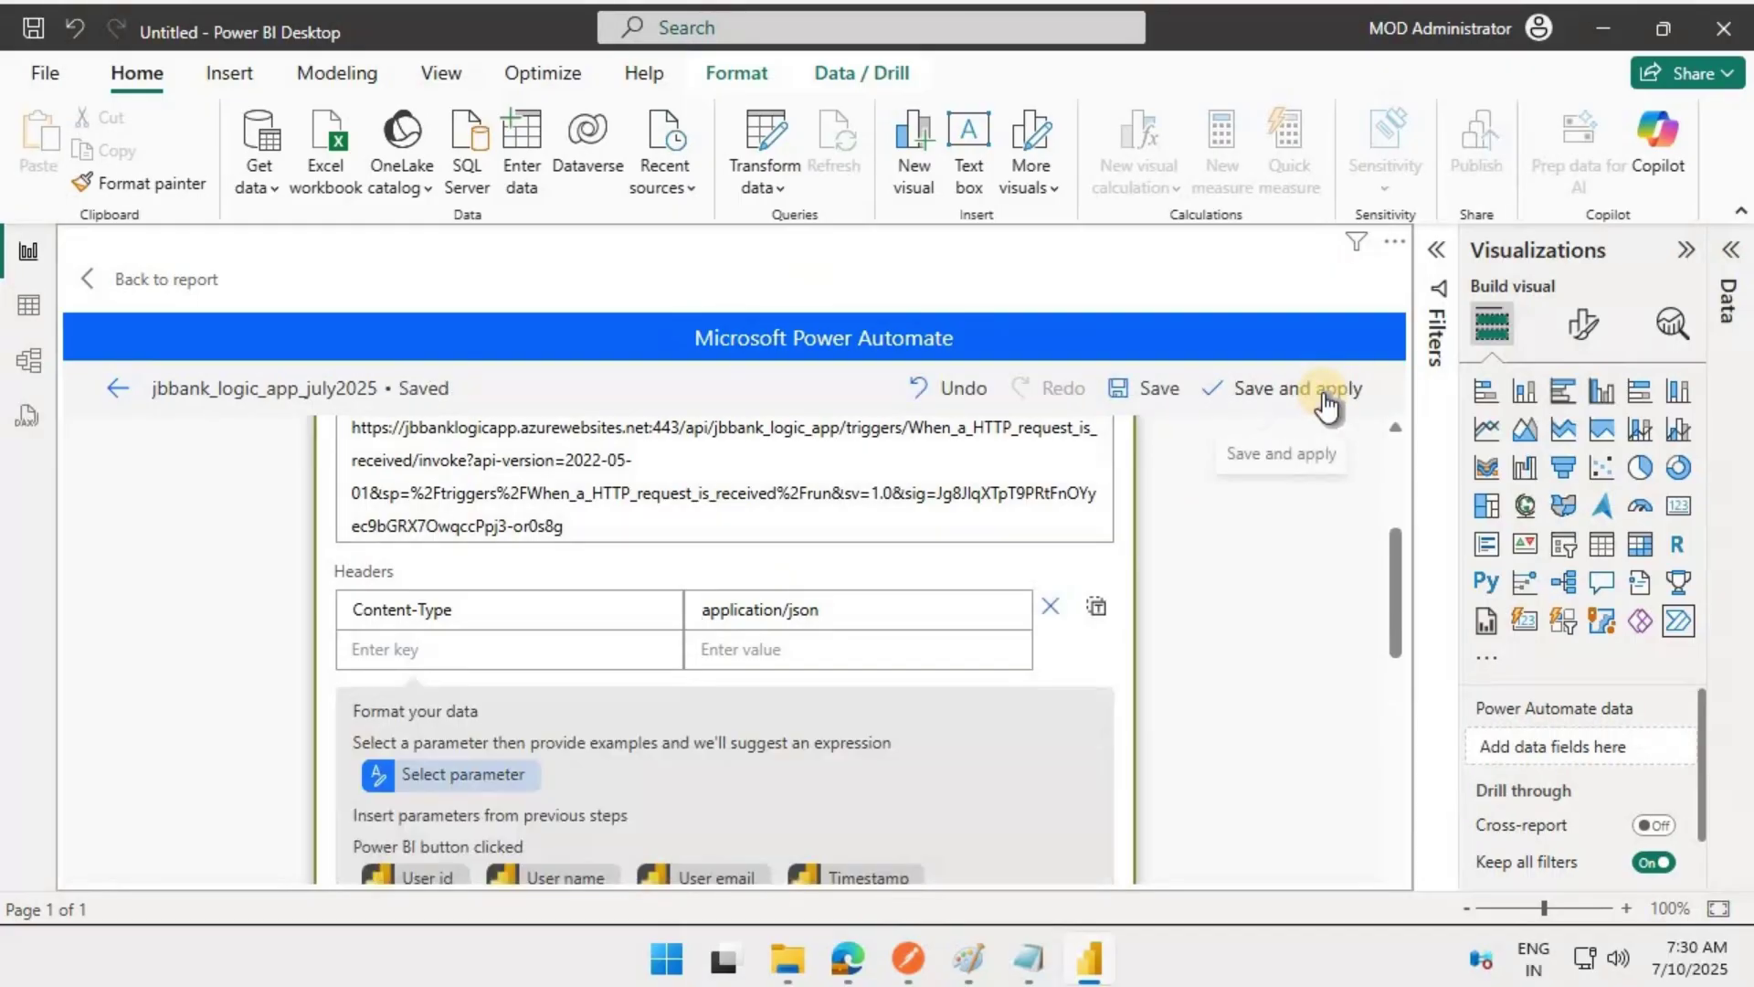
pyautogui.click(1312, 393)
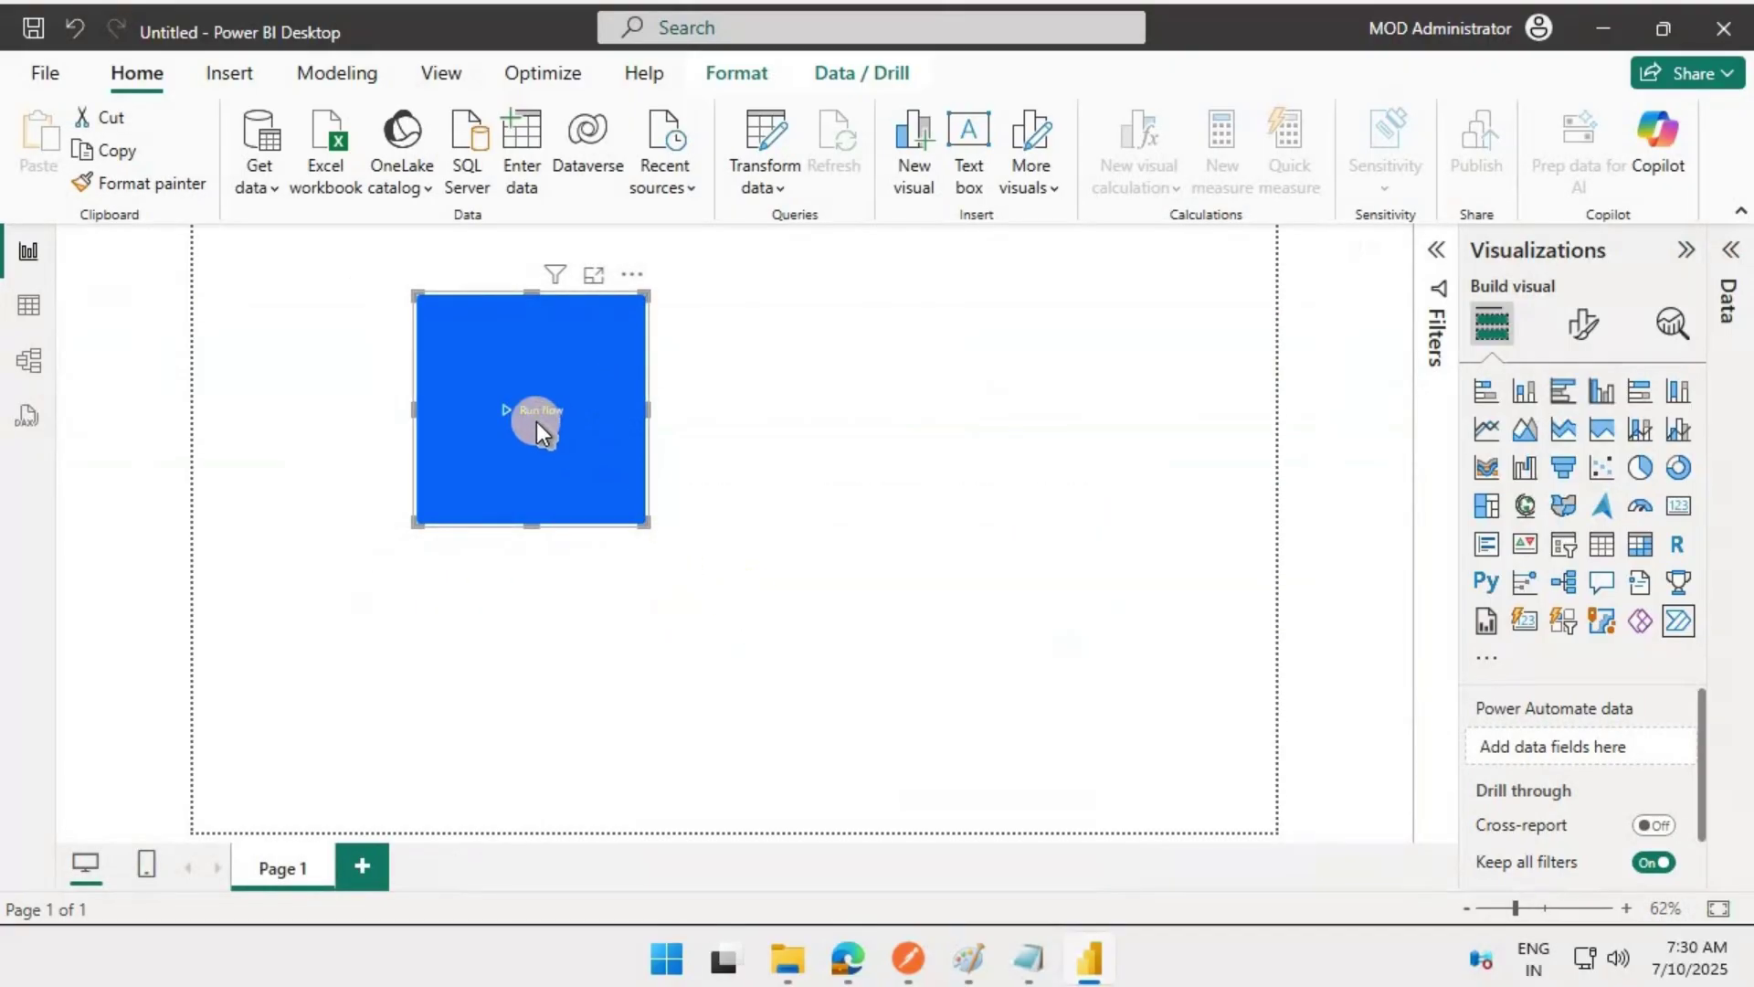
pyautogui.click(793, 520)
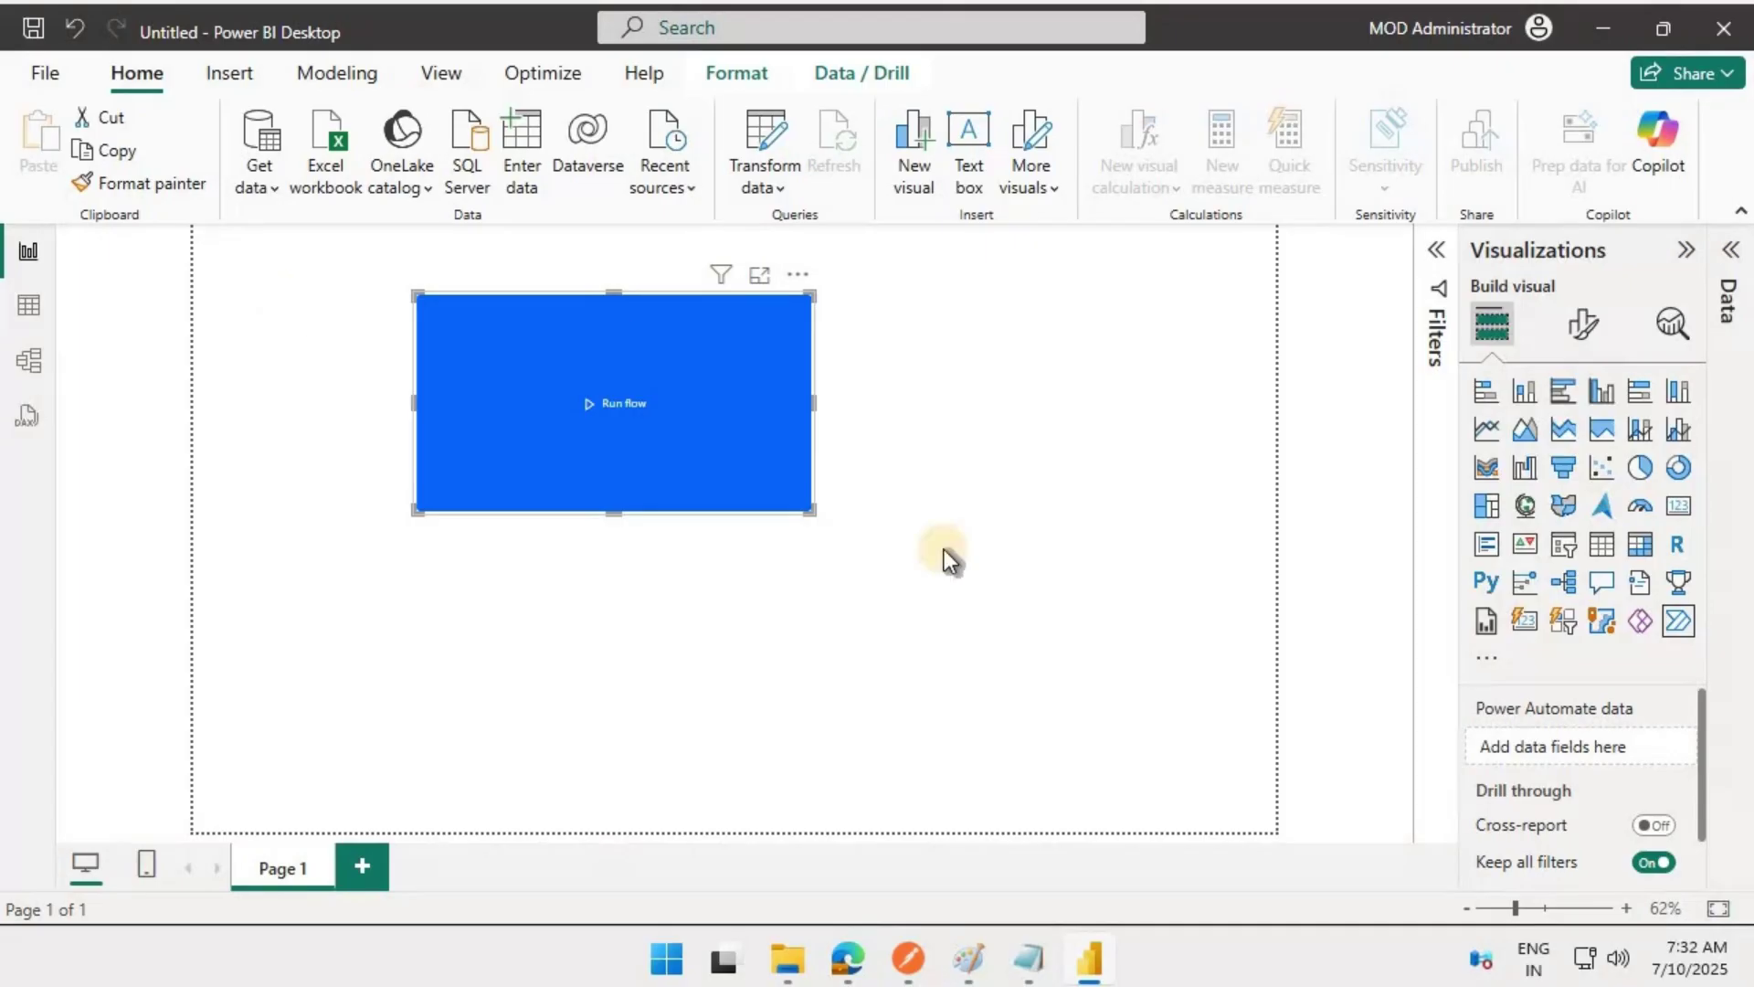
pyautogui.click(629, 403)
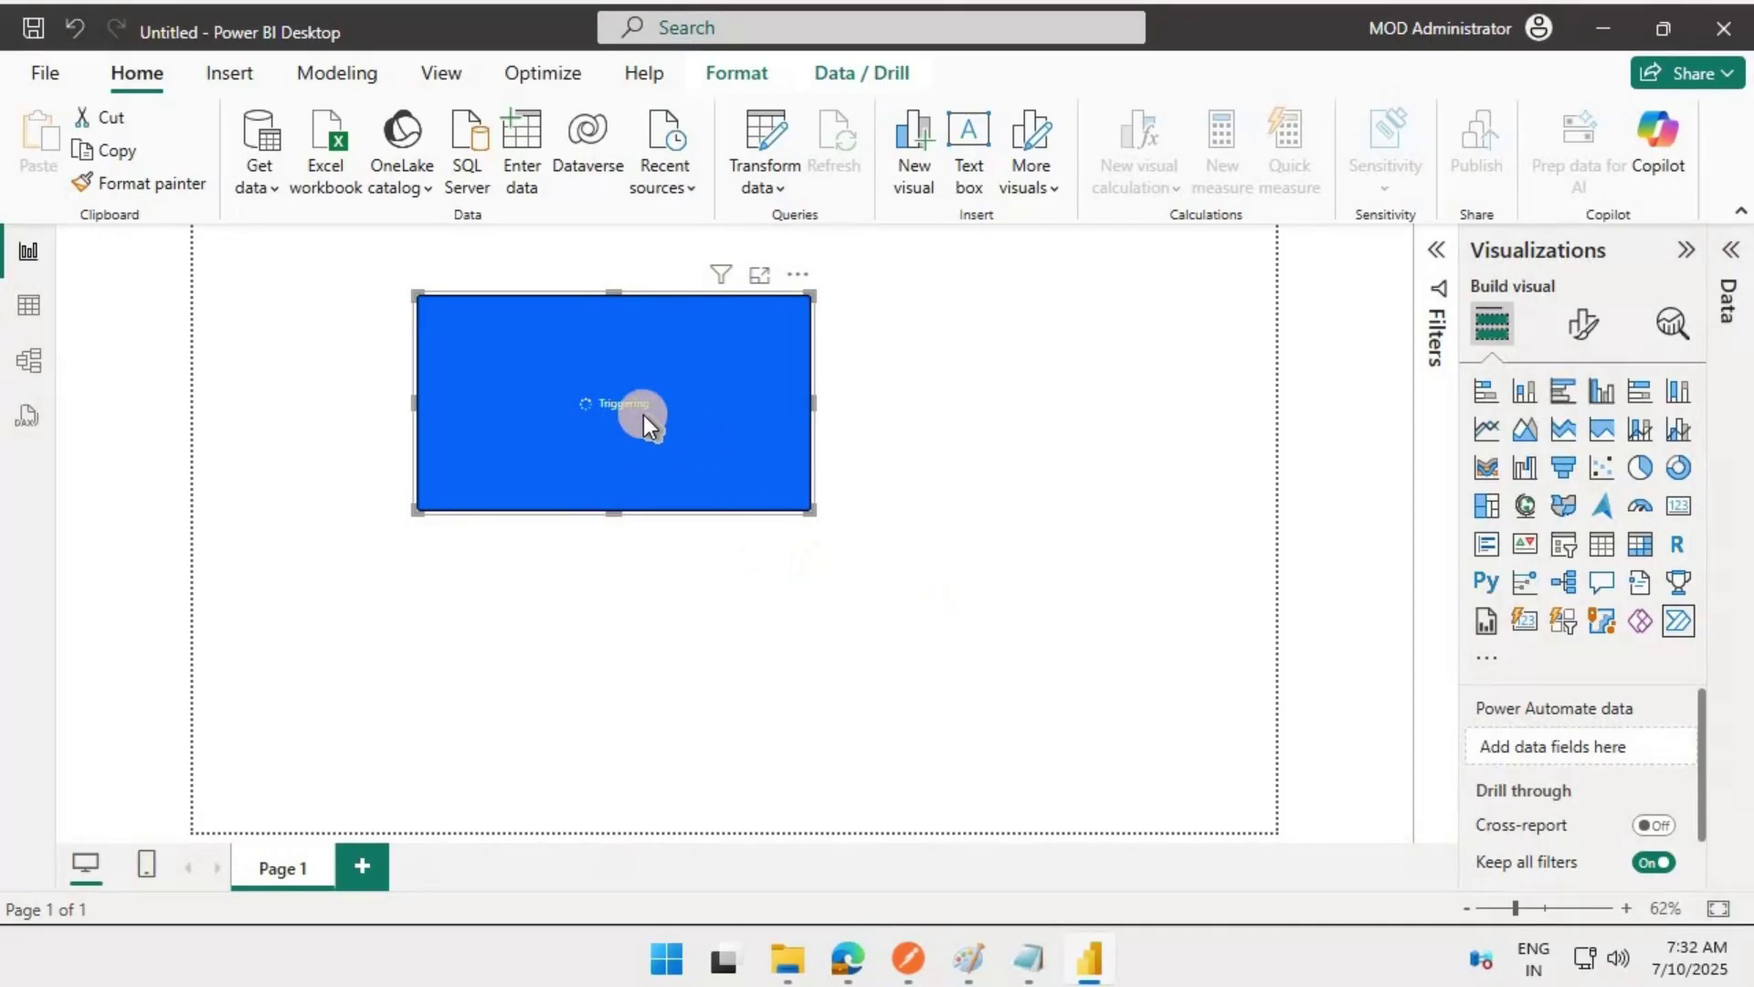
# Open the details of jbbank_logic_app_july2025 from the Power Automate visual and open its latest run in the 28-day run history.
pyautogui.click(807, 276)
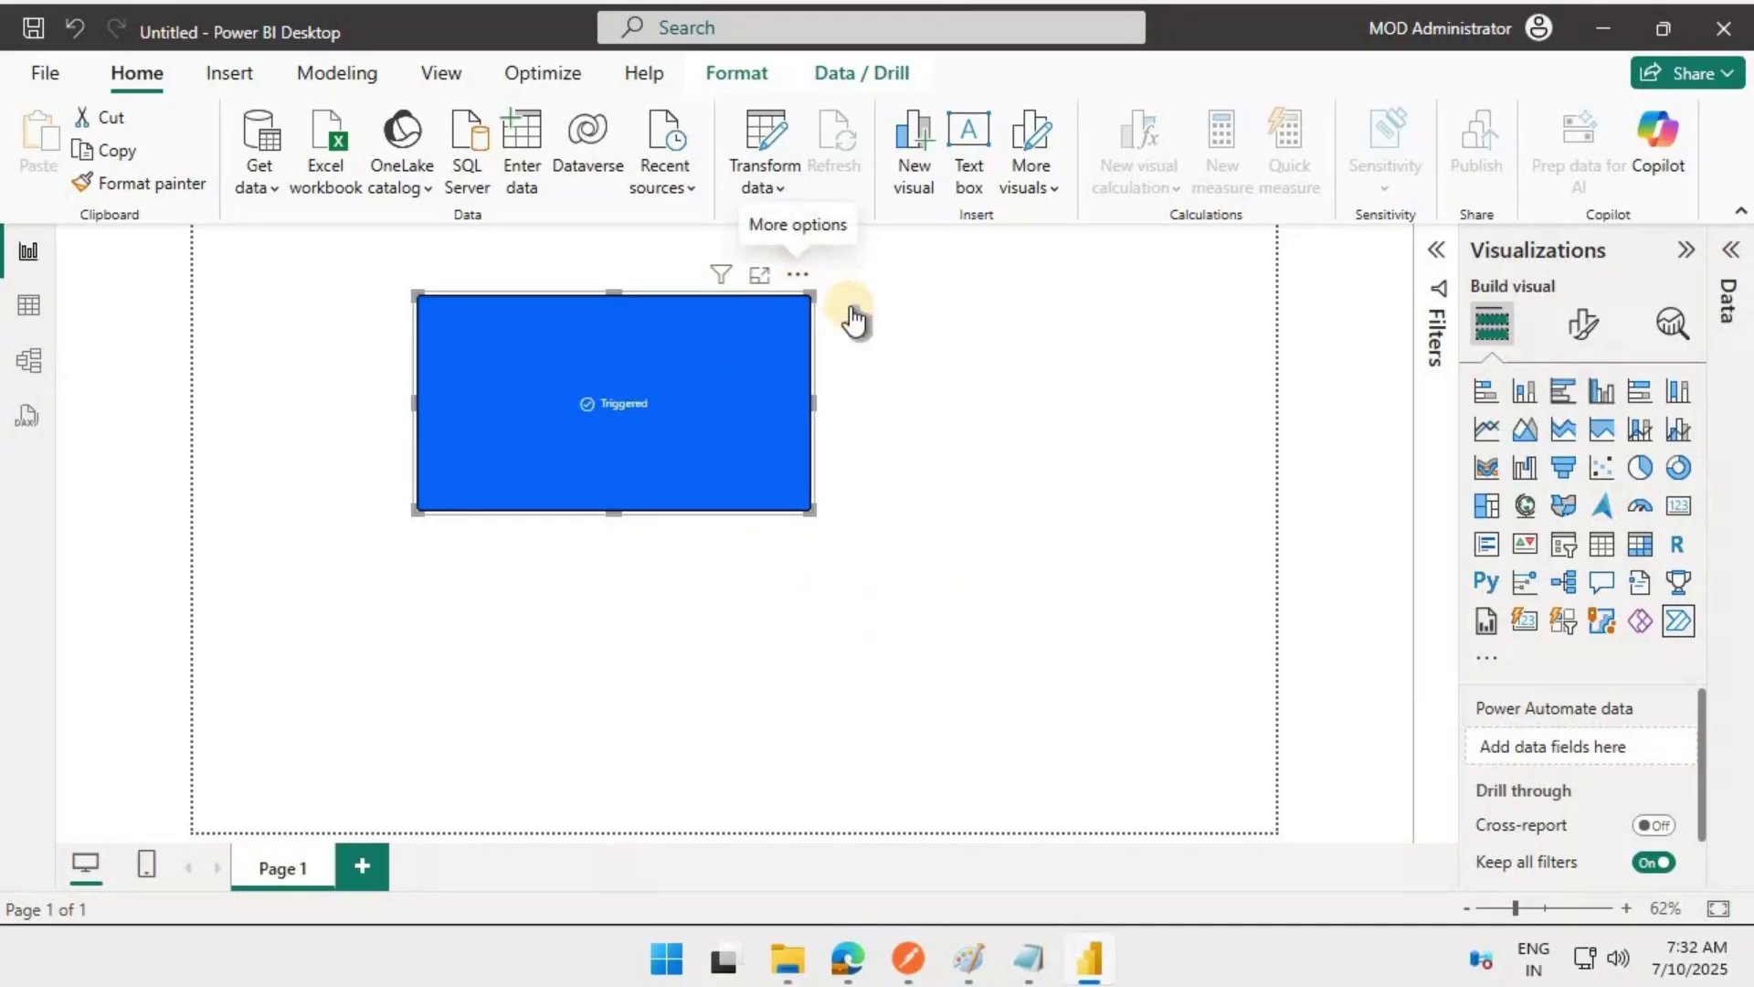
pyautogui.click(854, 311)
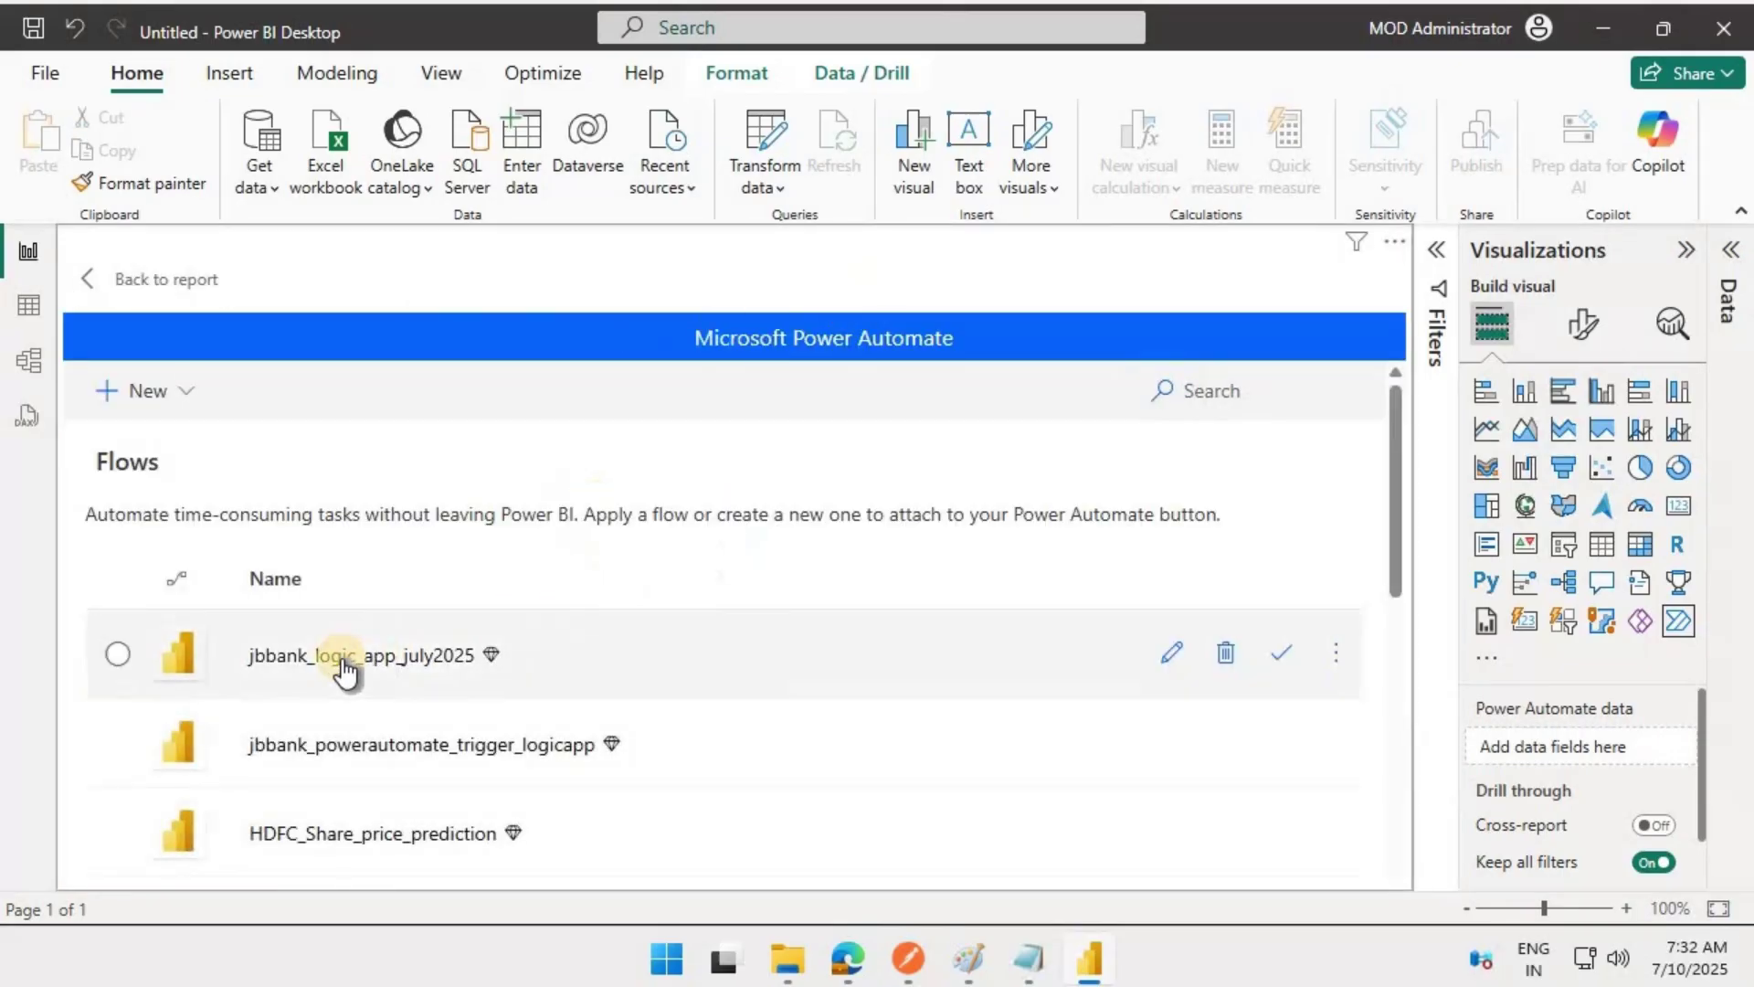
pyautogui.click(341, 660)
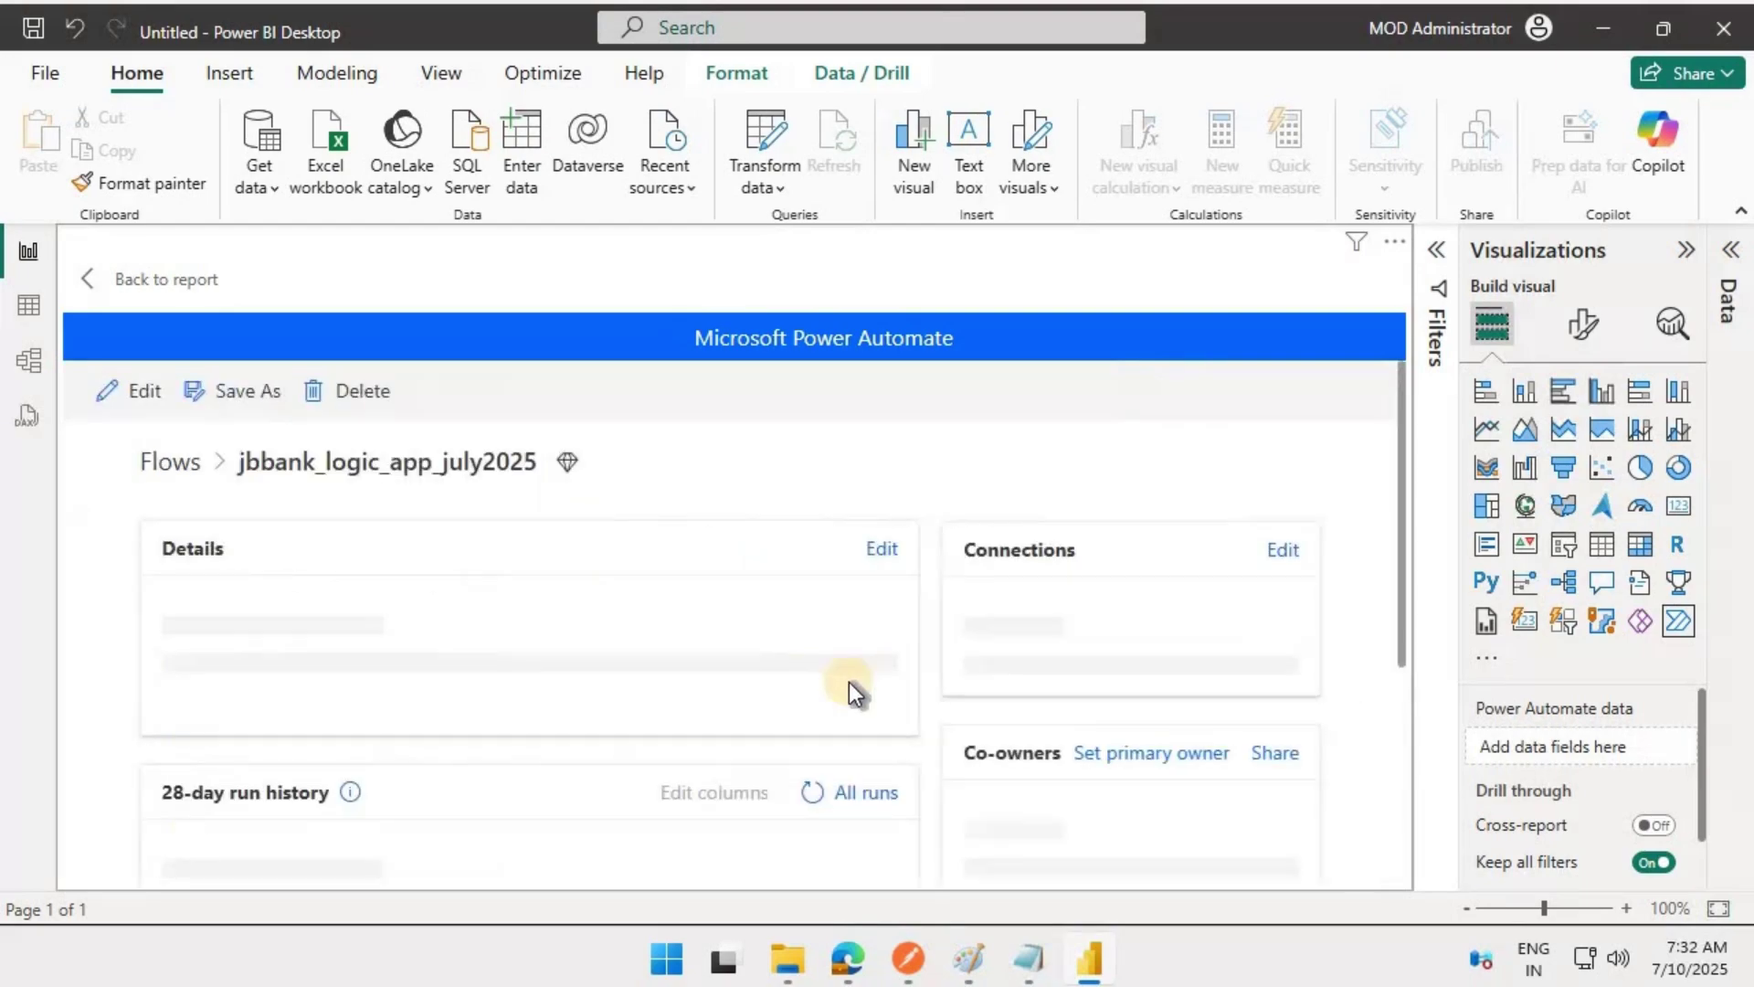
pyautogui.scroll(-5, 840, 709)
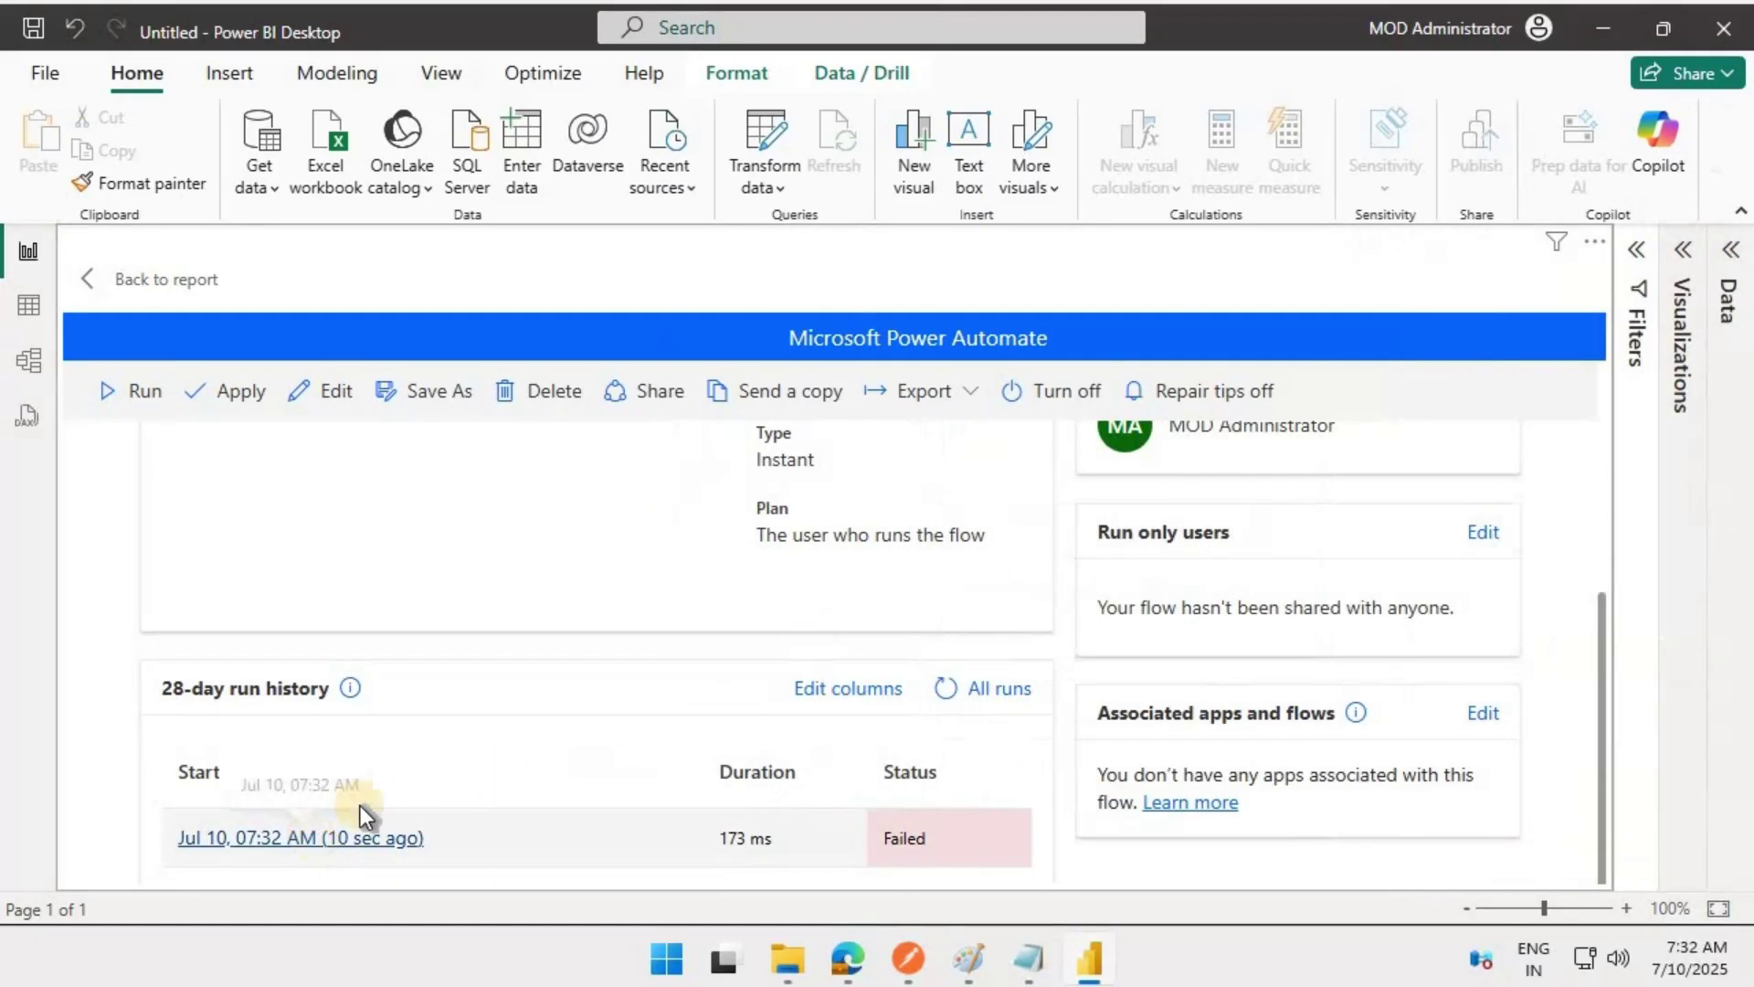
pyautogui.click(361, 833)
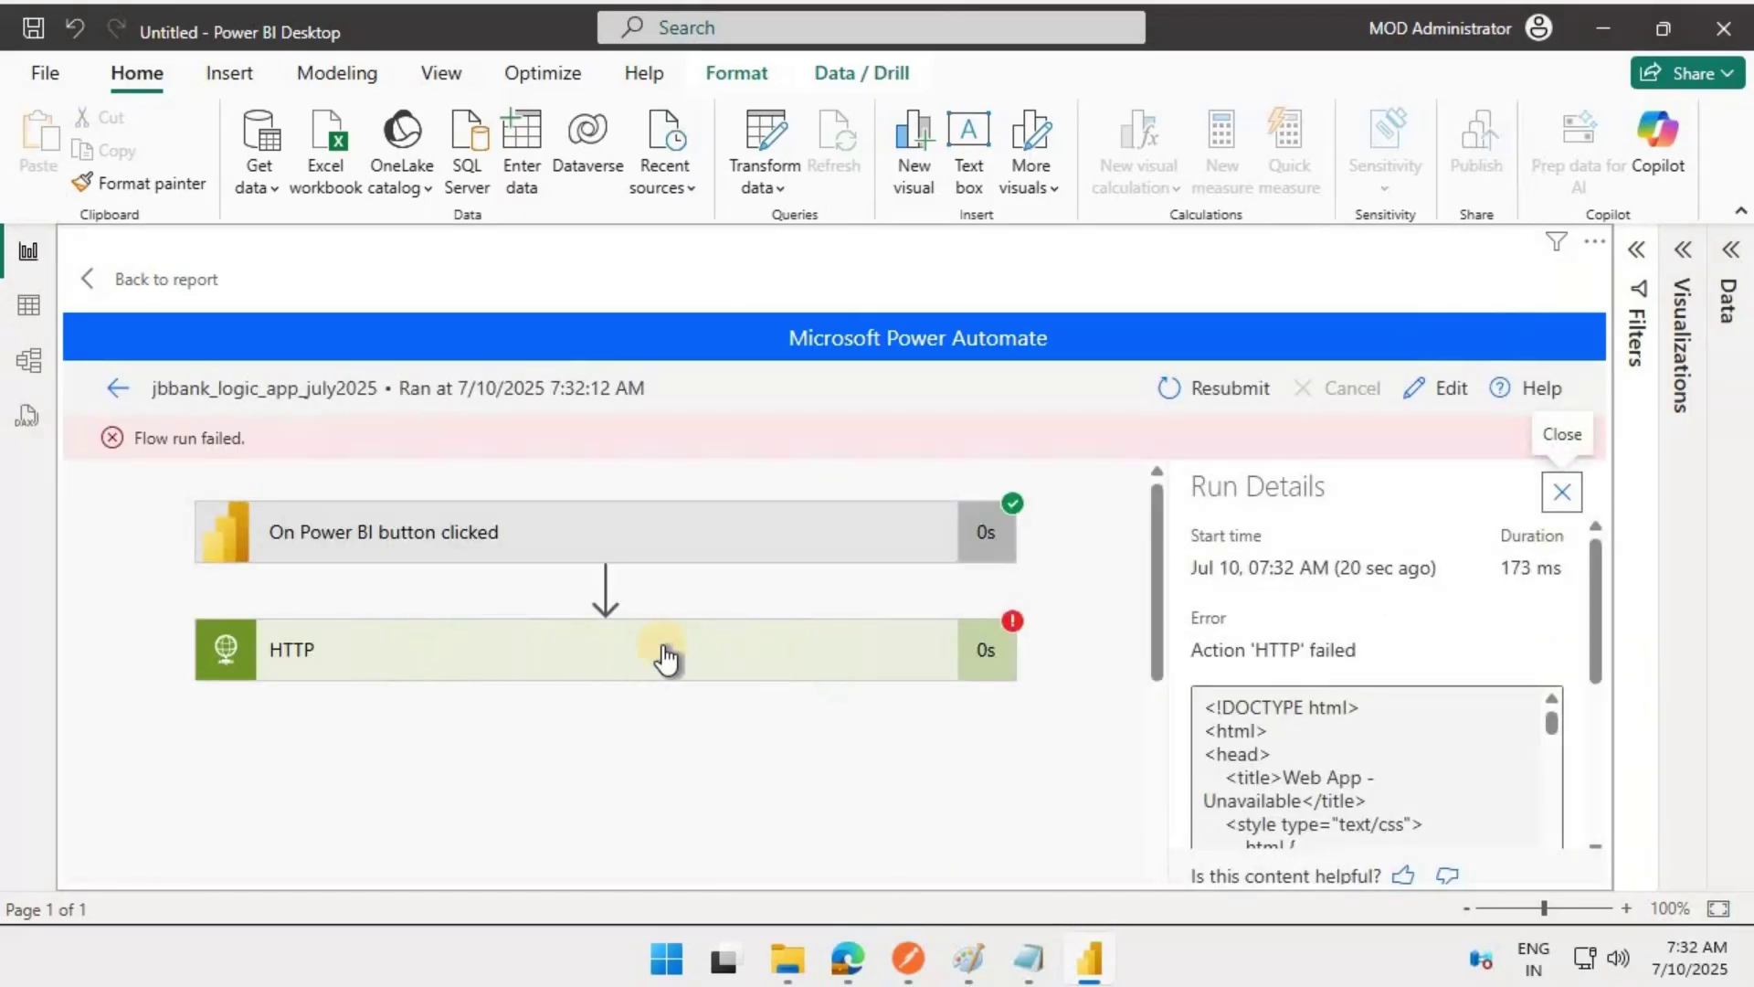
# Expand the HTTP action in the run and review its request inputs, output status code and response headers.
pyautogui.click(608, 658)
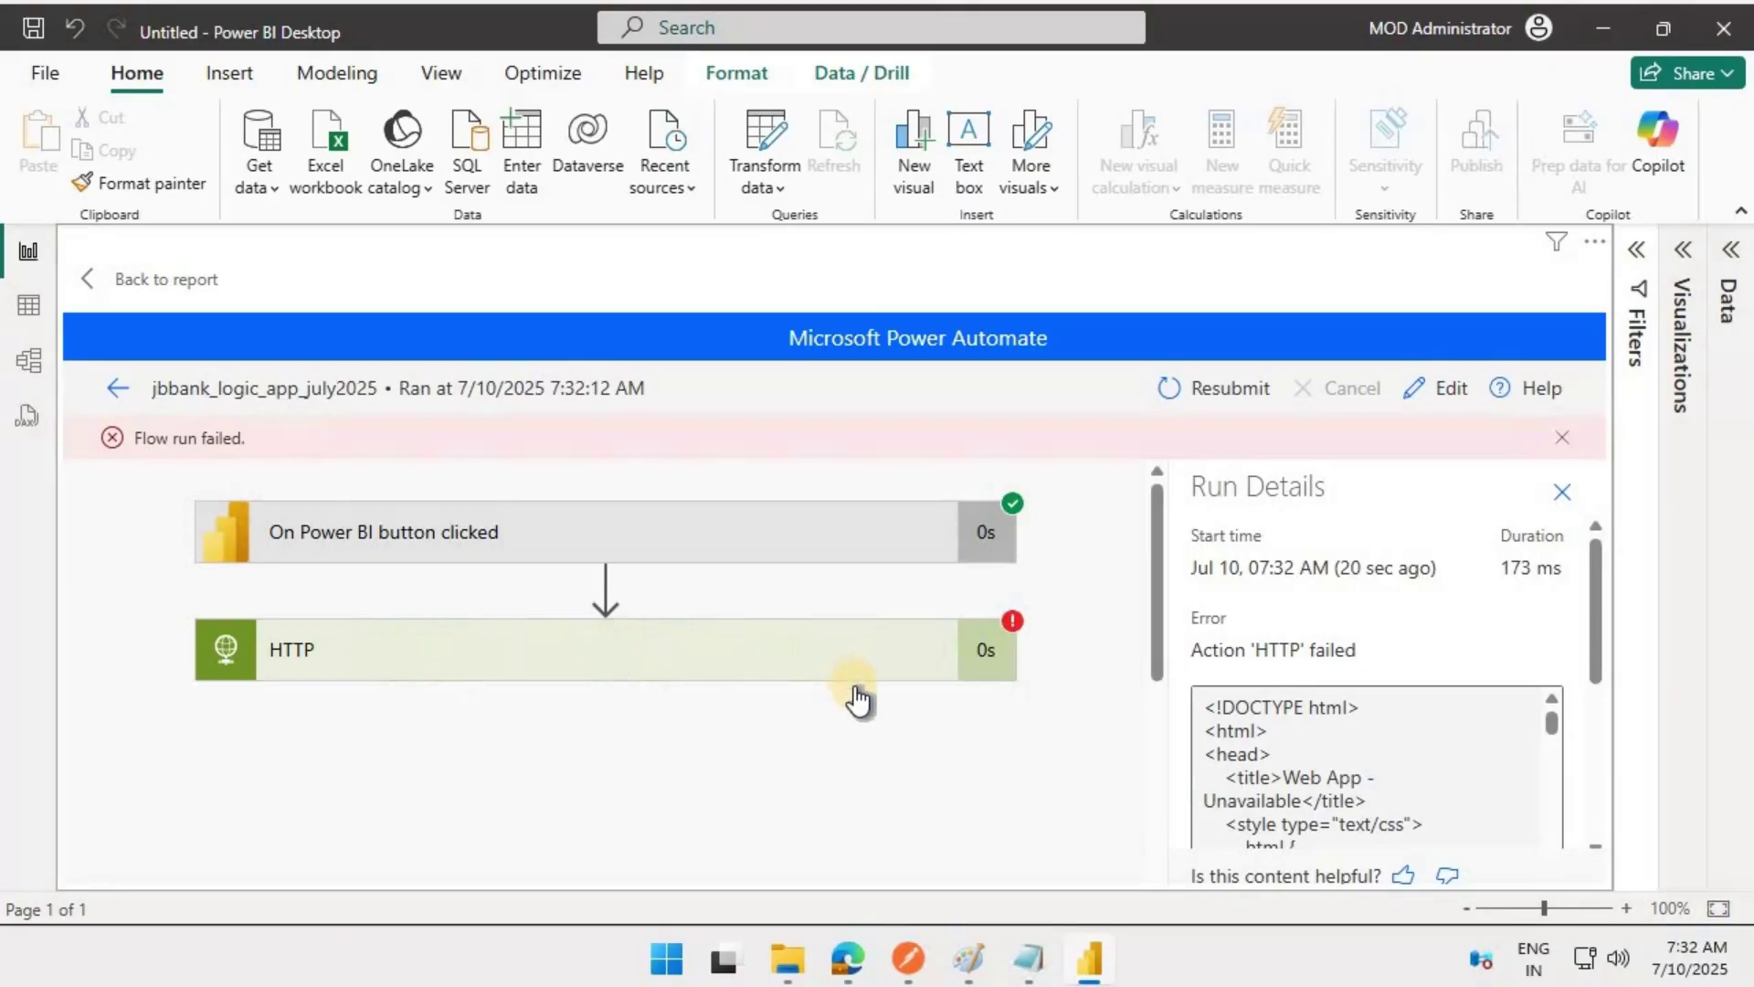
pyautogui.scroll(-5, 859, 700)
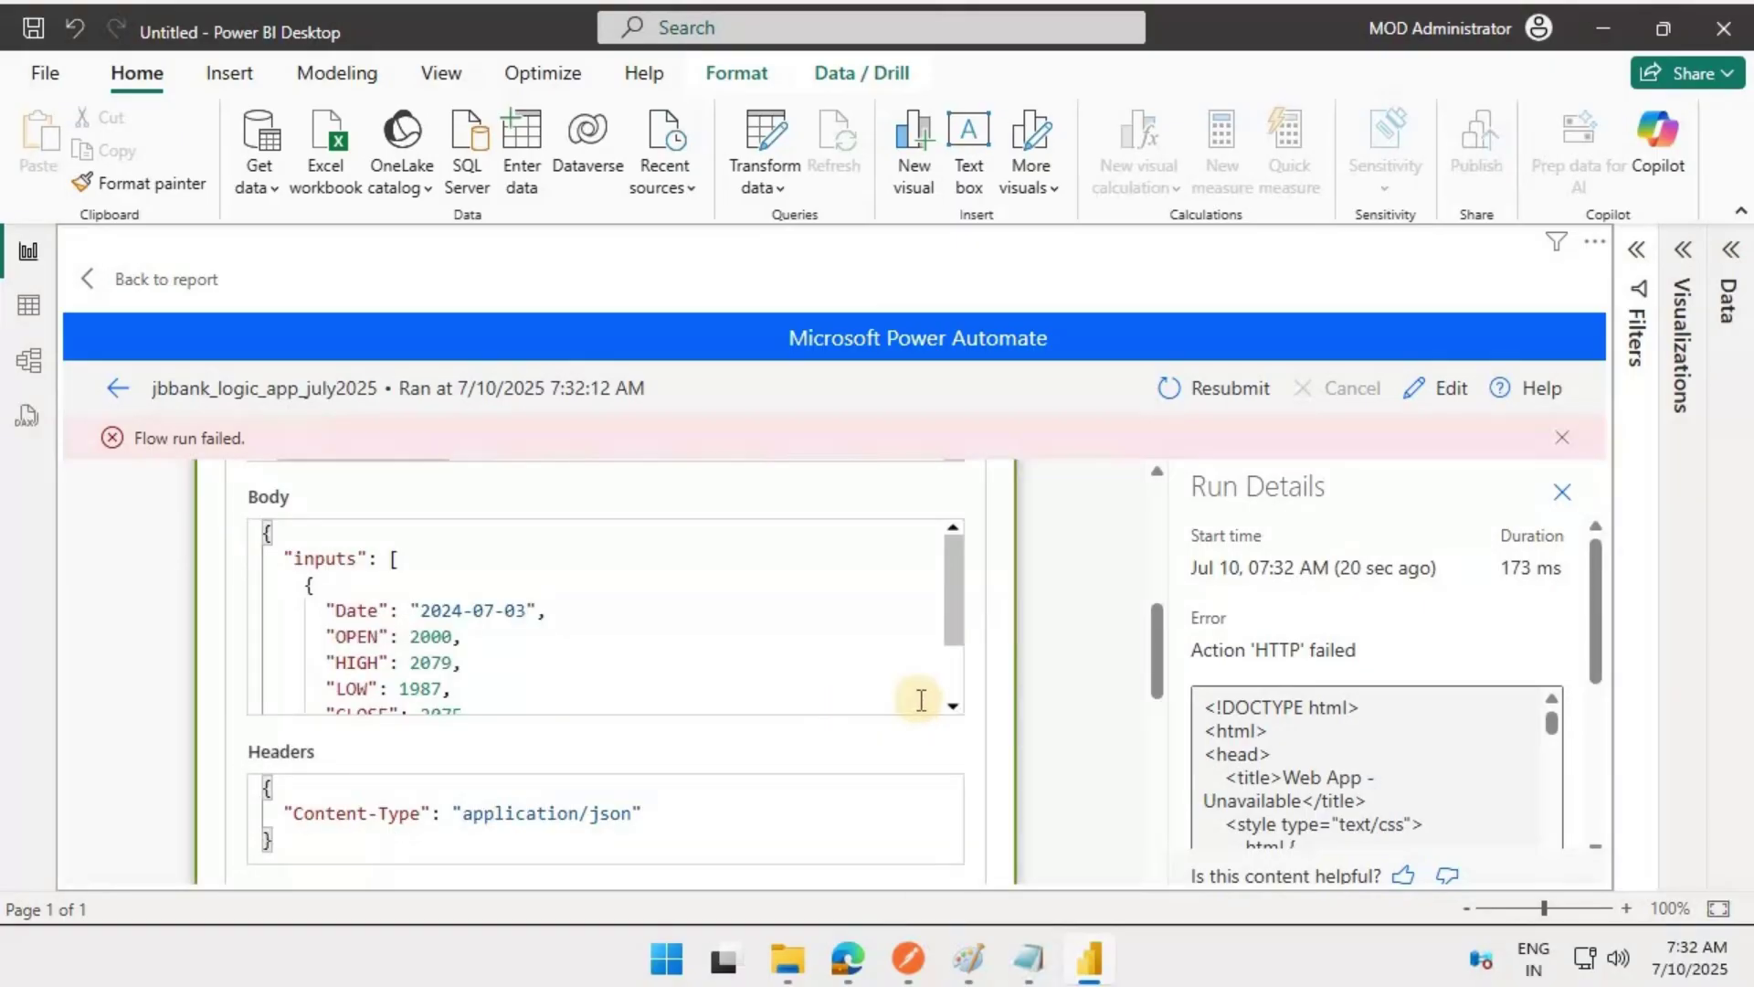
pyautogui.scroll(-1, 918, 702)
pyautogui.scroll(-10, 1015, 742)
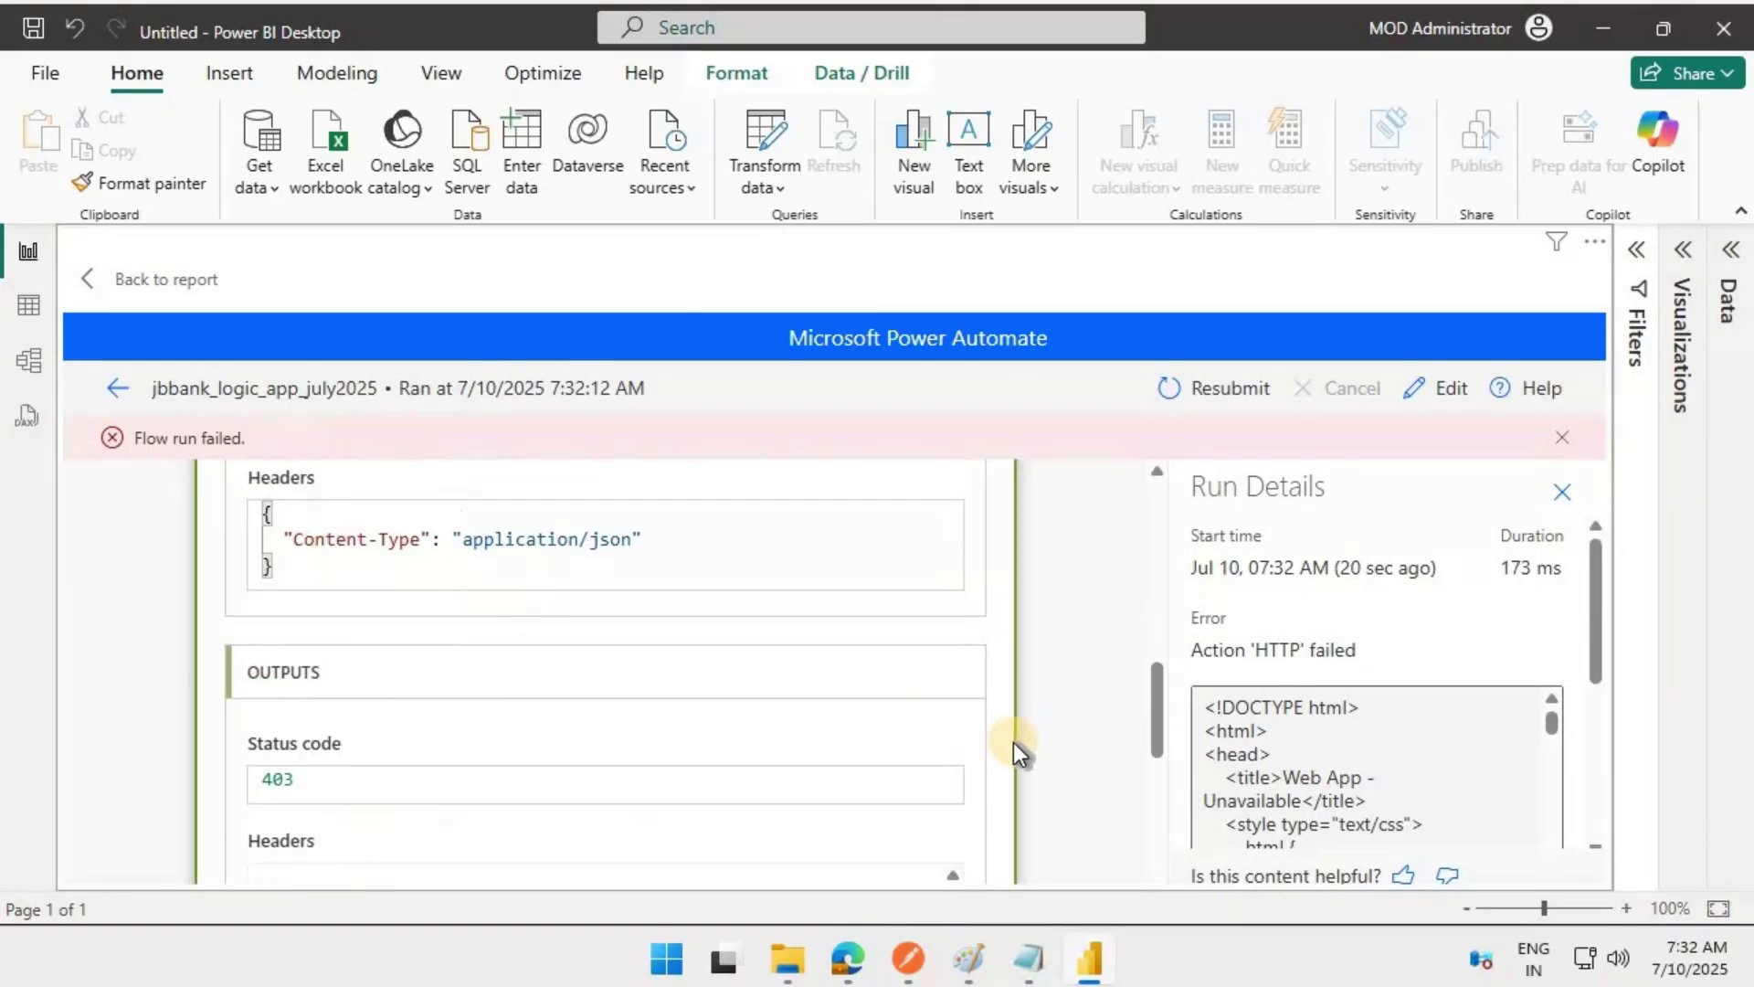
pyautogui.scroll(2, 376, 560)
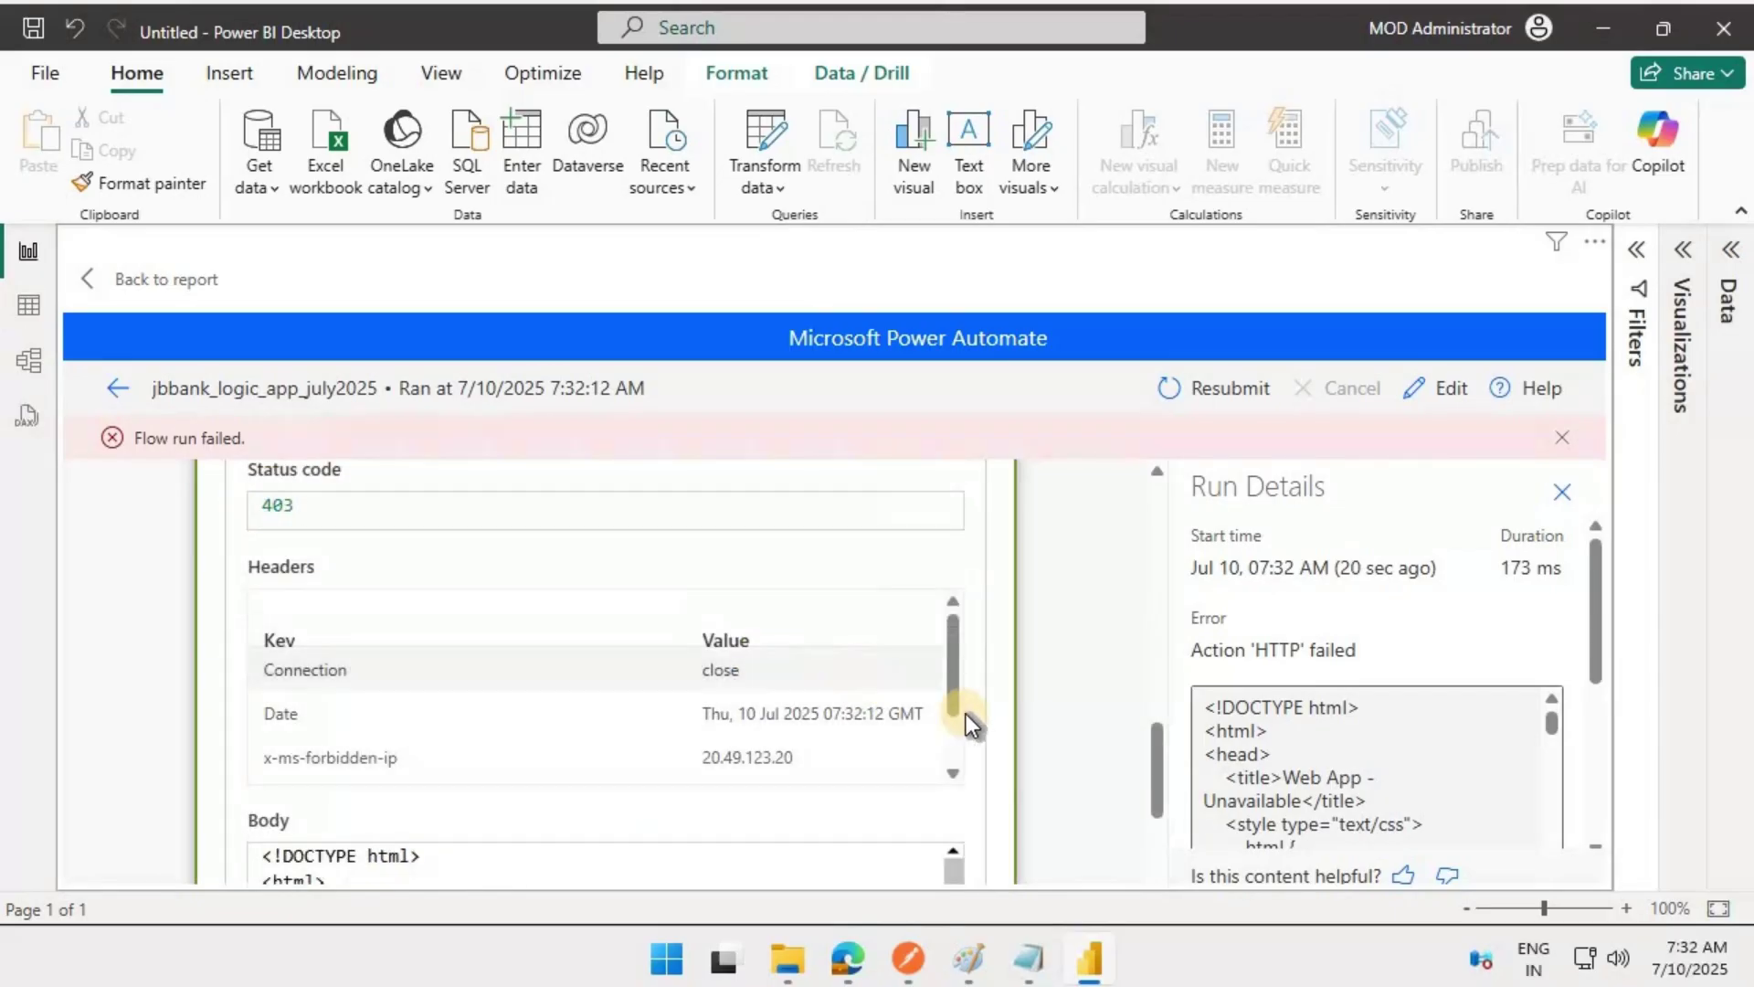
pyautogui.scroll(-1, 966, 715)
pyautogui.scroll(-3, 967, 716)
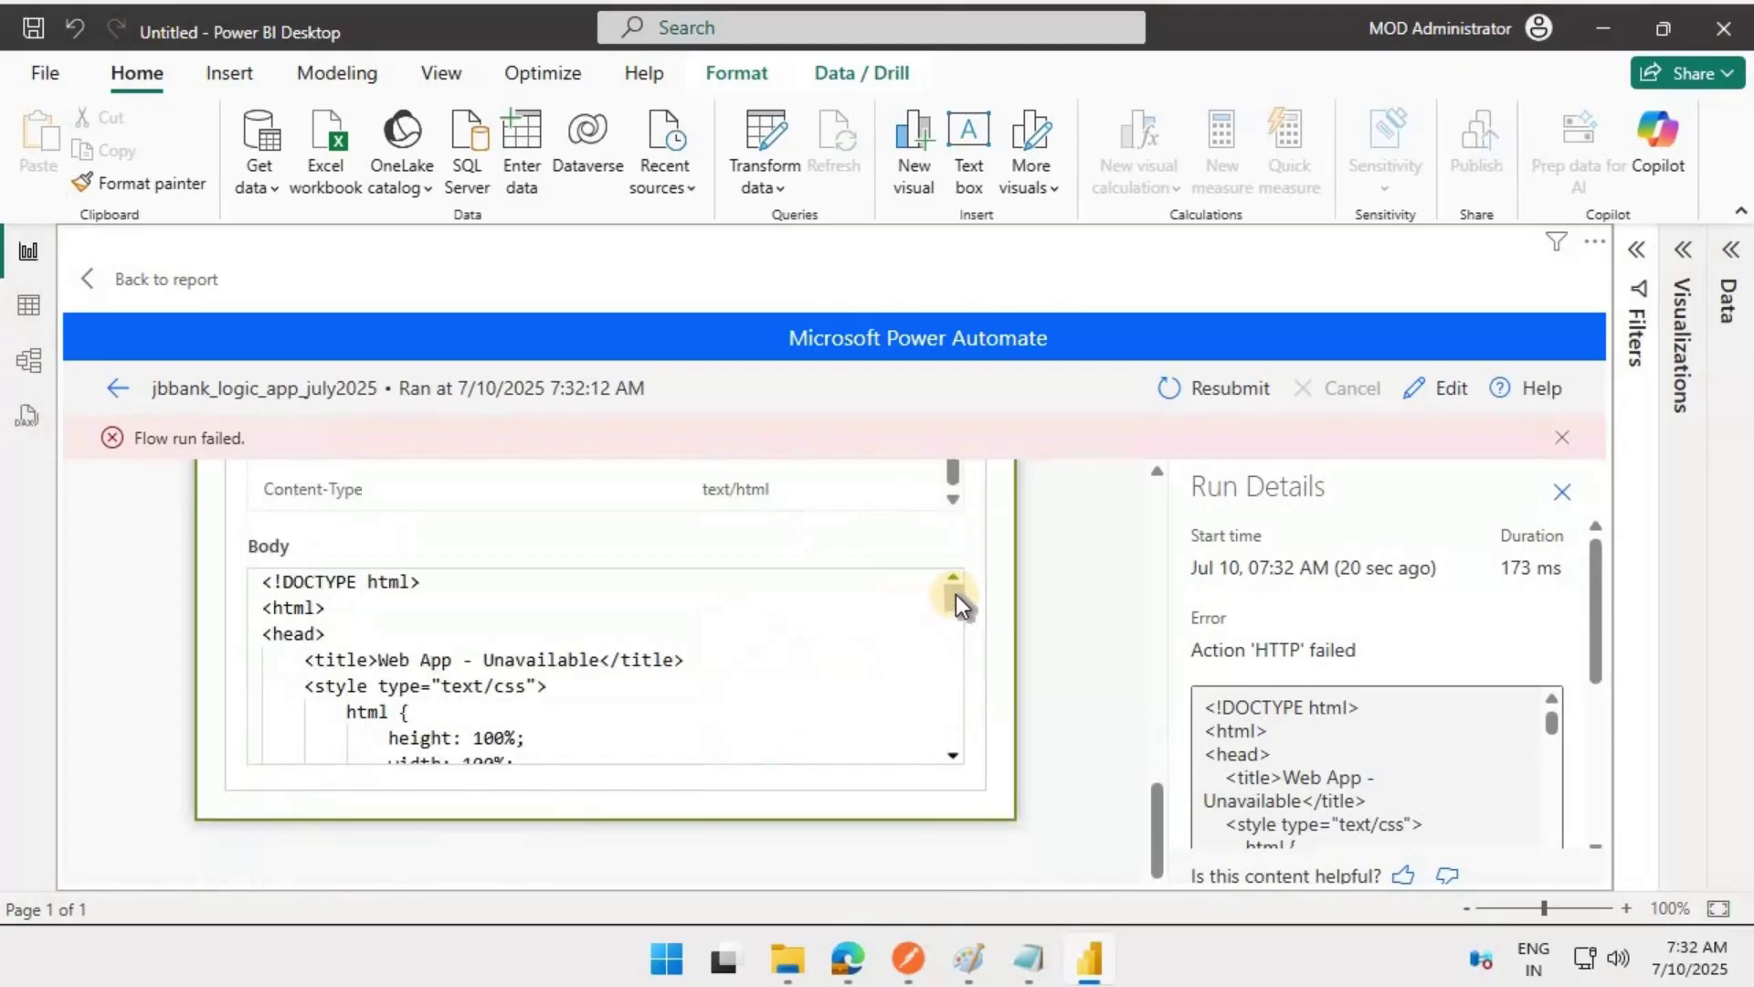
# Read the HTML error text at the end of the HTTP action's response body, including its full line width.
pyautogui.scroll(-10, 963, 733)
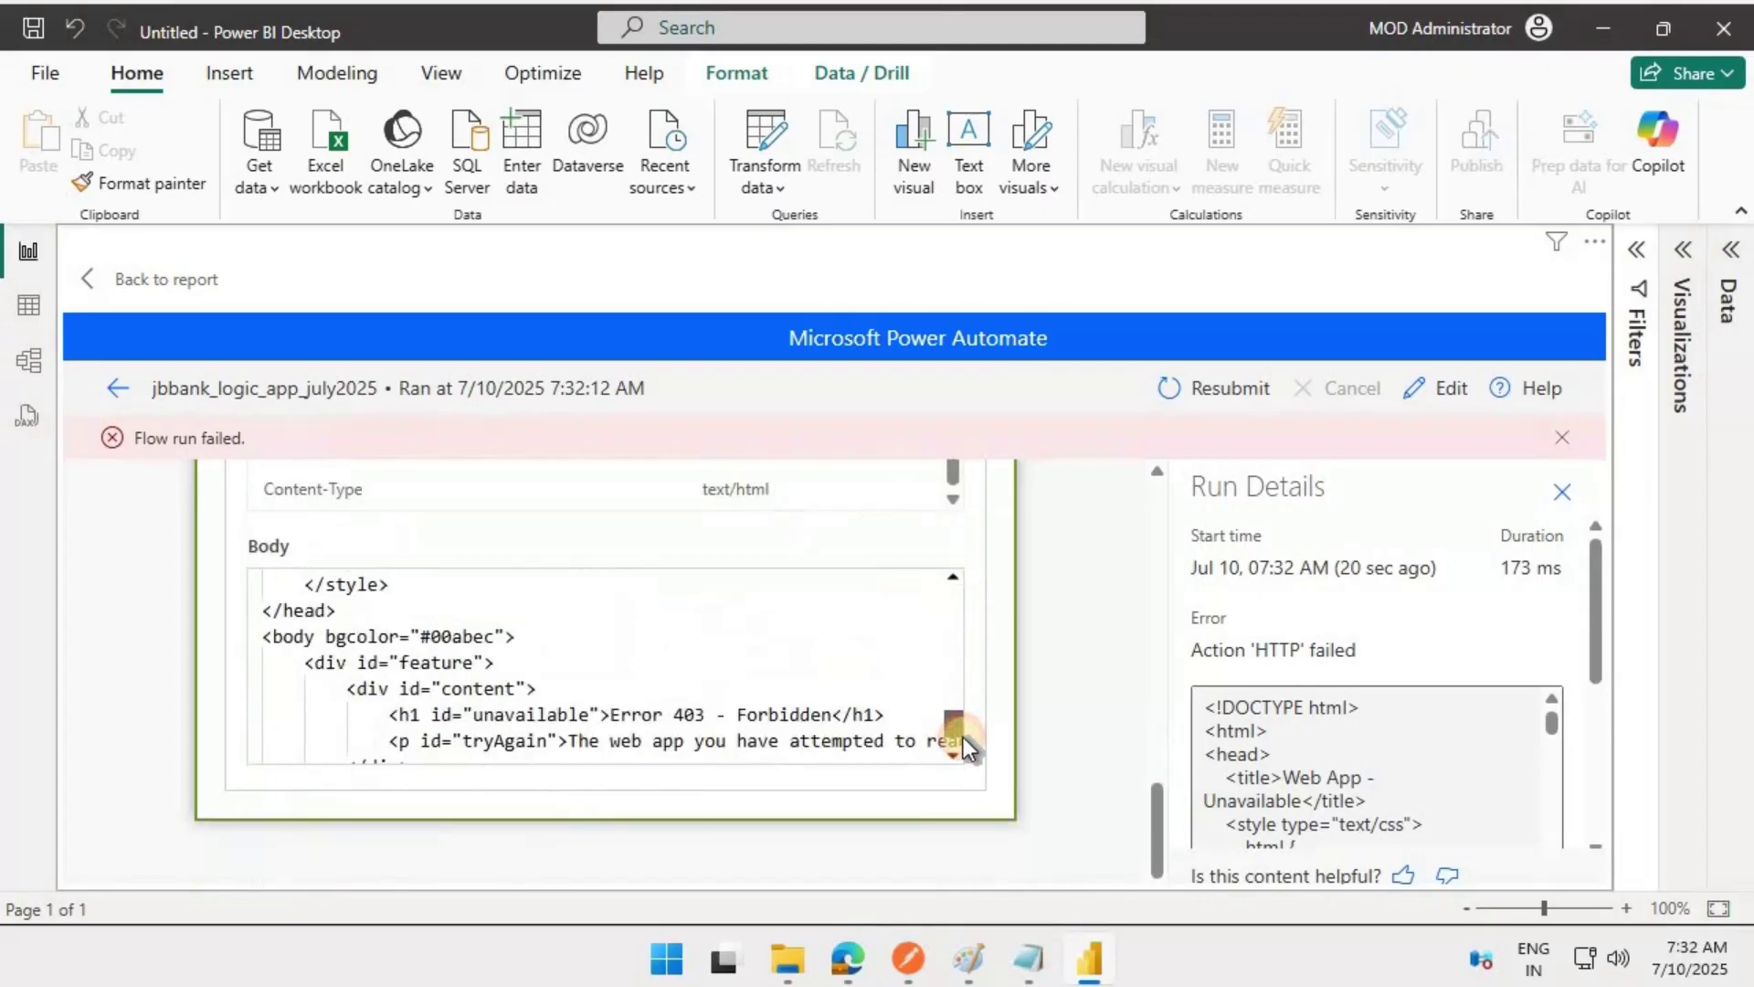
pyautogui.scroll(-1, 962, 733)
pyautogui.scroll(4, 961, 727)
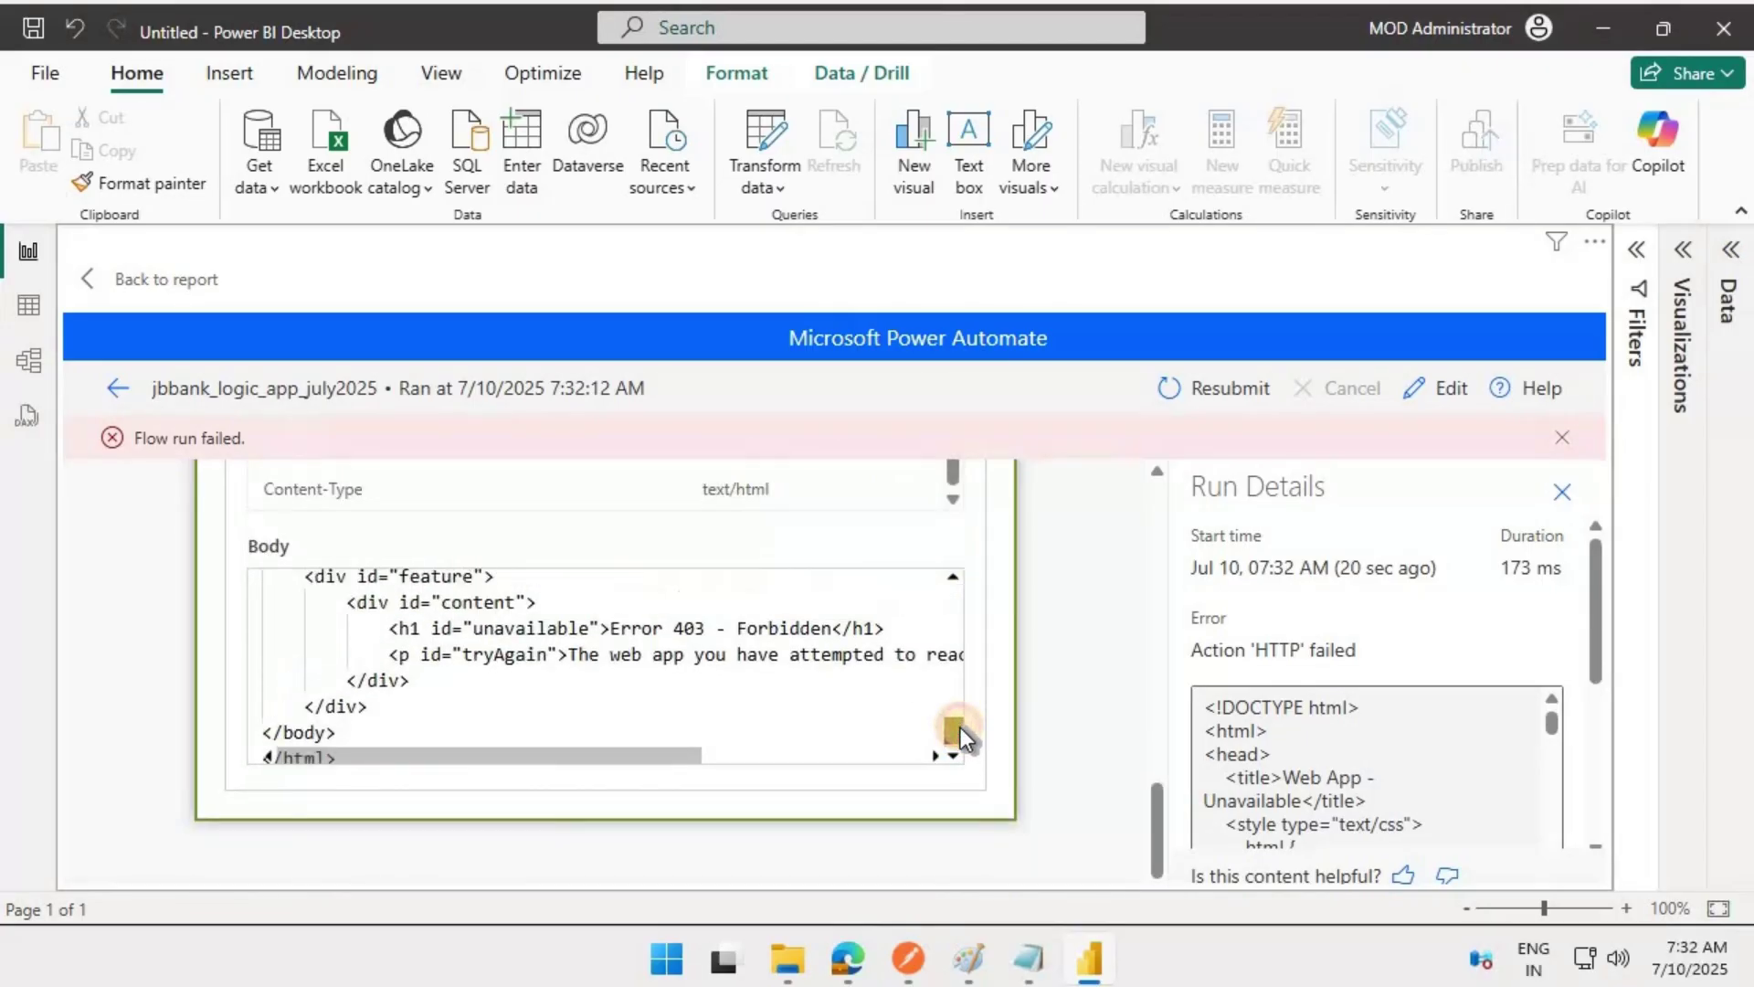
pyautogui.scroll(-2, 745, 642)
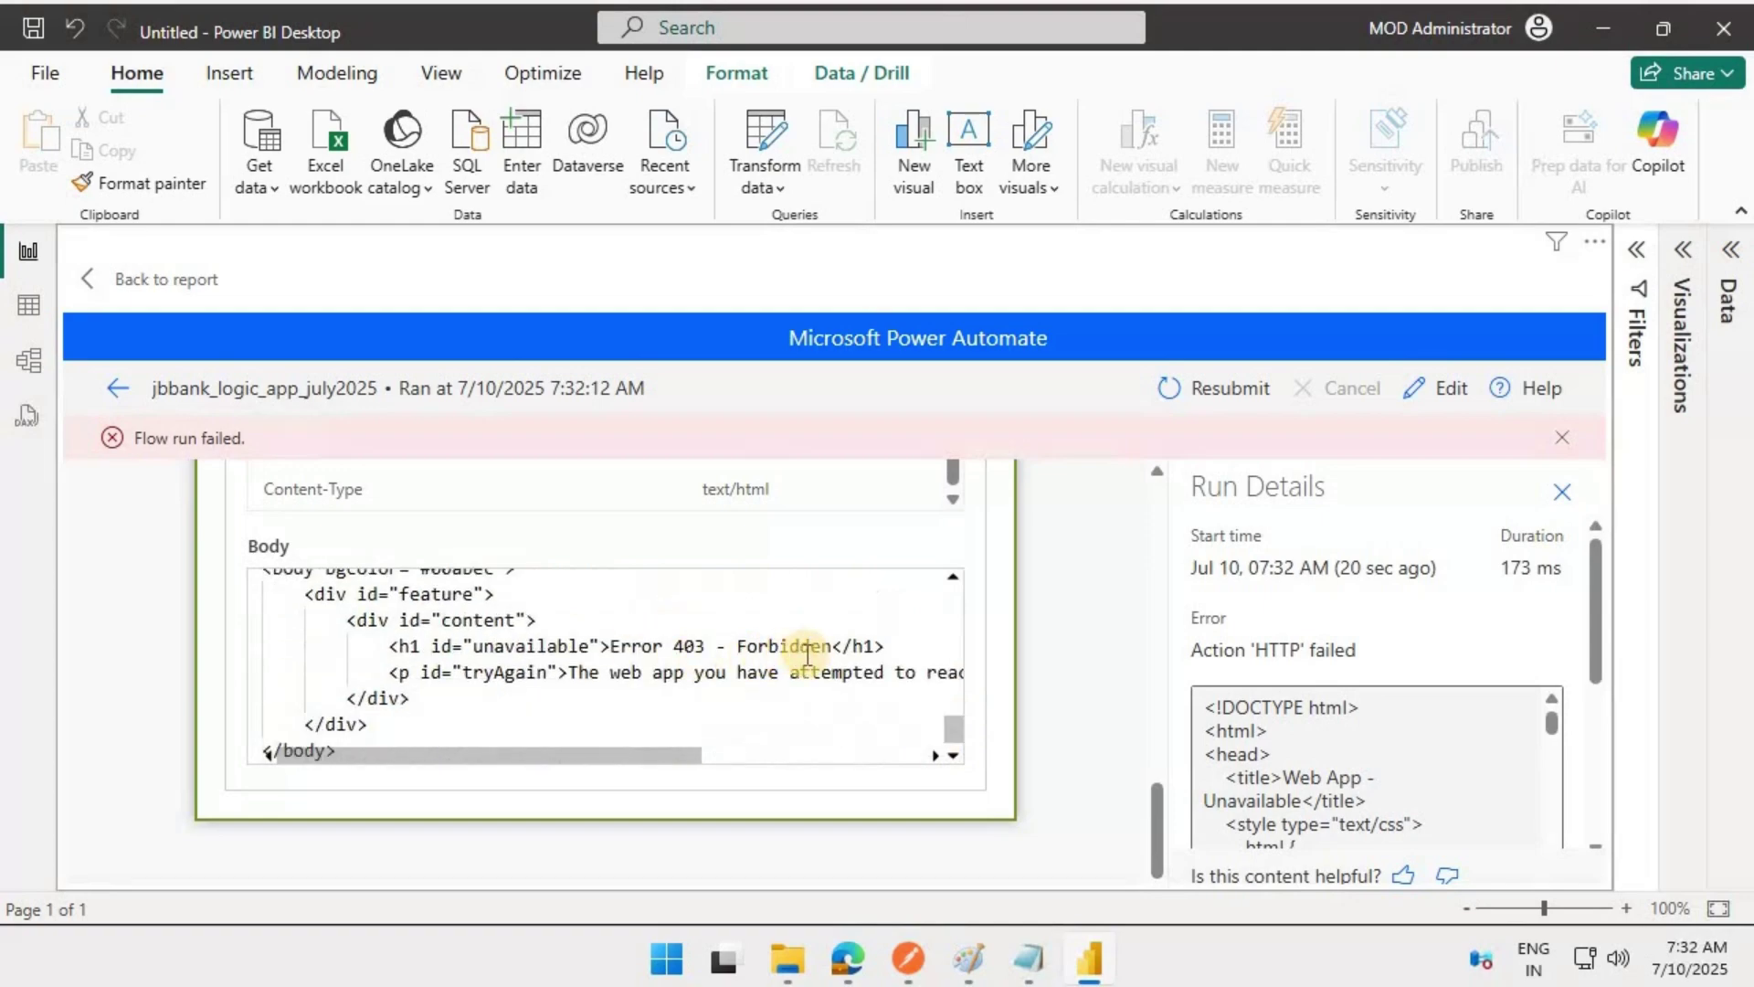
pyautogui.click(700, 753)
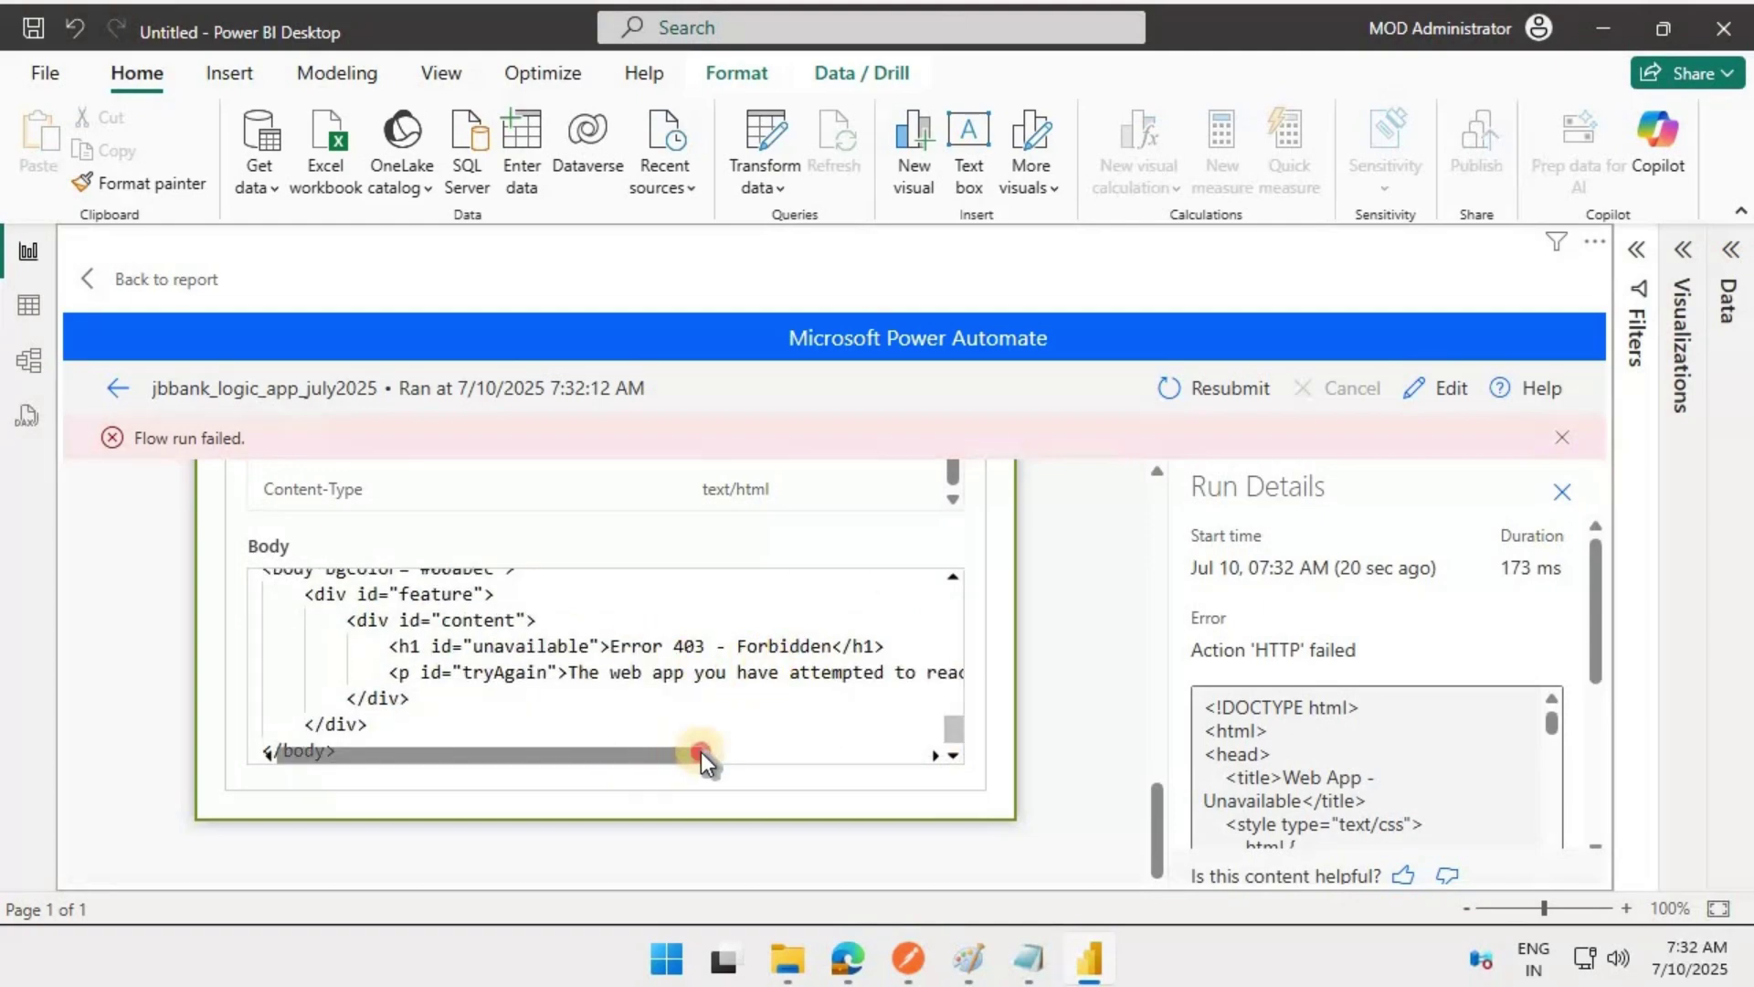
pyautogui.moveTo(743, 752); pyautogui.dragTo(870, 749)
pyautogui.moveTo(885, 751); pyautogui.dragTo(893, 753)
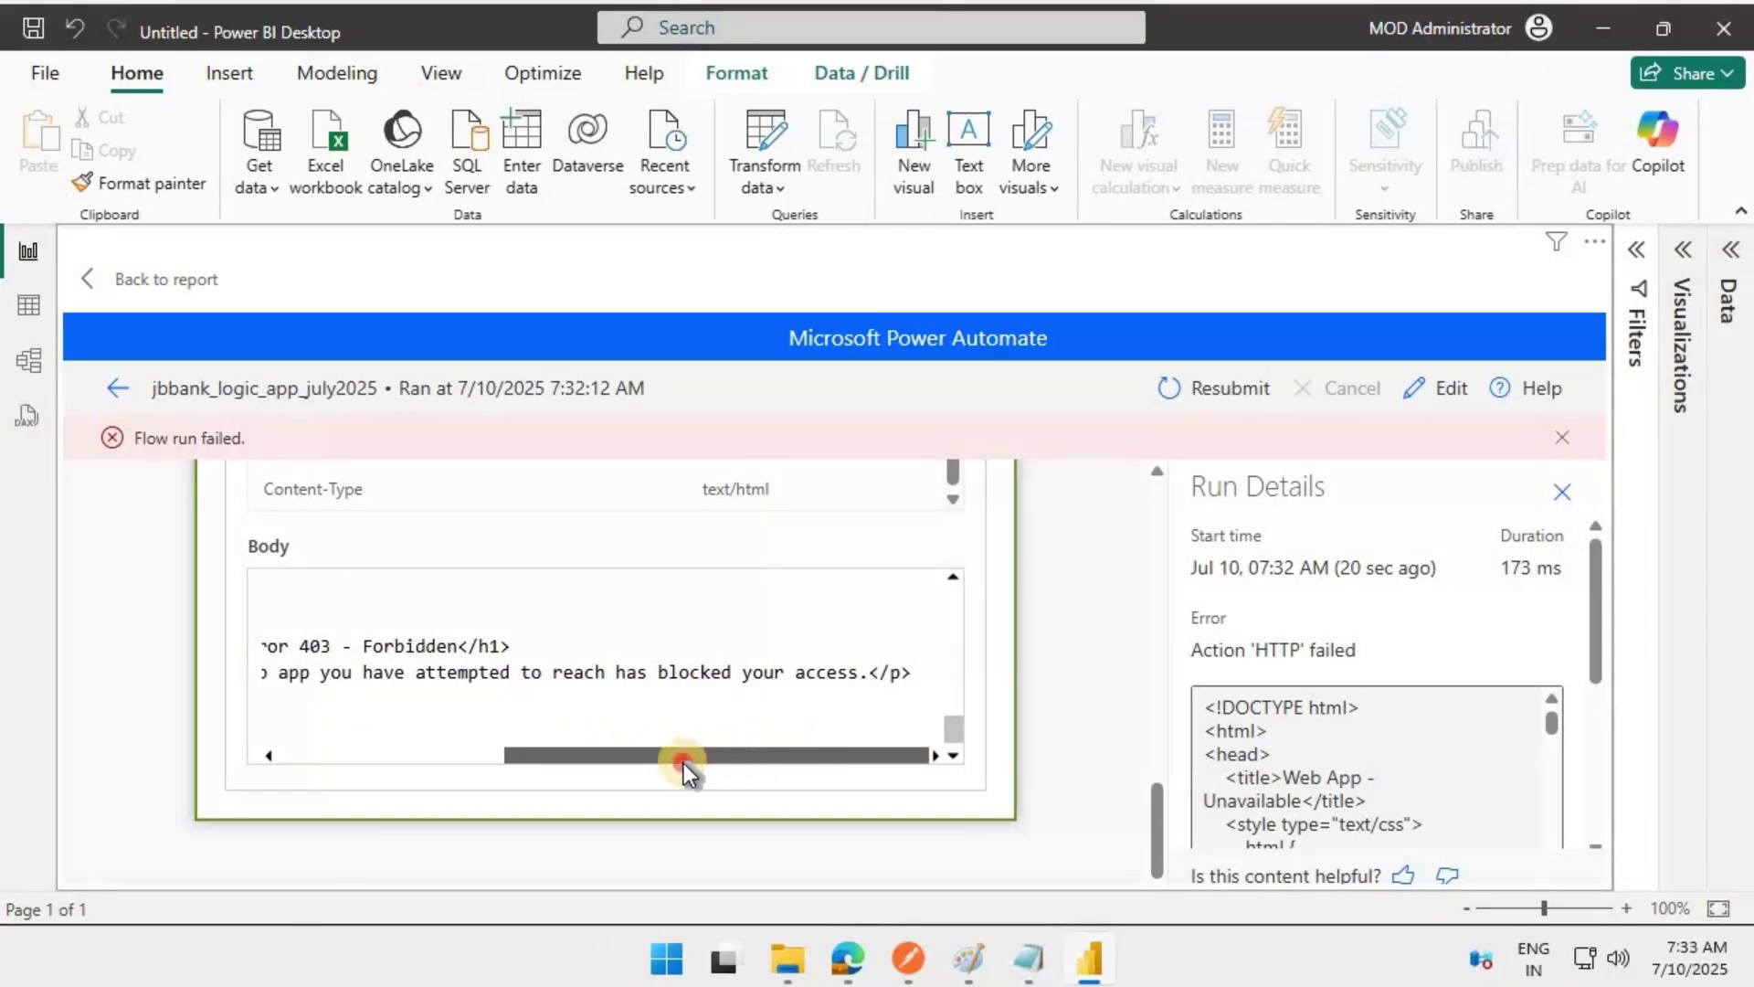
pyautogui.moveTo(683, 763); pyautogui.dragTo(654, 771)
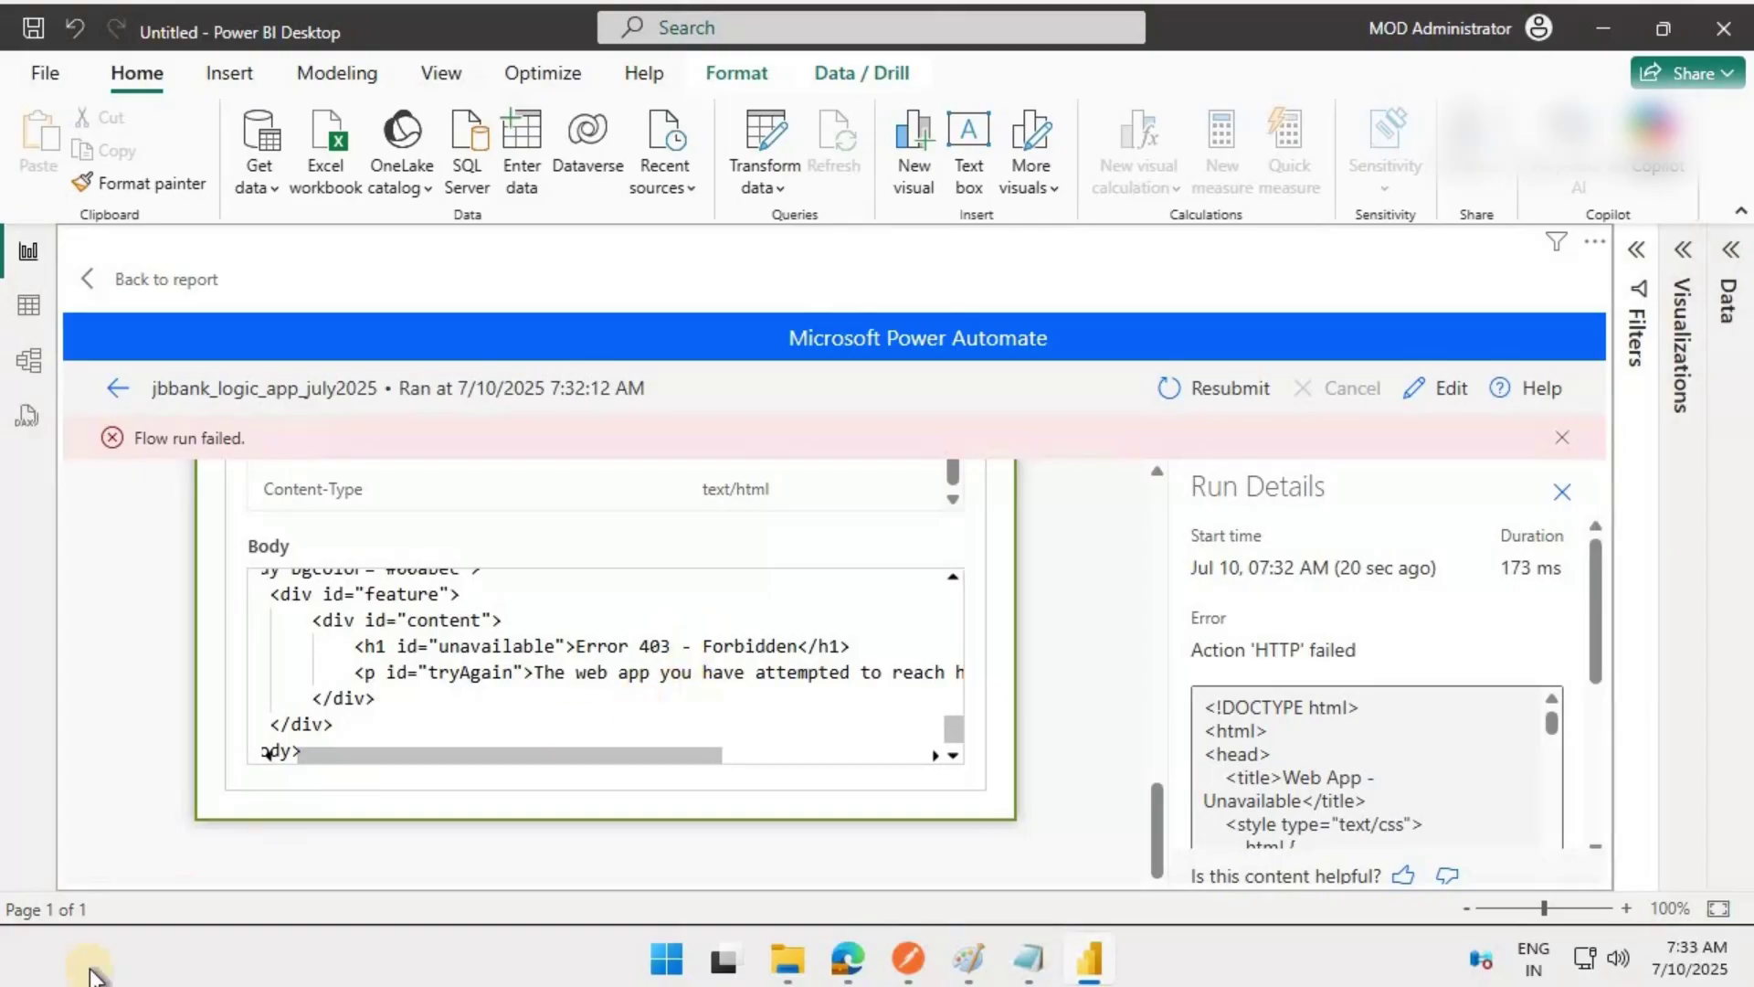
pyautogui.hotkey('ctrl', 'a')
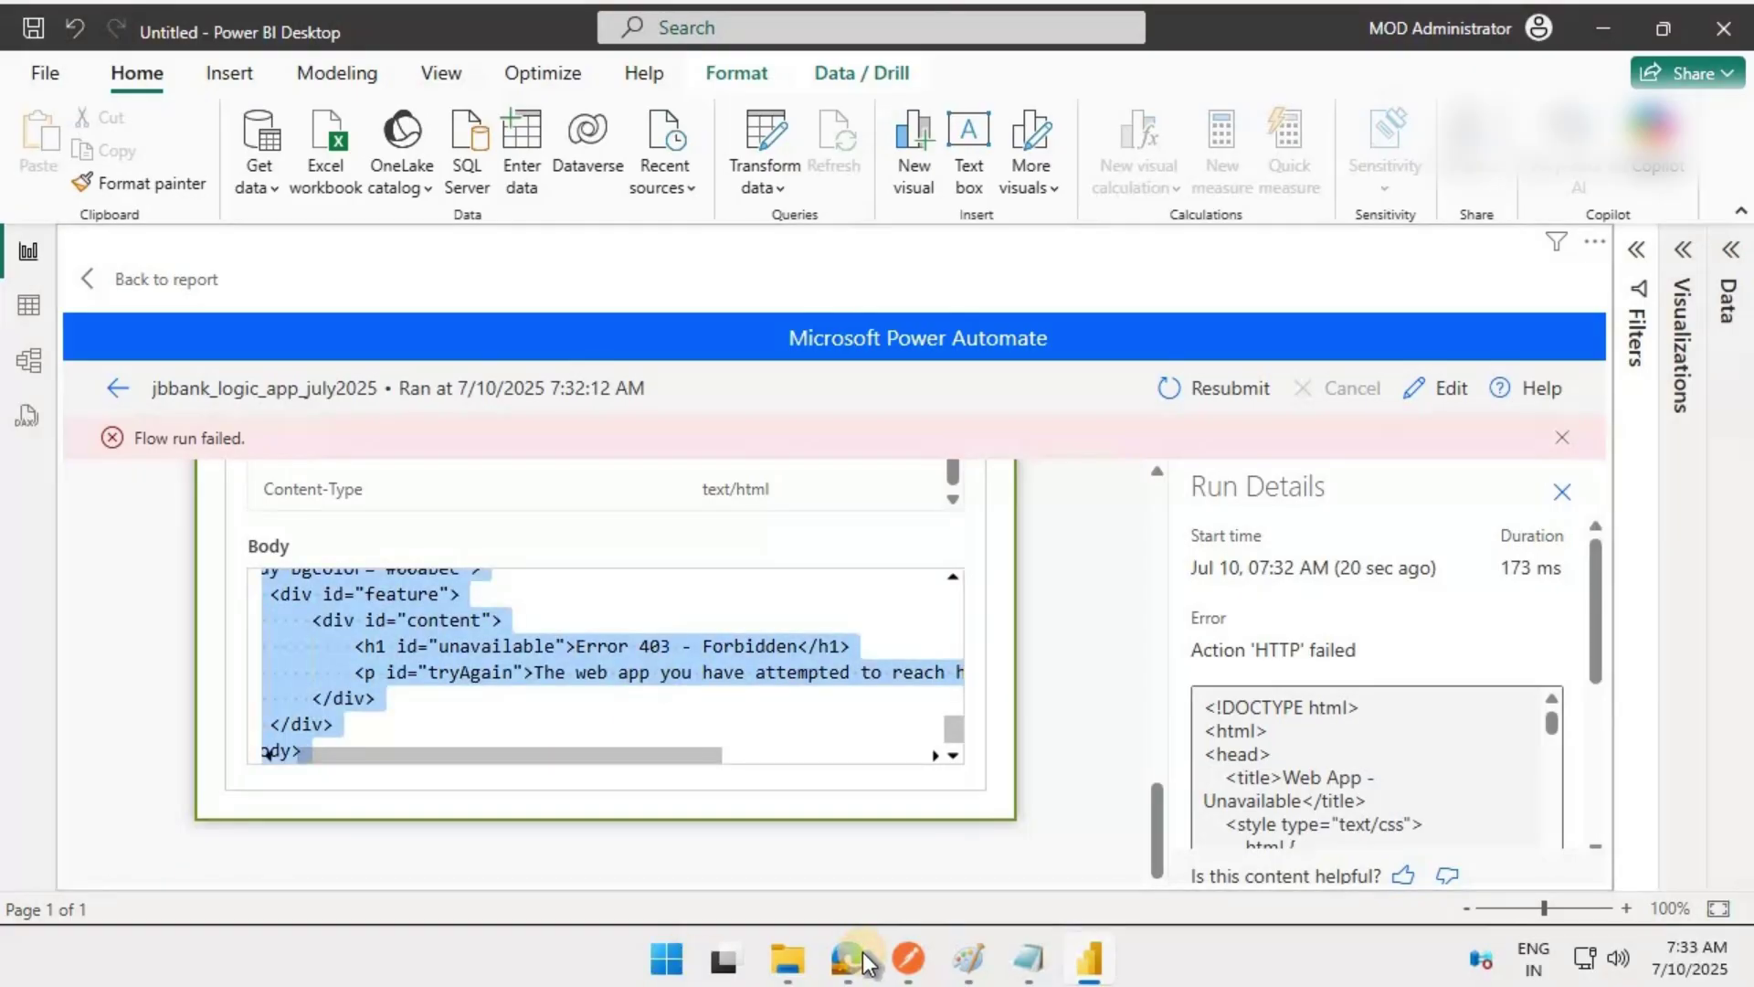
# Switch to the Azure portal in Edge, find Networking for jbbanklogicapp and open its public network access settings.
pyautogui.click(858, 954)
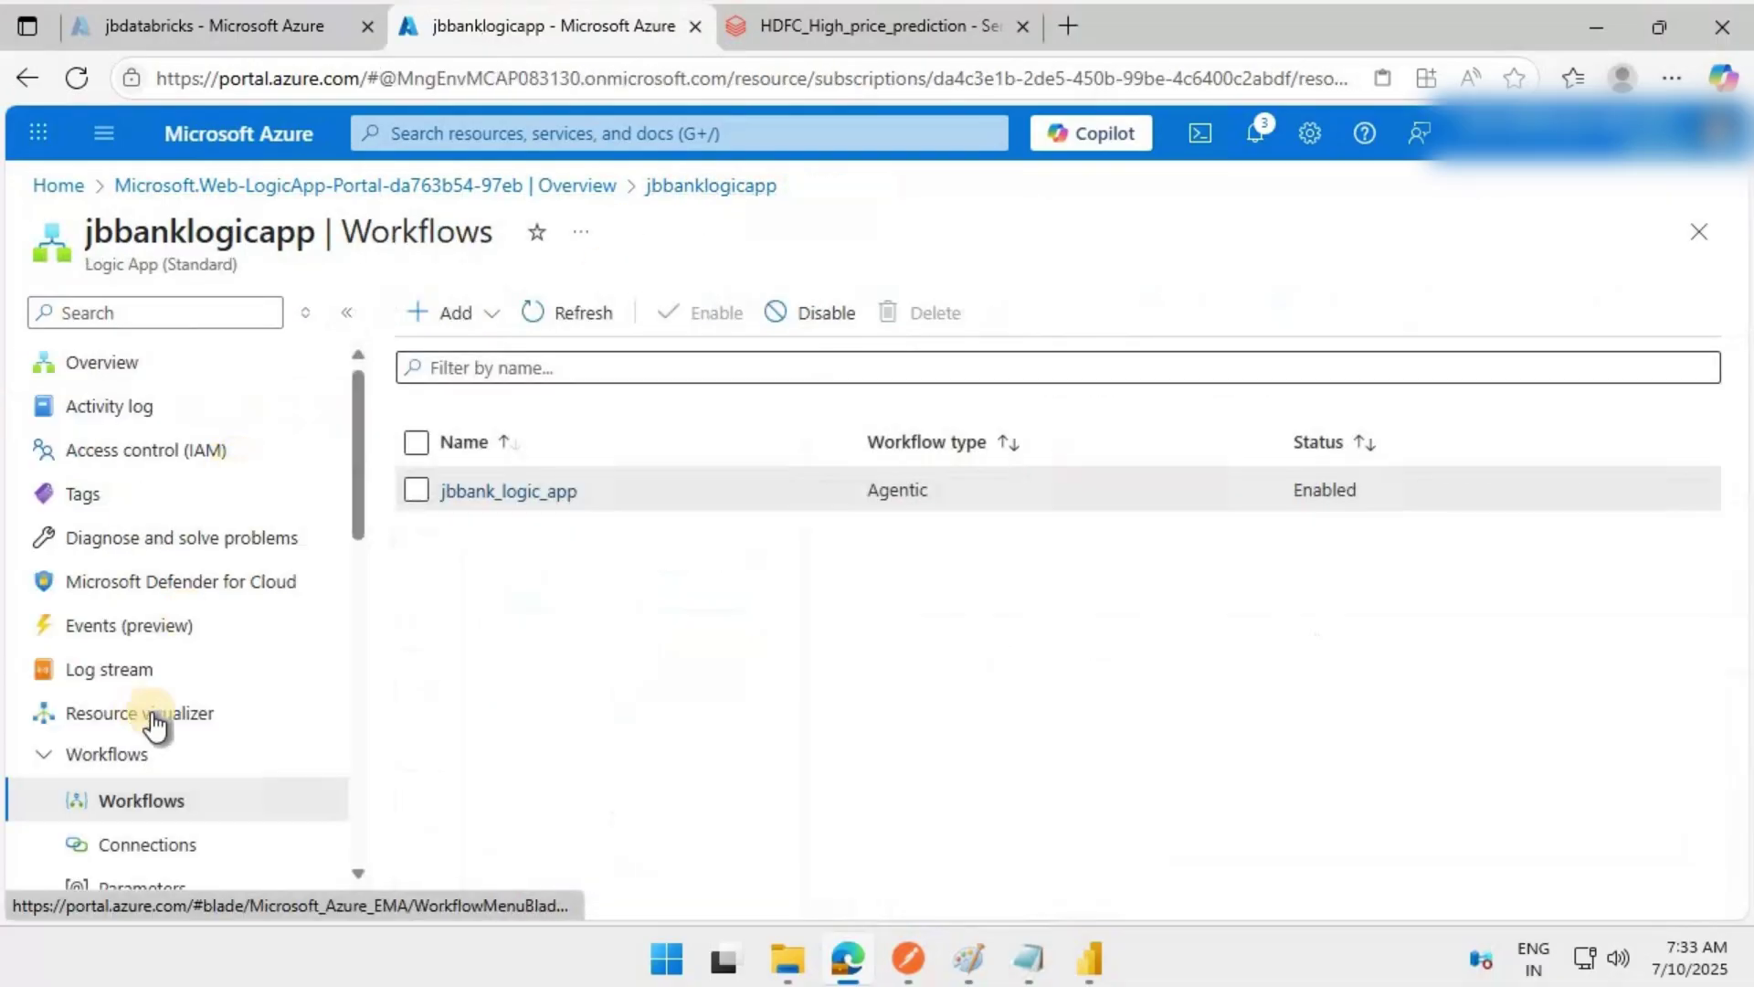
pyautogui.click(172, 316)
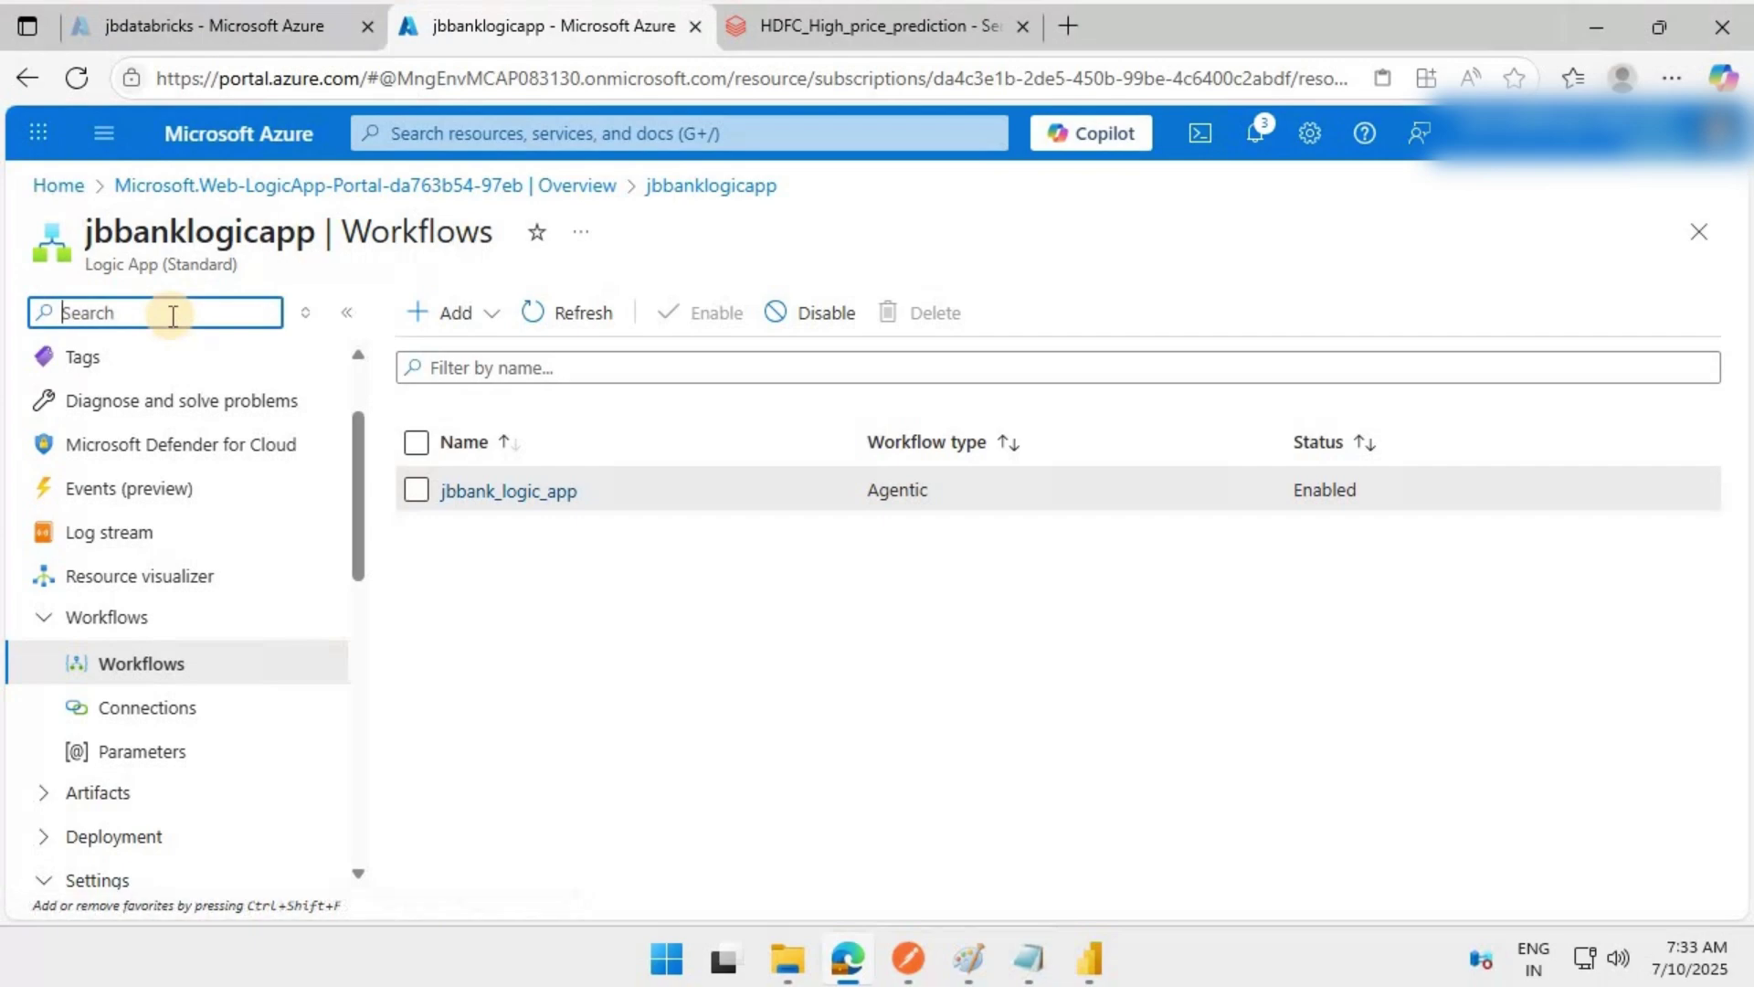
pyautogui.write('netw')
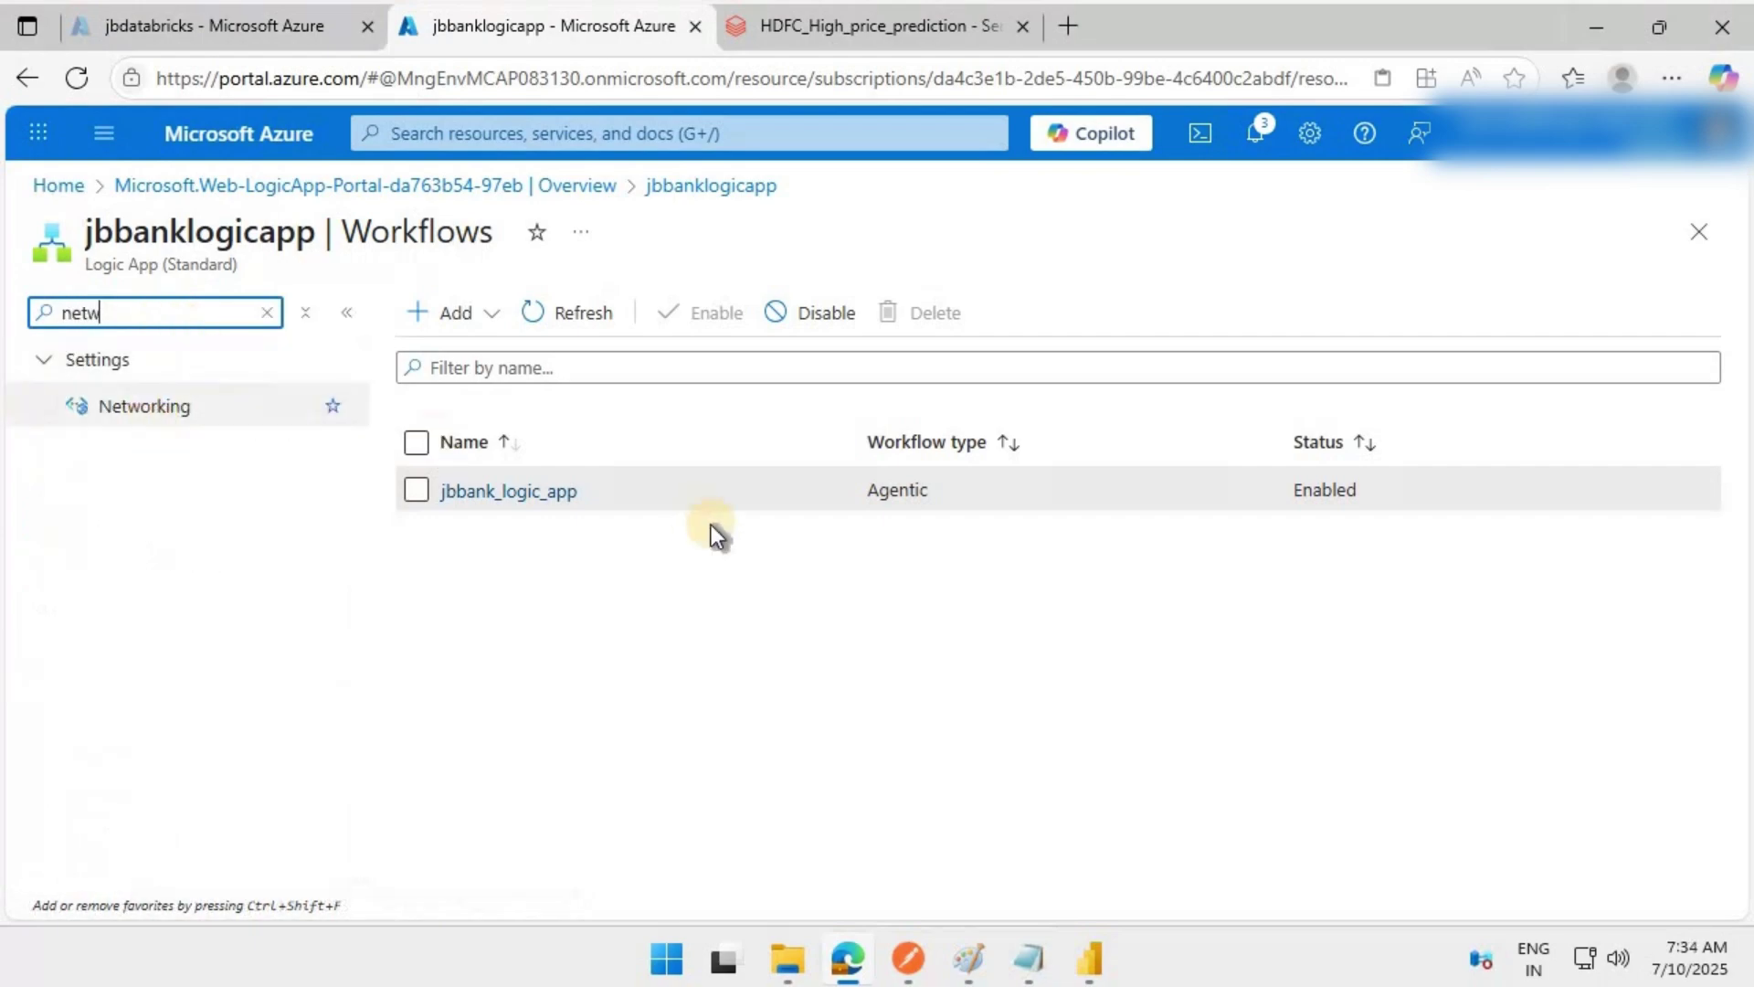
pyautogui.press('Return')
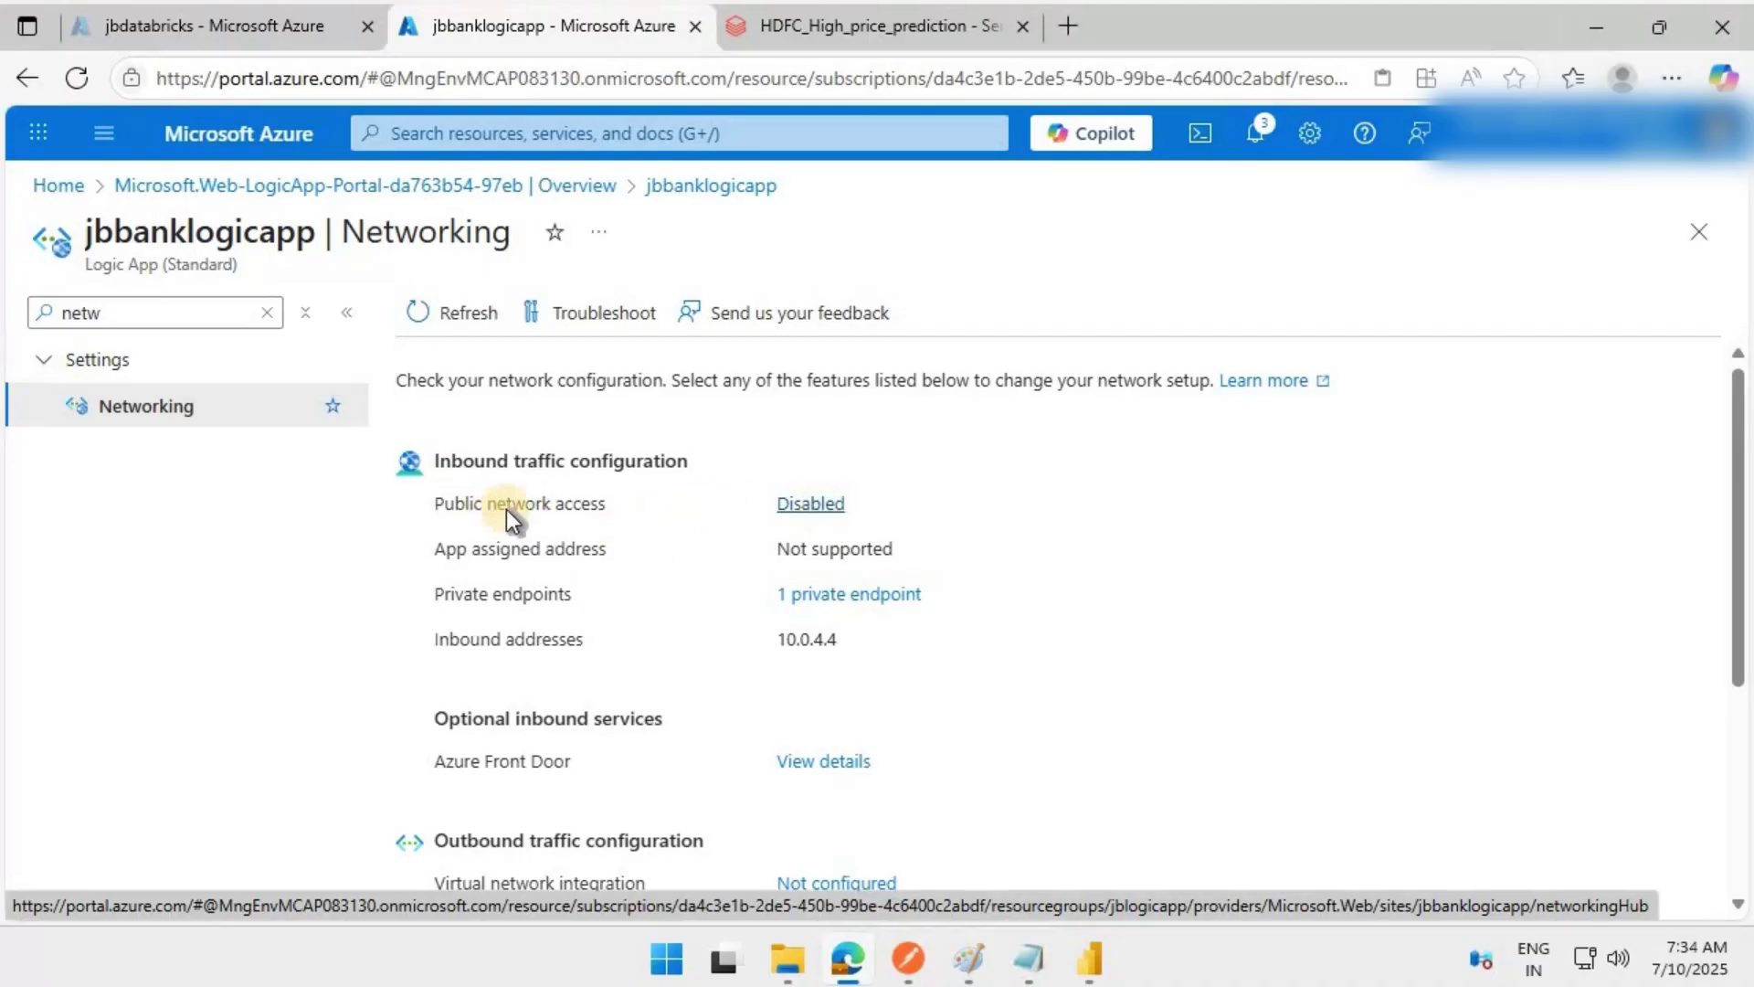
pyautogui.click(827, 514)
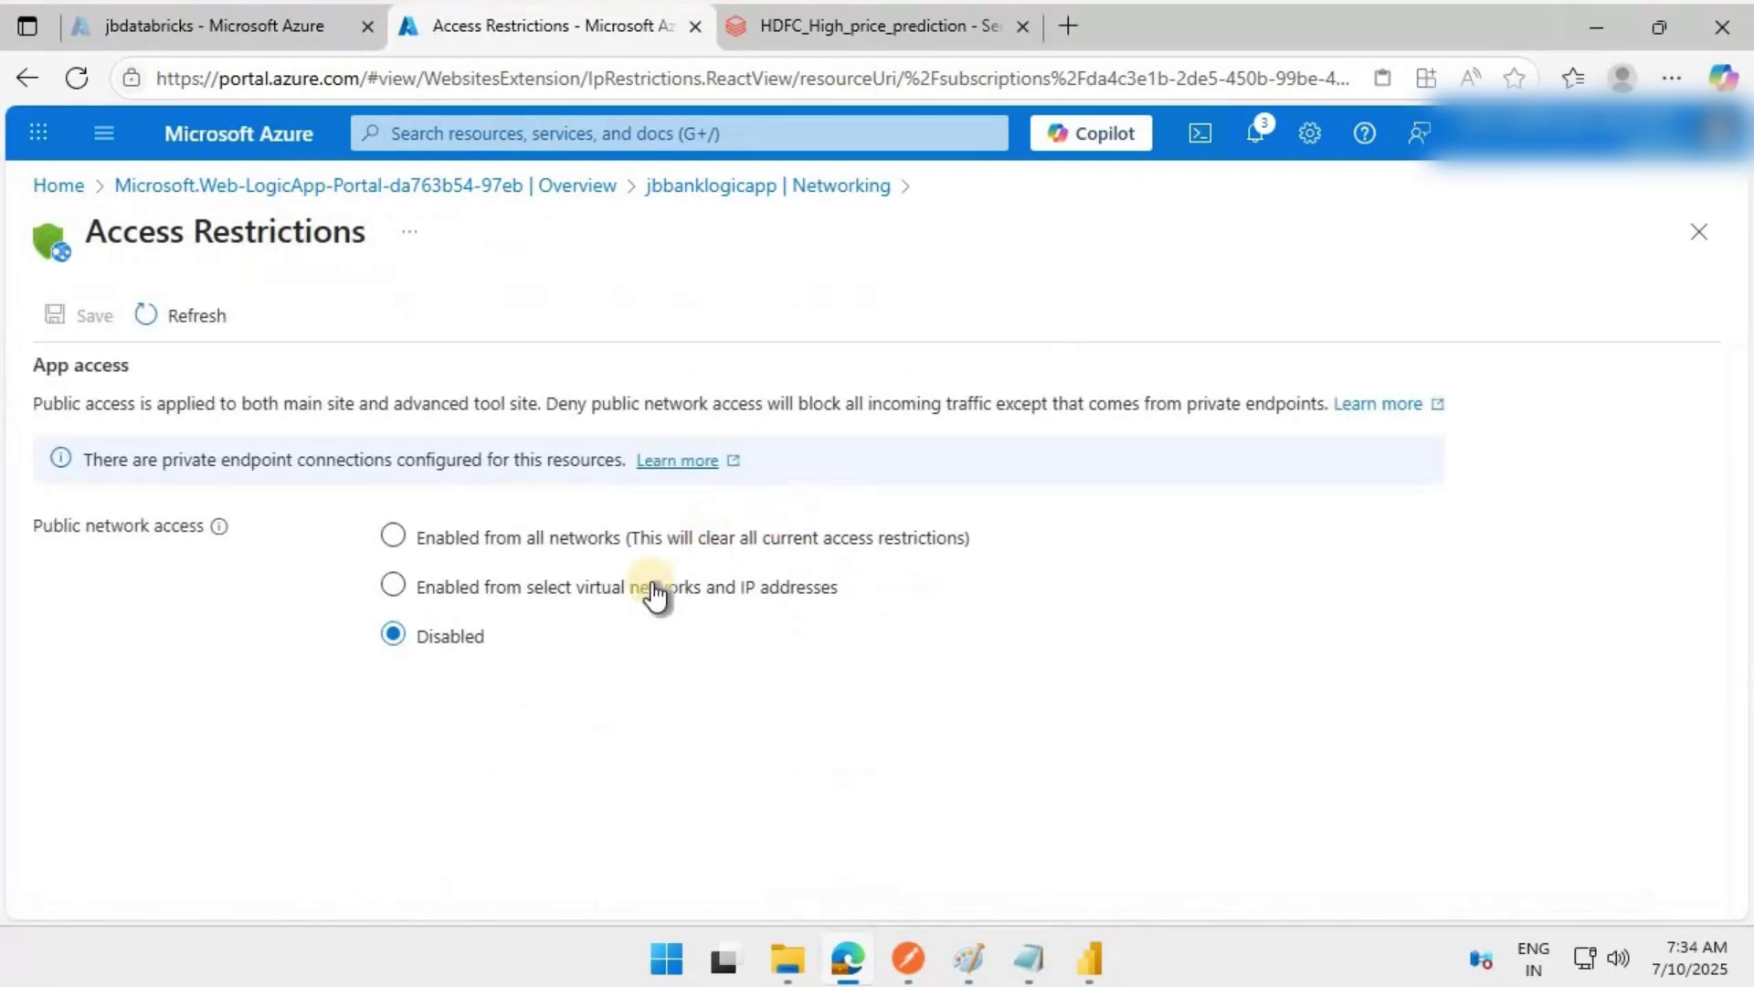
# Enable public network access from select virtual networks and IP addresses and start a new main site access rule.
pyautogui.click(394, 585)
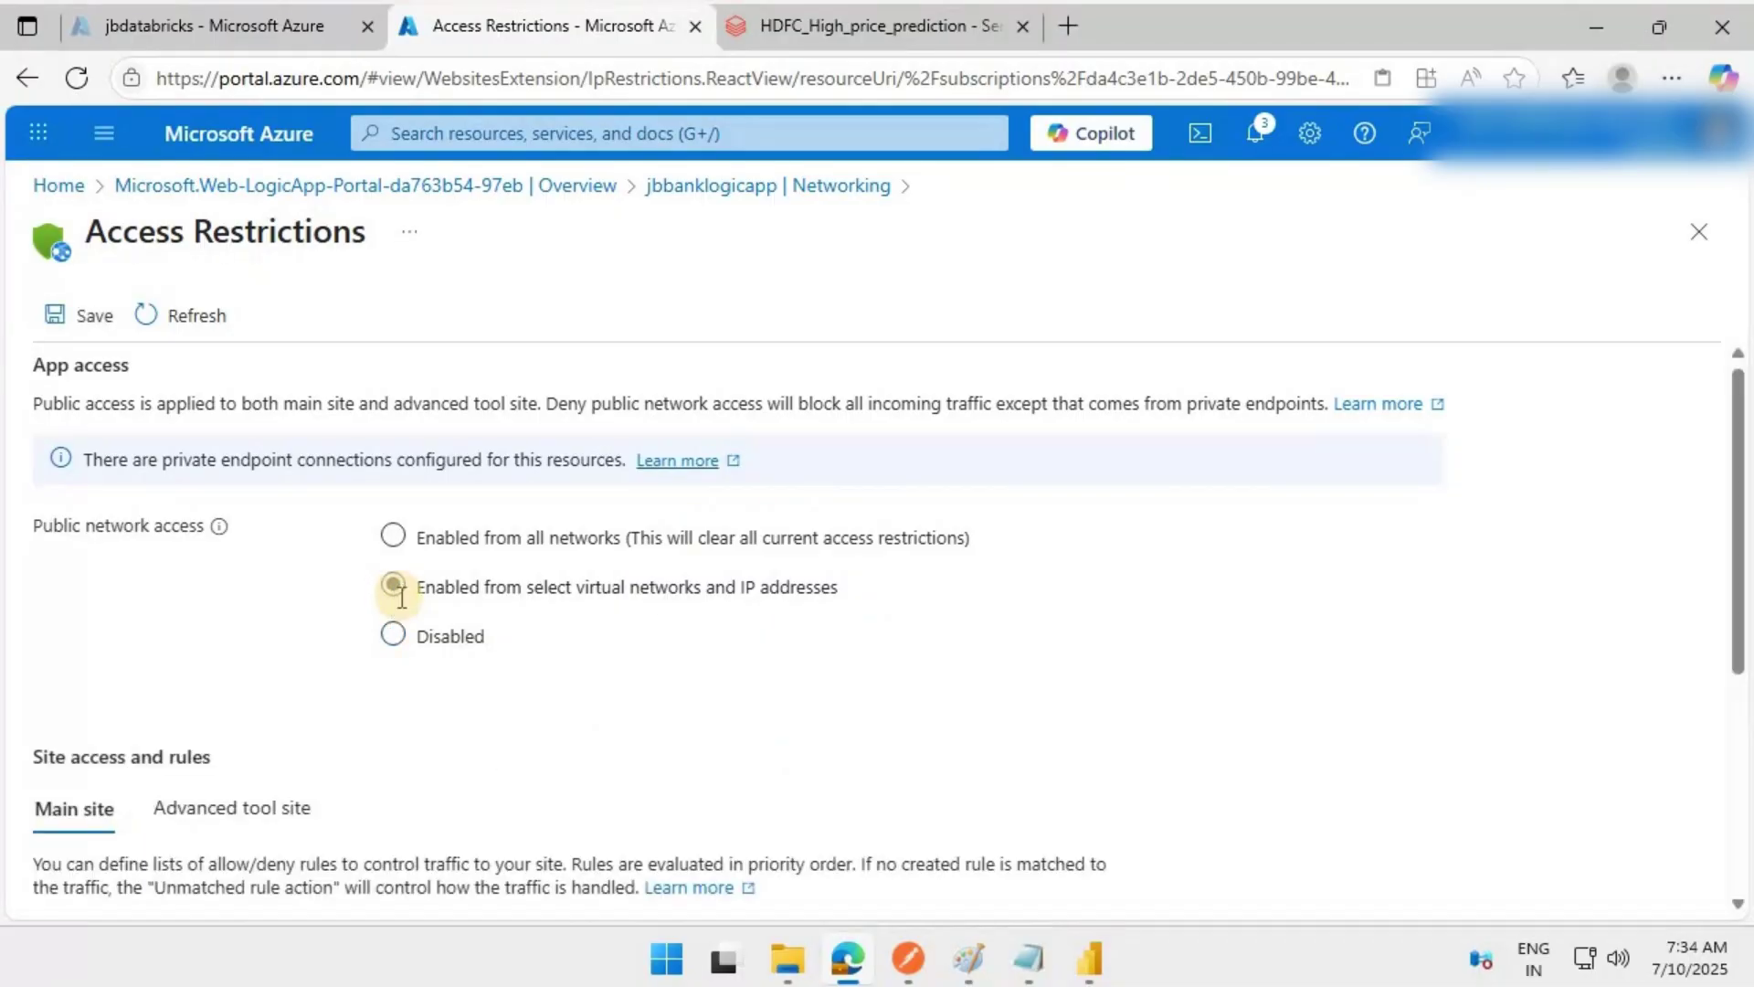
pyautogui.scroll(-4, 401, 597)
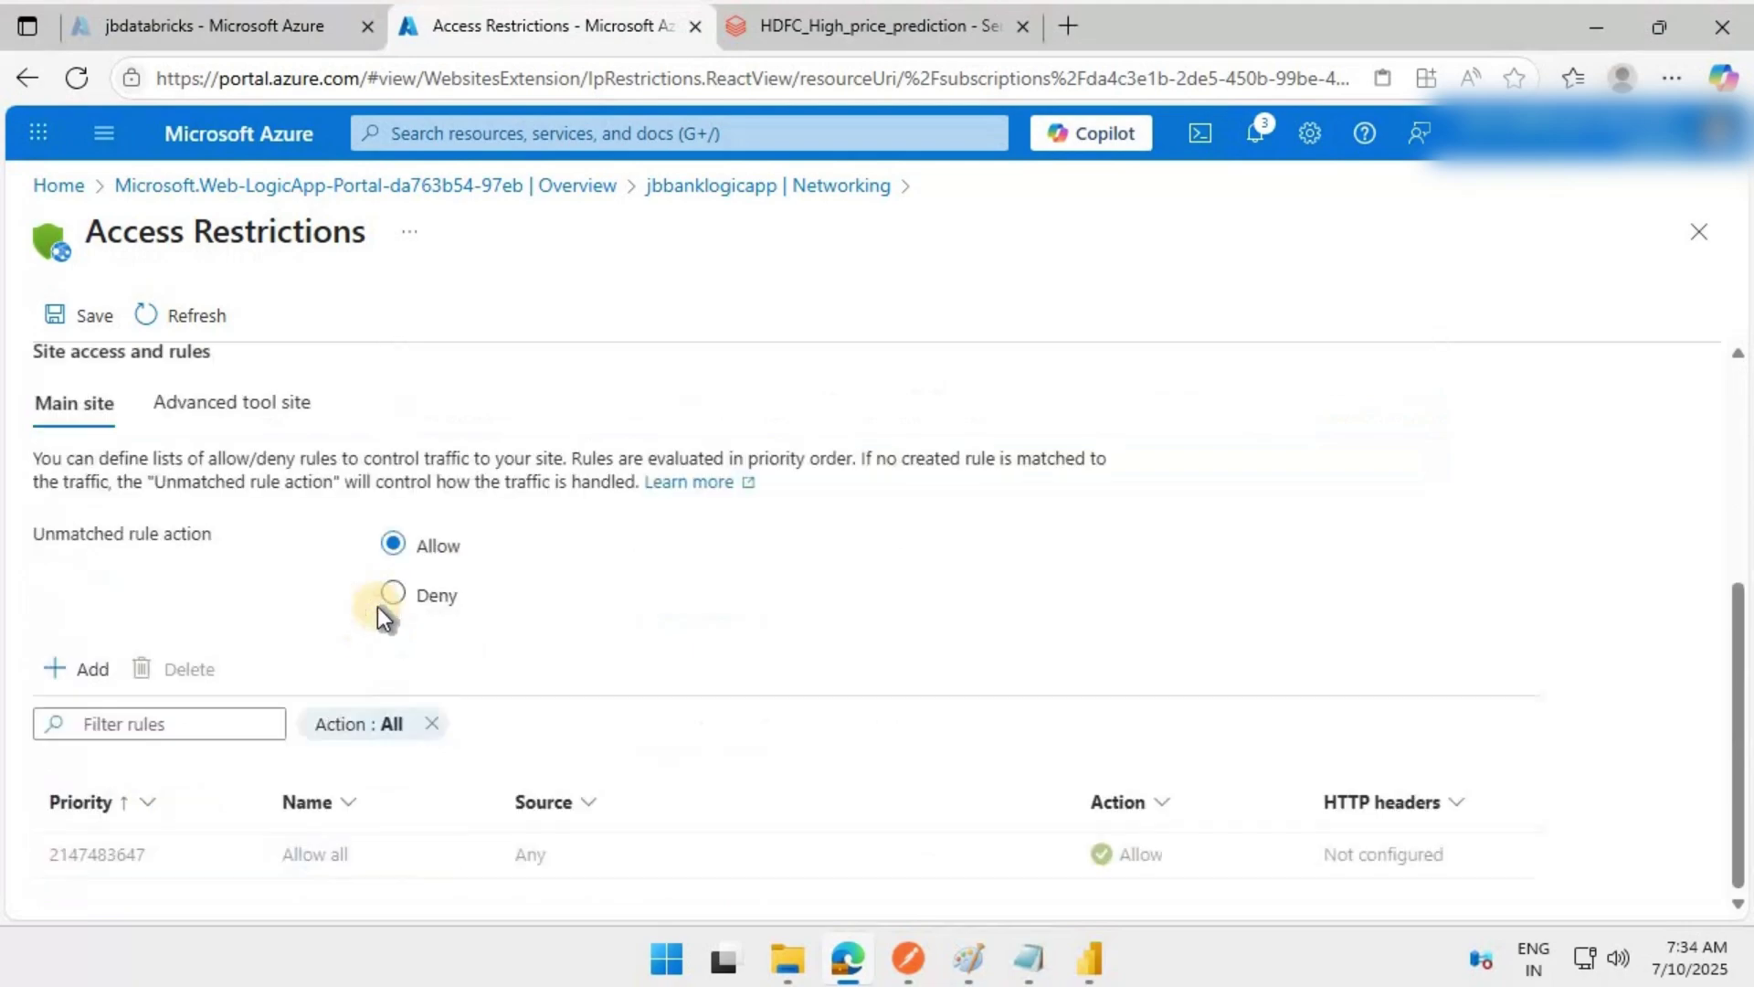
pyautogui.click(81, 683)
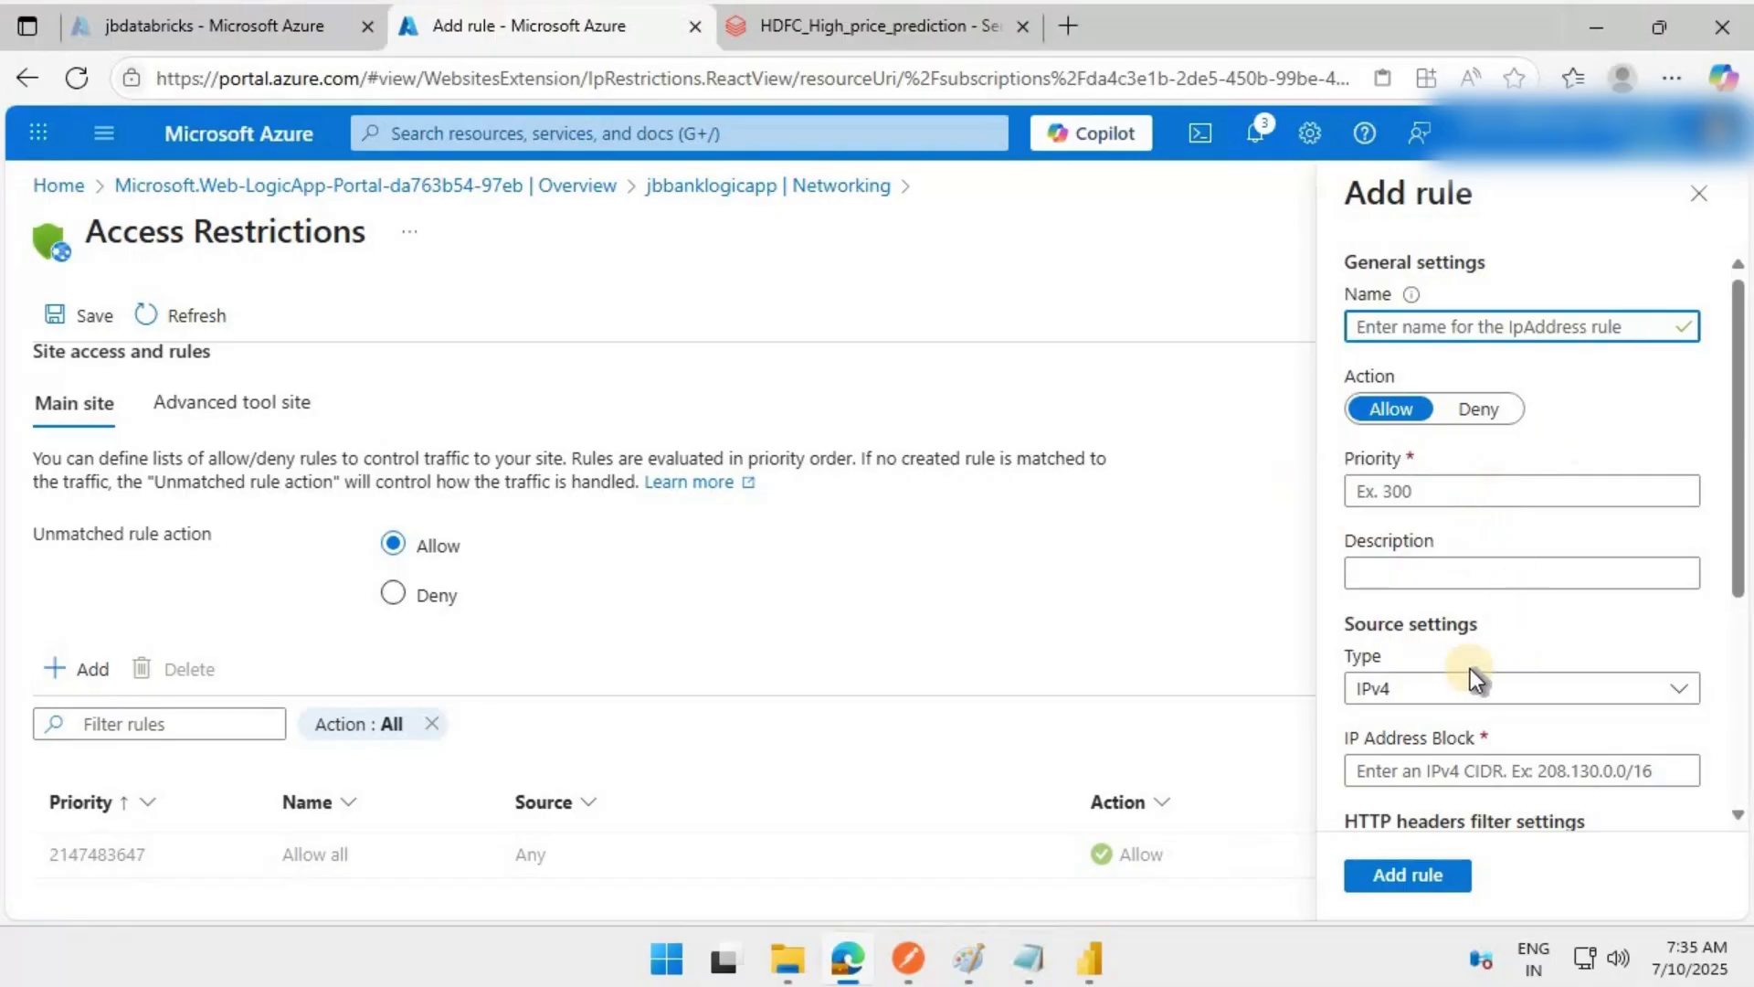
# Set the new rule's source type to Service Tag and choose the PowerPlatformPlex service tag.
pyautogui.click(1469, 694)
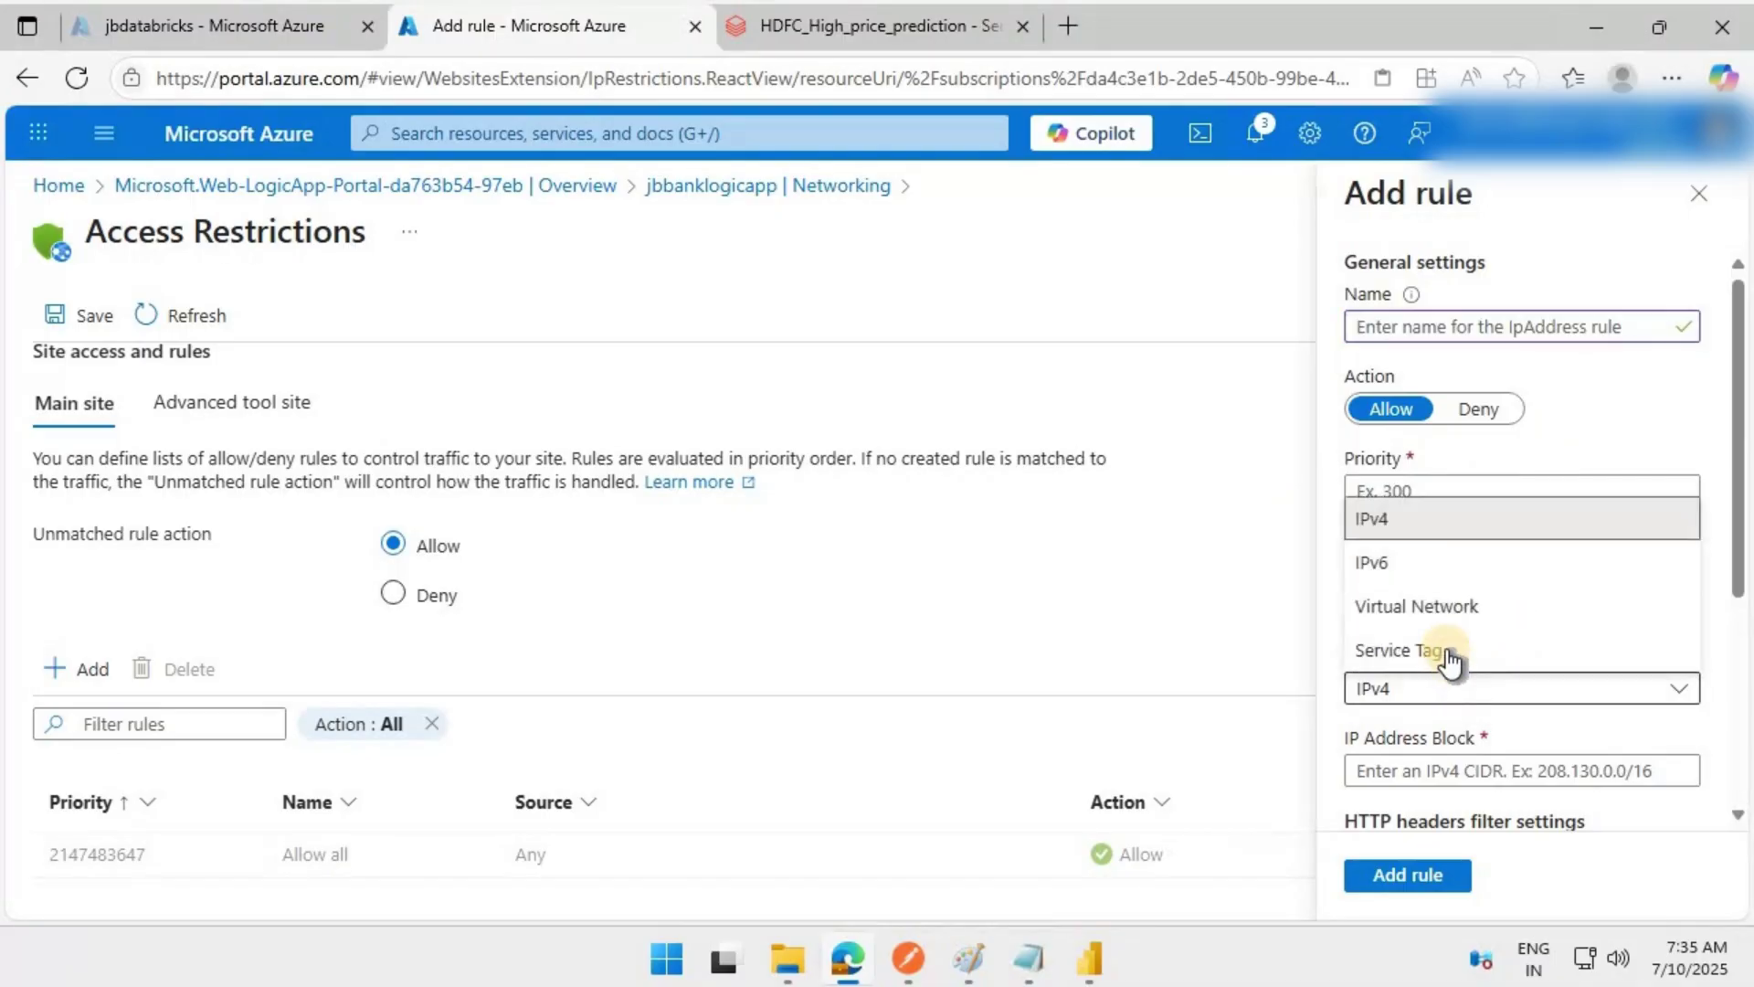
pyautogui.click(1452, 652)
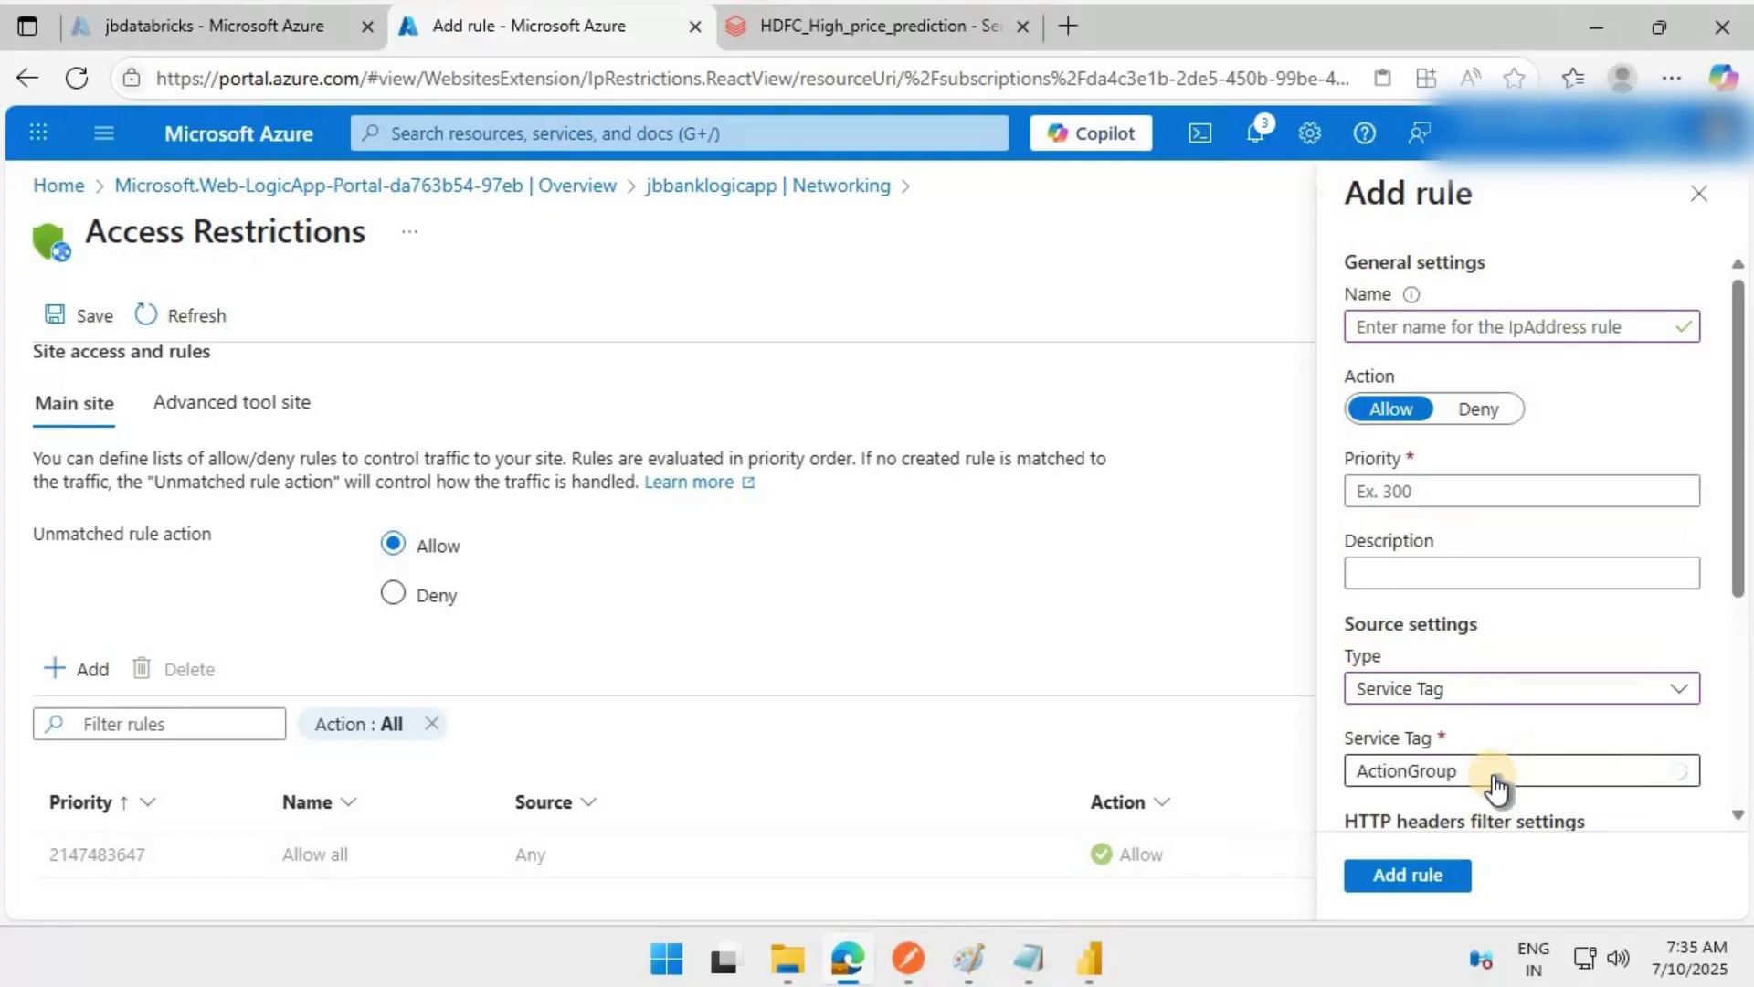
pyautogui.click(1495, 777)
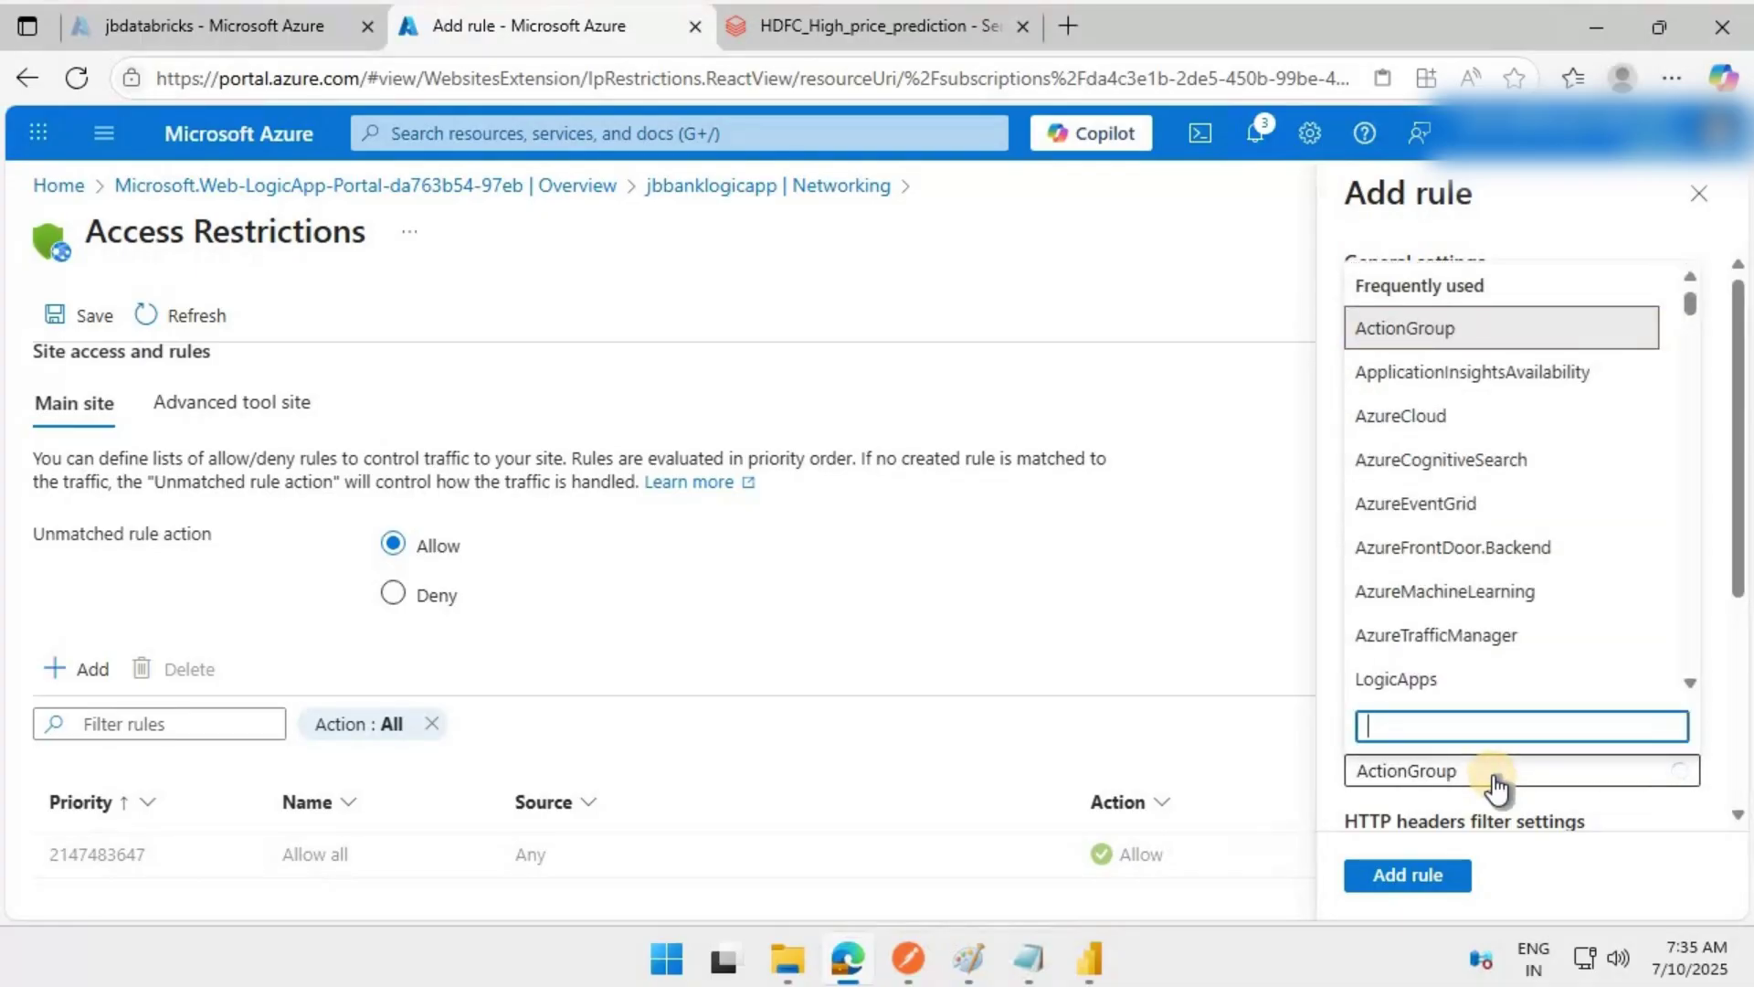
pyautogui.write('p')
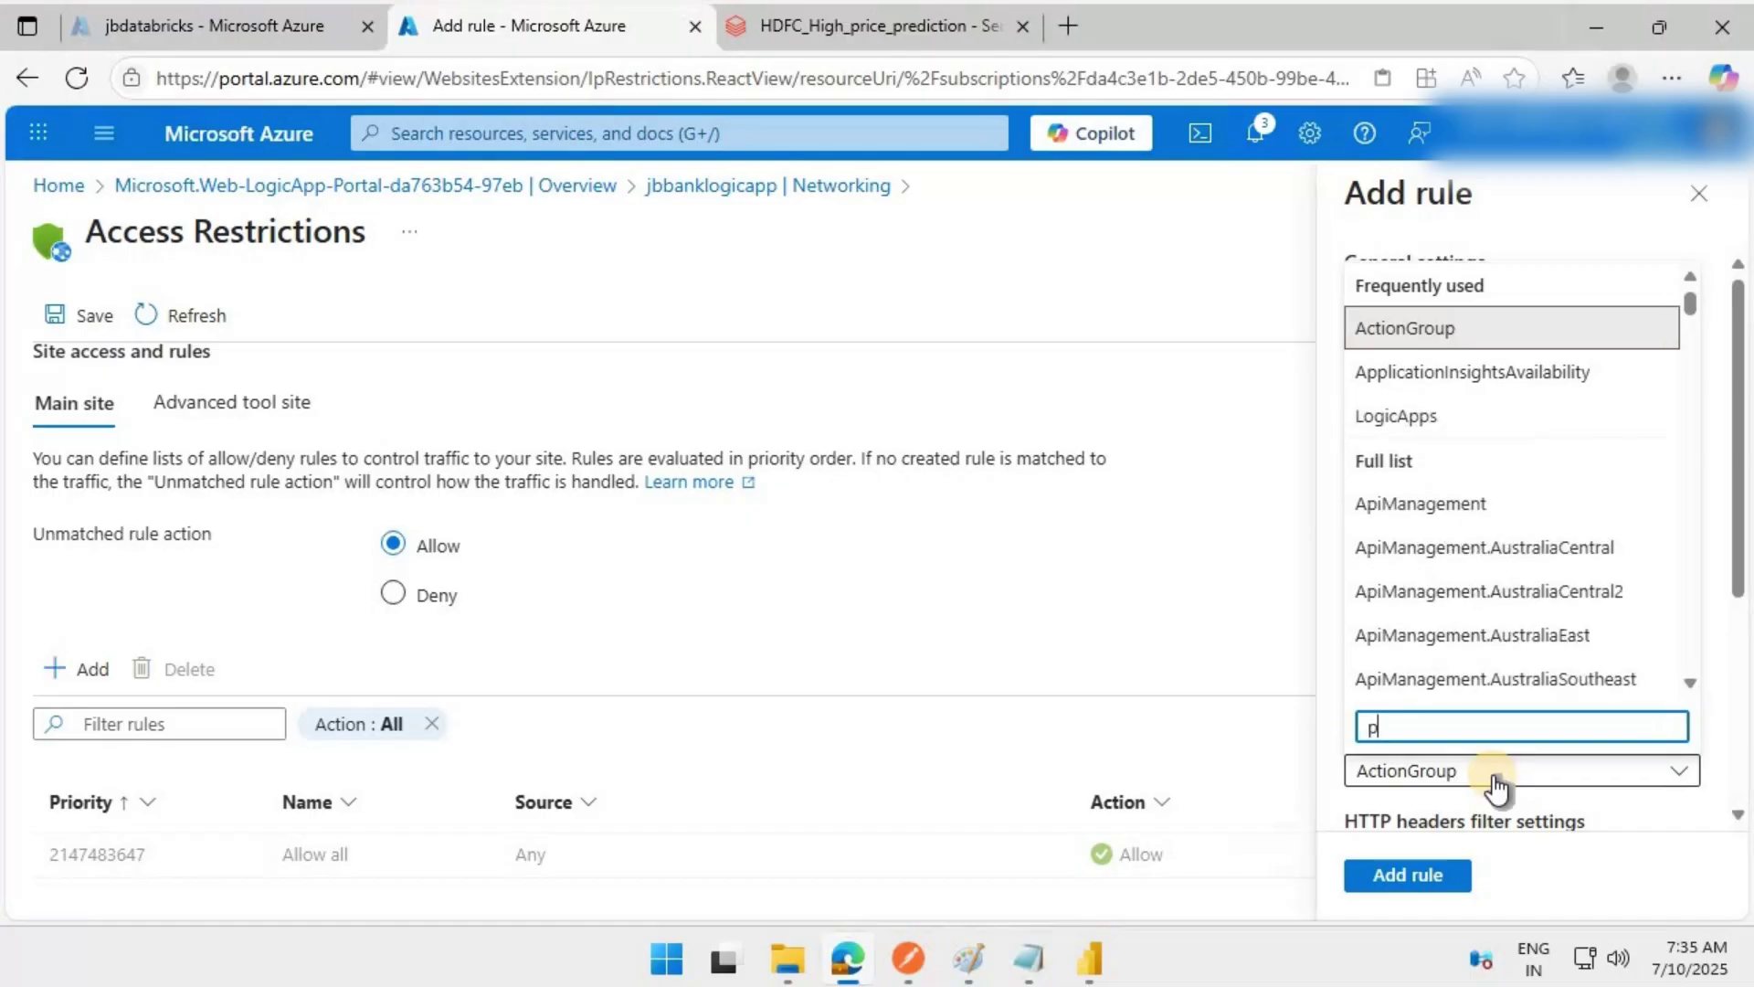
pyautogui.write('owerplatfor')
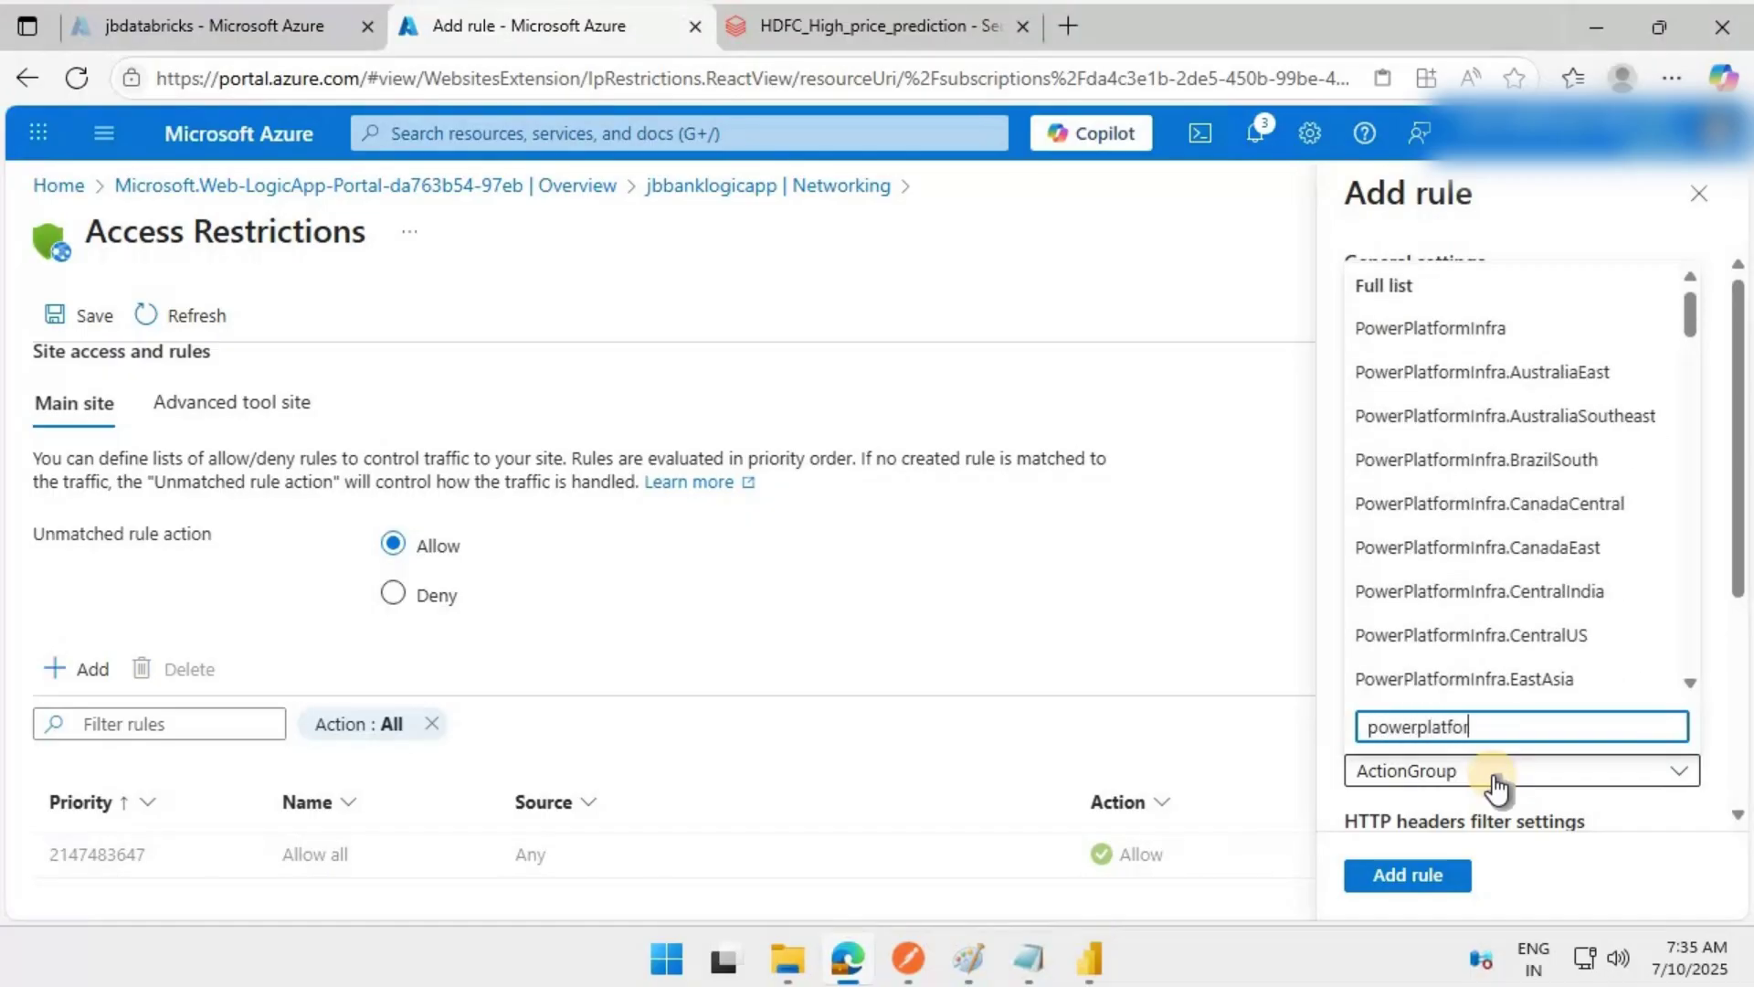
pyautogui.write('mplex')
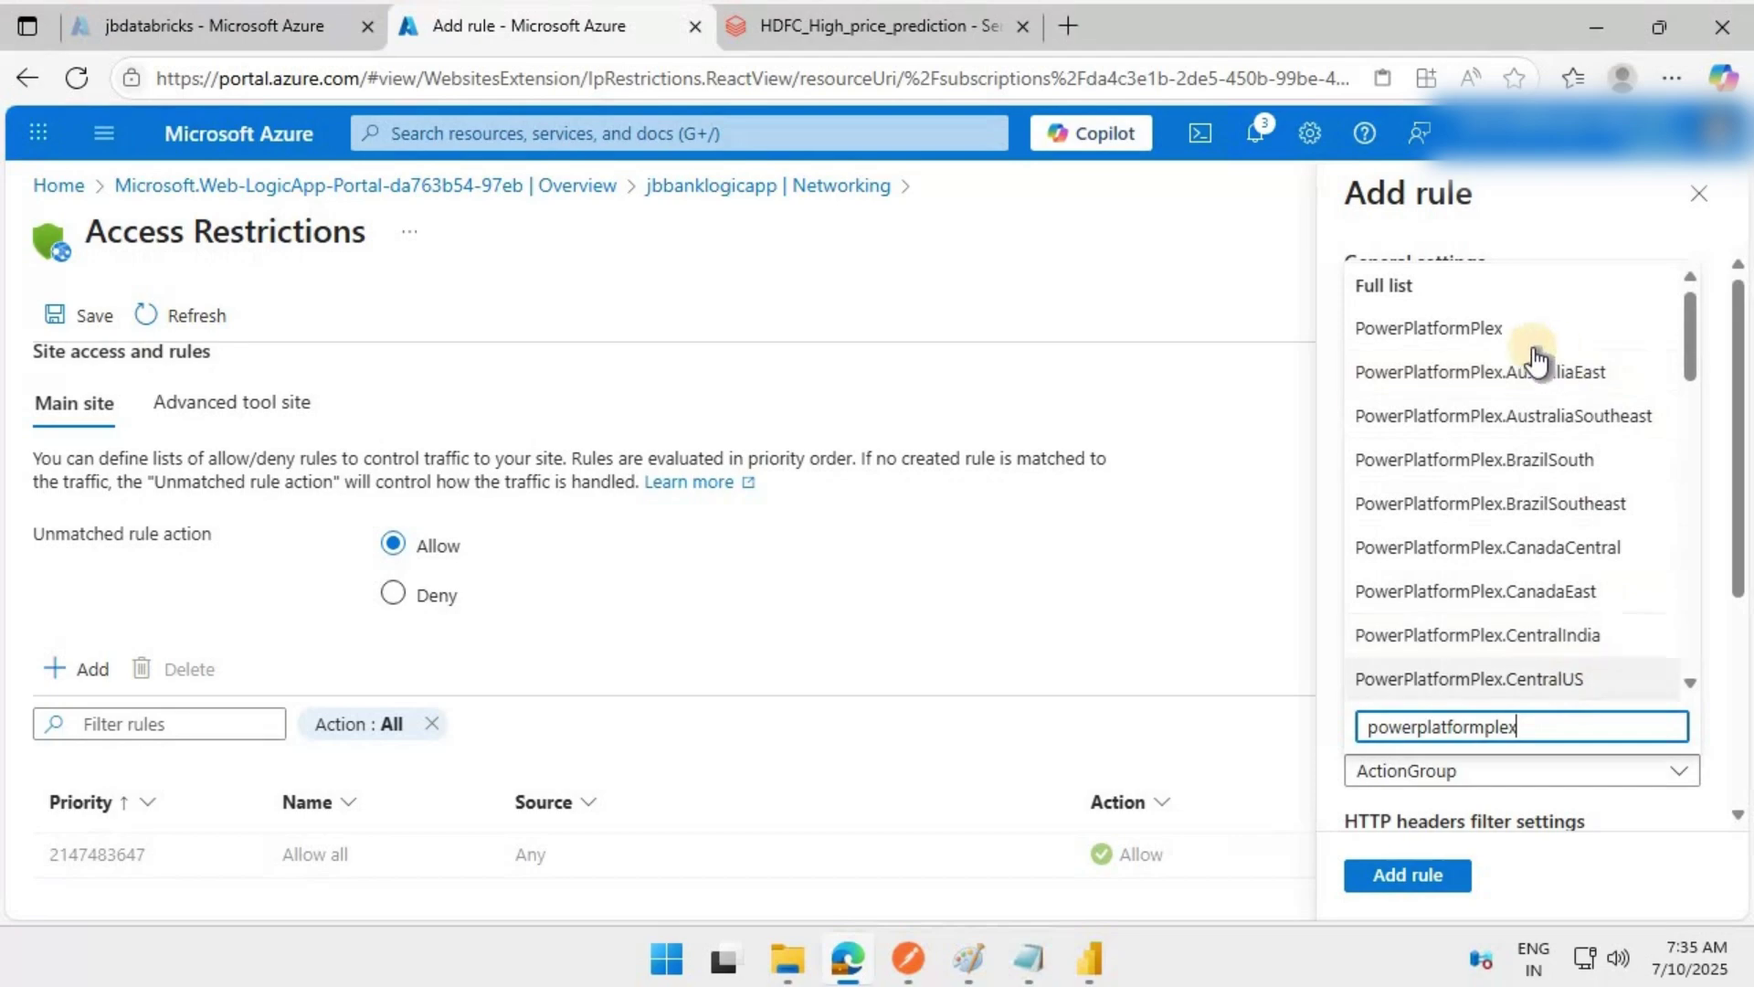
pyautogui.click(1478, 330)
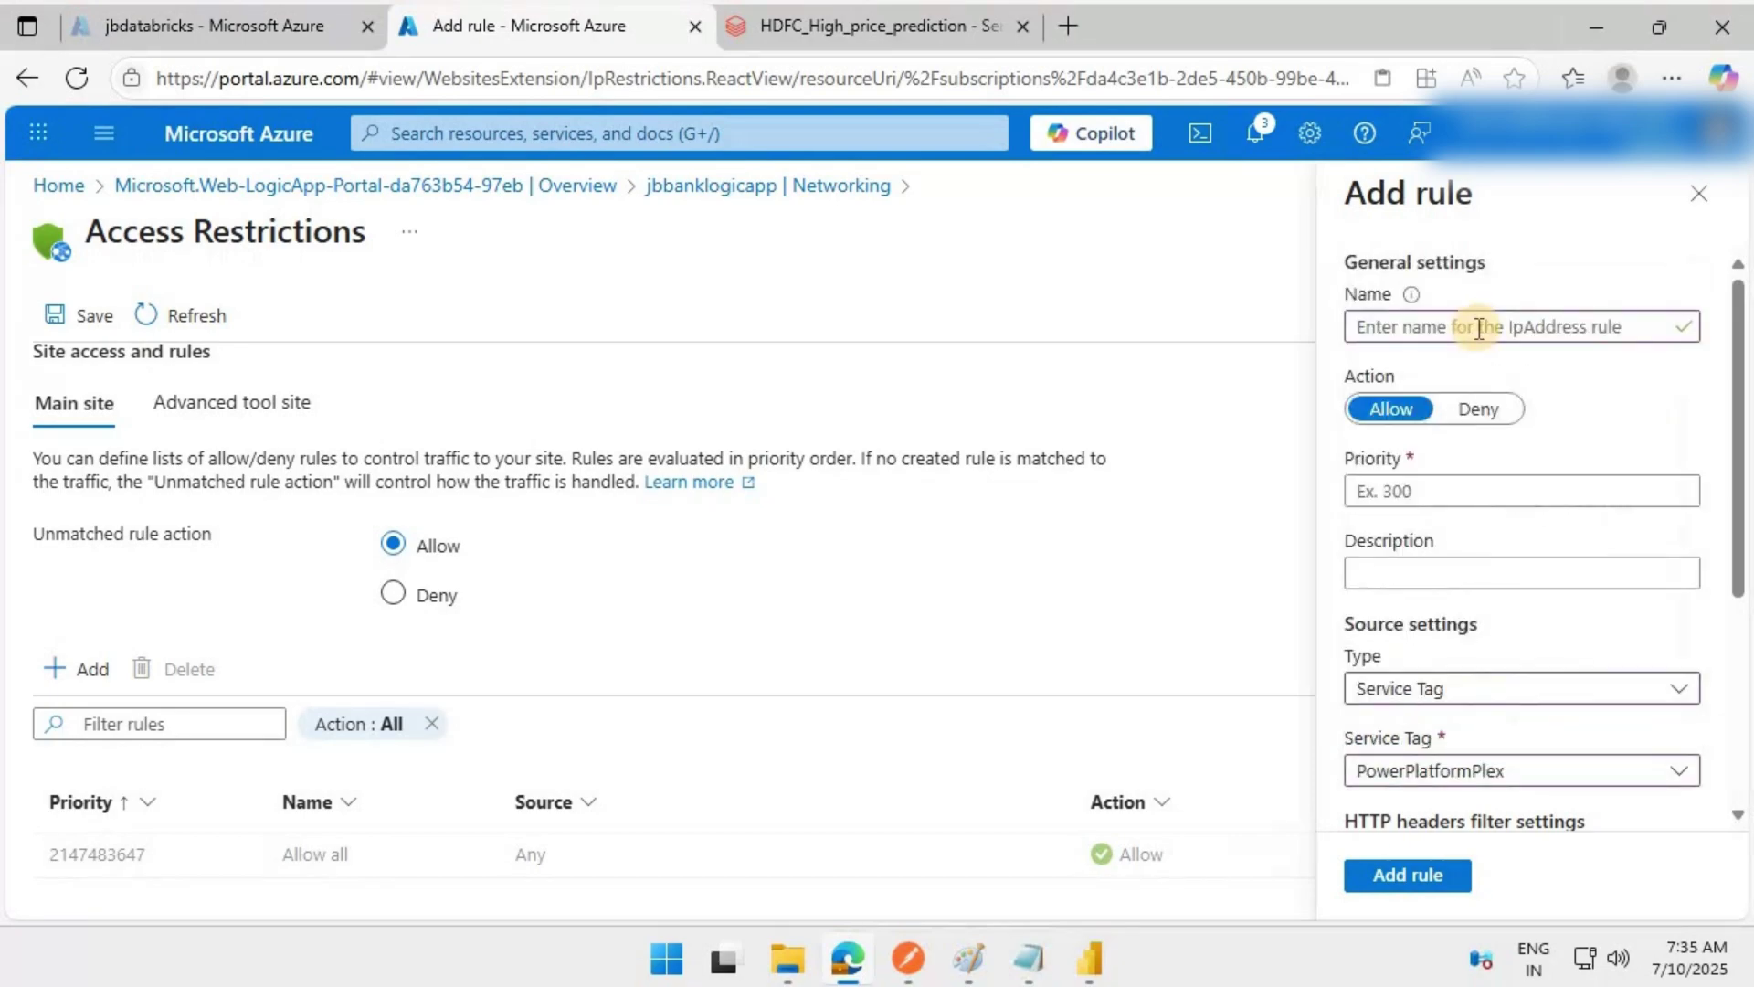
# Name the rule Allow-PowerPlatformPlex, give it priority 100 and add it to the main site rules.
pyautogui.click(1477, 327)
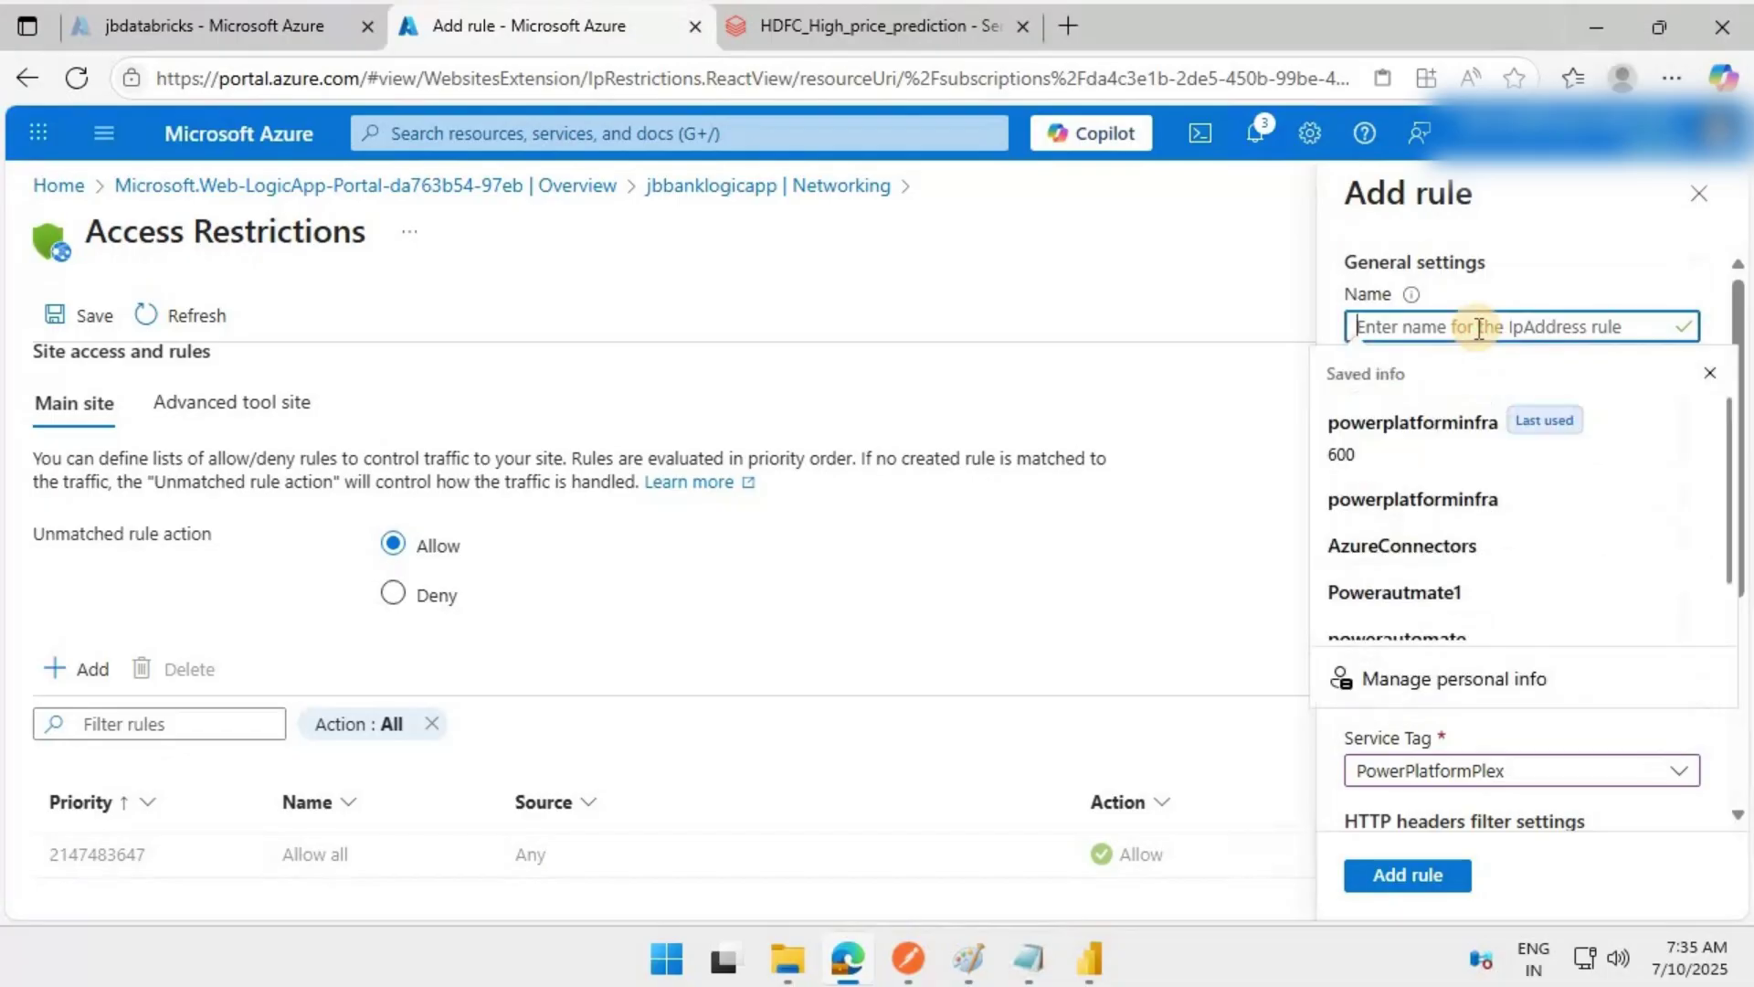
pyautogui.write('Allow-PowerPlatformPlex')
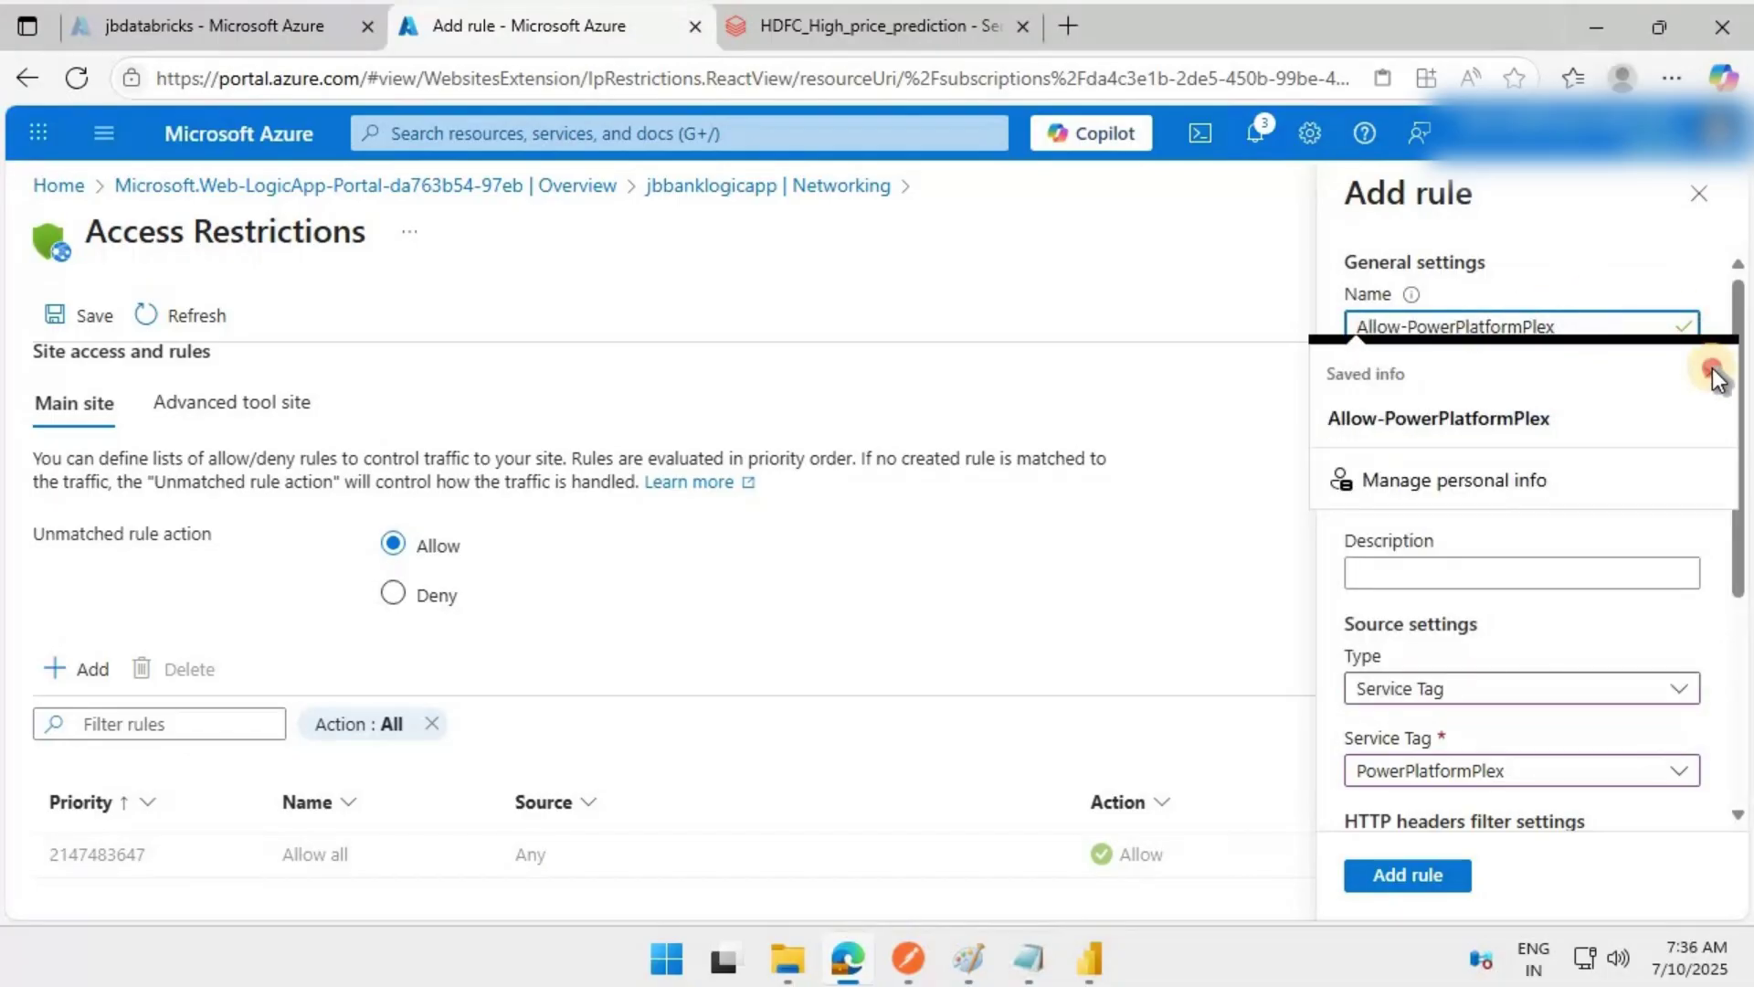
pyautogui.press('Escape')
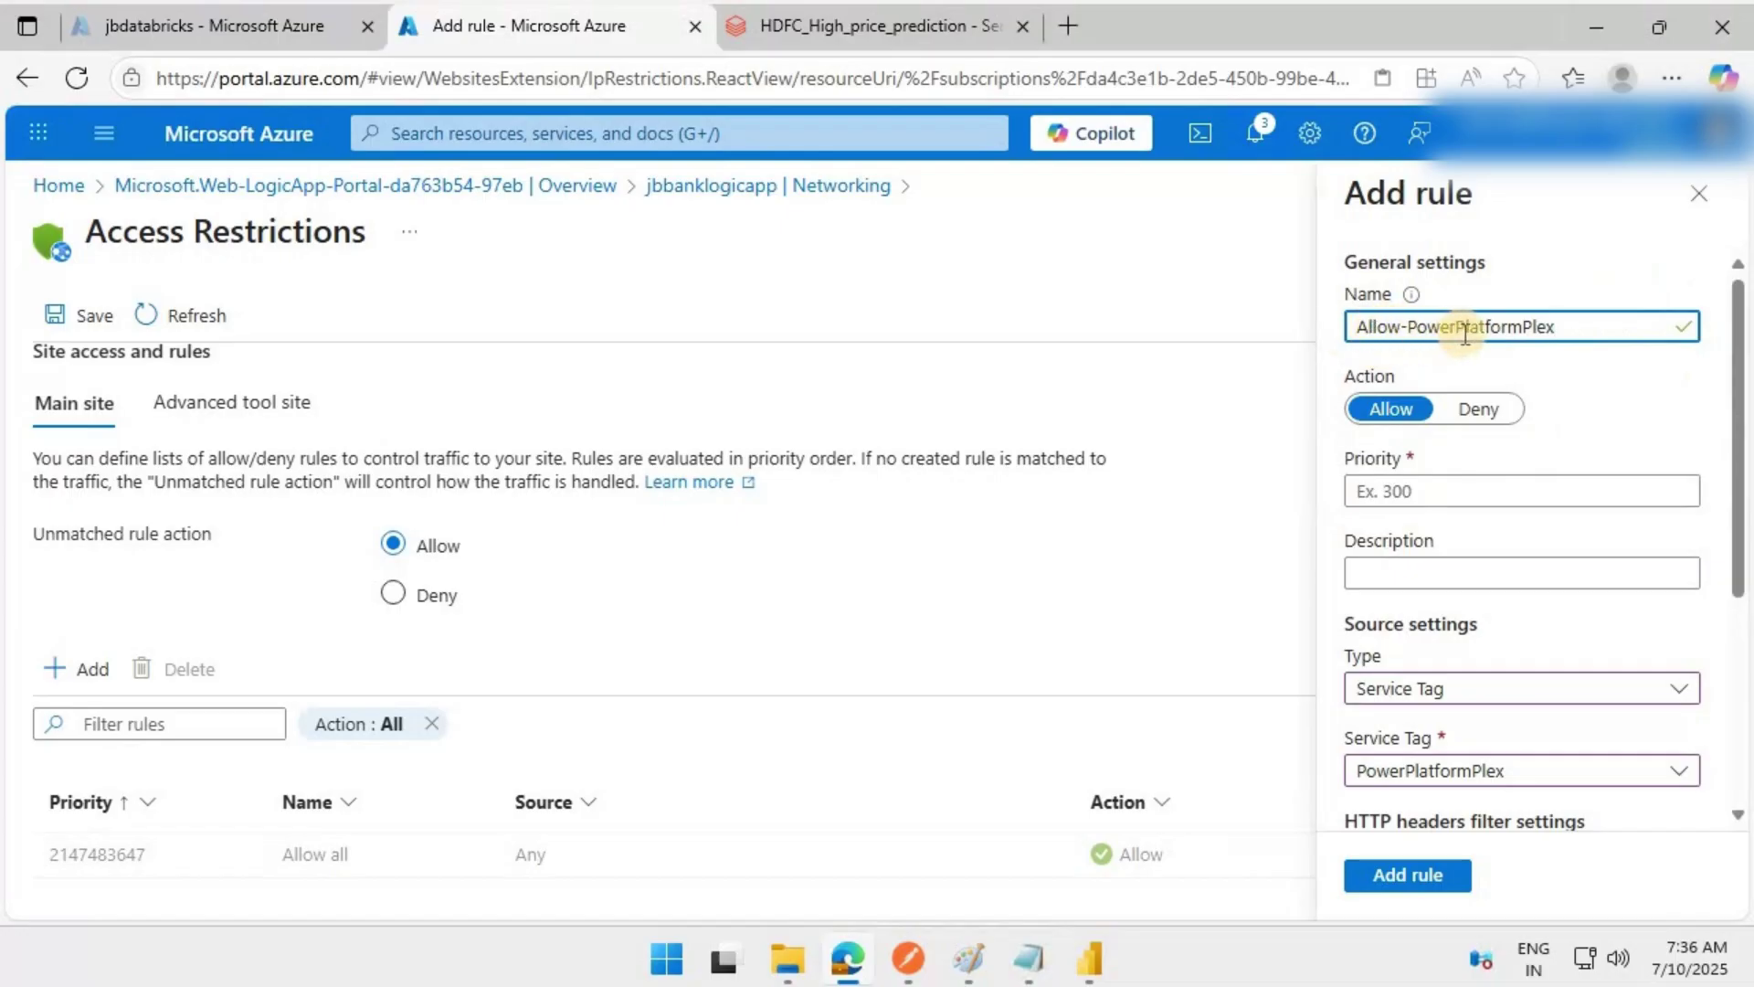
pyautogui.click(1411, 495)
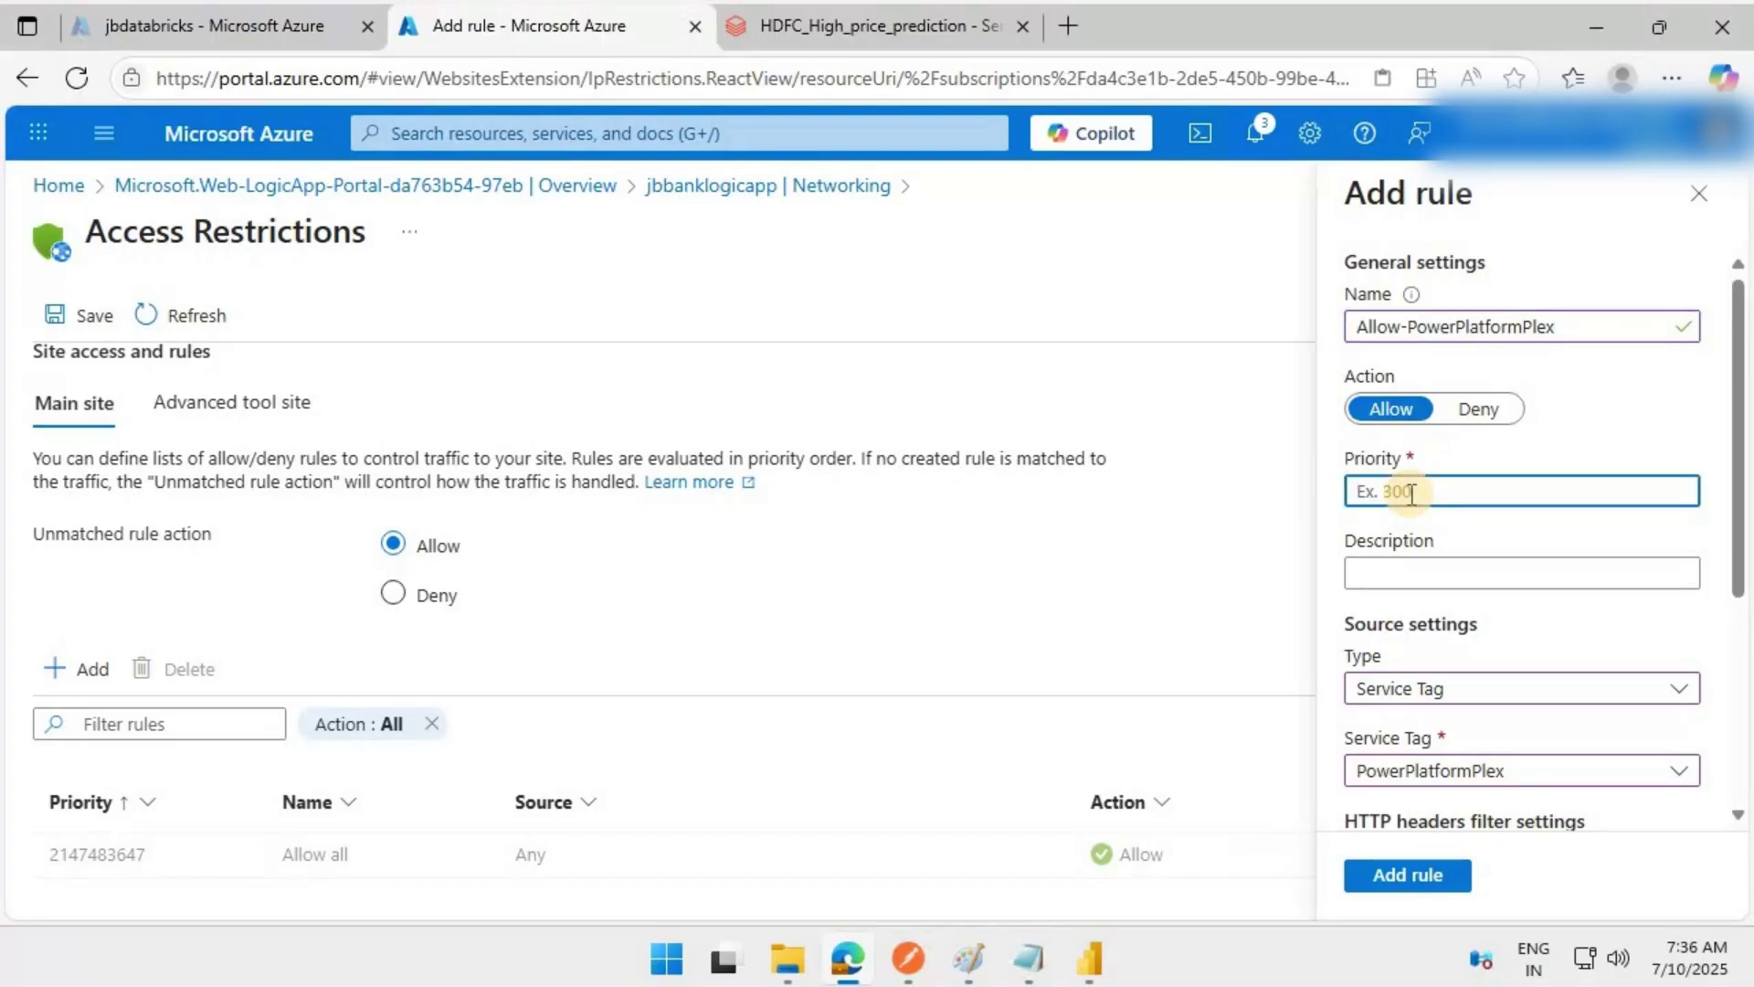
pyautogui.write('100')
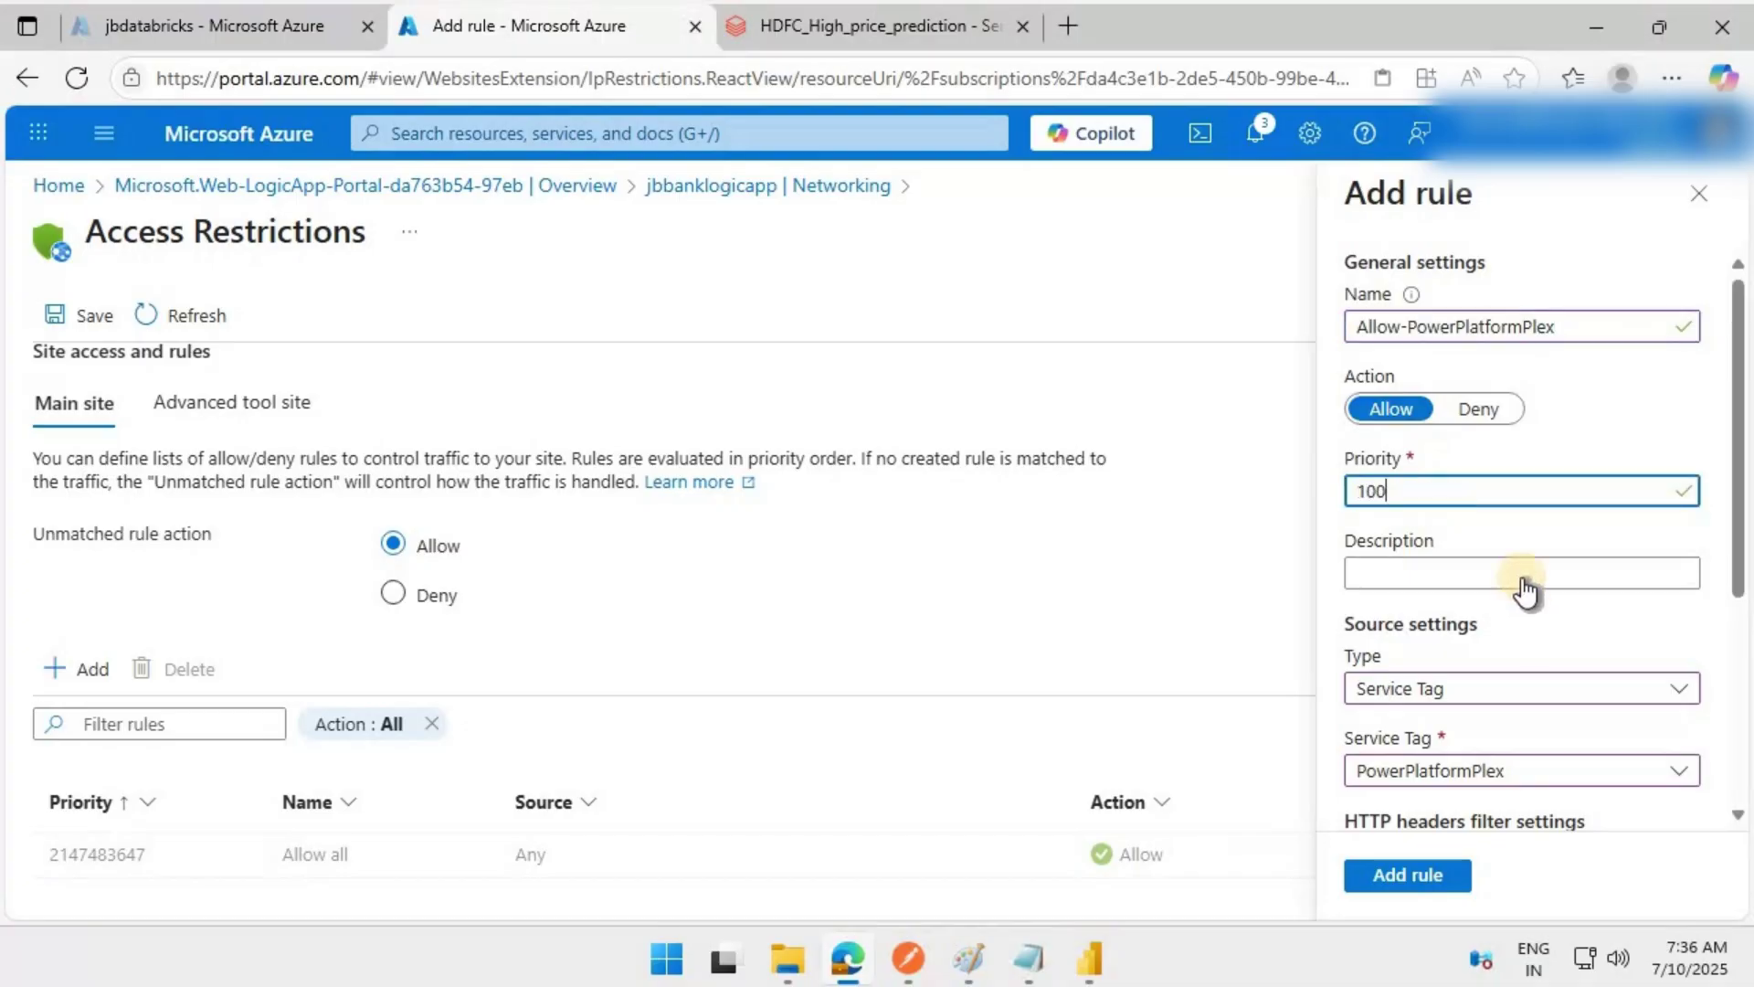
pyautogui.scroll(-1, 1385, 429)
pyautogui.scroll(-1, 1406, 439)
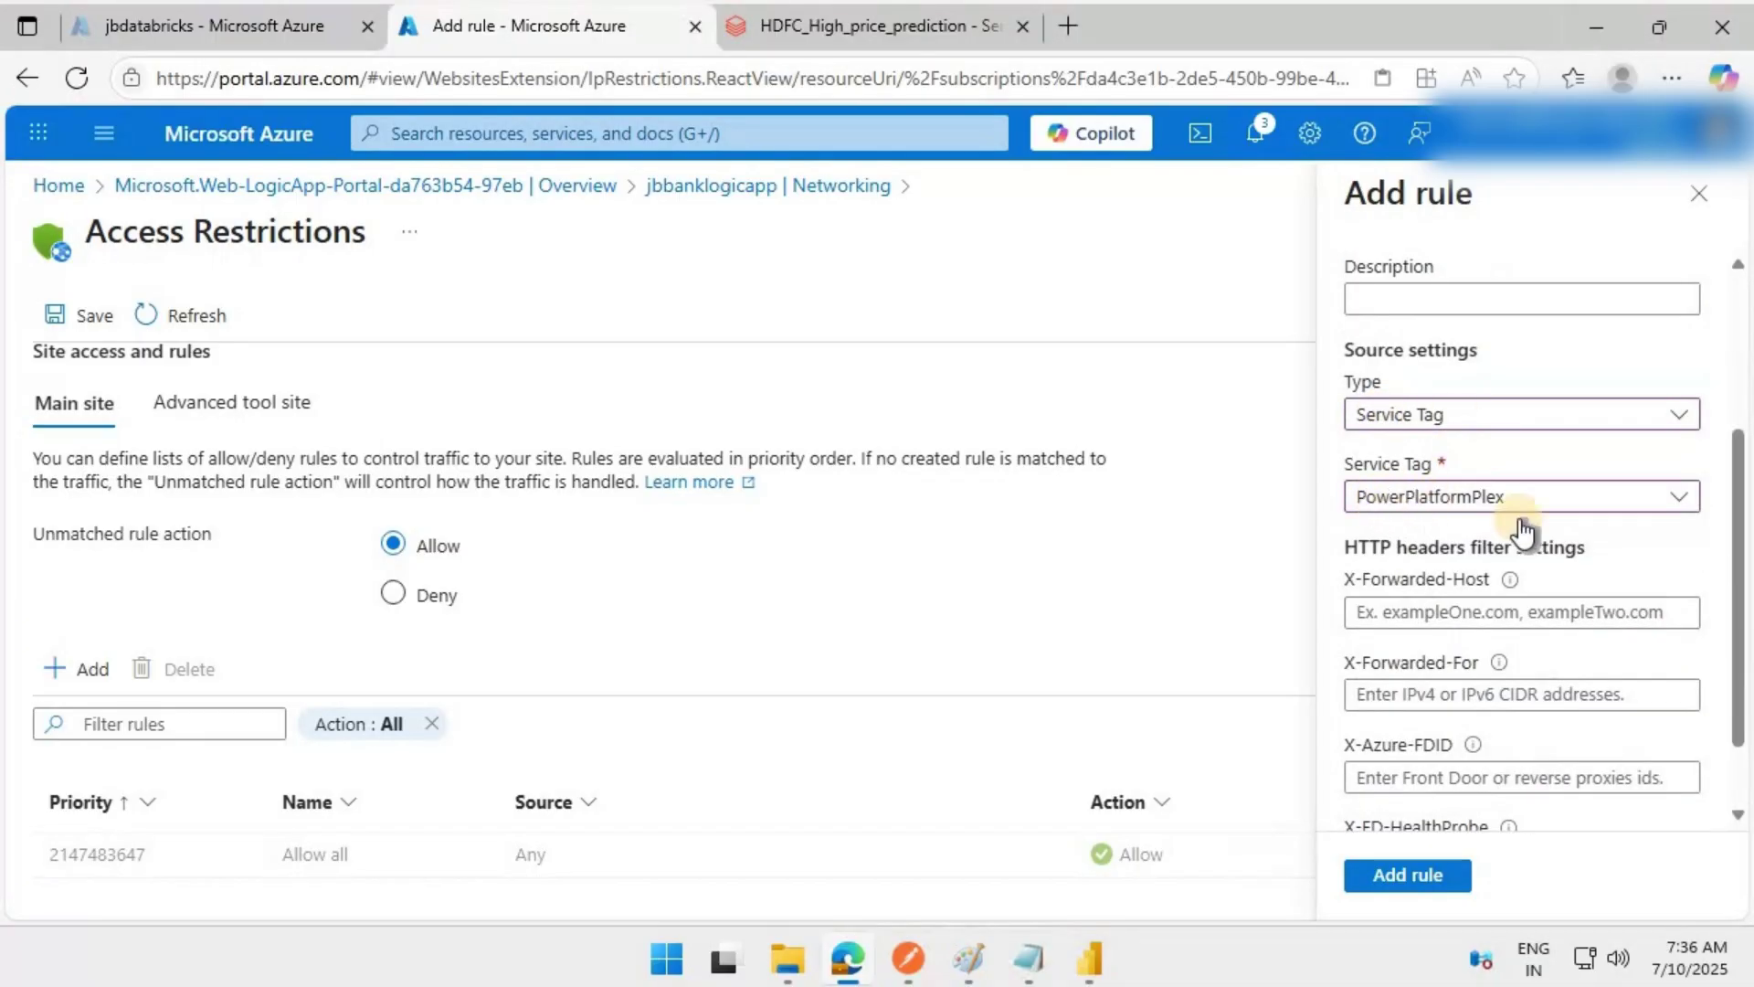
pyautogui.click(1416, 877)
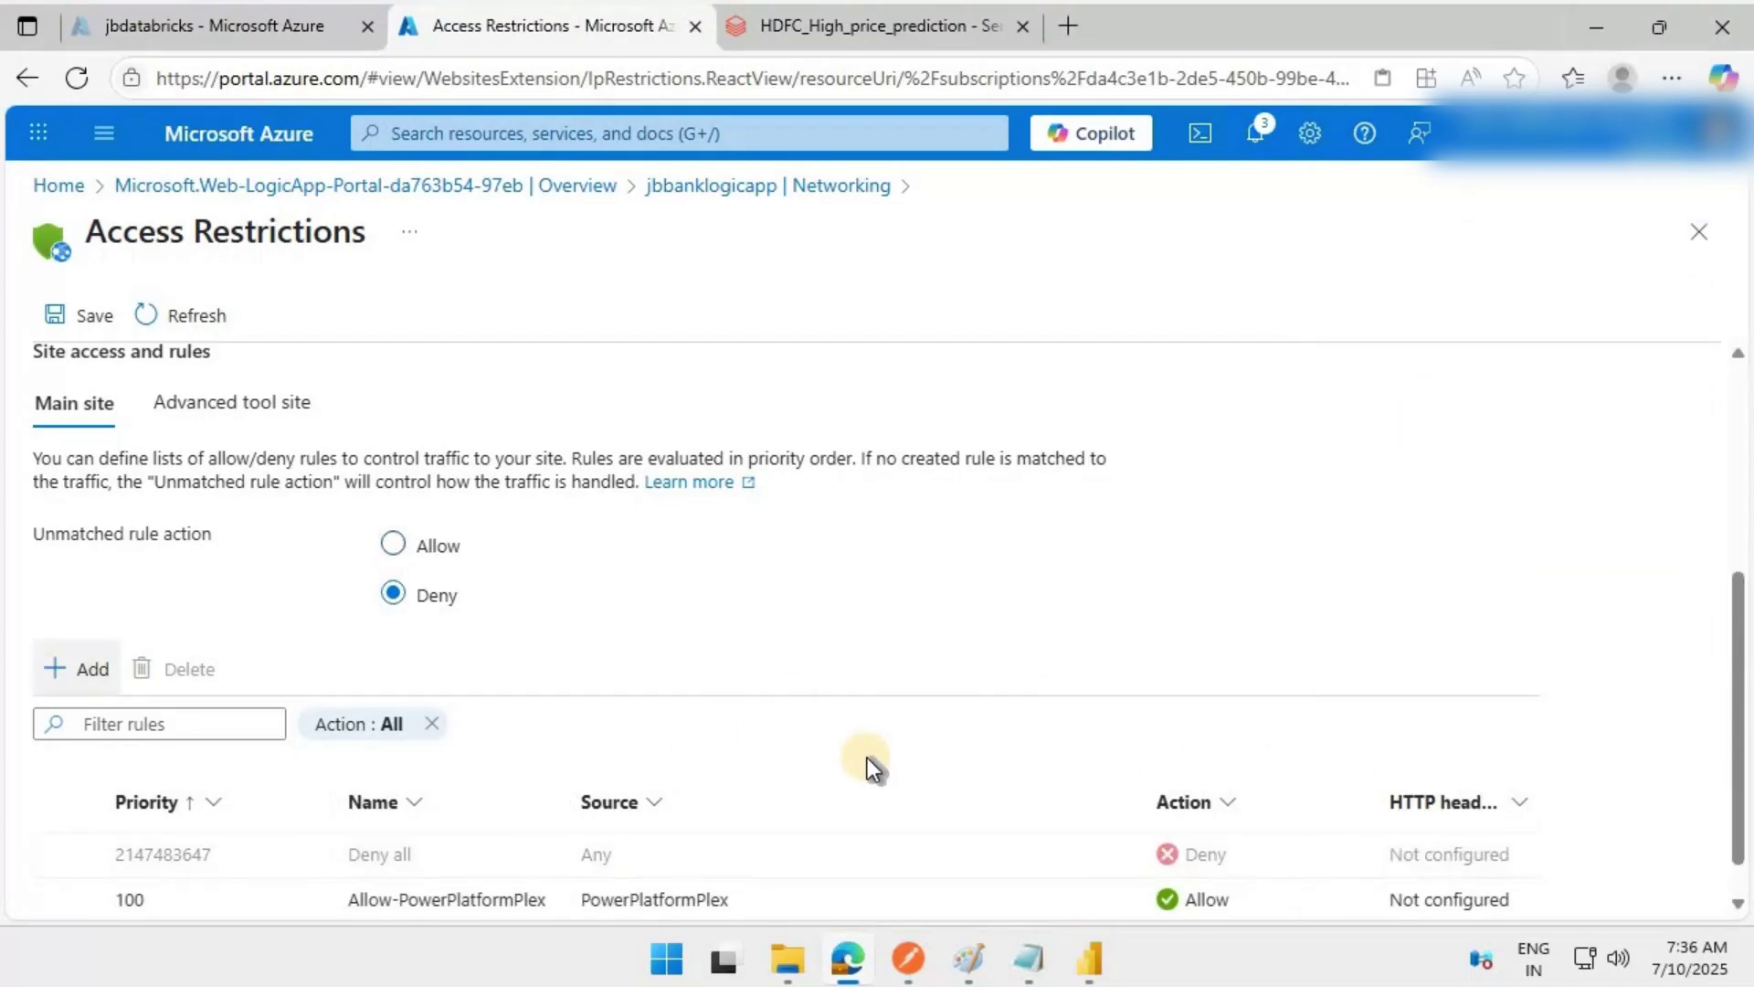
# Start a second main site access rule with the Allow action and priority 200.
pyautogui.scroll(-1, 274, 658)
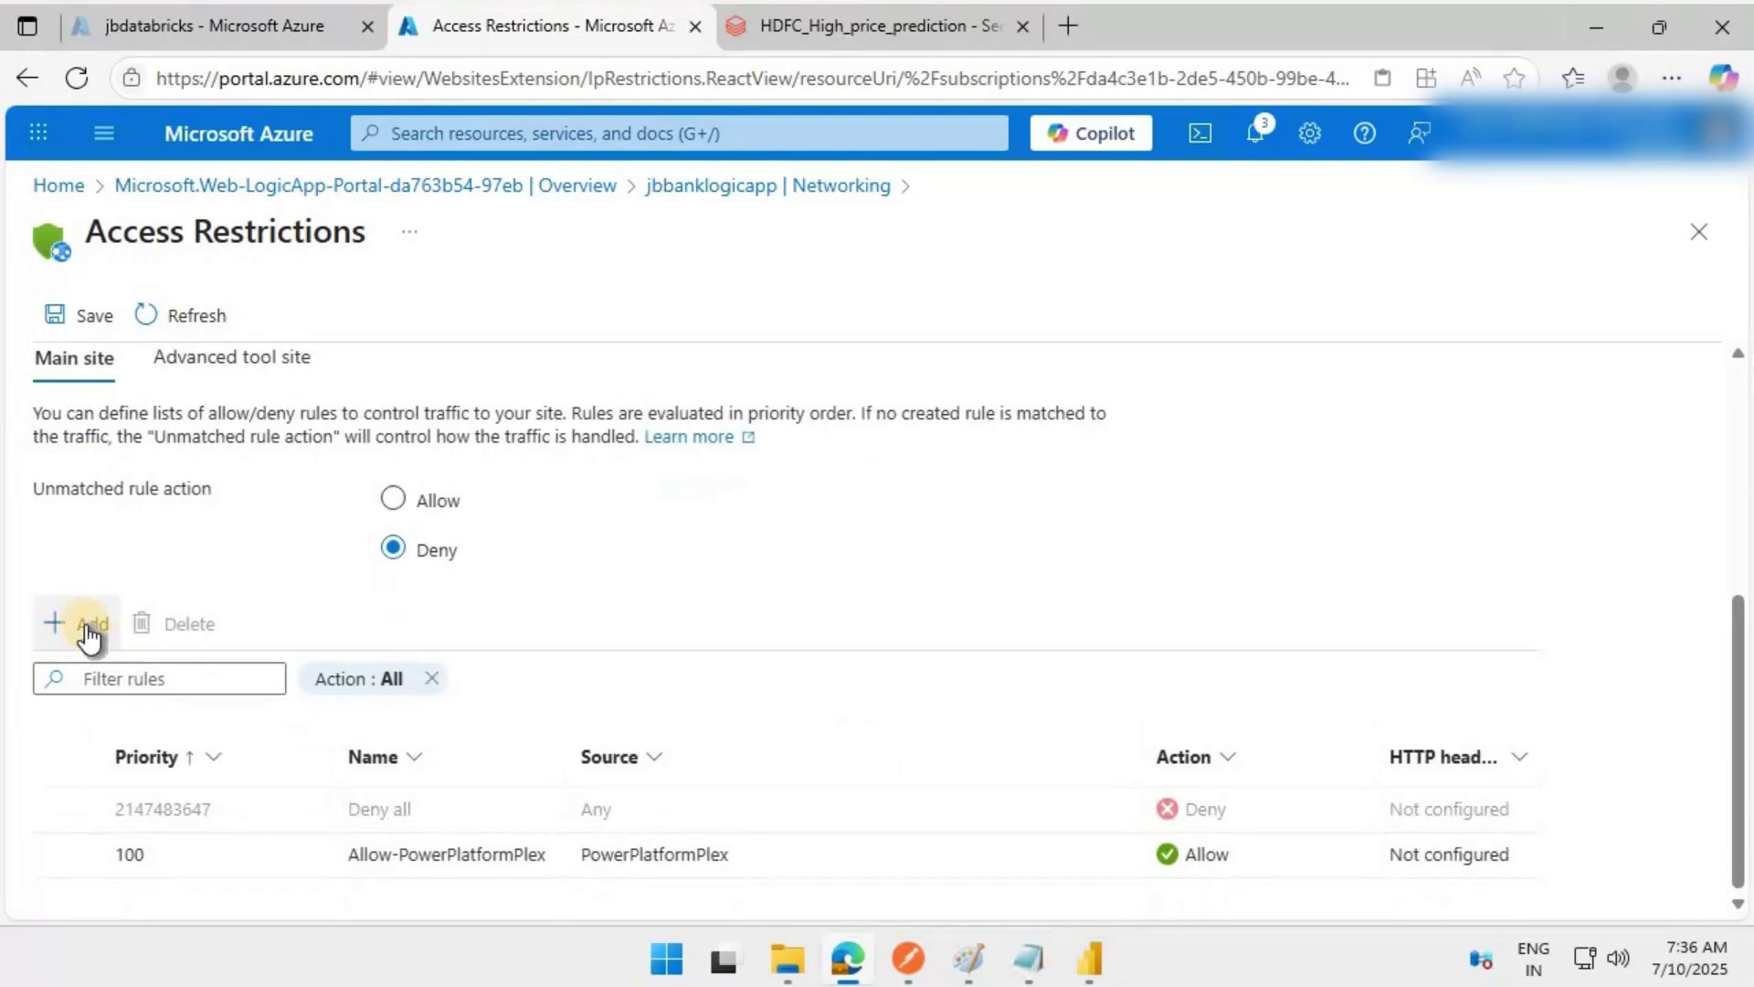
pyautogui.click(87, 629)
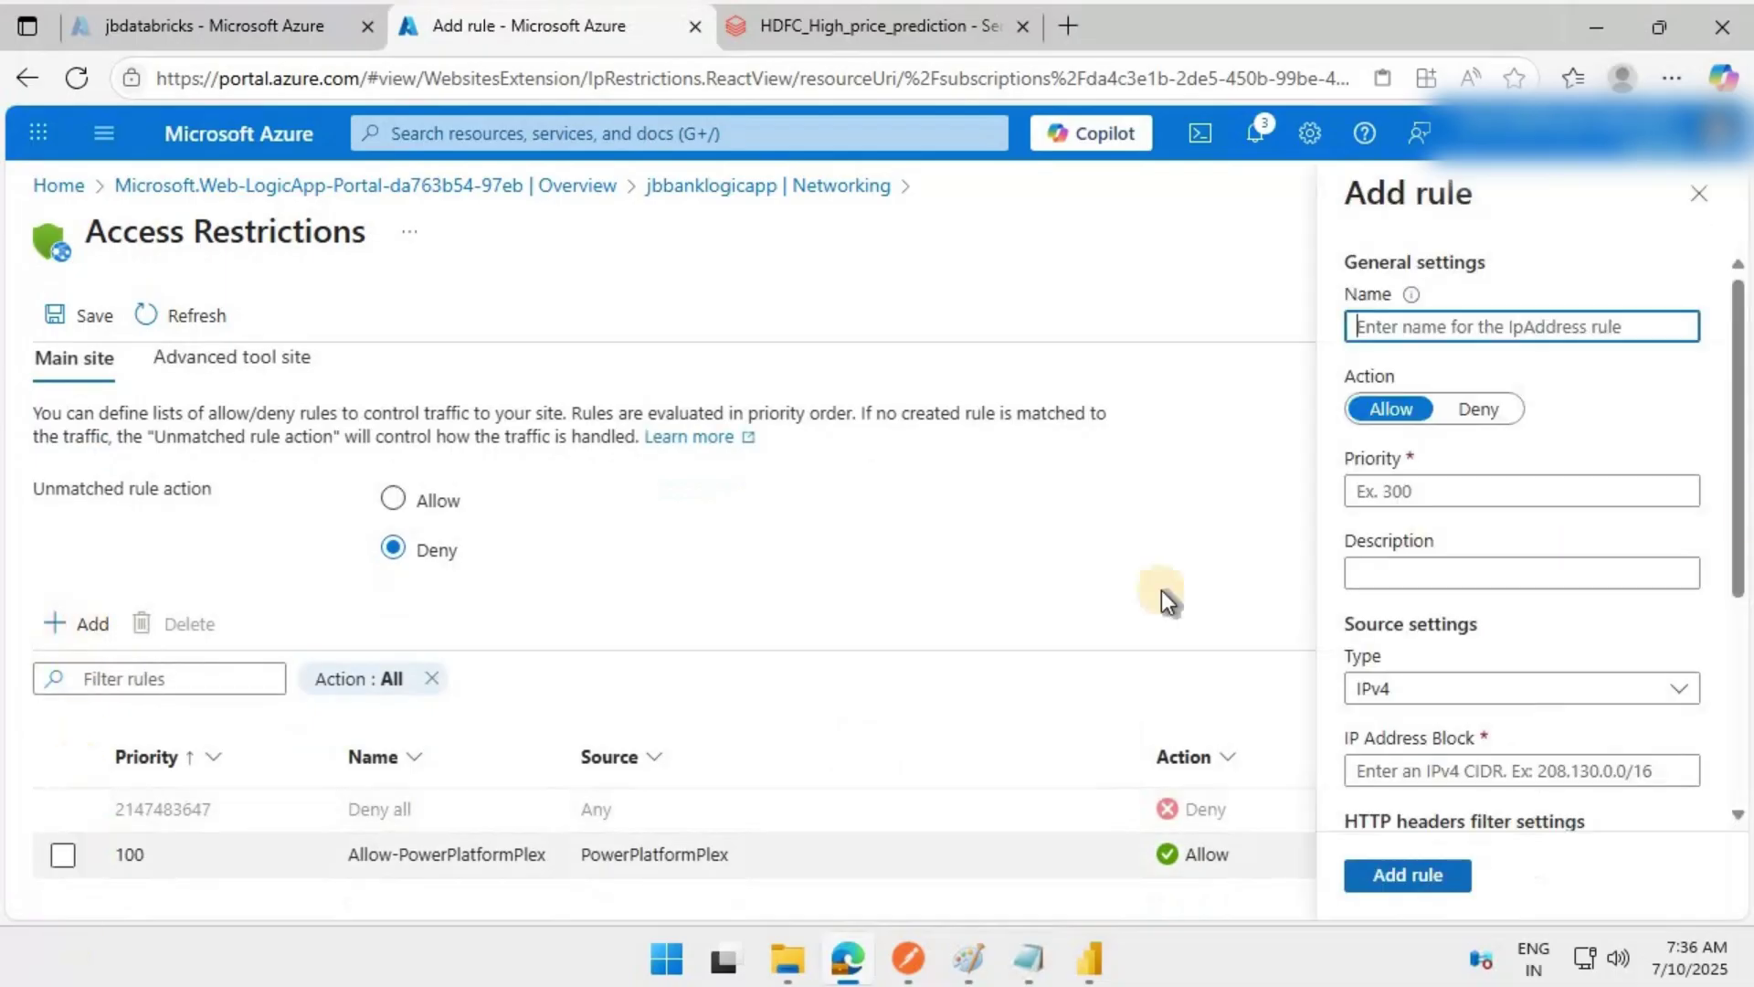
pyautogui.click(1544, 495)
pyautogui.write('200')
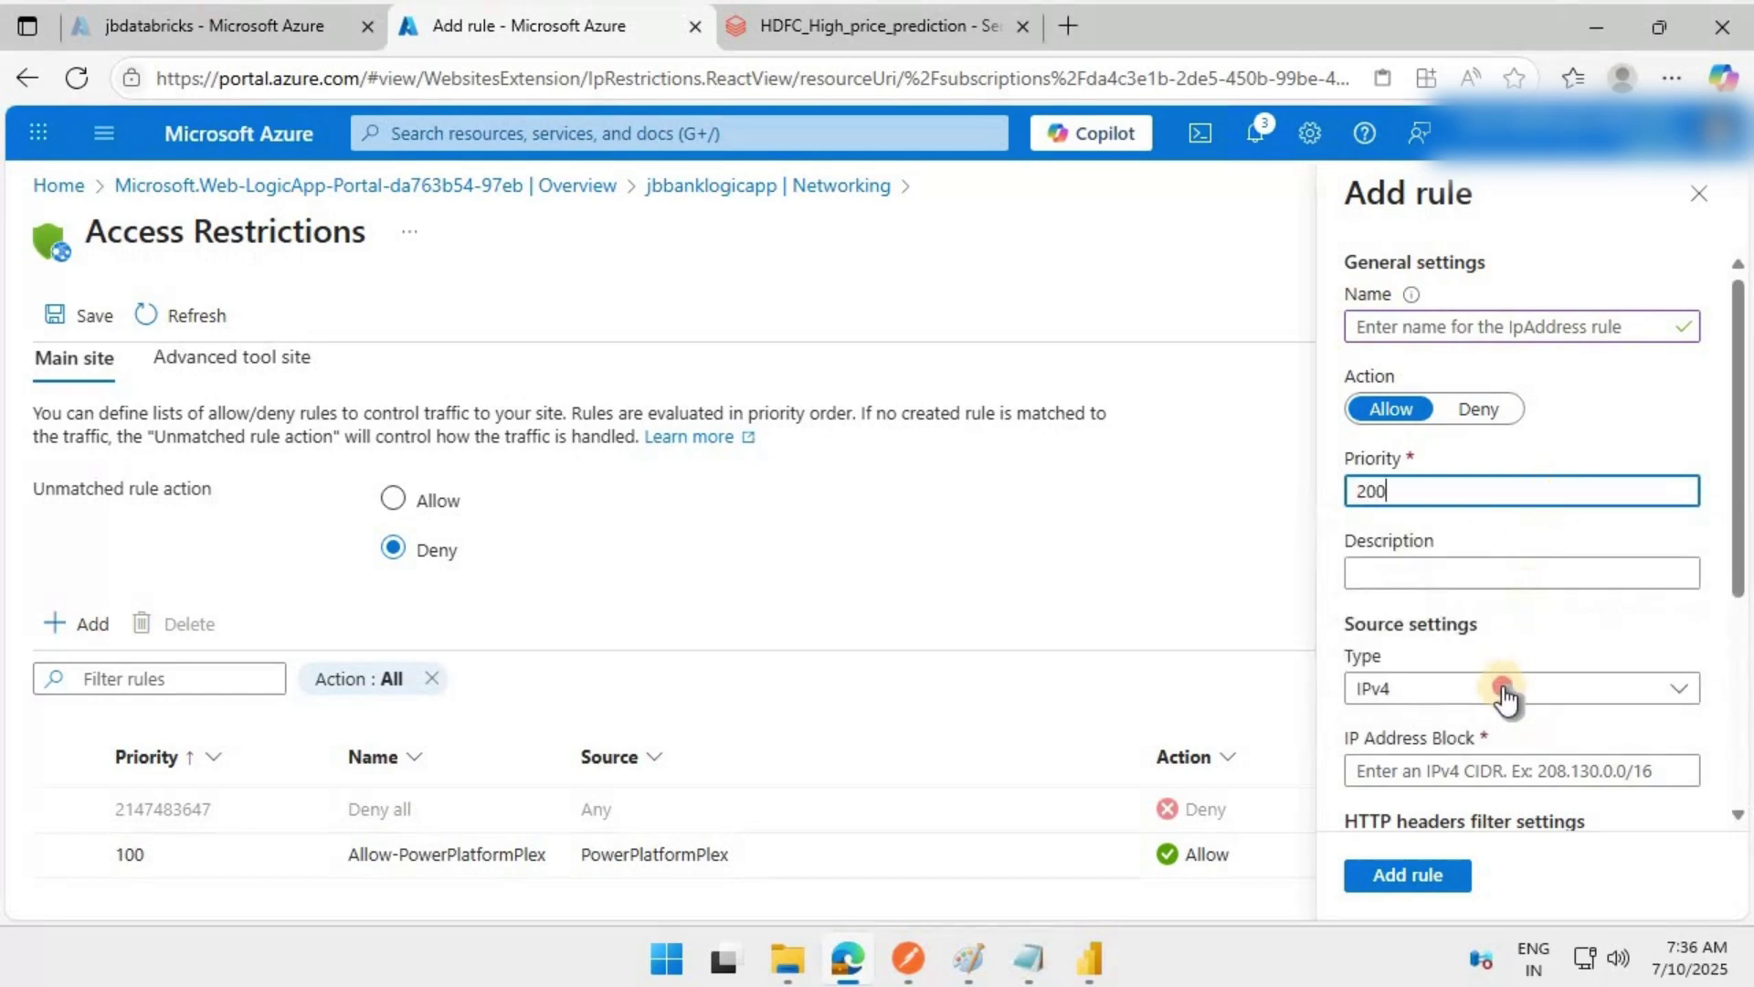
# Set the second rule's source type to Service Tag and choose the PowerPlatformInfra service tag.
pyautogui.click(1460, 685)
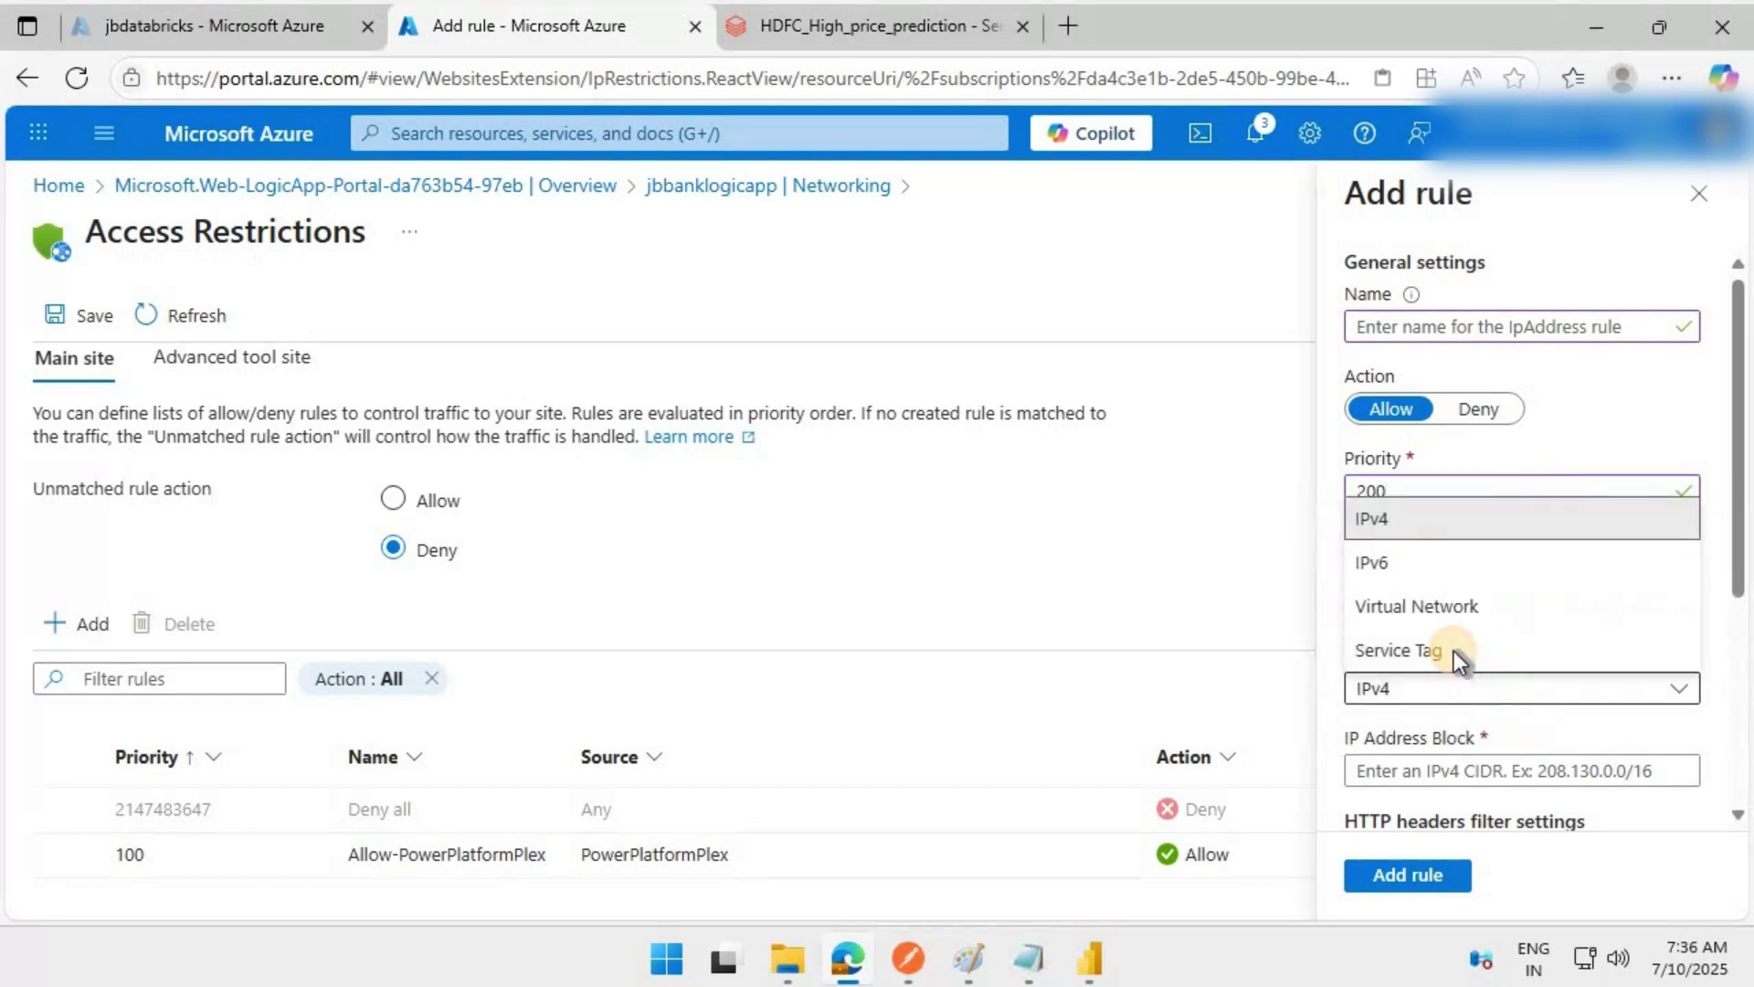
pyautogui.click(1448, 654)
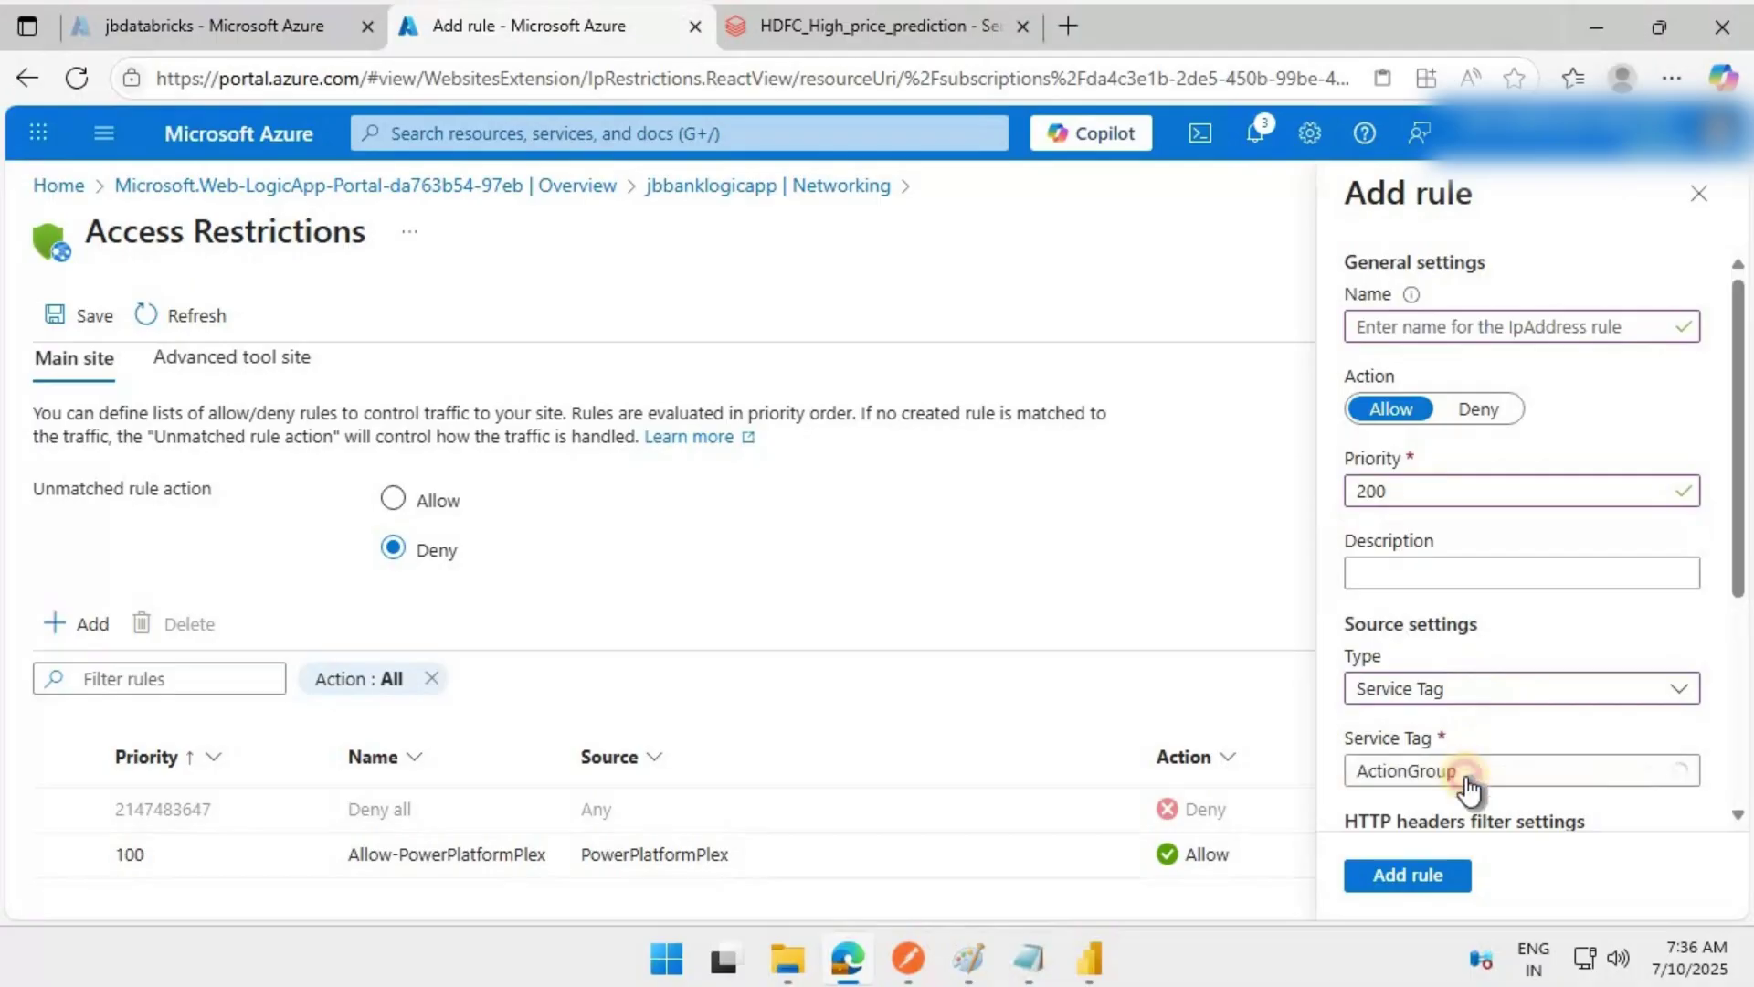
pyautogui.click(1468, 784)
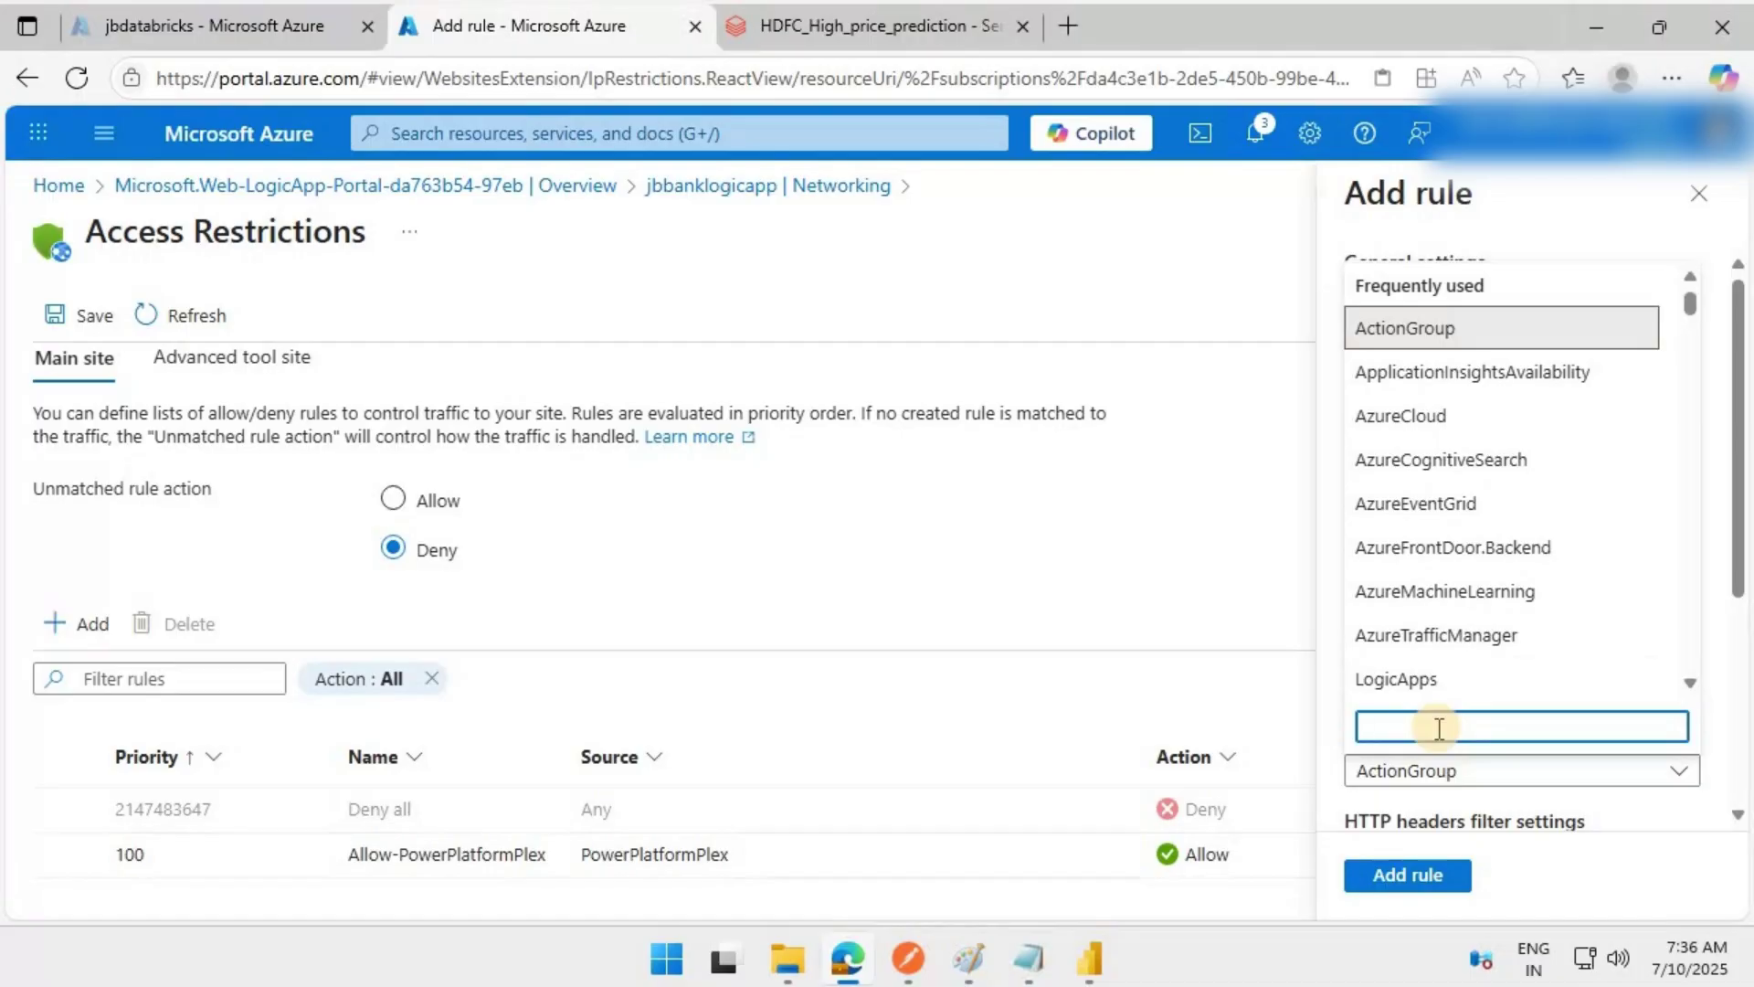
pyautogui.write('powe')
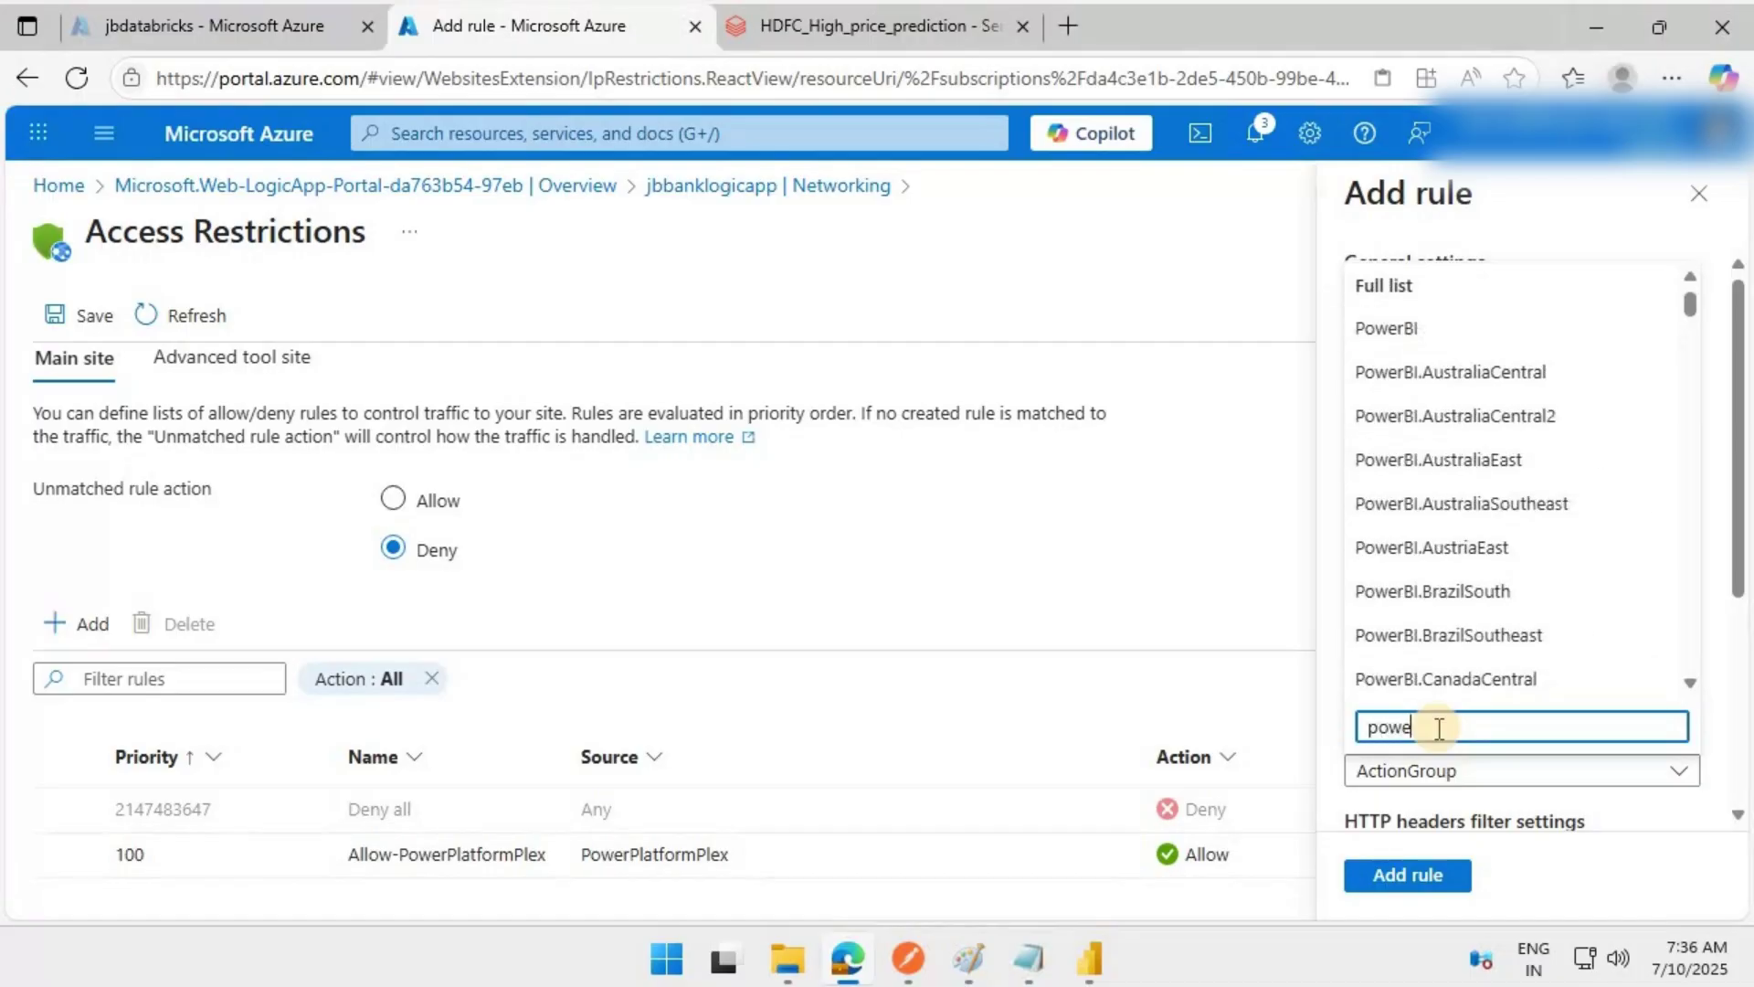
pyautogui.write('rl')
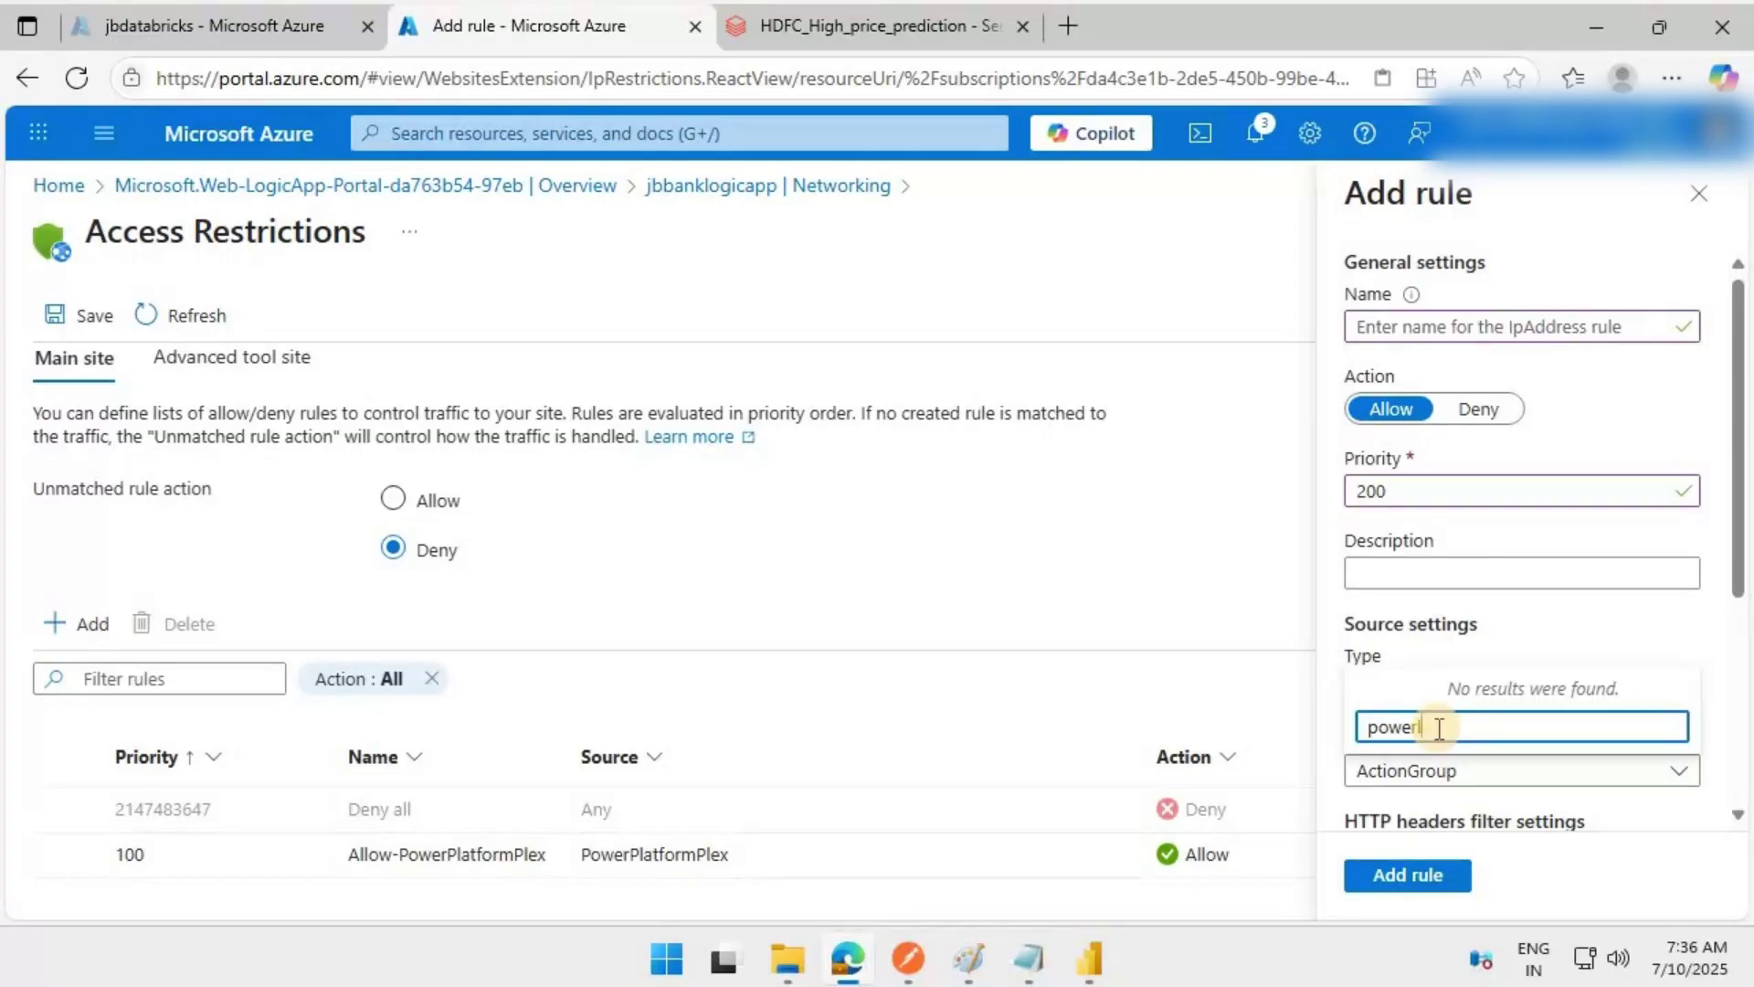
pyautogui.write('apaltform')
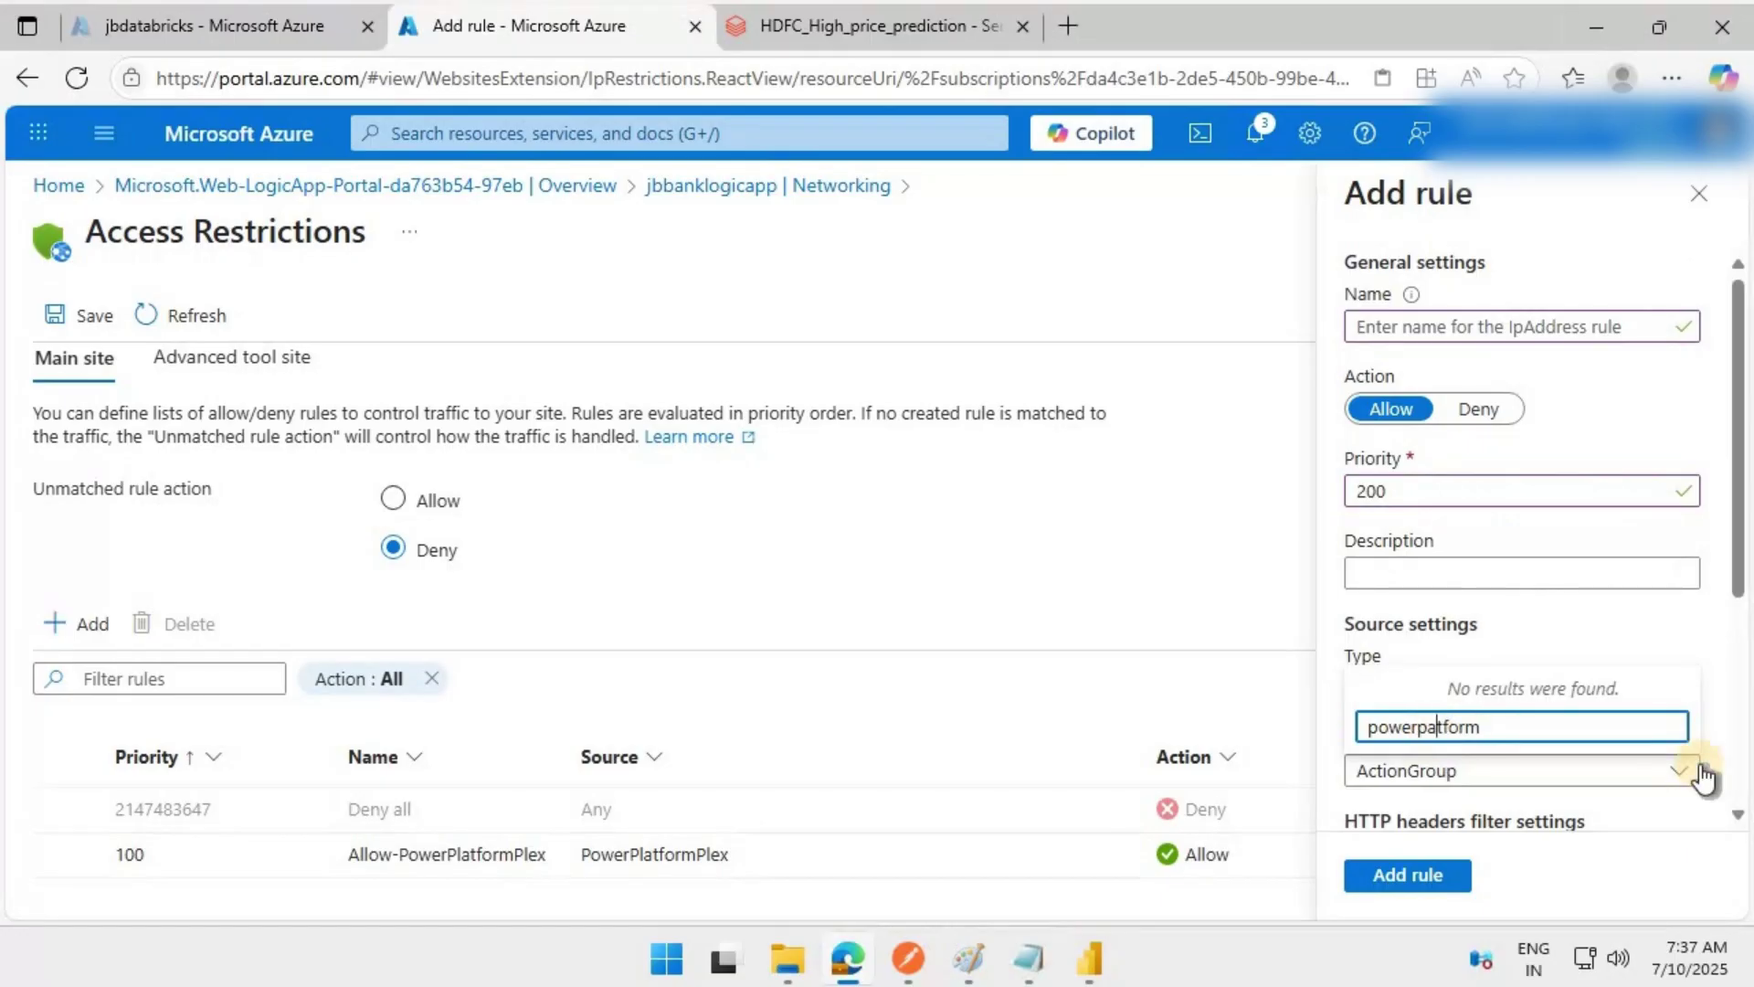
pyautogui.write('l')
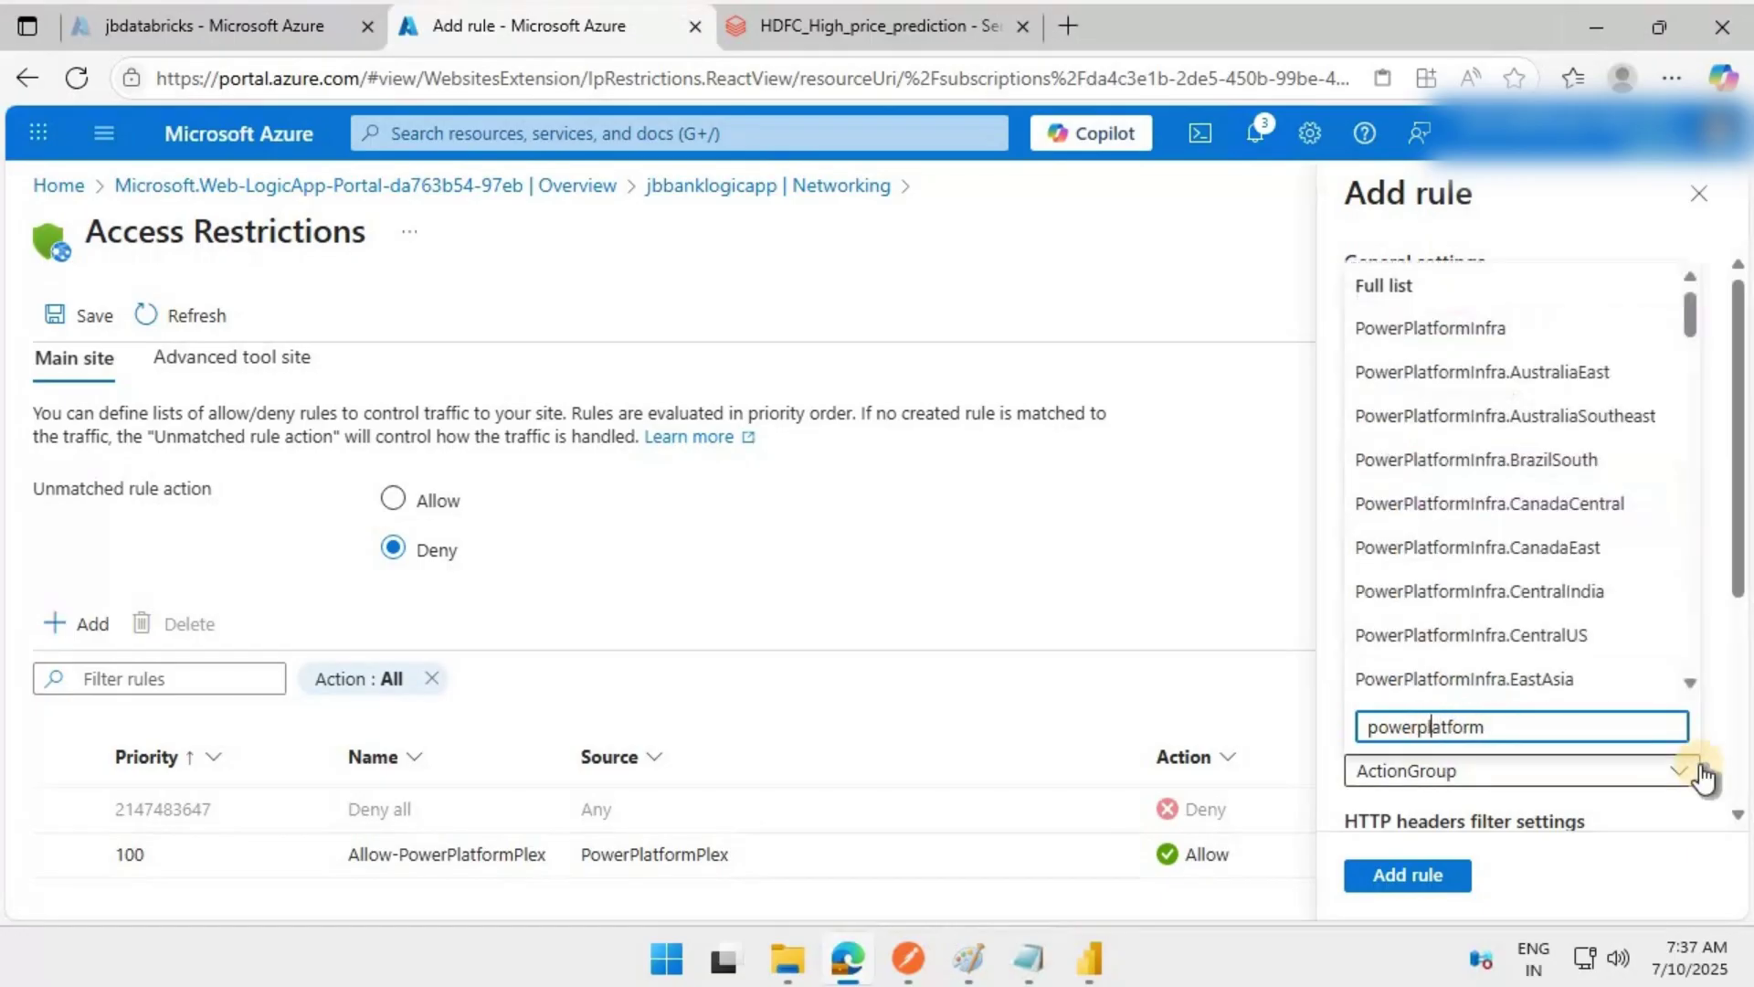
pyautogui.write('in')
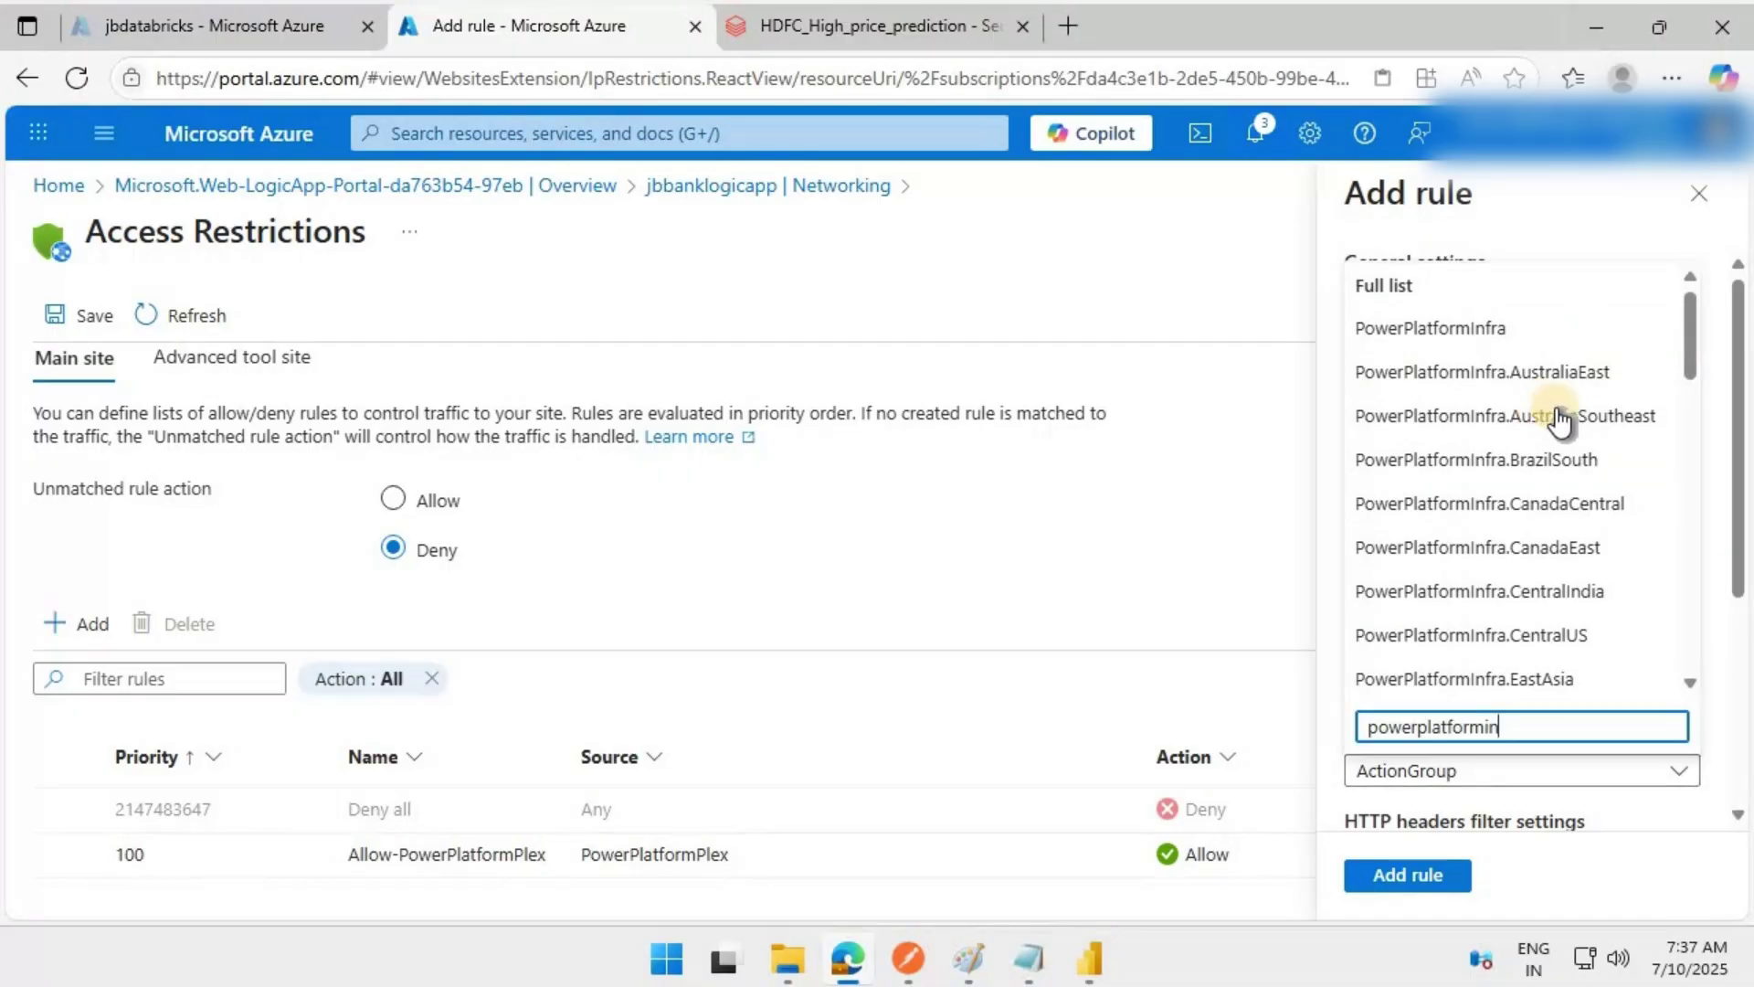
pyautogui.click(1527, 330)
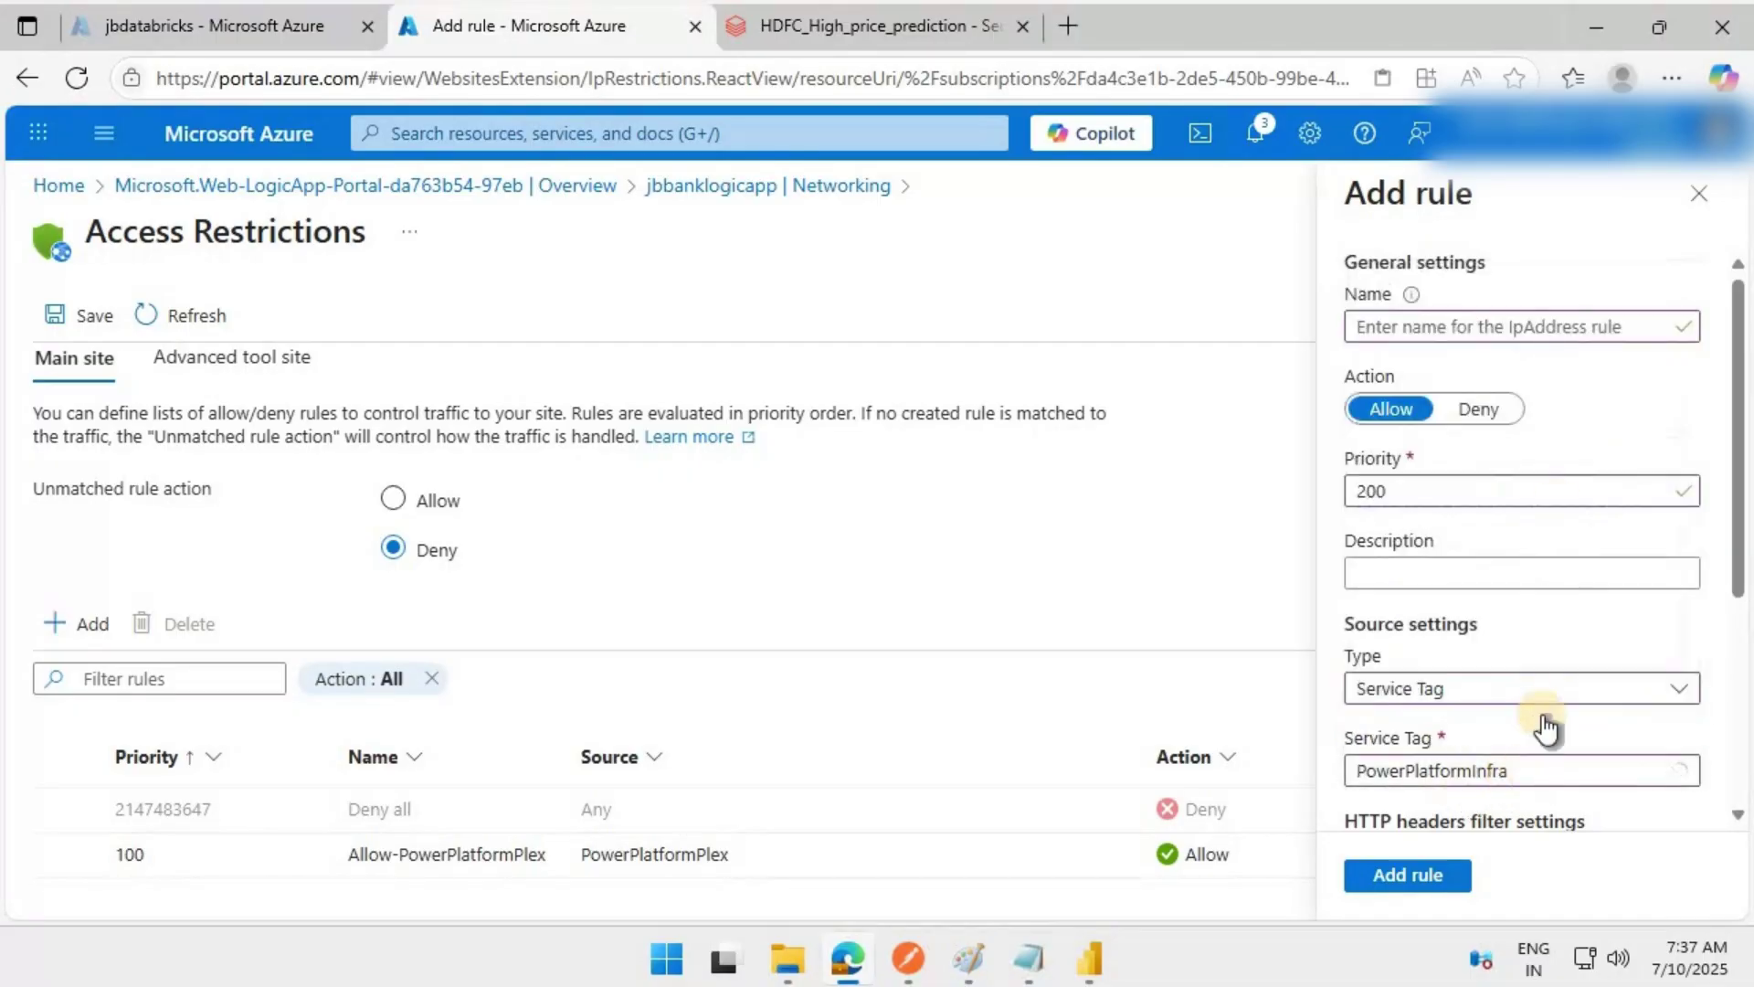
# Name the second rule Allow-PowerPlatformInfra and add it to the main site rules.
pyautogui.click(1599, 330)
pyautogui.write('Allow-PowerPlatformInfra')
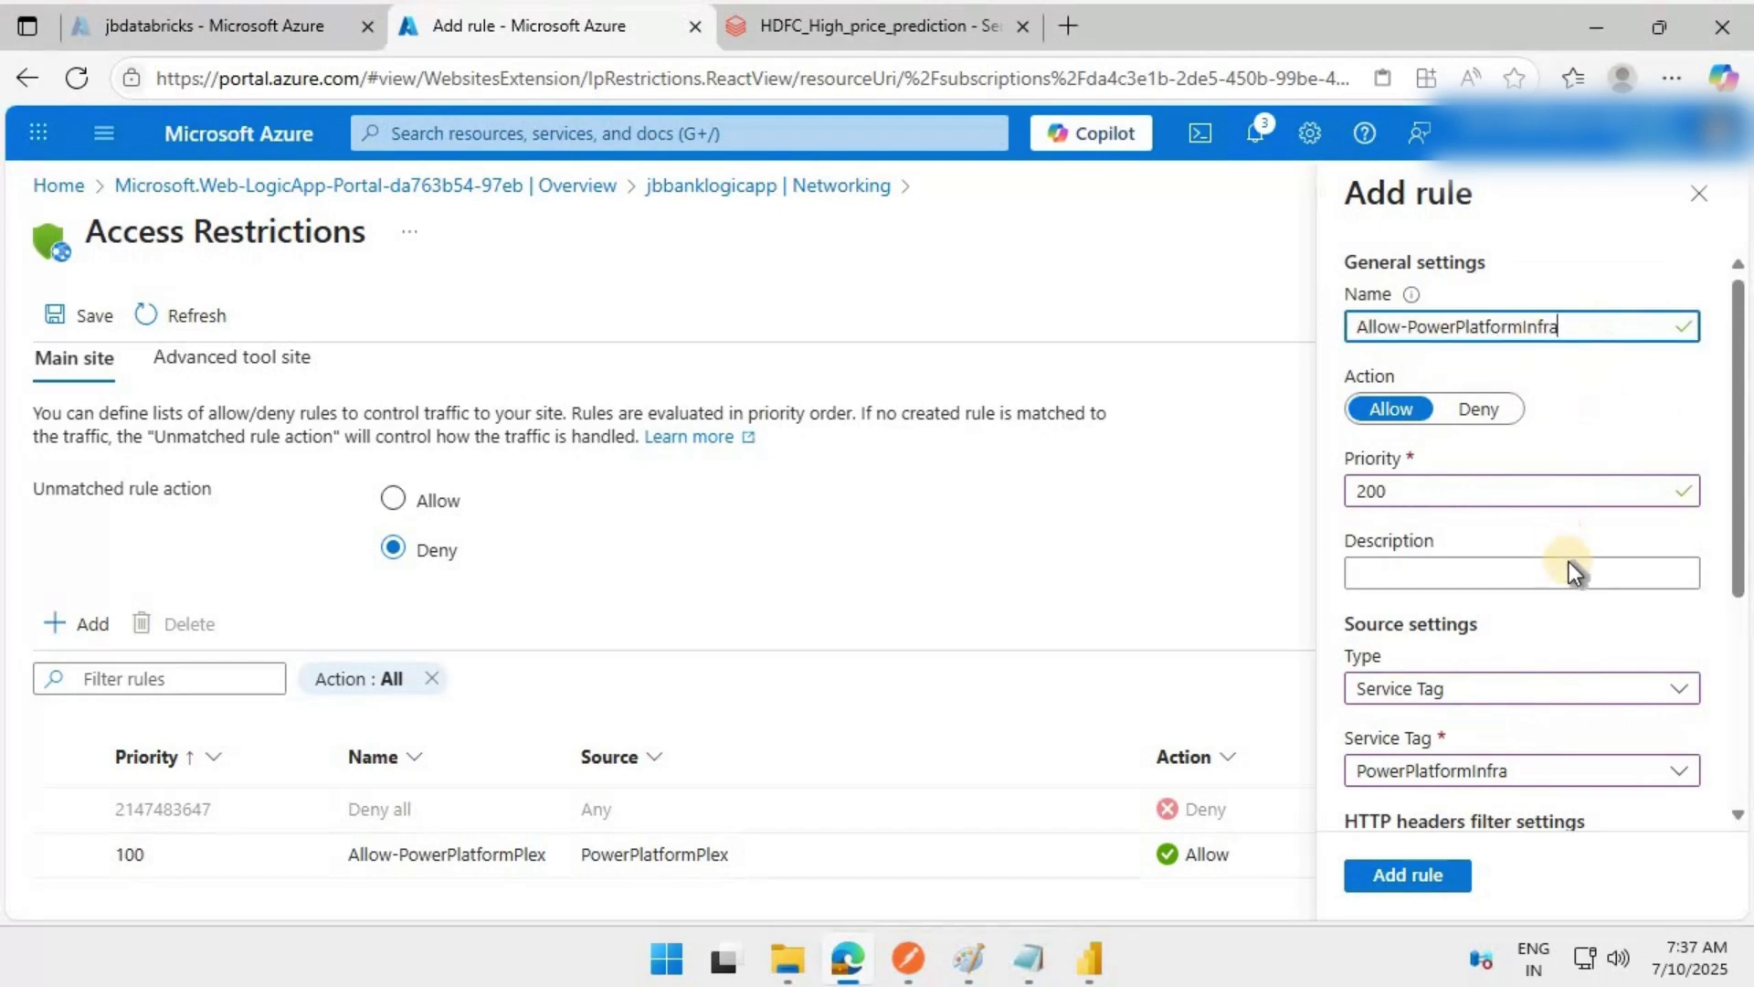
pyautogui.click(1407, 874)
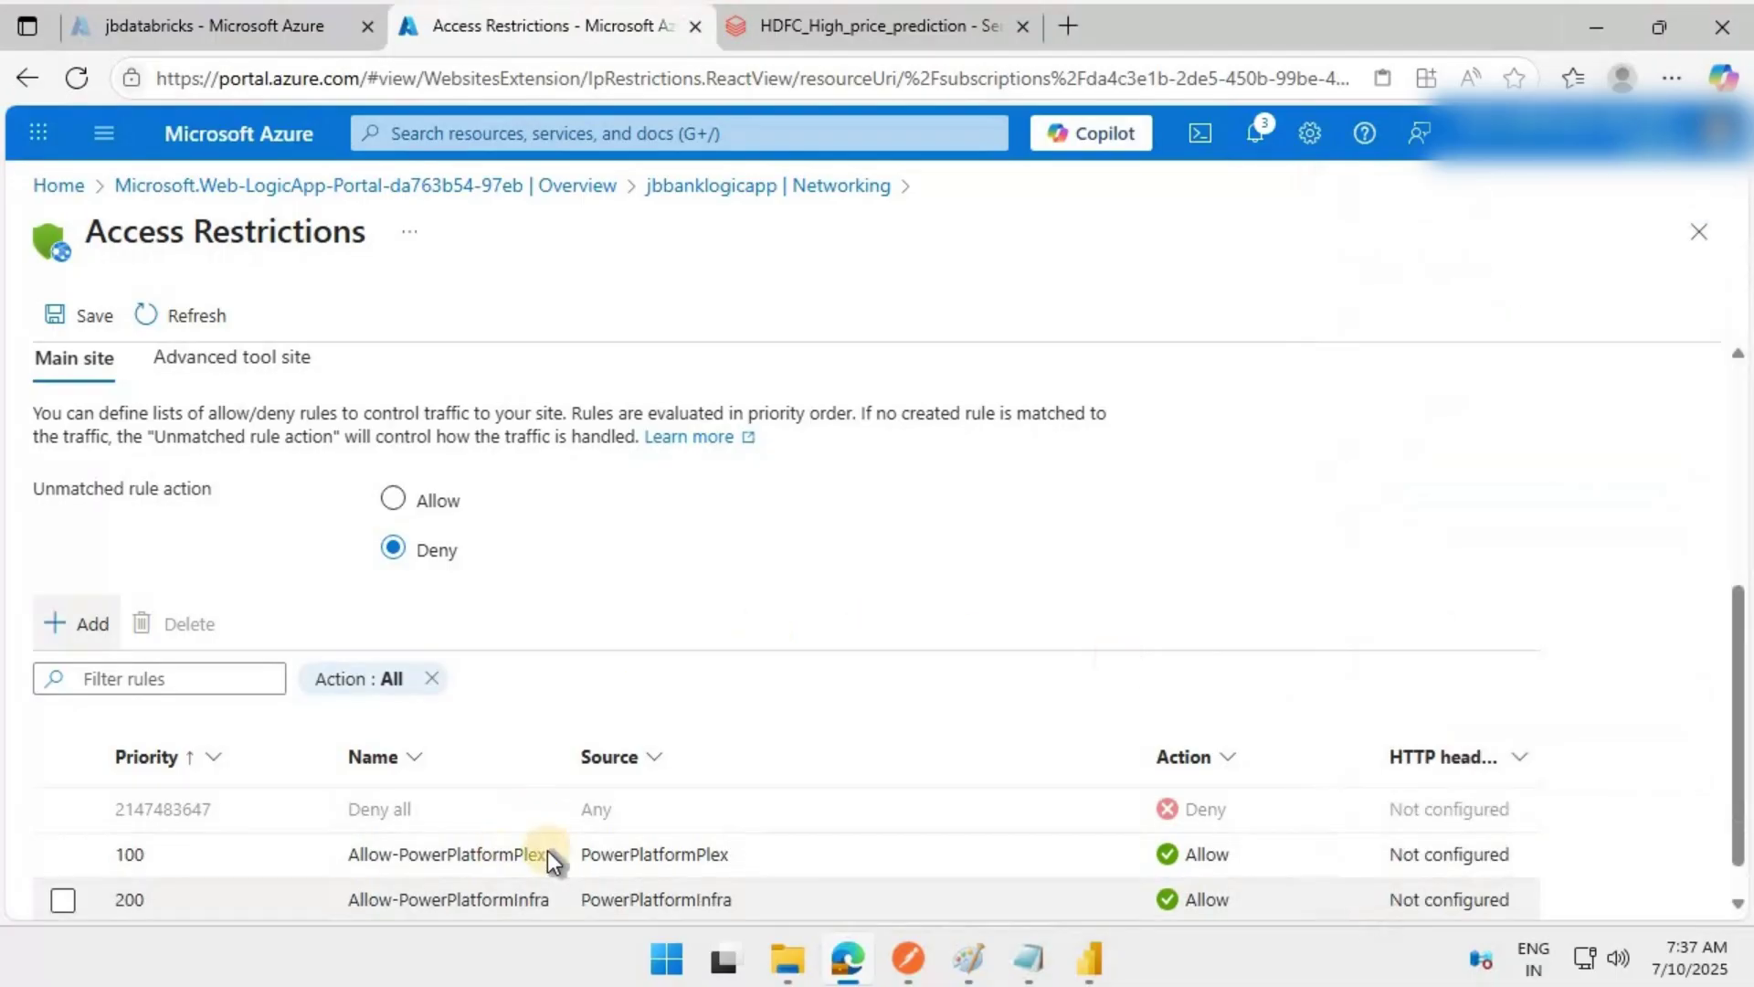
# Start a third main site access rule named Allow-Azureconnectors with the Allow action and priority 300.
pyautogui.click(92, 625)
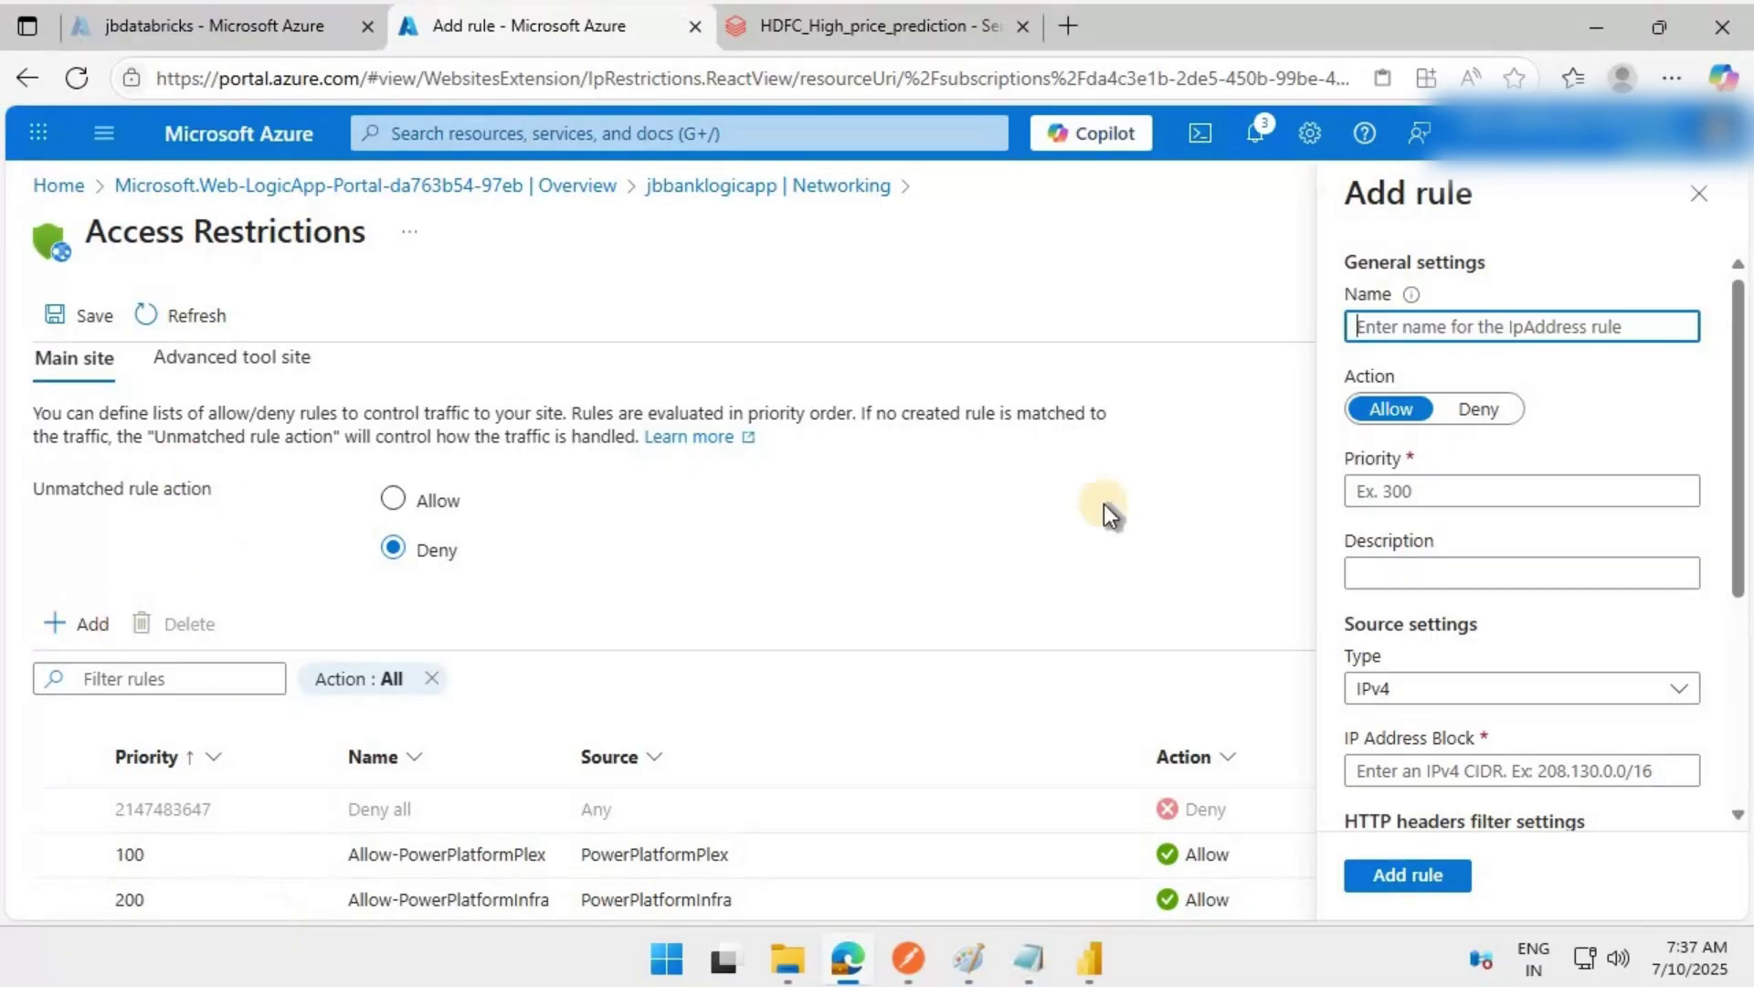
pyautogui.click(1440, 325)
pyautogui.write('A')
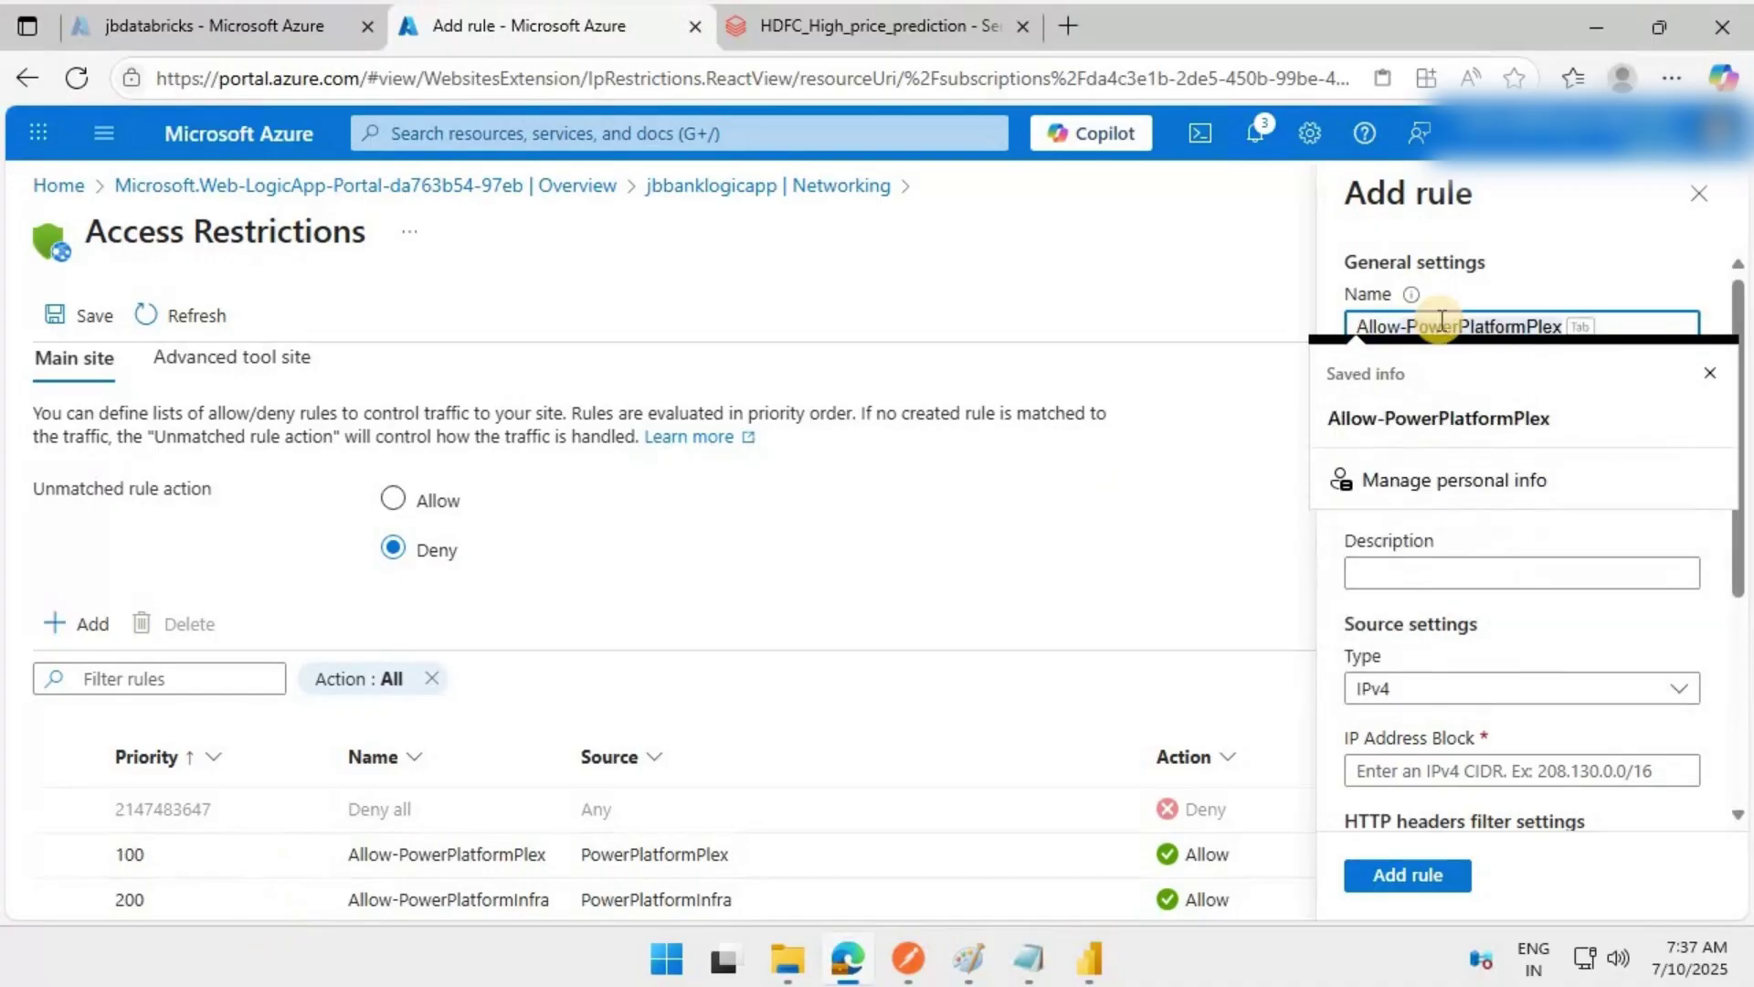
pyautogui.write('llow-Azurec')
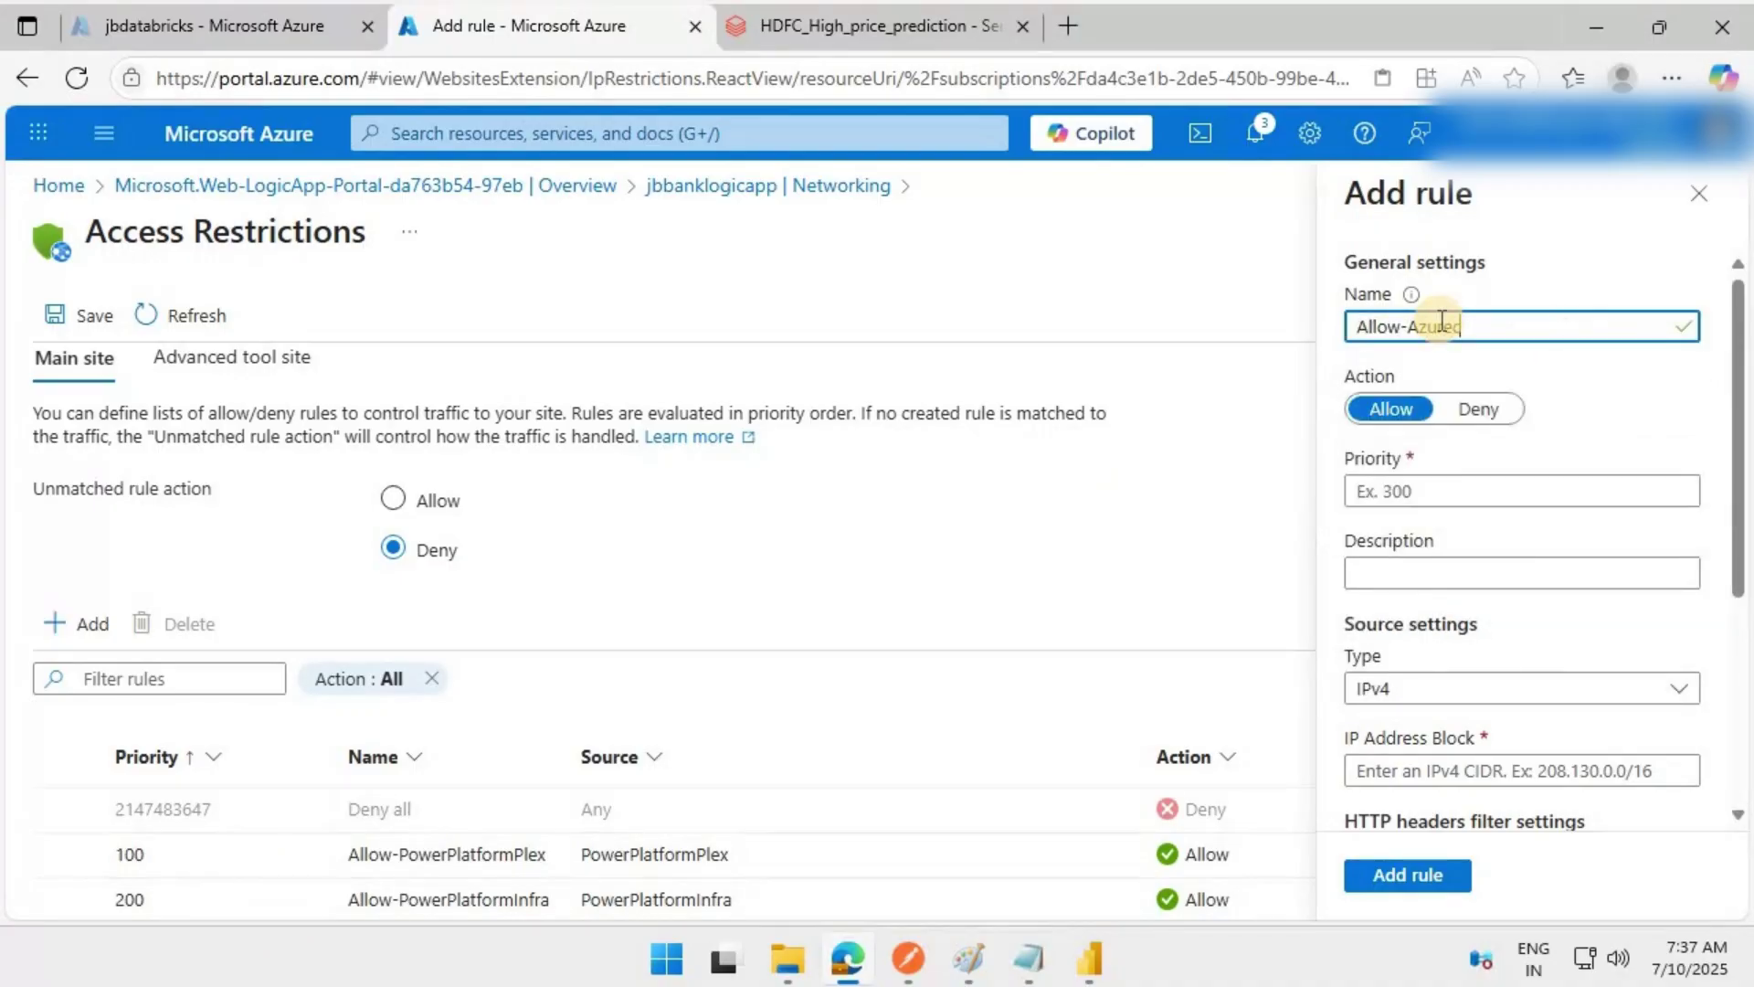
pyautogui.write('onnectors')
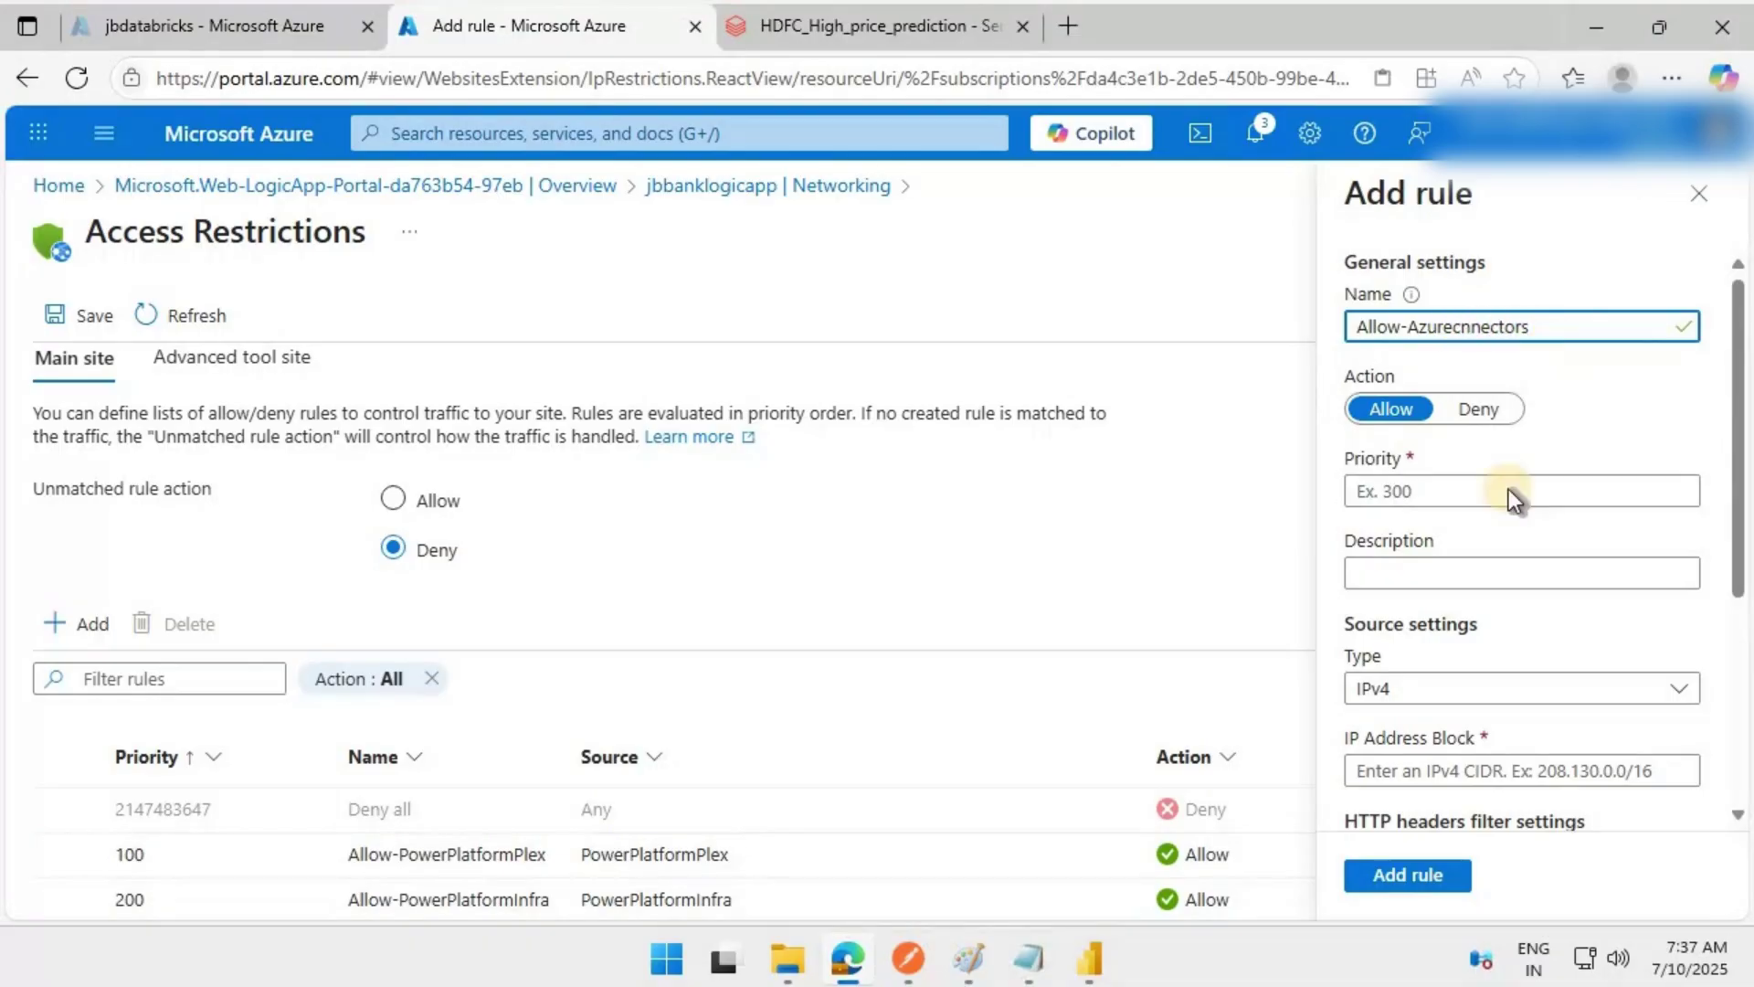
pyautogui.write('o')
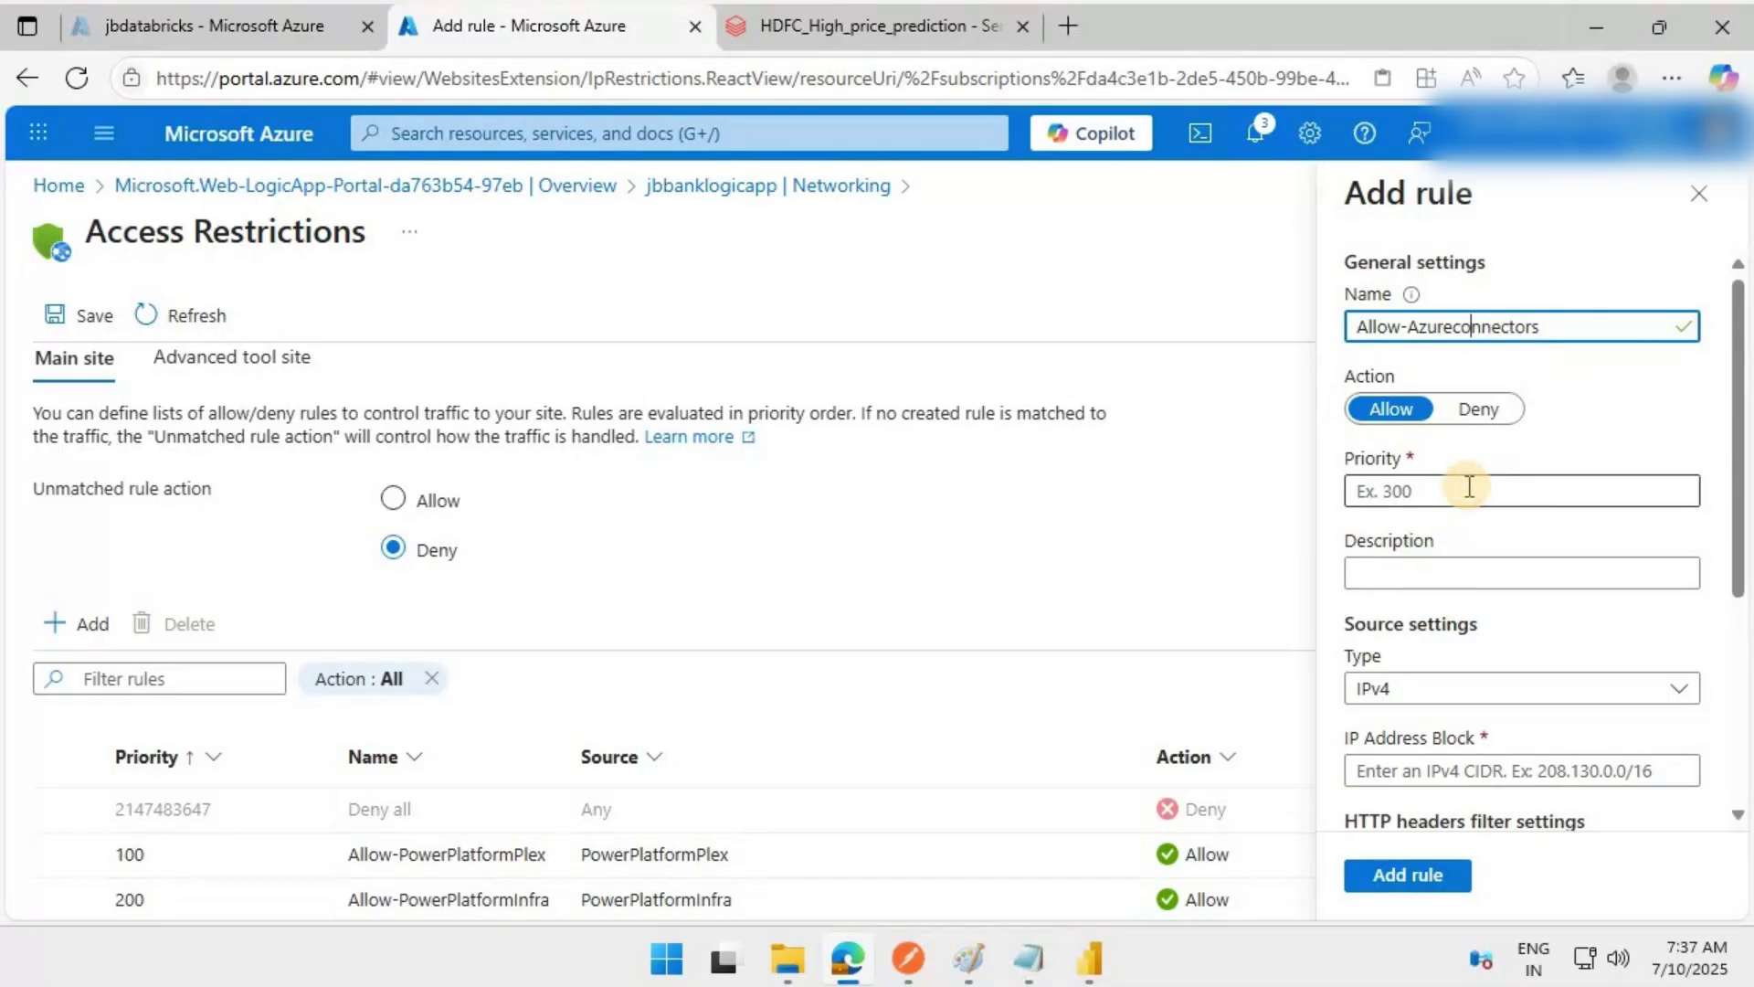
pyautogui.click(1469, 490)
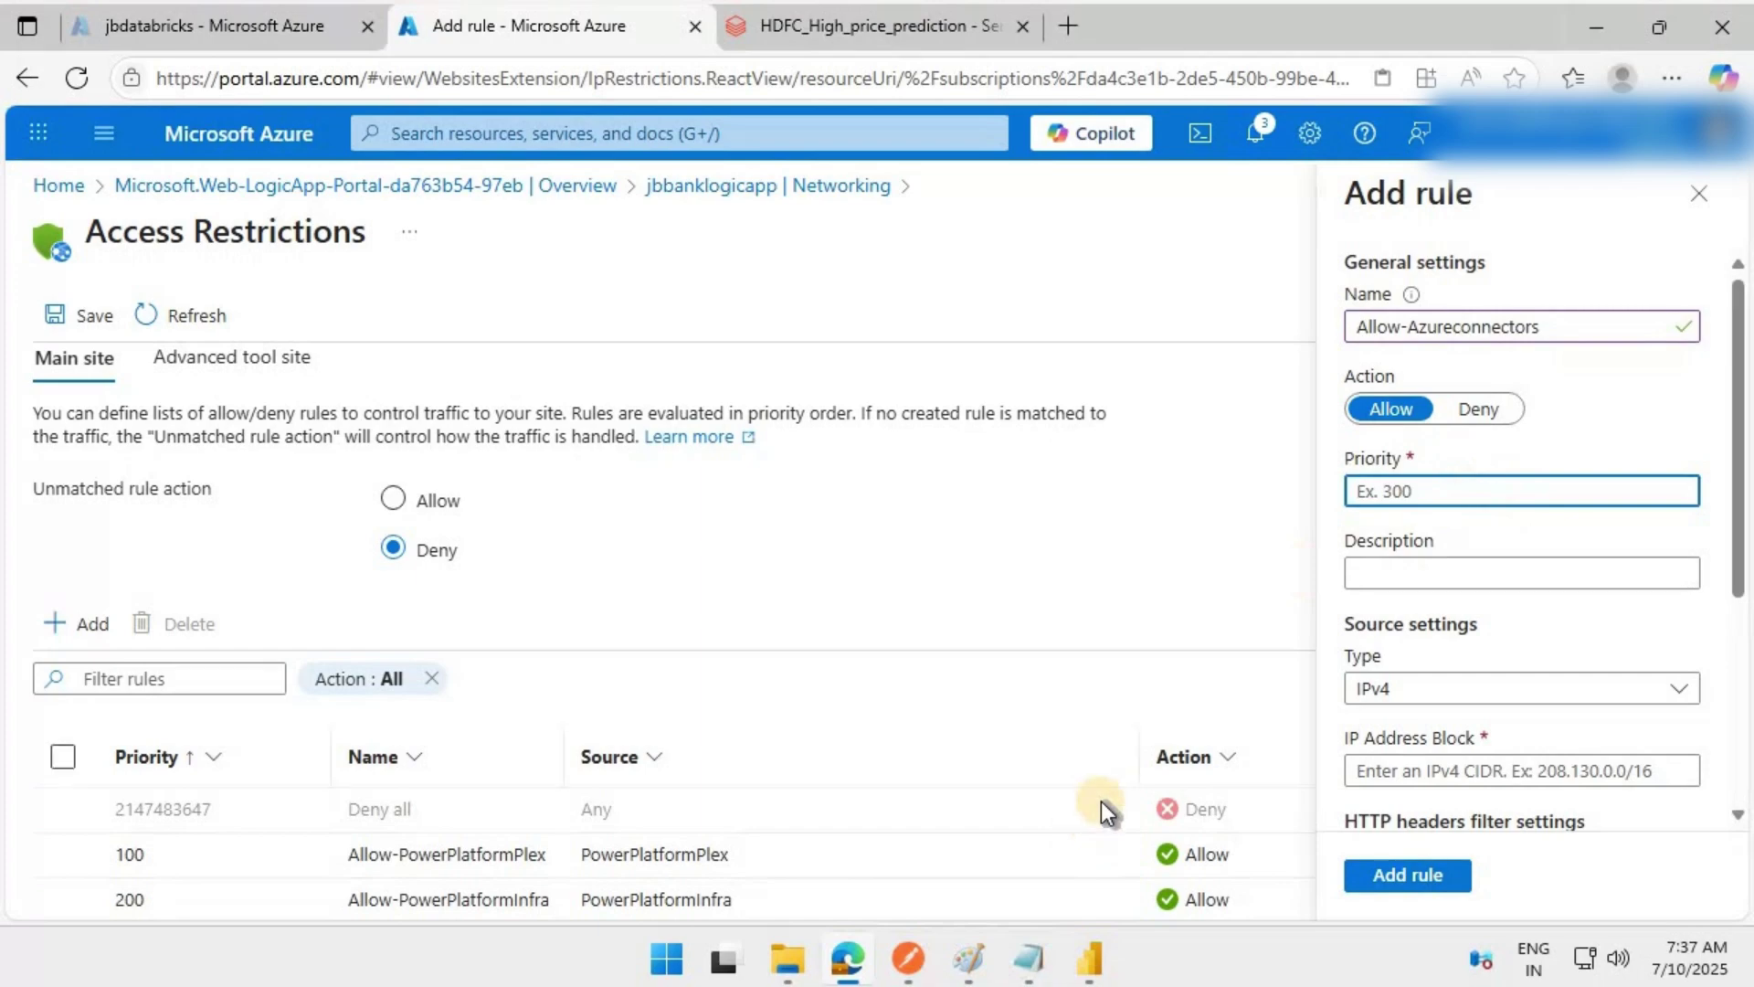
pyautogui.write('300')
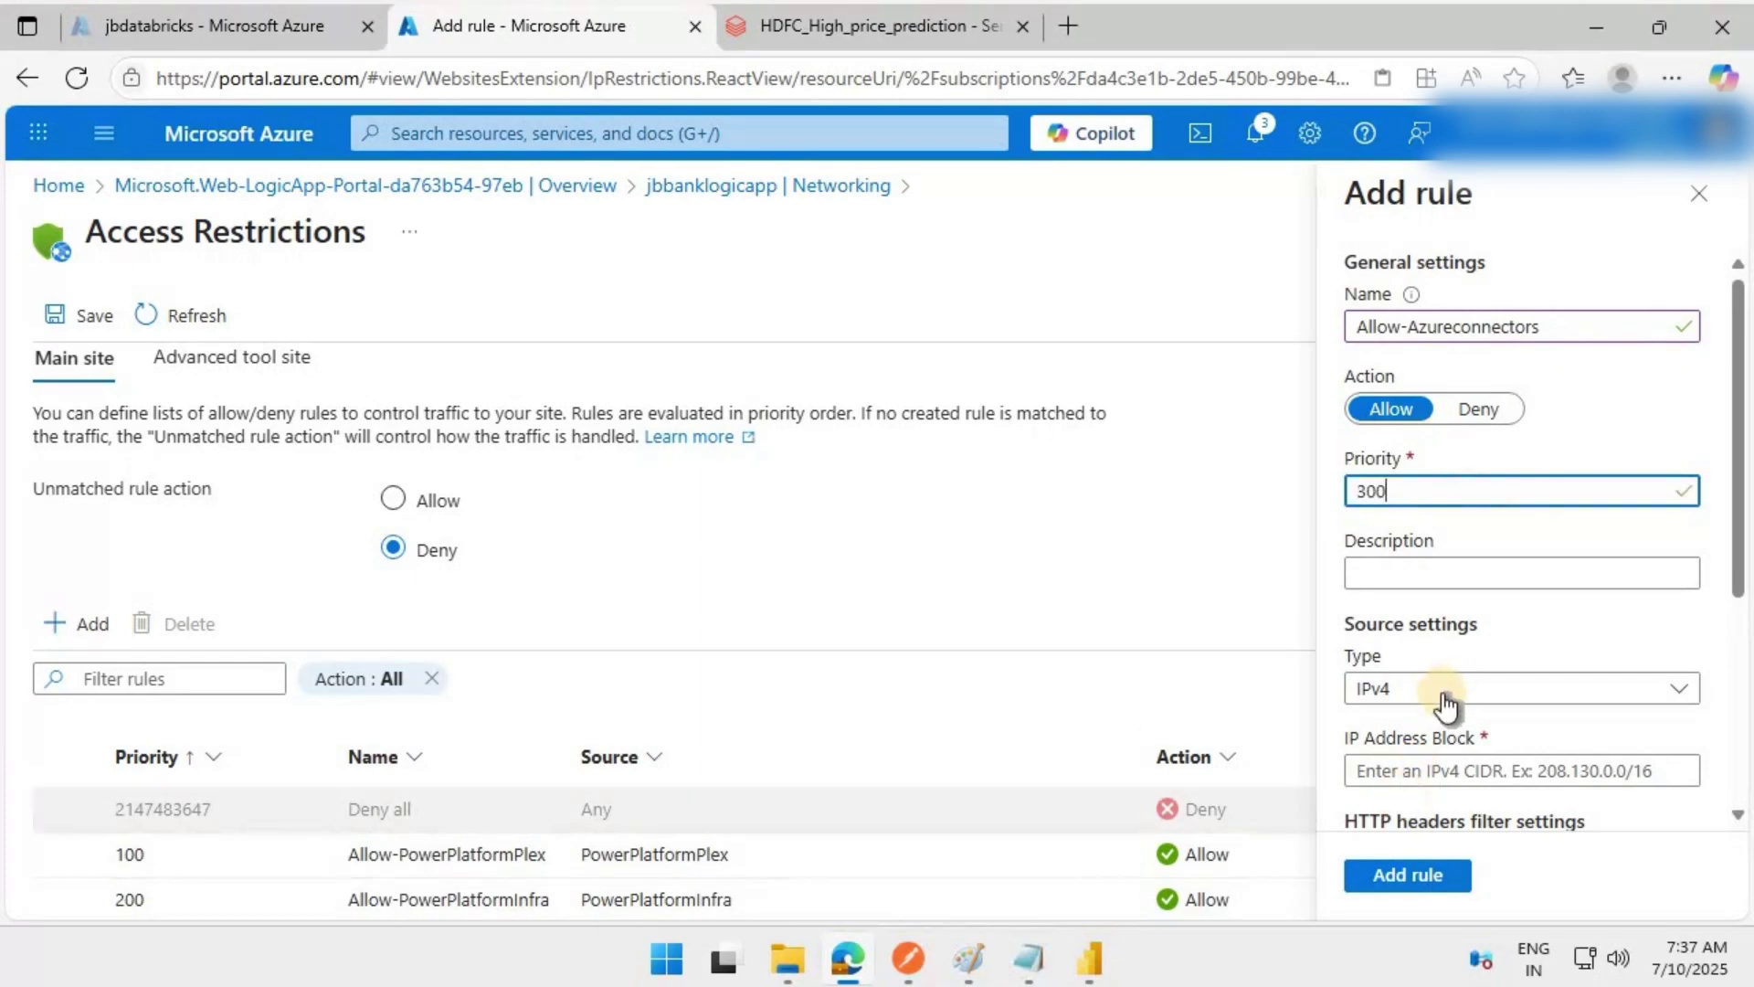
# Set the third rule's source to the AzureConnectors service tag and add it to the main site rules.
pyautogui.click(1446, 693)
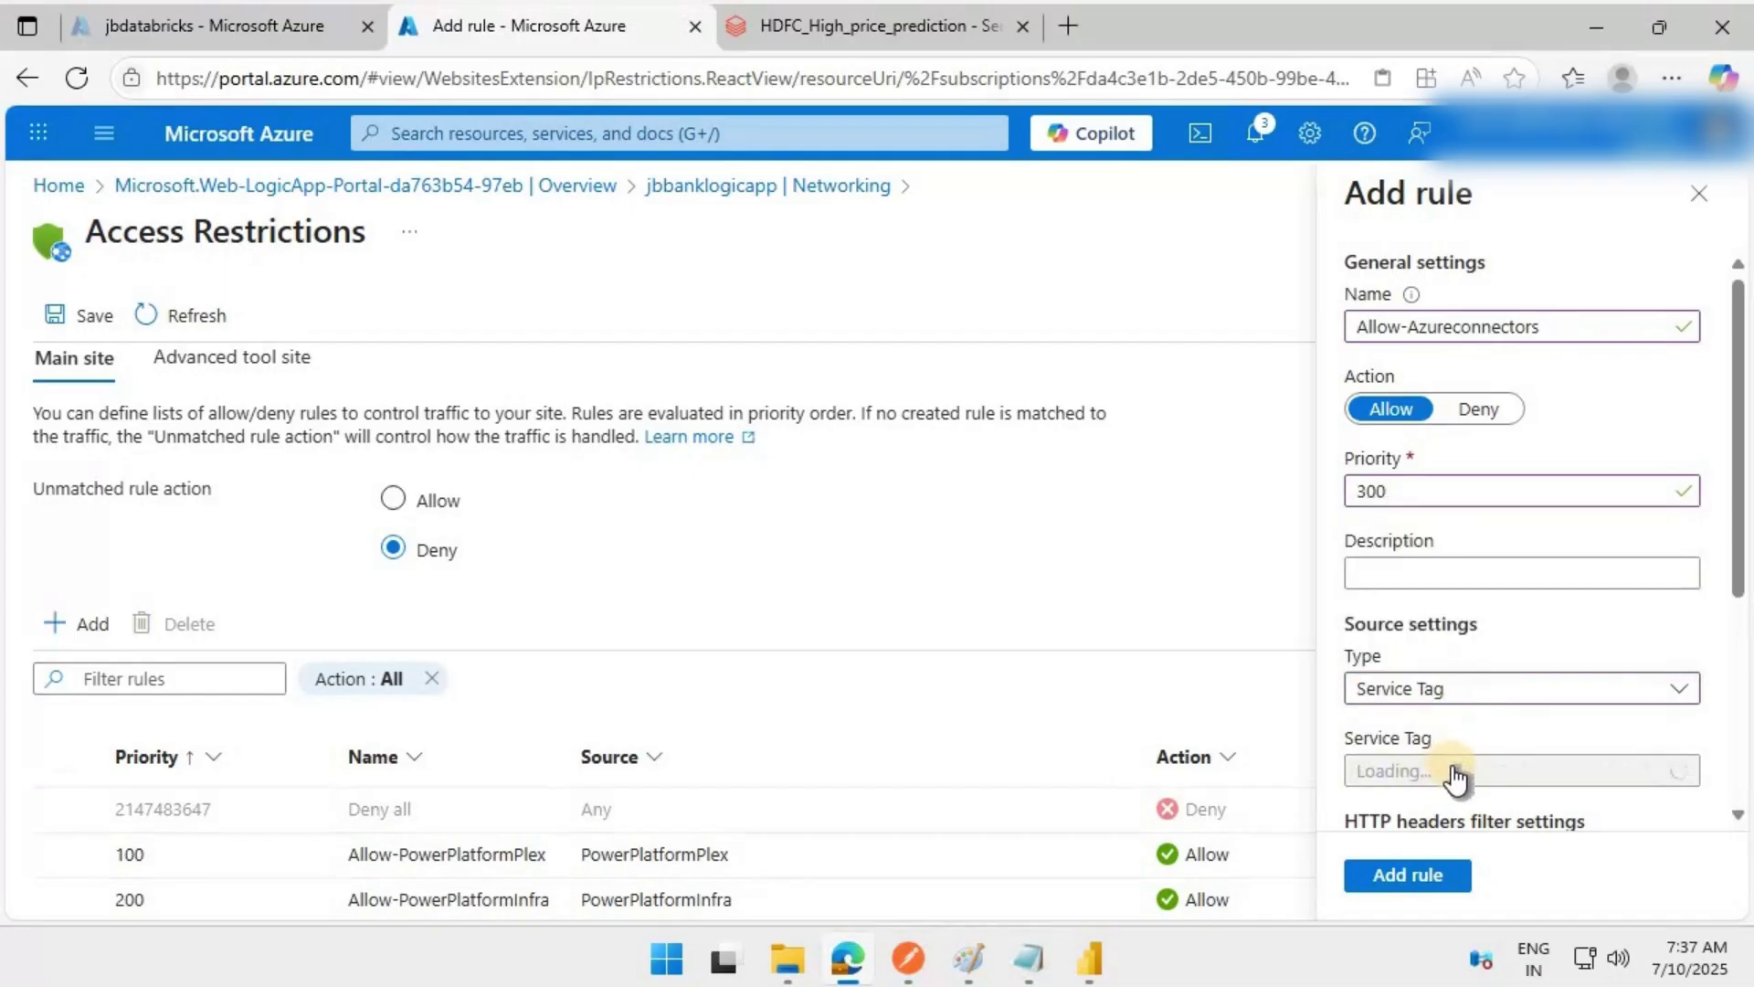
pyautogui.click(1468, 770)
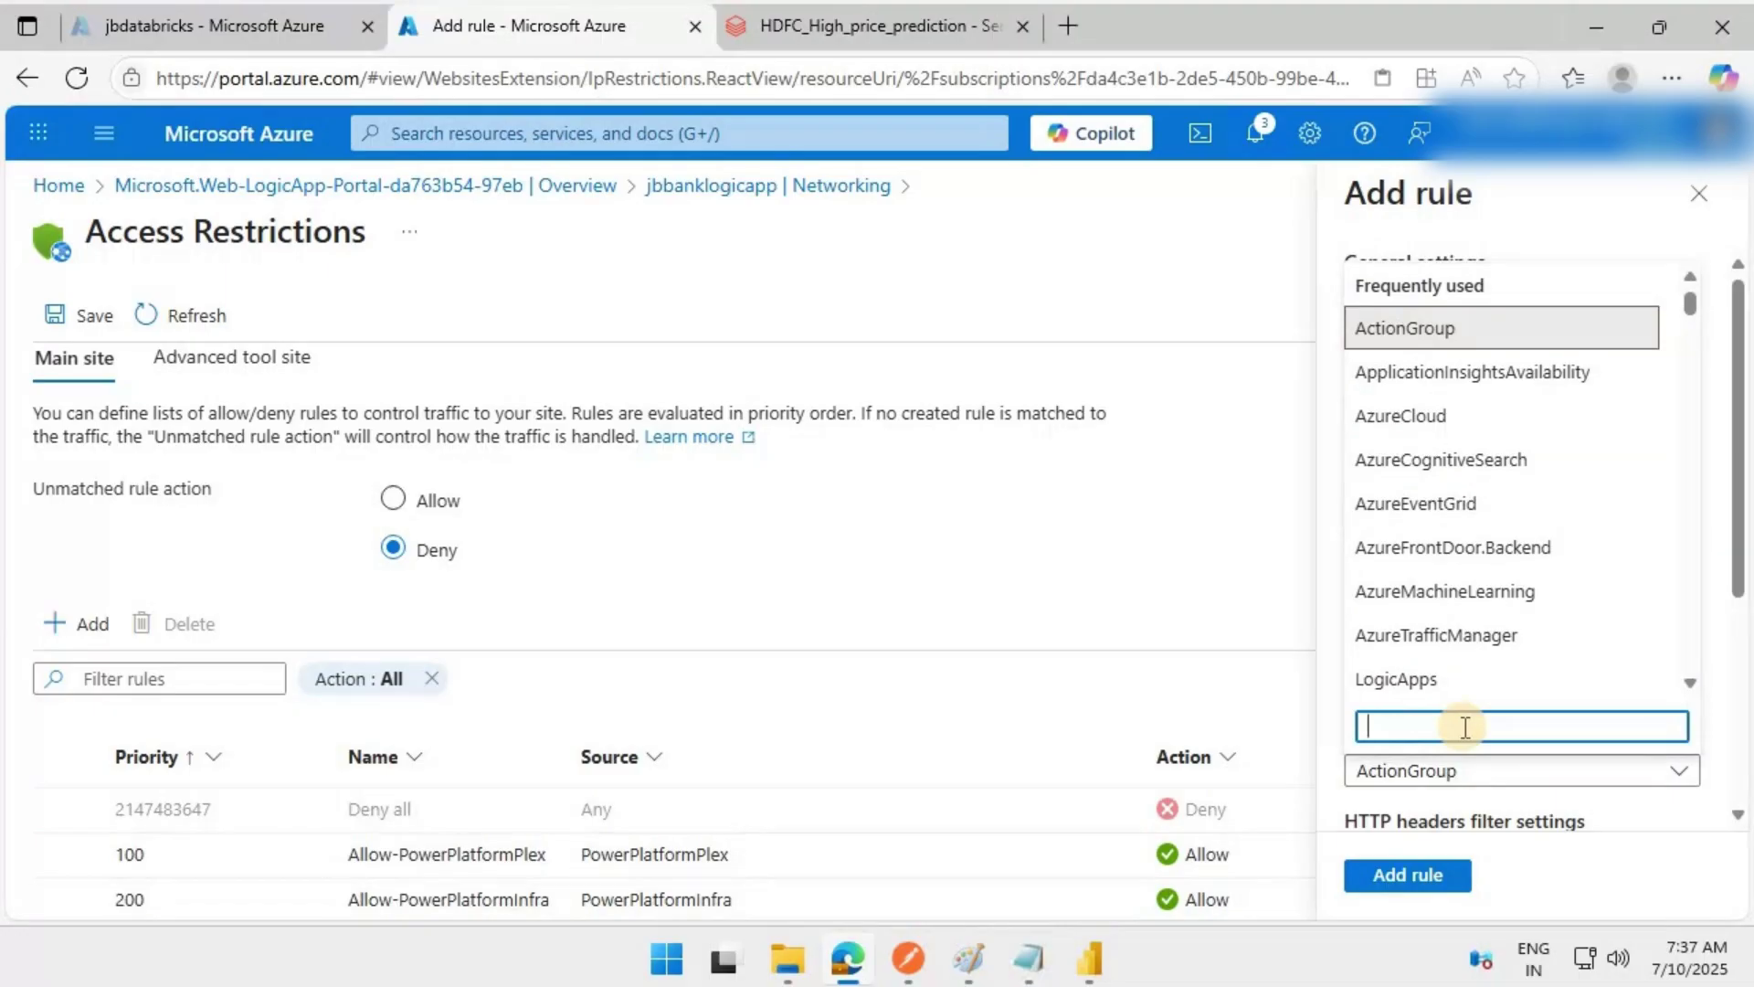
pyautogui.write('azureconn')
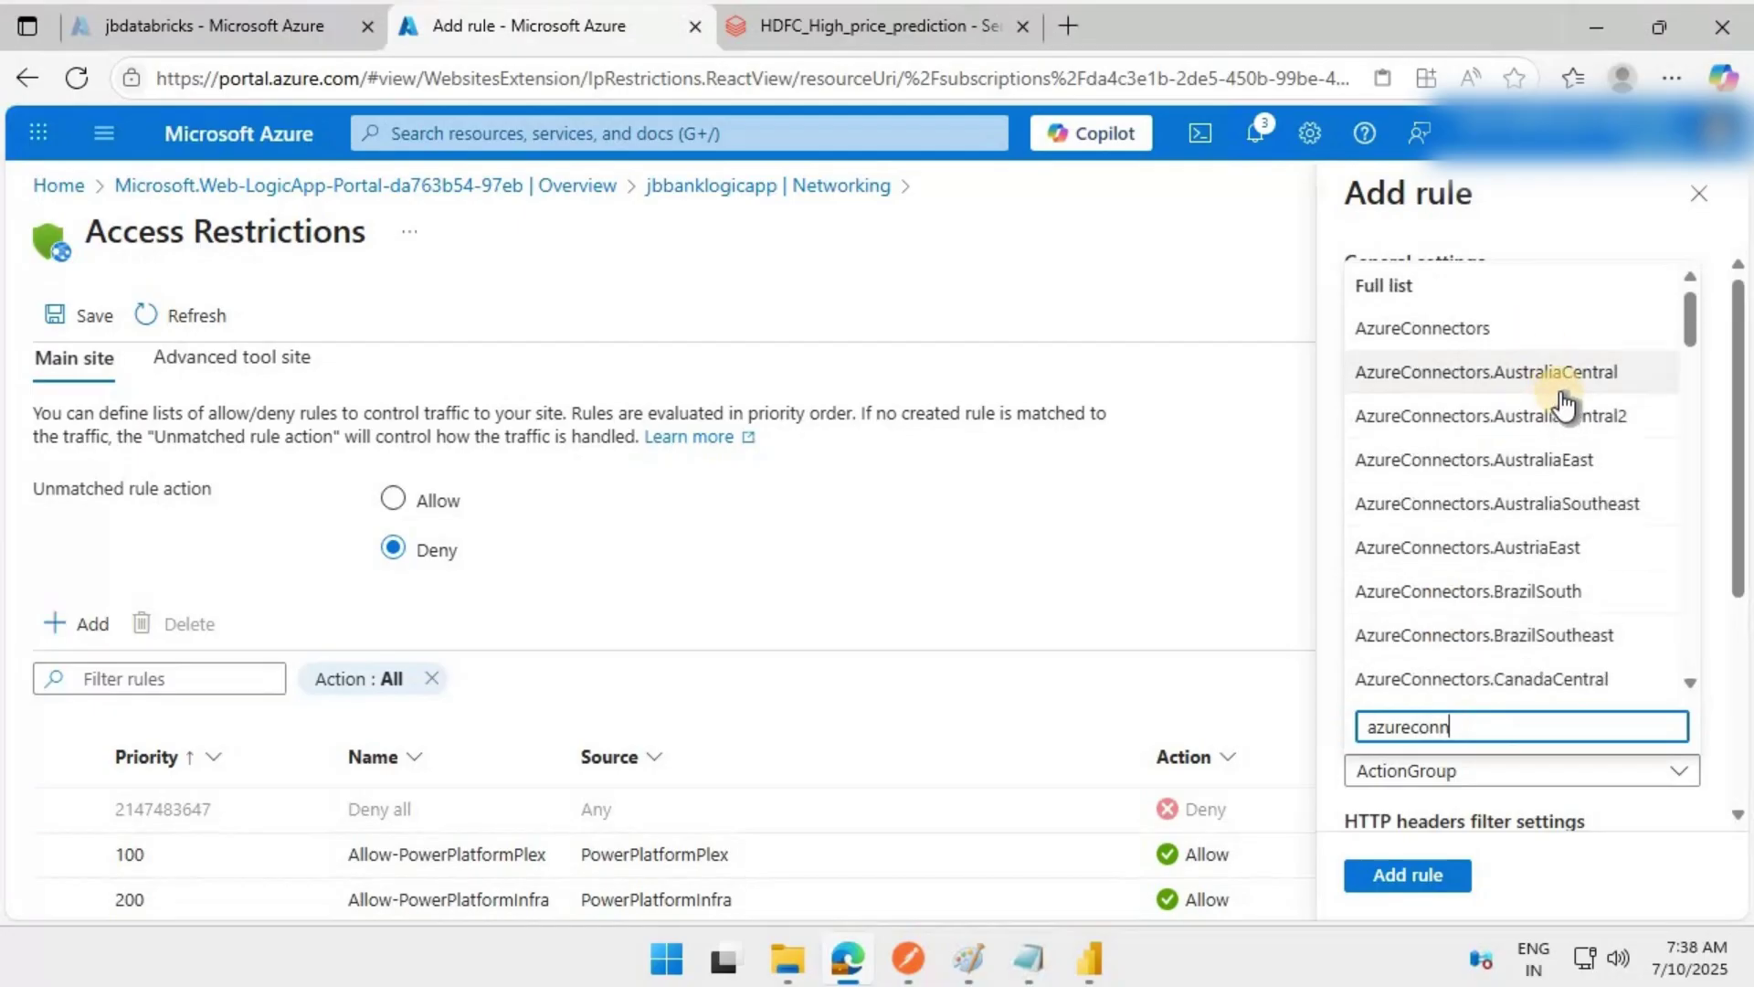
pyautogui.click(1510, 337)
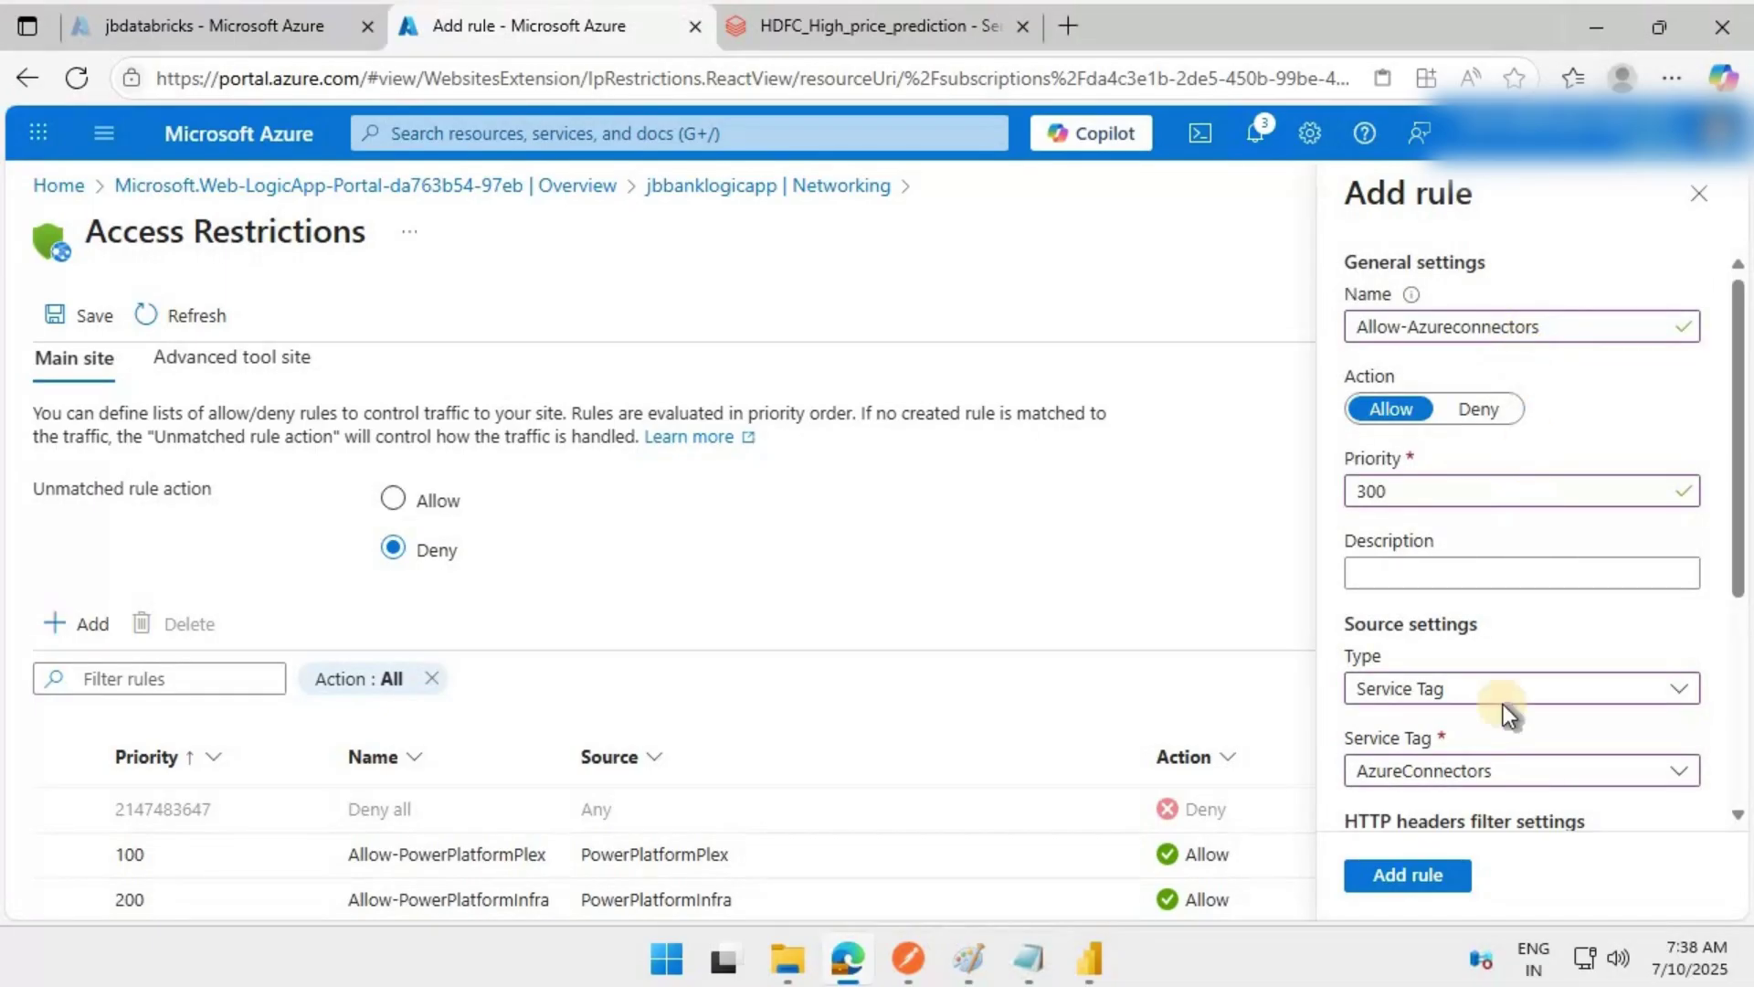
pyautogui.click(1419, 877)
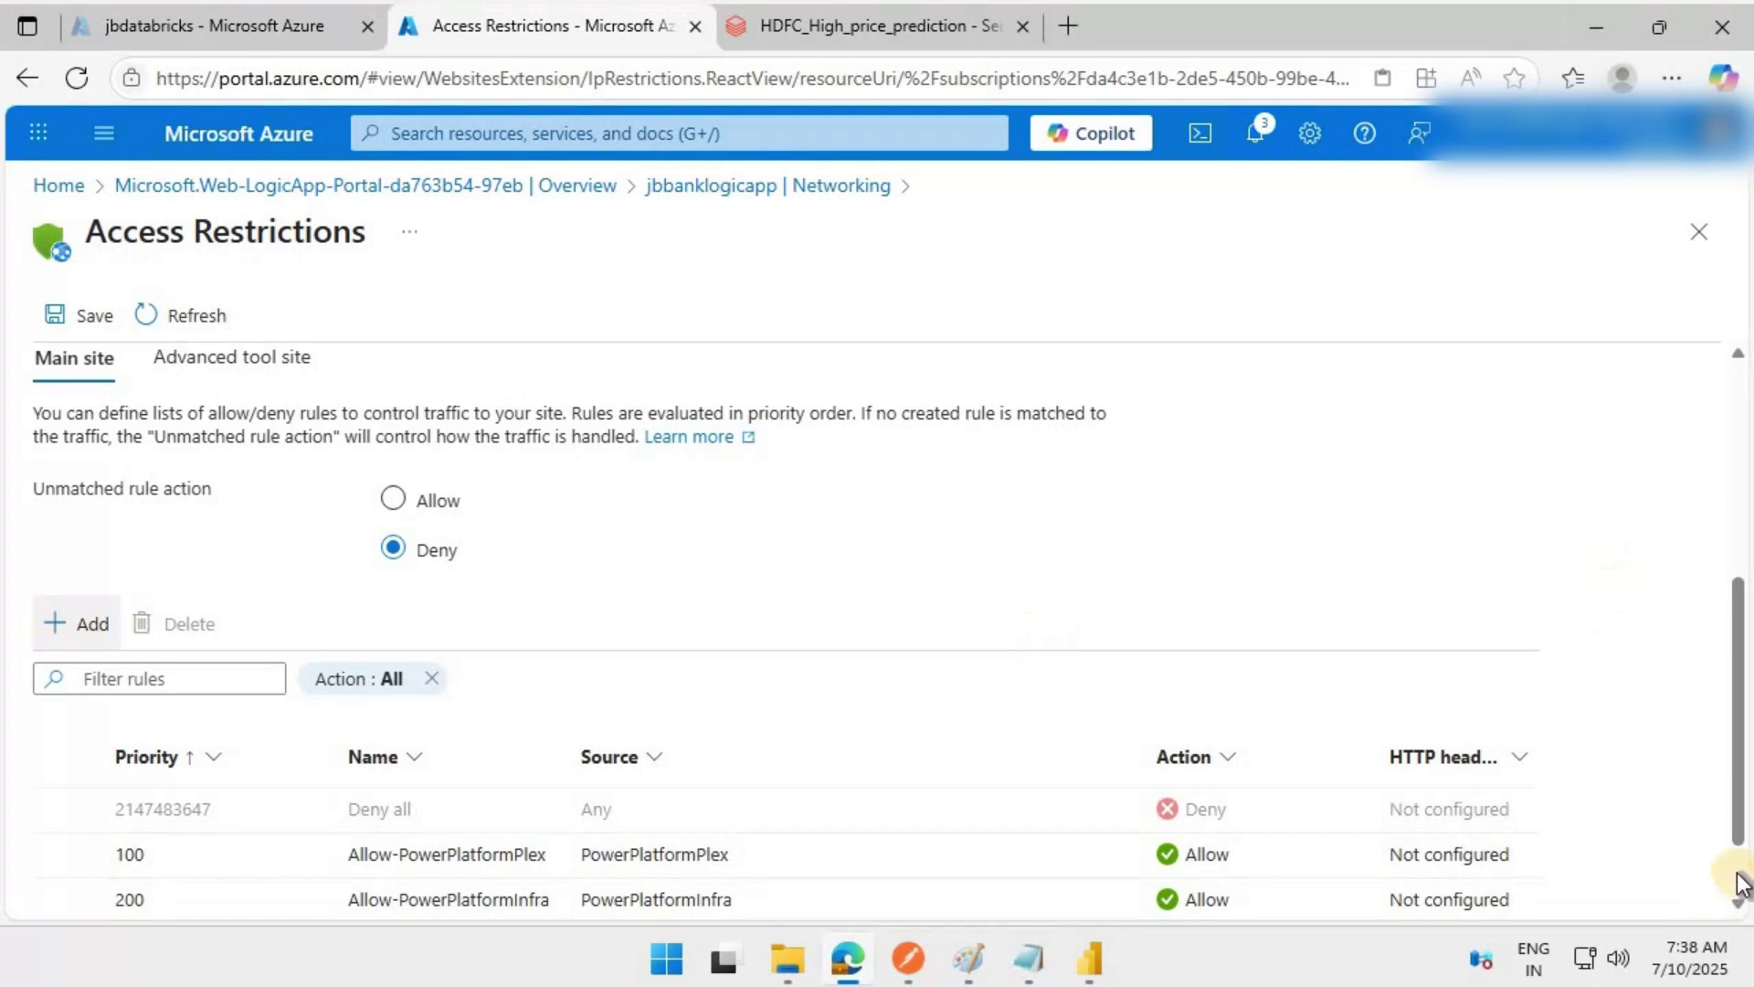
pyautogui.scroll(-1, 782, 743)
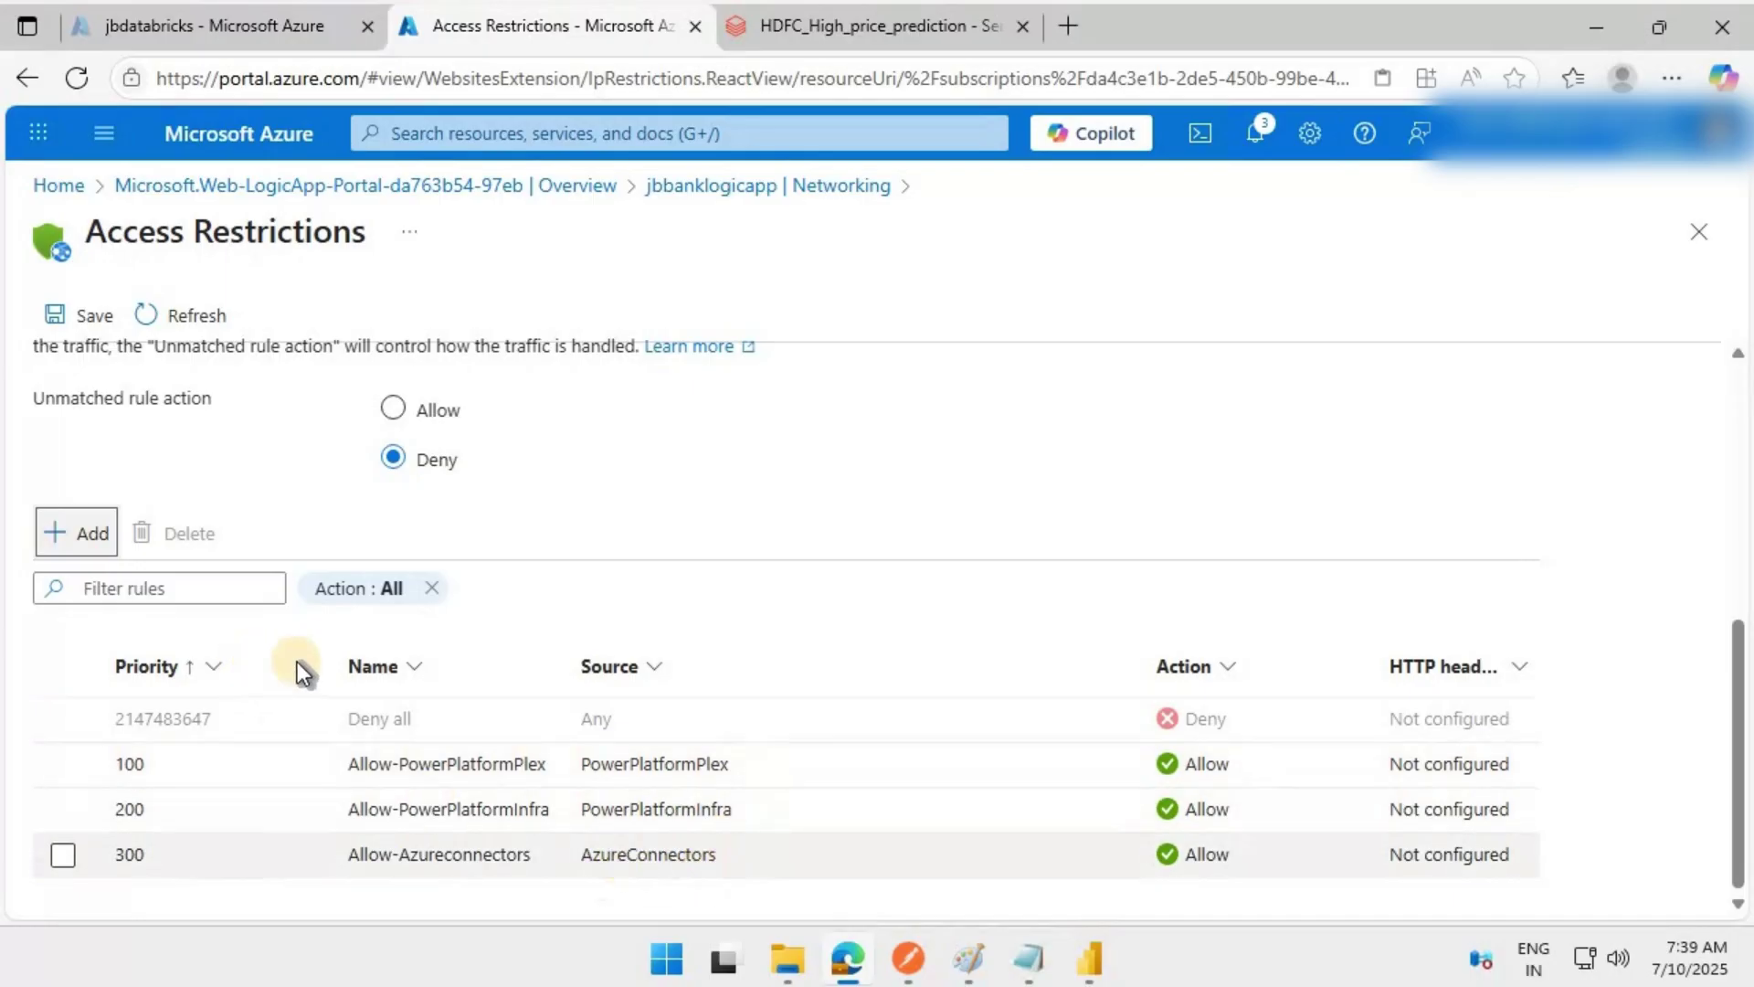
# Switch to Power BI Desktop, return to the report and change the Power Automate visual's button text to Click ME.
pyautogui.click(1092, 964)
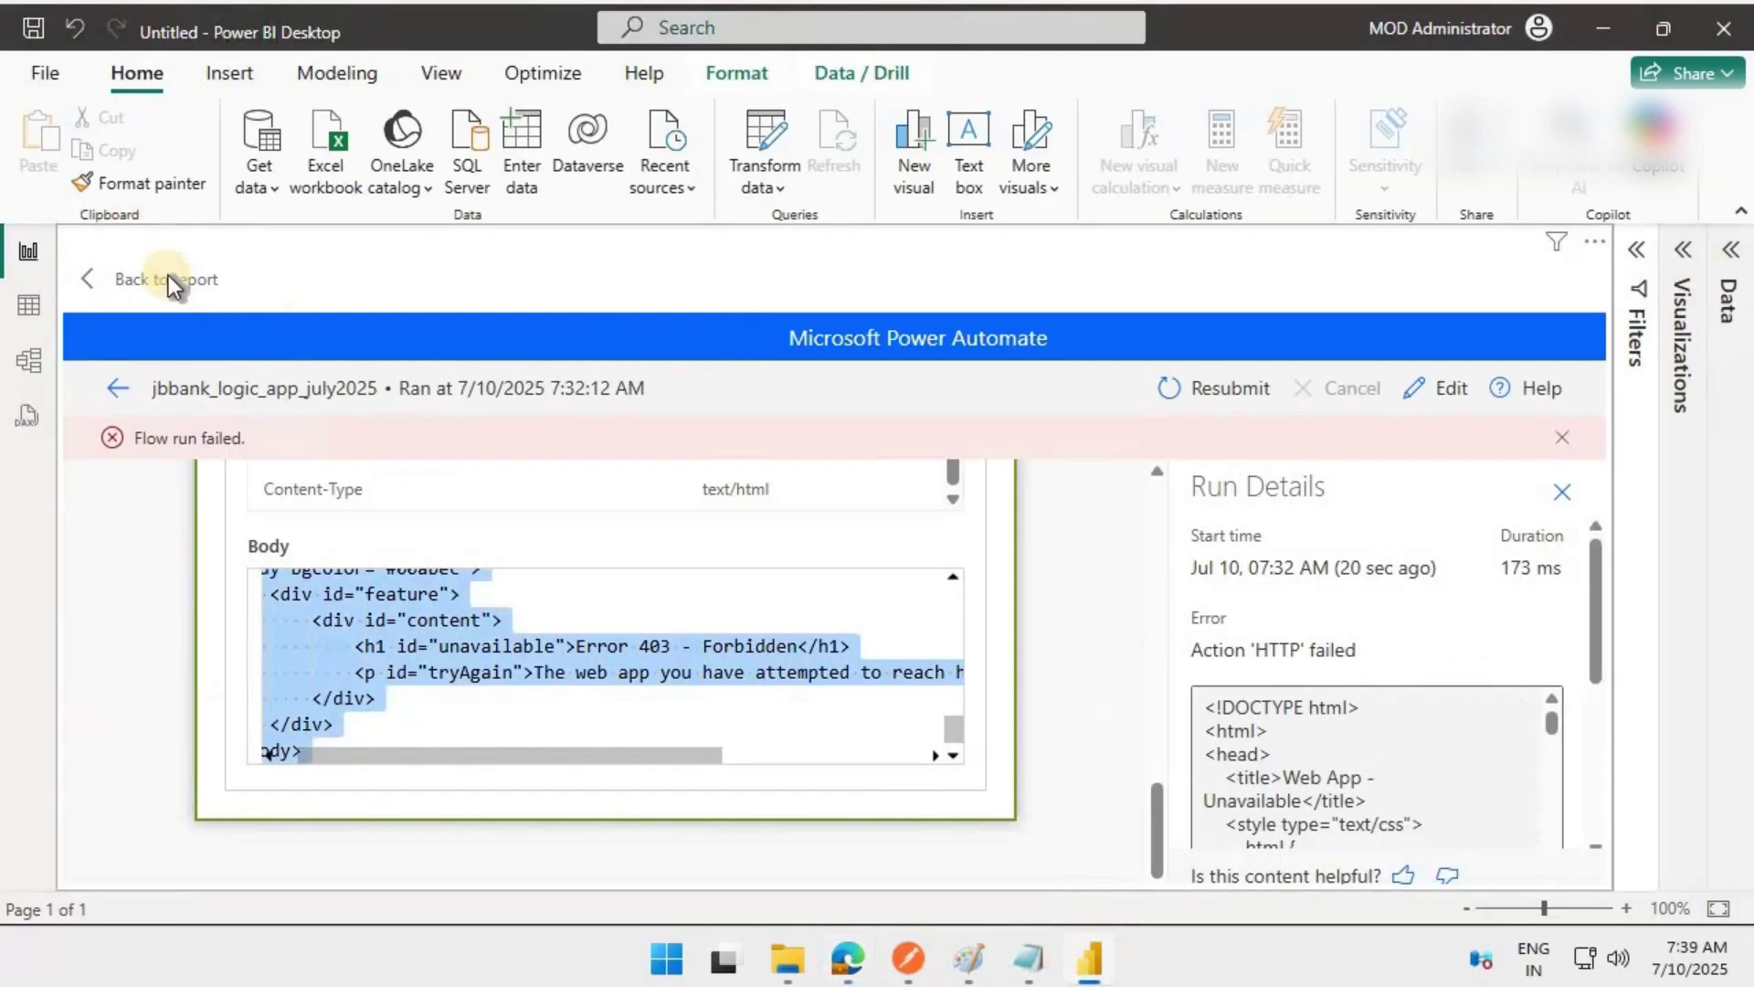
pyautogui.click(172, 282)
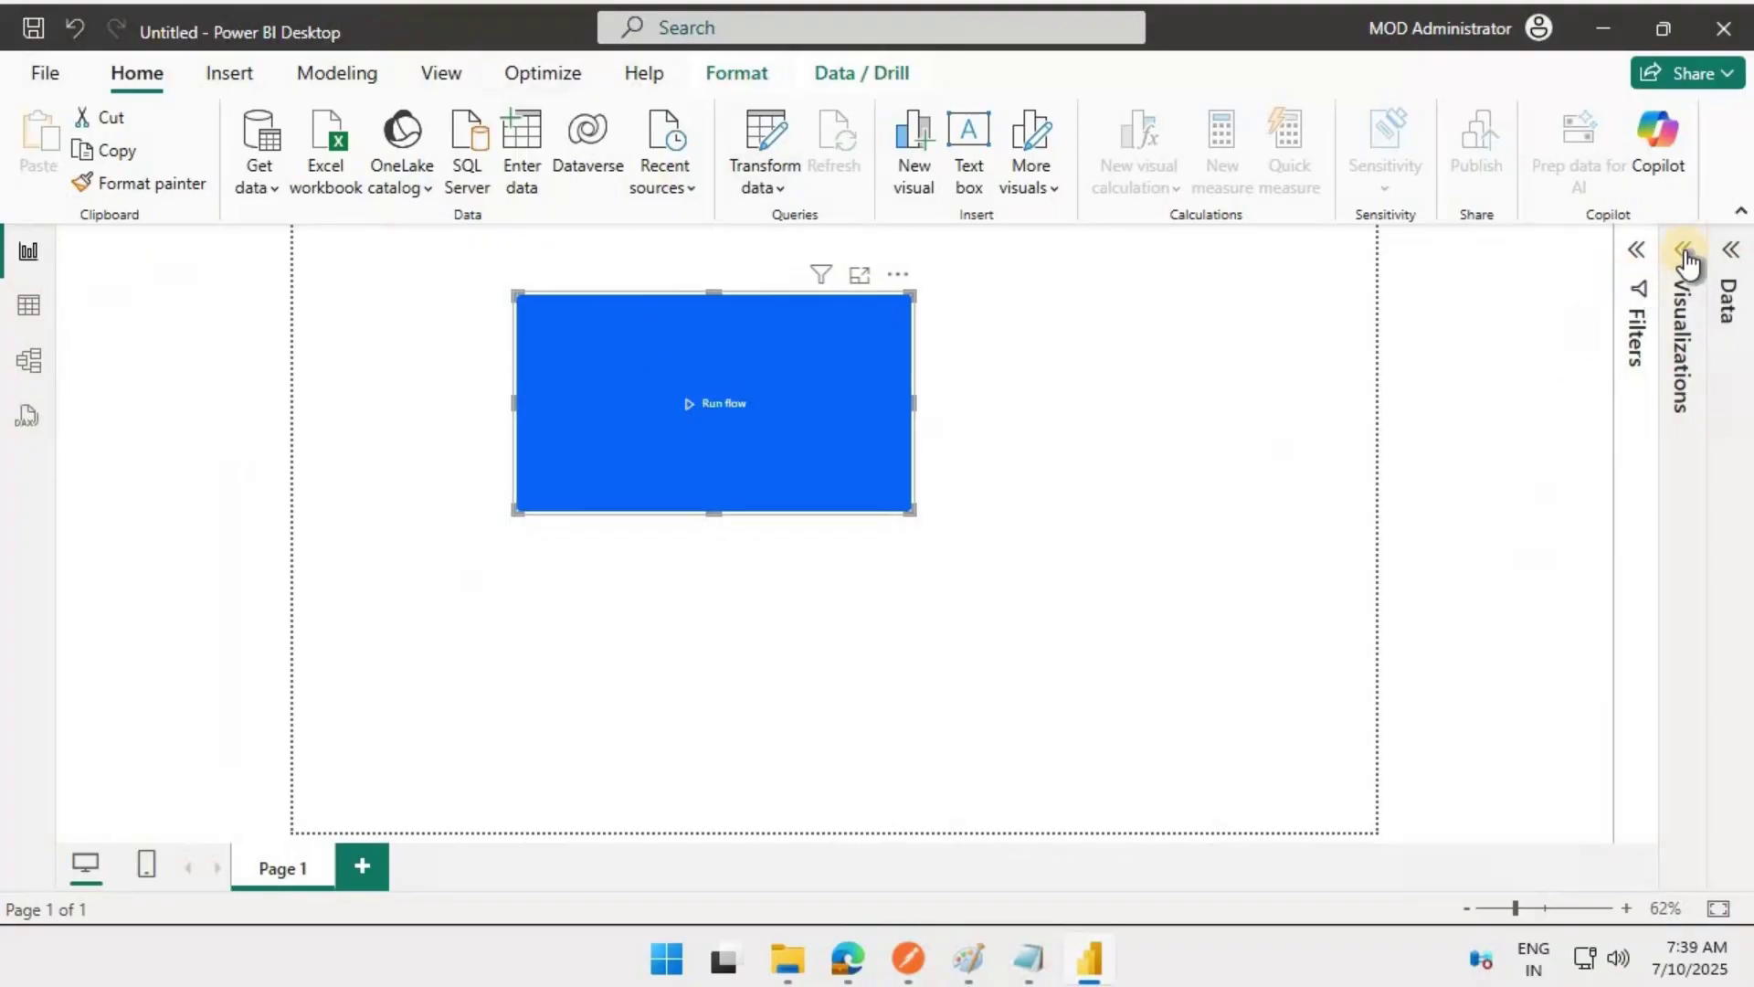
pyautogui.click(1681, 347)
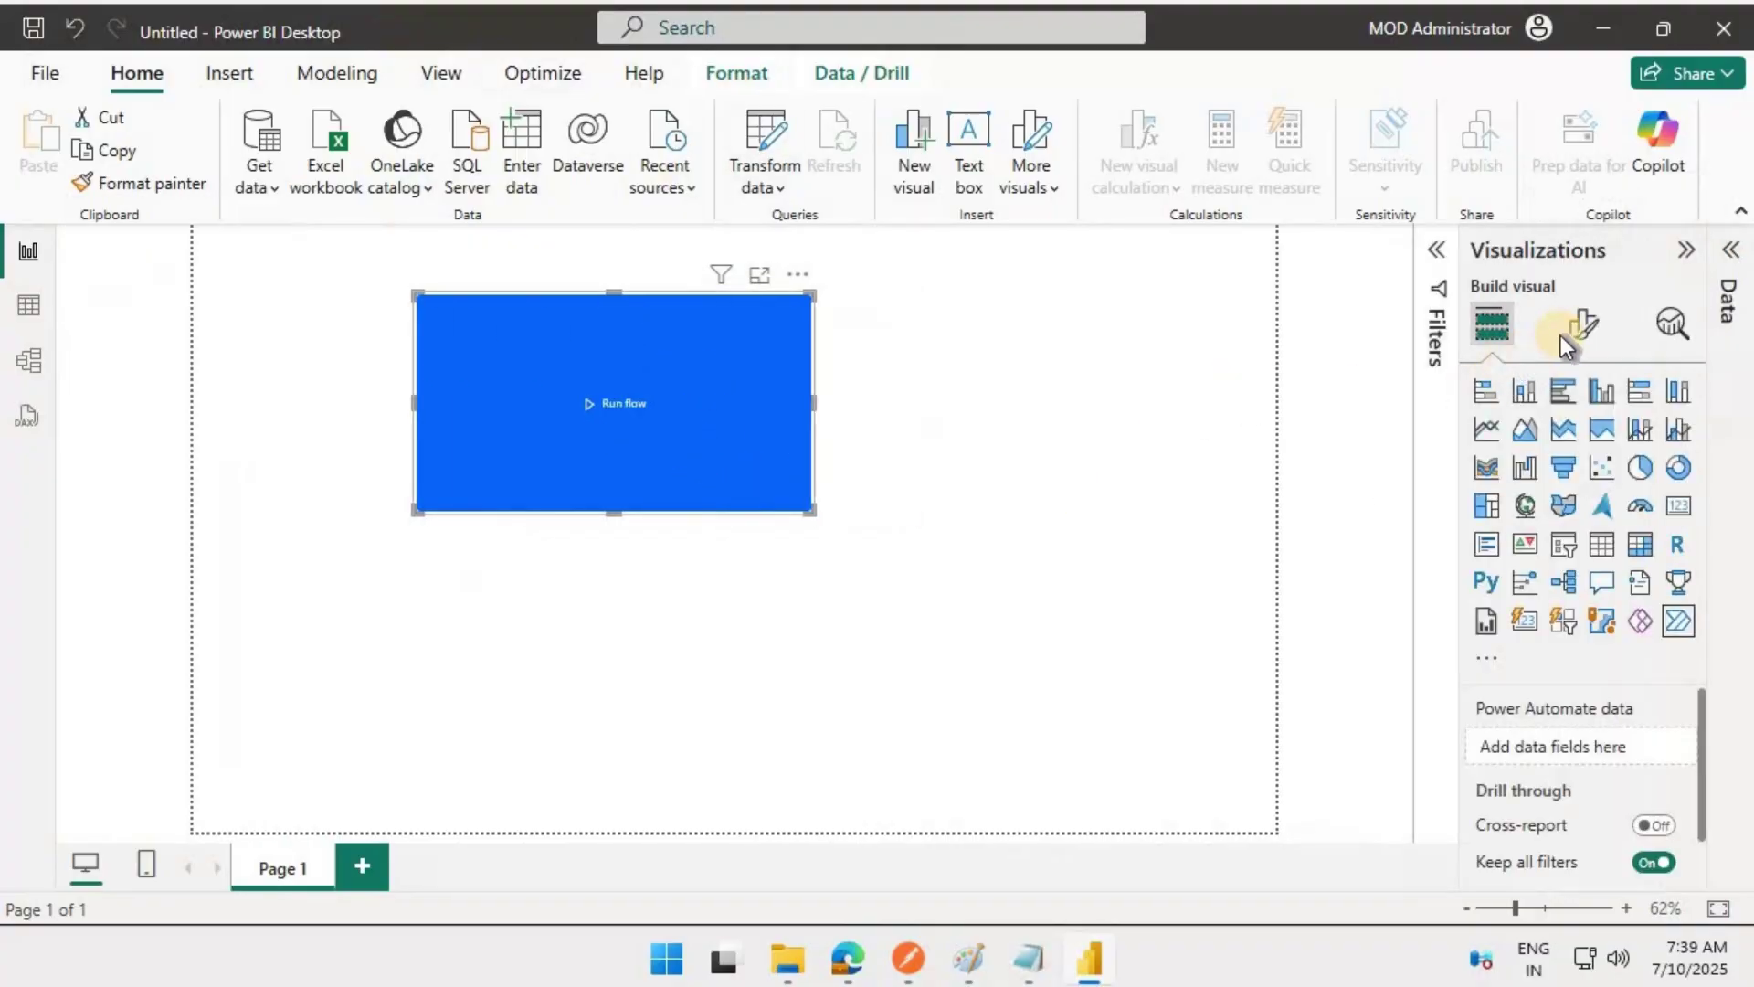
pyautogui.click(1580, 345)
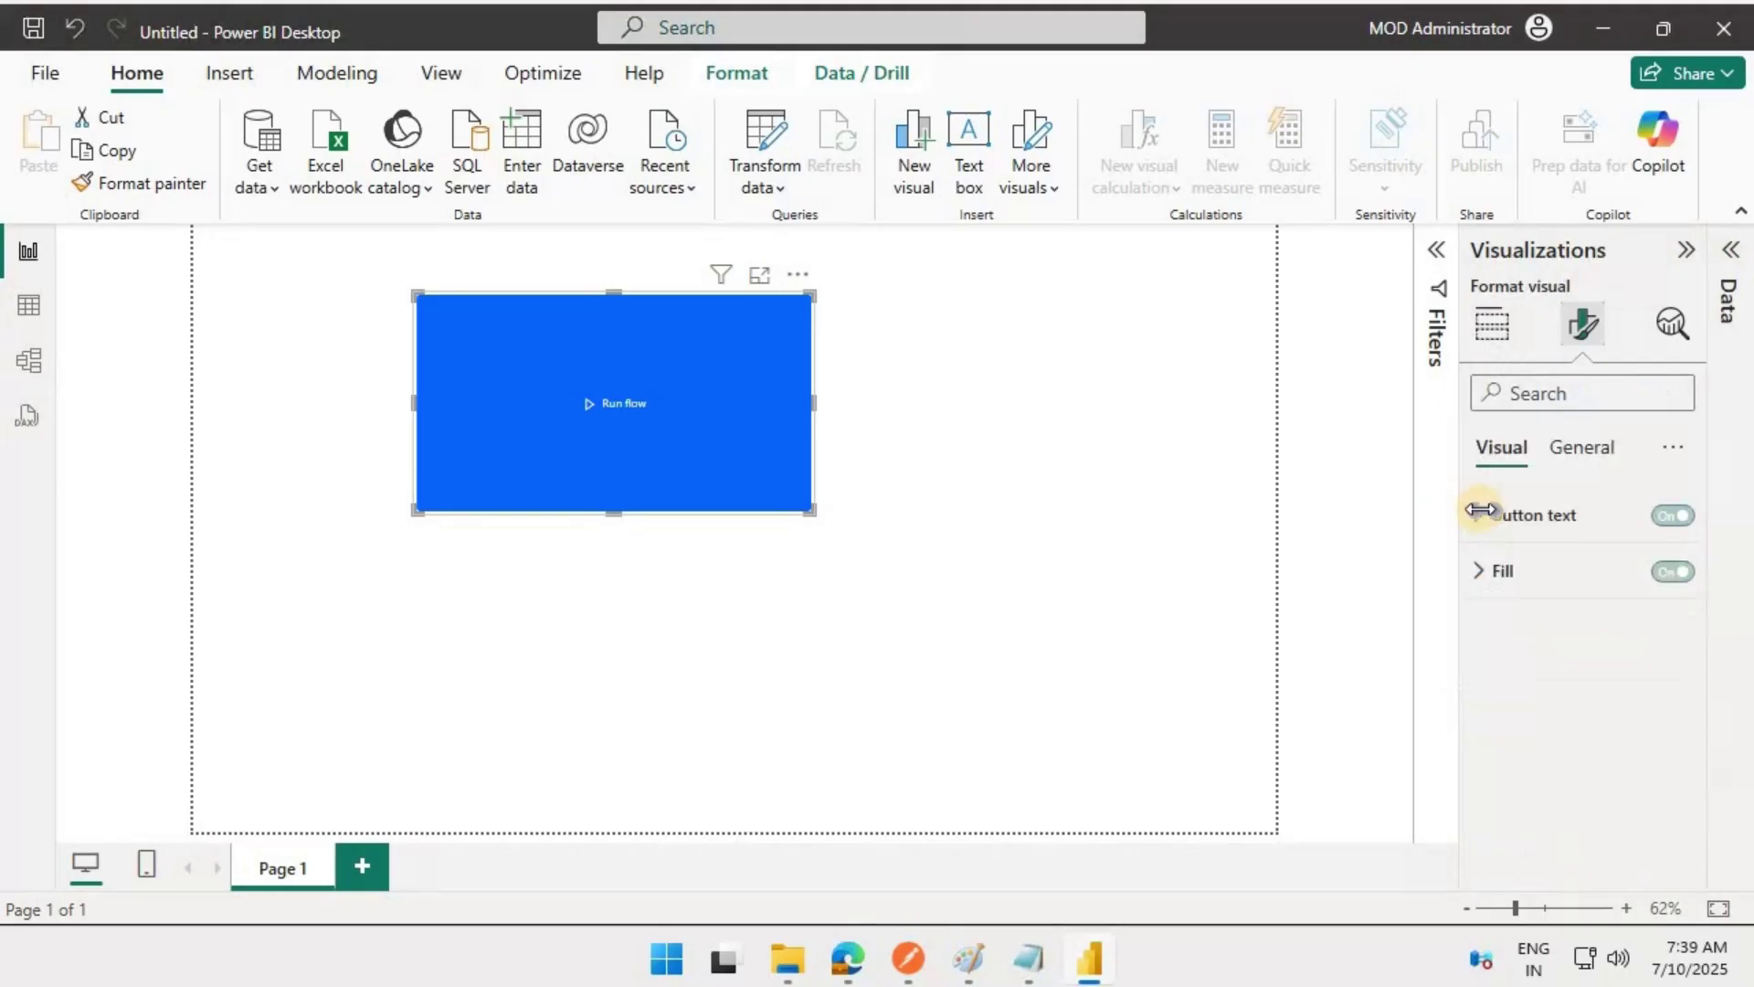
pyautogui.click(1486, 523)
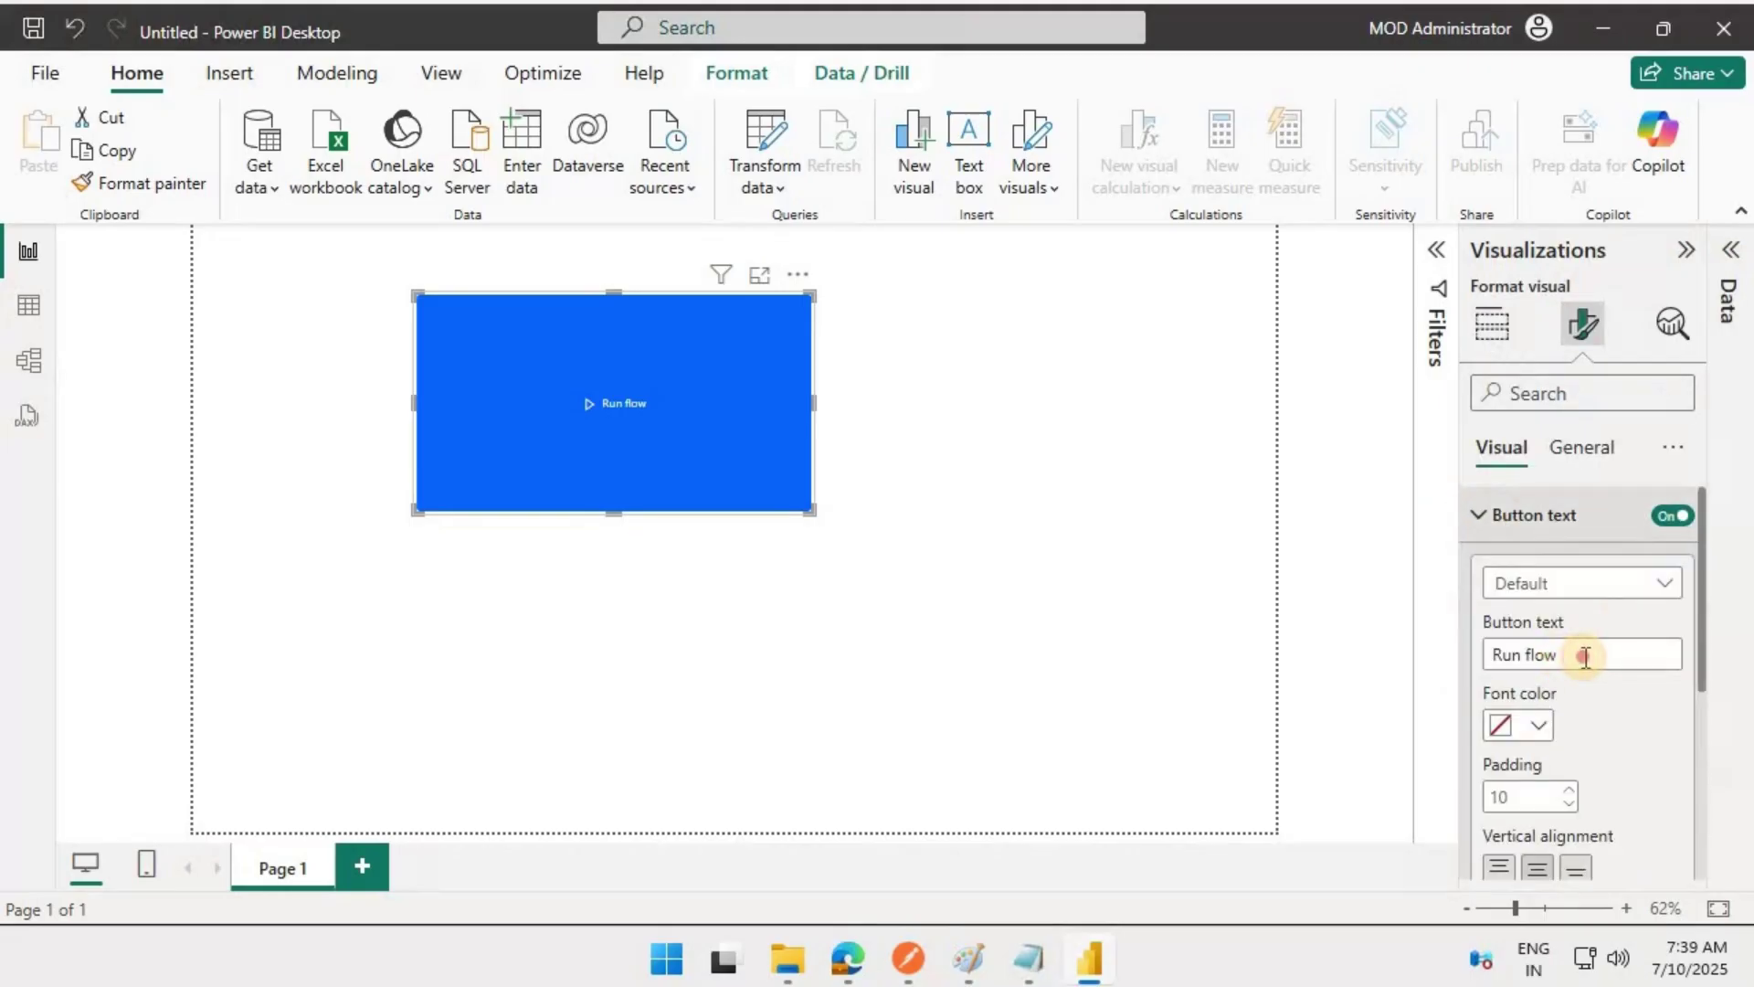
pyautogui.press('Tab')
pyautogui.hotkey('ctrl', 'a')
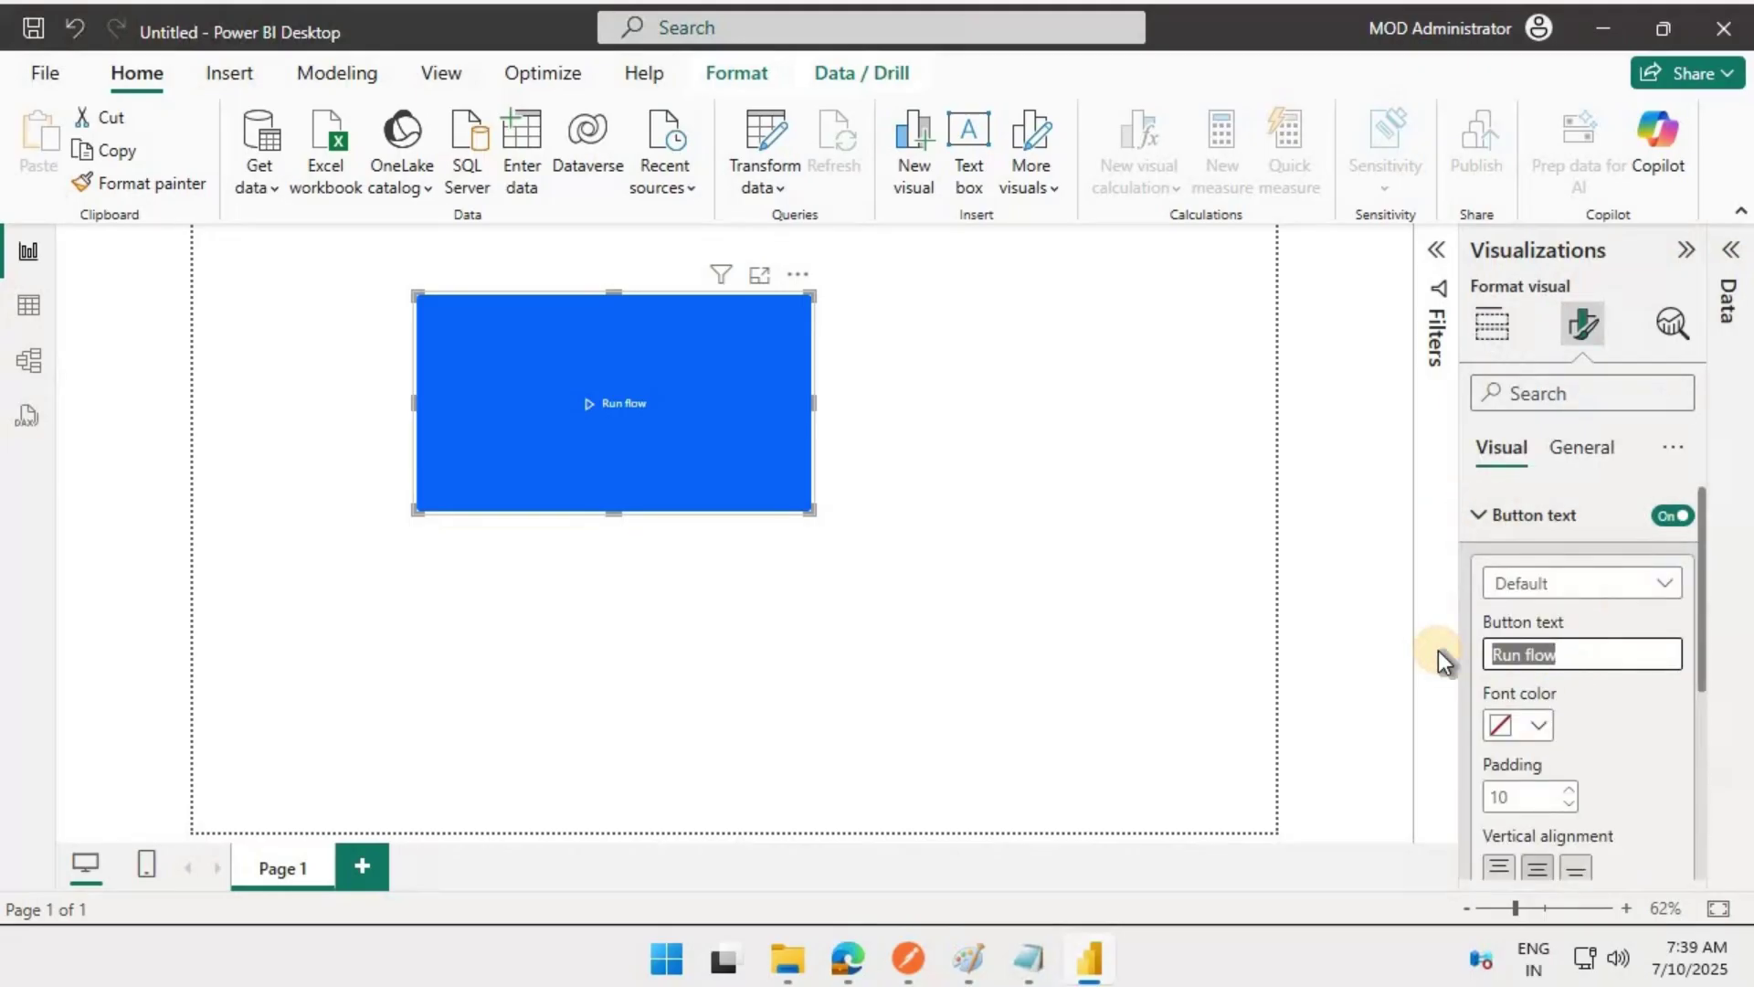
pyautogui.write('Click ME')
# Run the flow from the report button and open the latest run of jbbank_logic_app_july2025 from its run history.
pyautogui.keyDown('ctrl'); pyautogui.click(643, 407); pyautogui.keyUp('ctrl')
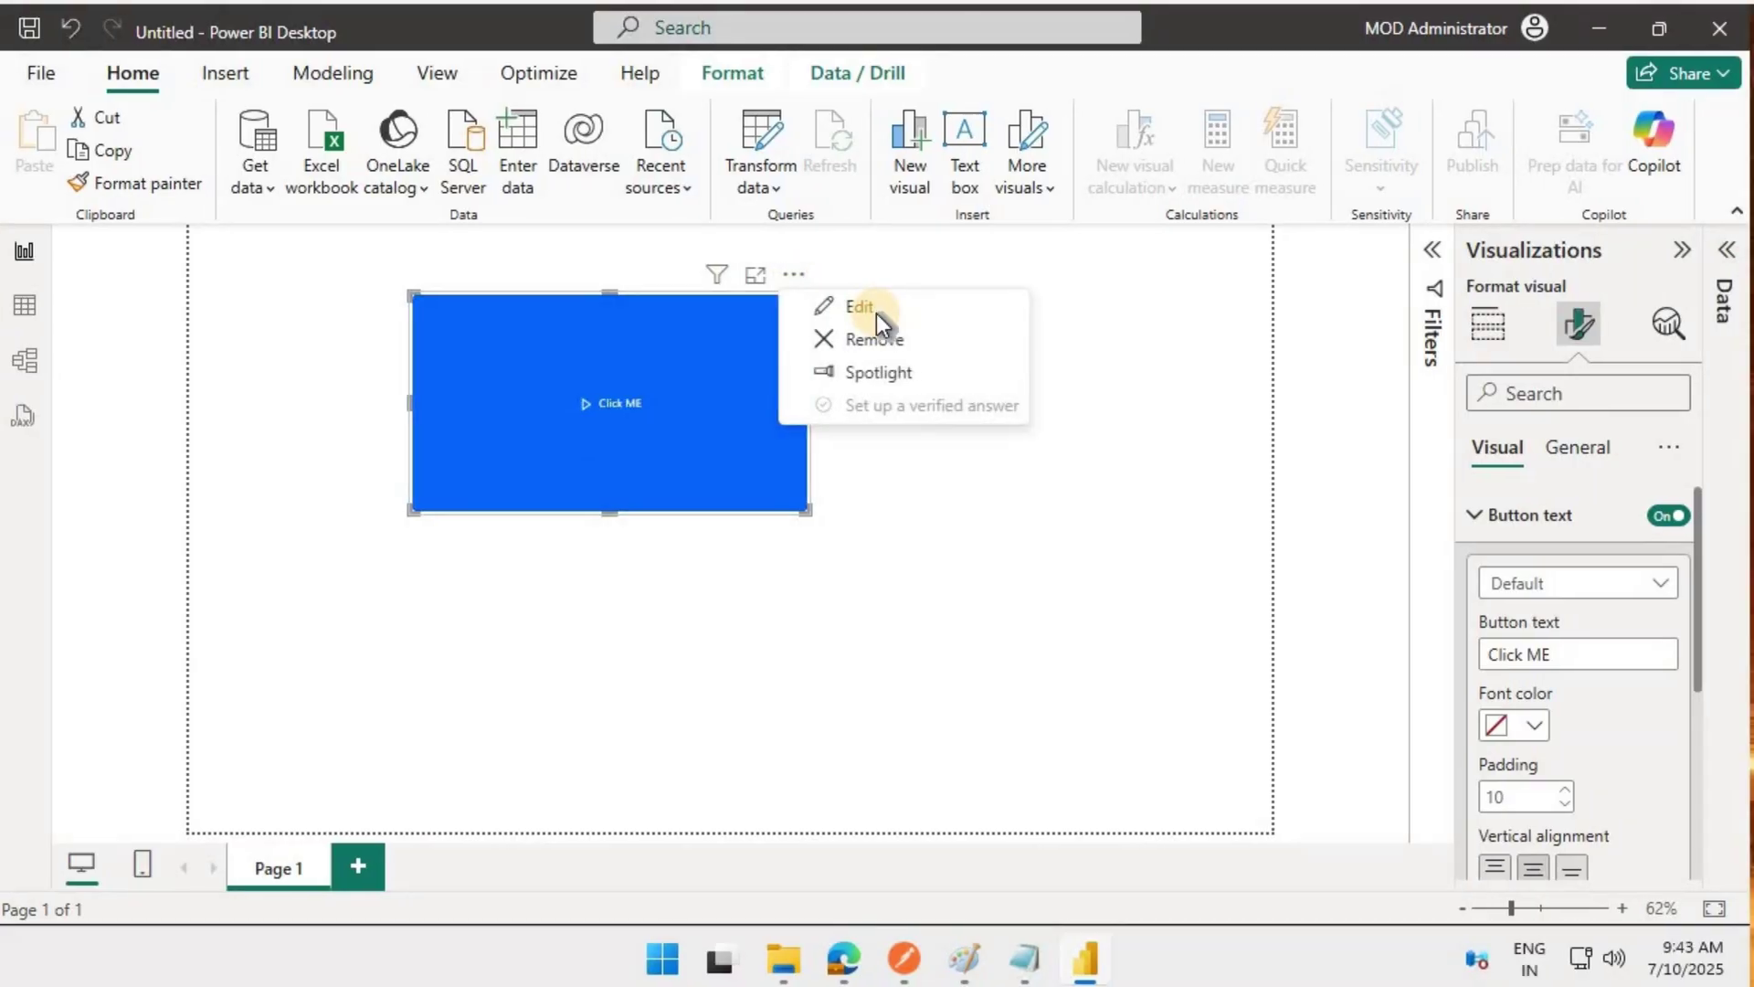
pyautogui.click(864, 309)
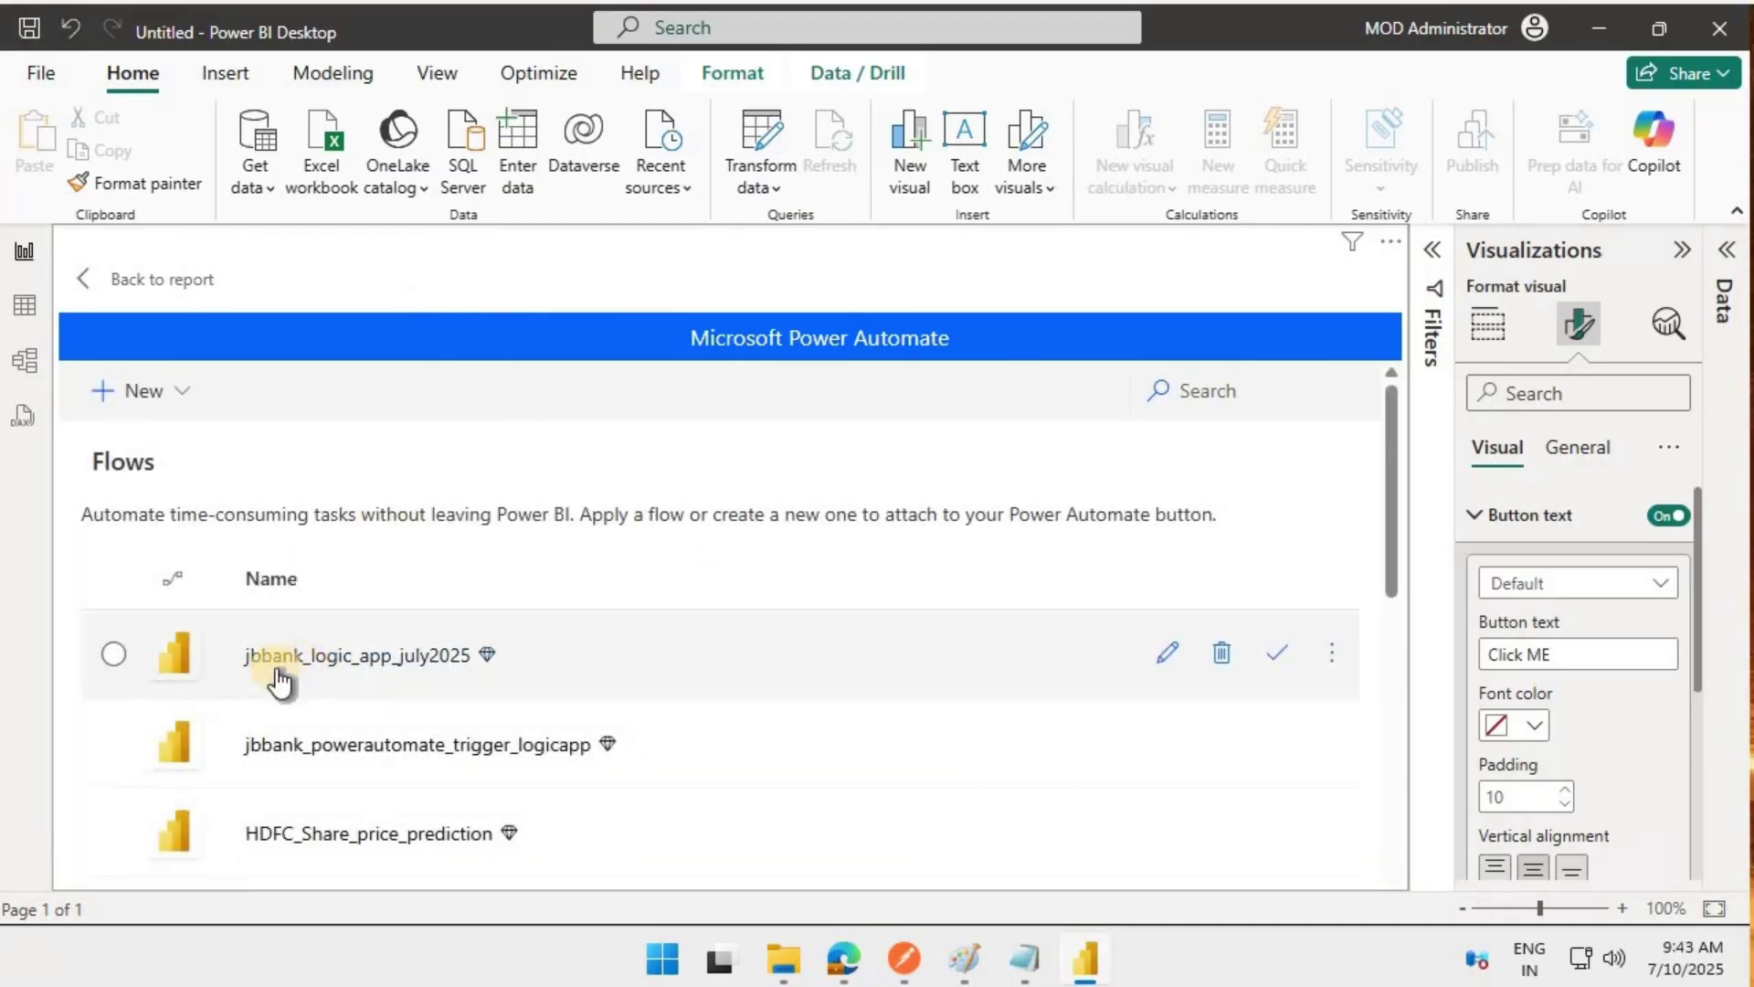
pyautogui.click(320, 657)
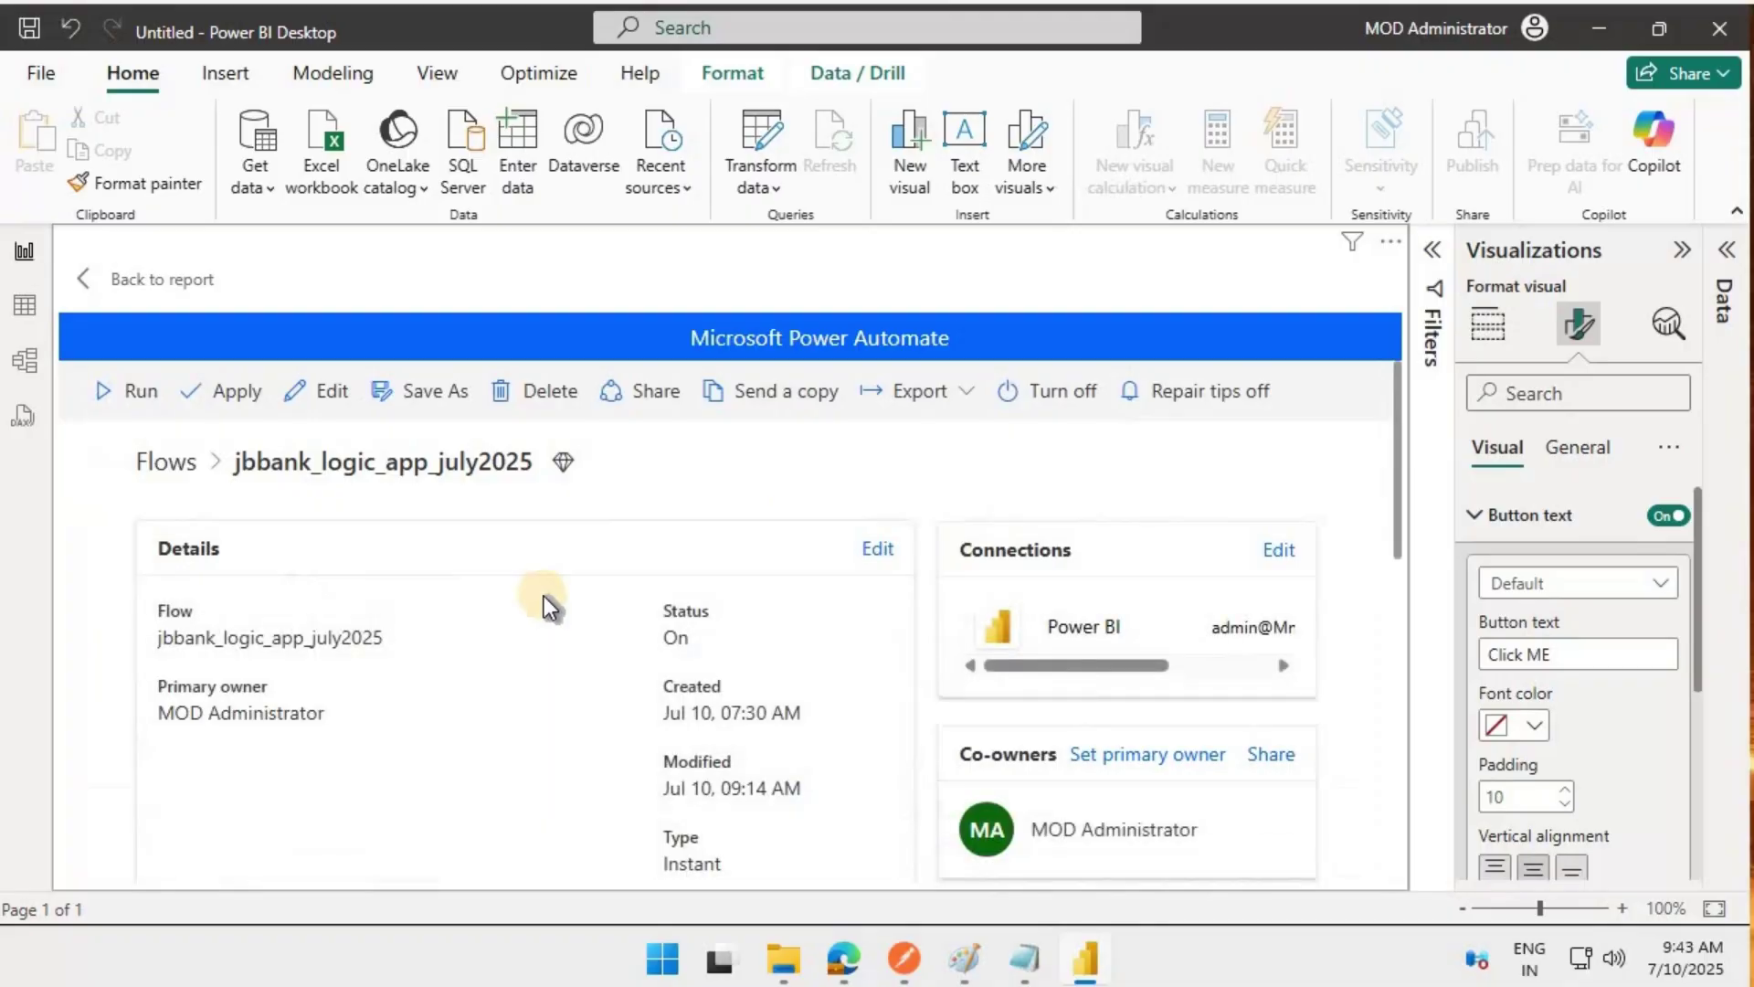
pyautogui.scroll(-8, 358, 585)
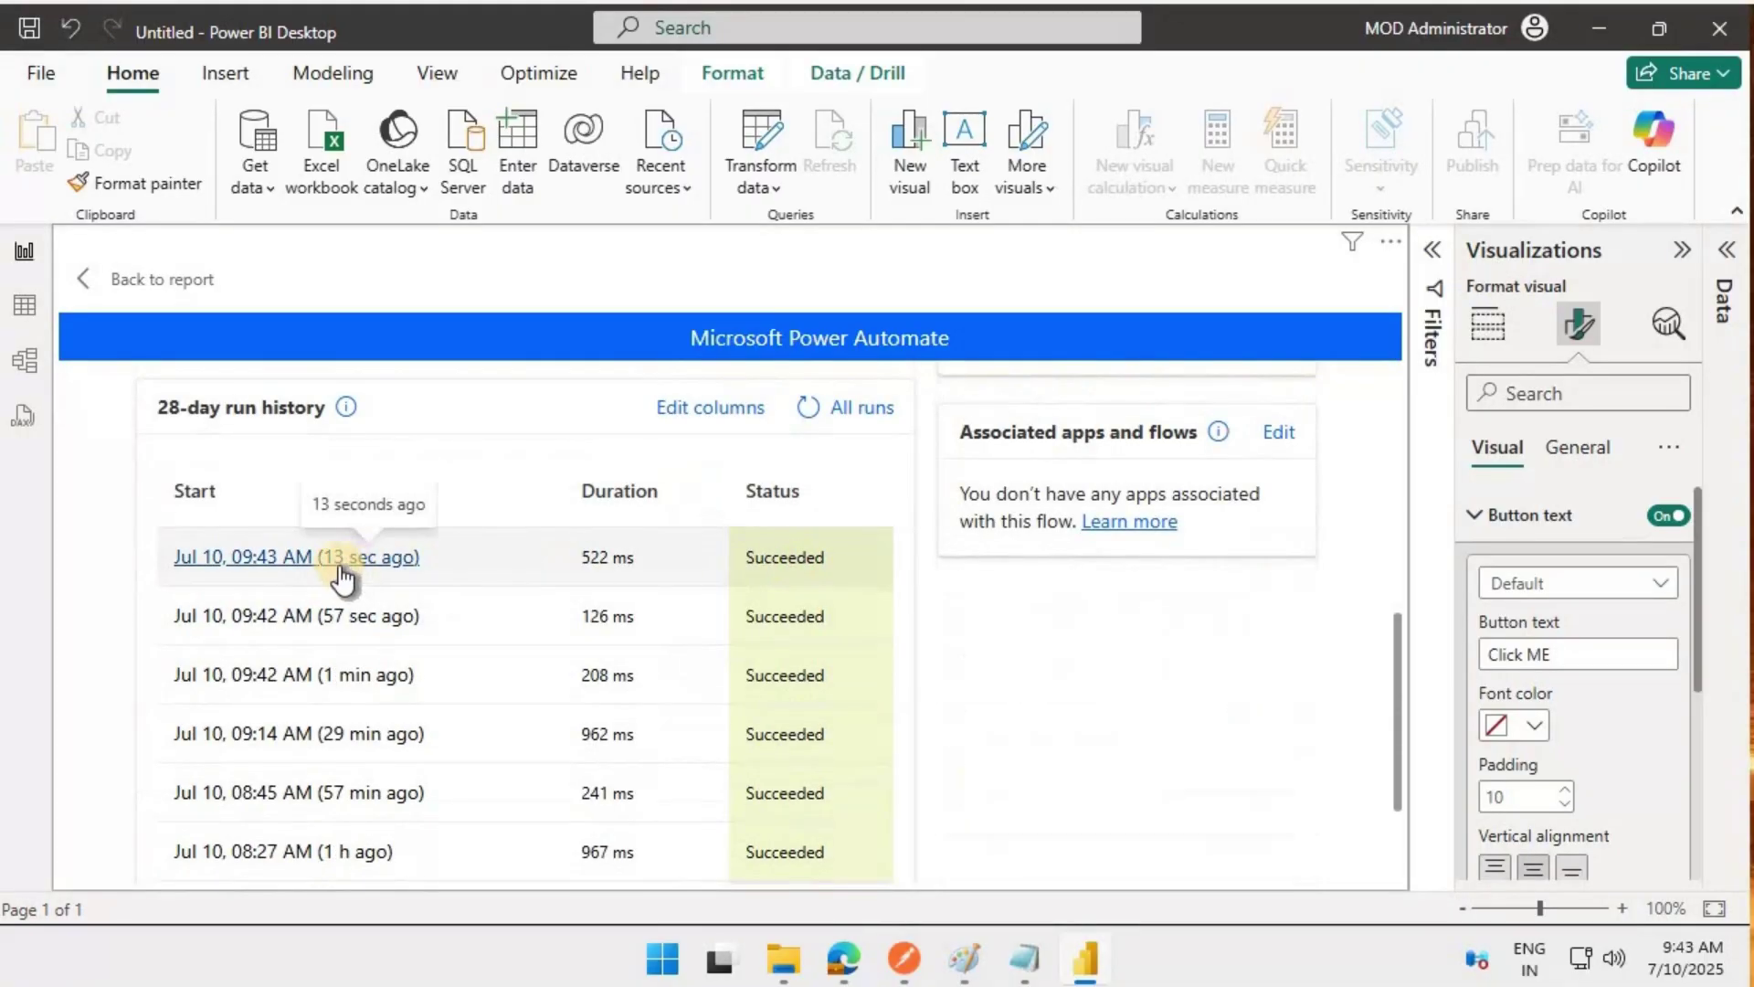
pyautogui.click(341, 566)
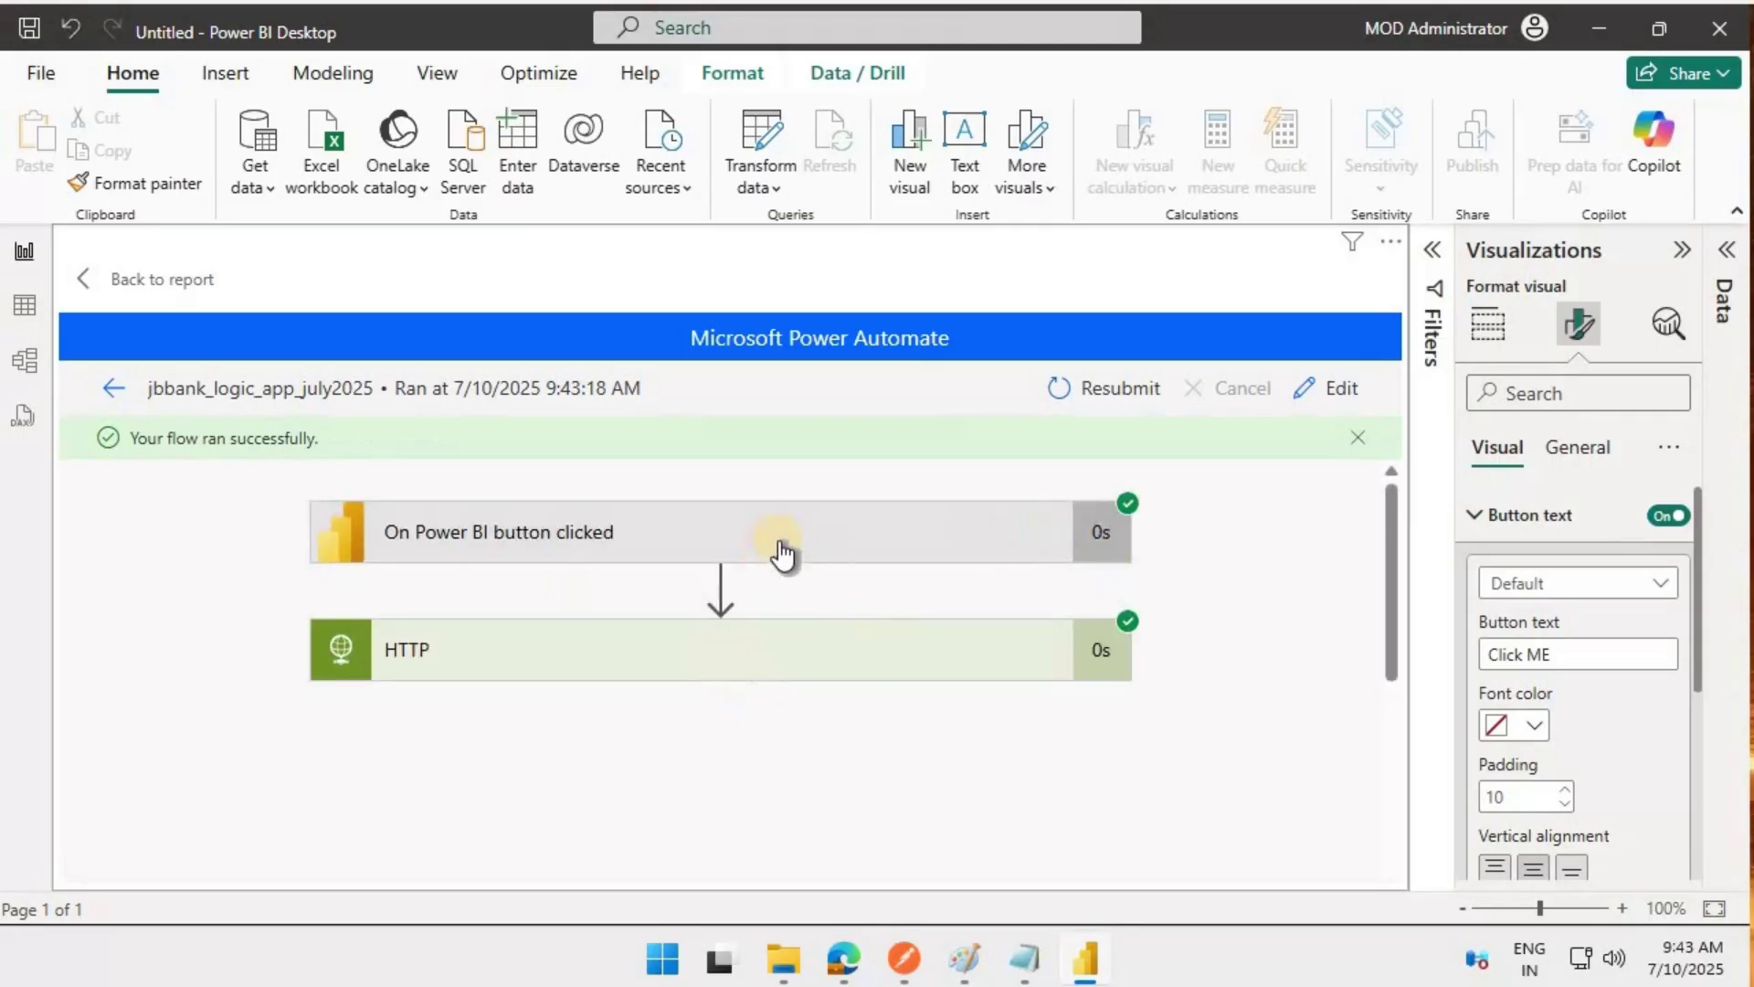
# Examine the HTTP action's request URI, body, and output status code and headers in the flow run.
pyautogui.click(566, 667)
pyautogui.scroll(-1, 875, 717)
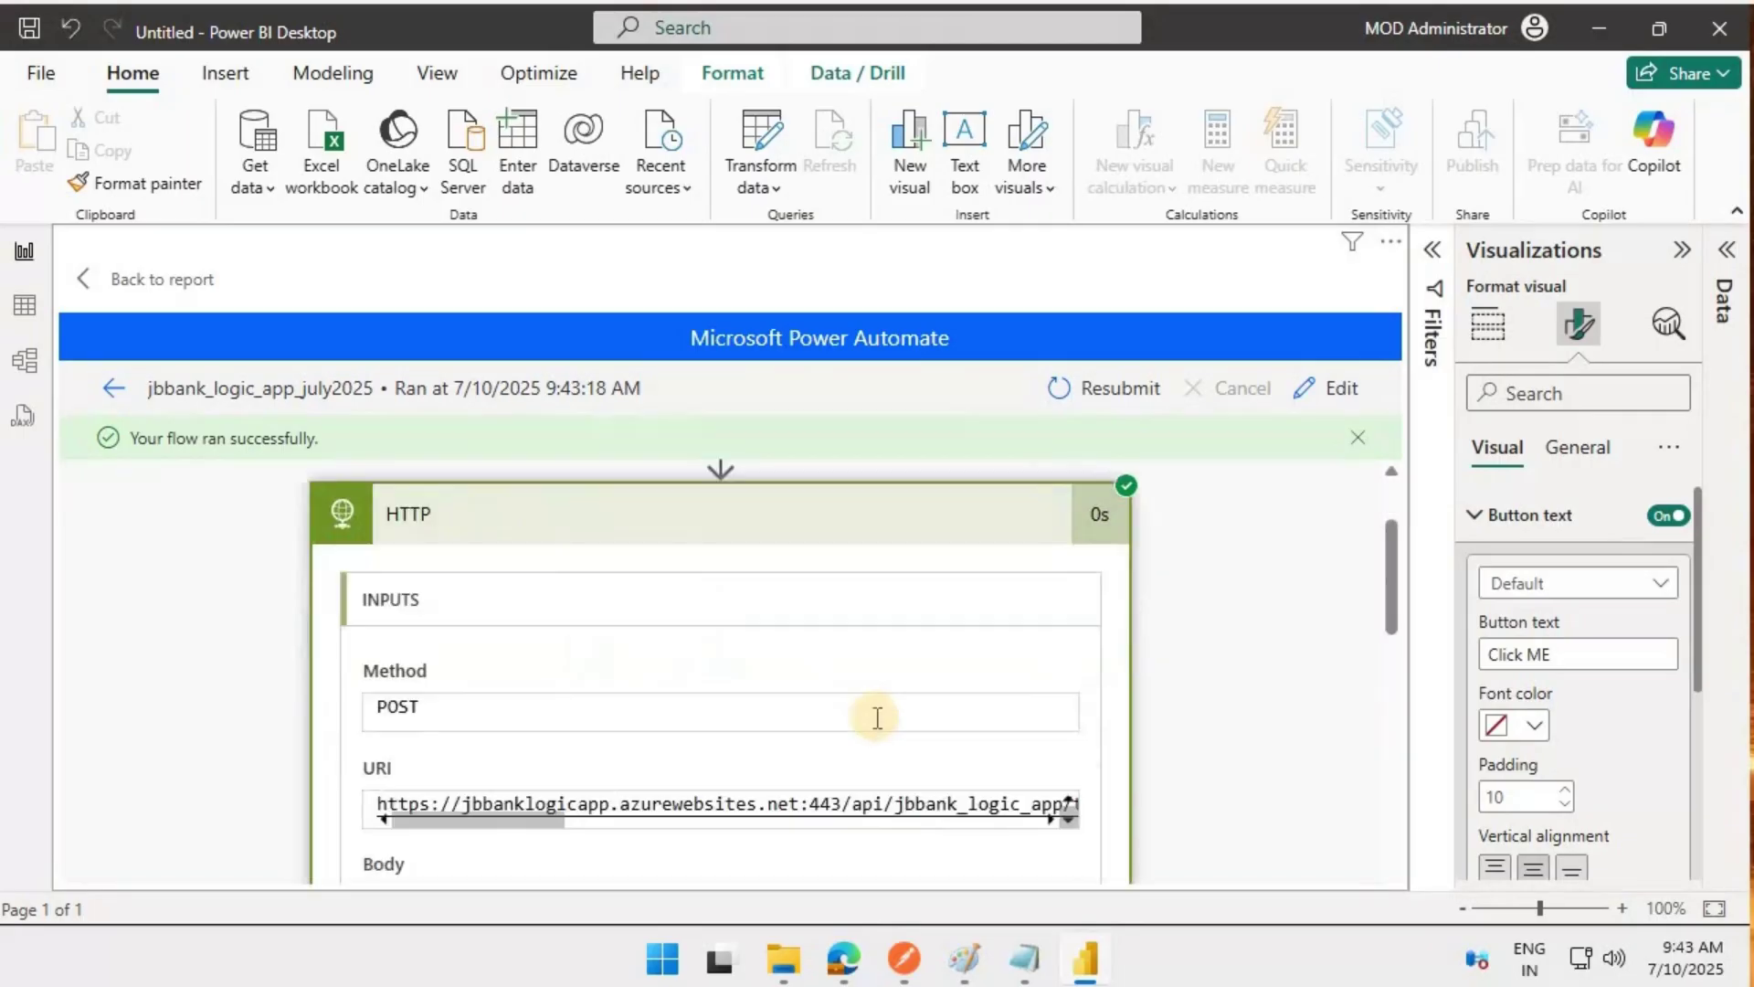
pyautogui.scroll(-3, 875, 716)
pyautogui.scroll(-3, 877, 716)
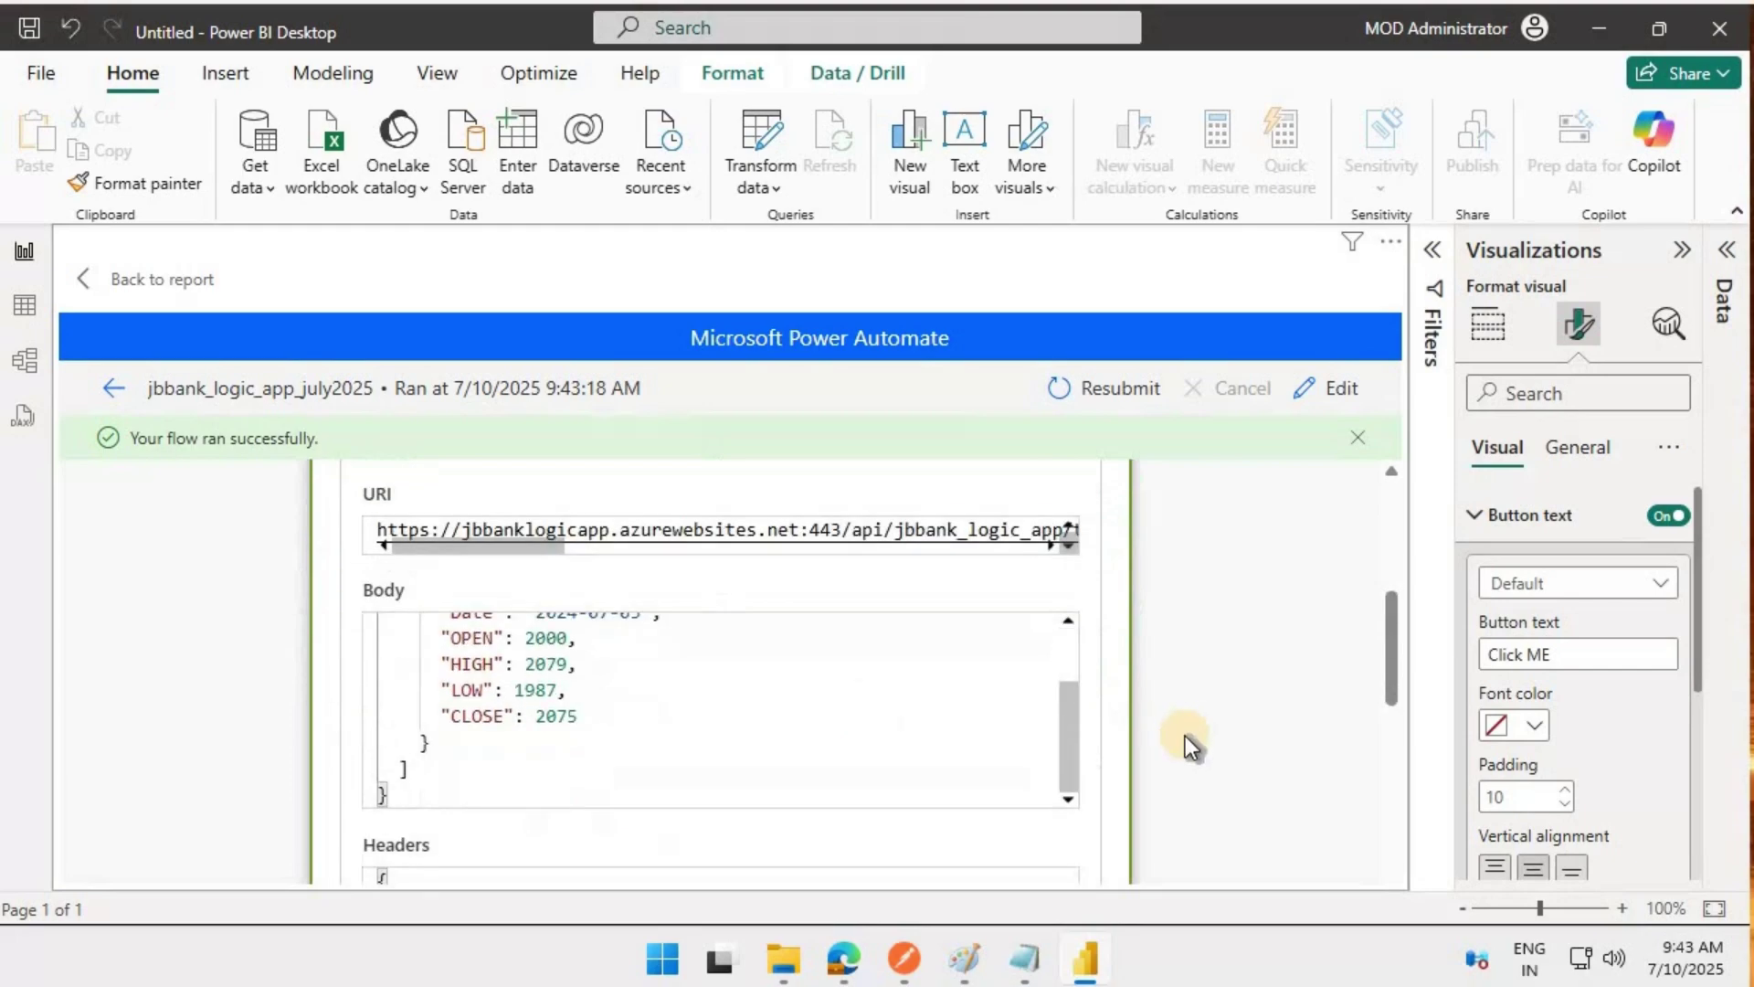
pyautogui.scroll(-5, 1185, 736)
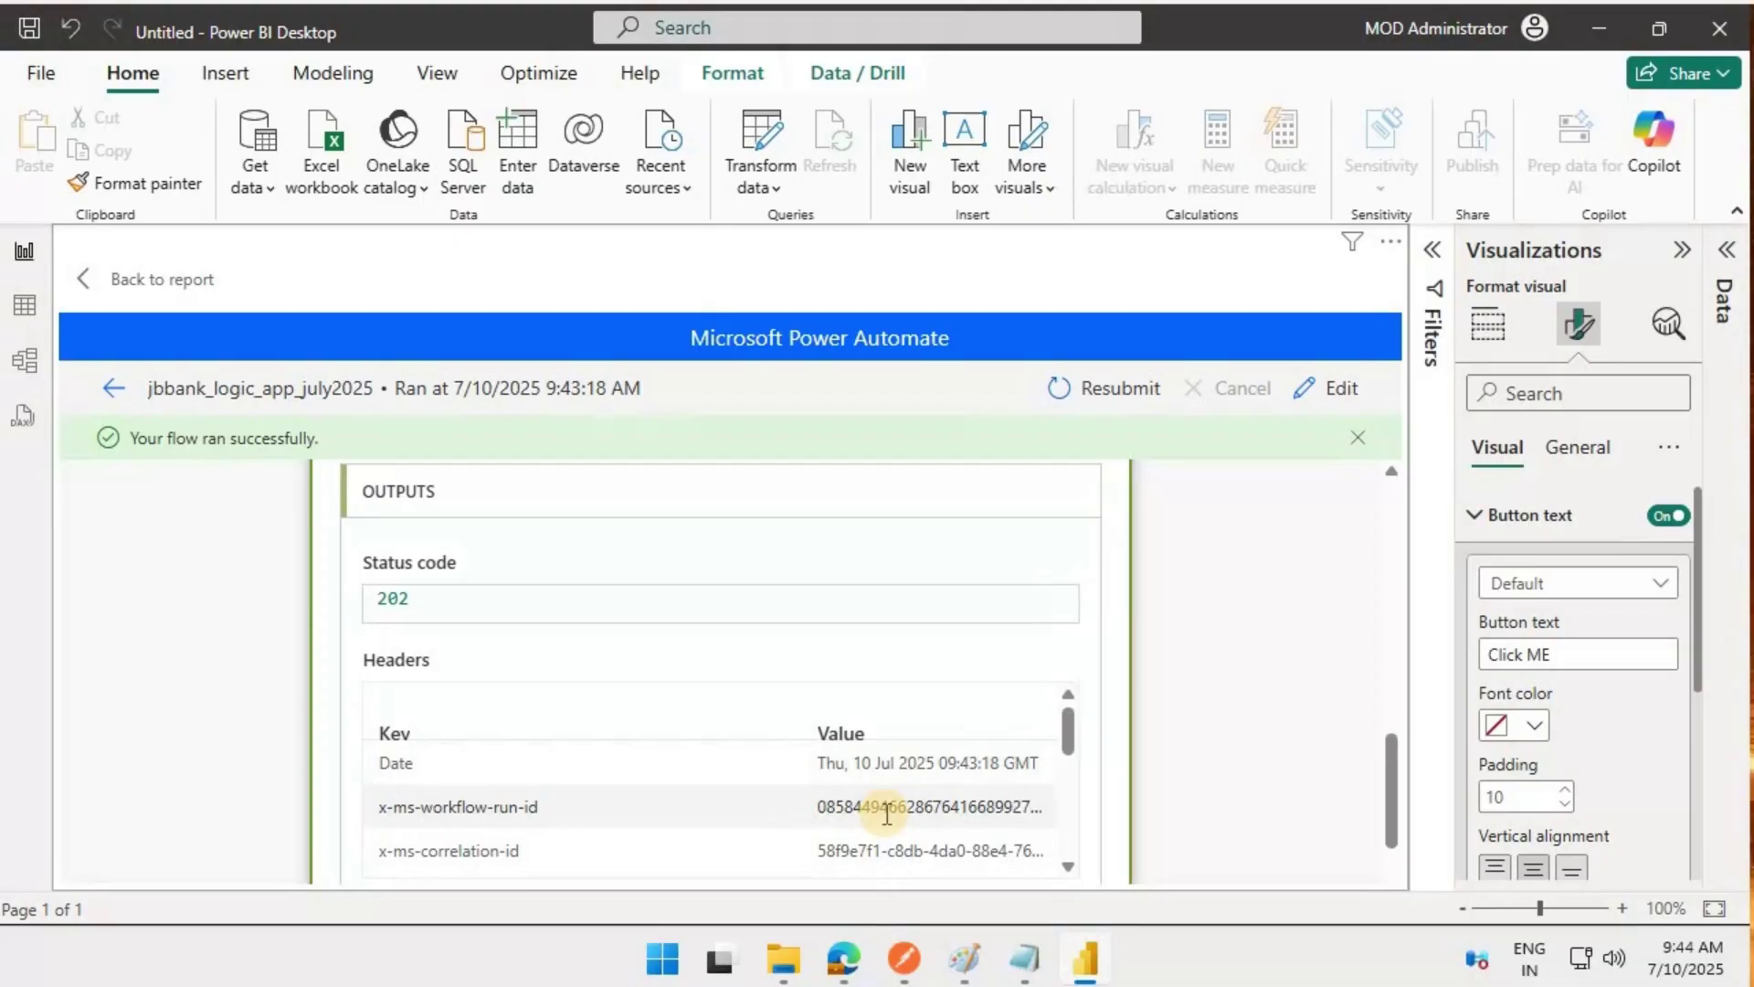
# Switch to the Azure portal and open the run history of jbbanklogicapp's jbbank_logic_app workflow.
pyautogui.click(846, 964)
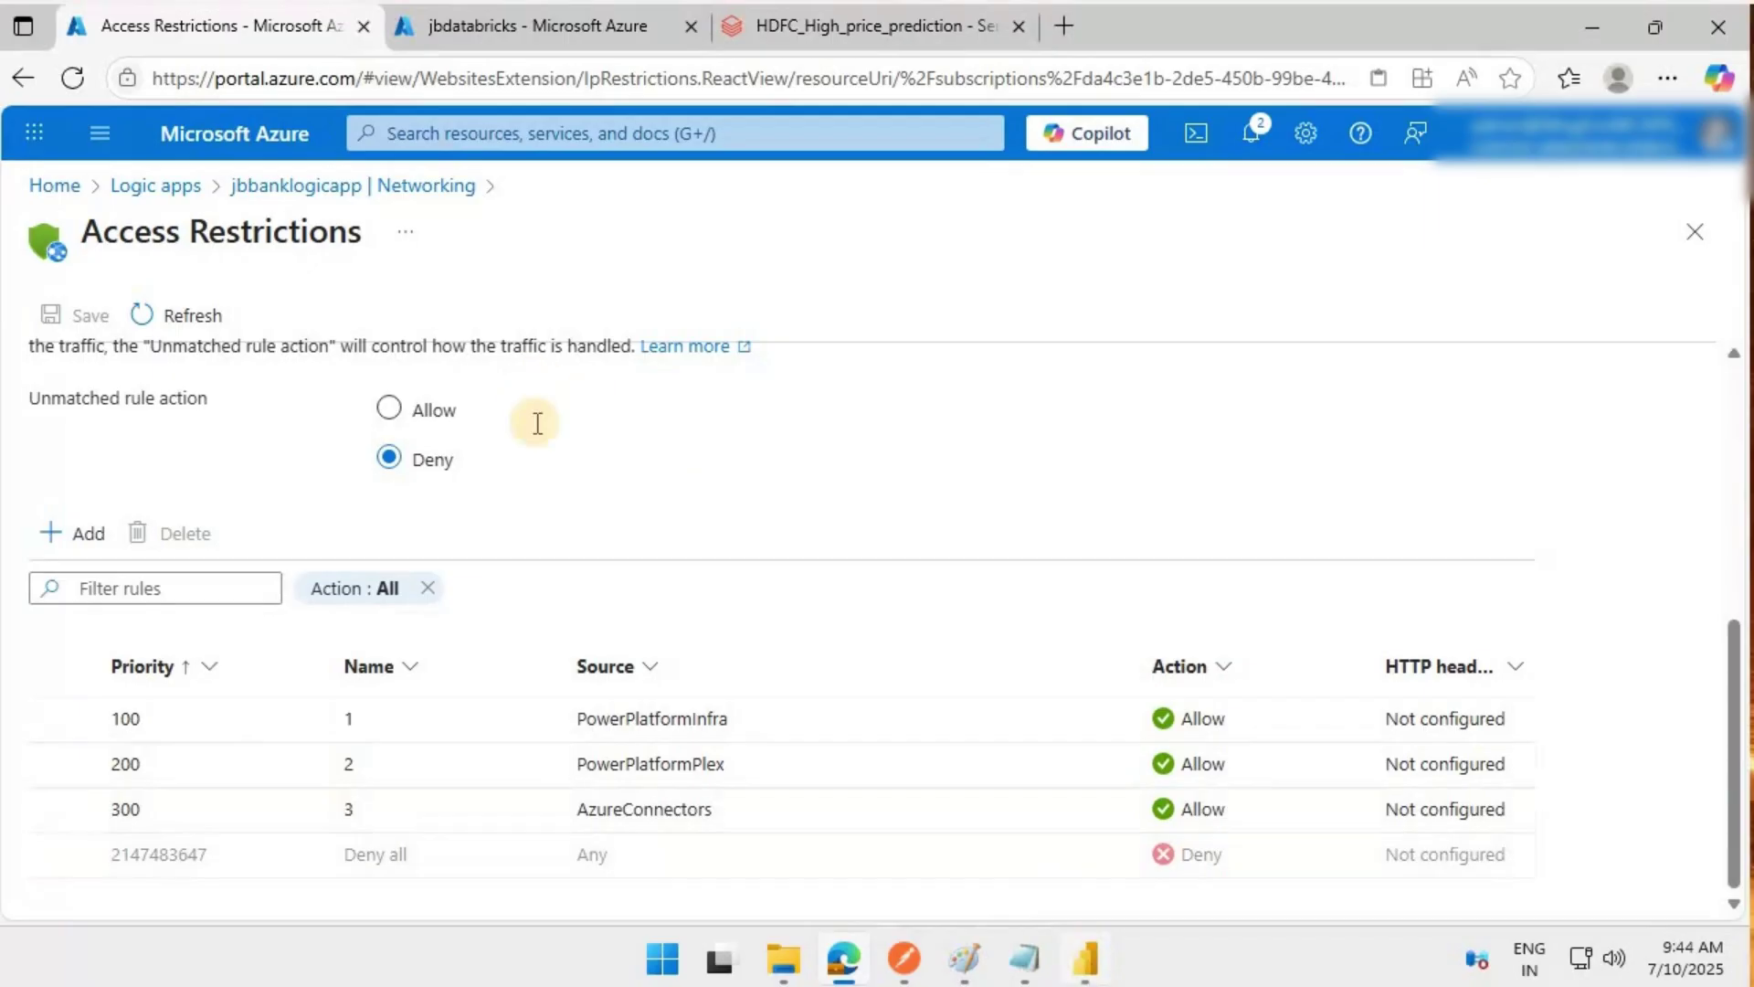
pyautogui.hotkey('alt', 'Tab')
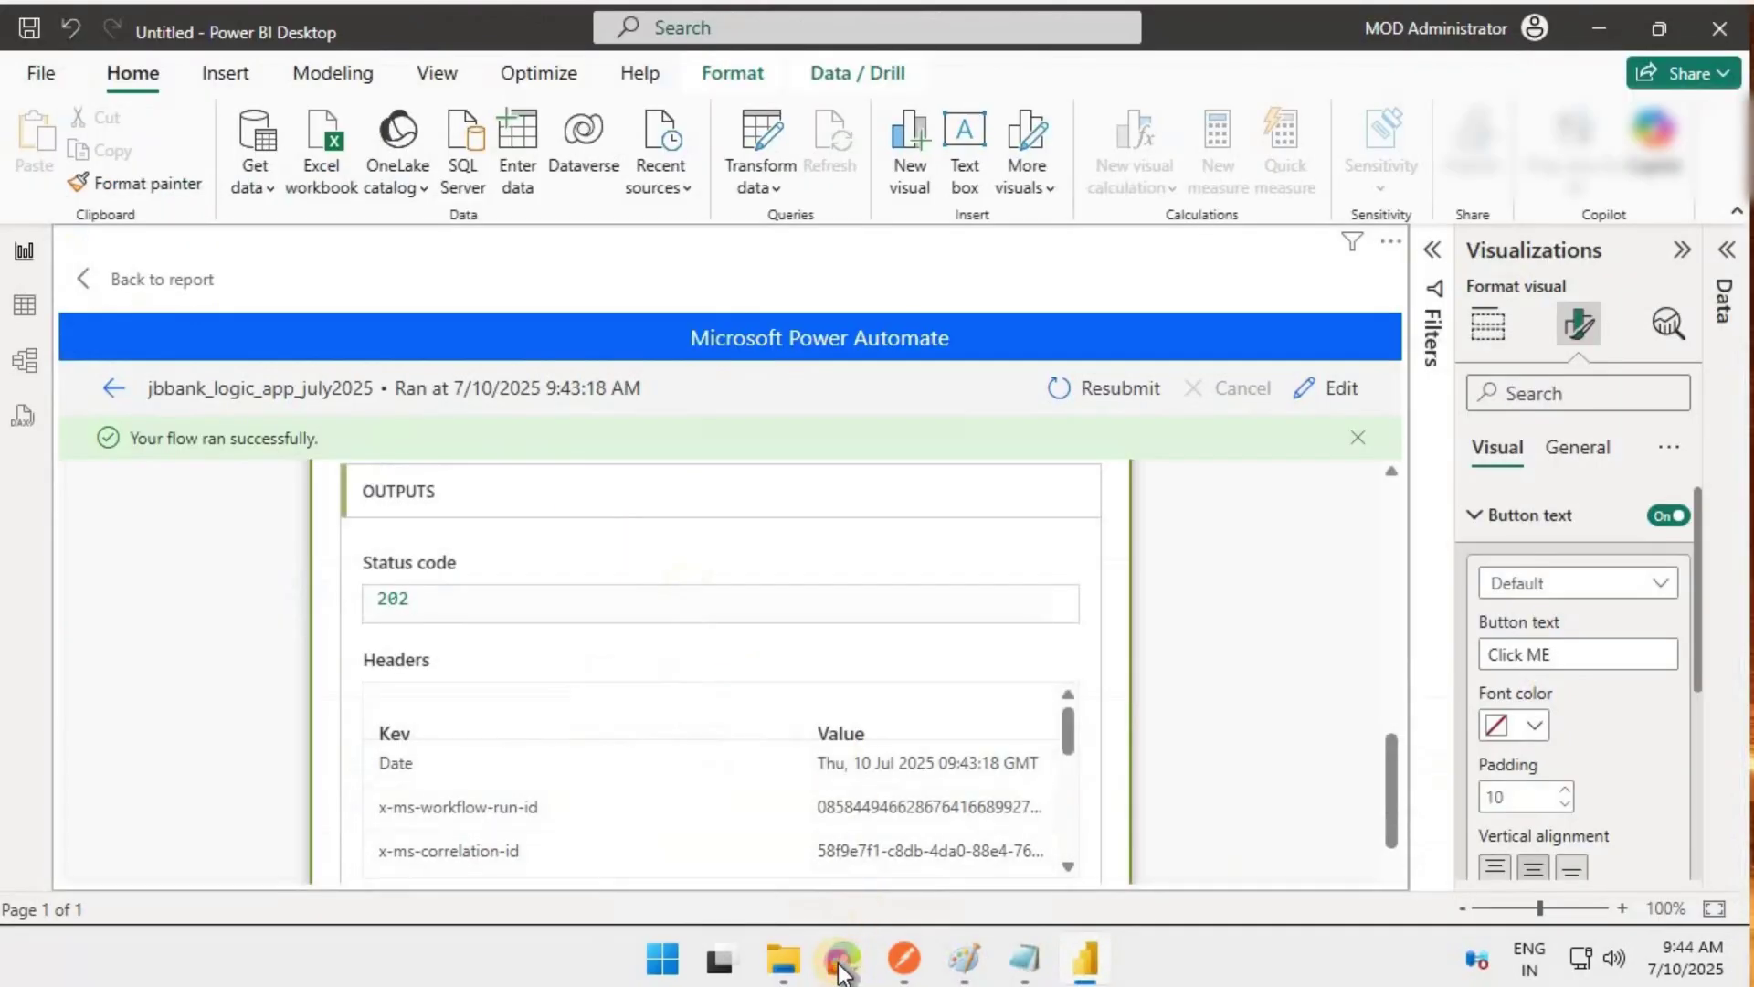
pyautogui.hotkey('alt', 'Tab')
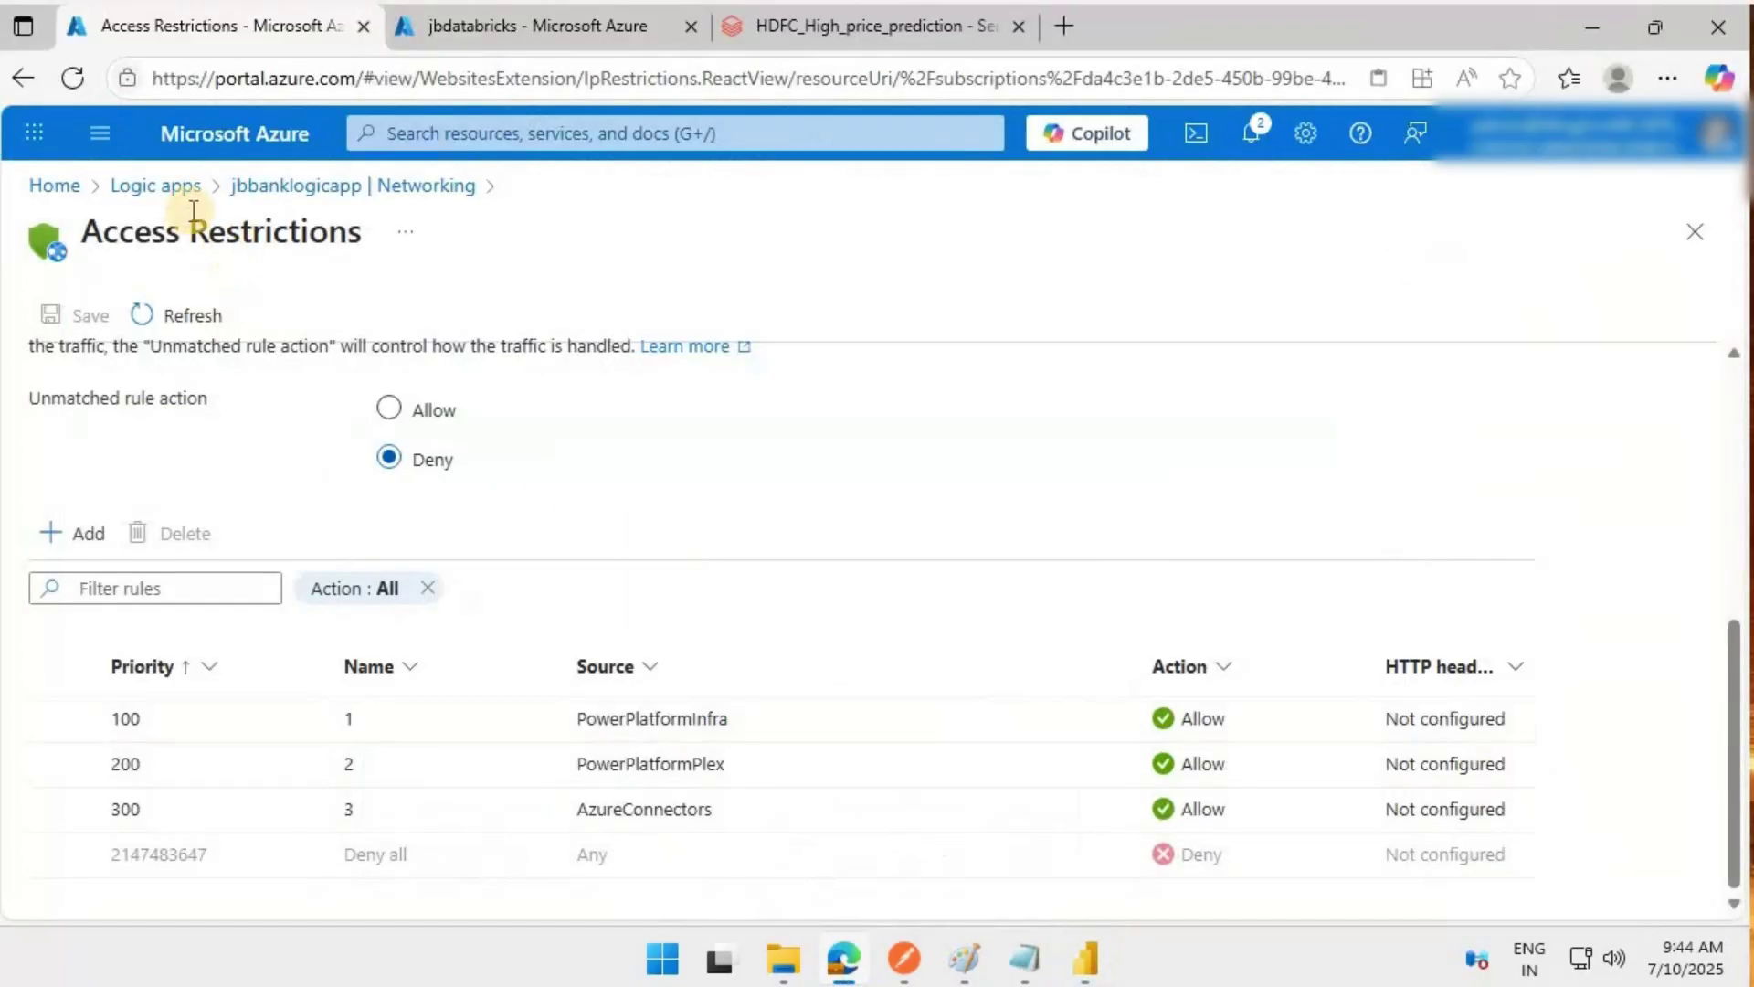
pyautogui.click(362, 189)
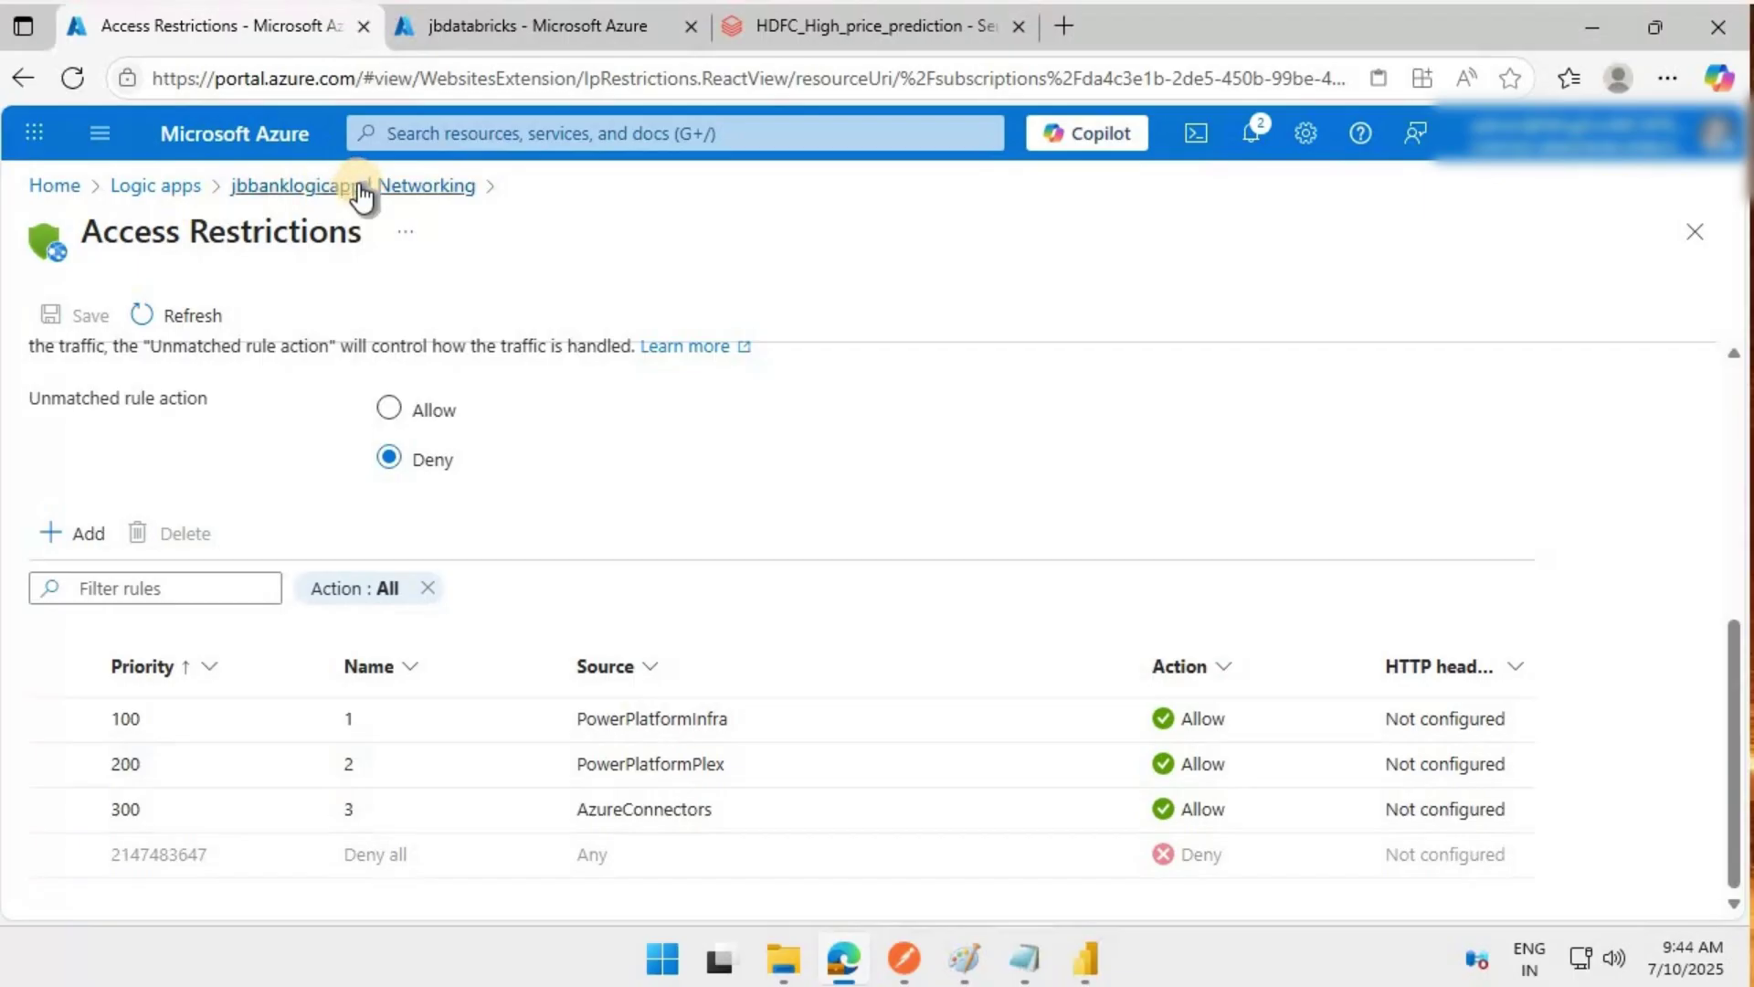
pyautogui.click(262, 311)
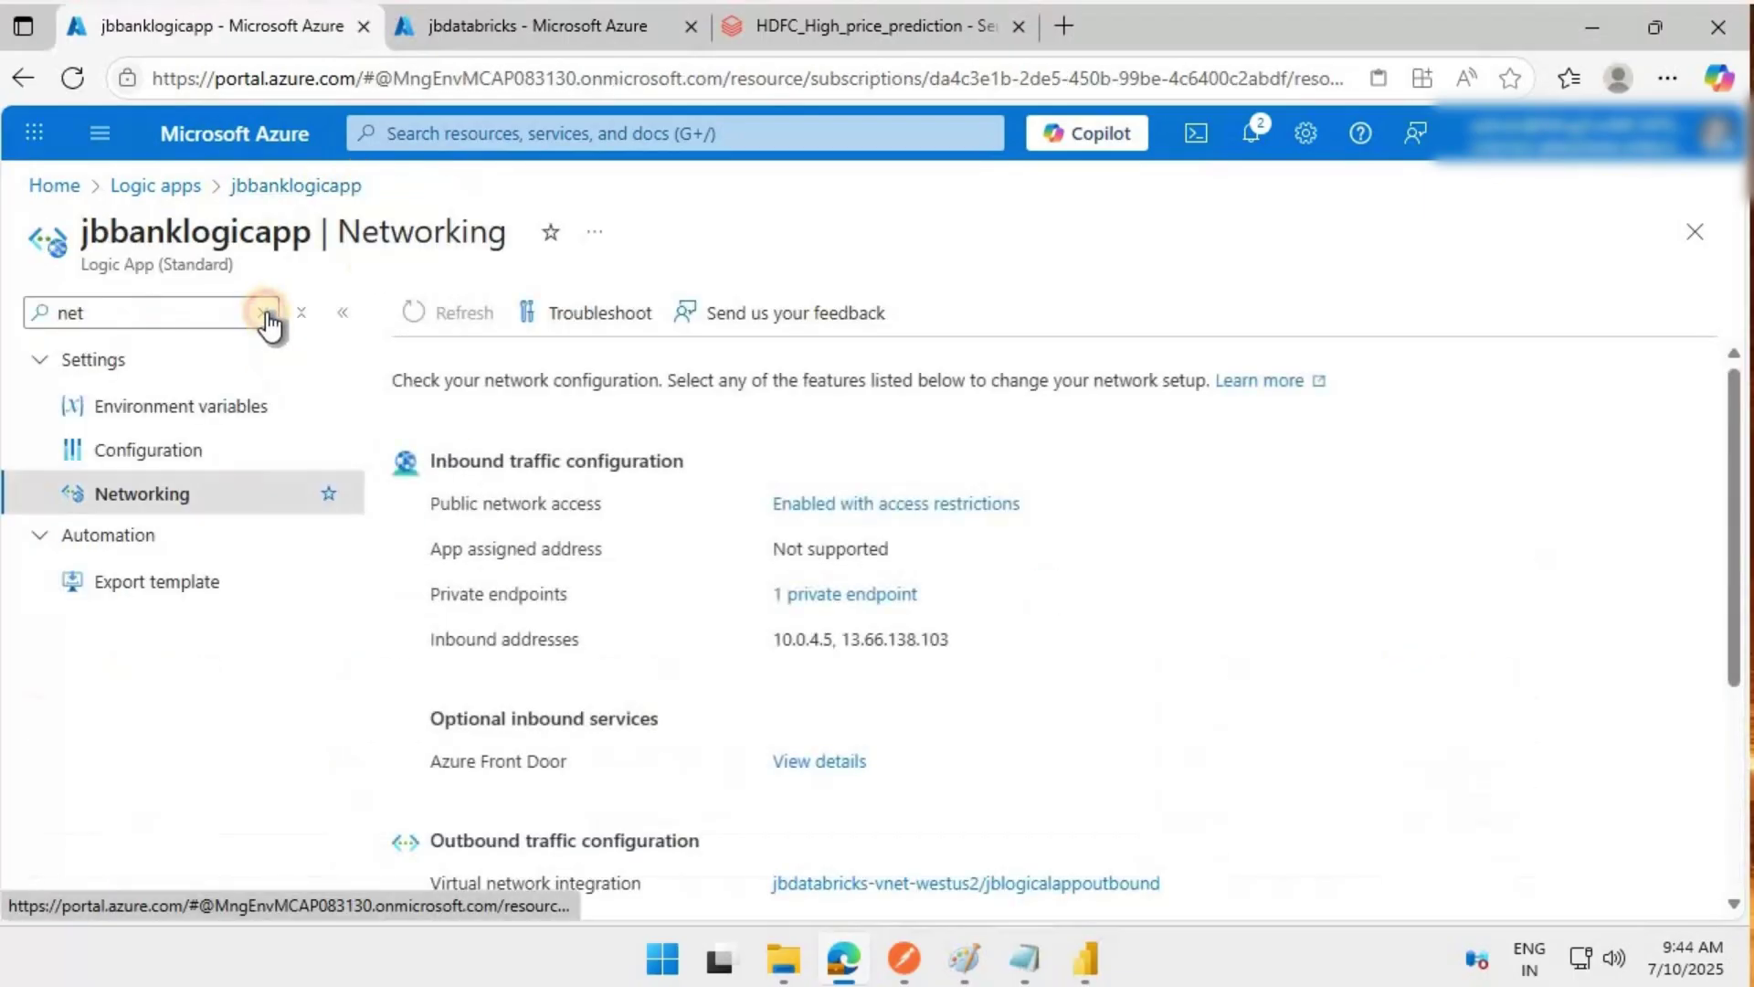
pyautogui.click(146, 799)
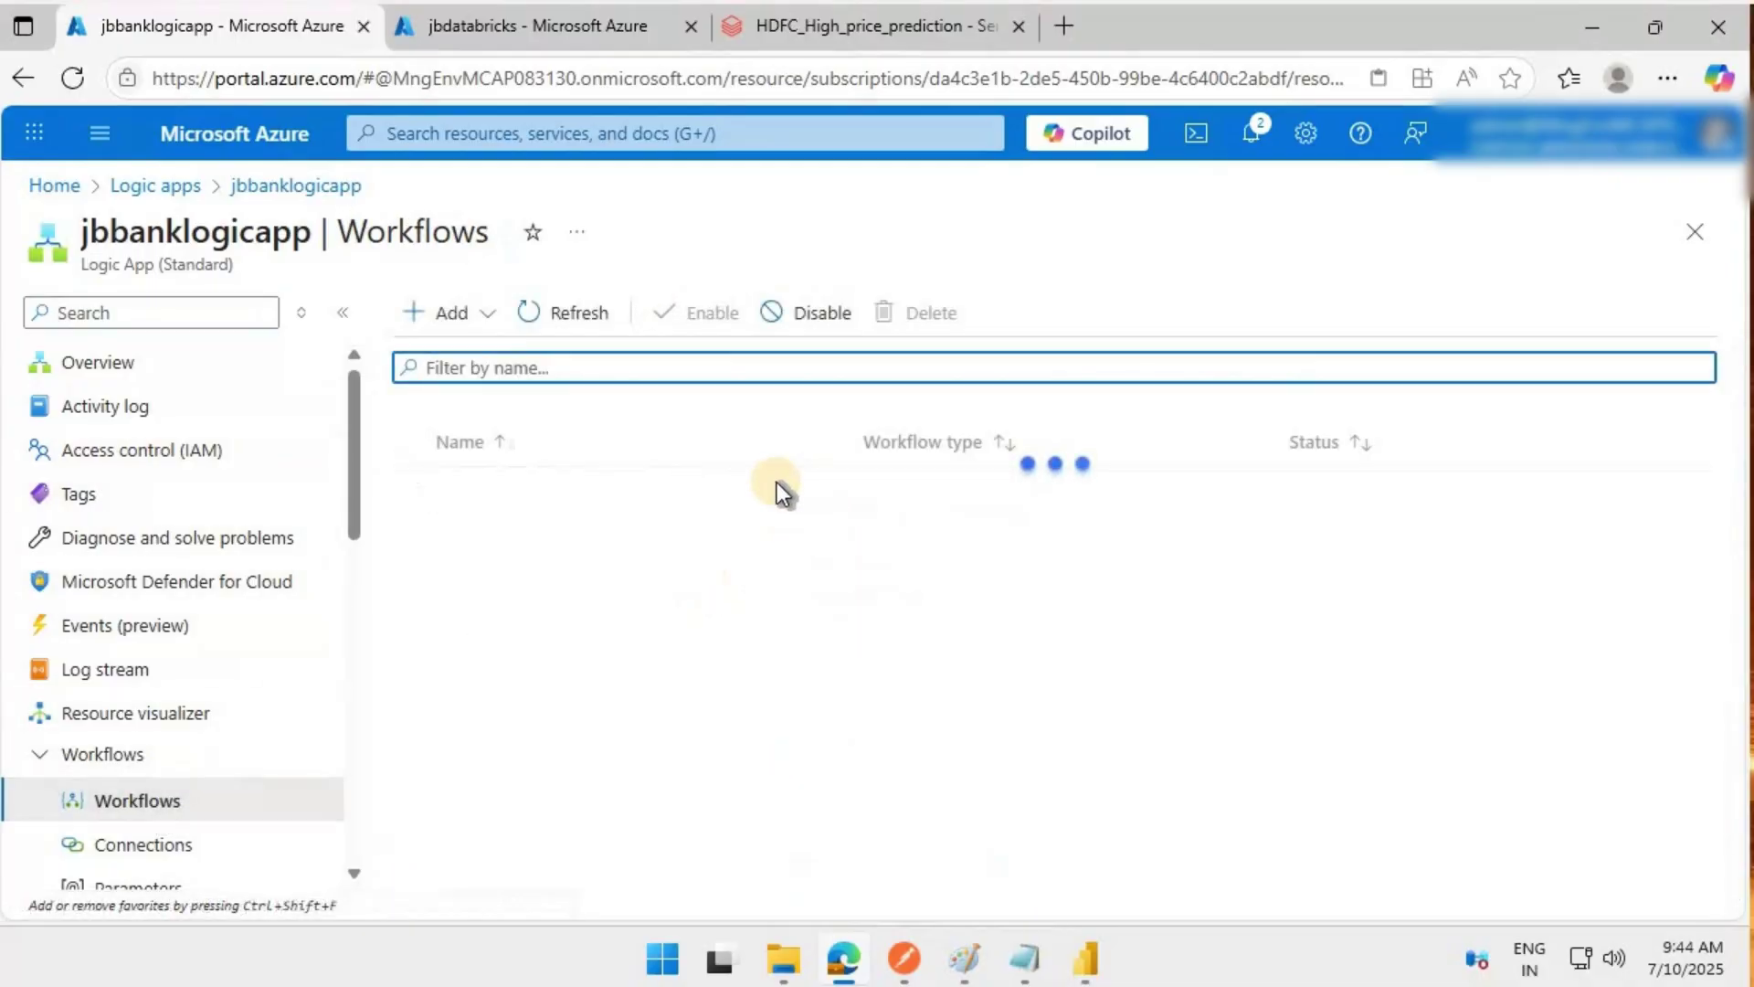
pyautogui.click(554, 501)
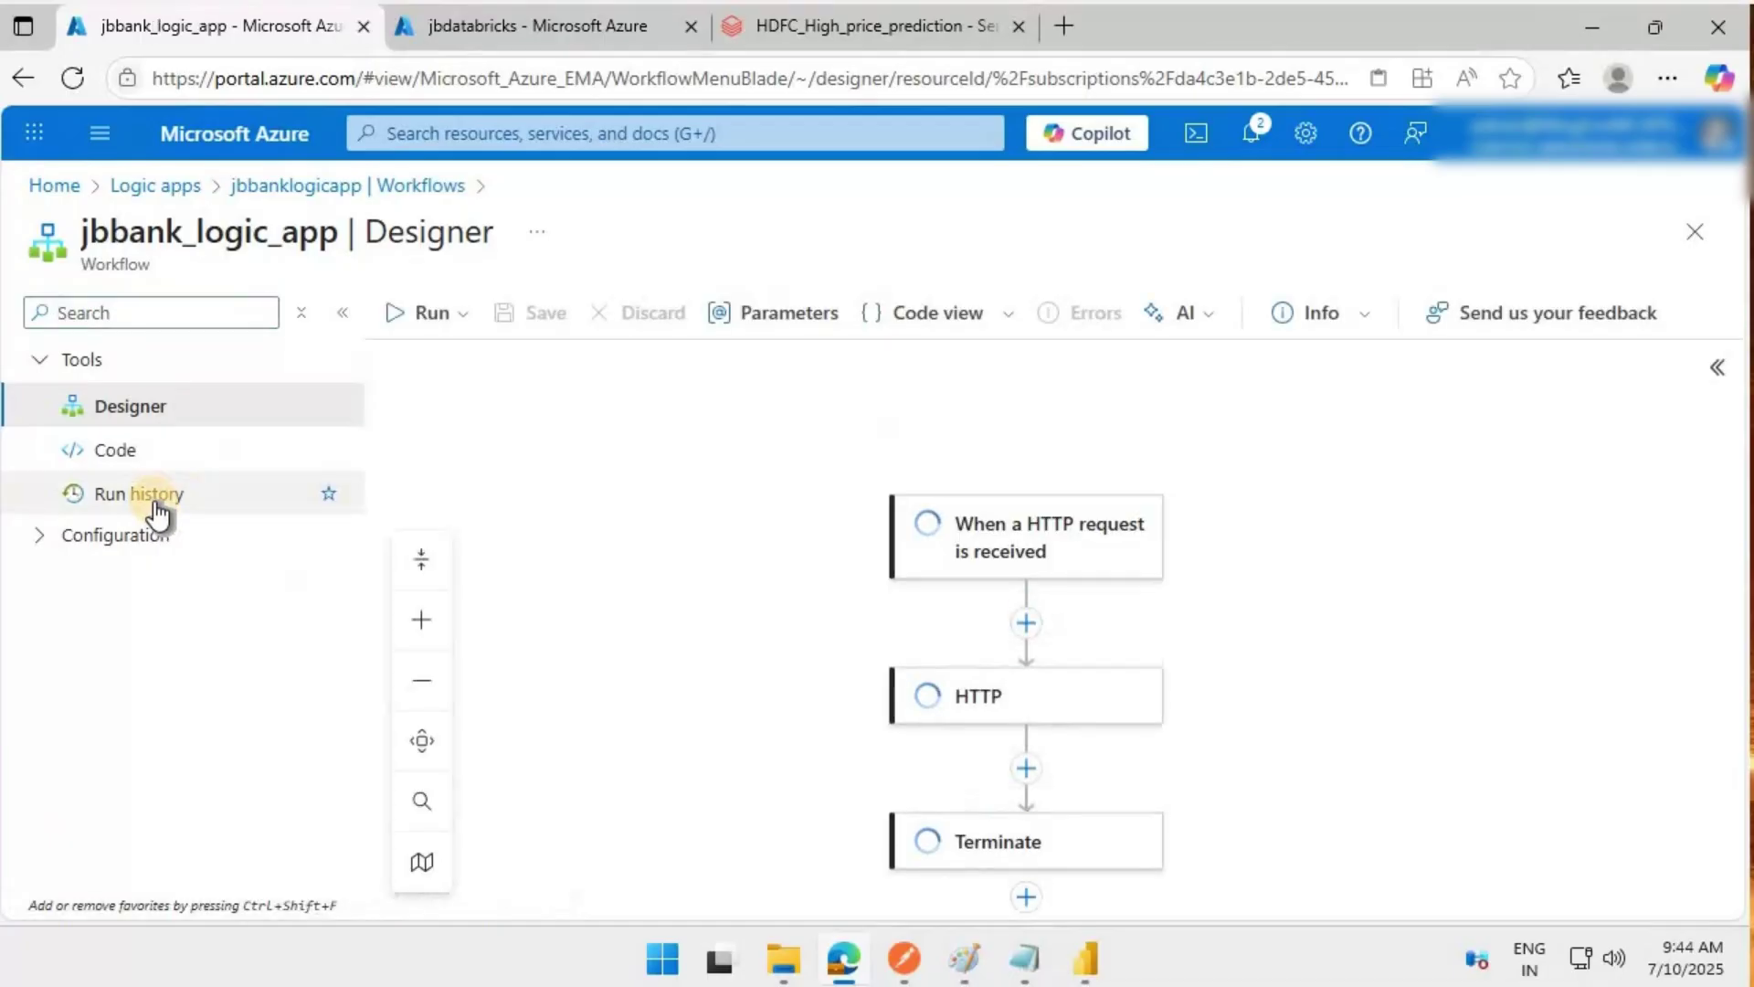
pyautogui.click(157, 512)
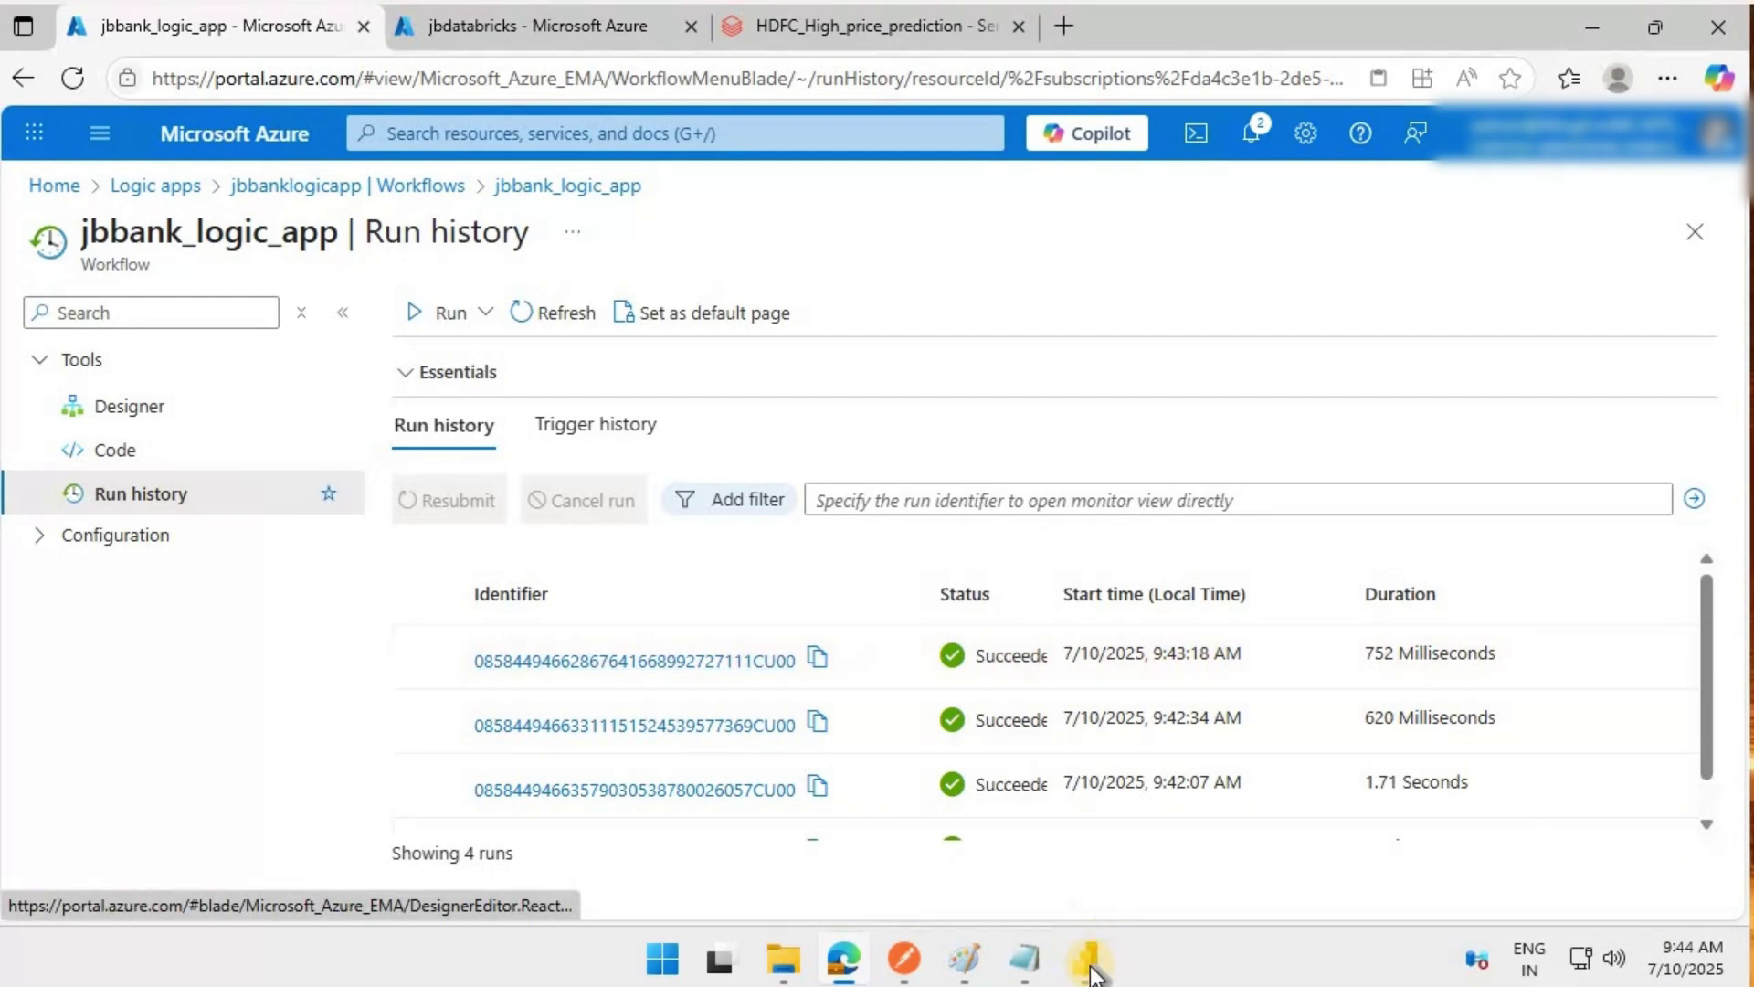
# Open the latest workflow run and examine its HTTP action's request URI, request body and output body.
pyautogui.moveTo(1090, 970)
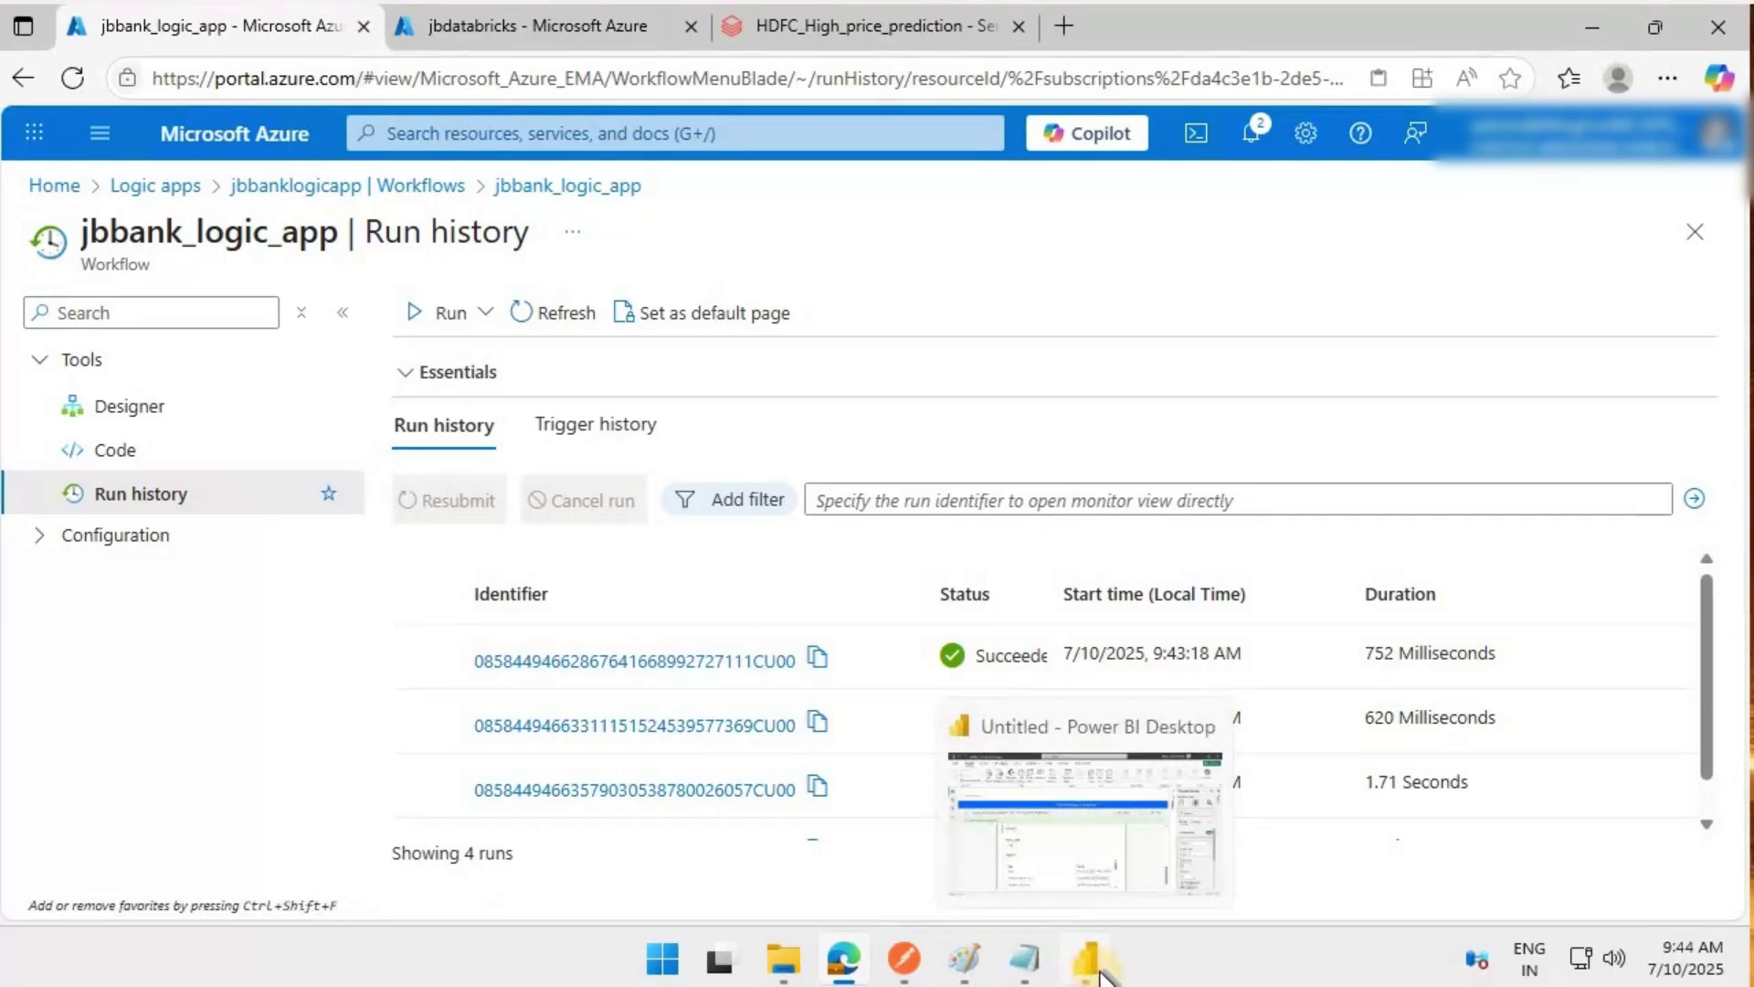
pyautogui.click(687, 667)
pyautogui.click(687, 659)
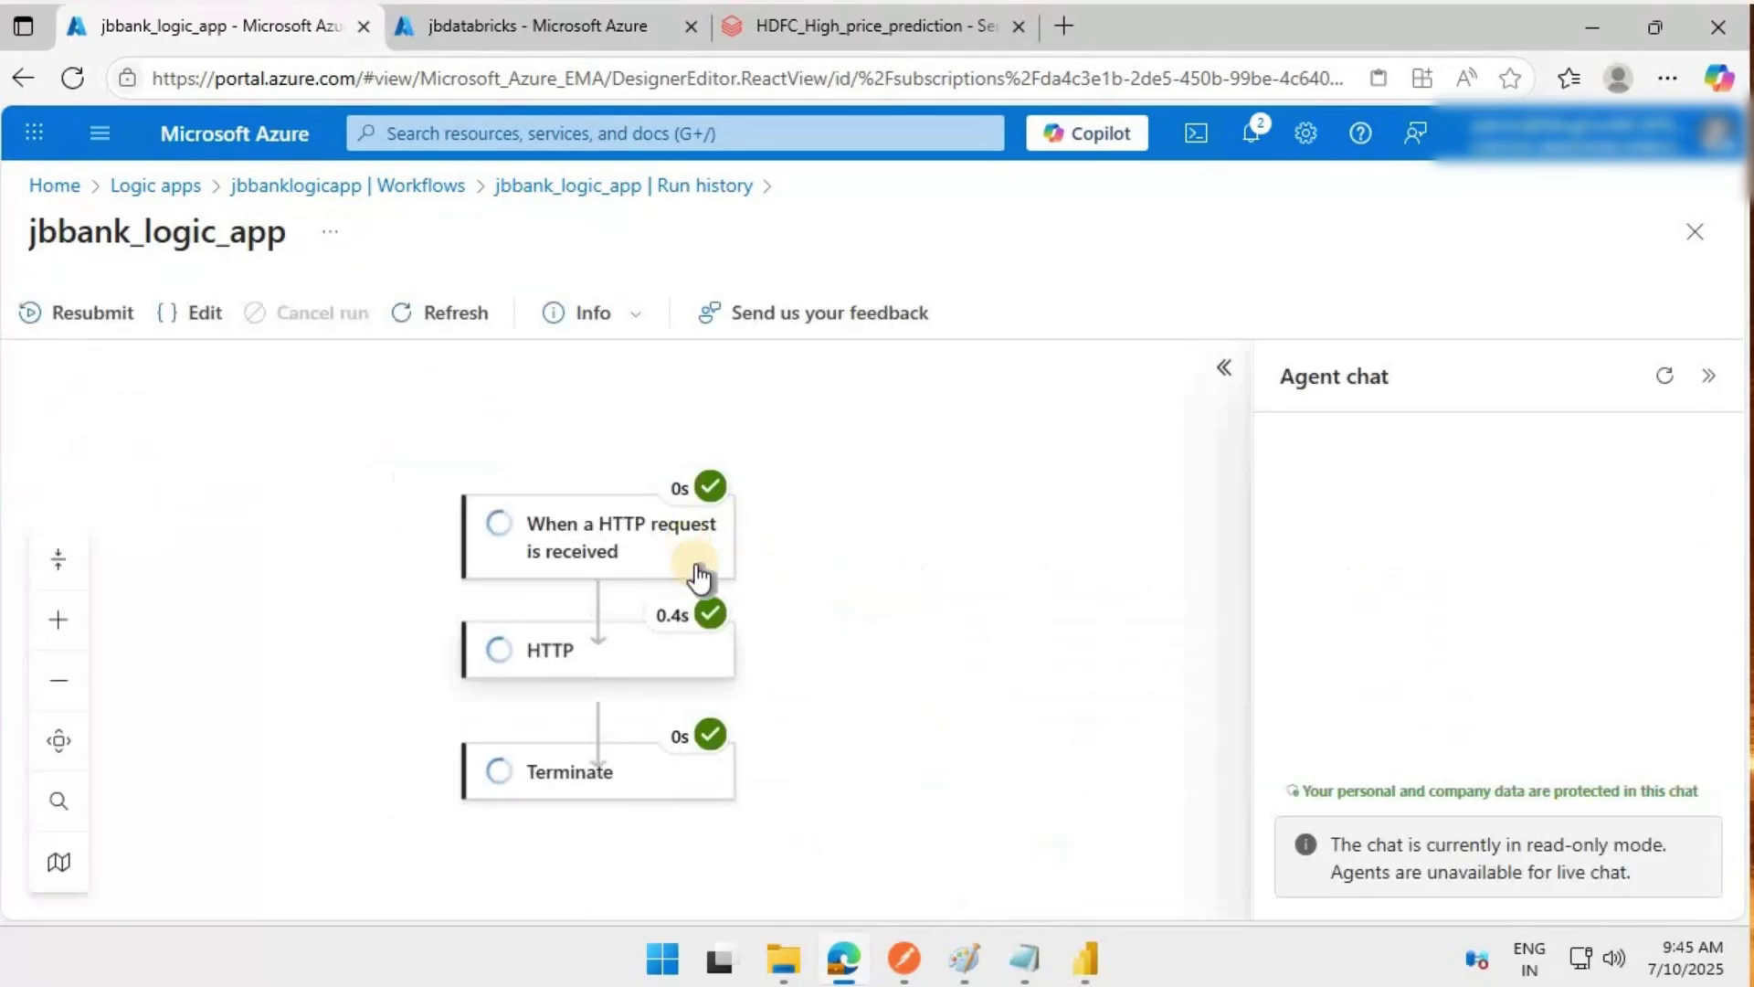
pyautogui.click(583, 683)
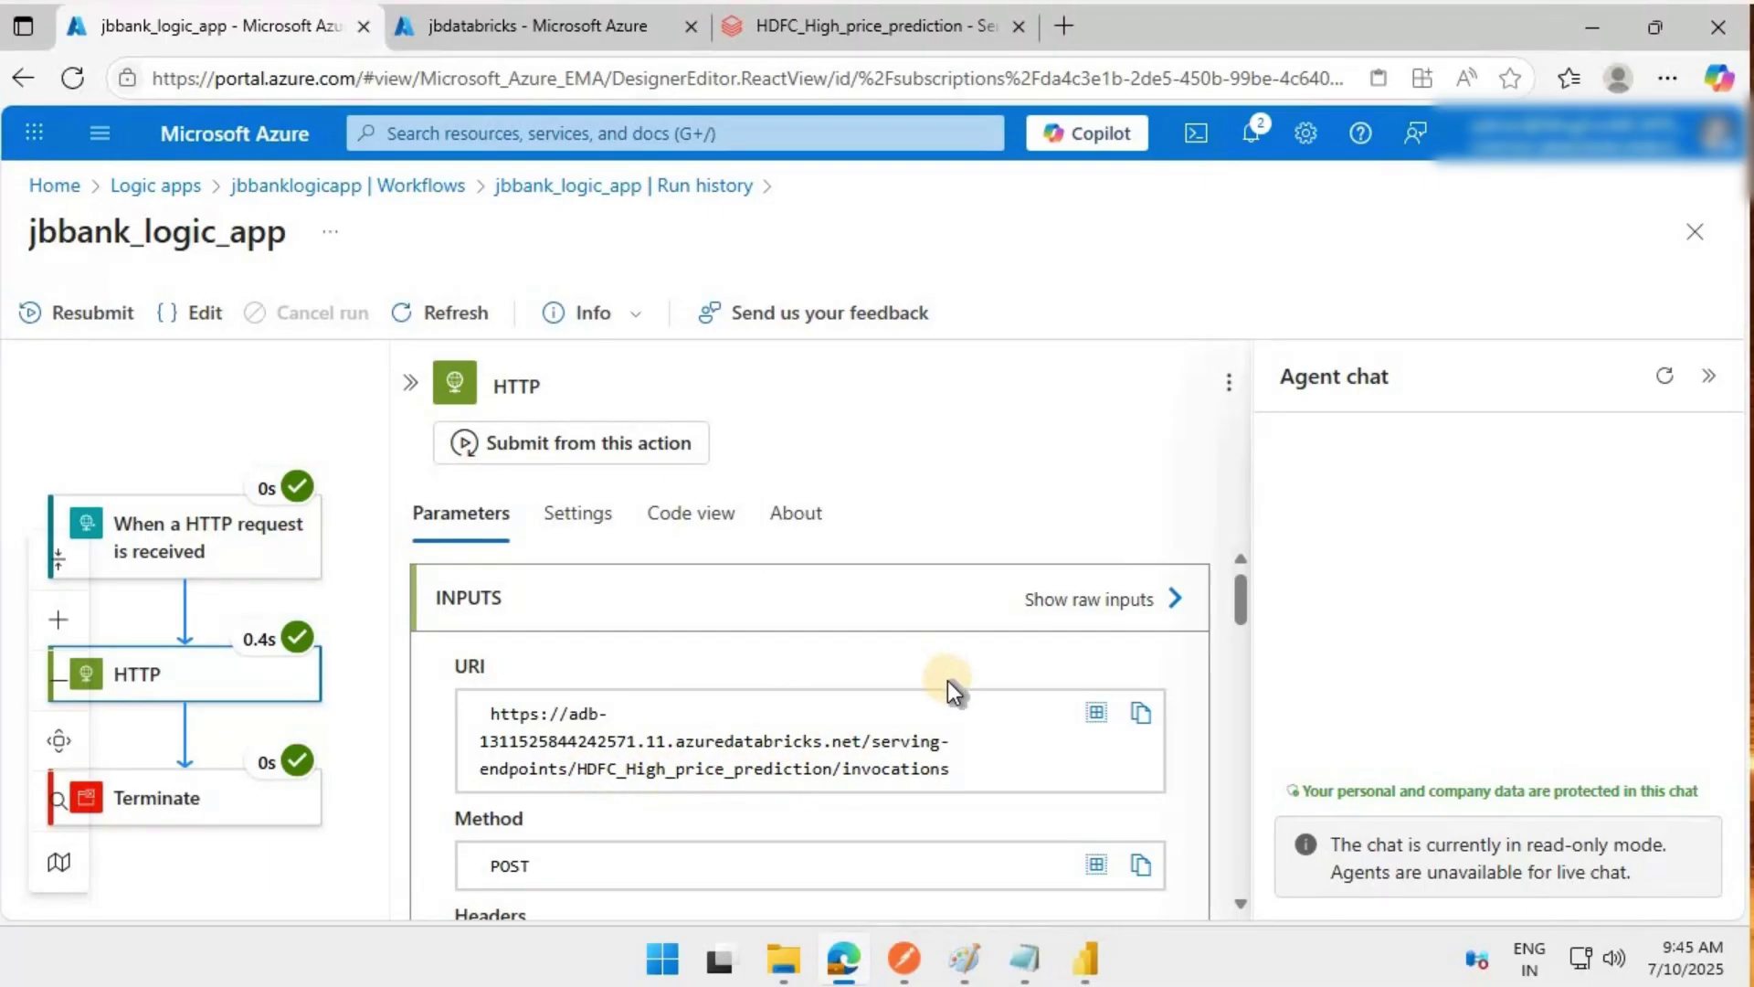
pyautogui.scroll(-6, 950, 693)
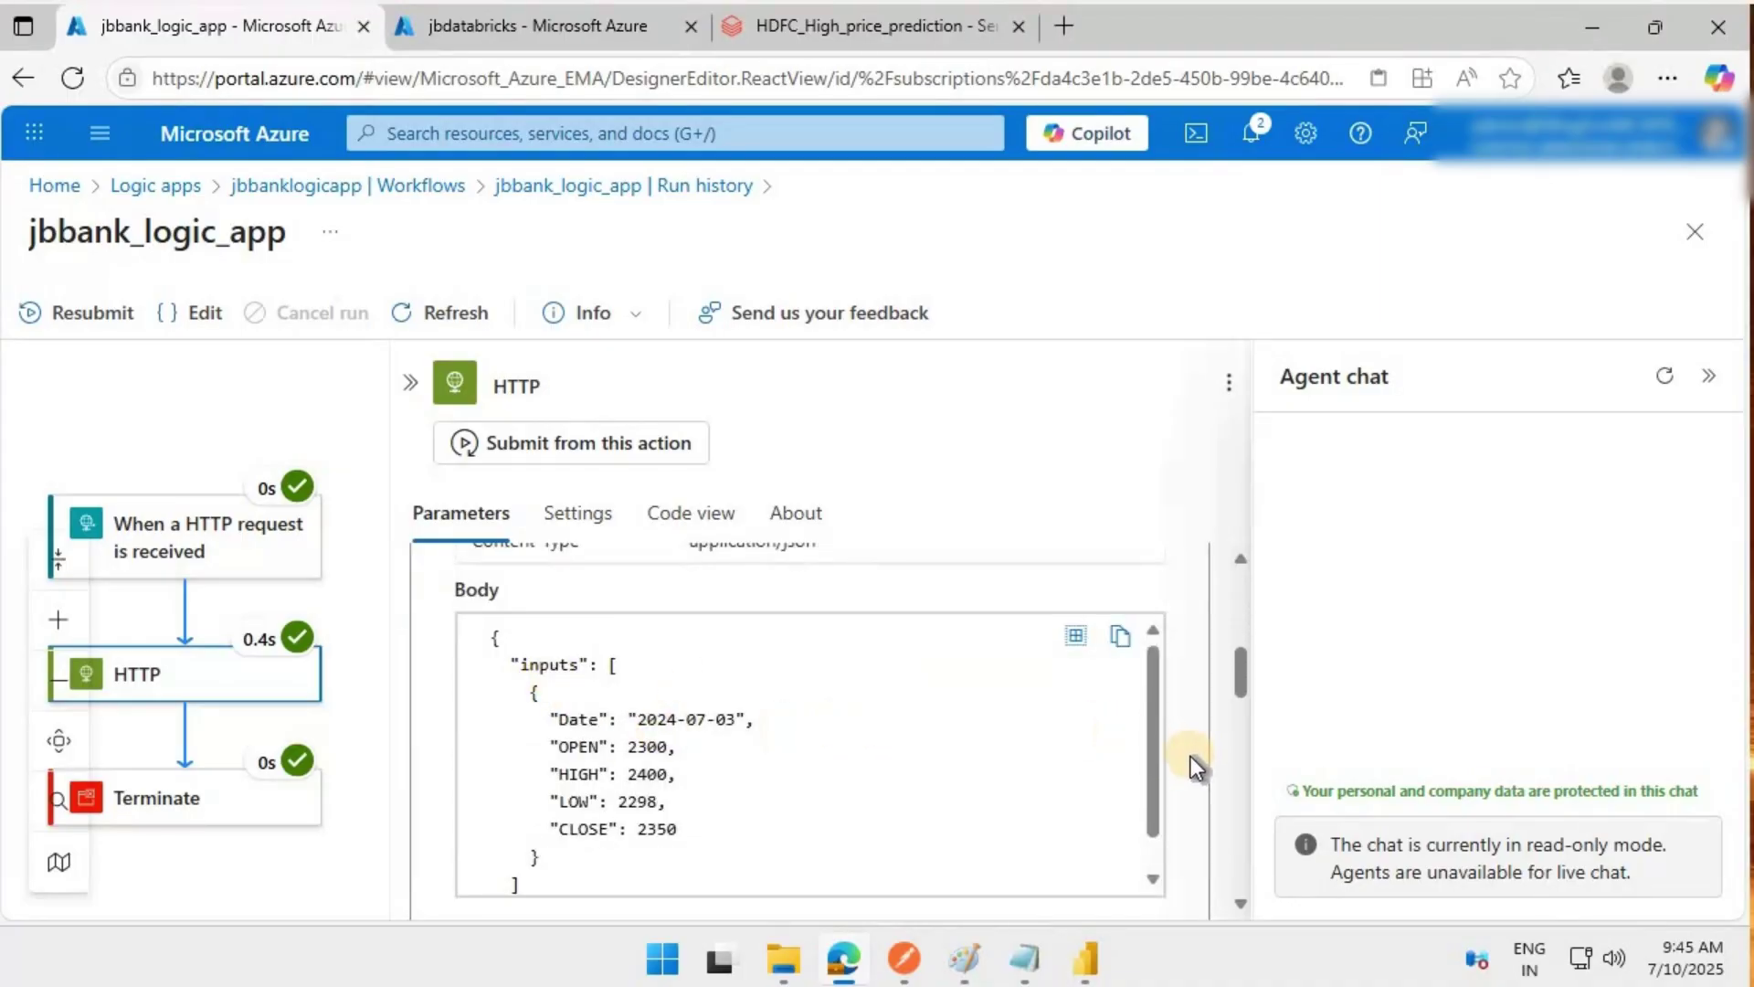
pyautogui.scroll(-5, 1178, 757)
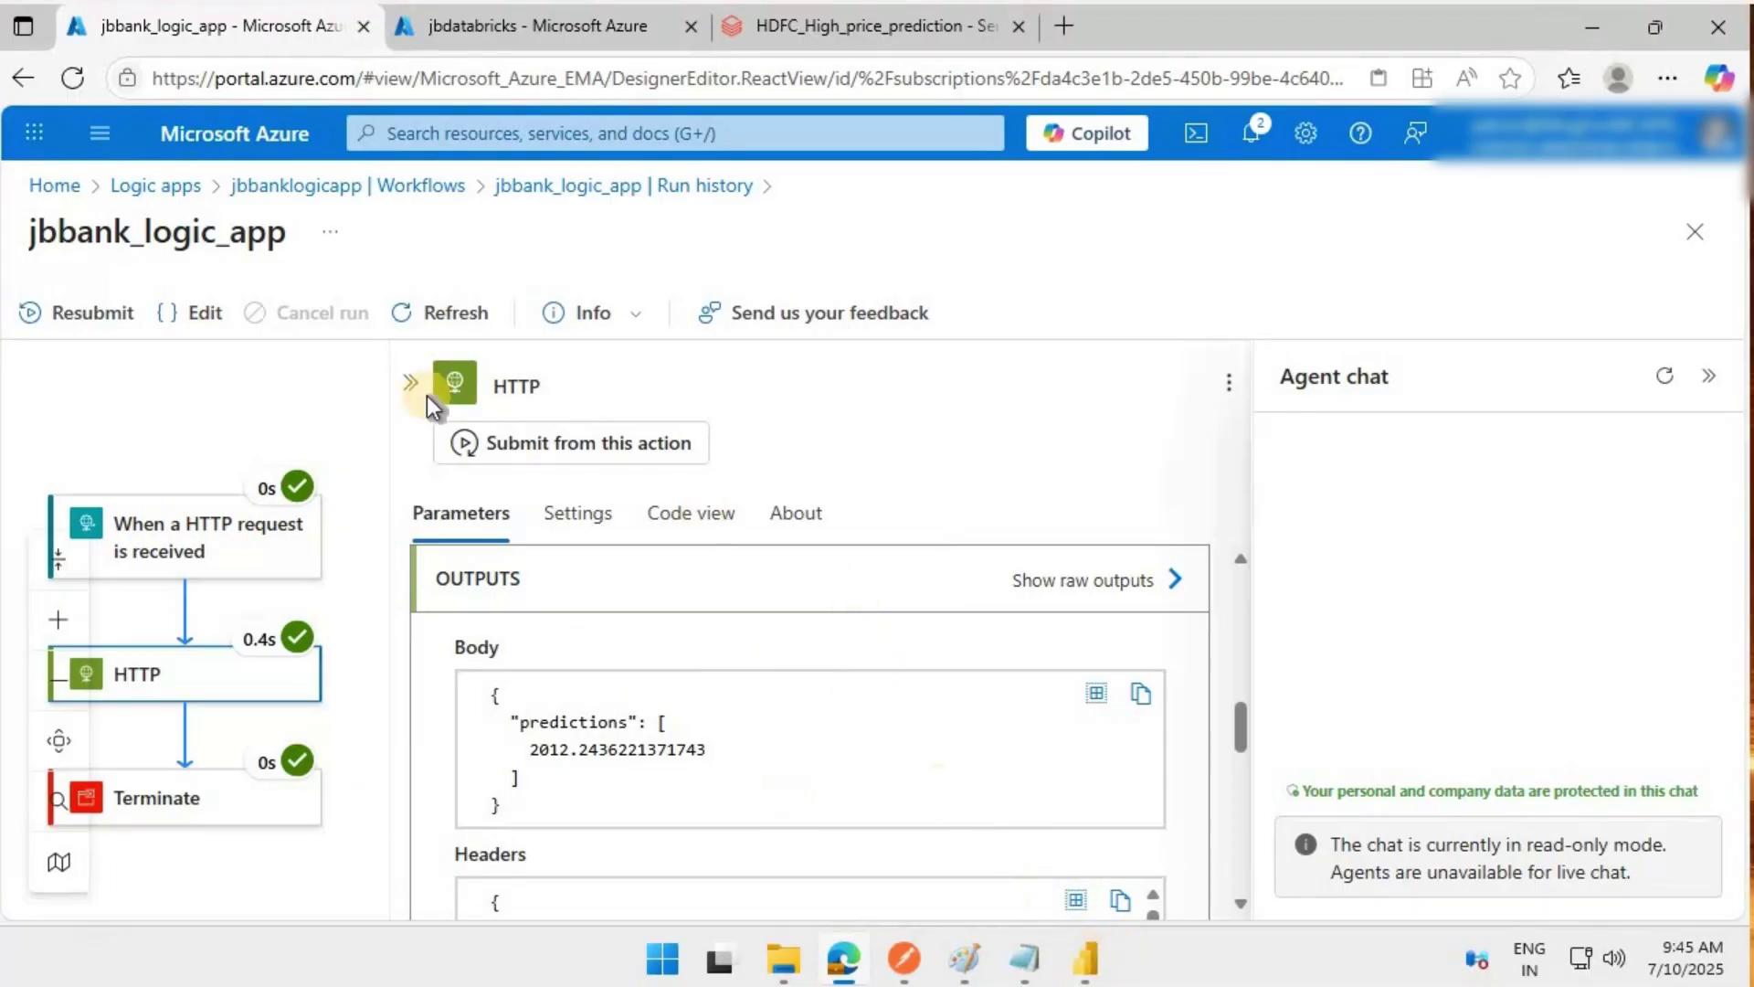
# Switch to Power BI Desktop, return to the report and show the build options and data fields for the Click ME visual.
pyautogui.hotkey('alt', 'Tab')
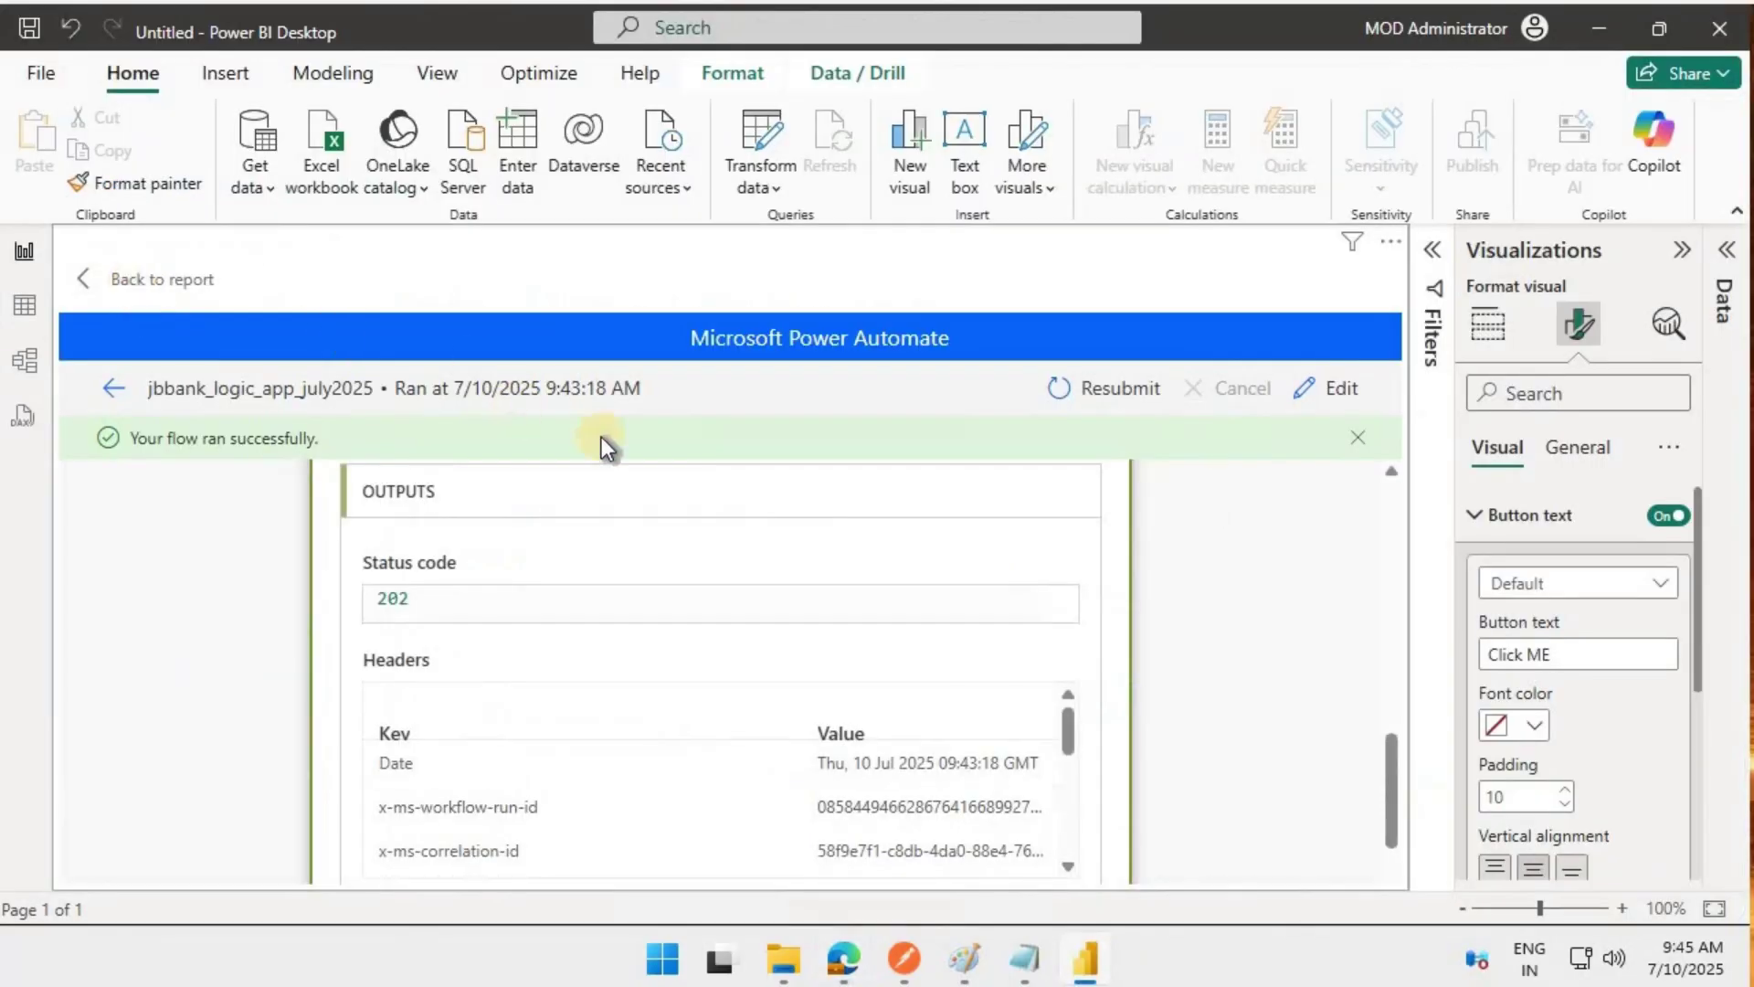
pyautogui.press('Escape')
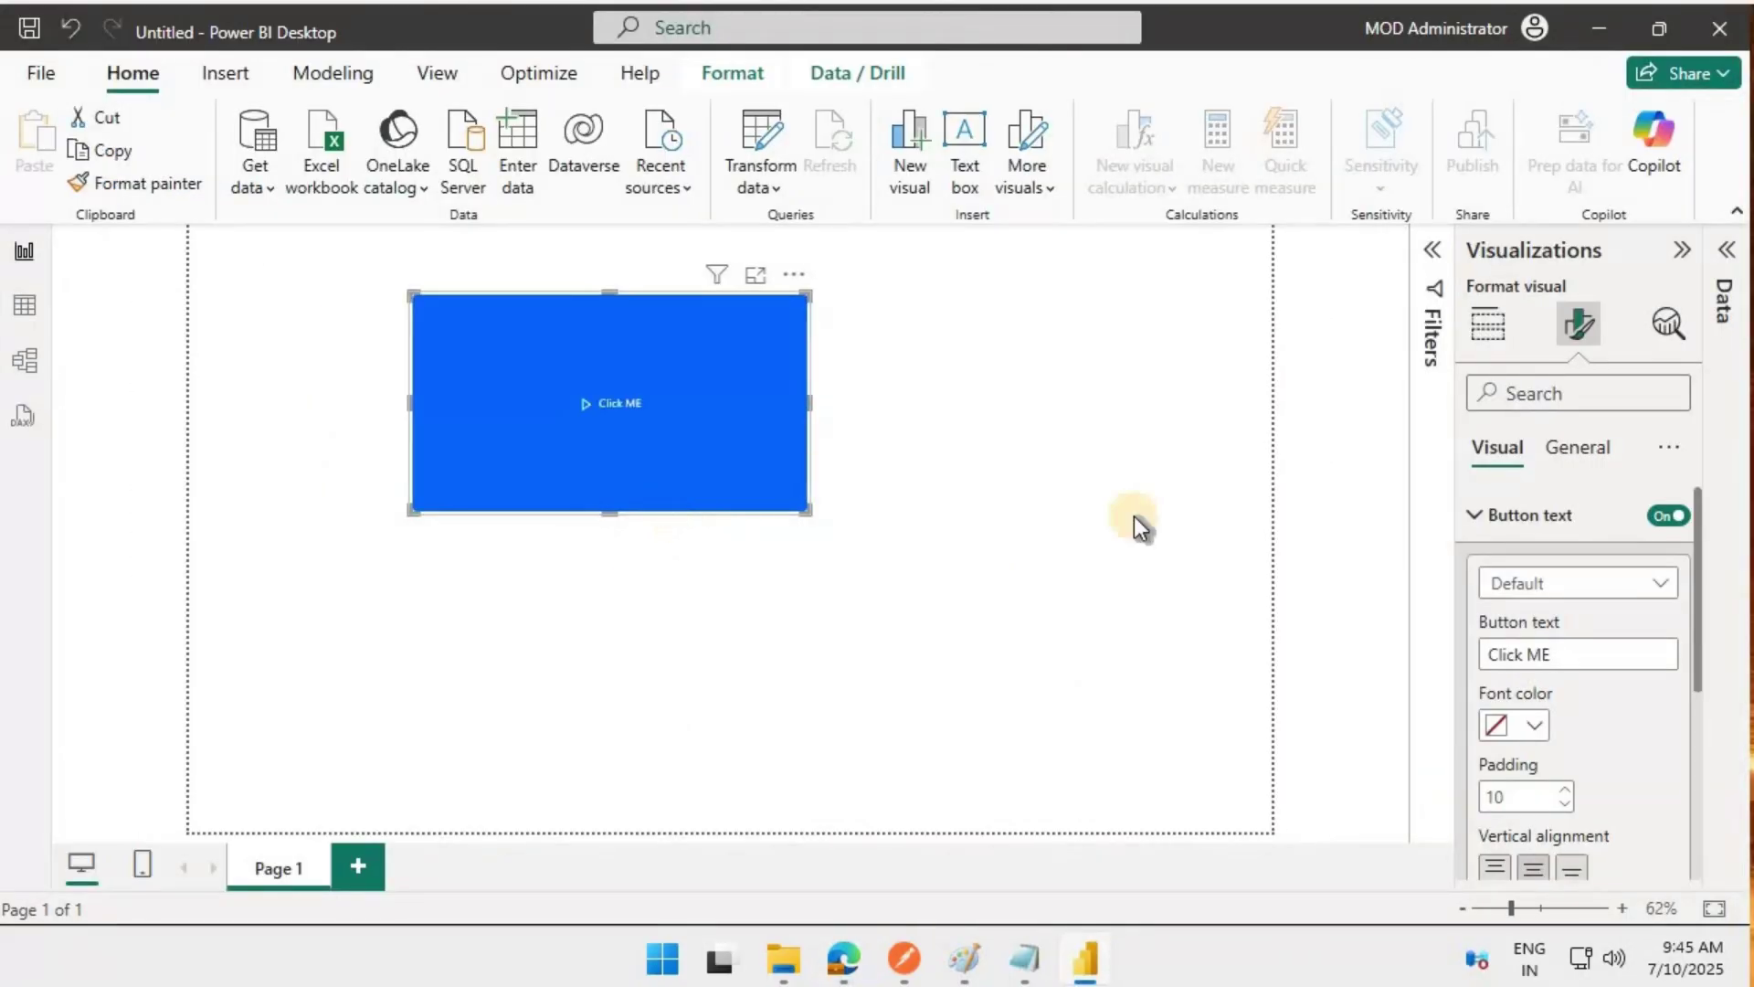
pyautogui.click(1726, 248)
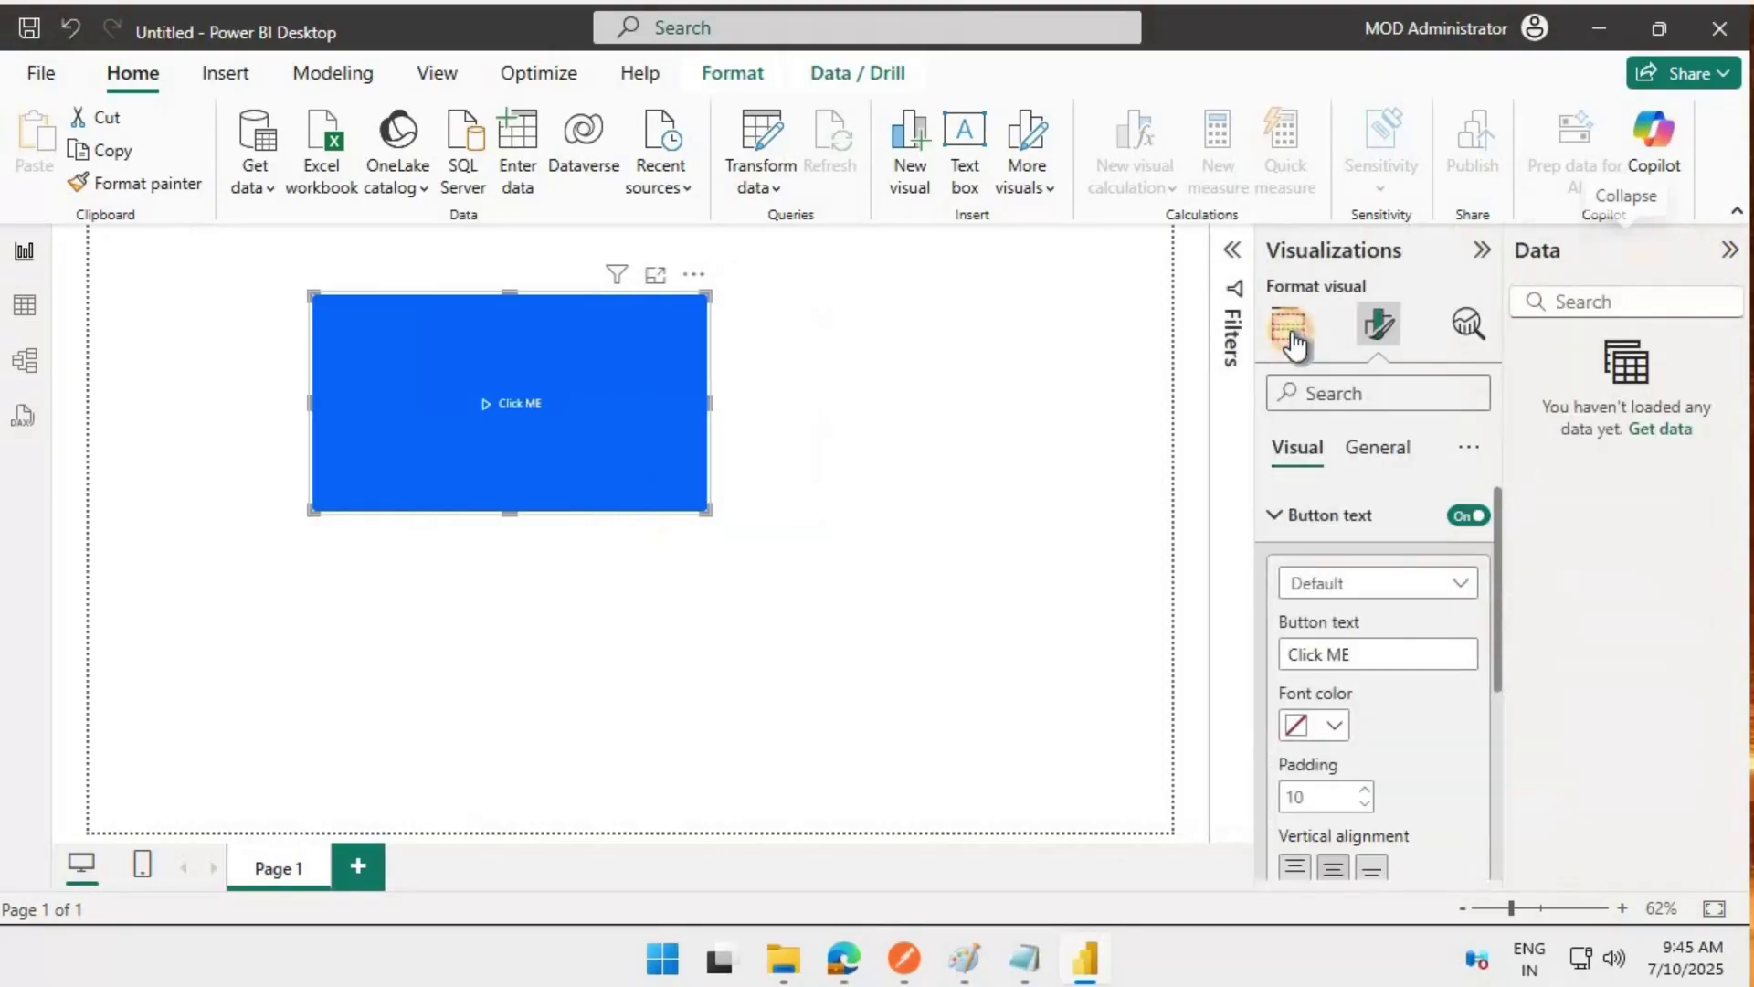
pyautogui.click(1290, 331)
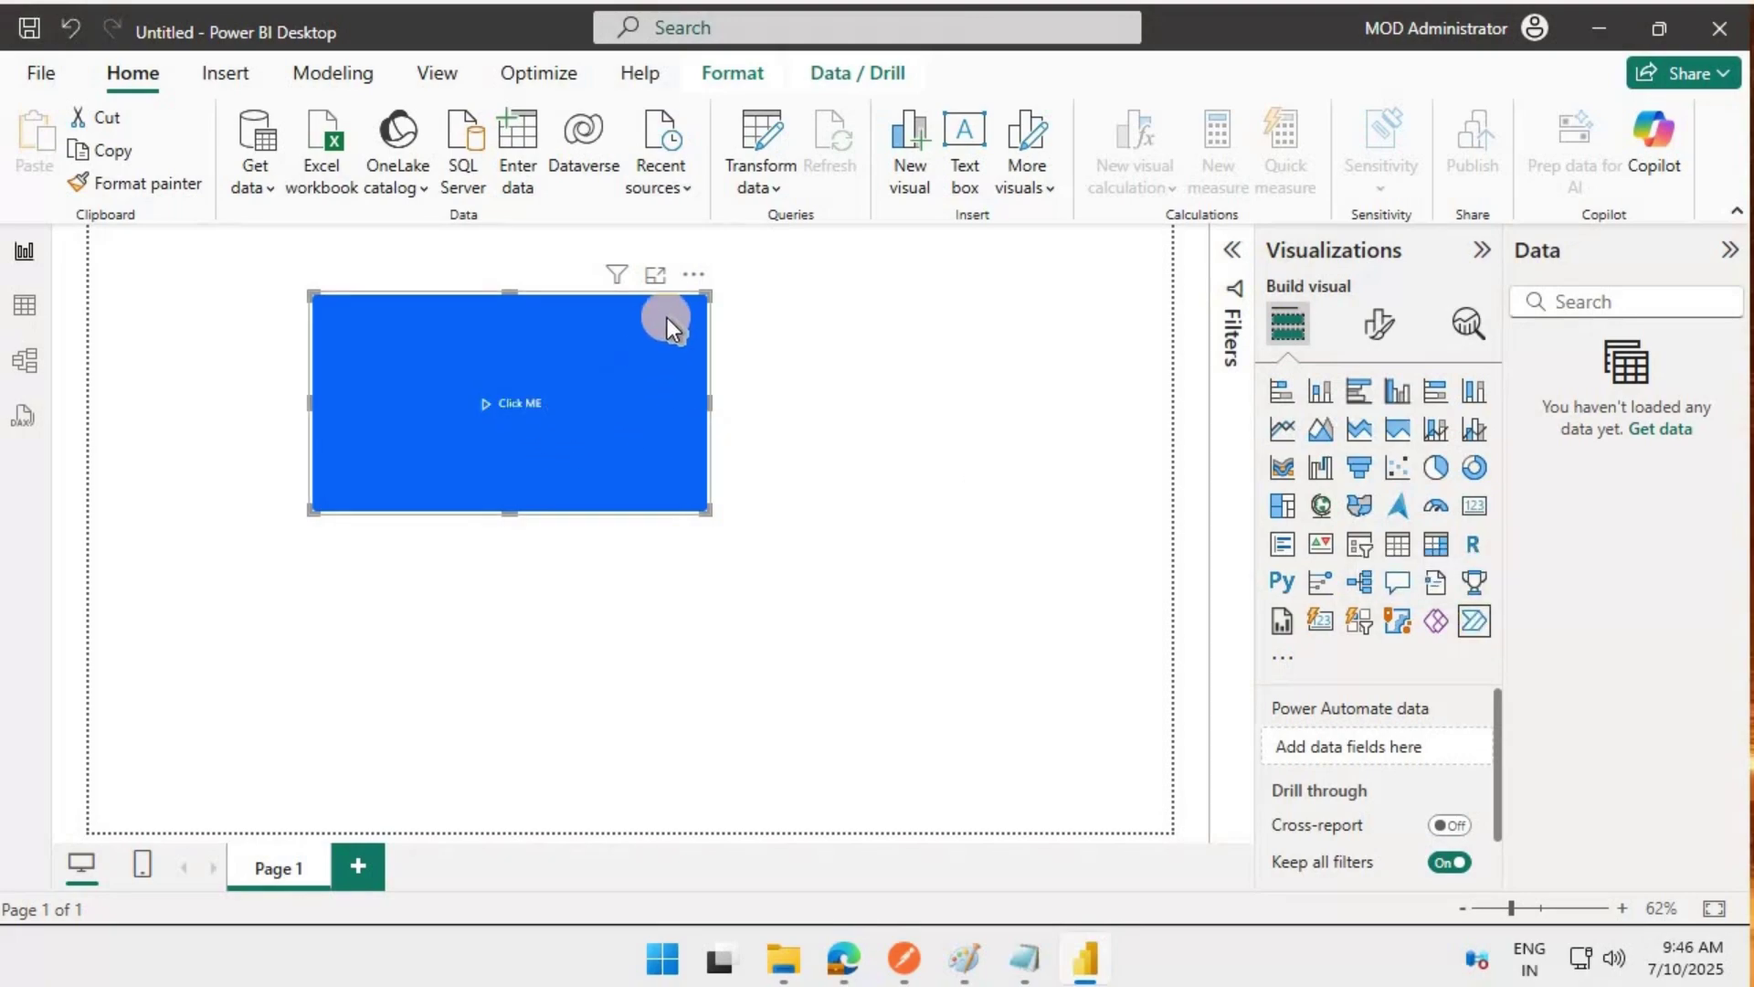
# Open the jbbank_logic_app_july2025 flow for editing from the Click ME visual and inspect its HTTP action's method and URI.
pyautogui.click(690, 277)
pyautogui.click(758, 302)
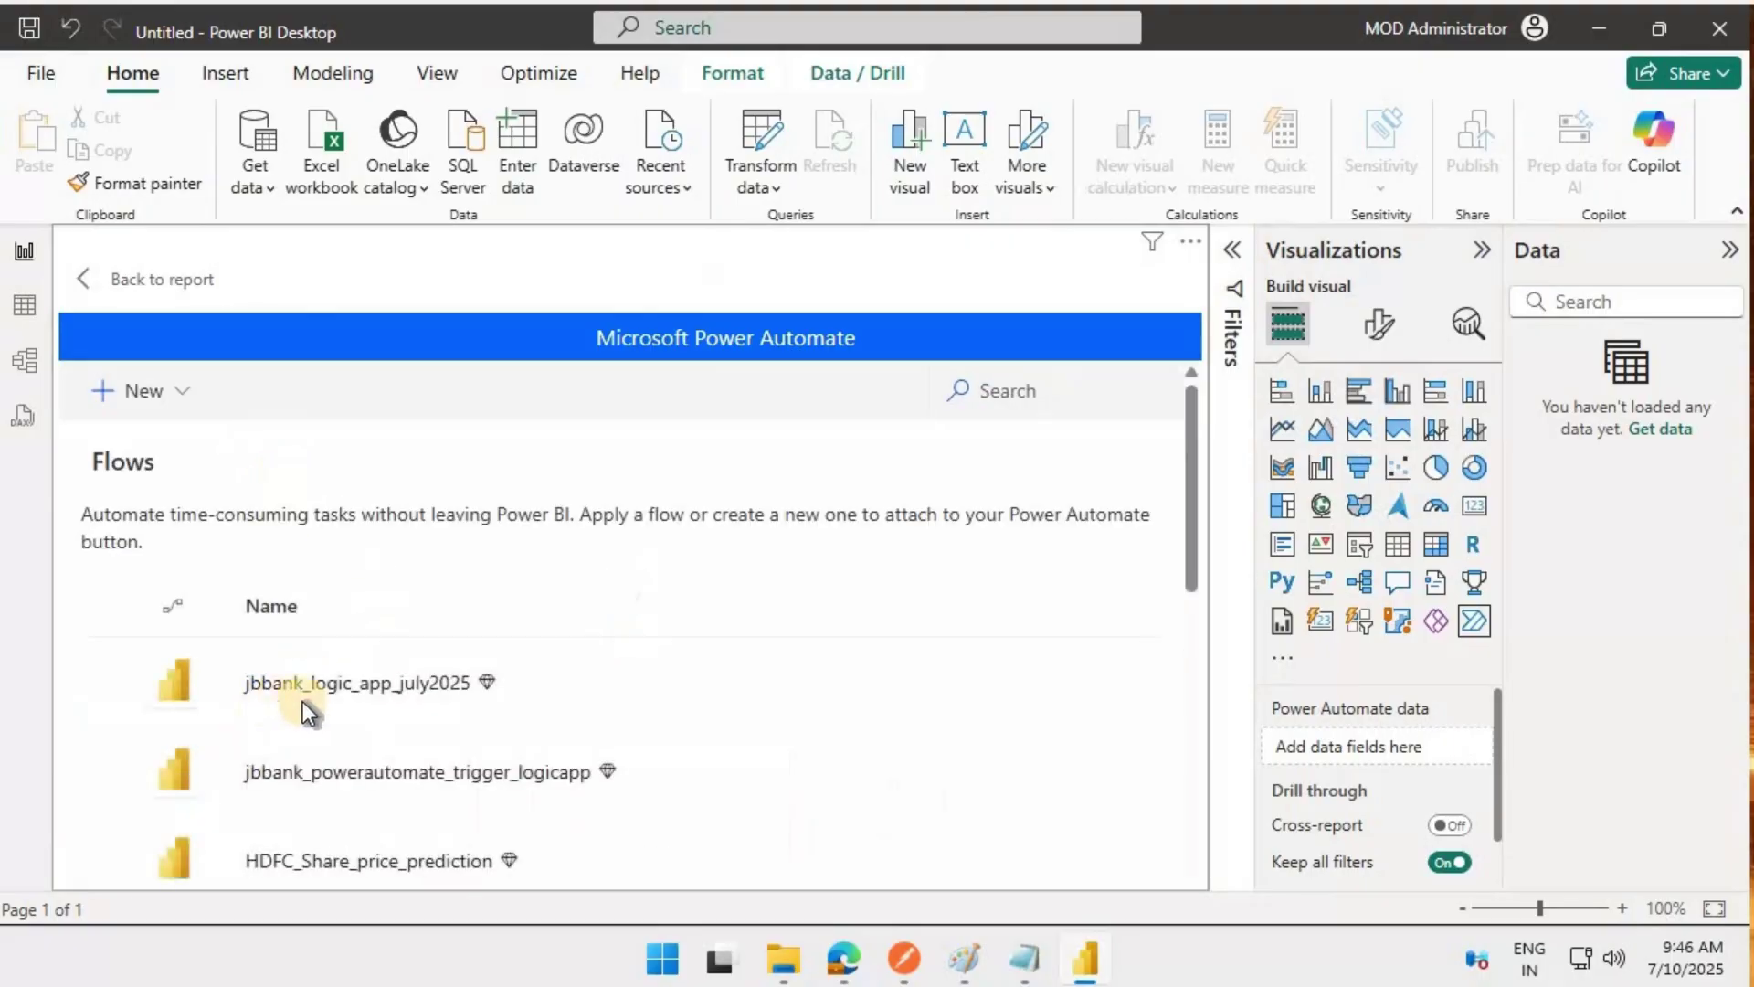
pyautogui.click(380, 687)
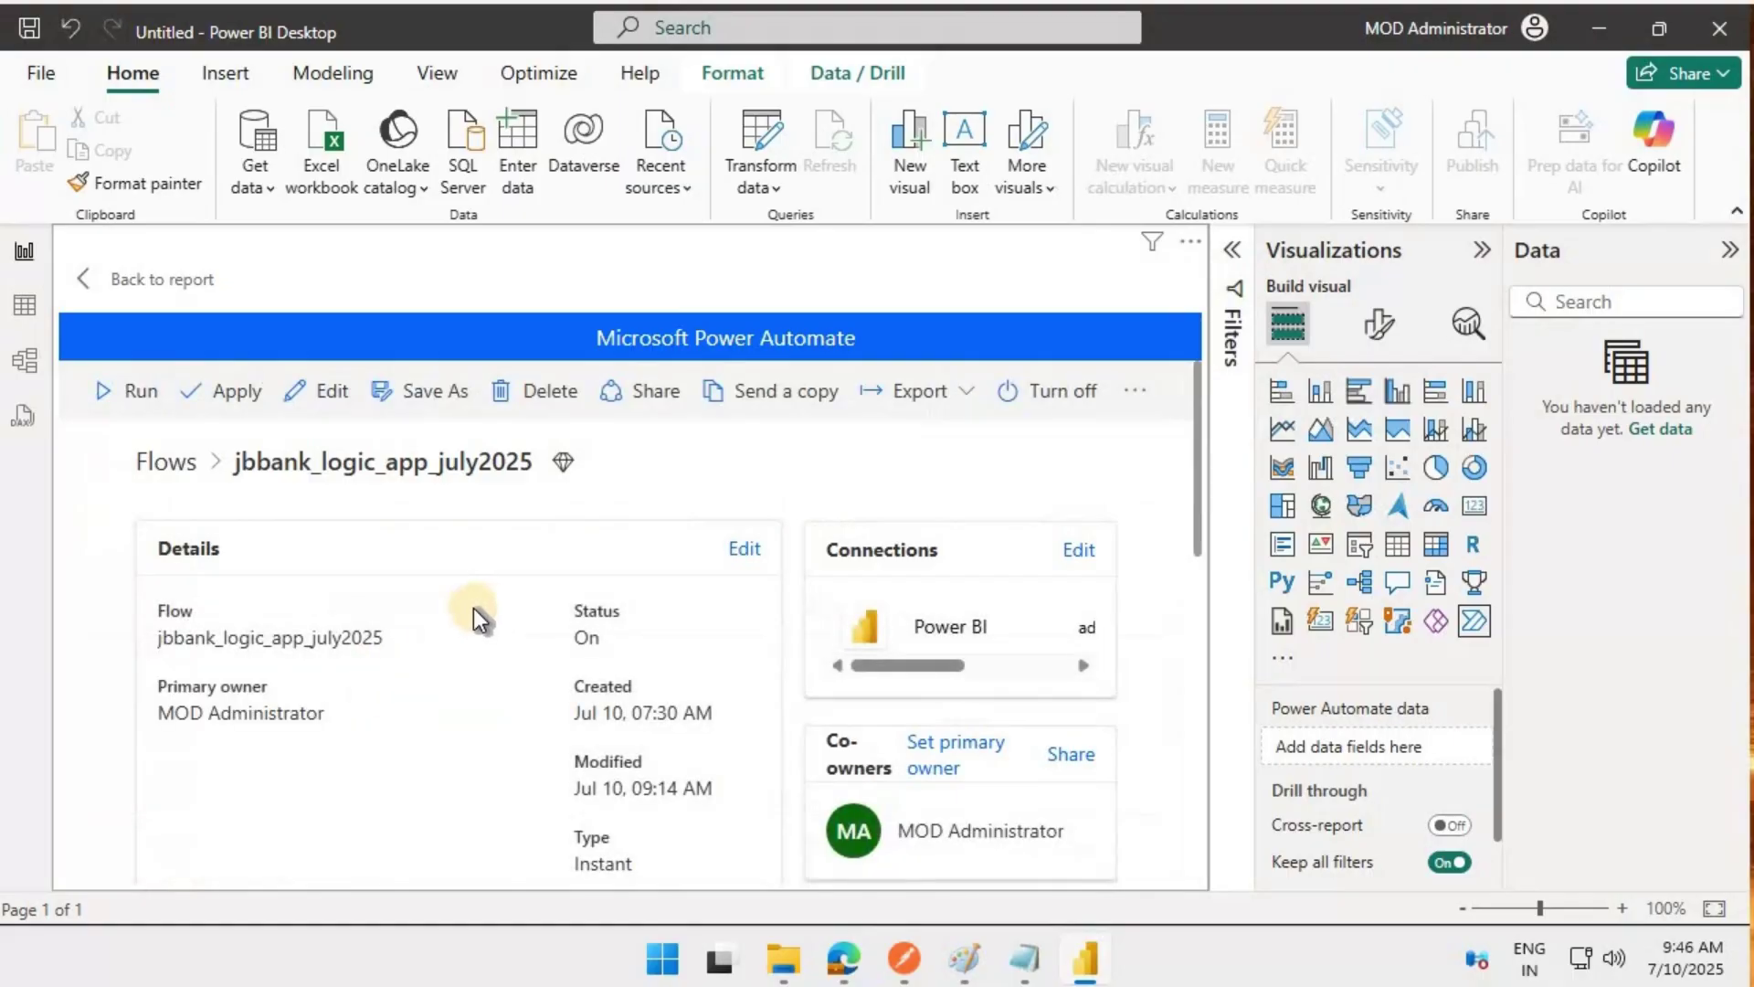
pyautogui.scroll(-1, 327, 395)
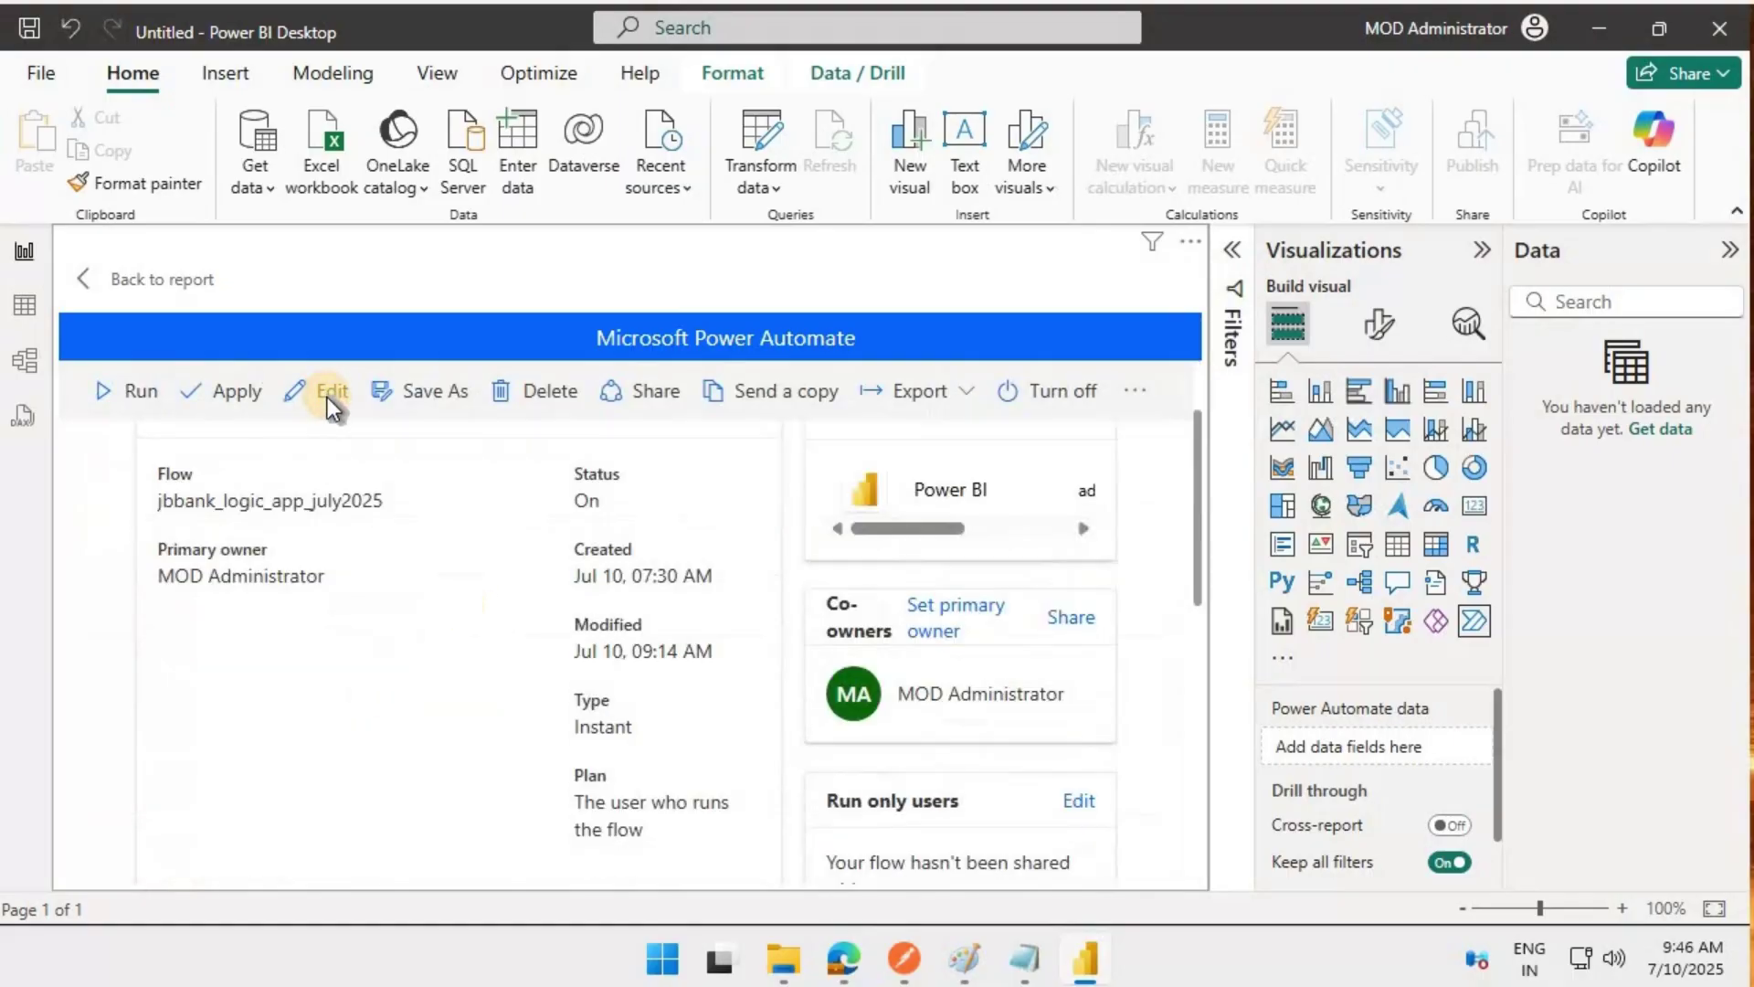
pyautogui.scroll(1, 638, 517)
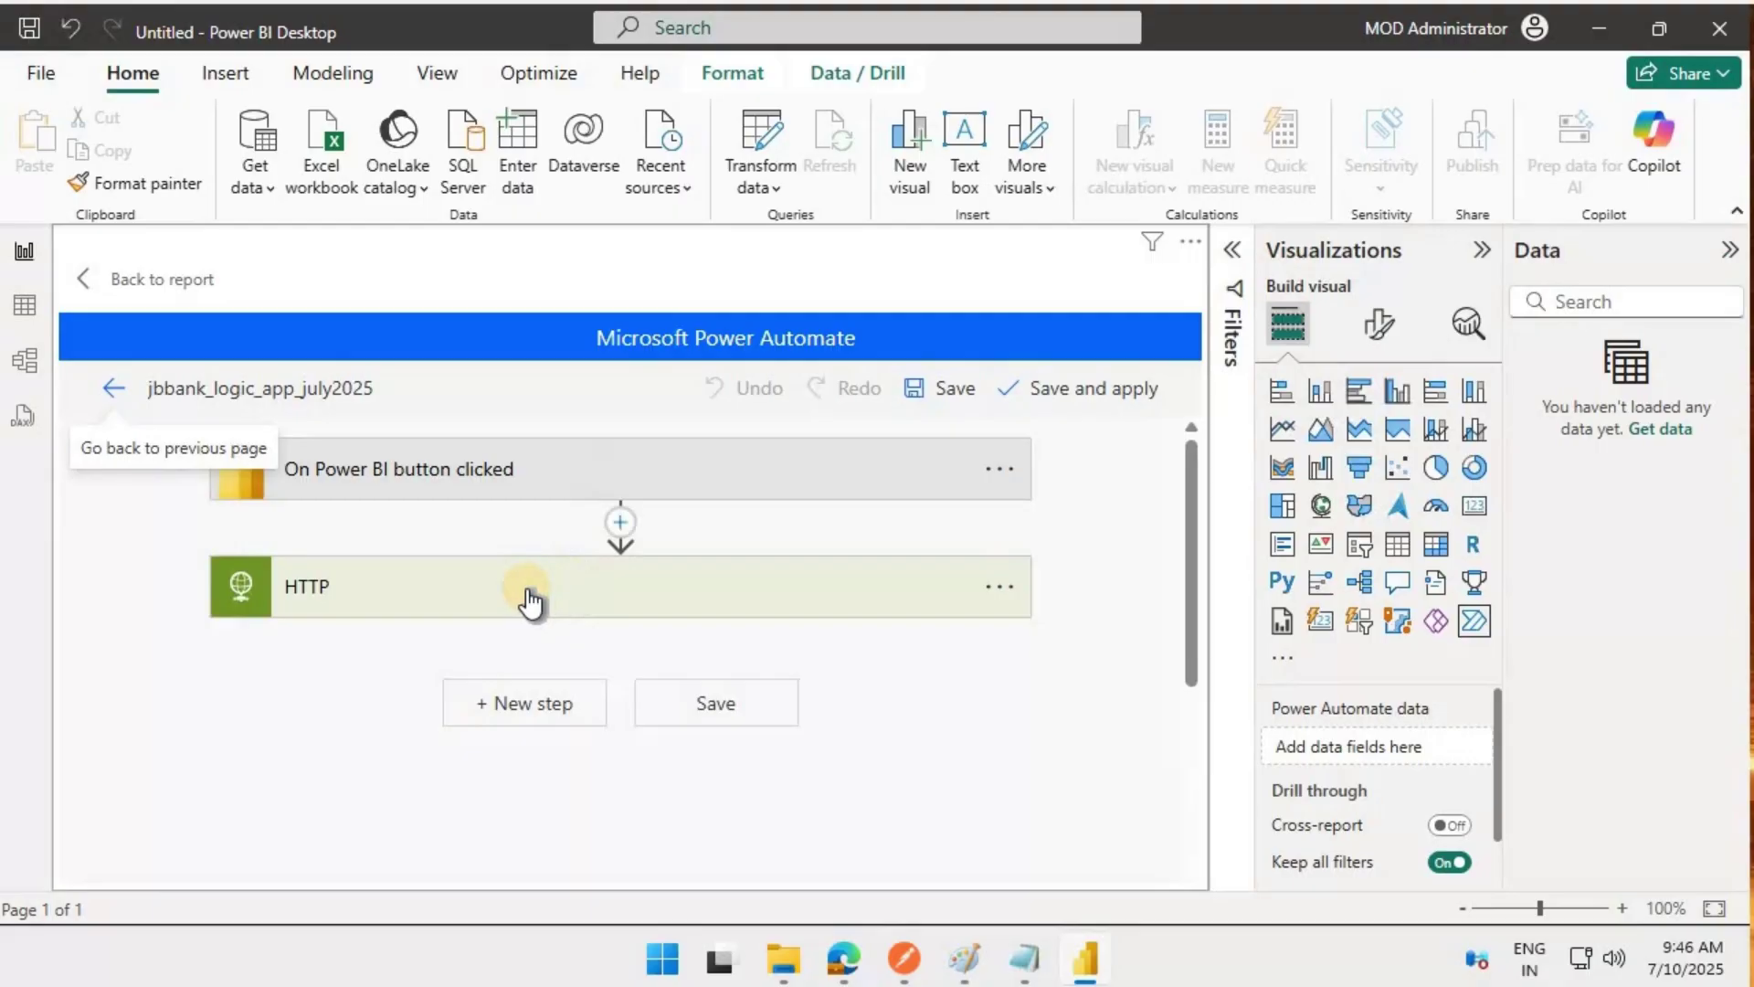
pyautogui.click(525, 598)
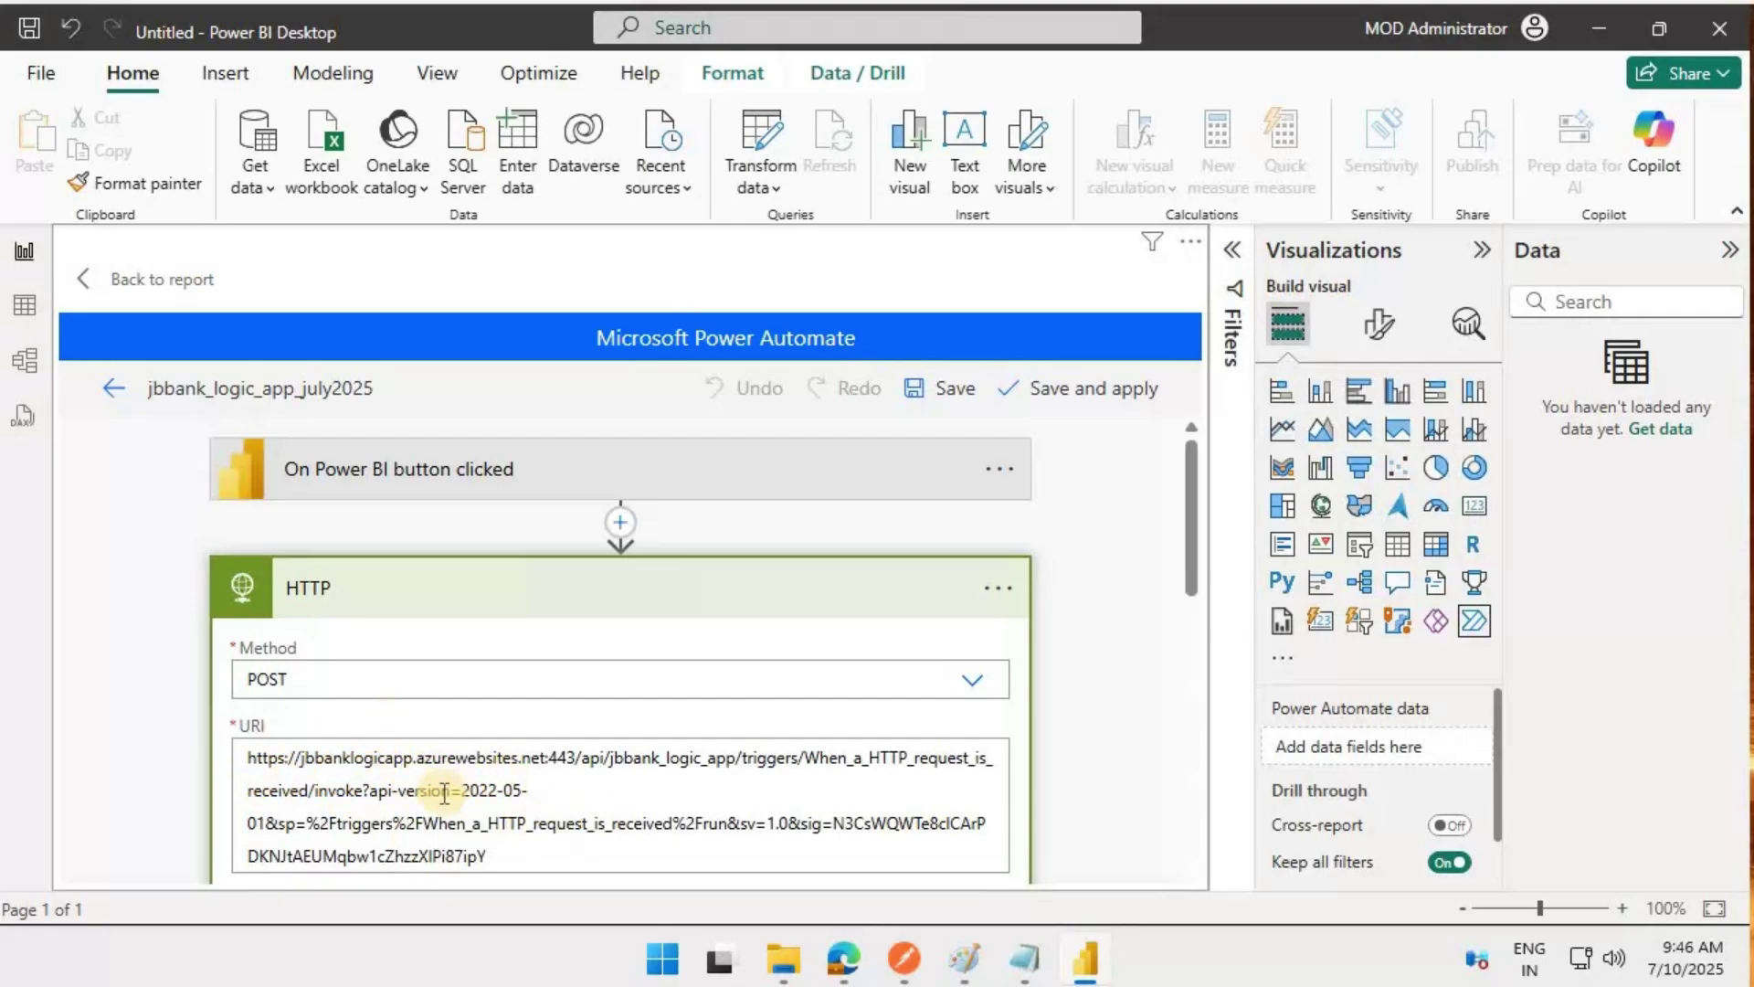
# Switch to the Azure portal and inspect the HTTP trigger and the HTTP action's parameters in the jbbank_logic_app workflow designer.
pyautogui.click(858, 970)
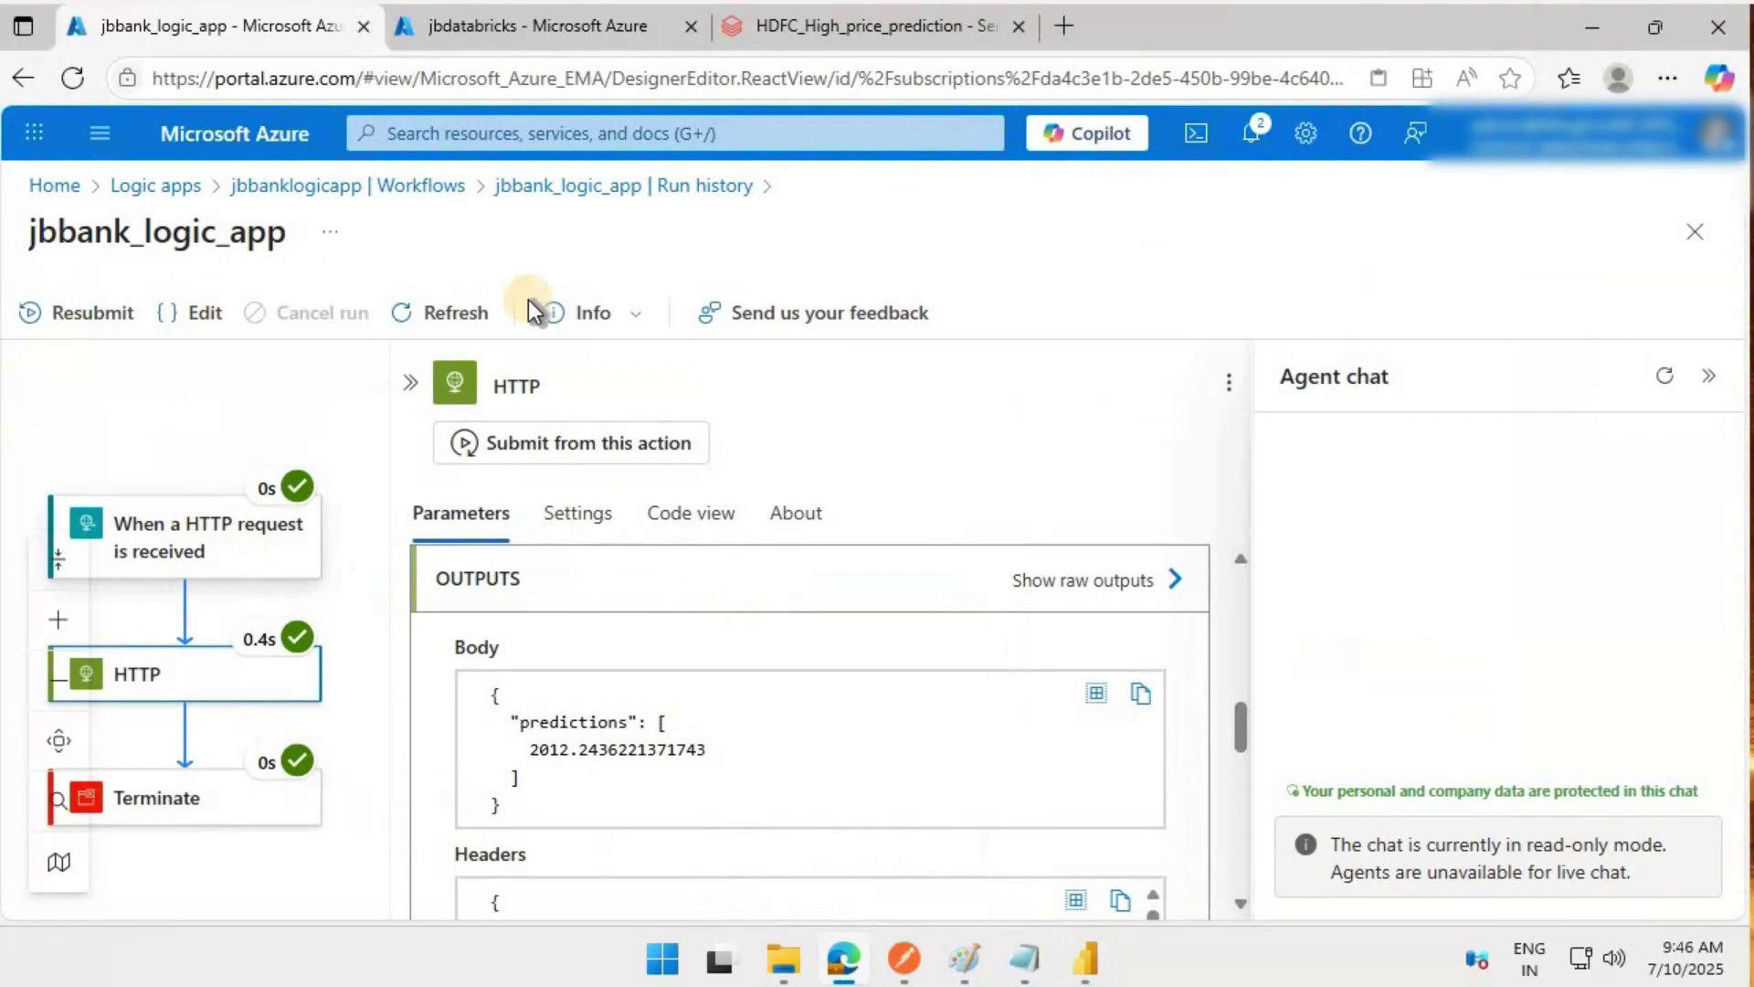
pyautogui.click(617, 187)
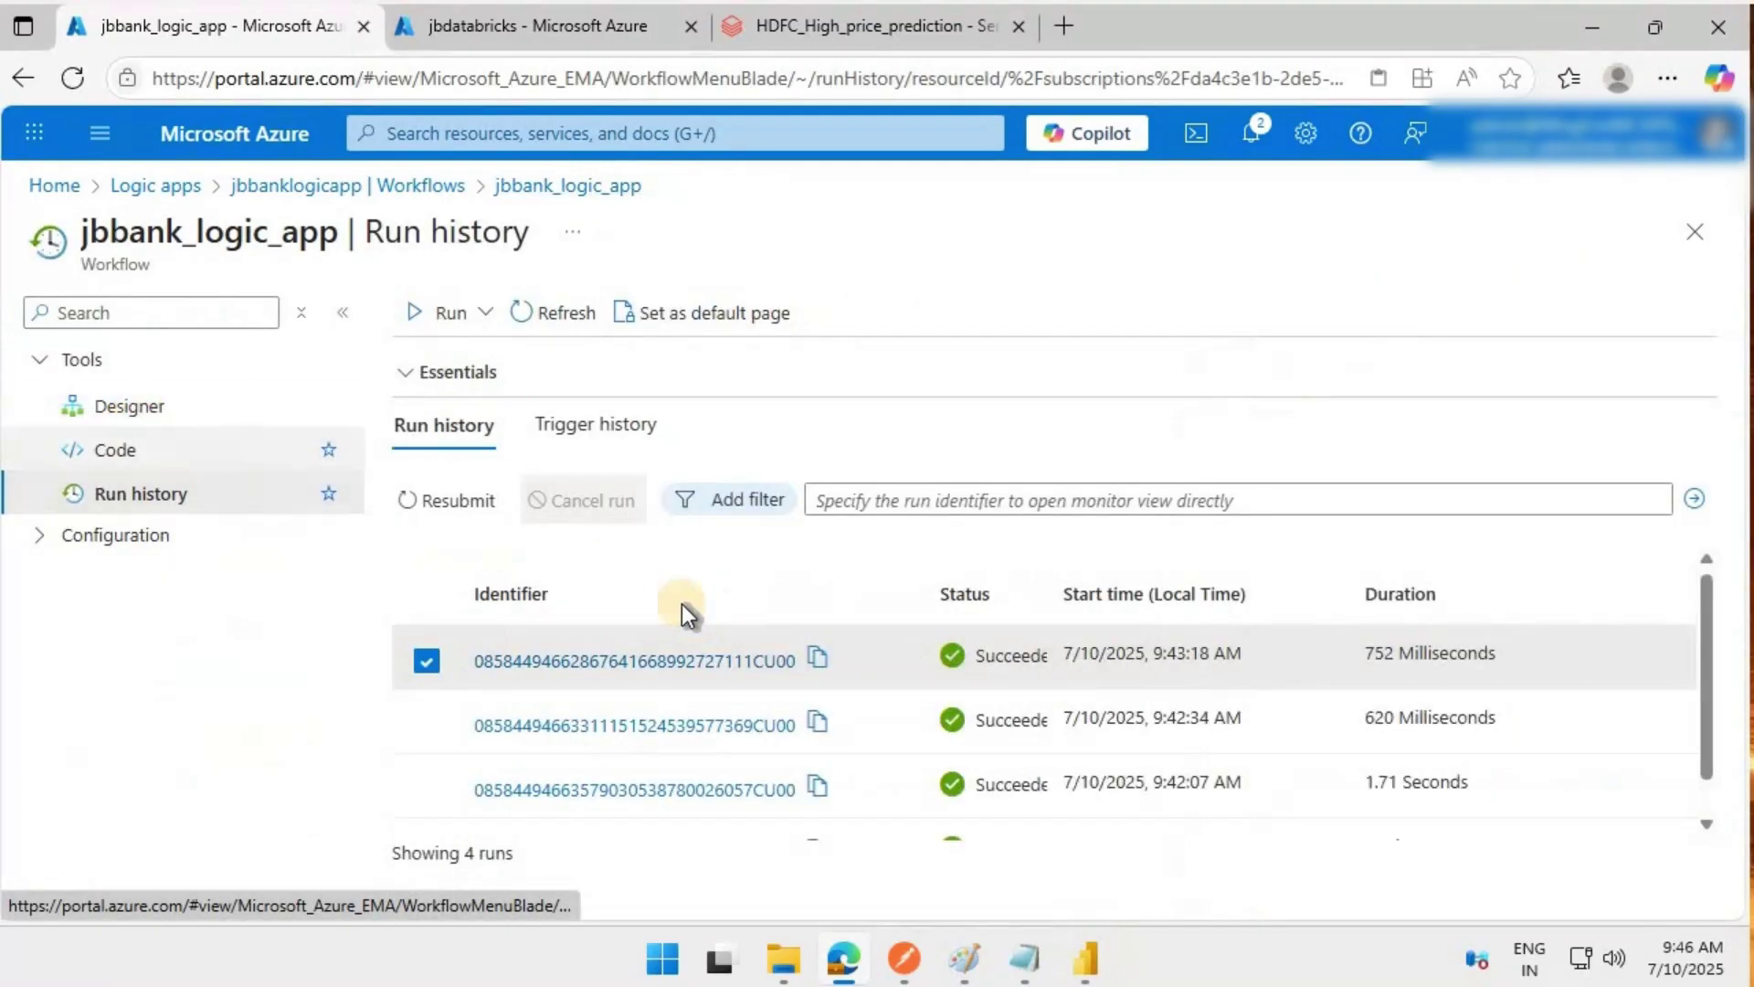
pyautogui.hotkey('alt', 'Left')
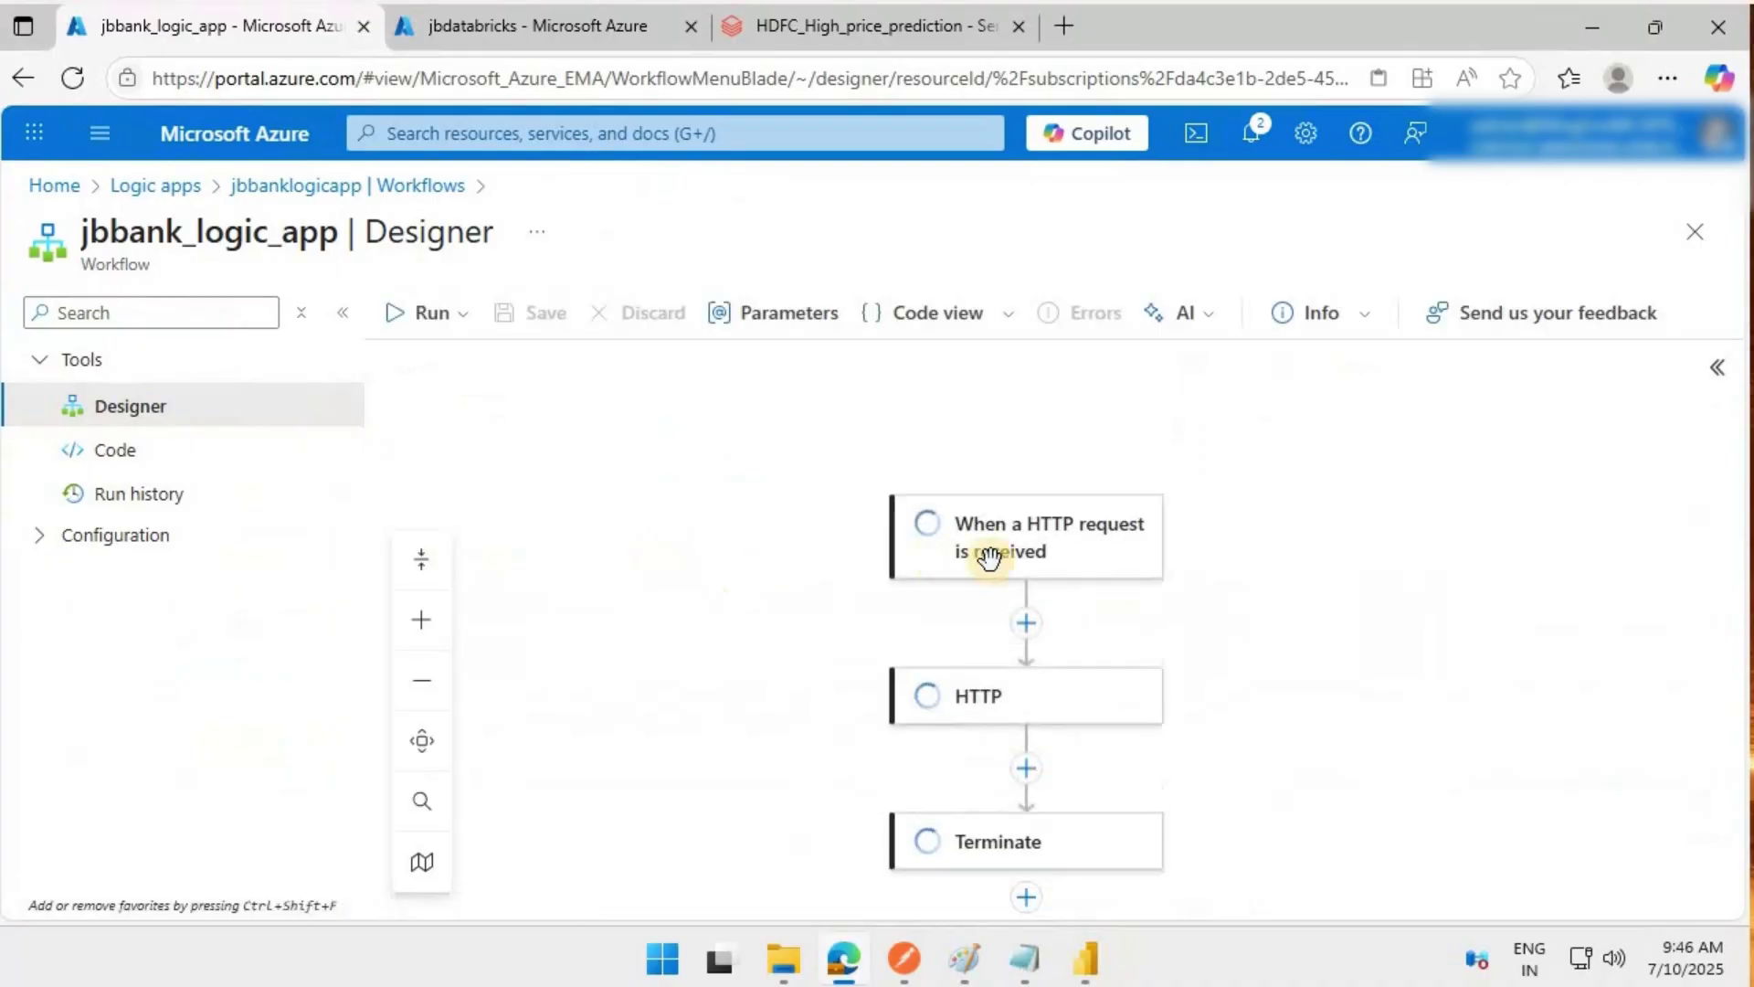
pyautogui.click(1054, 552)
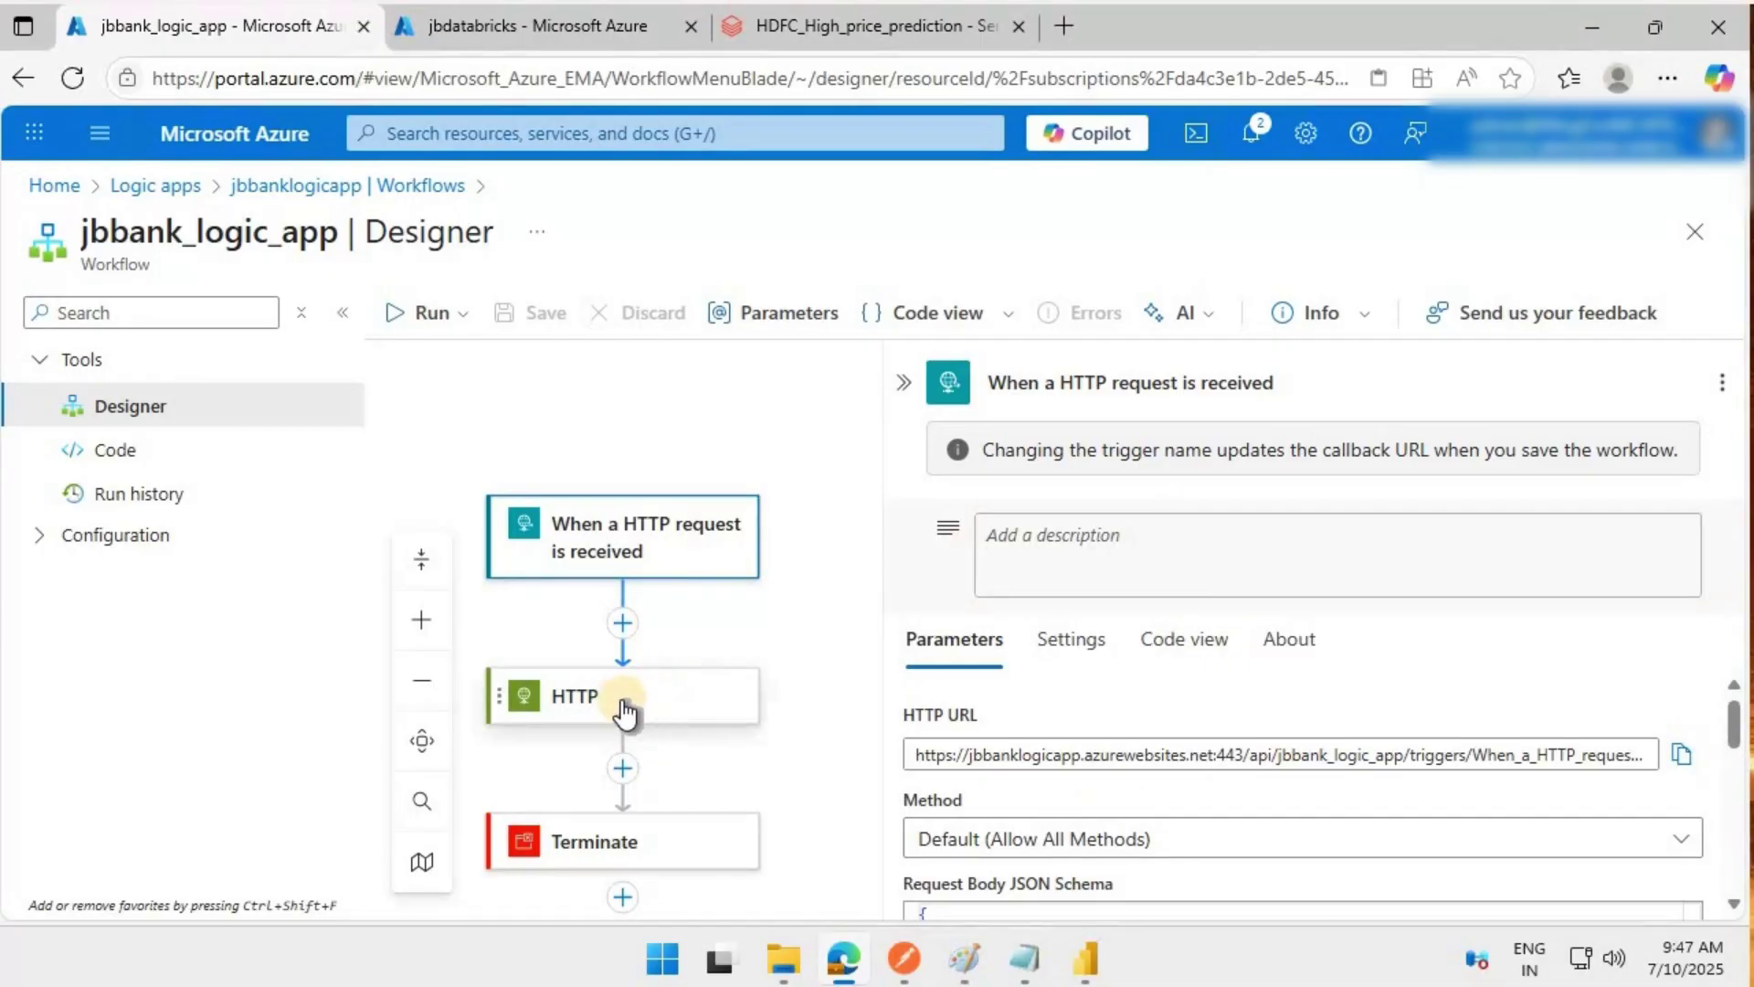
pyautogui.click(627, 707)
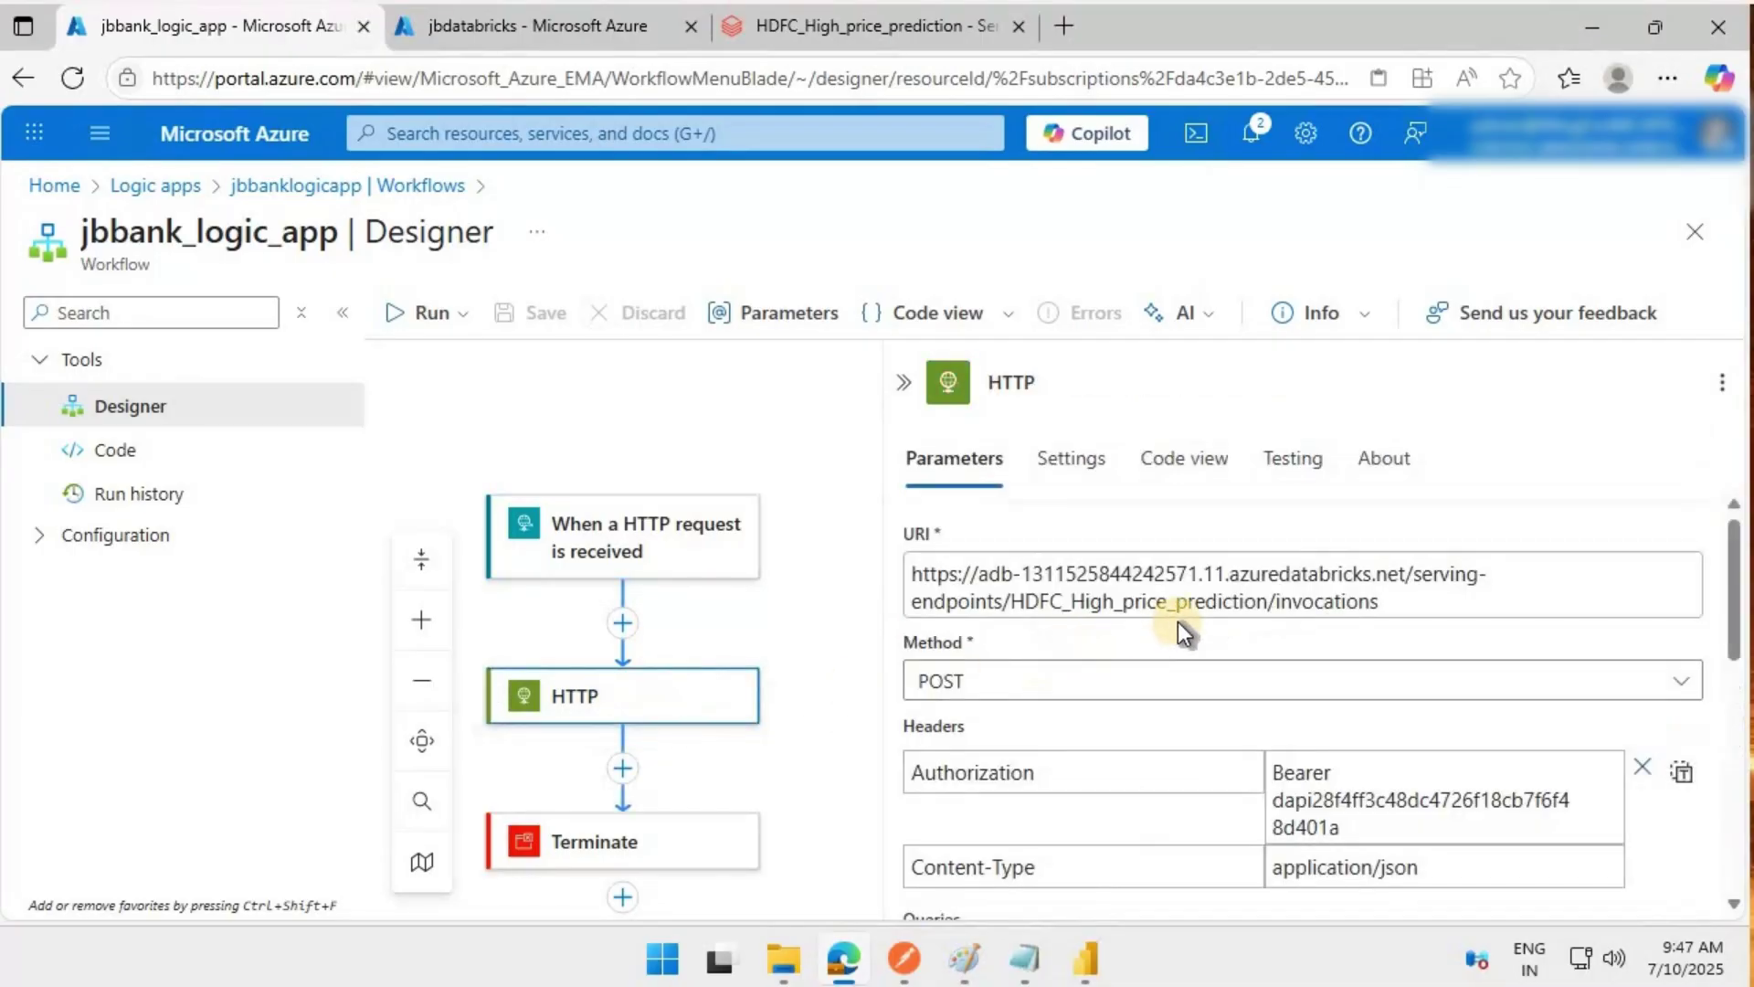
pyautogui.click(868, 28)
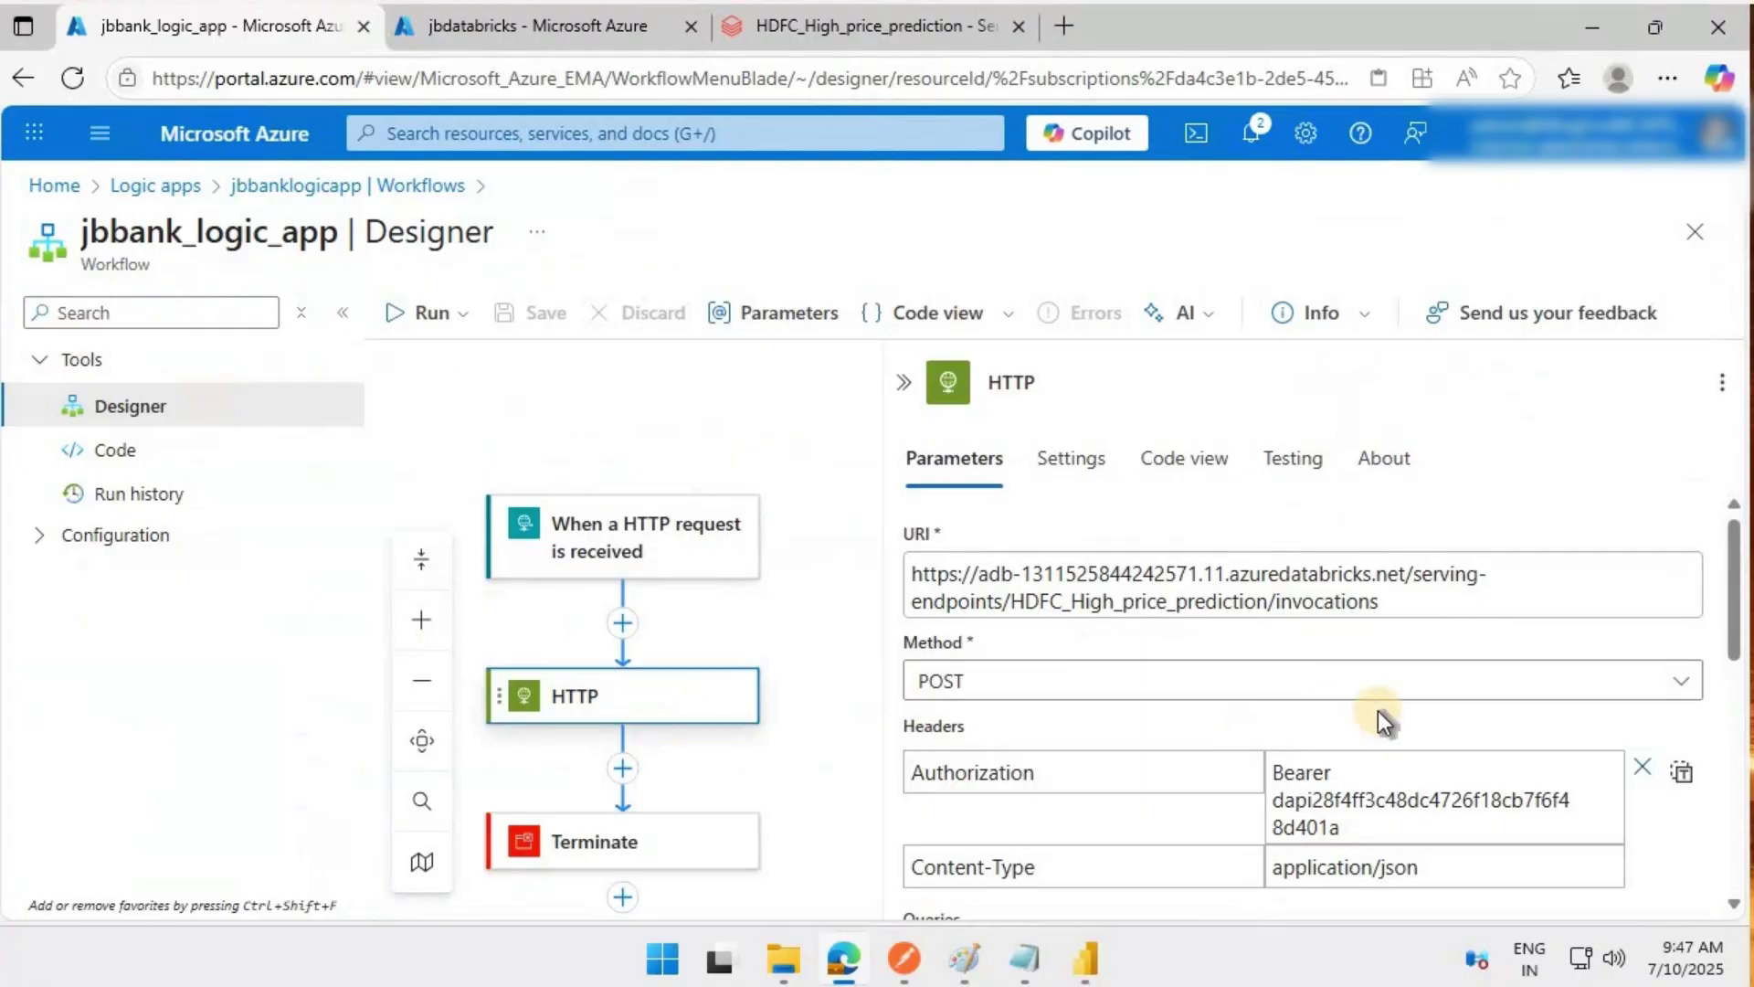
pyautogui.scroll(-5, 1006, 728)
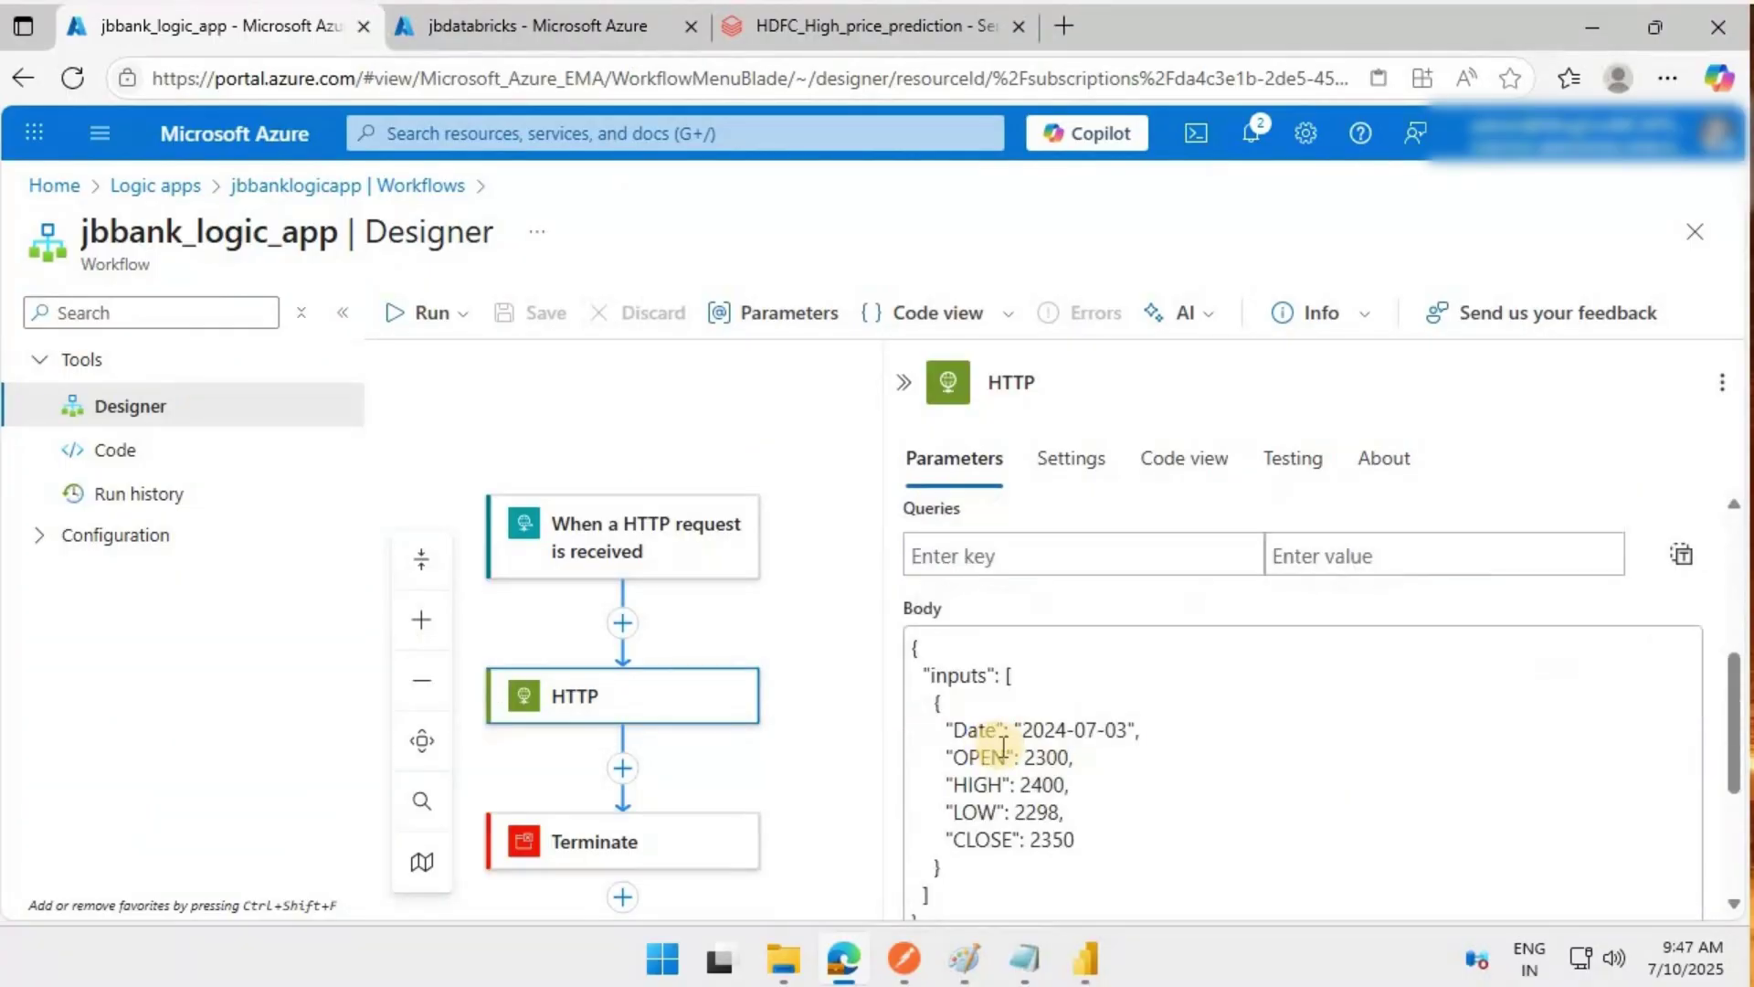
# Reopen the 7/10/2025, 9:43:18 AM run from the run history and review the HTTP action's inputs and returned predictions.
pyautogui.click(230, 514)
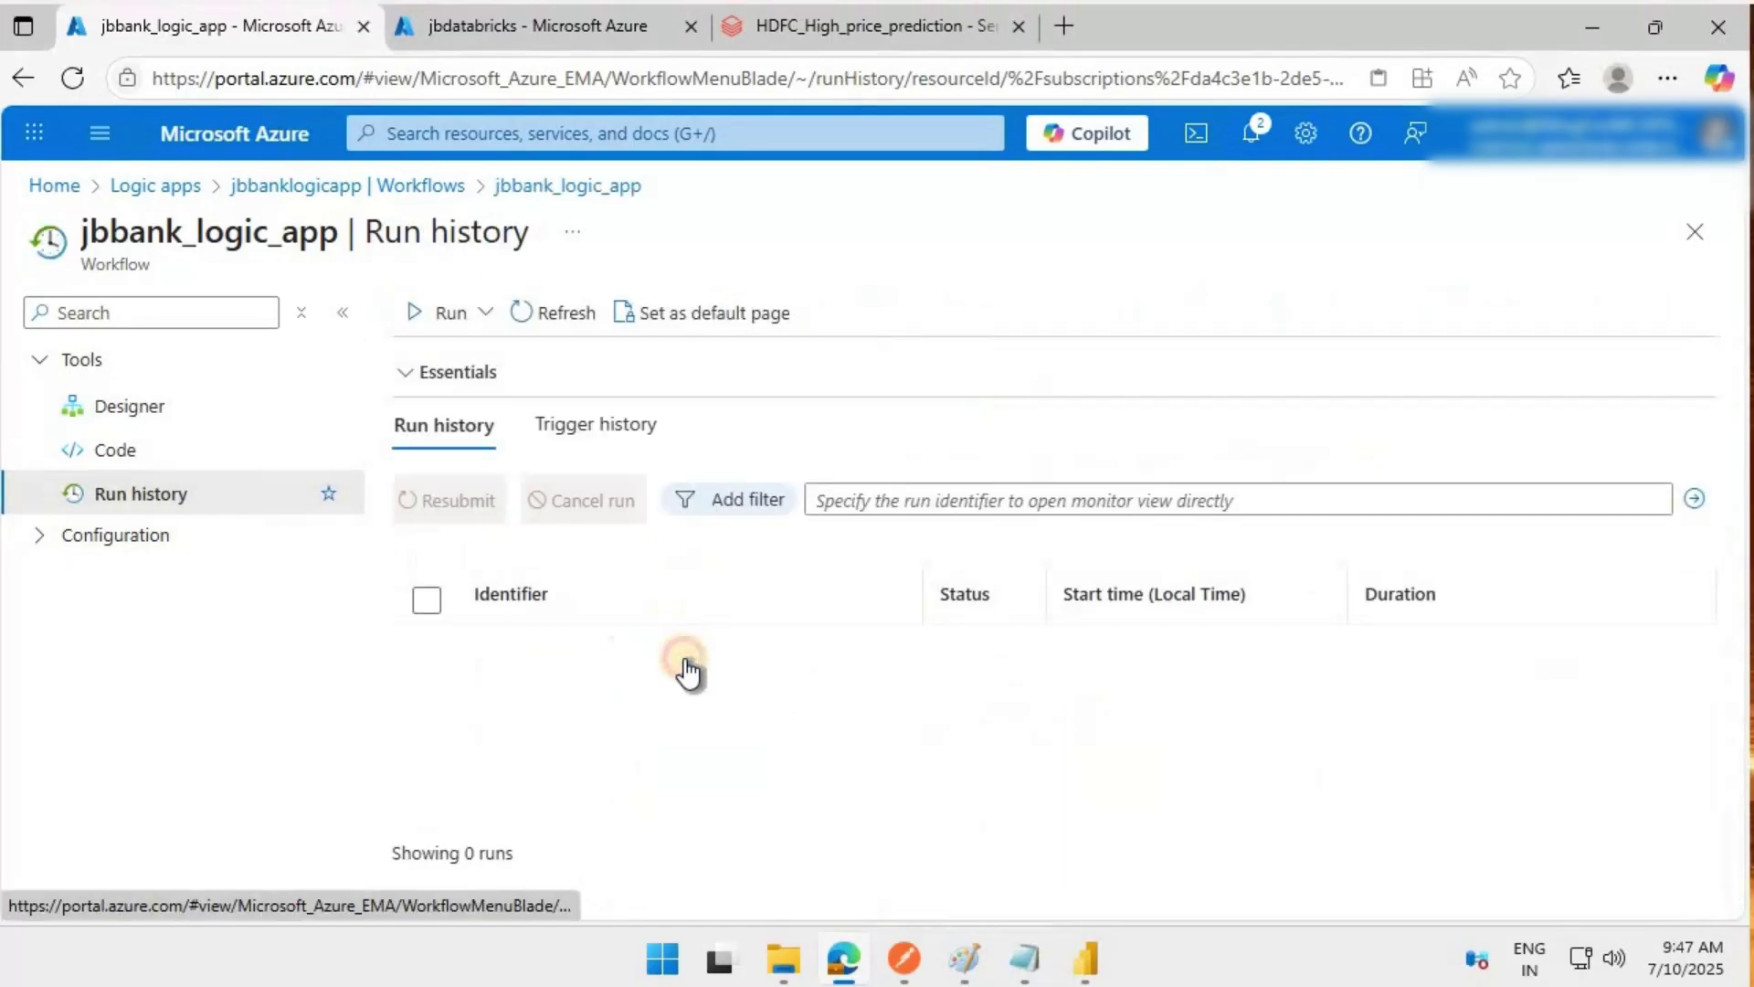
pyautogui.click(1192, 646)
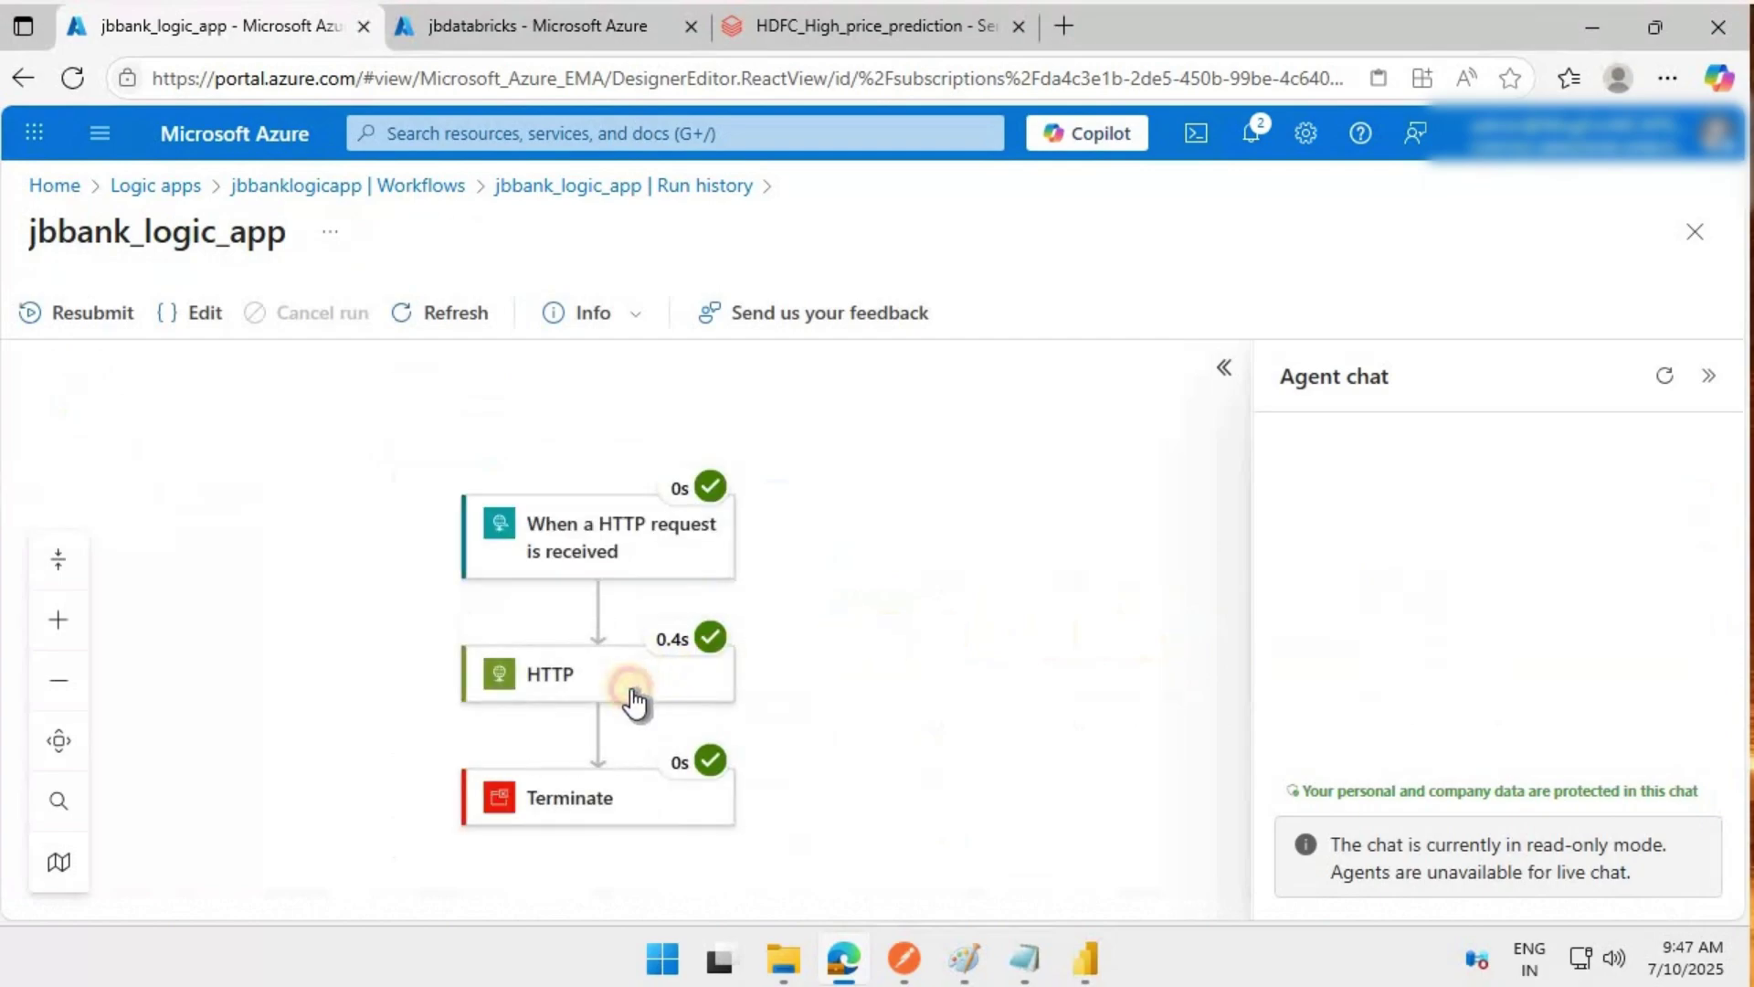
pyautogui.click(633, 700)
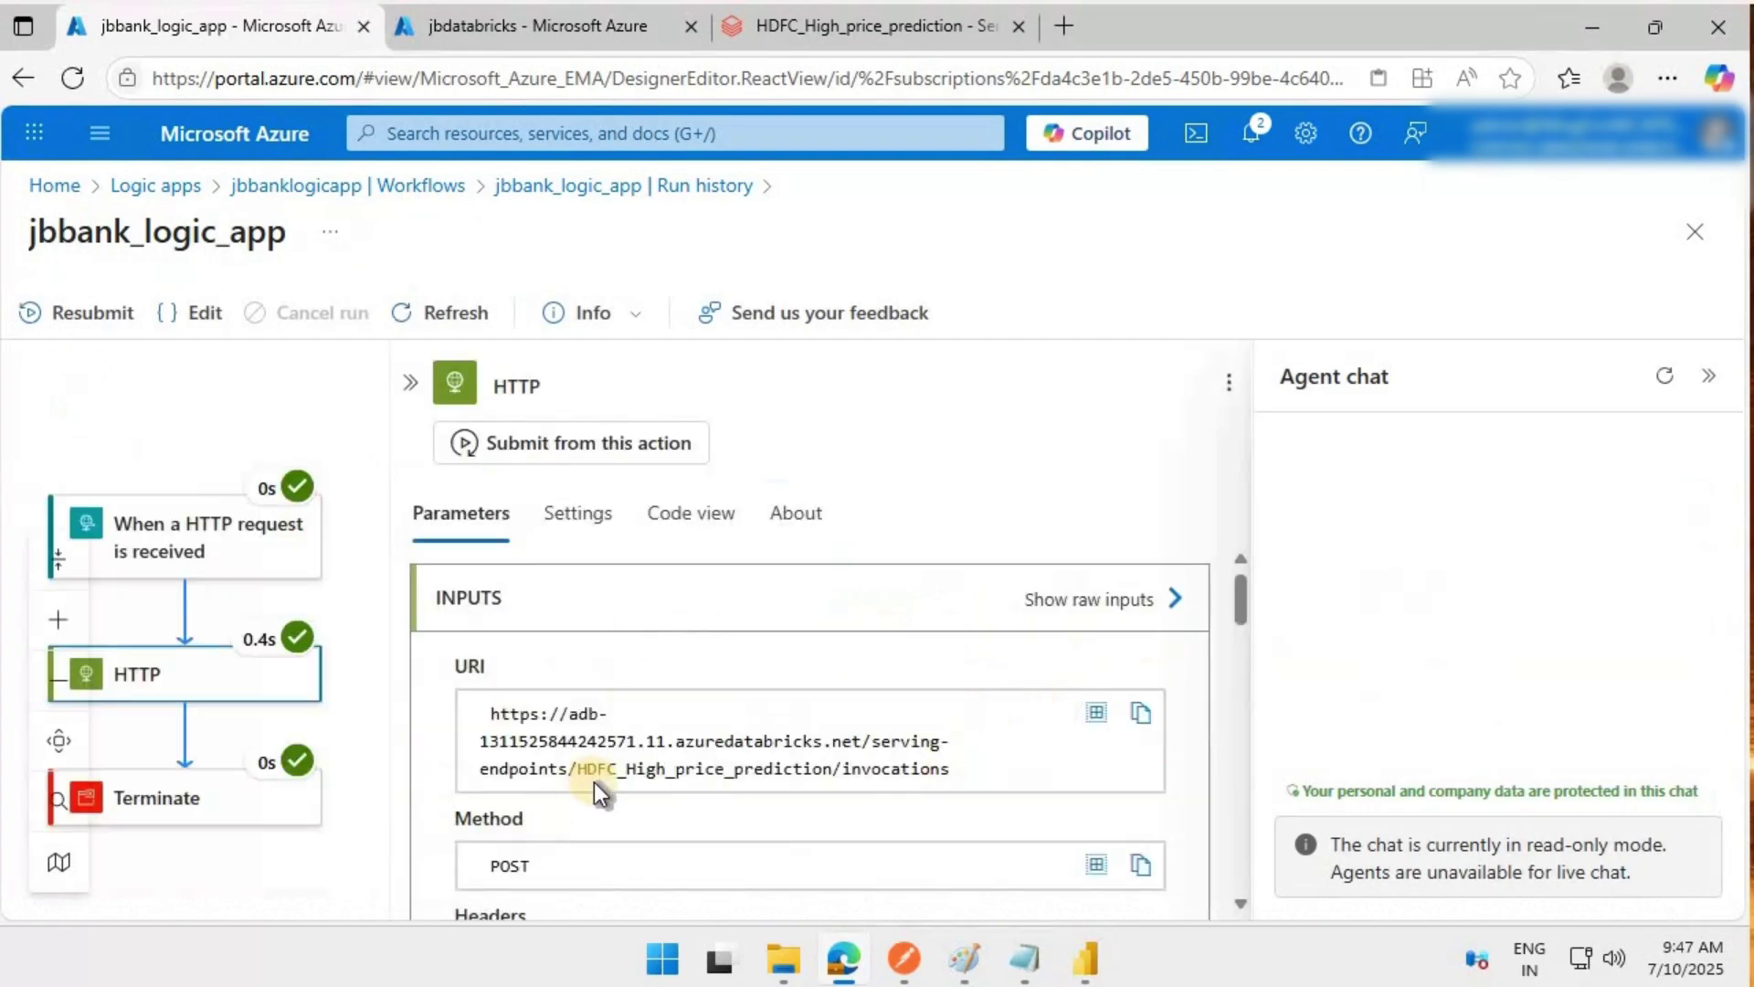
pyautogui.scroll(-4, 640, 780)
pyautogui.scroll(-1, 625, 793)
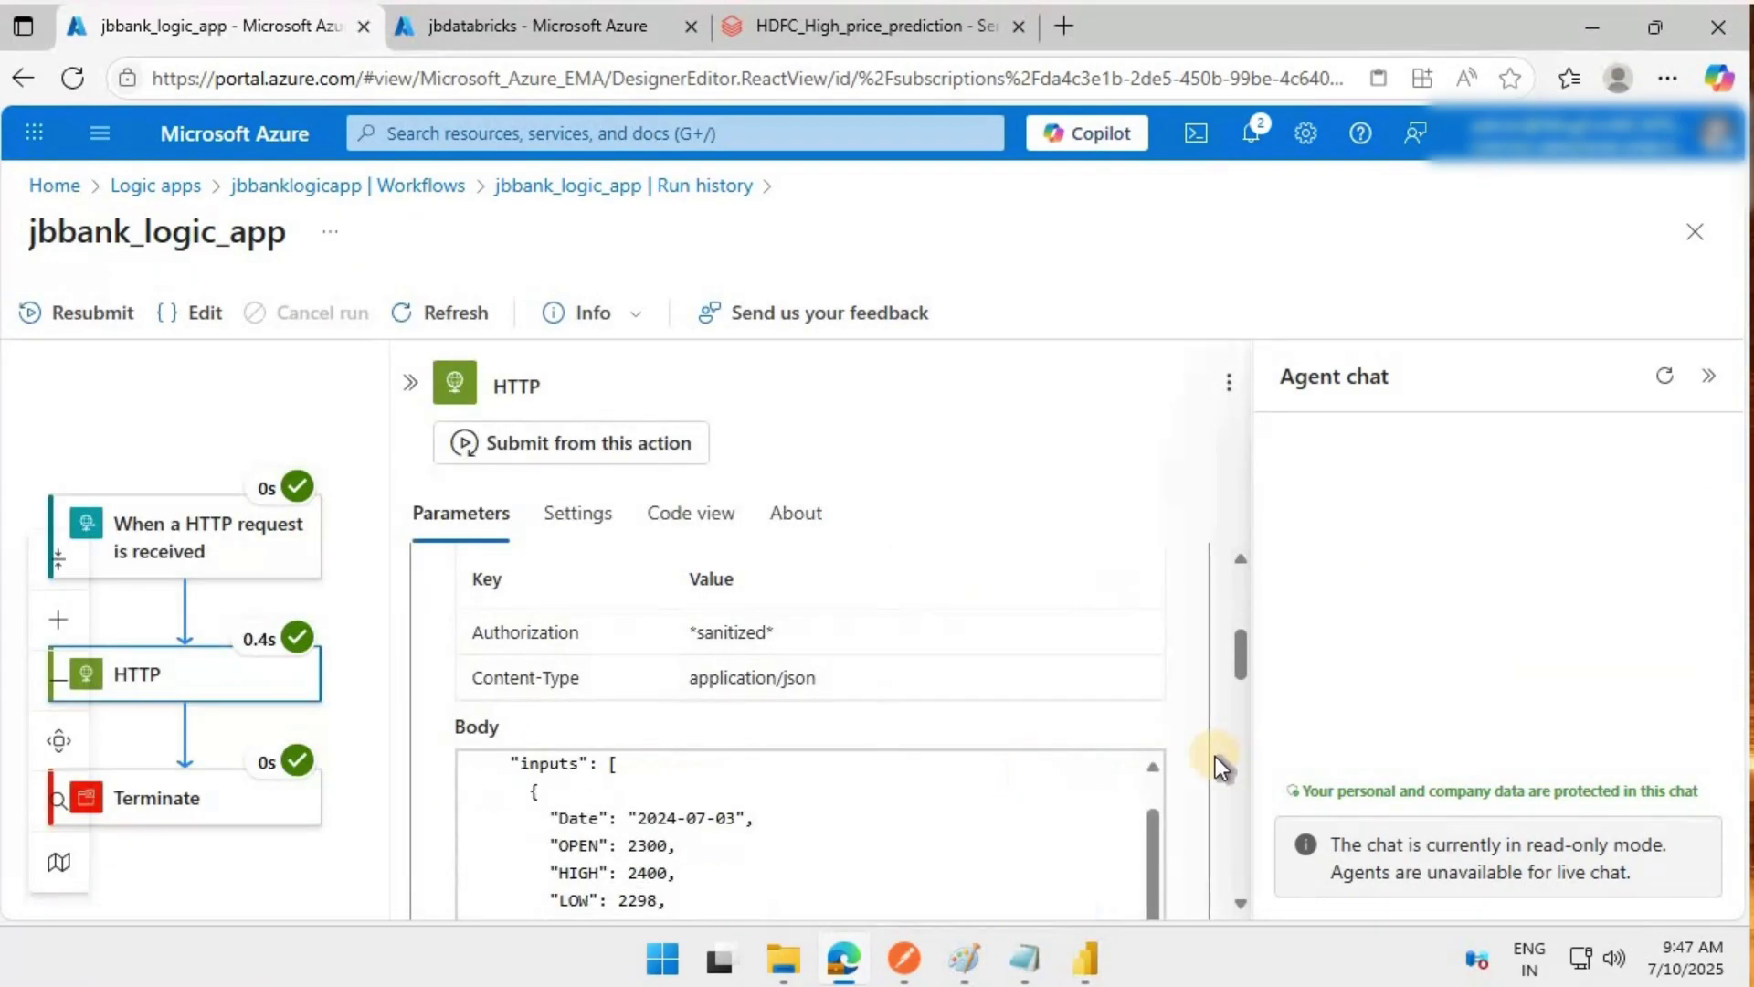
pyautogui.scroll(-10, 1213, 760)
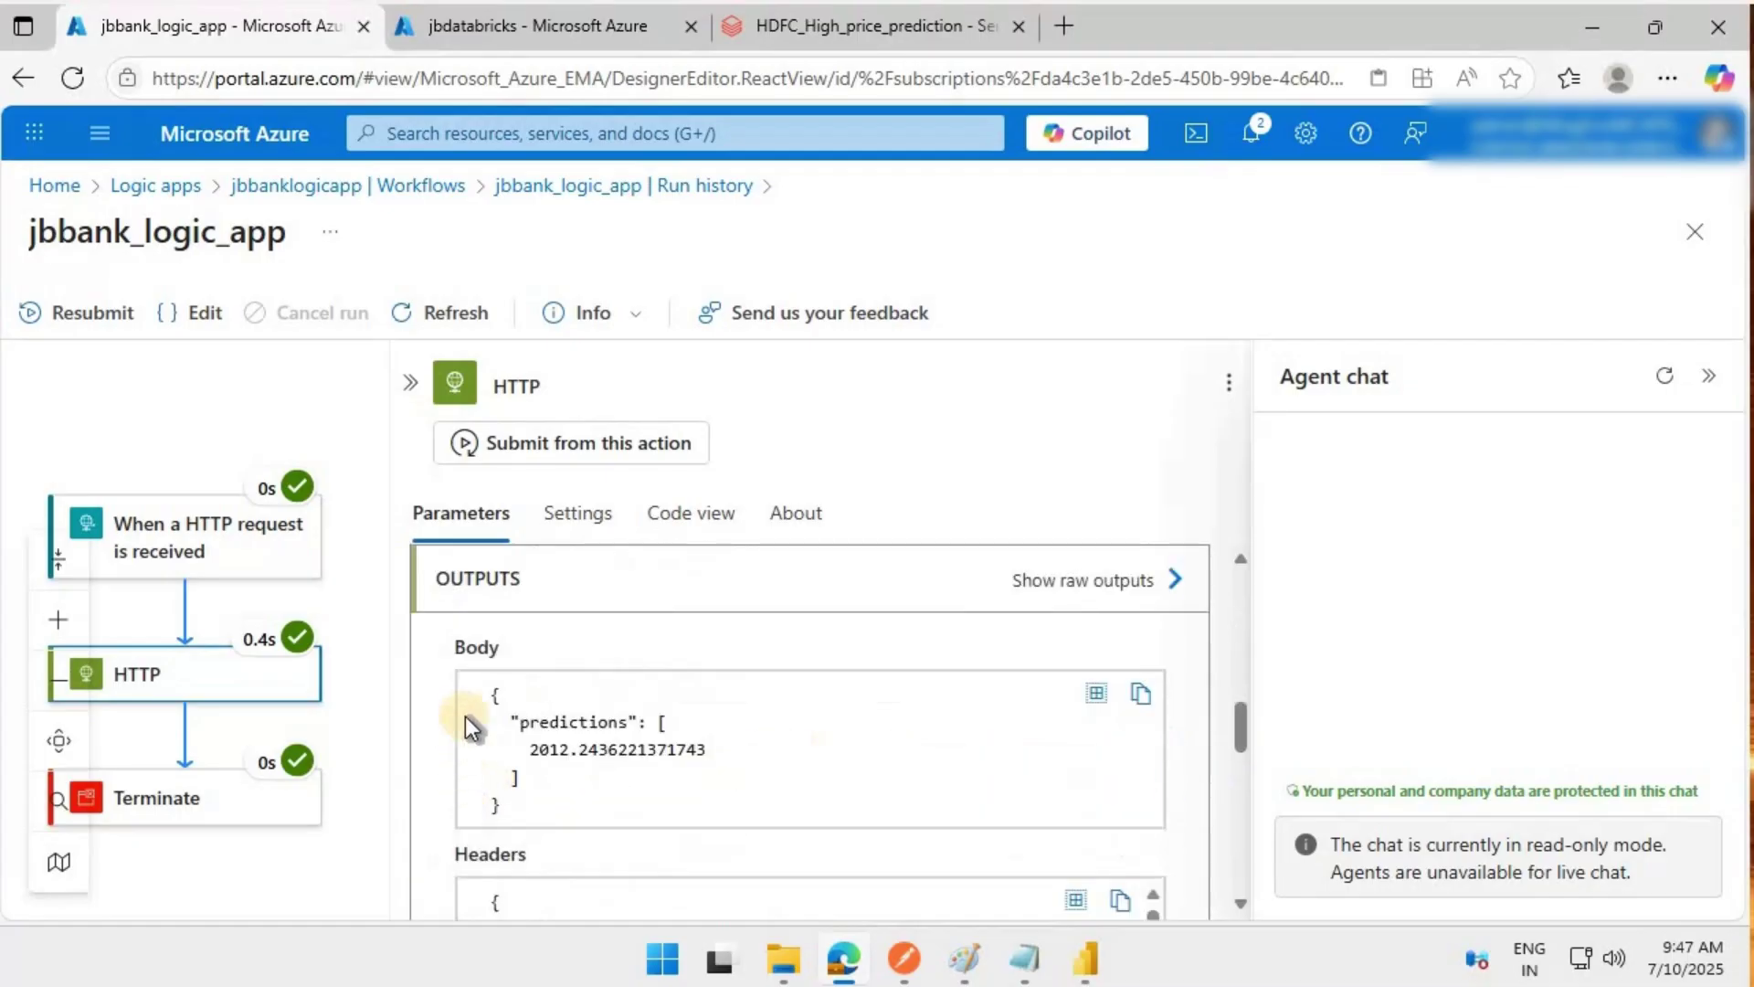